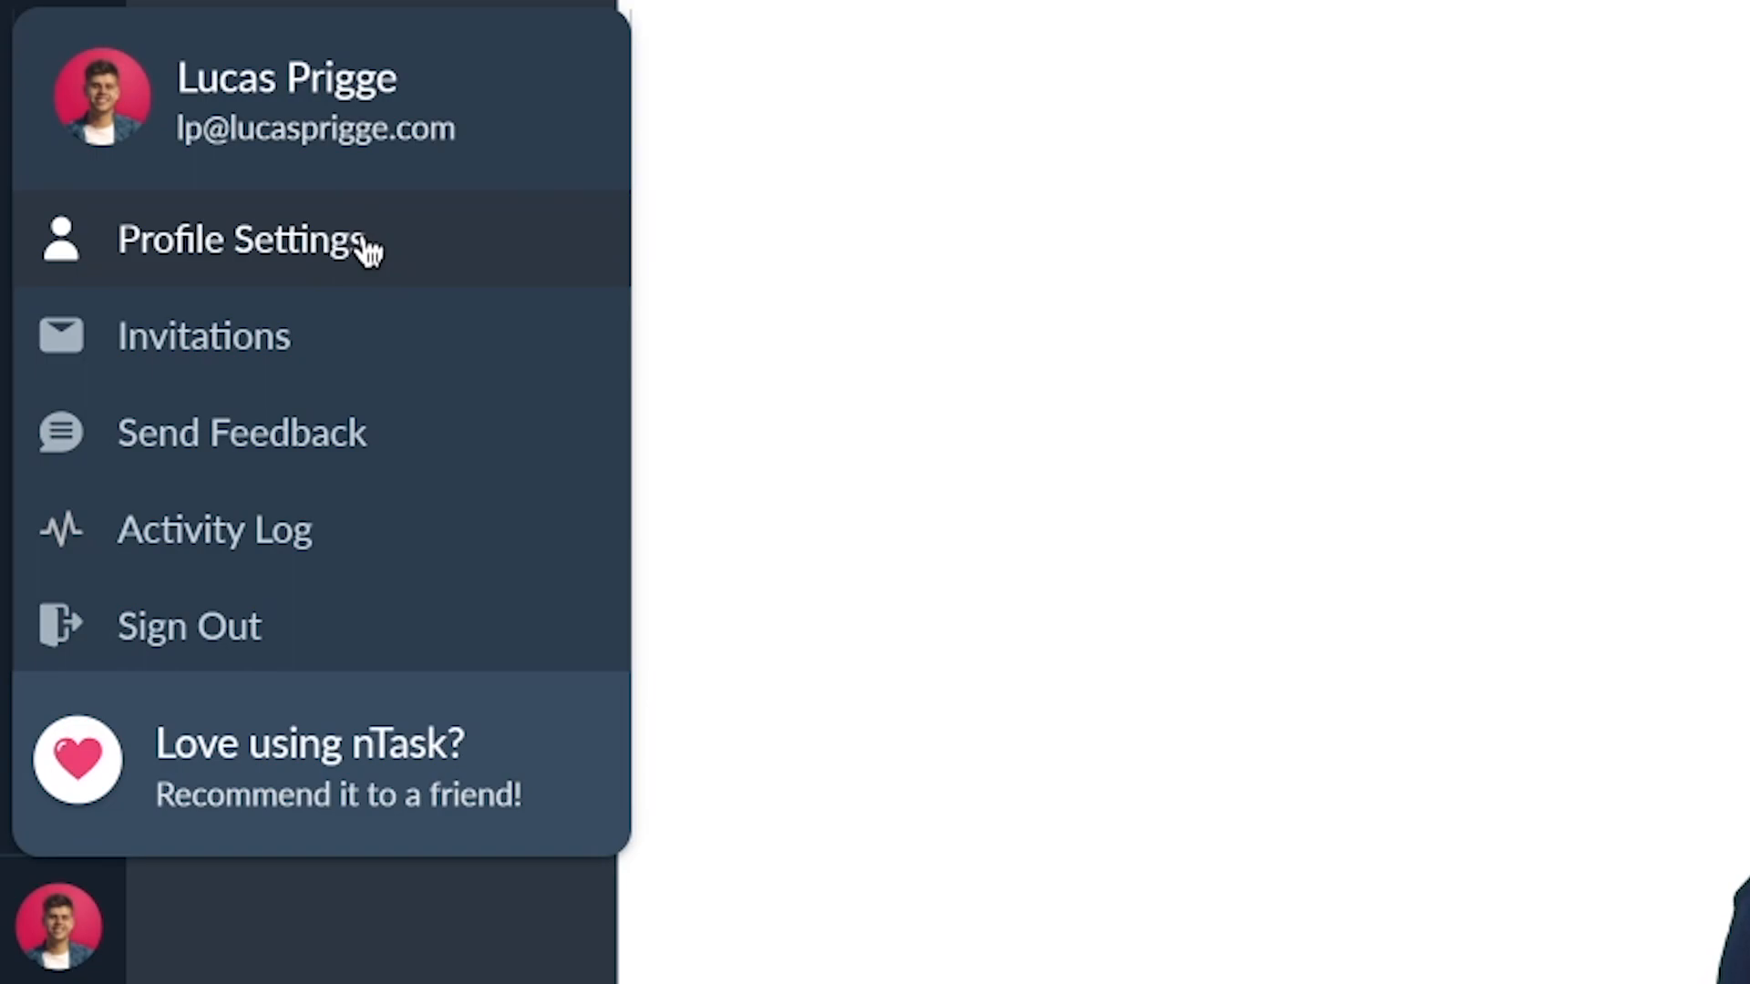
- Open the account preferences in the profile settings and try the dark sidebar option on and off
left_click(408, 239)
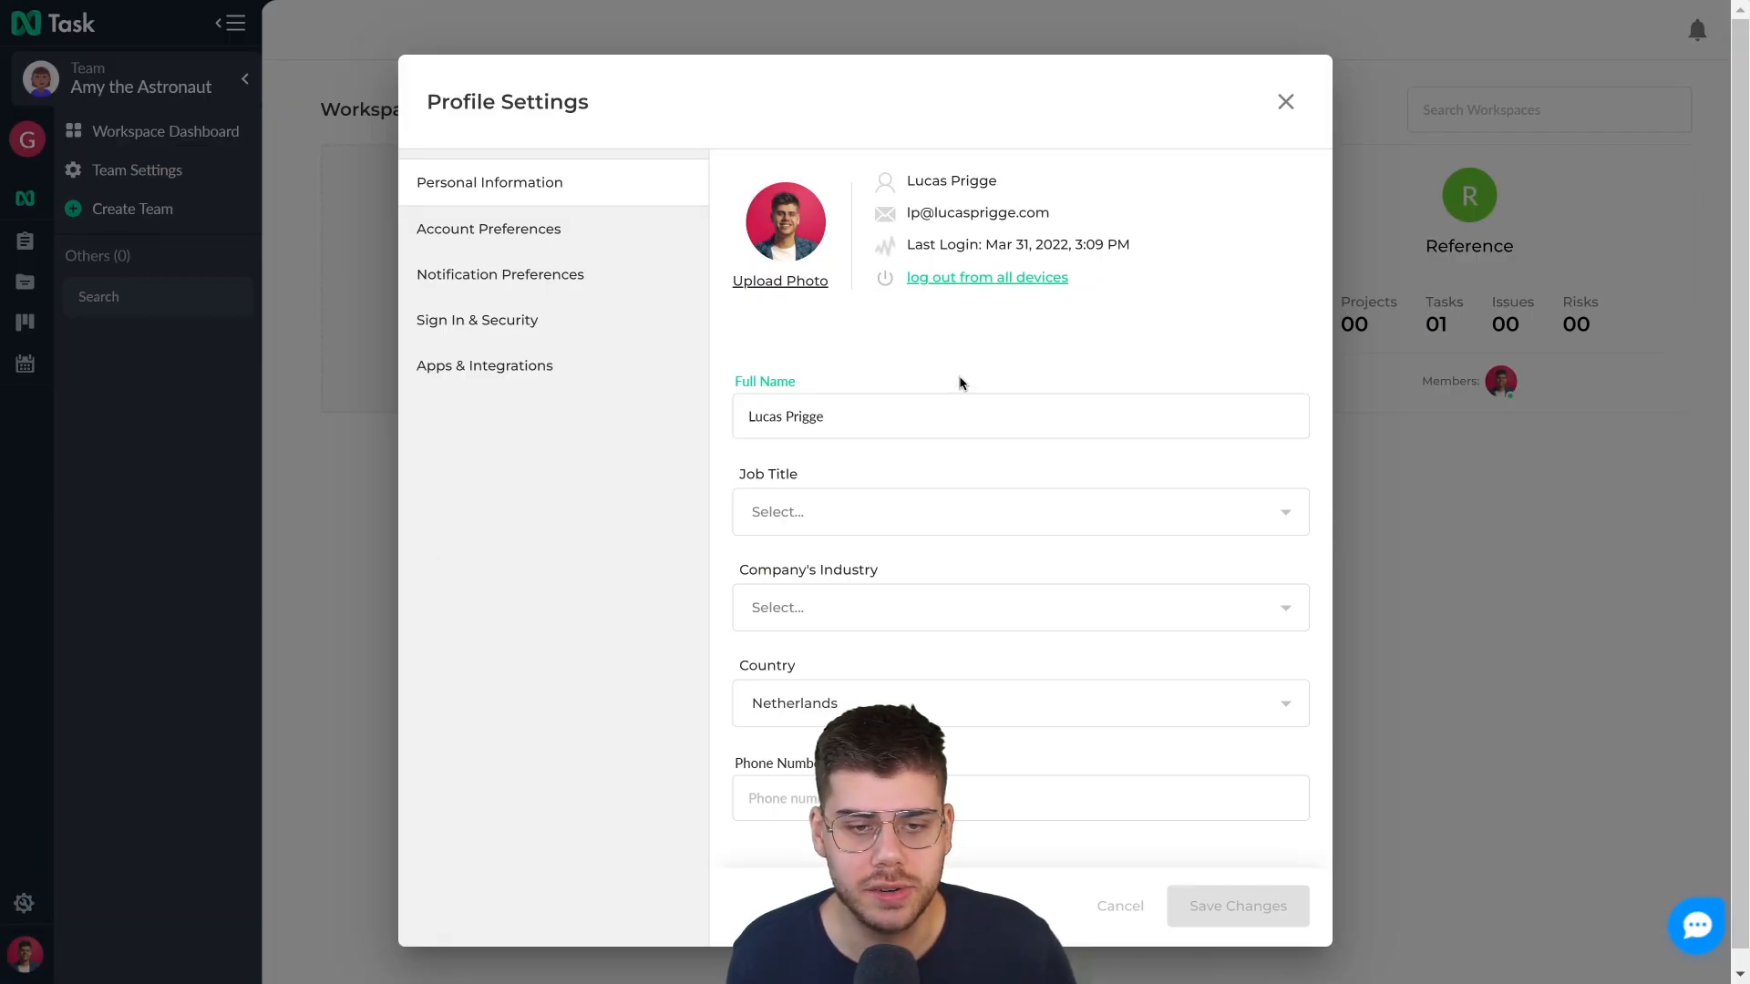
scroll(912, 401, "down", 1)
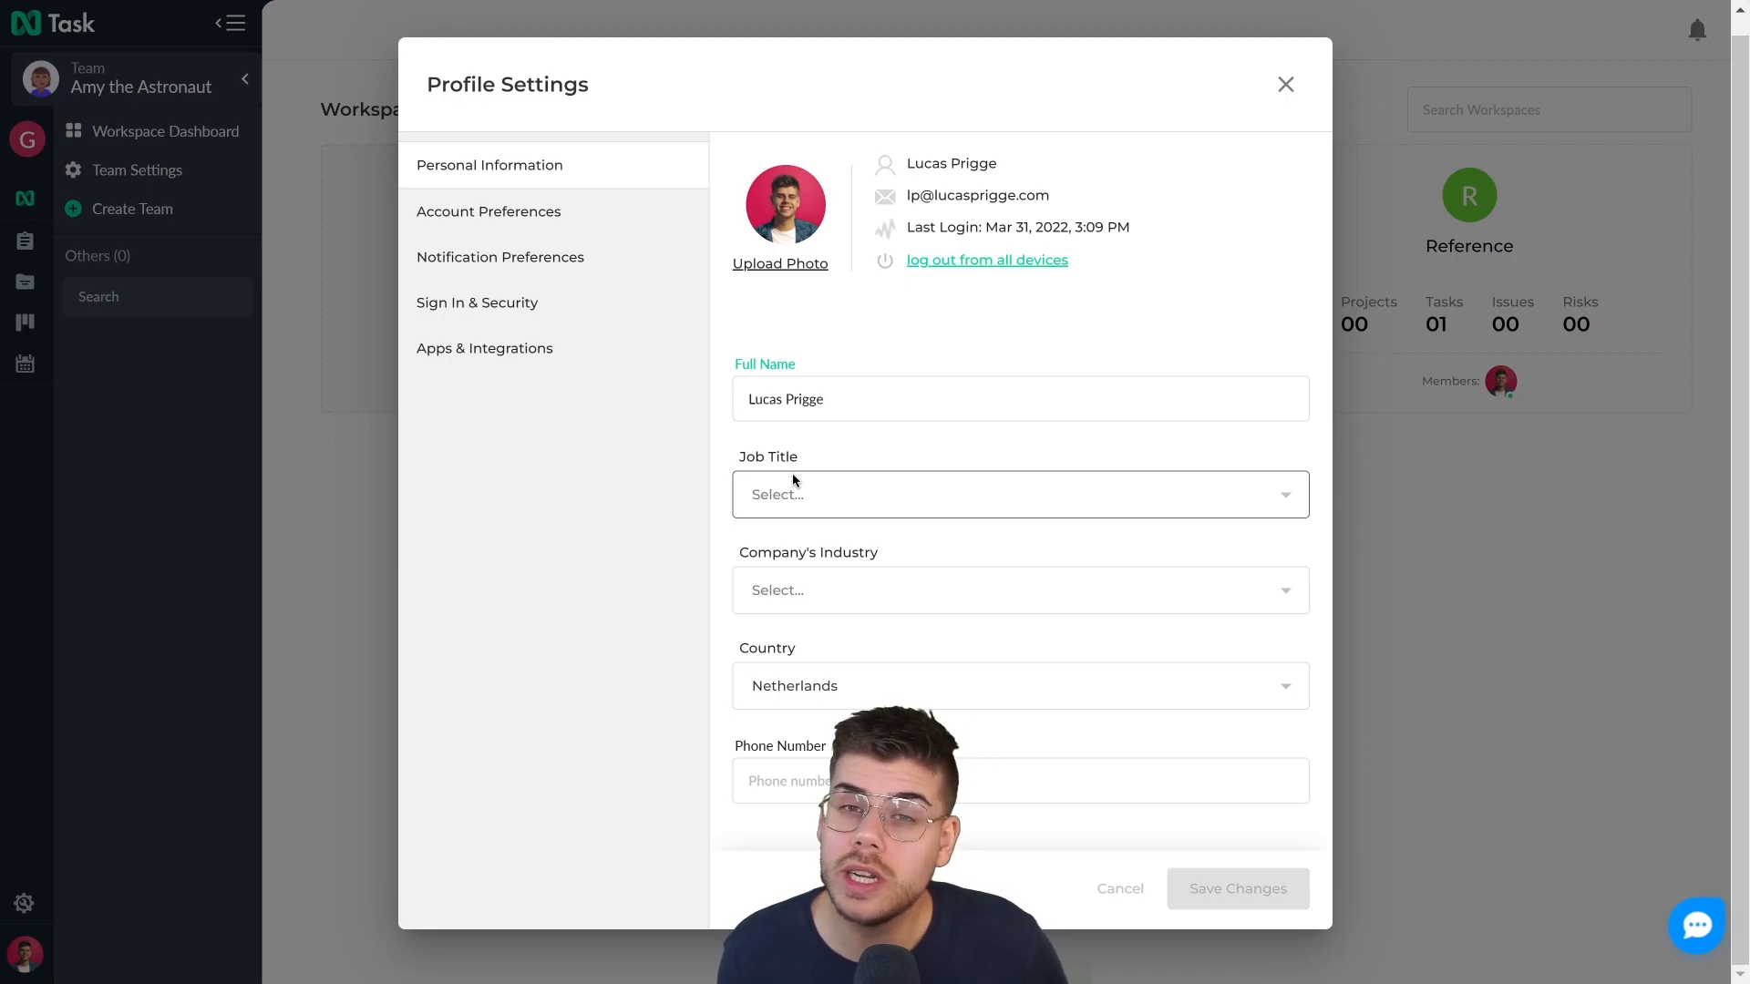
left_click(594, 212)
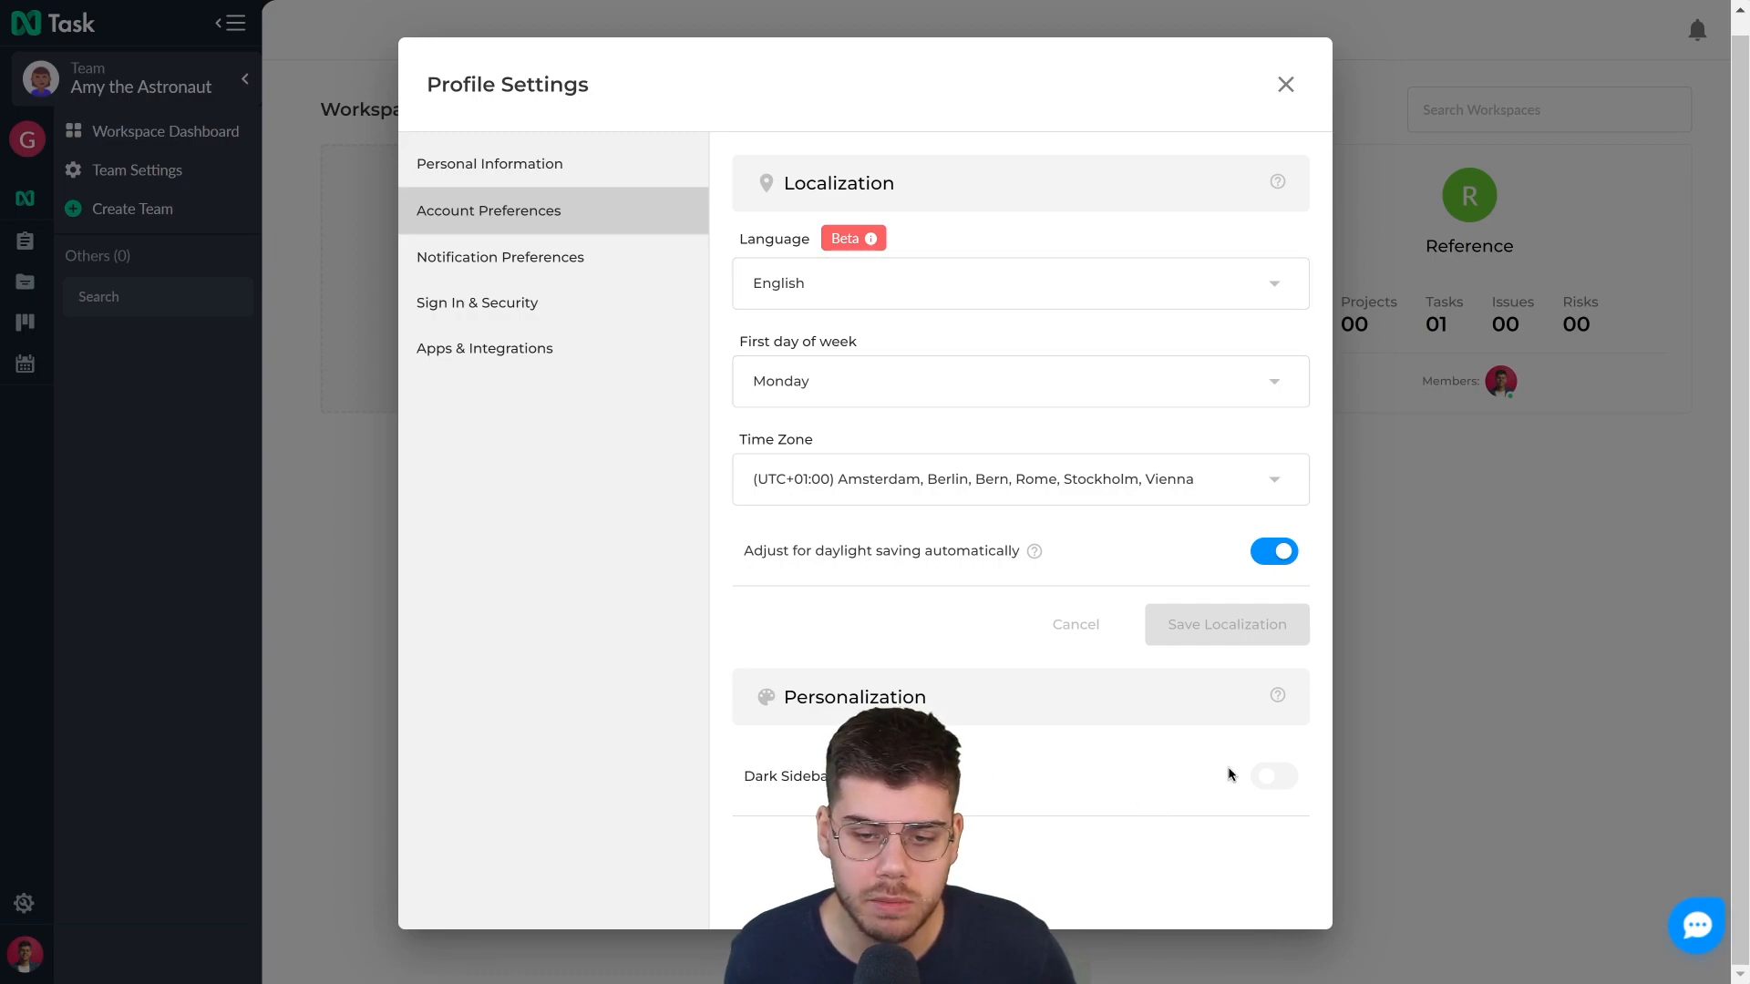
left_click(1265, 777)
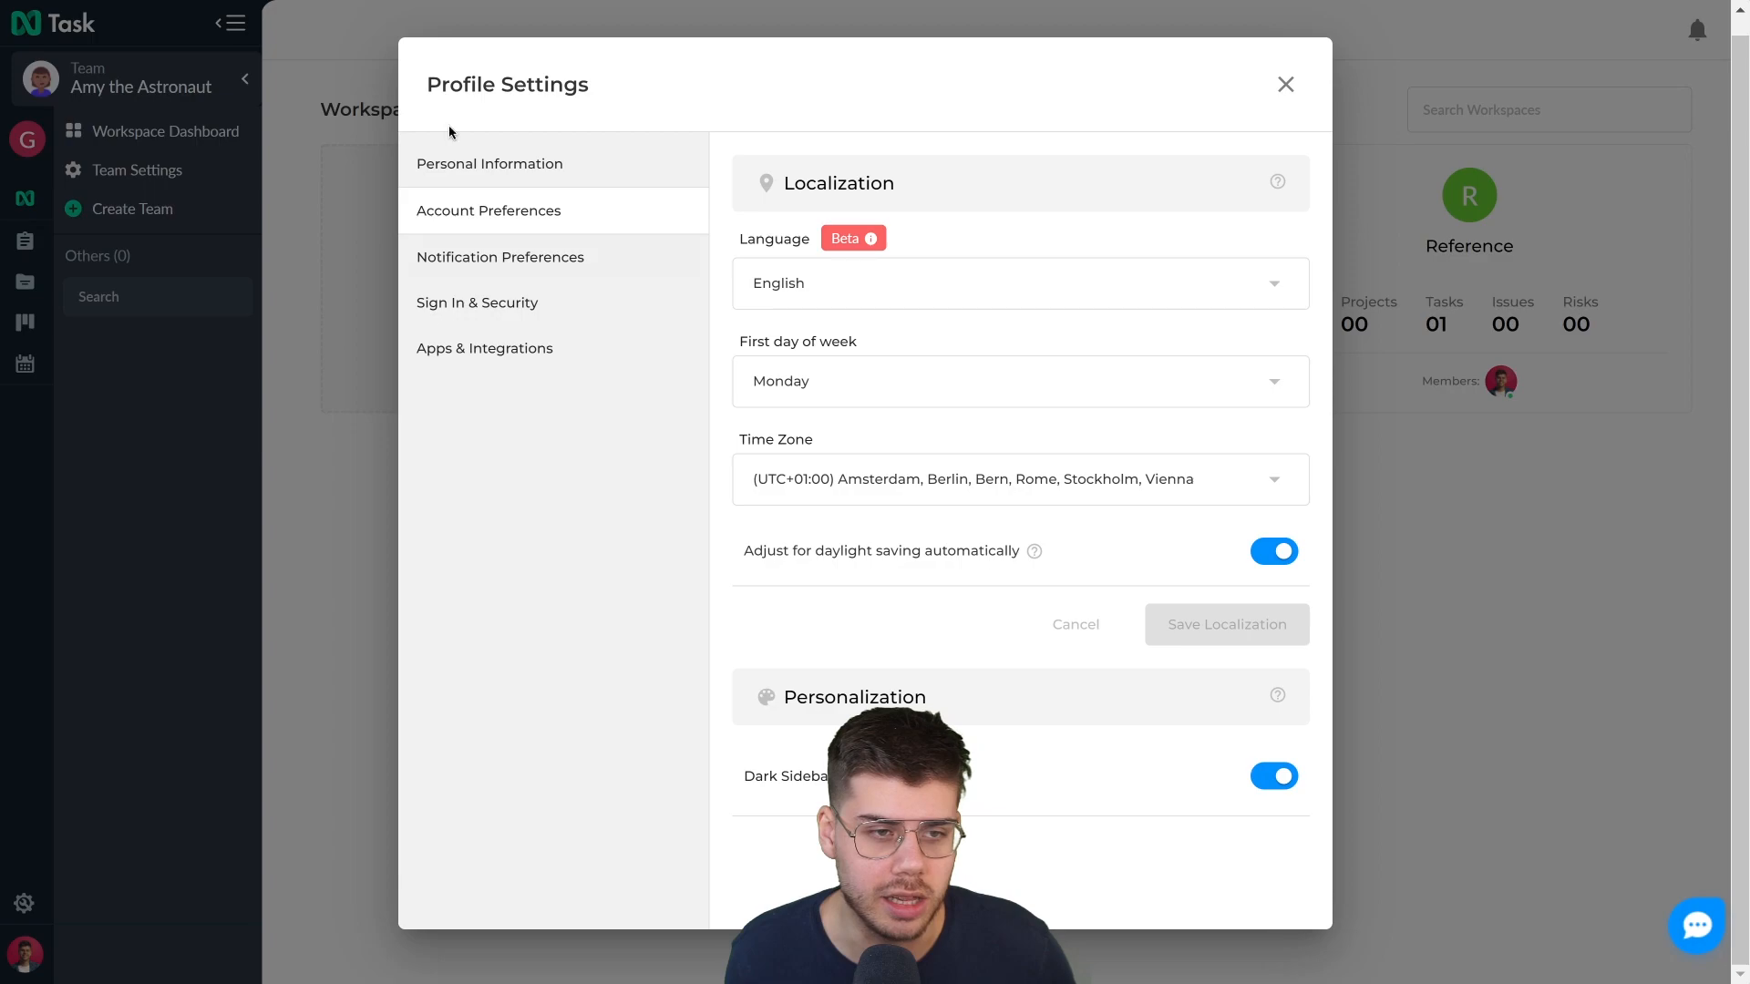
left_click(1269, 777)
- Turn on the issues notifications and risks notifications groups in the notification preferences
left_click(532, 254)
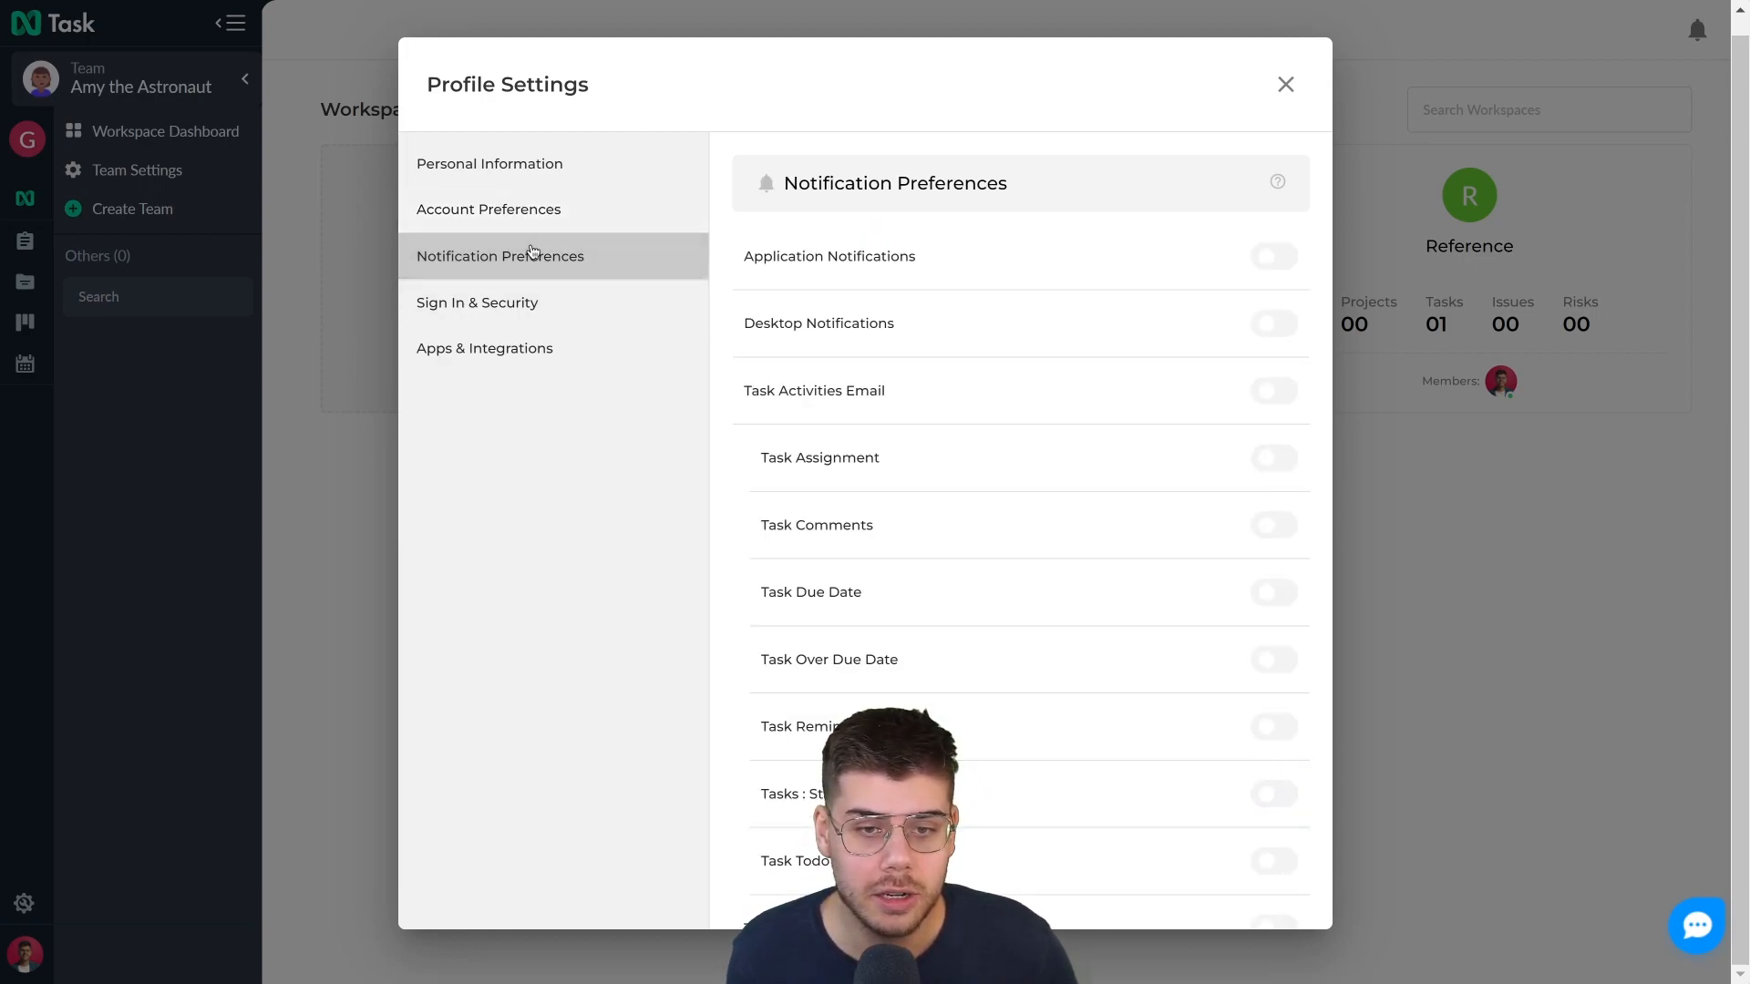
scroll(1267, 268, "down", 6)
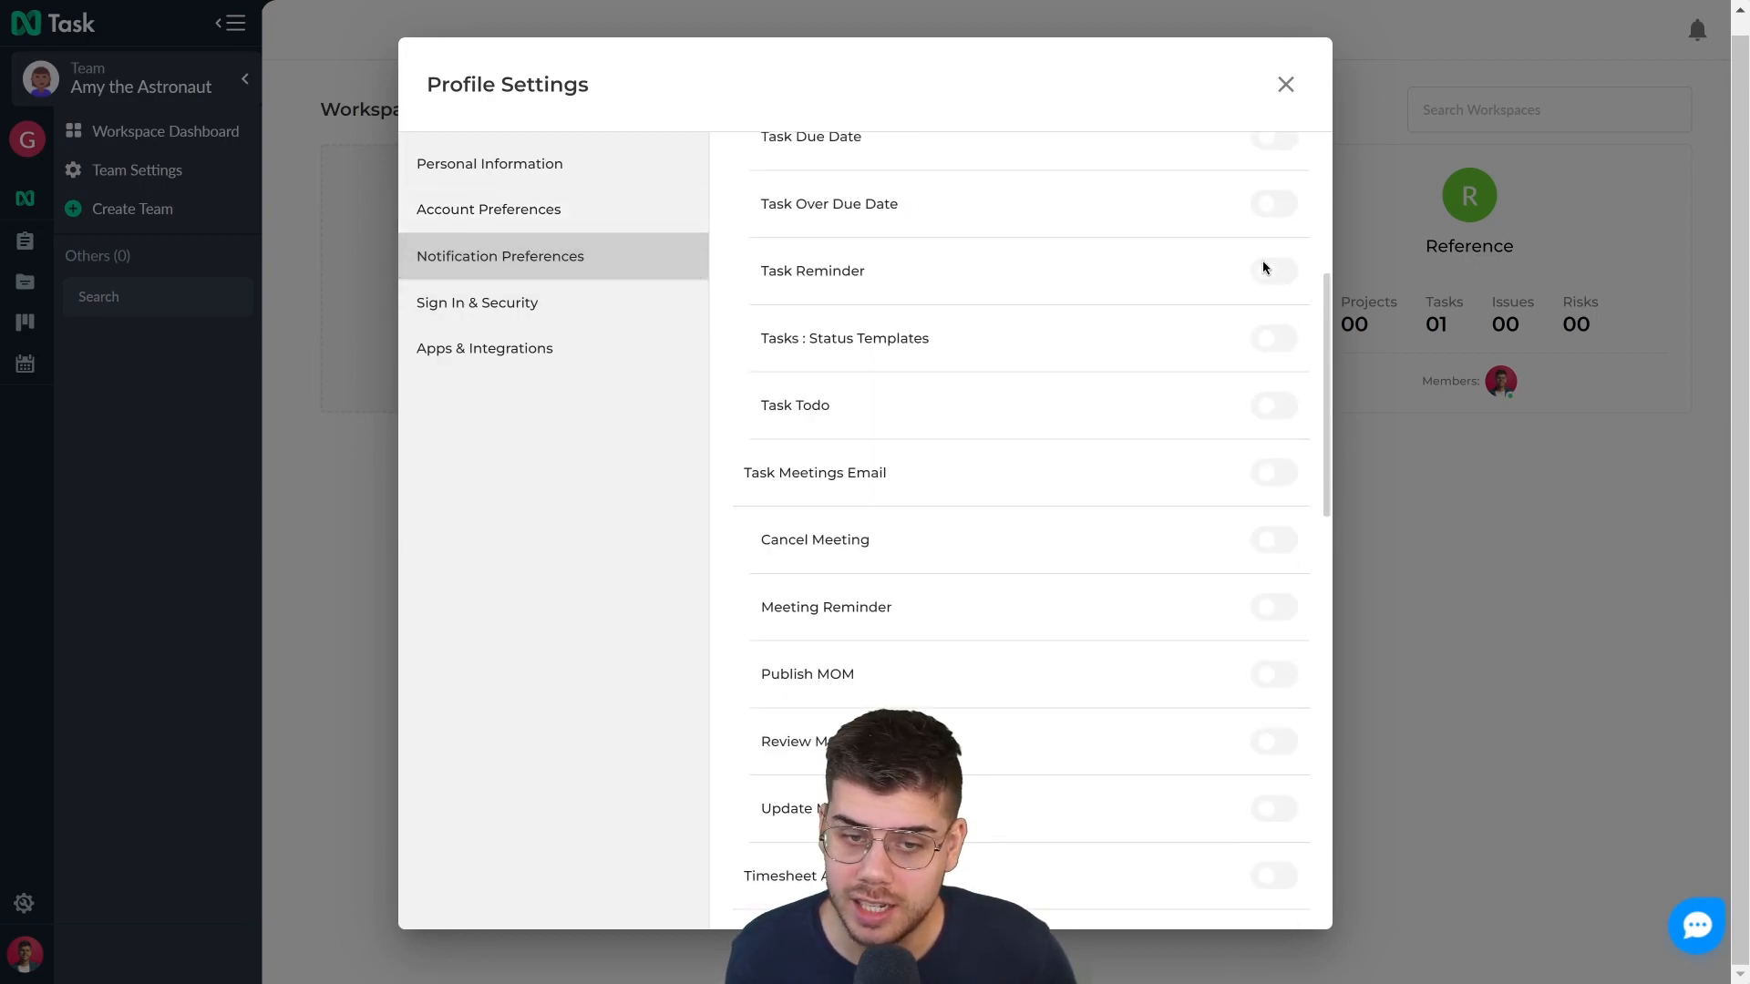
scroll(1272, 265, "down", 6)
left_click(1281, 234)
scroll(1285, 235, "down", 3)
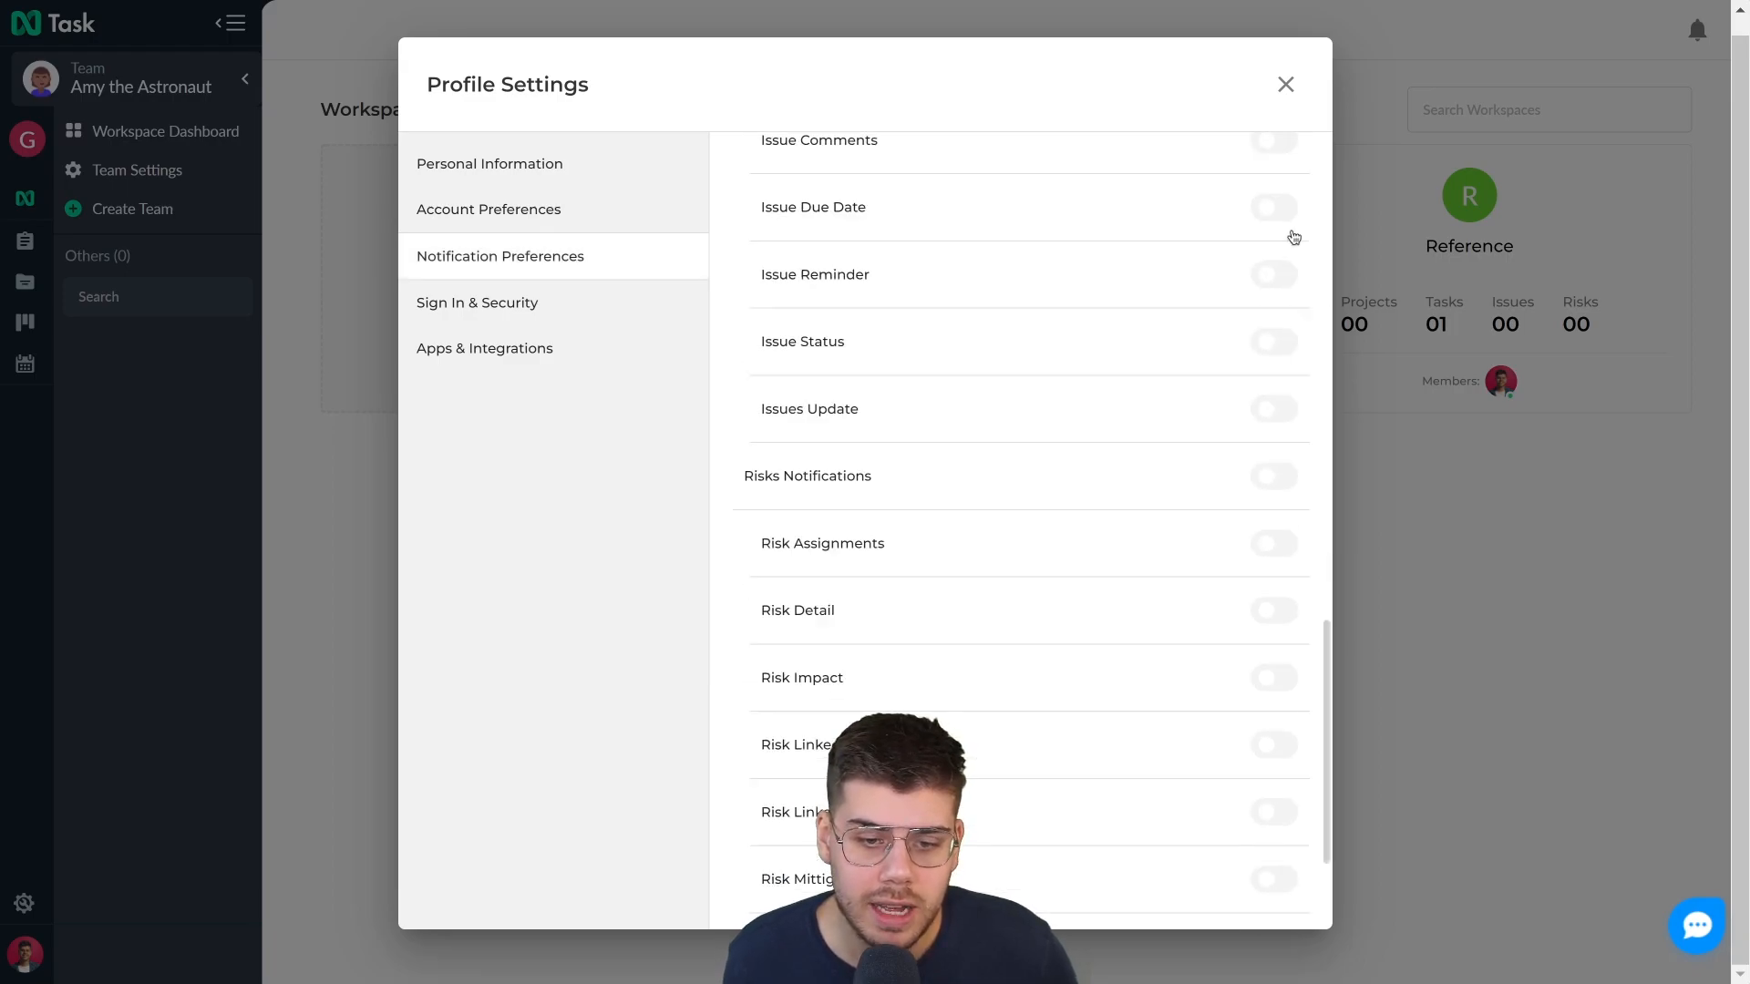
left_click(1285, 483)
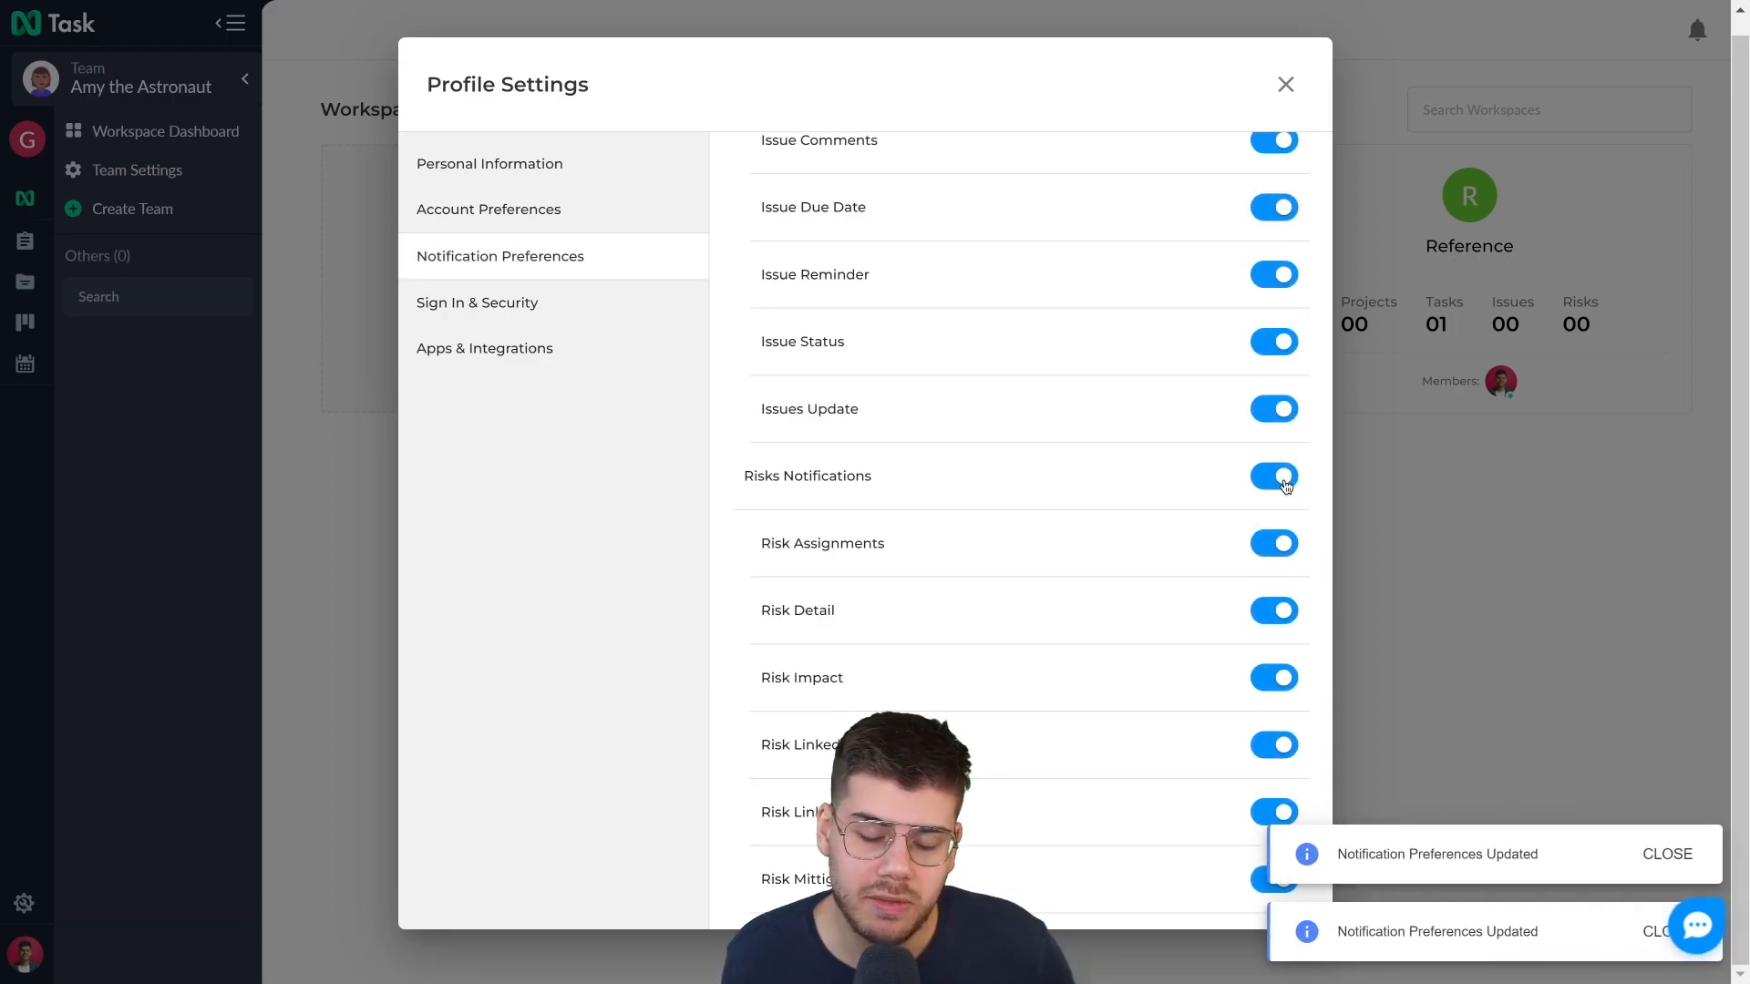
- Turn off the issues notifications and risks notifications groups
scroll(1285, 485, "up", 6)
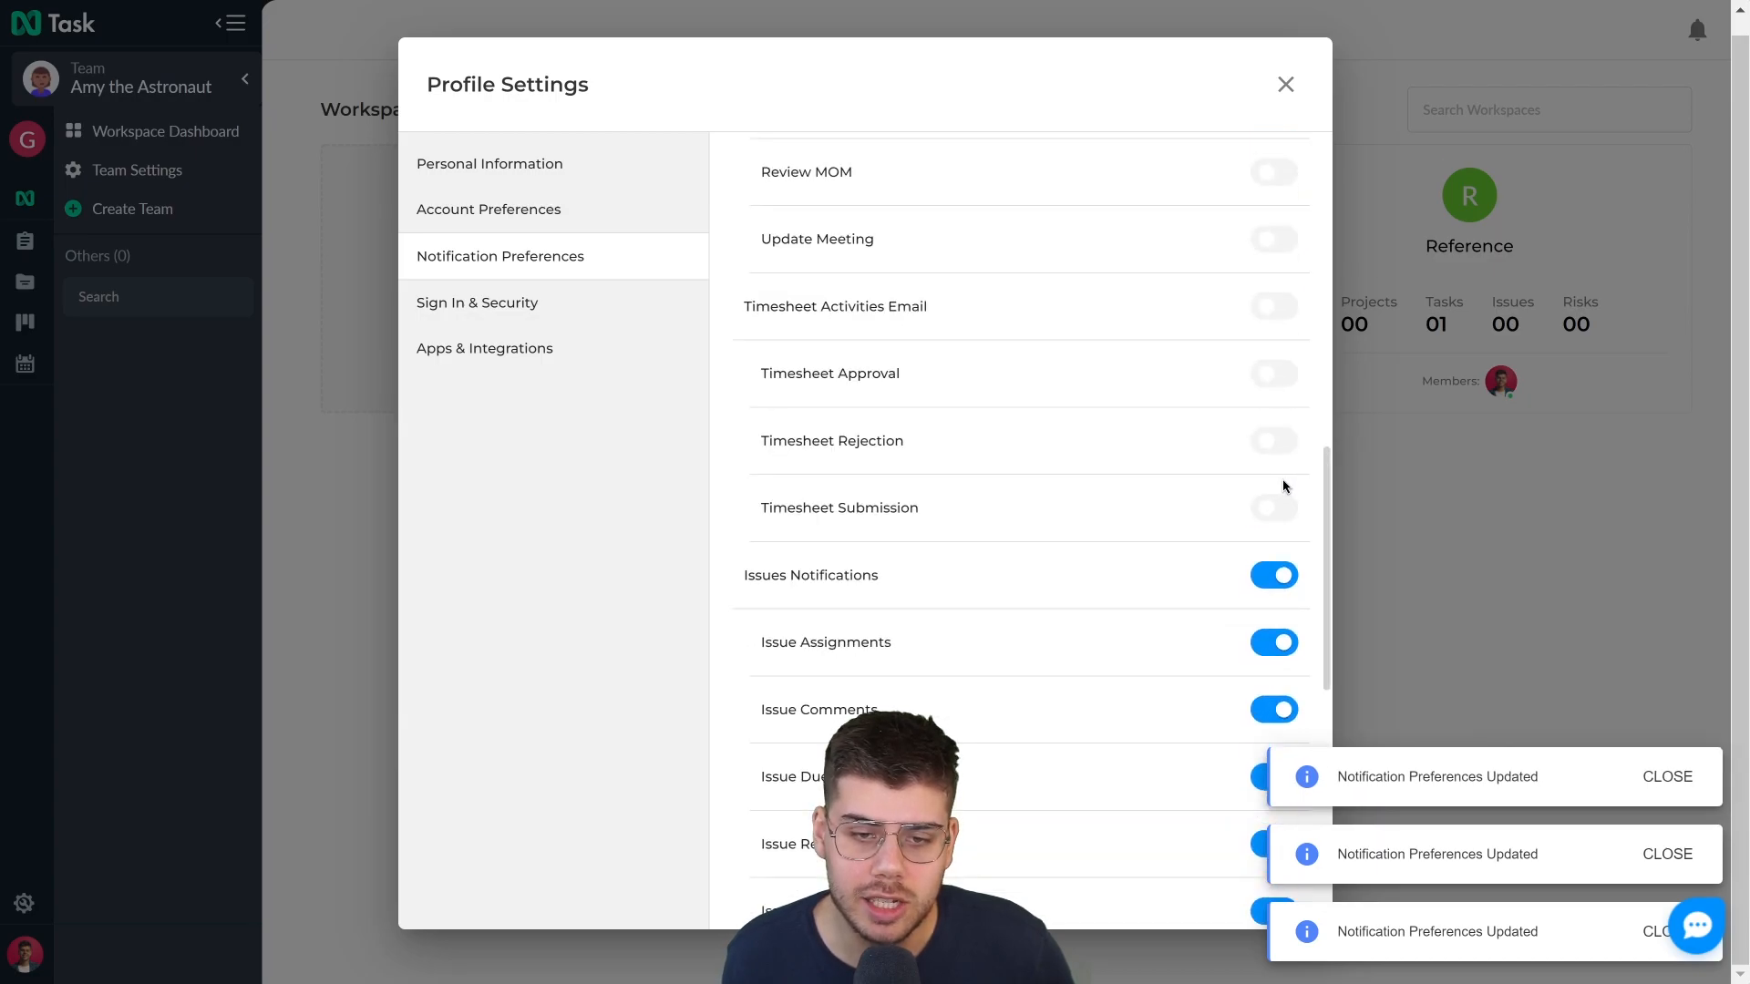
left_click(1278, 574)
scroll(1274, 575, "down", 3)
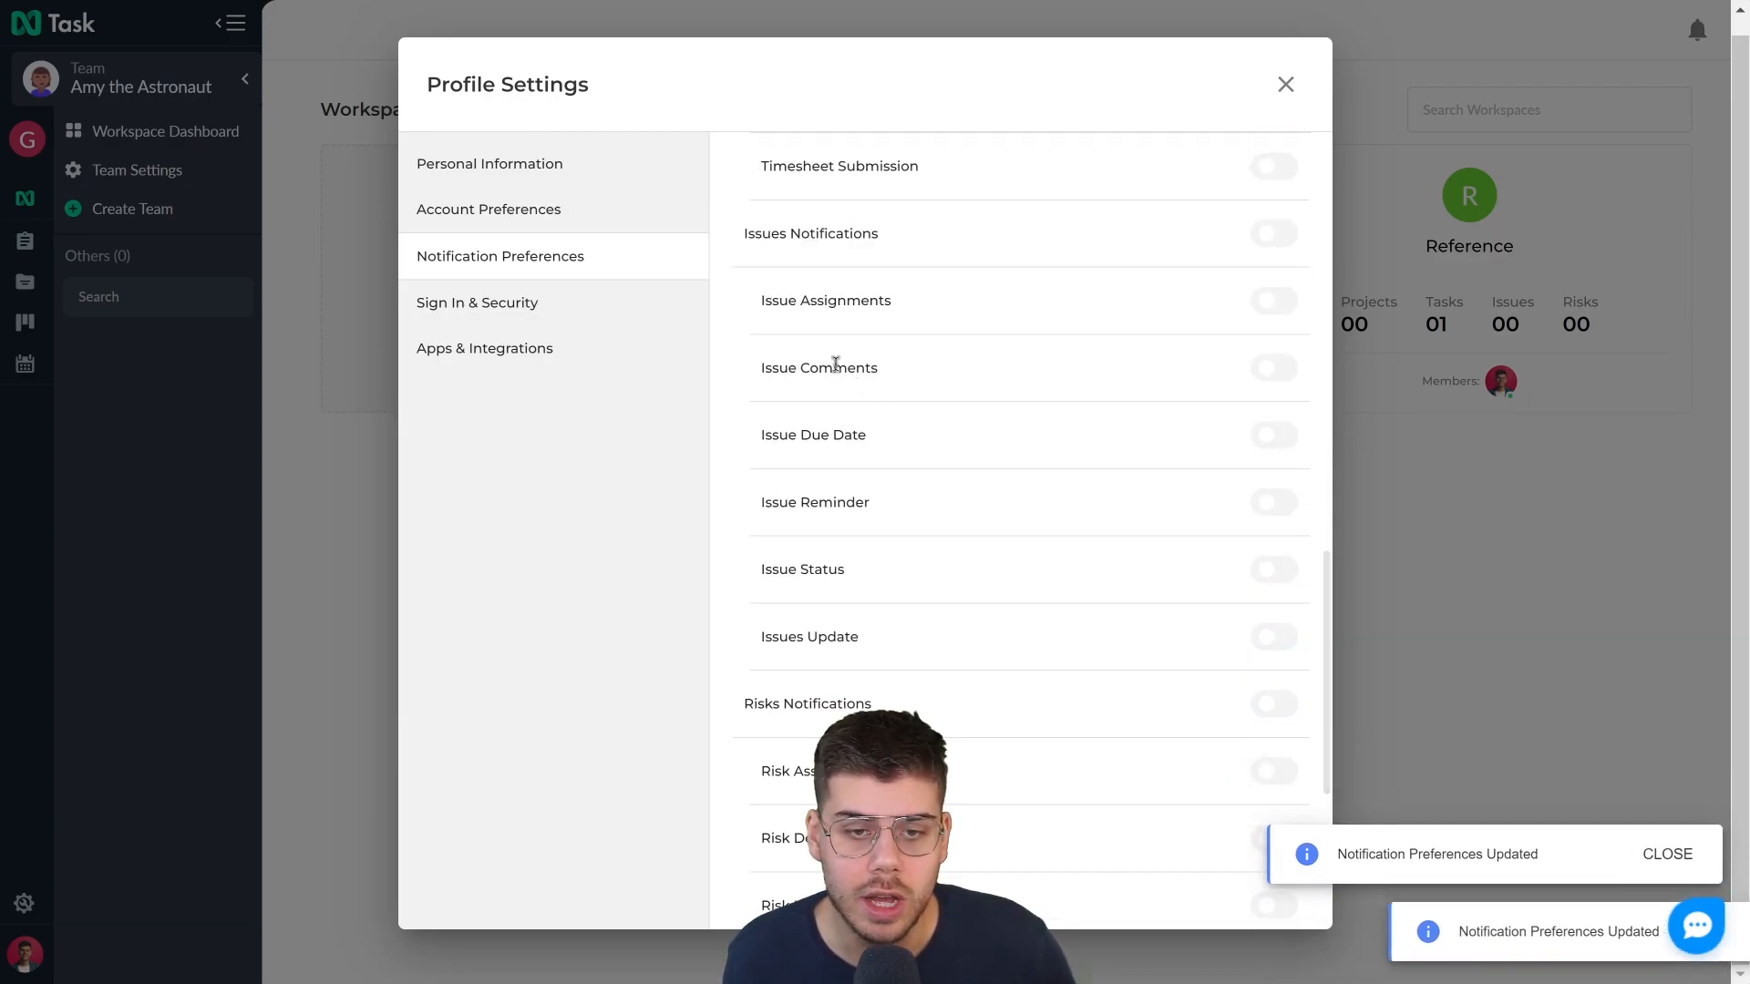
- Switch the whole Issues Notifications group on and back off
left_click_drag(742, 234, 882, 239)
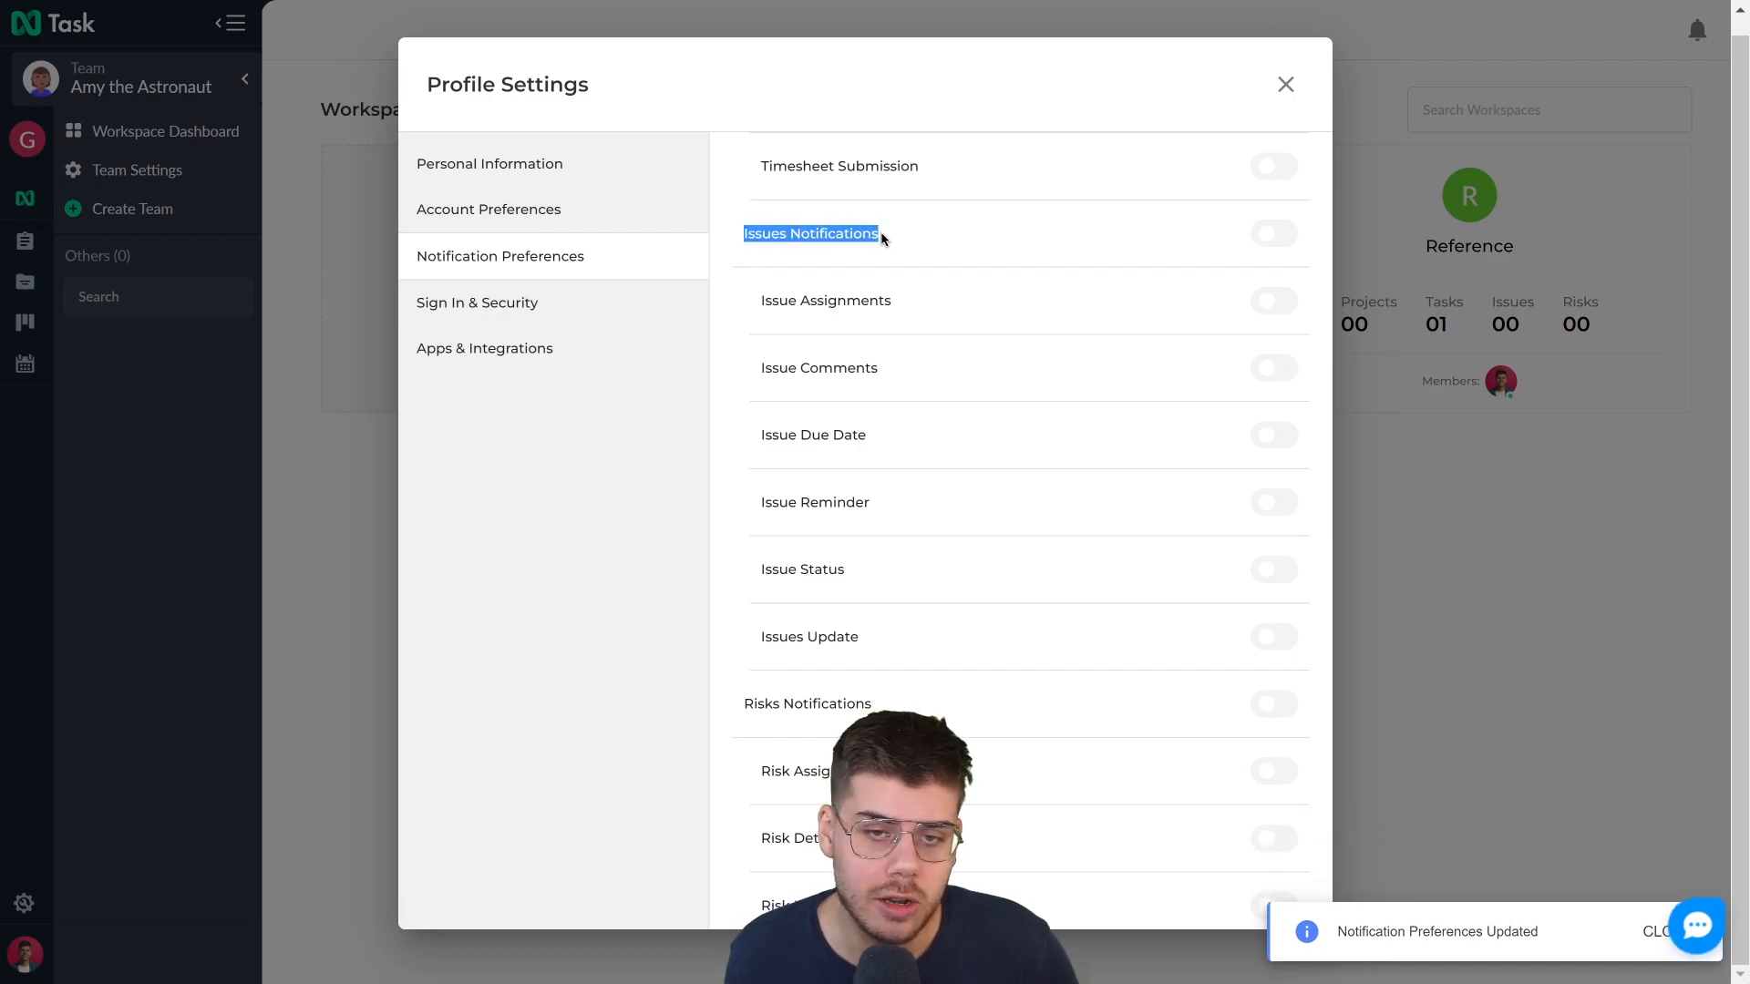
left_click(1288, 238)
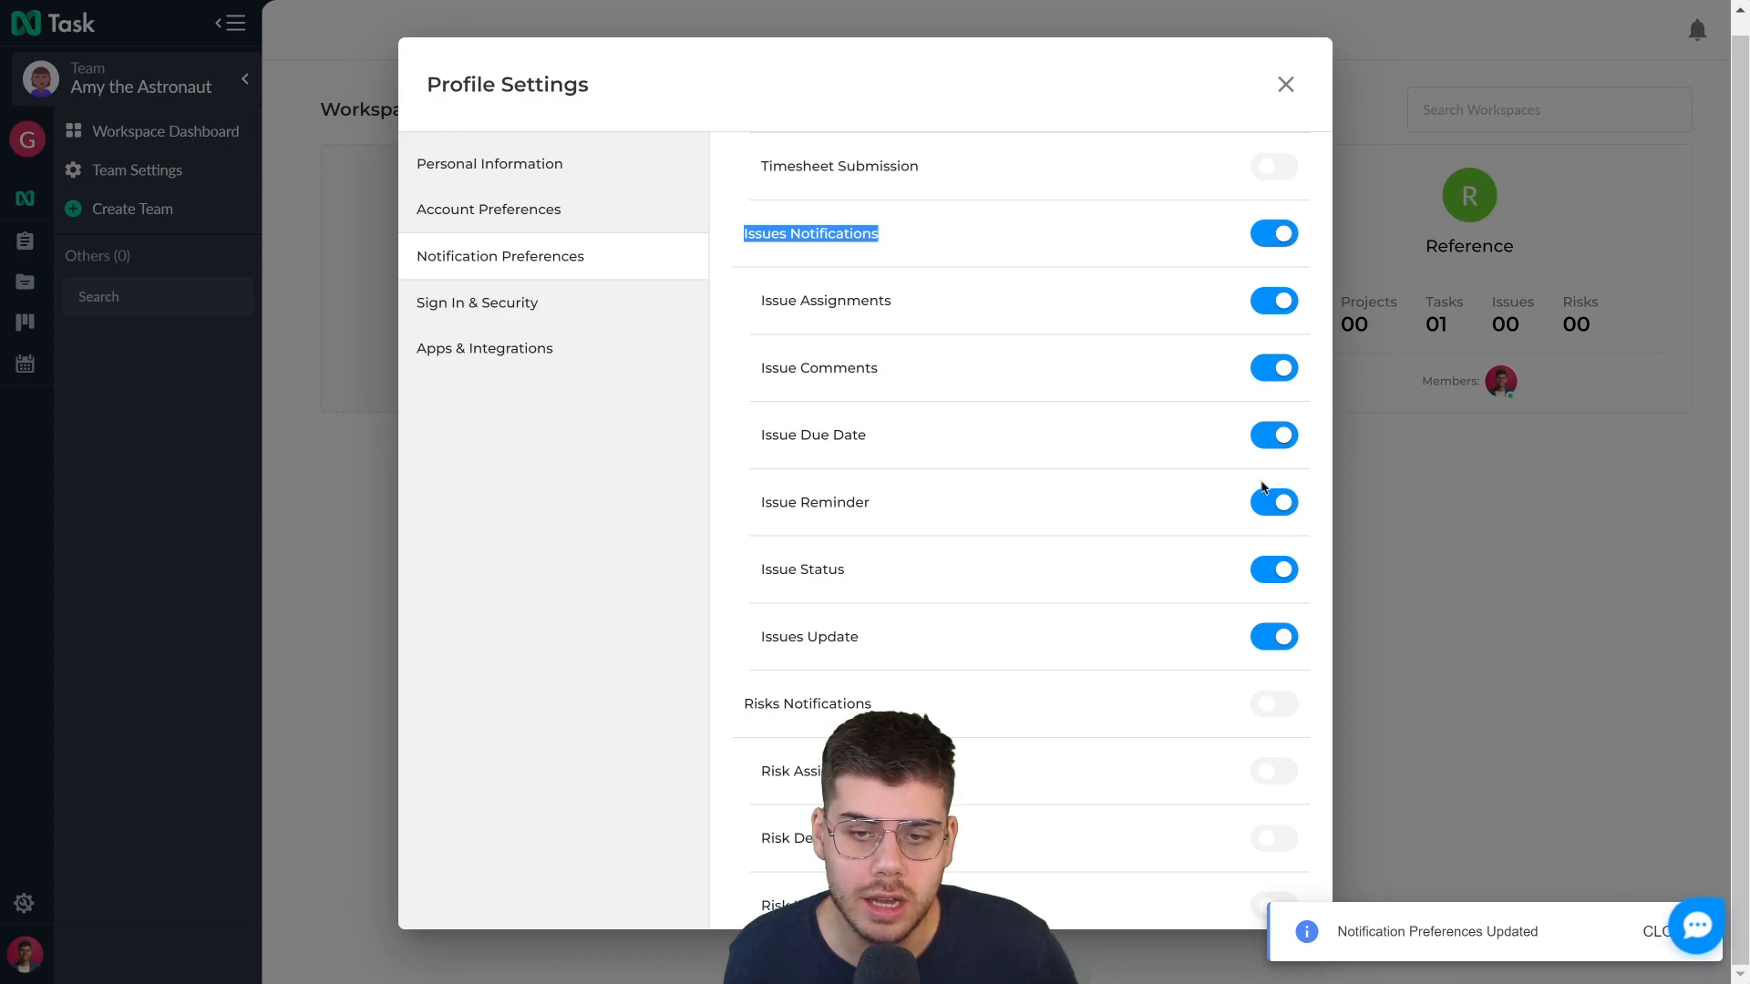
left_click(1287, 230)
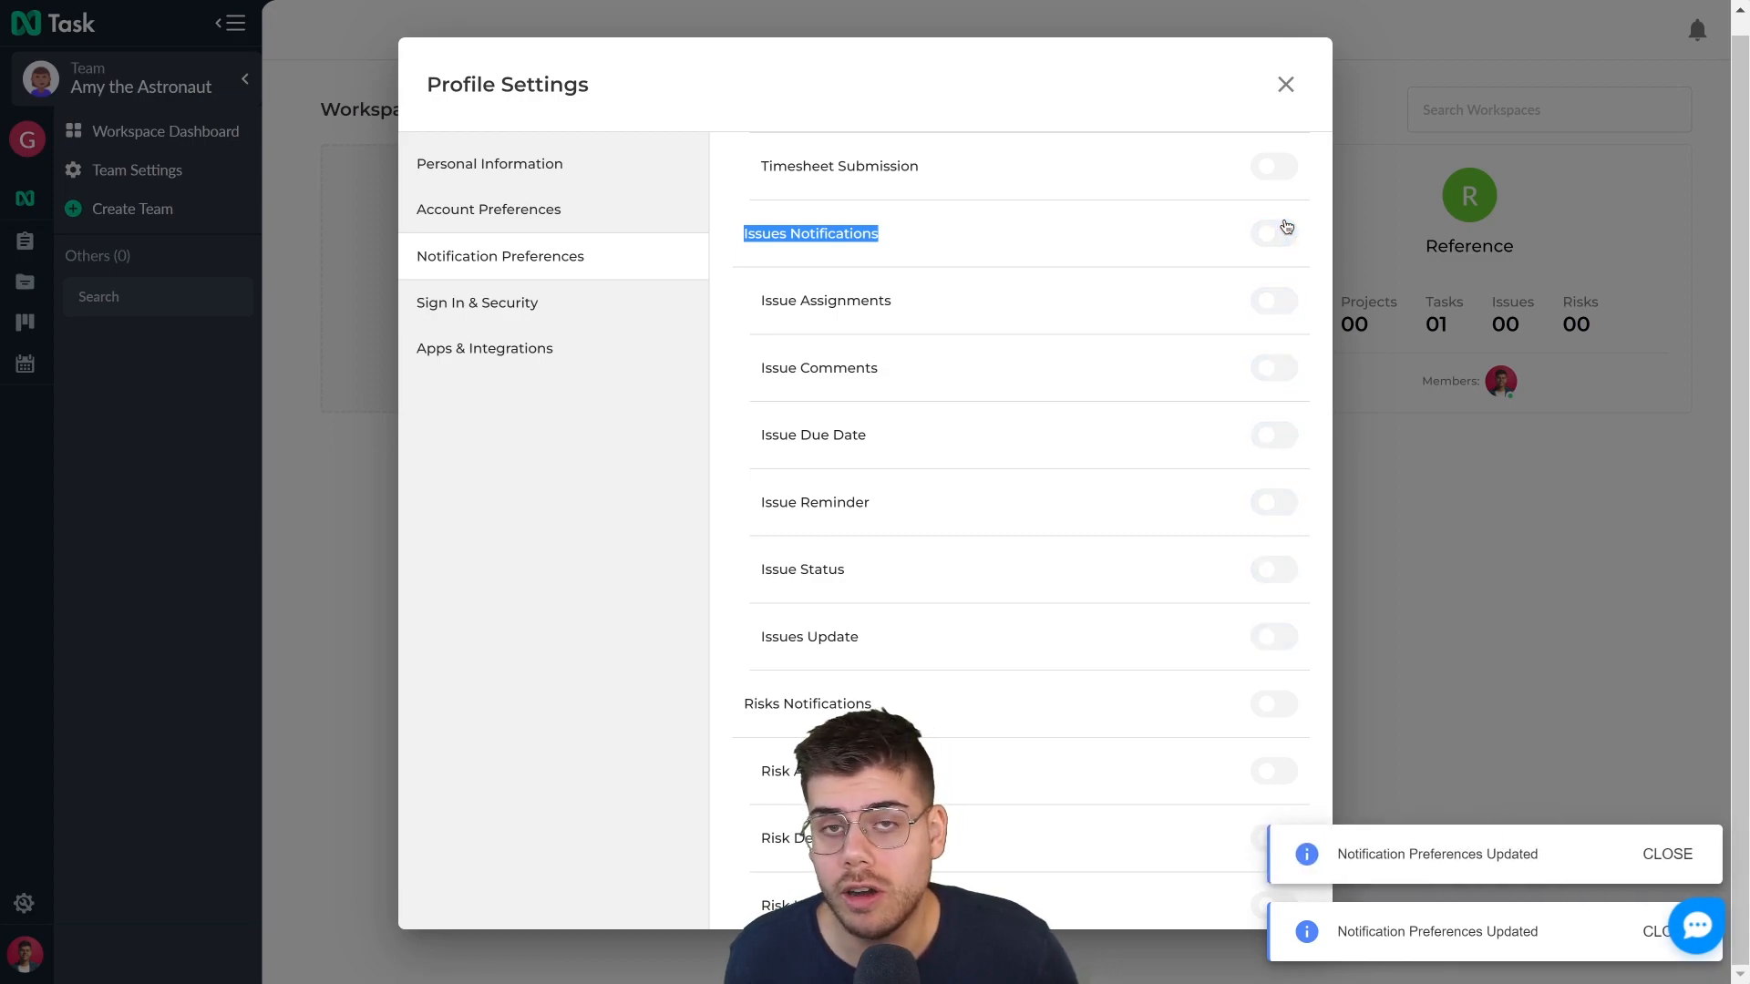
- Review the sign-in and security settings and the apps and integrations settings of the profile
left_click(629, 301)
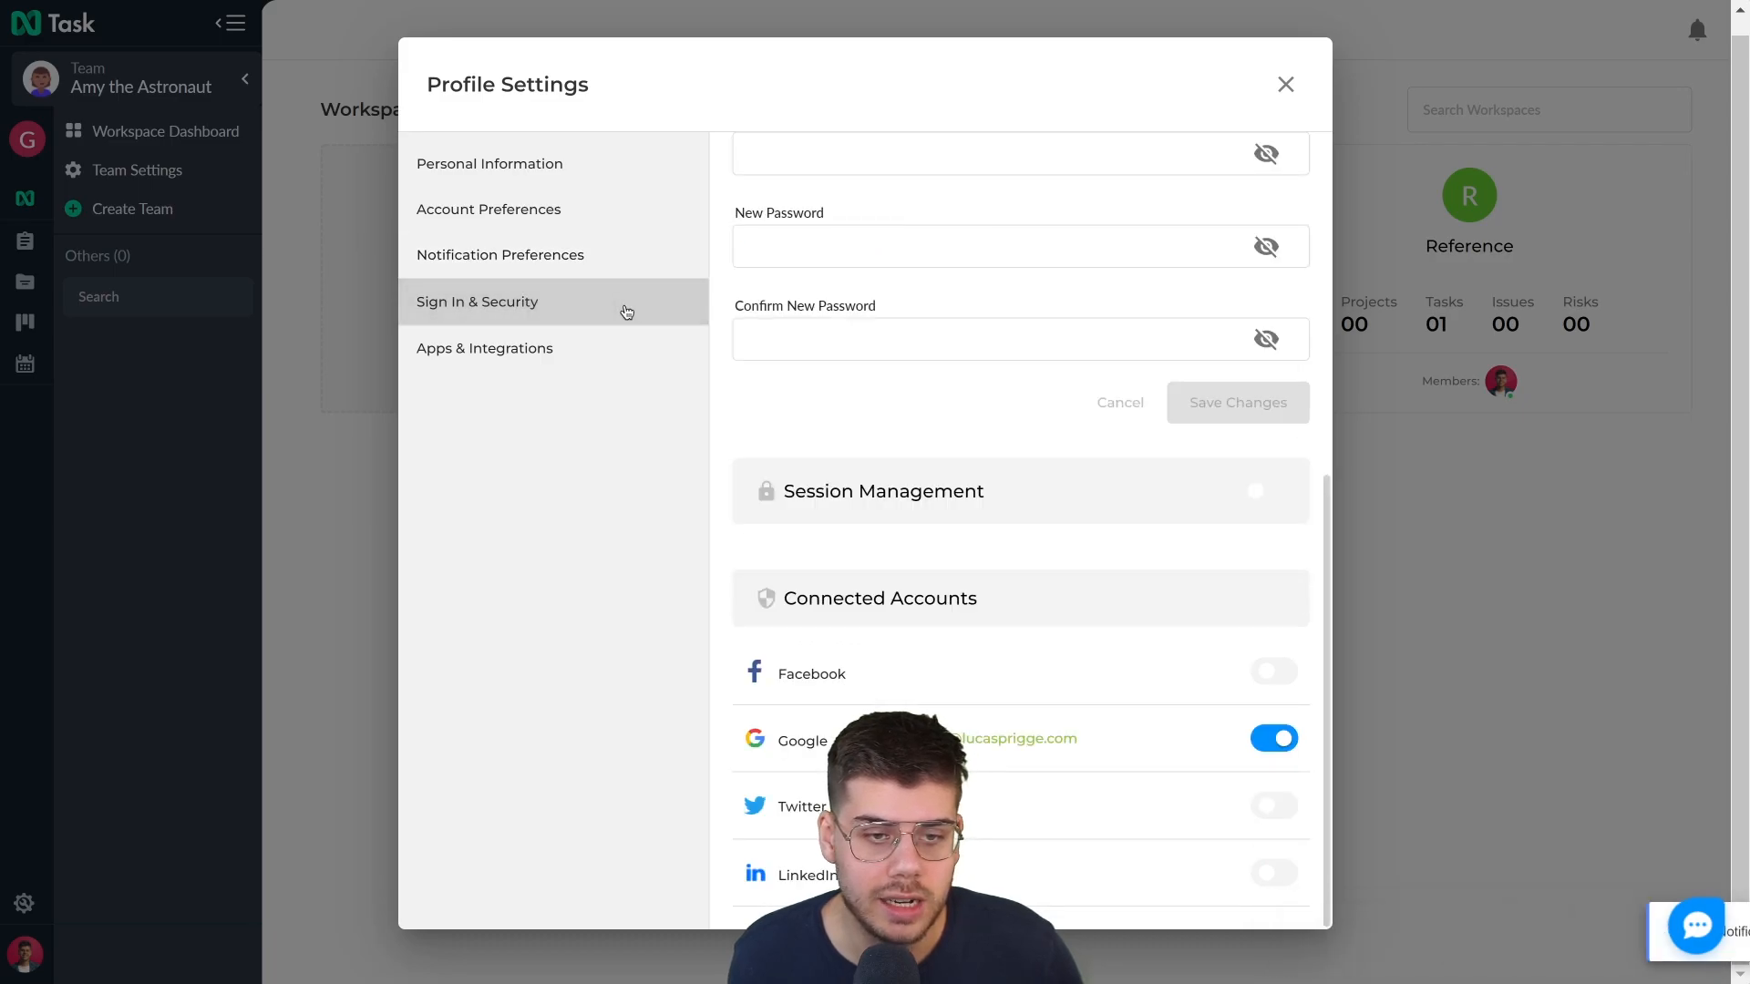
left_click(595, 365)
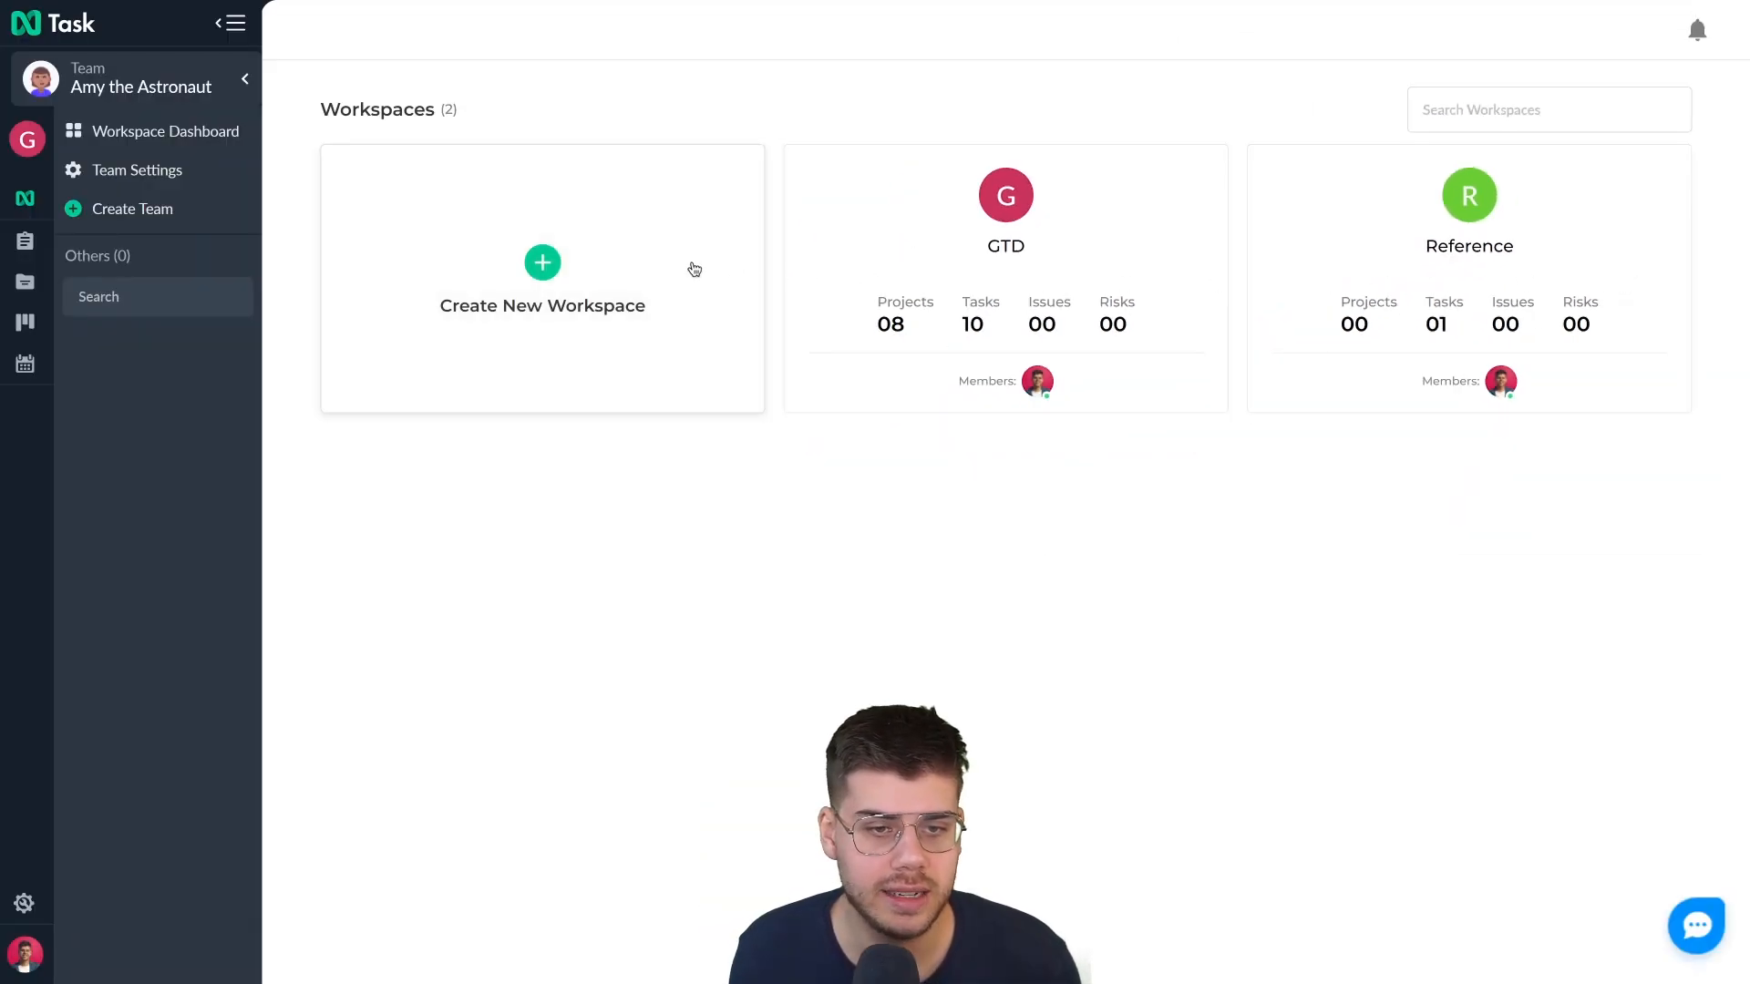
- Open the new workspace form to view its name and URL fields, and close it without creating a workspace
left_click(631, 263)
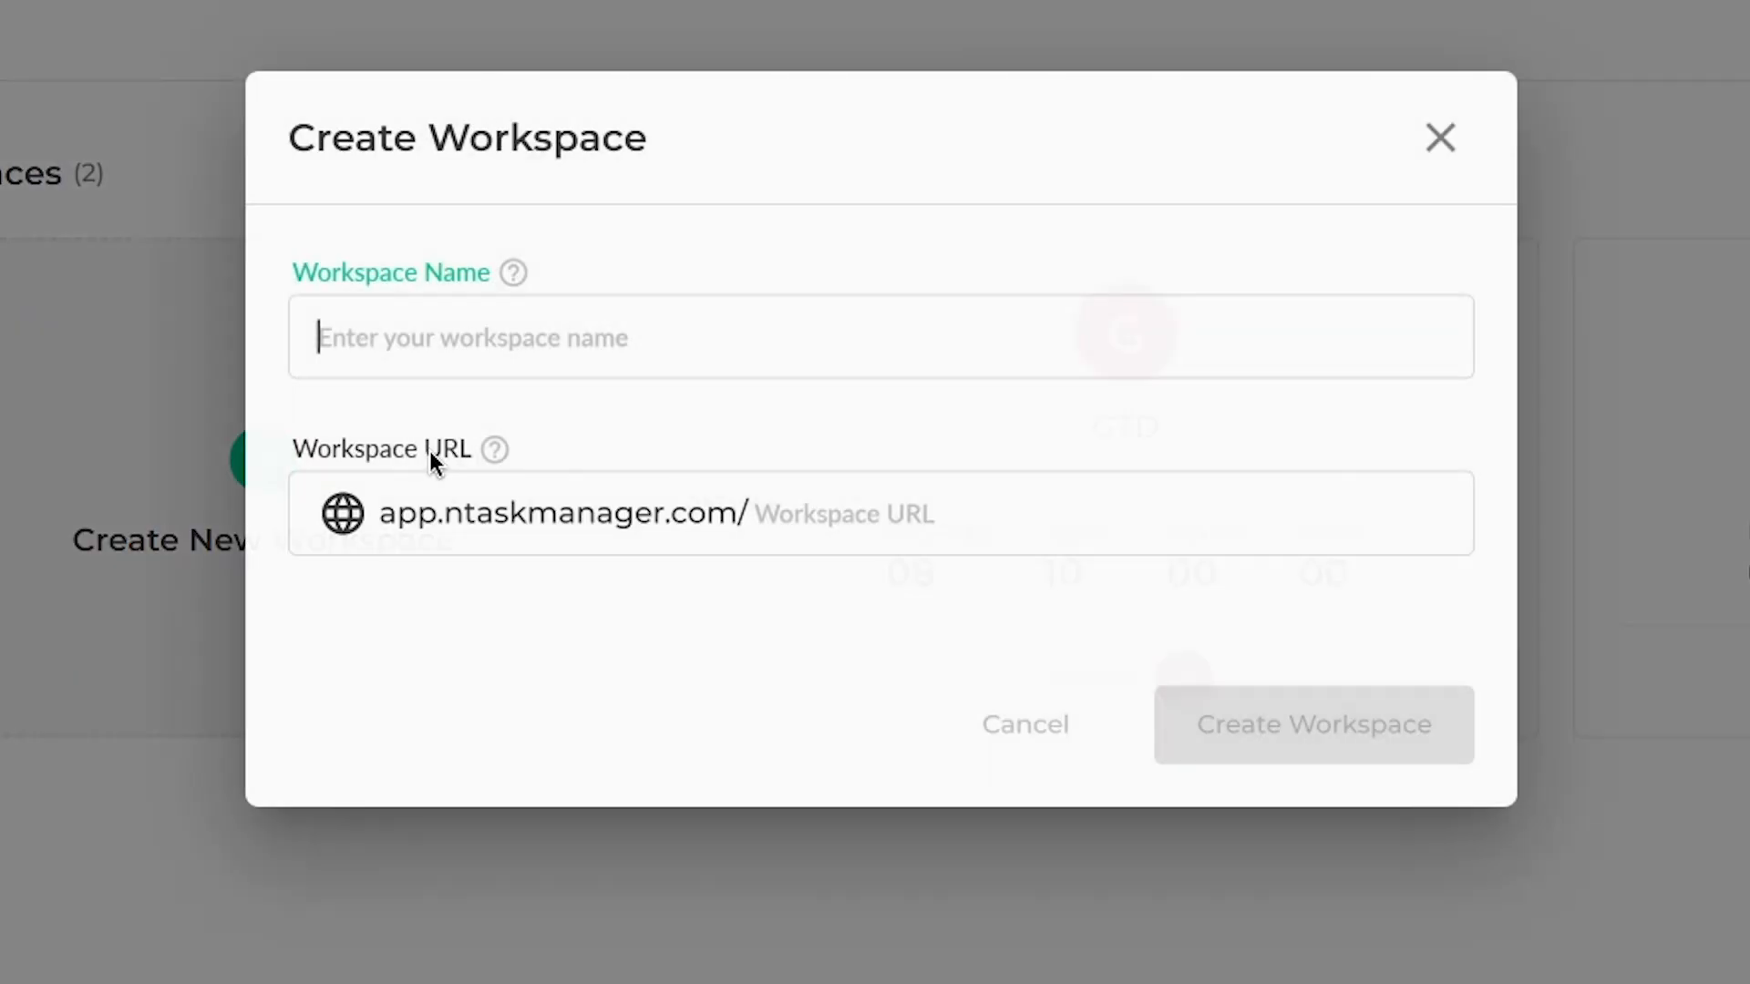
left_click(771, 501)
left_click(753, 435)
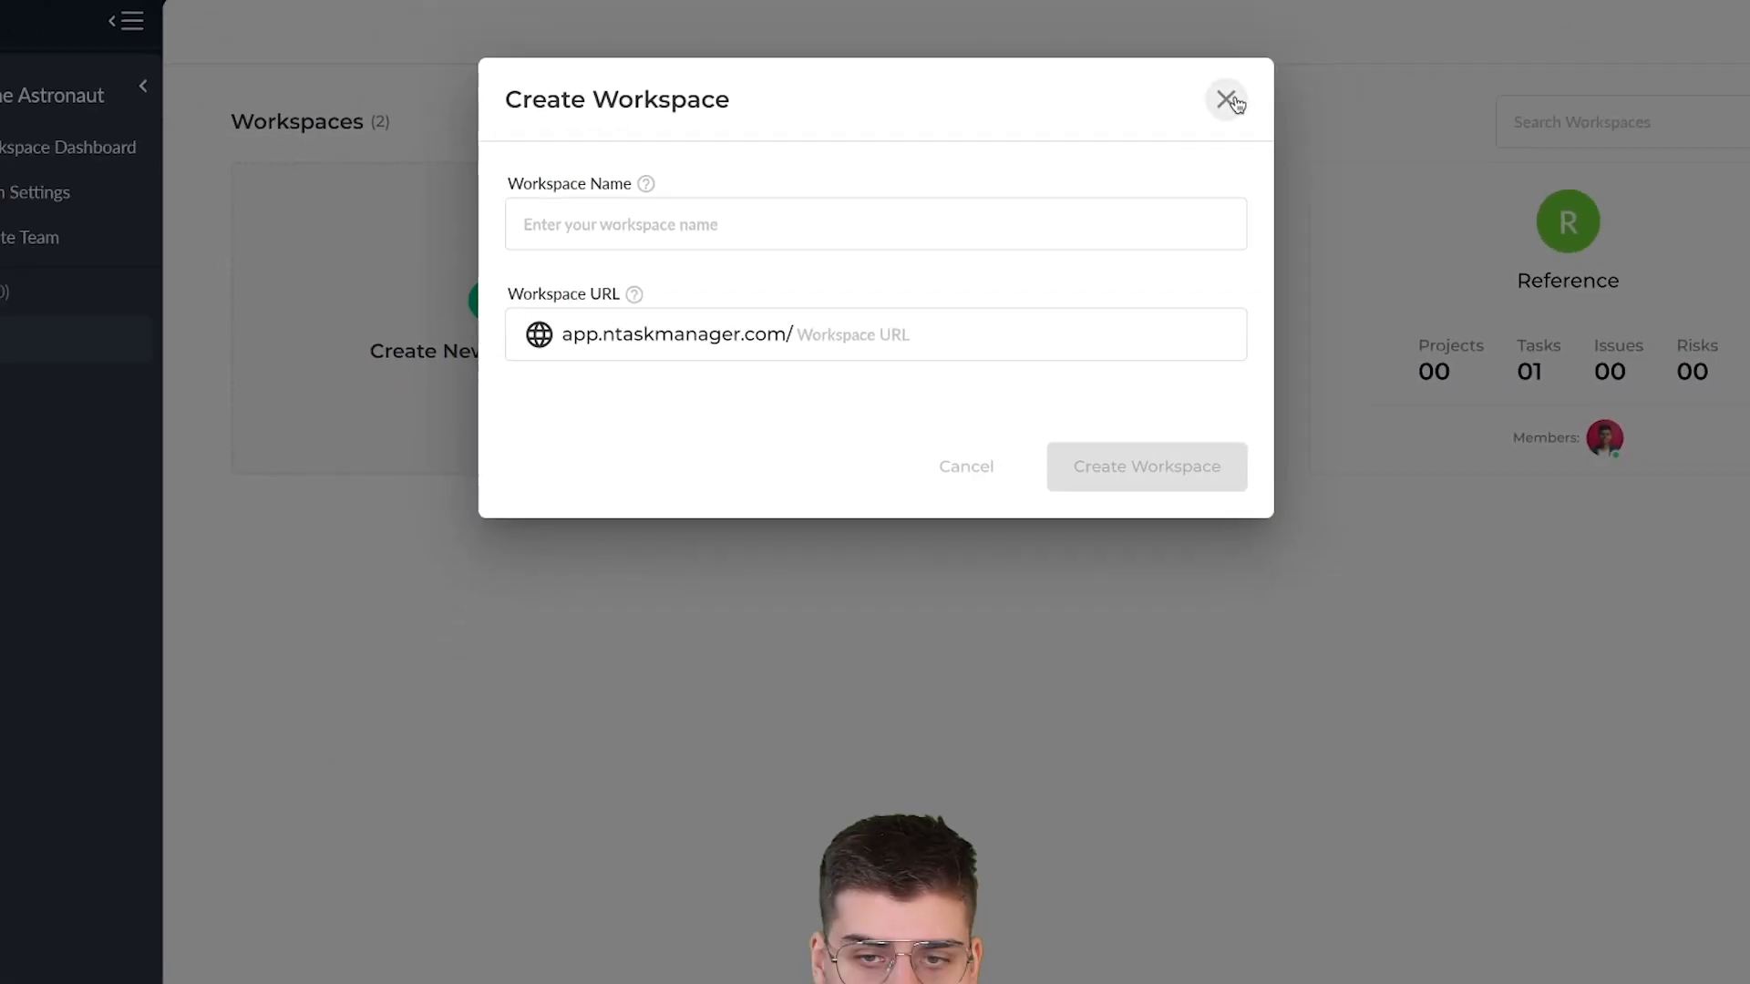
left_click(1441, 138)
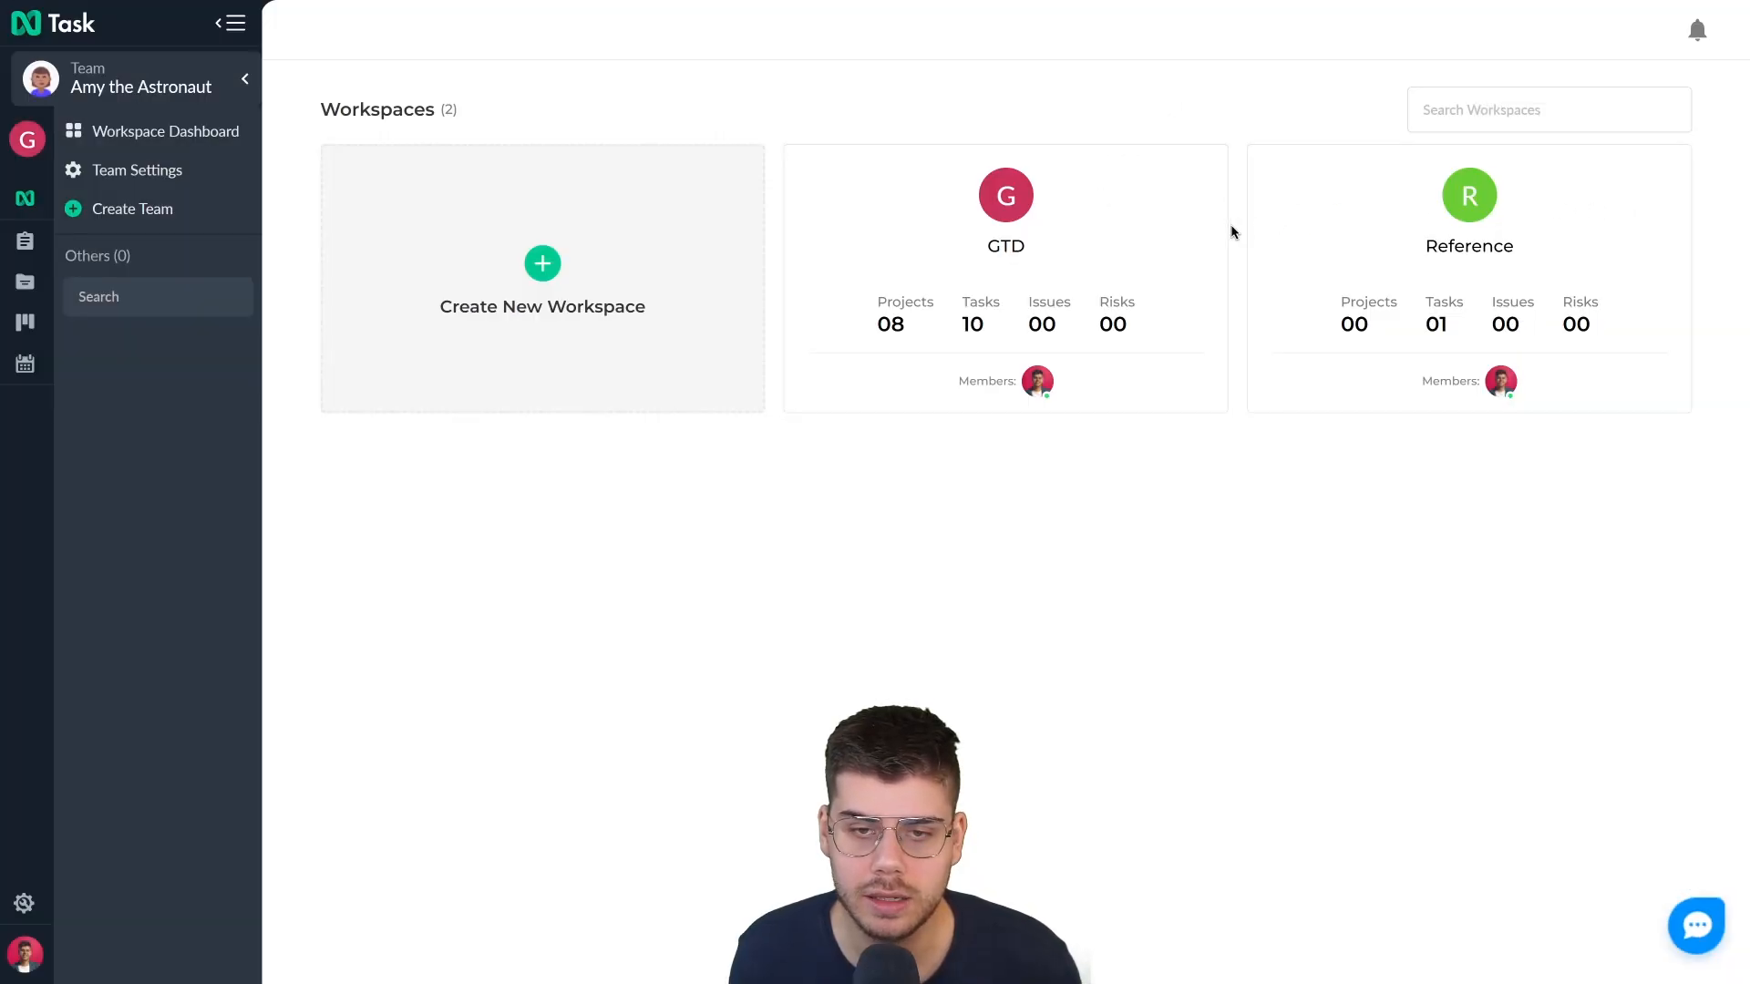
- Open the GTD workspace's settings and review its general information, user management, and roles and permissions
left_click(1177, 235)
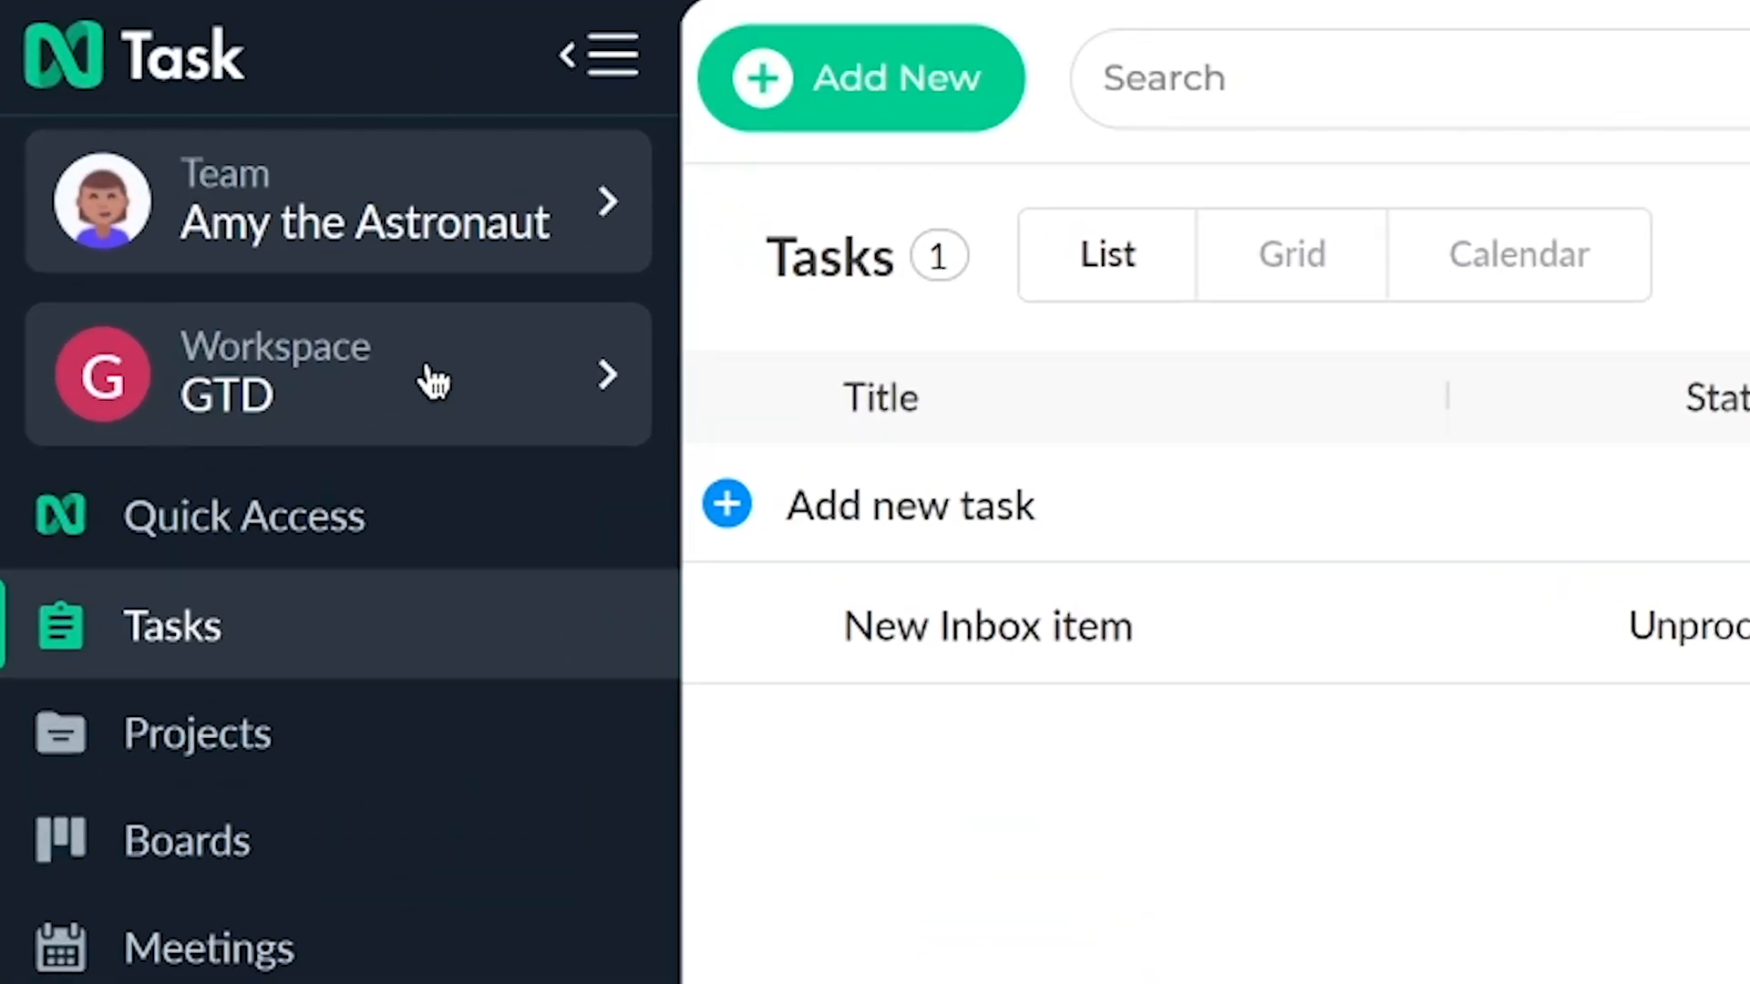
left_click(493, 397)
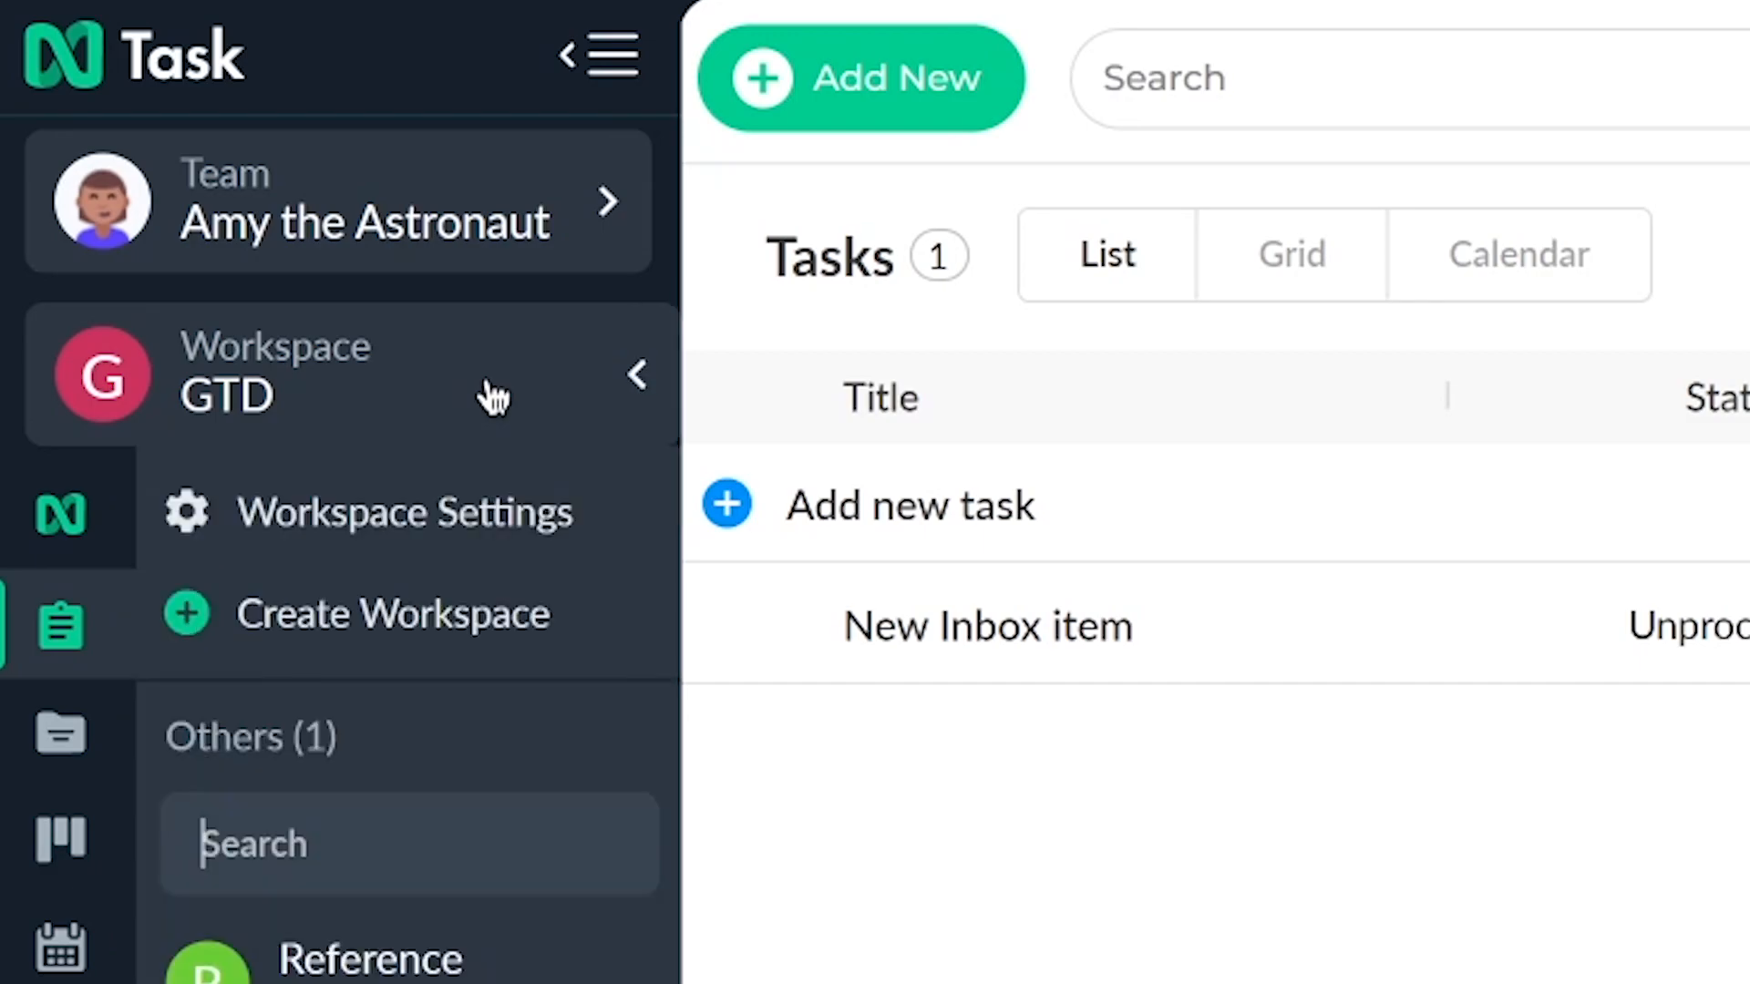
left_click(453, 531)
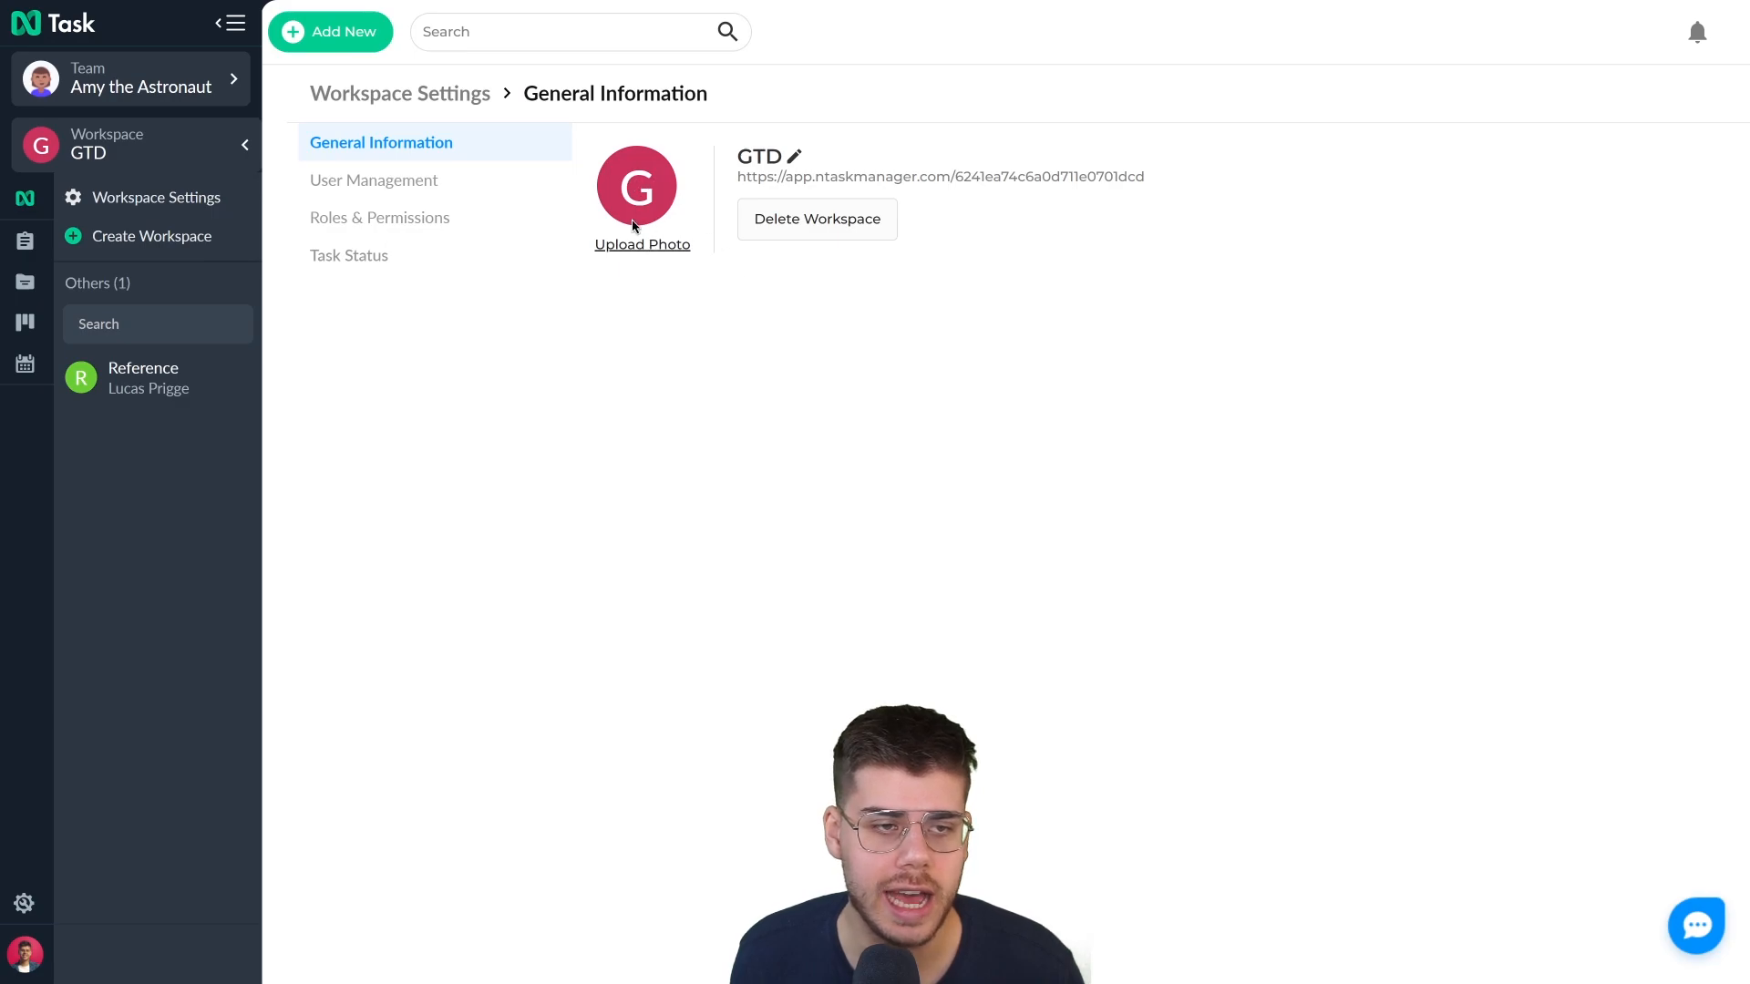
left_click(418, 187)
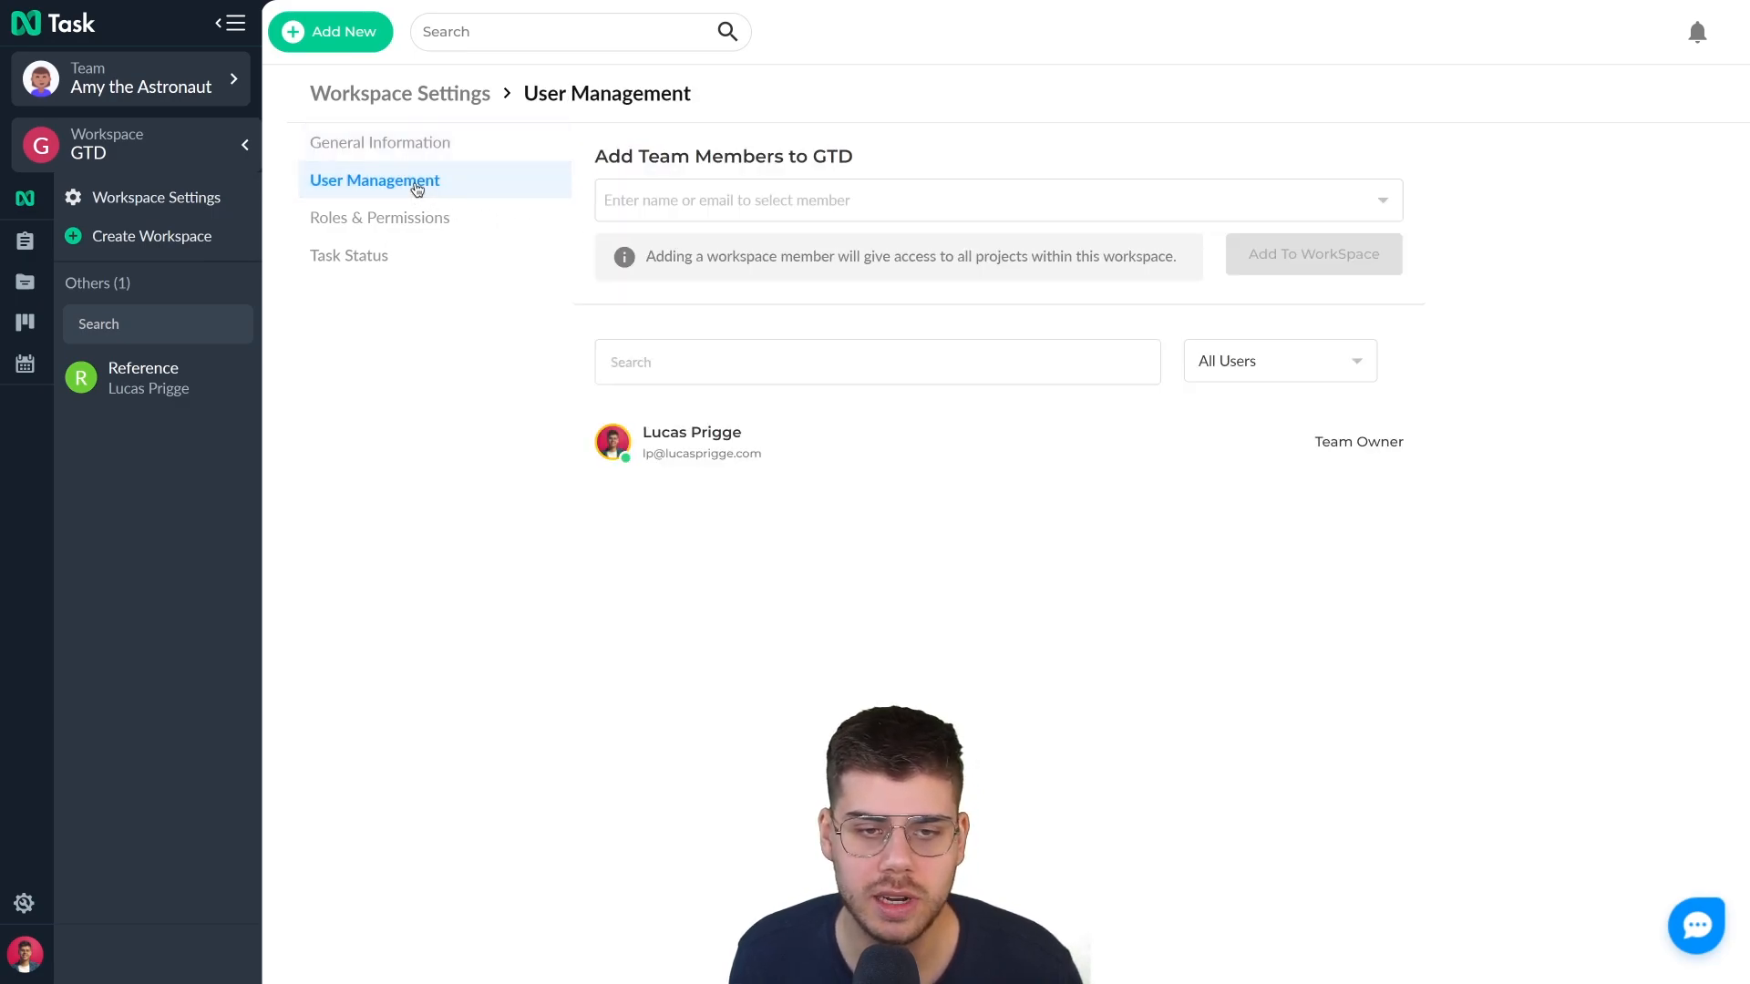
left_click(404, 223)
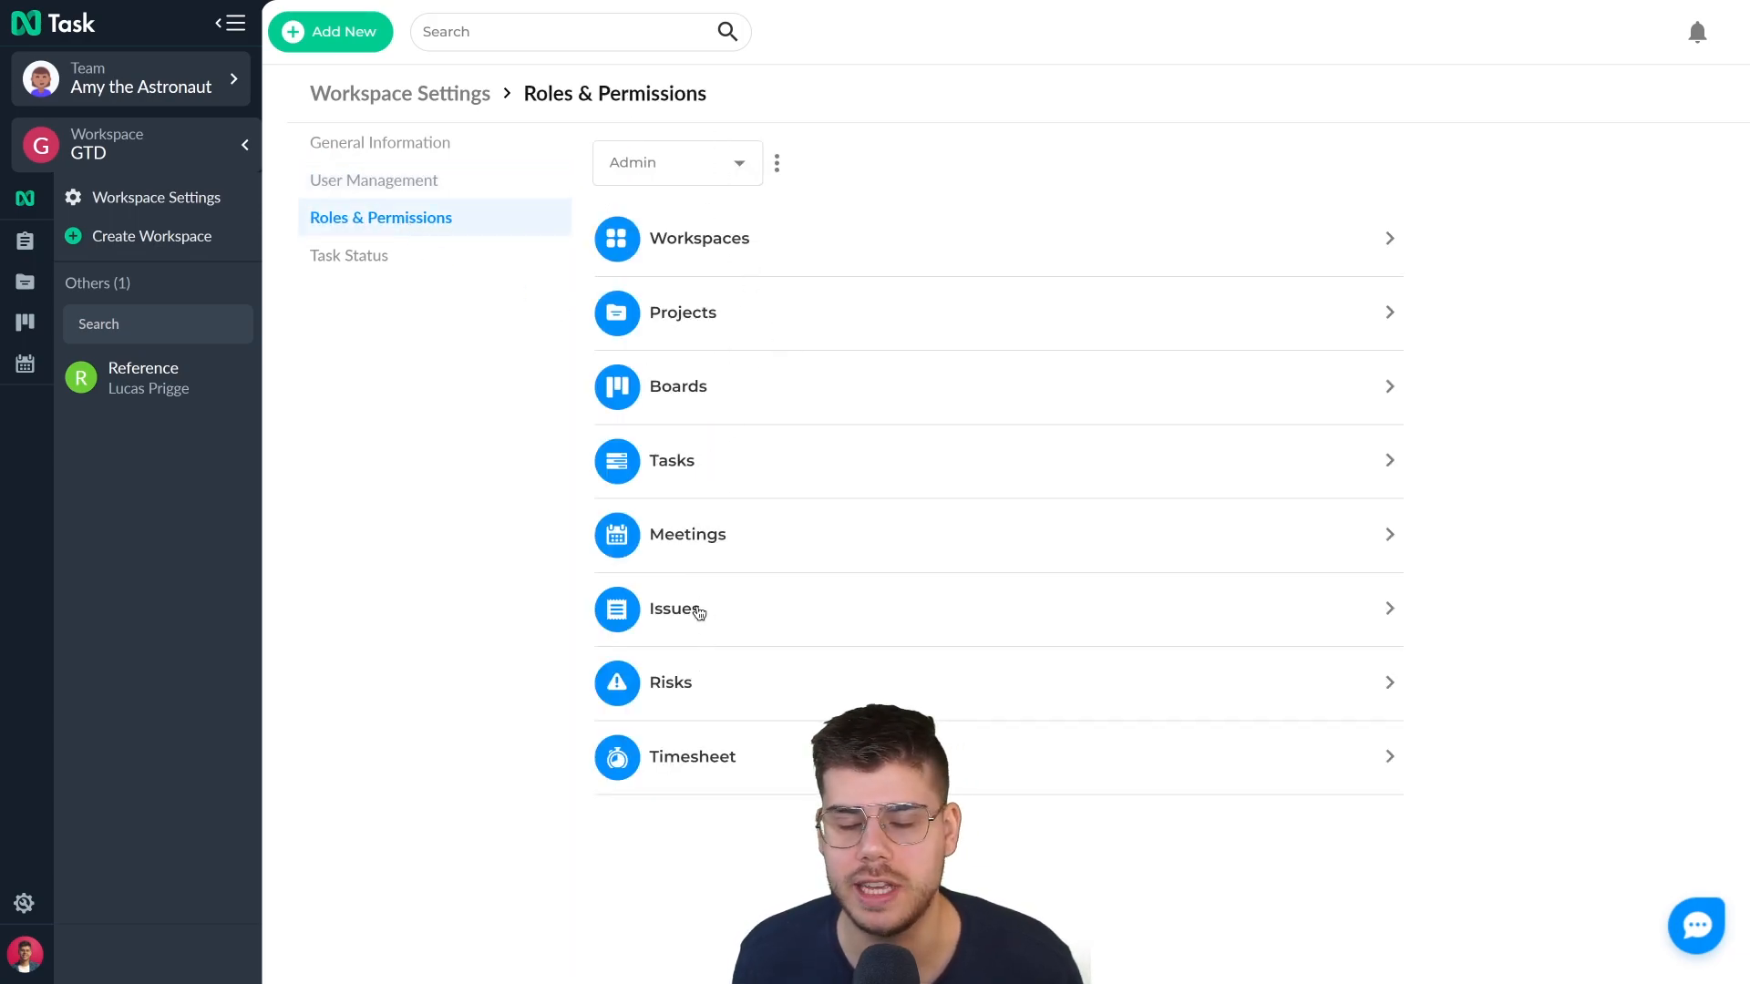
- Open the GTD workspace's task status settings and examine the statuses Unprocessed, Next, In Progress, Completed and Waiting
left_click(363, 260)
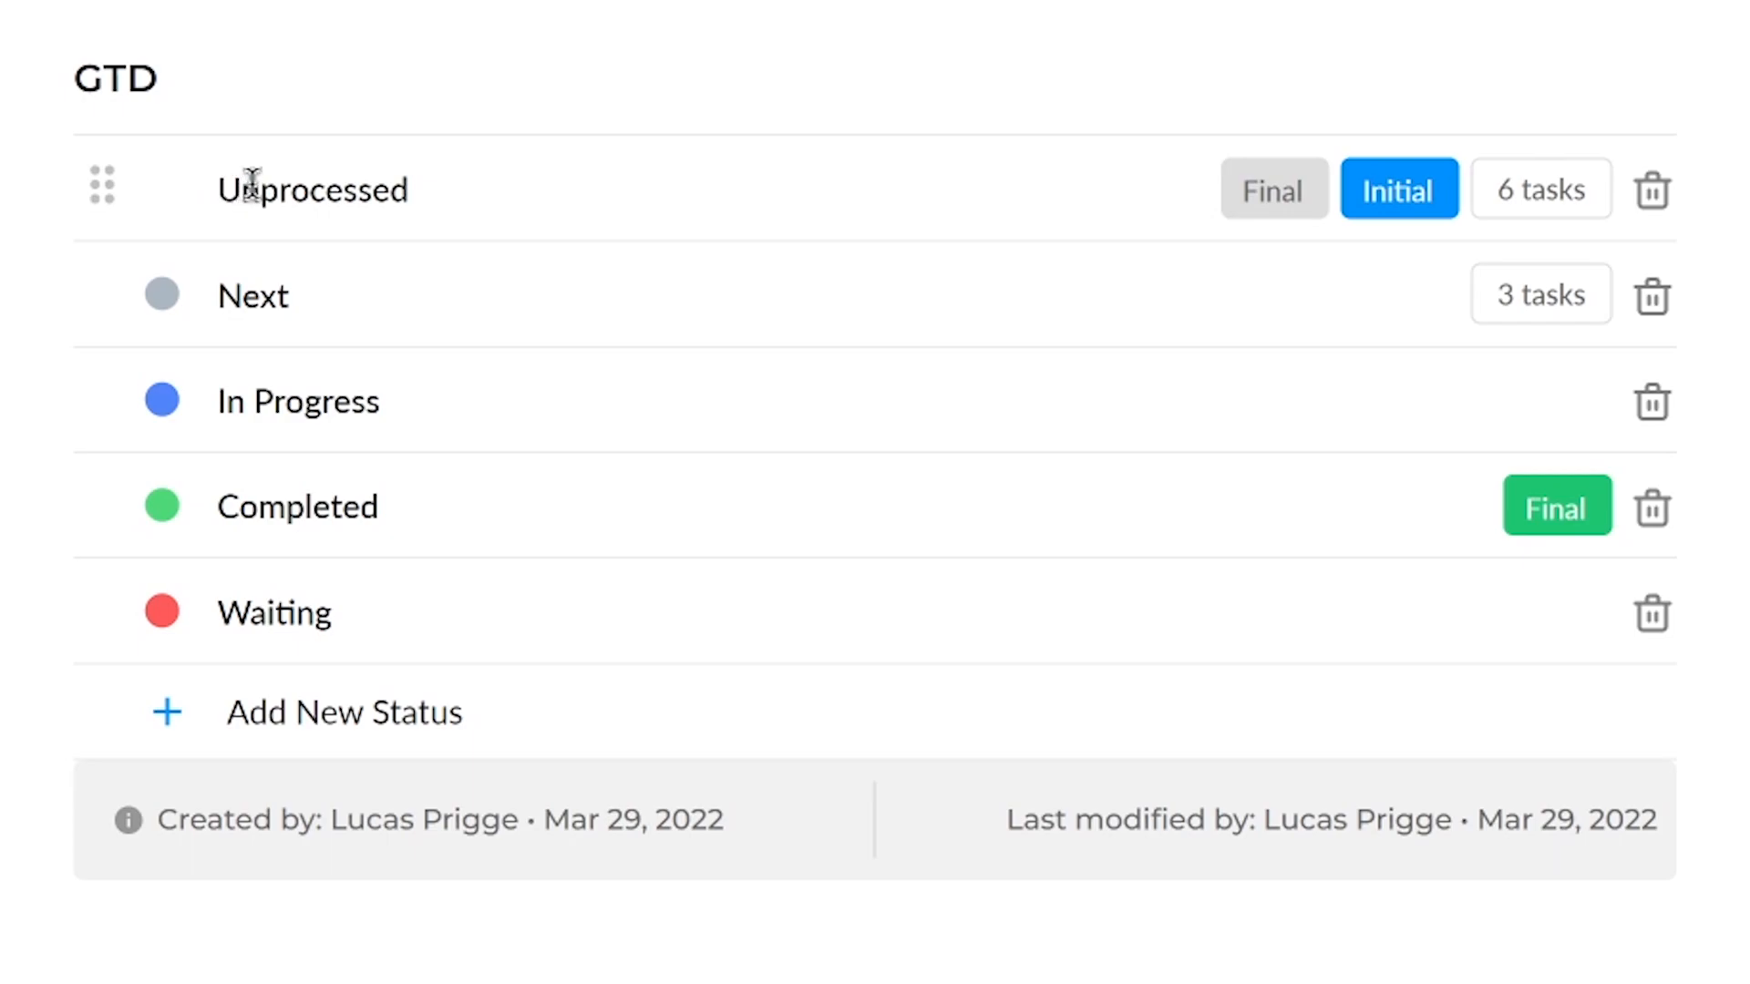
left_click_drag(235, 189, 423, 182)
left_click(229, 296)
left_click_drag(229, 296, 325, 293)
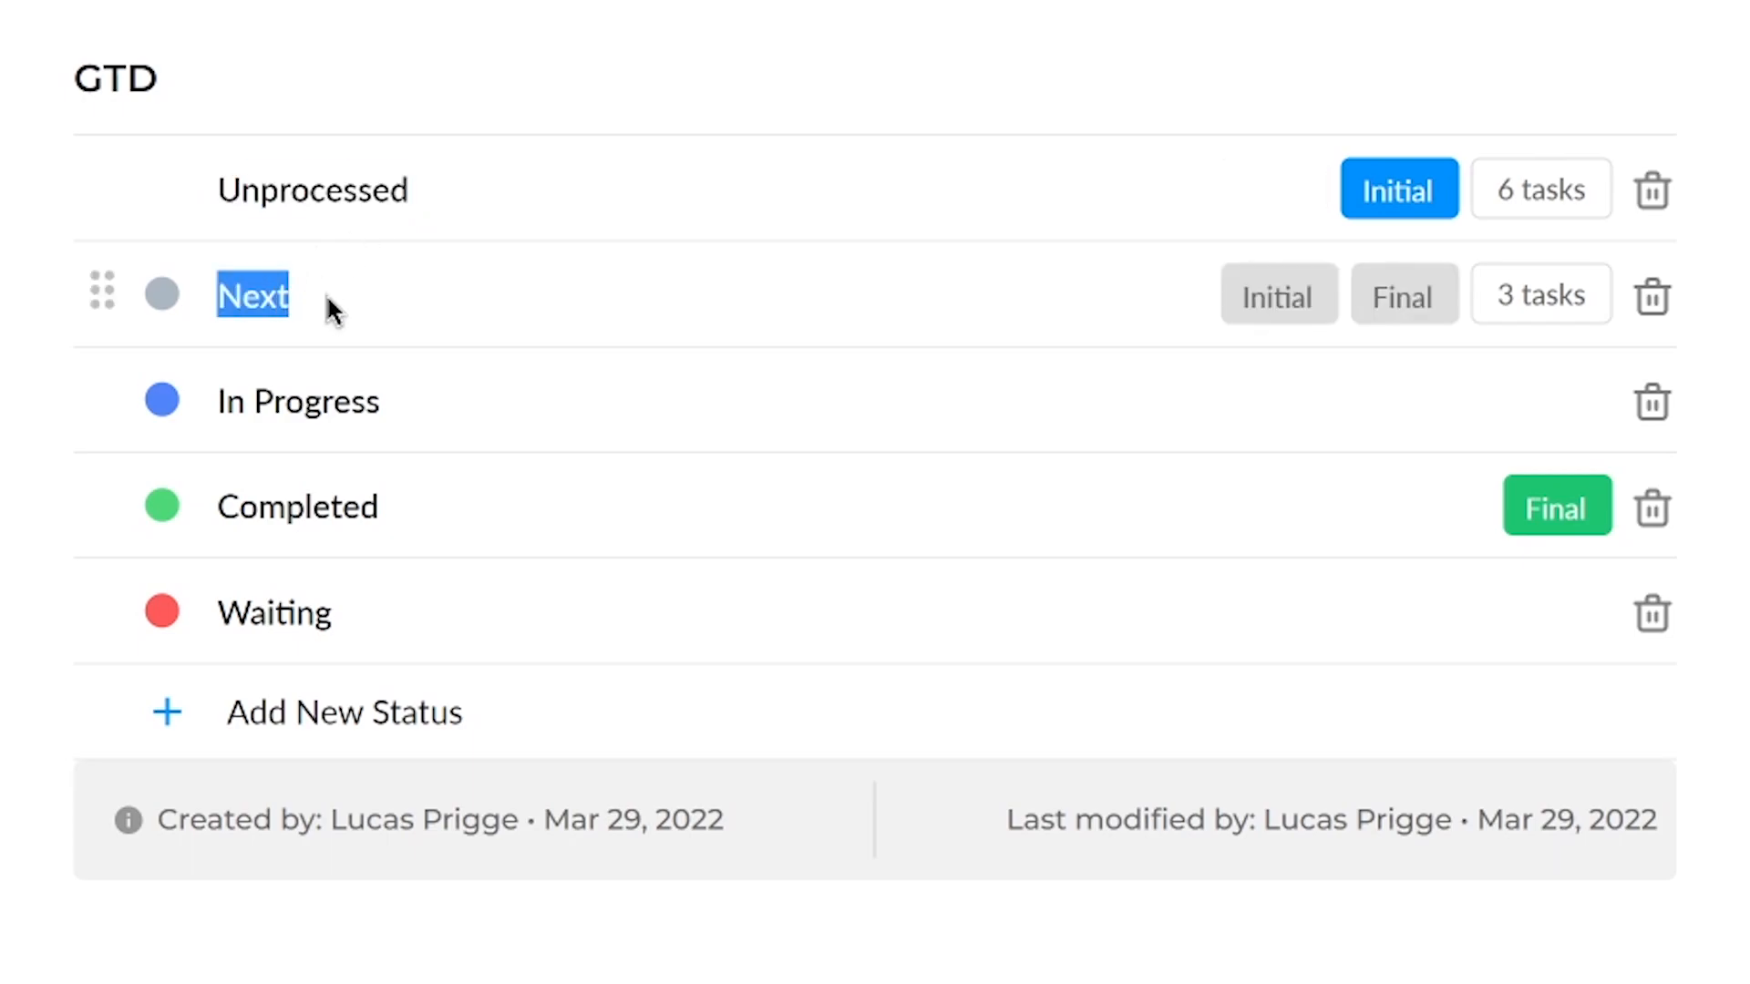
left_click_drag(227, 402, 434, 432)
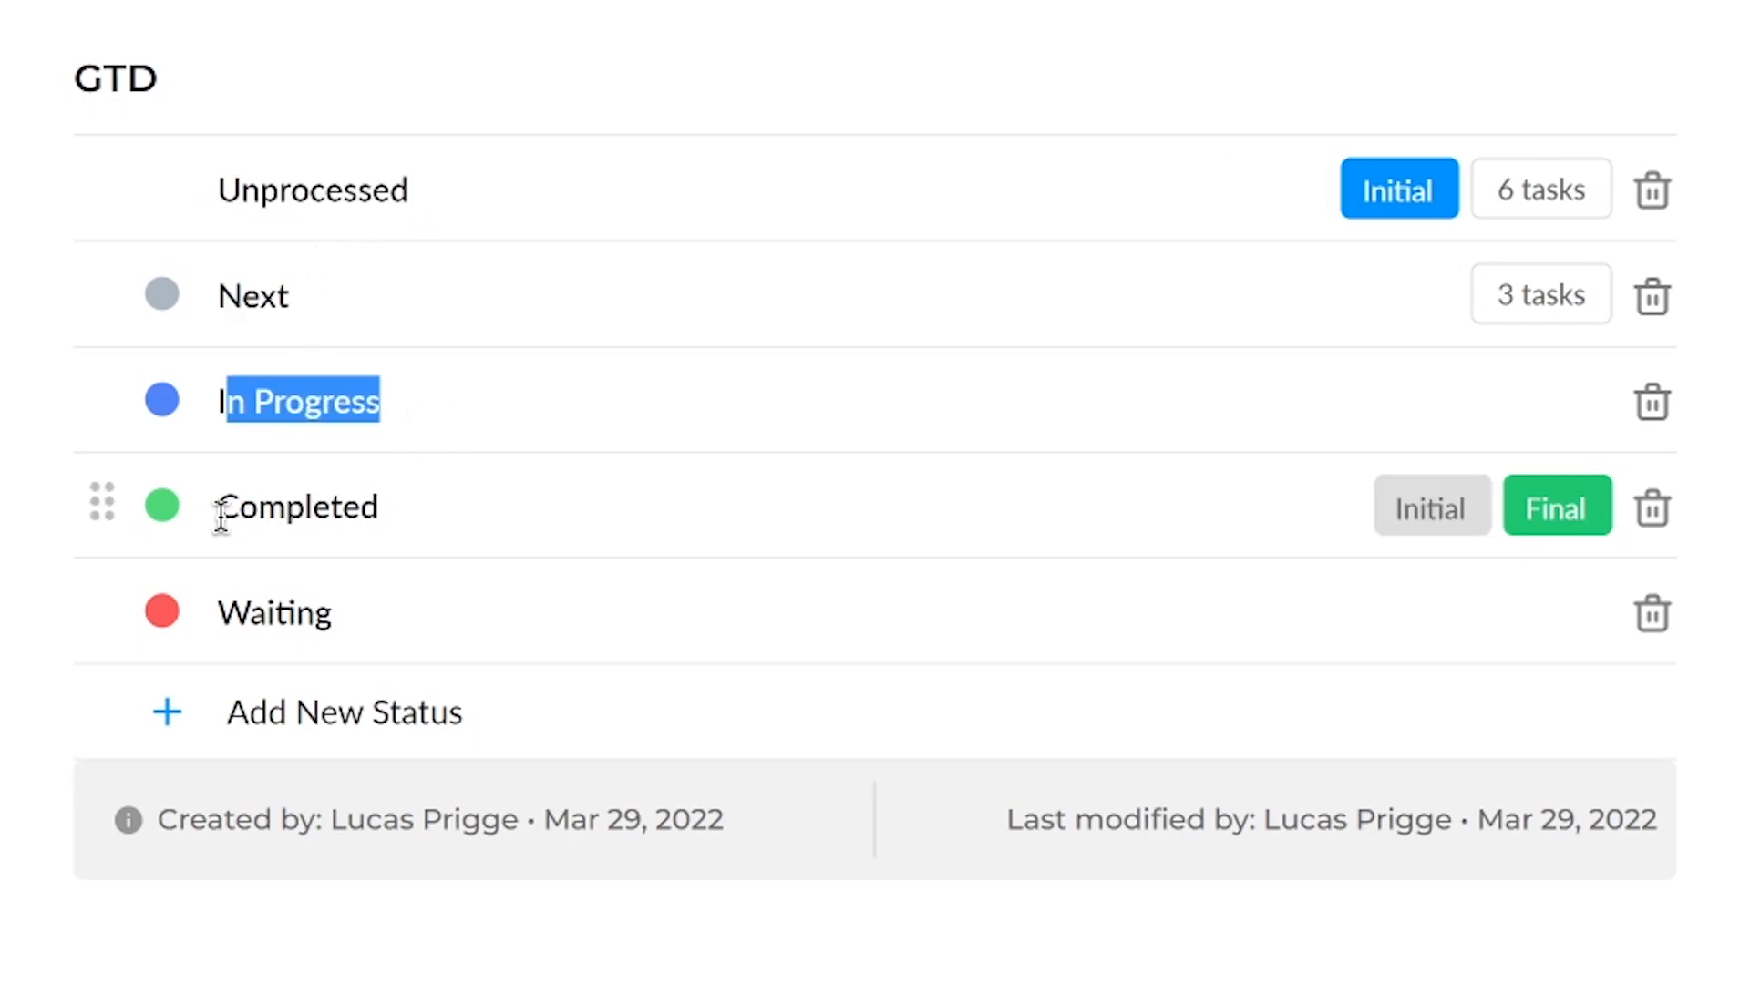
left_click_drag(218, 516, 403, 516)
left_click(235, 618)
left_click_drag(236, 624, 528, 625)
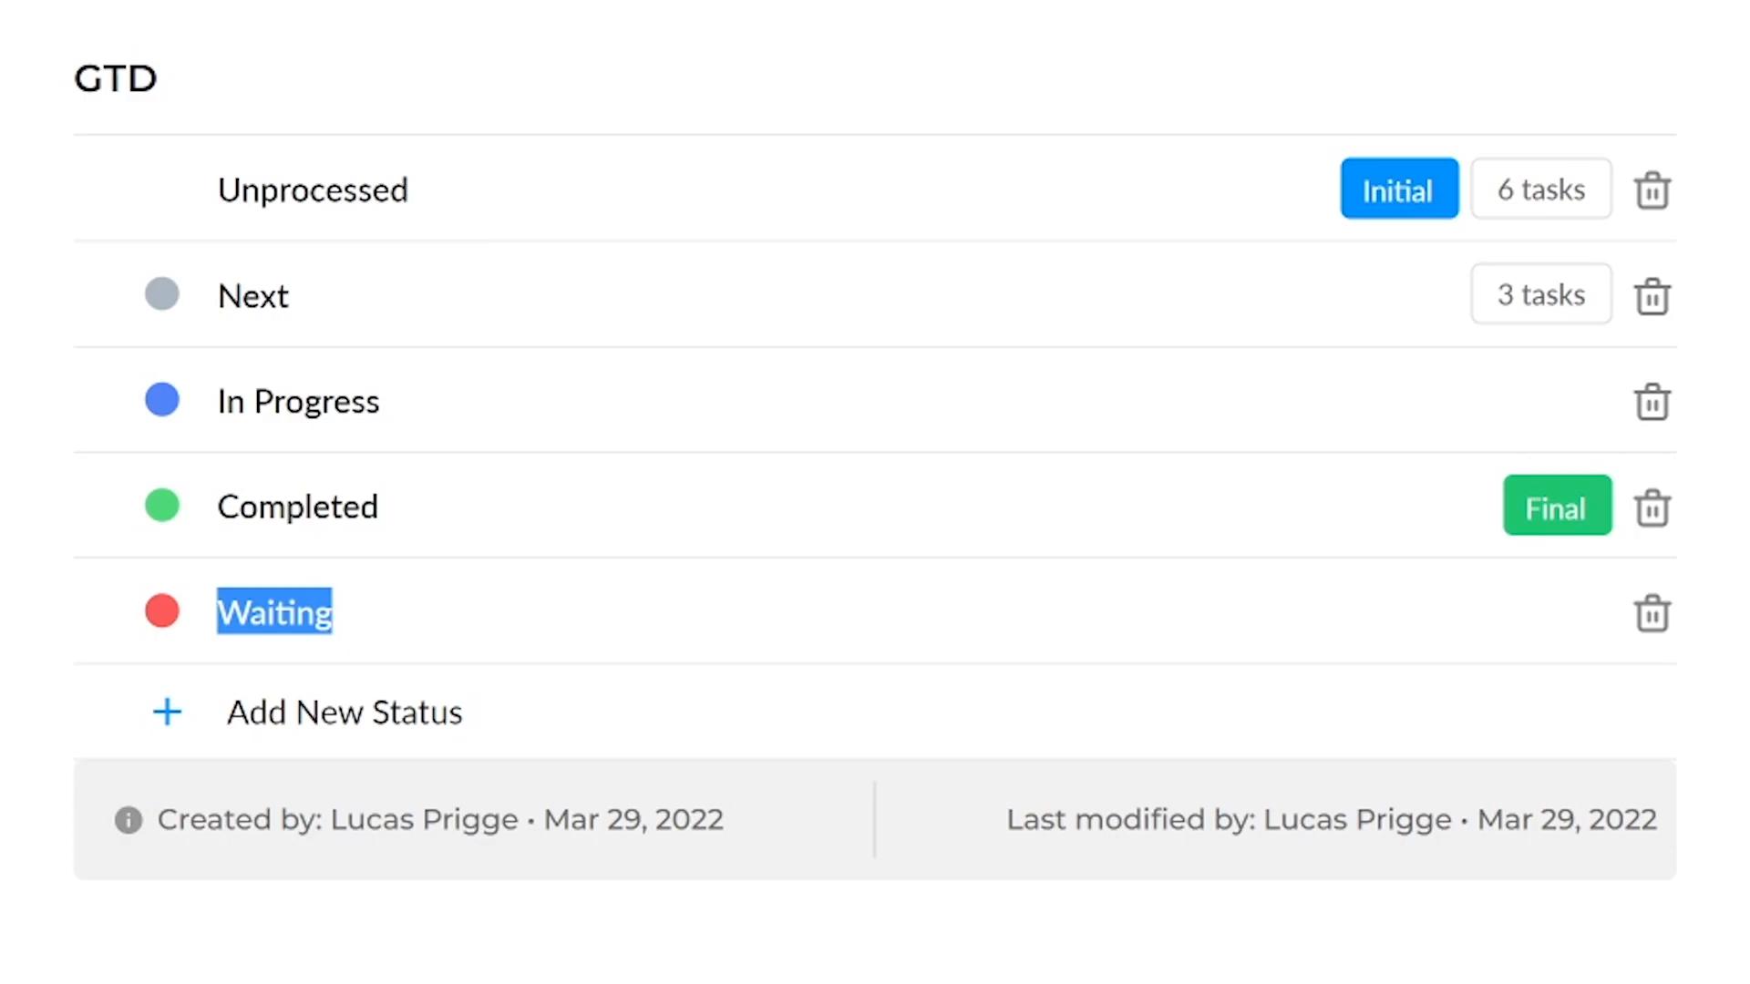
key("Escape")
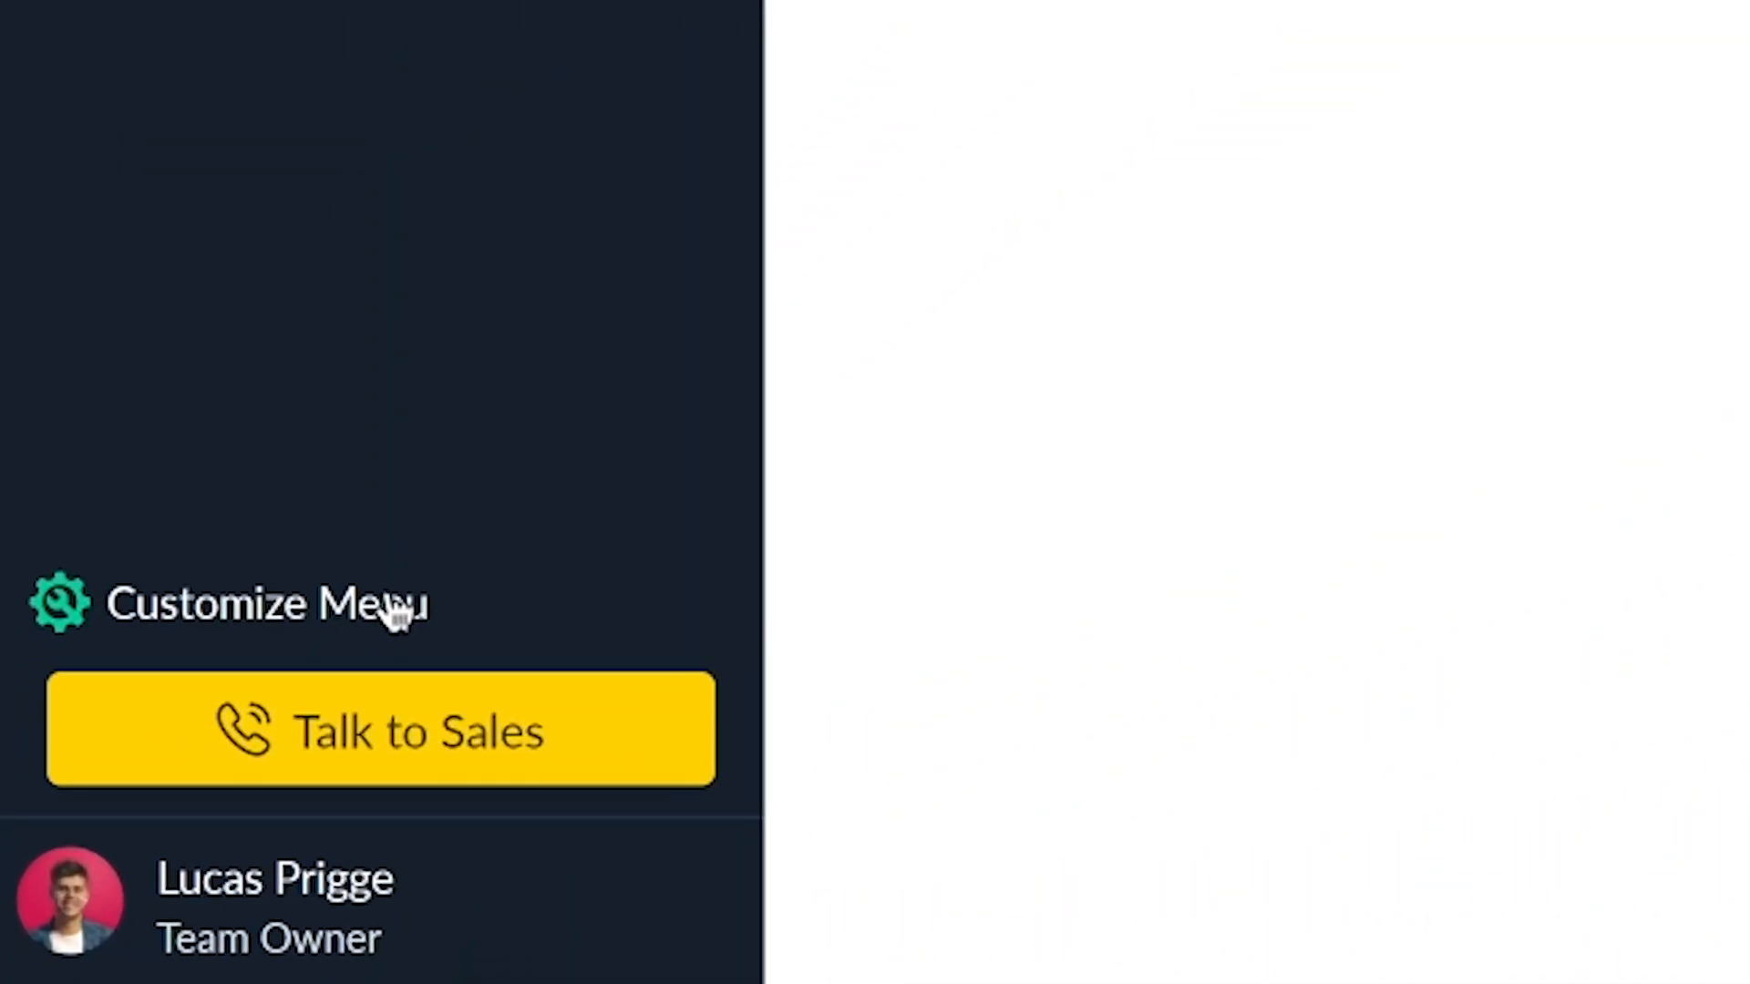
- Open the customization options for the sidebar menu
left_click(390, 601)
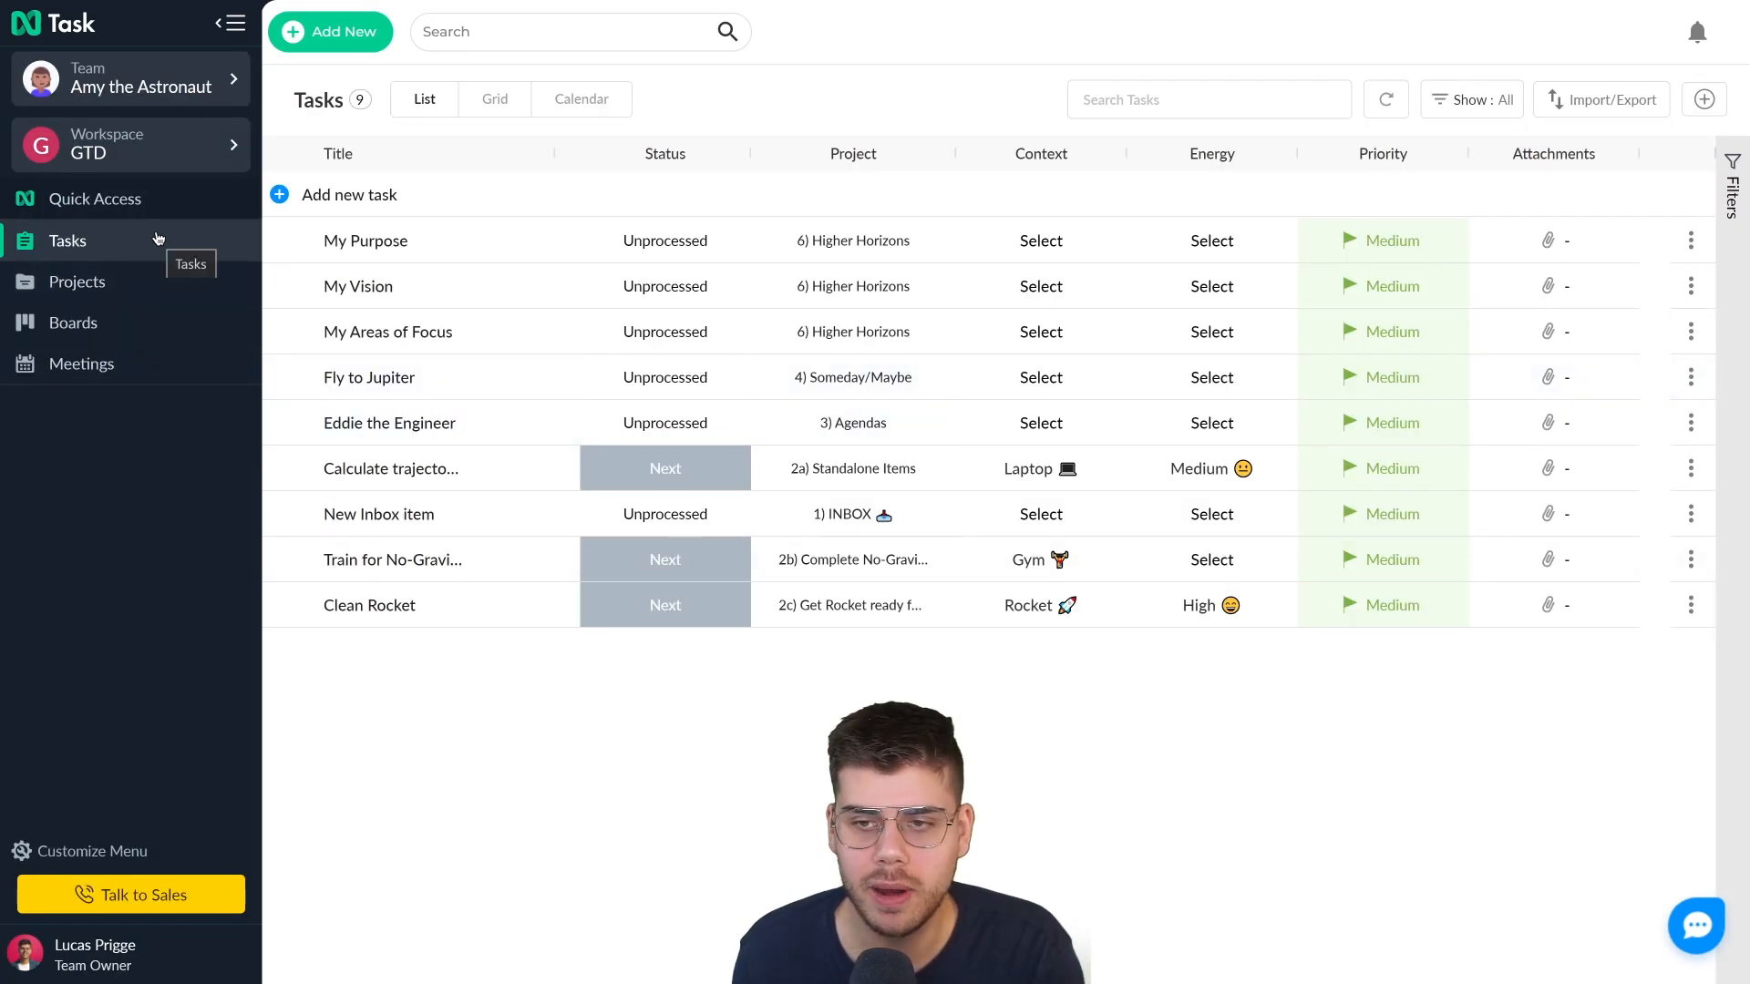
- Examine the column options of the GTD task list, including the Context and Energy fields, and close them
left_click(1715, 109)
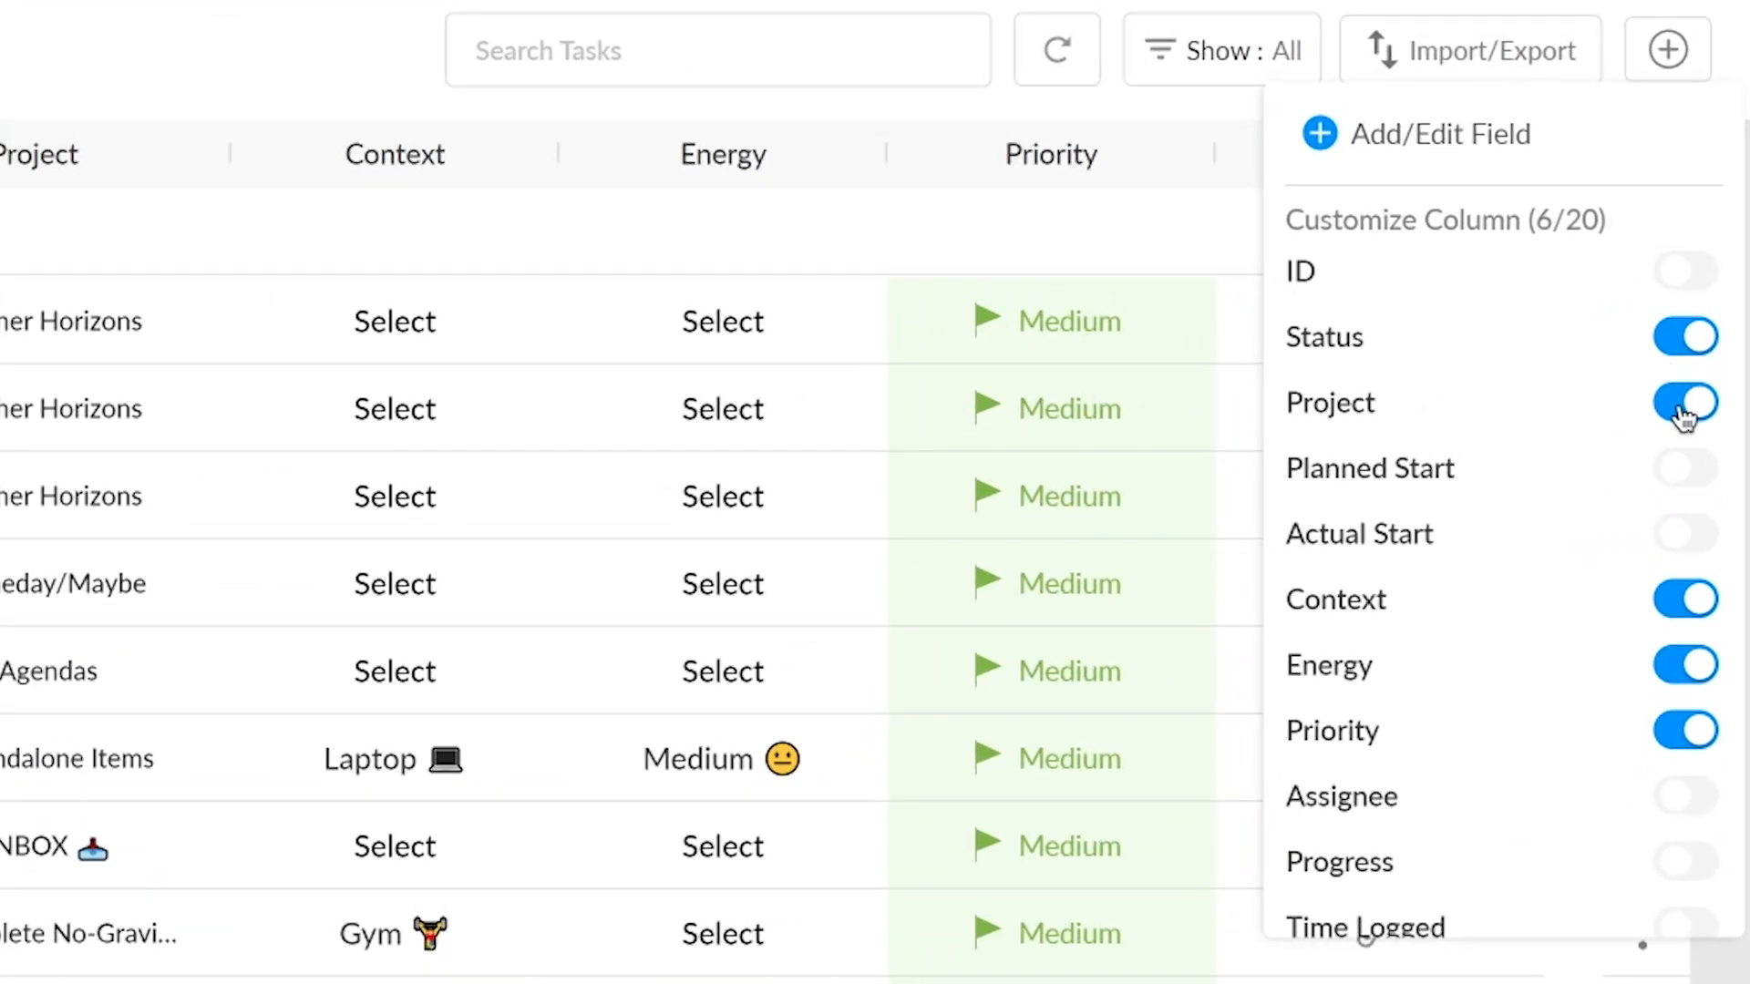
scroll(1684, 415, "down", 2)
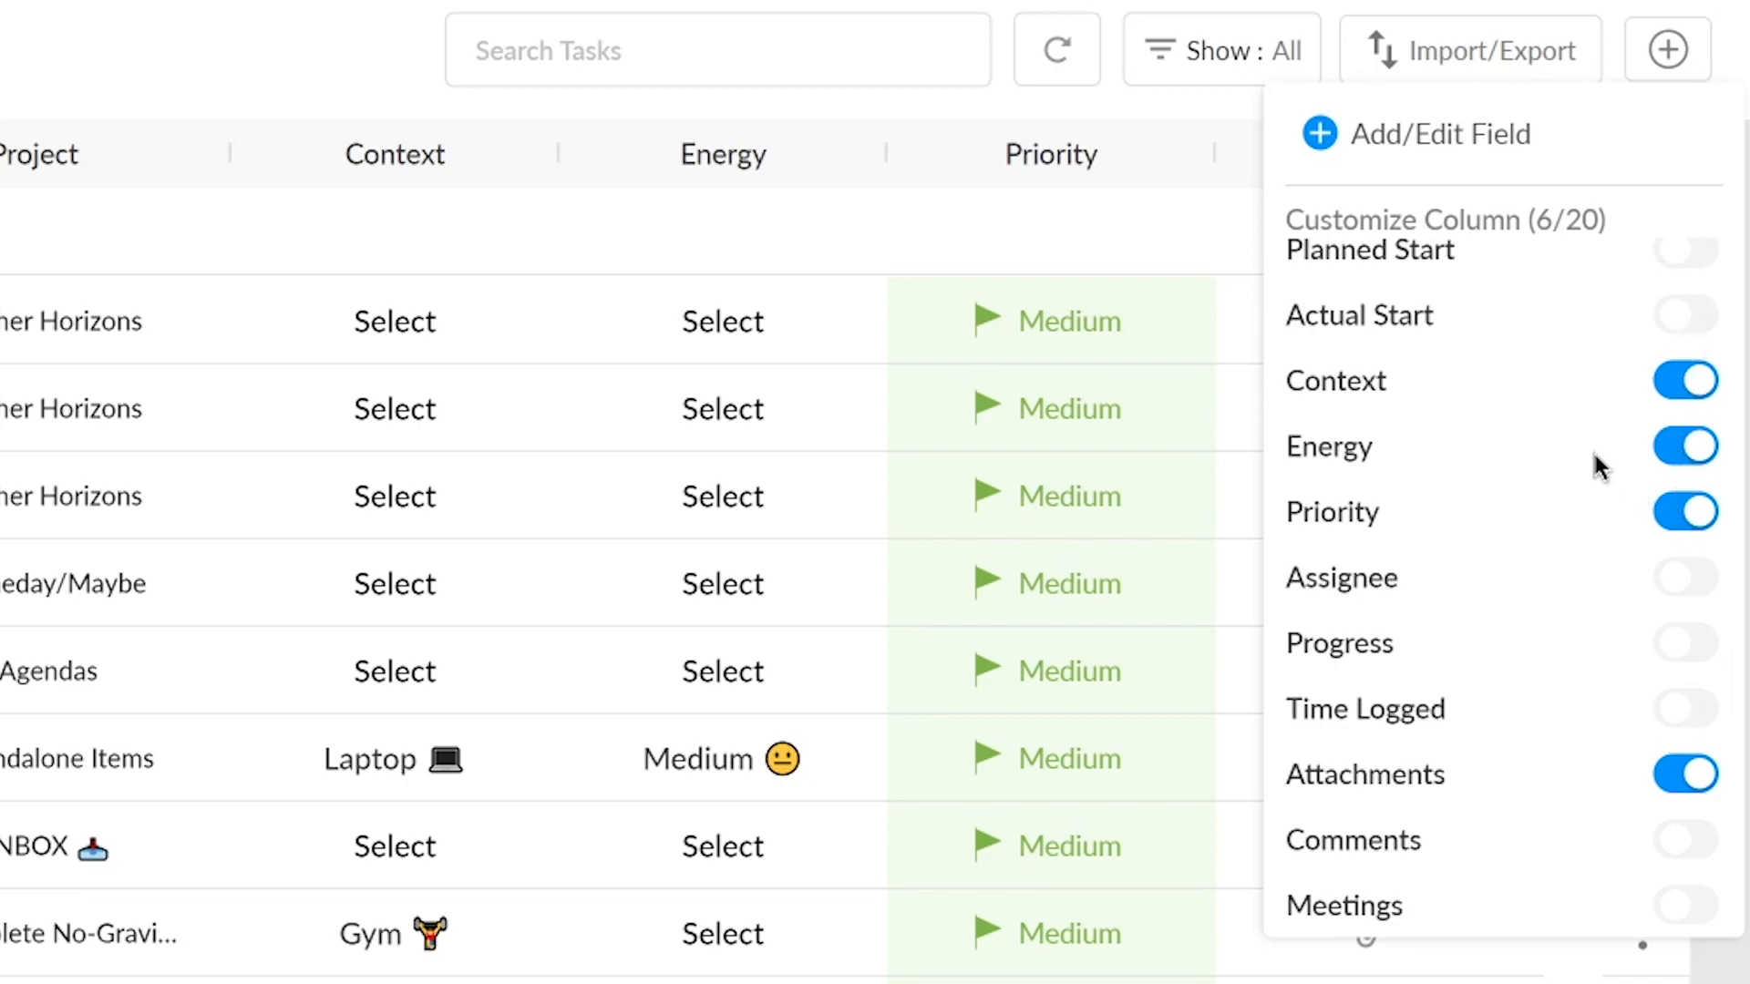
left_click_drag(1287, 380, 1404, 382)
left_click_drag(1293, 453, 1415, 460)
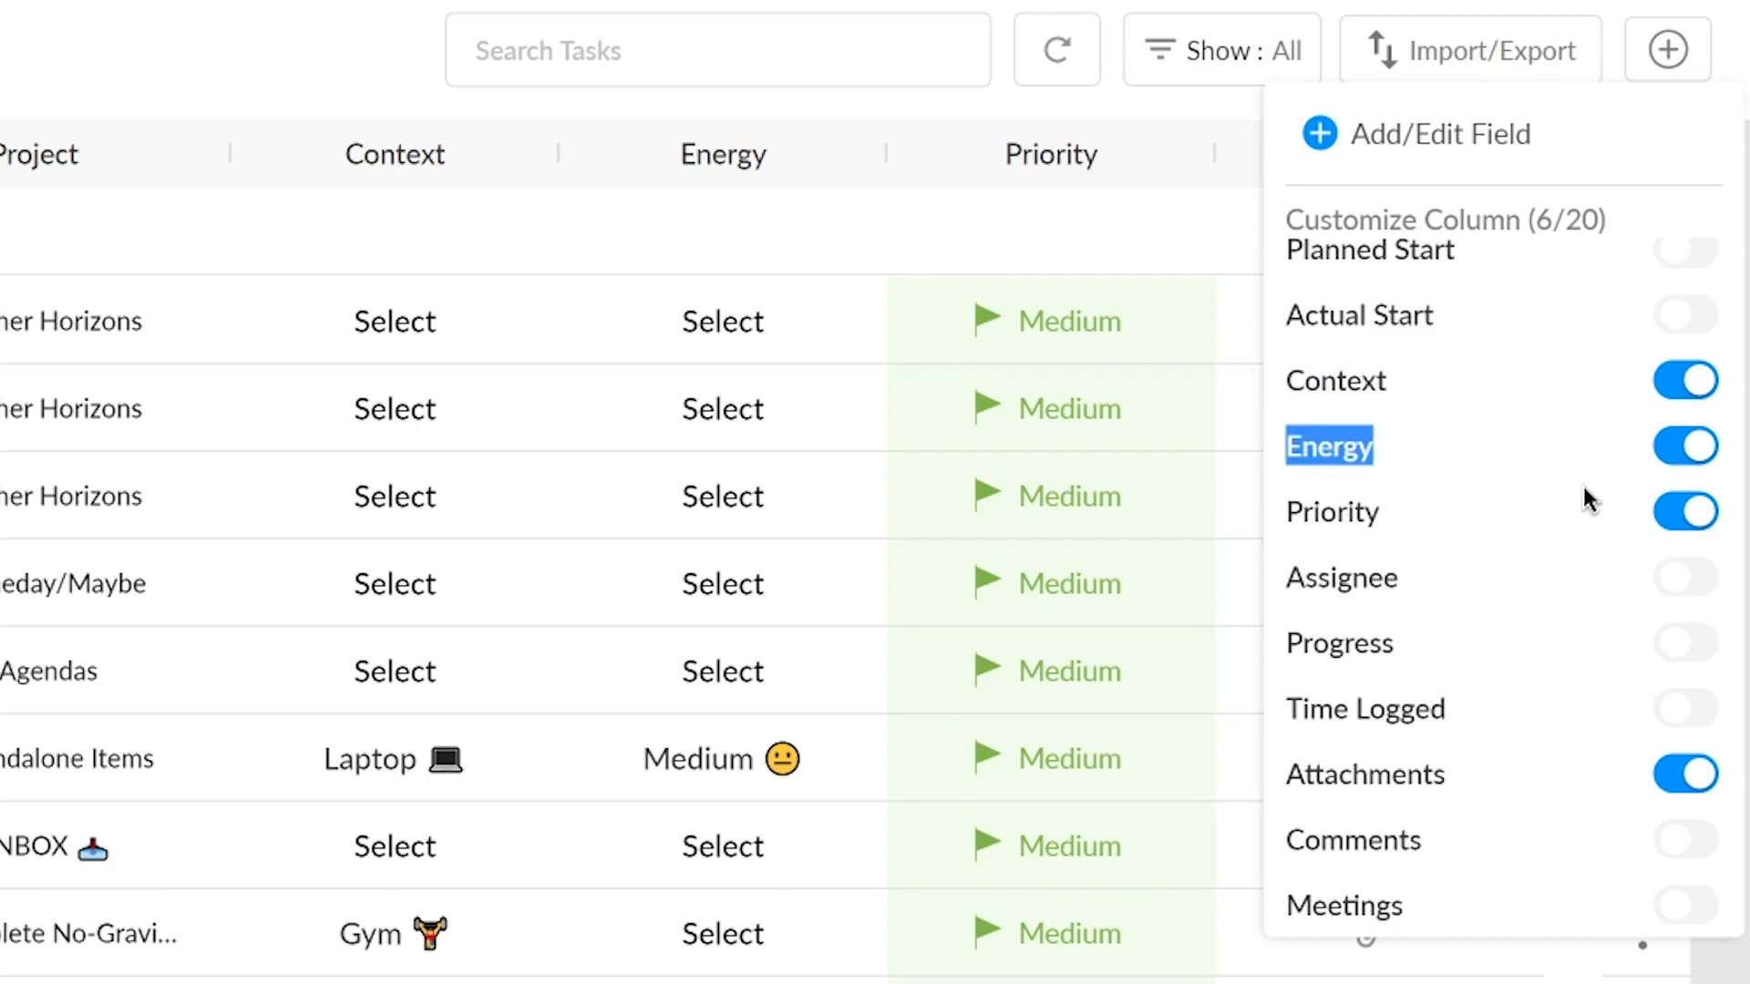
scroll(1605, 496, "down", 3)
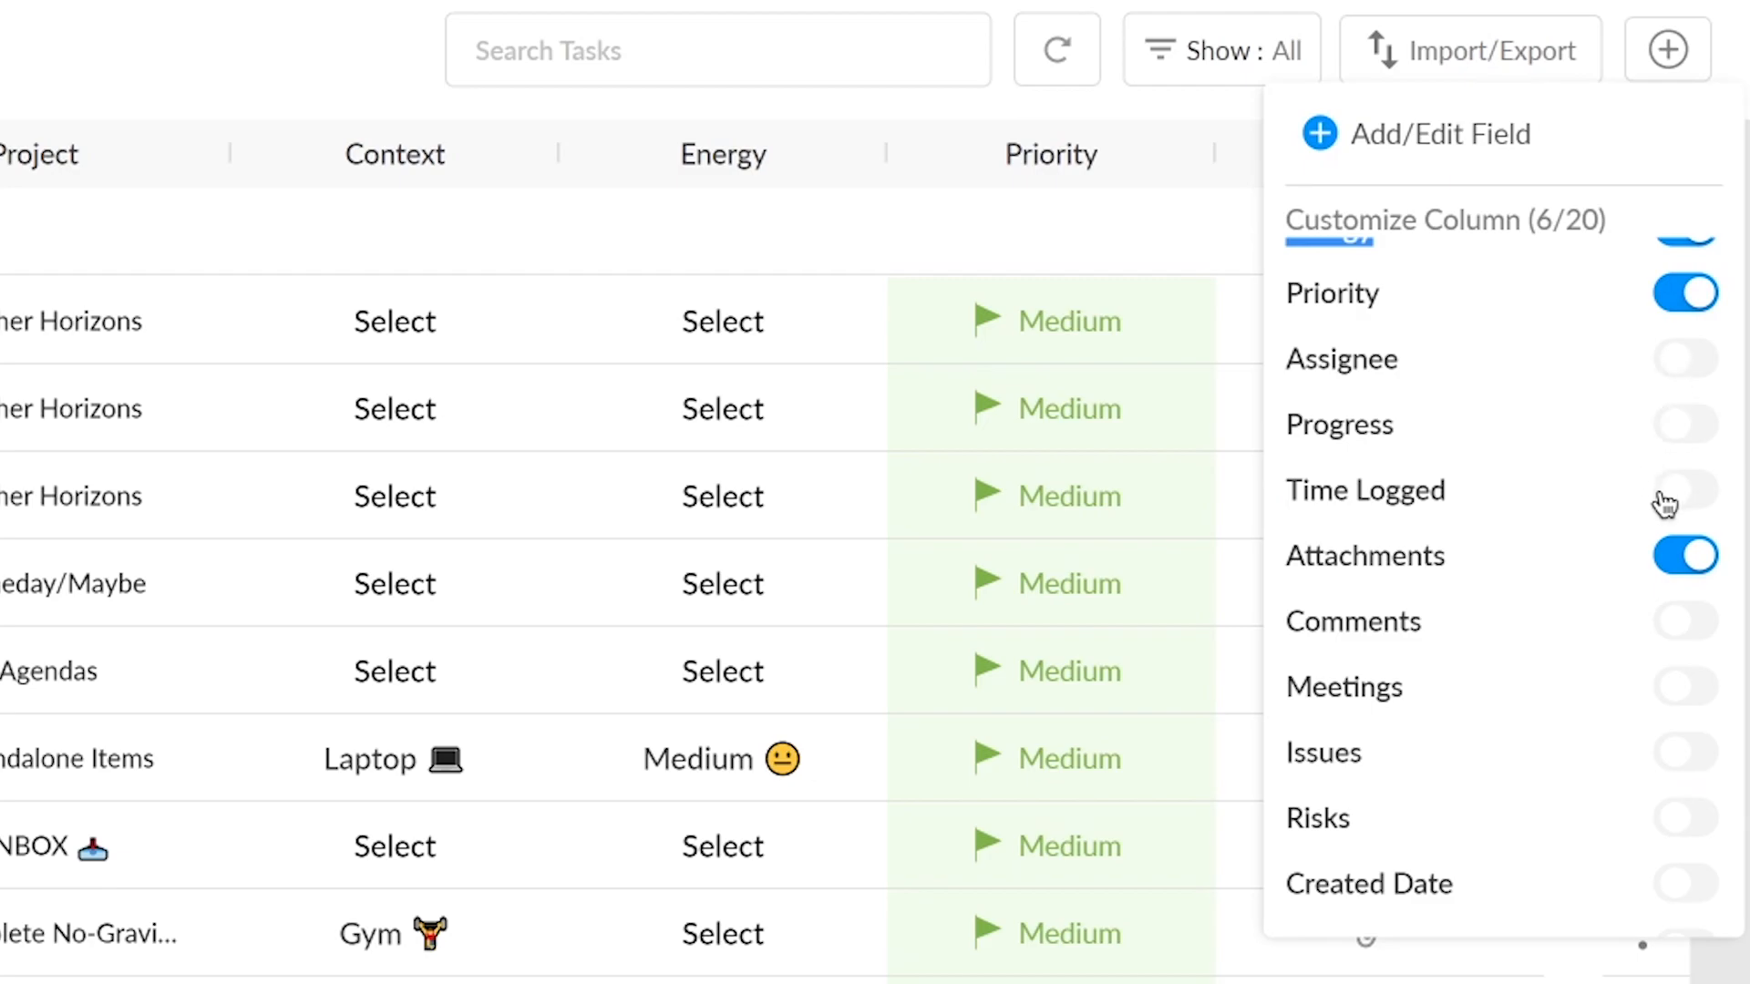
scroll(1644, 570, "down", 2)
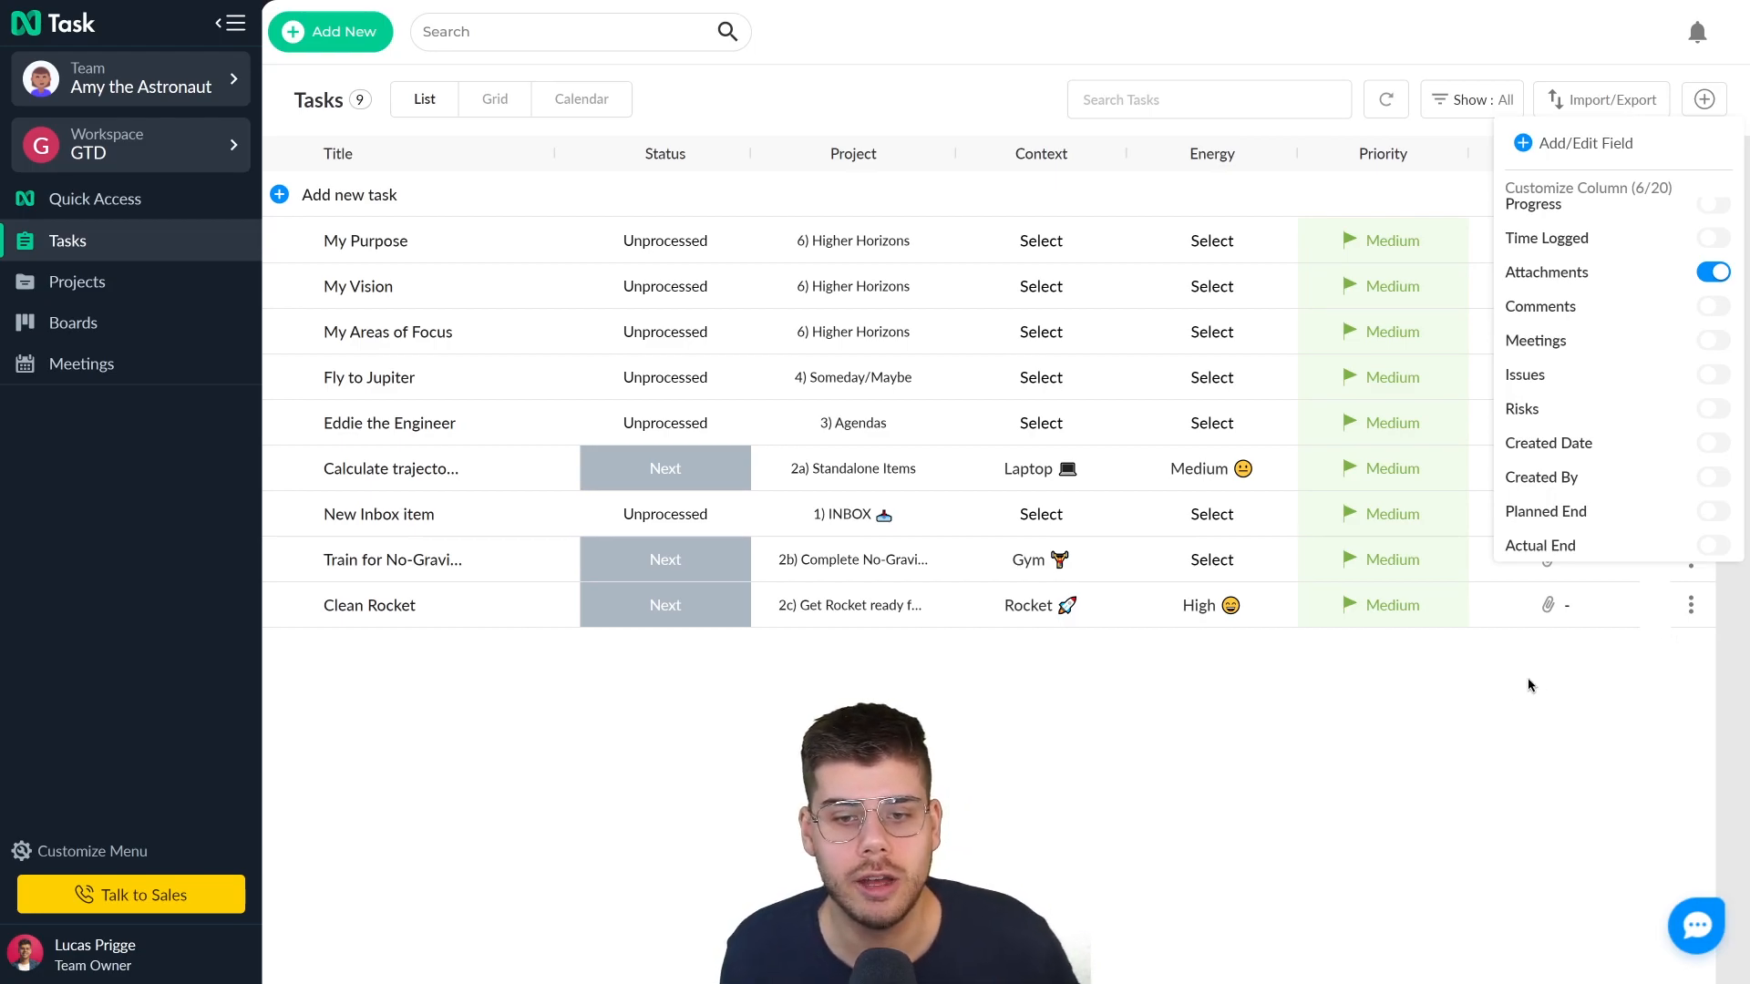
left_click(1509, 697)
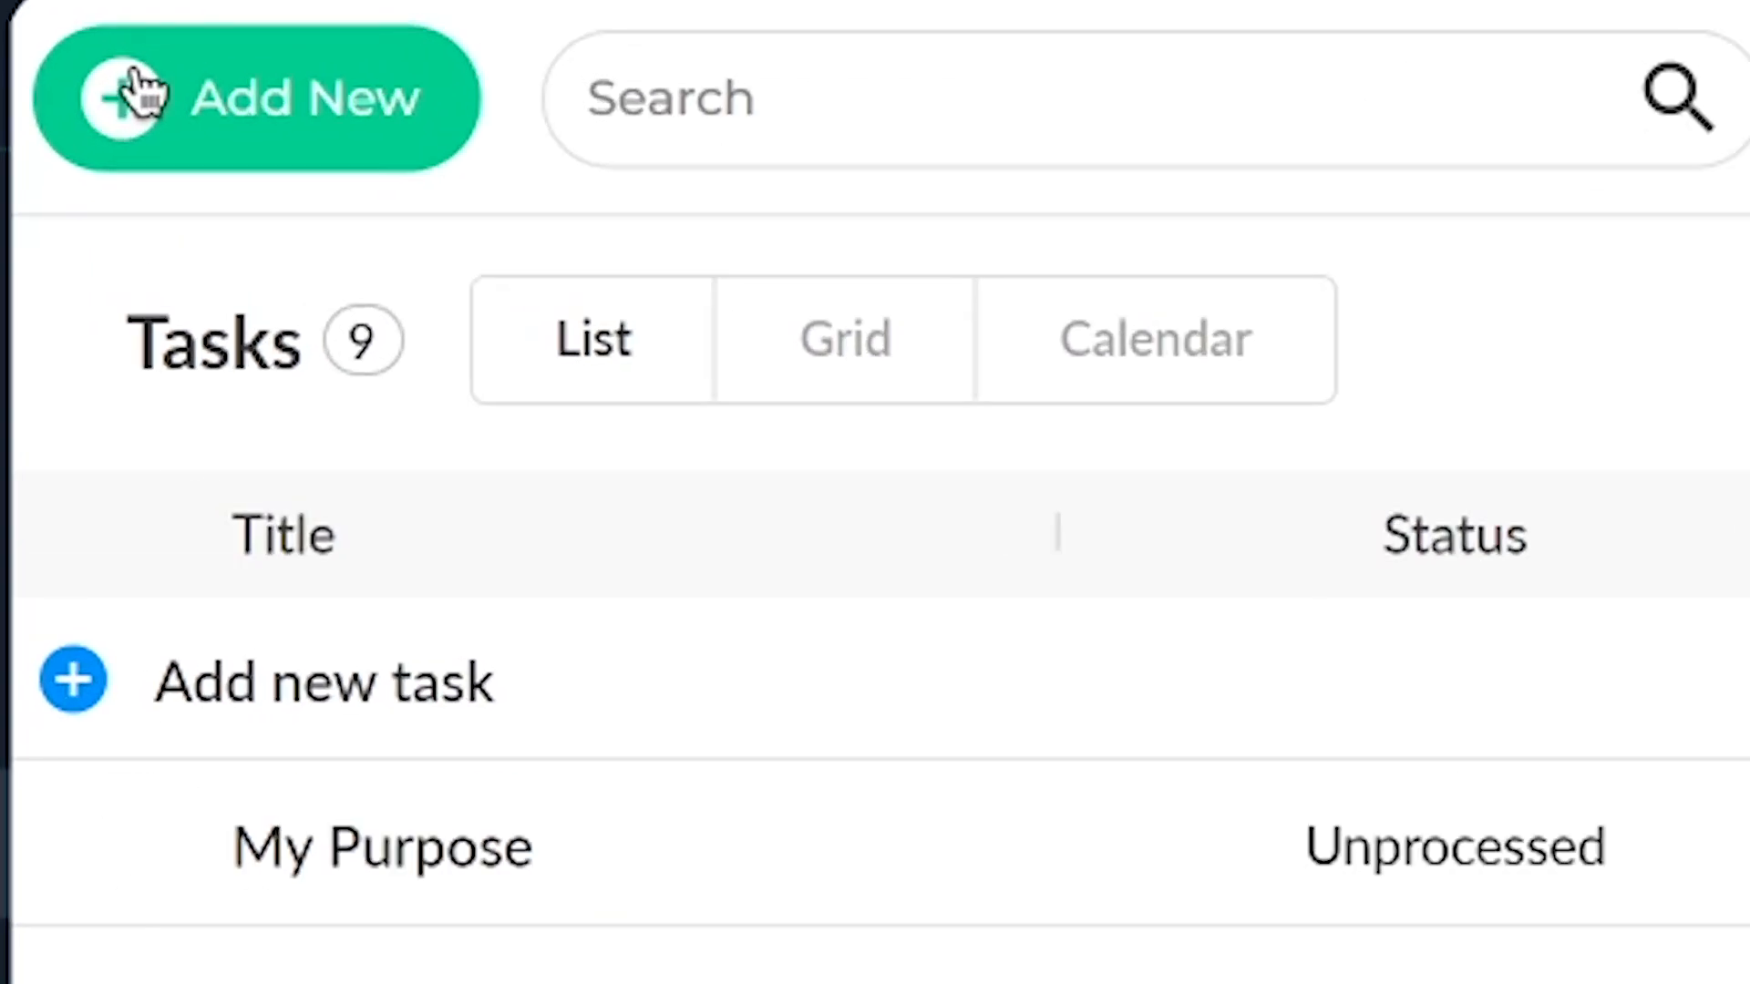
- Start a new task titled "My Task" and assign it to the 1) INBOX project
left_click(297, 28)
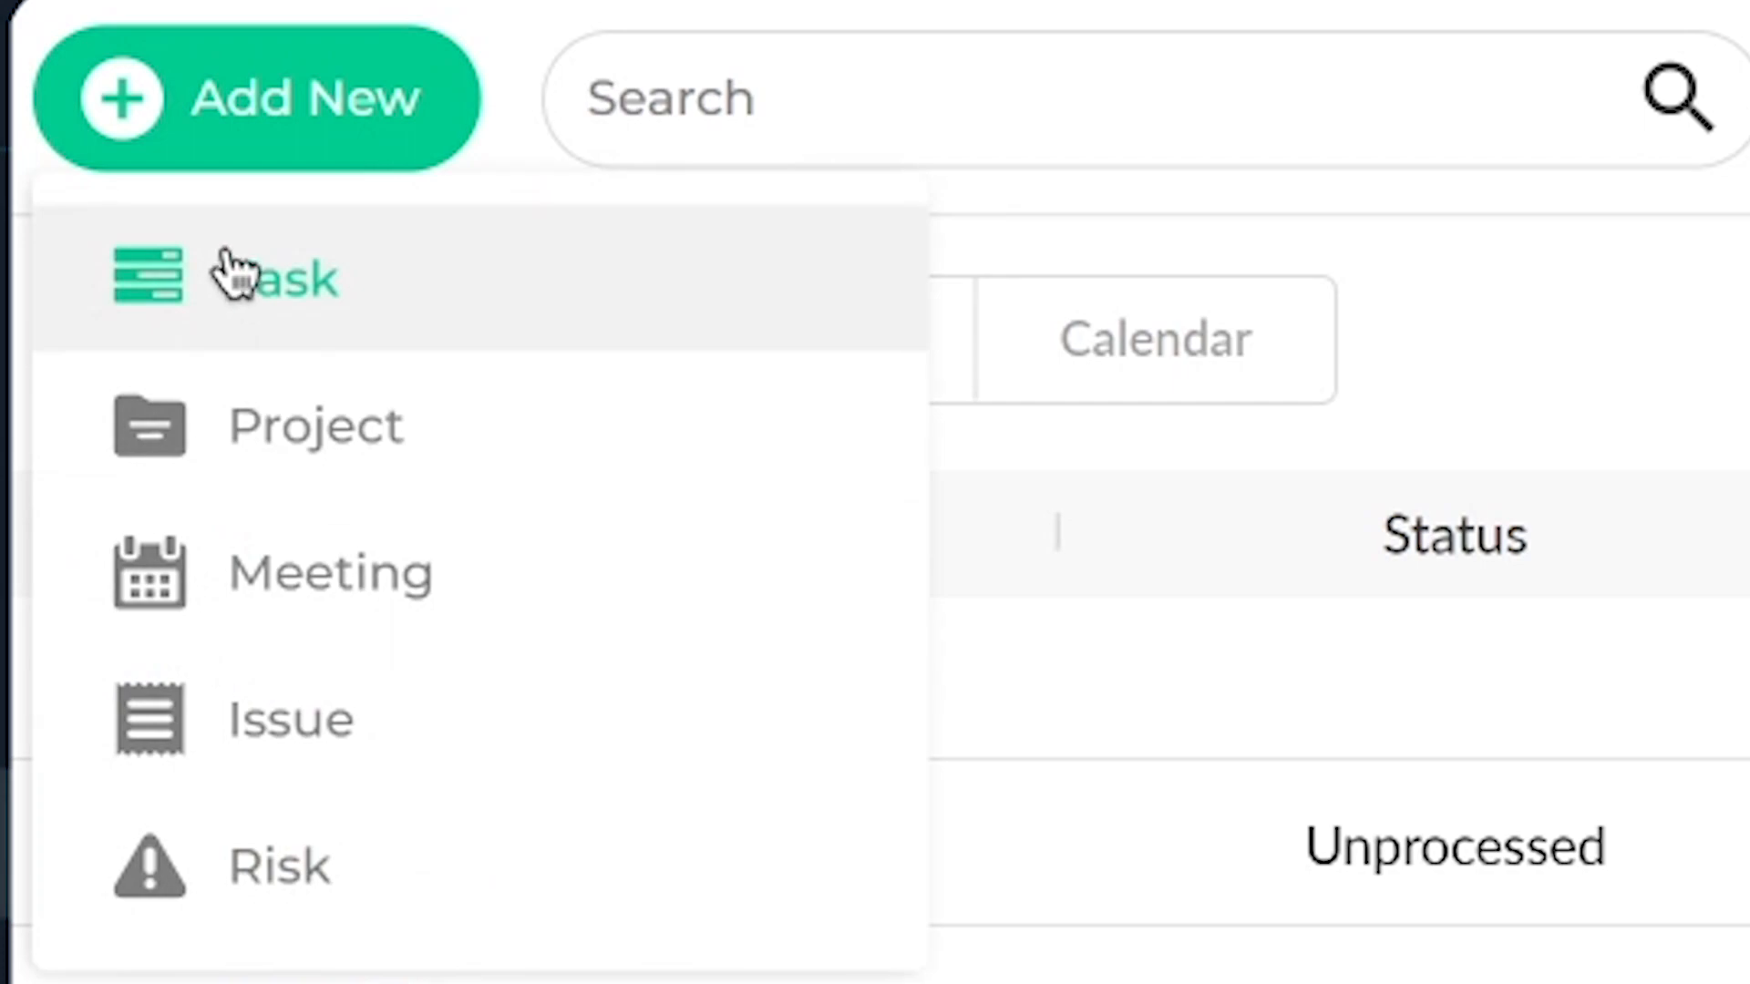
left_click(232, 274)
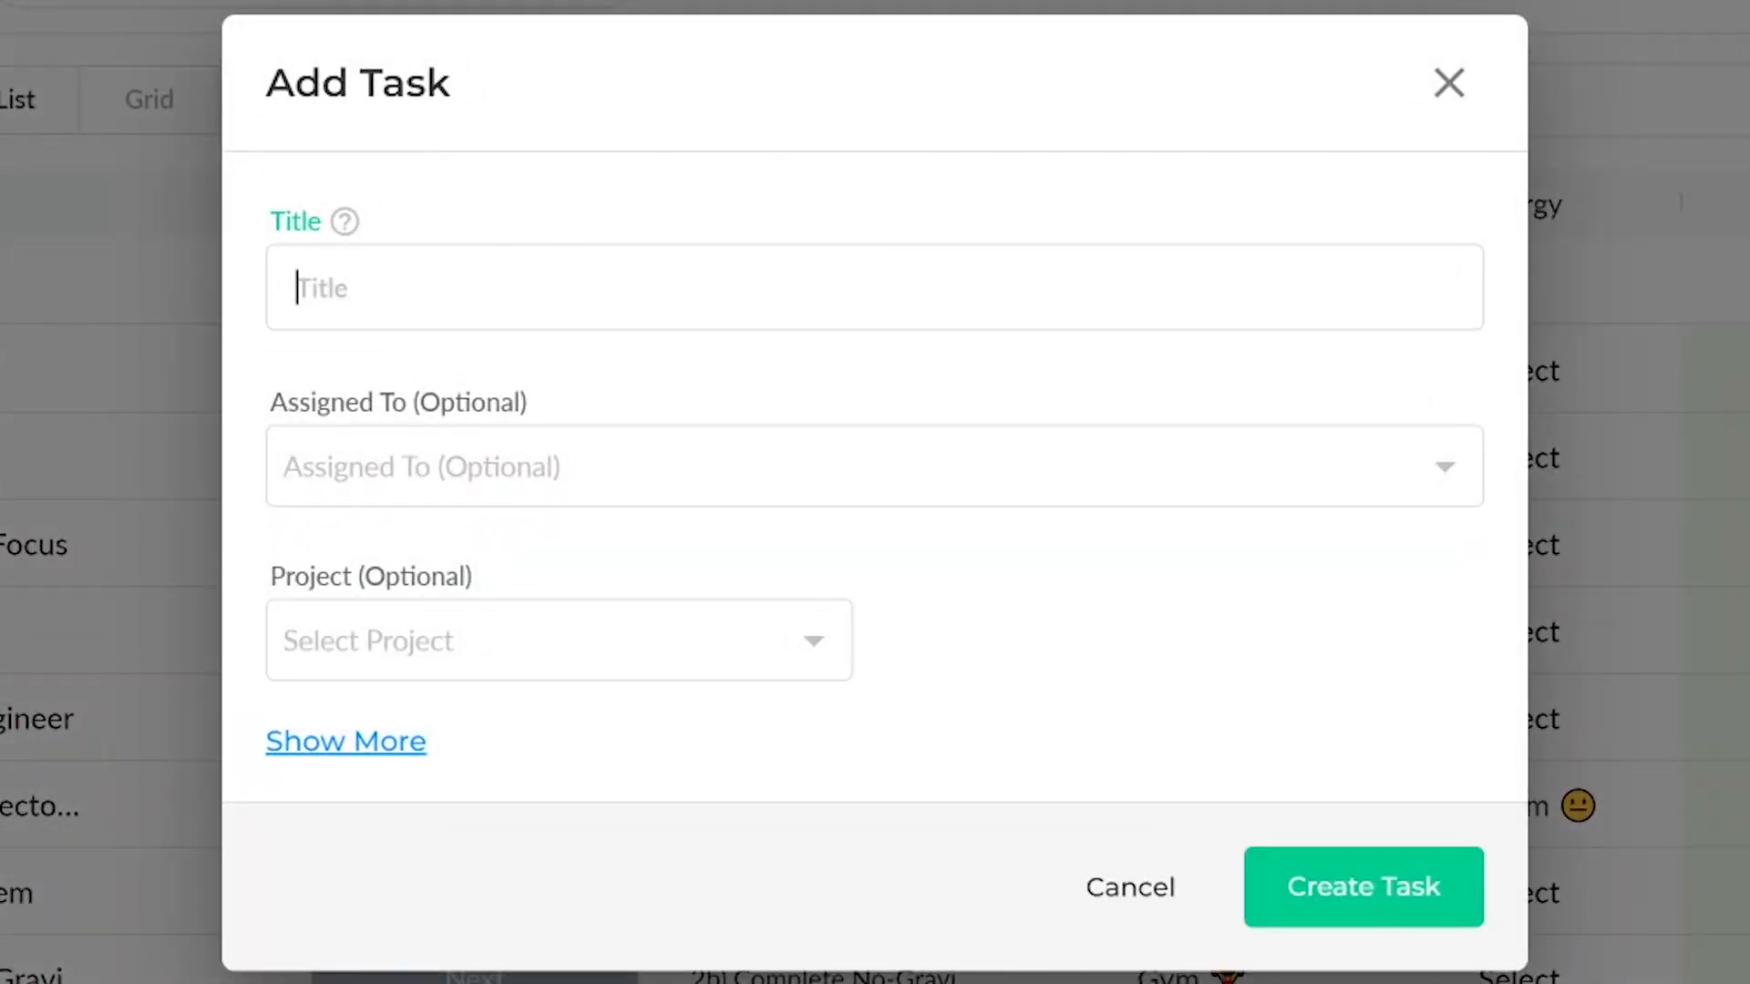
type("My Task")
left_click(559, 639)
left_click(584, 961)
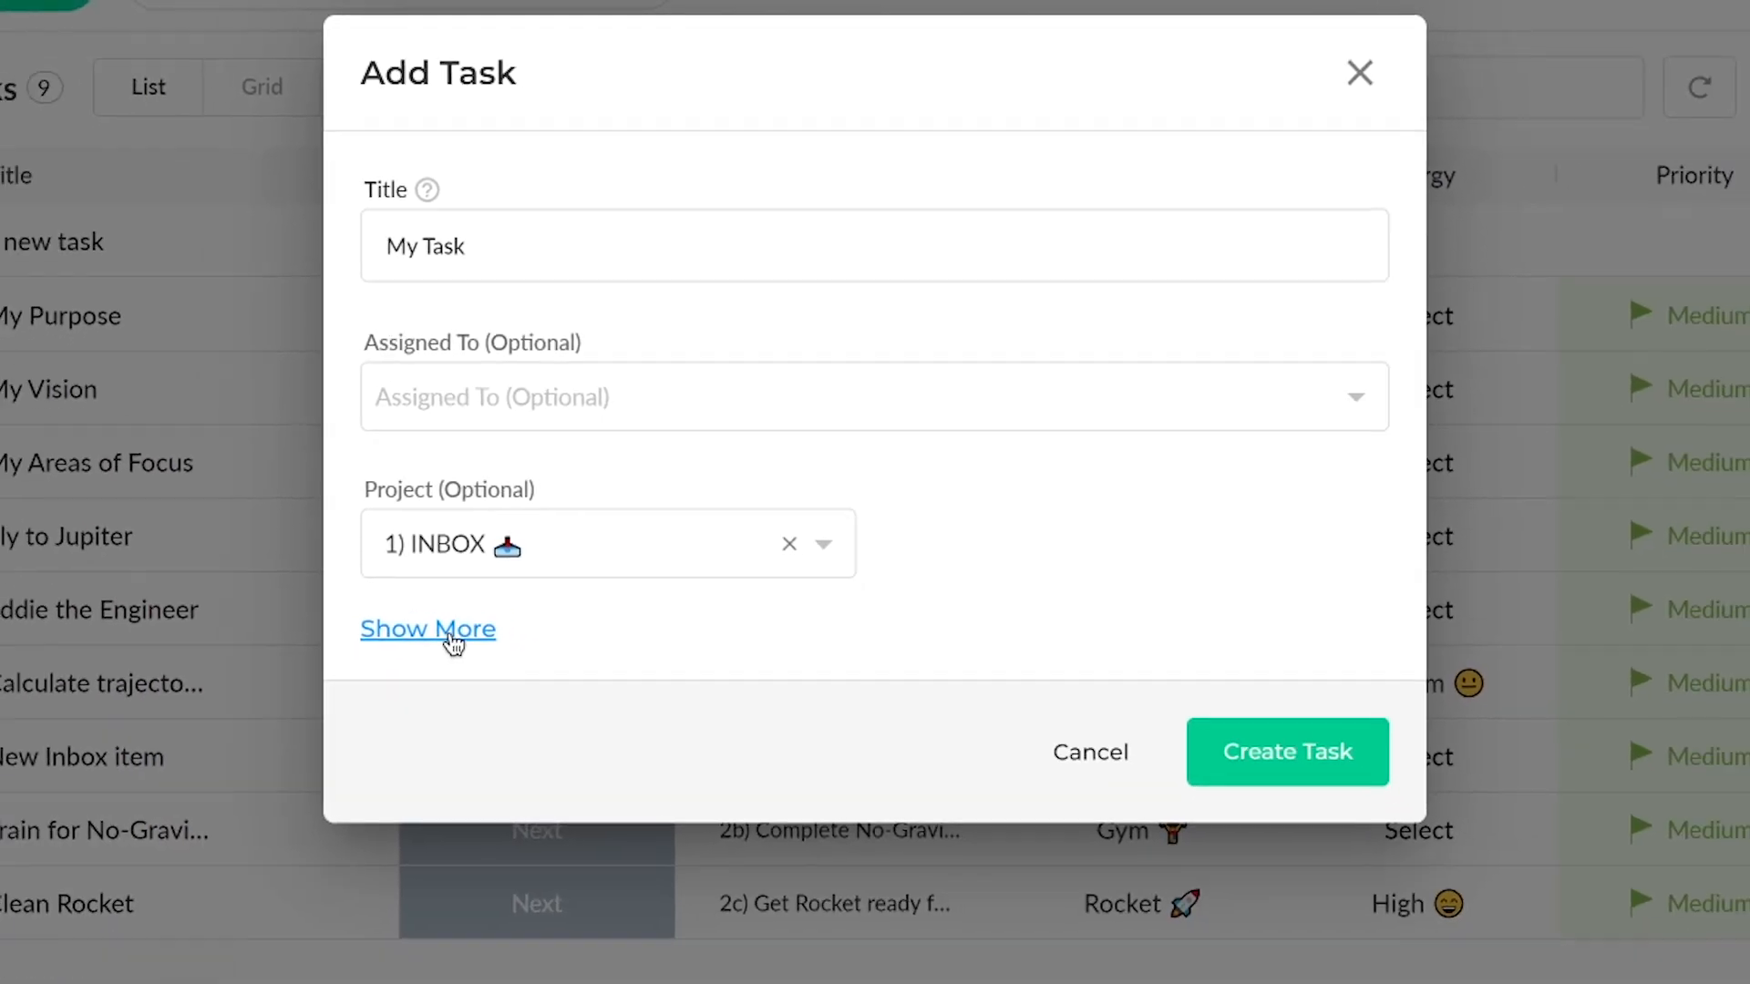
- Expand the new task's additional fields, choose the Unprocessed status, and create the task
left_click(373, 751)
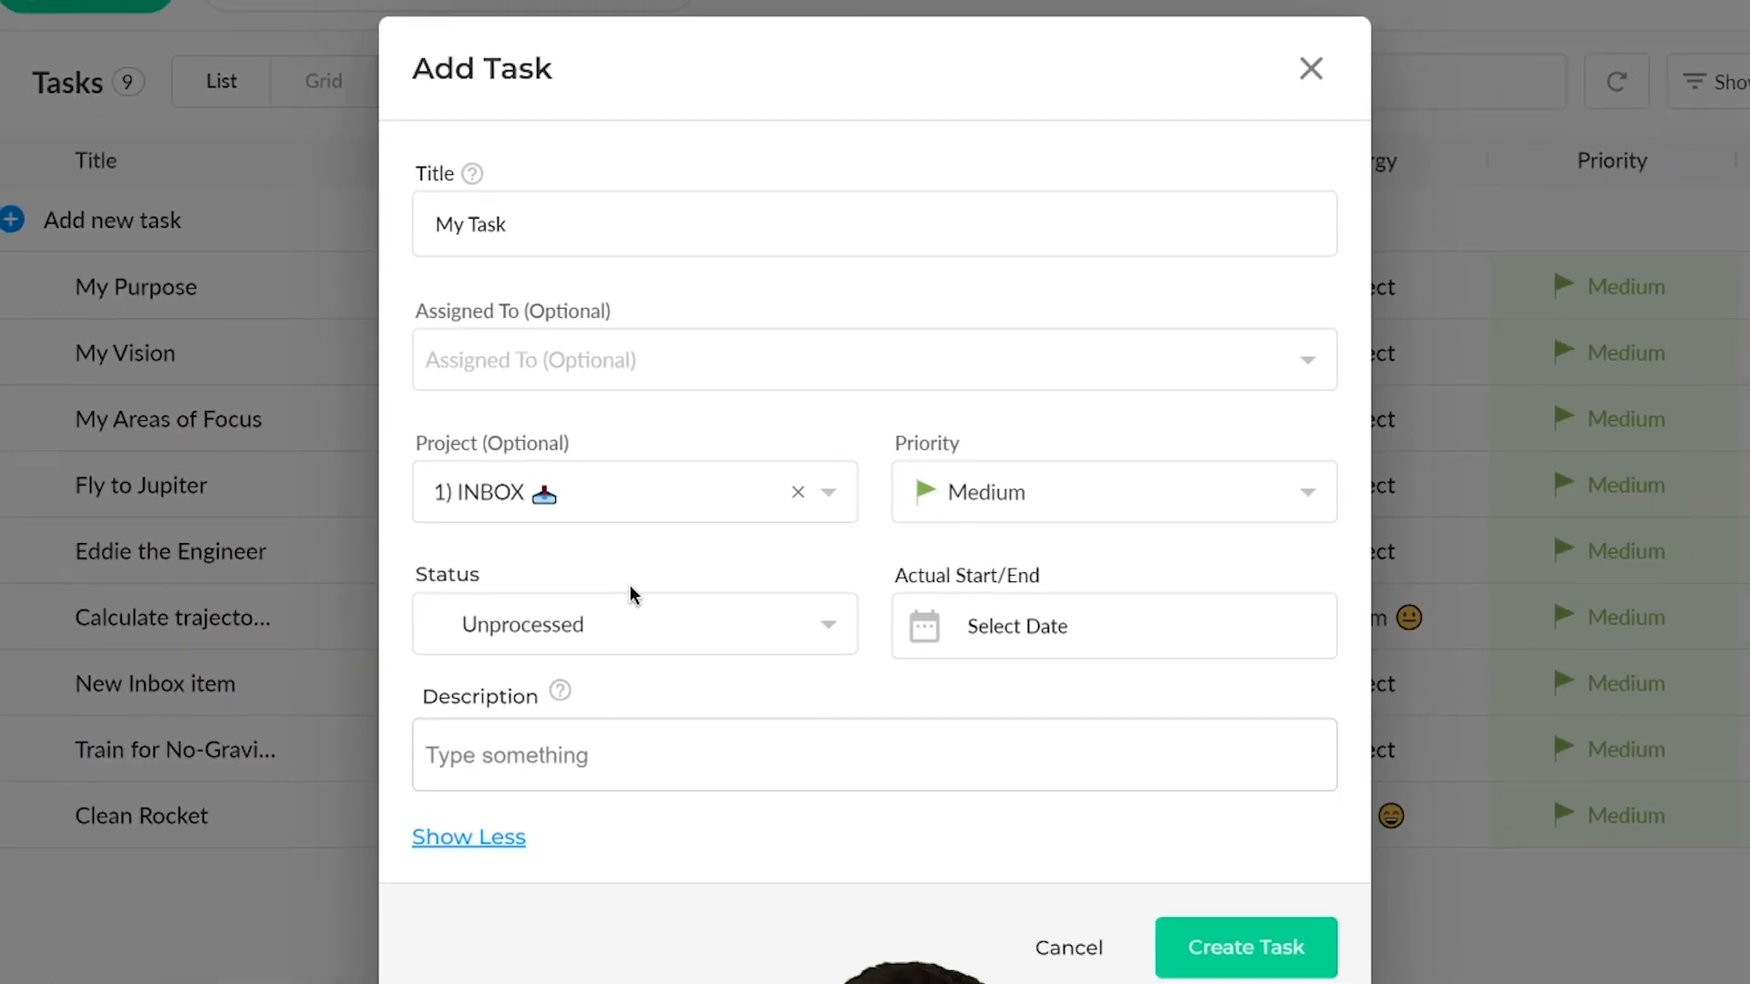
left_click(641, 609)
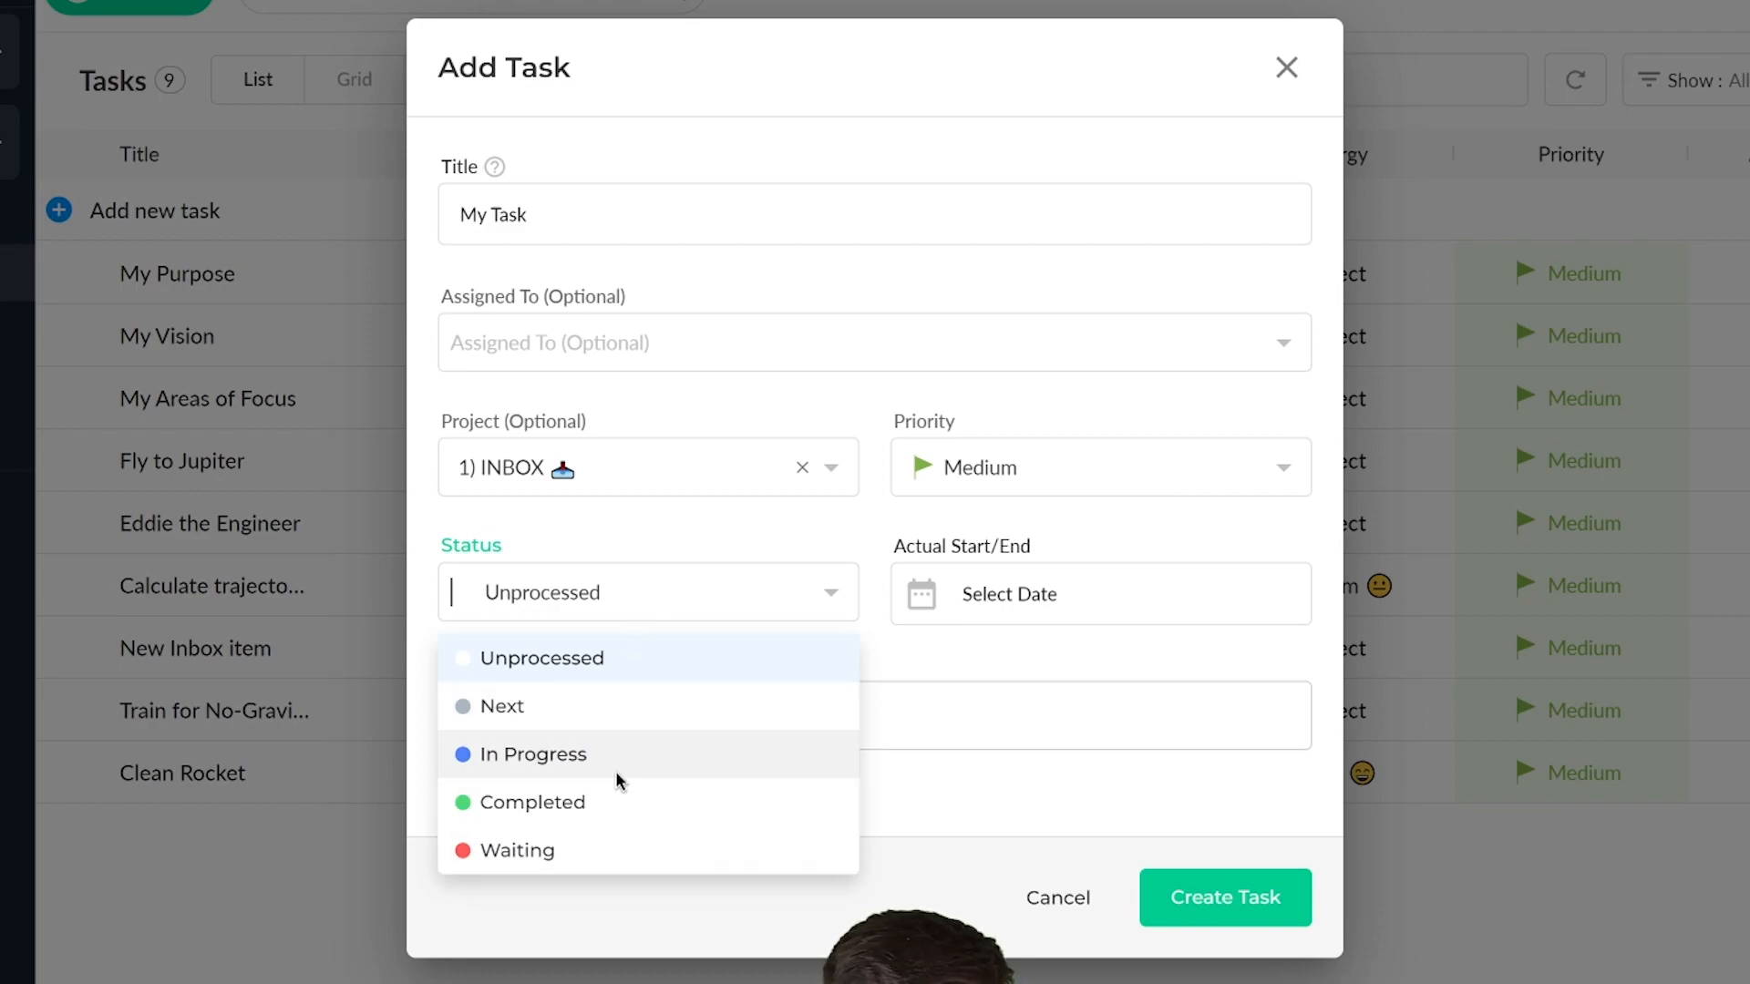
left_click(631, 659)
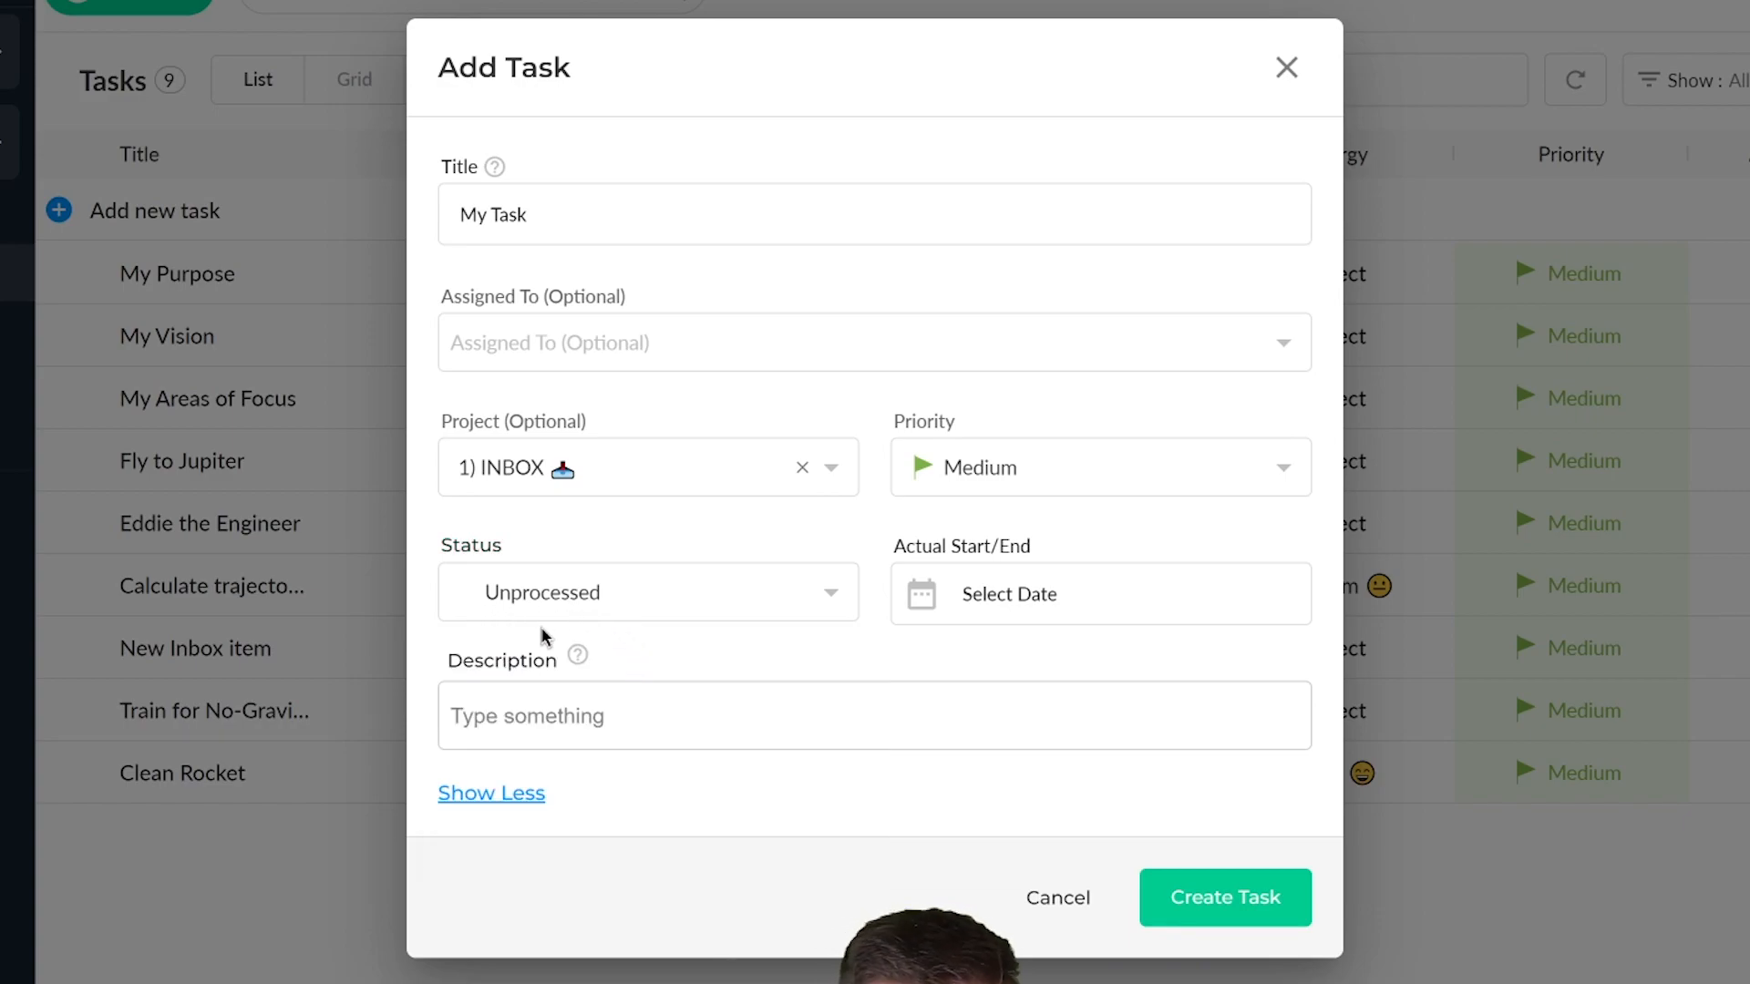
left_click(1209, 898)
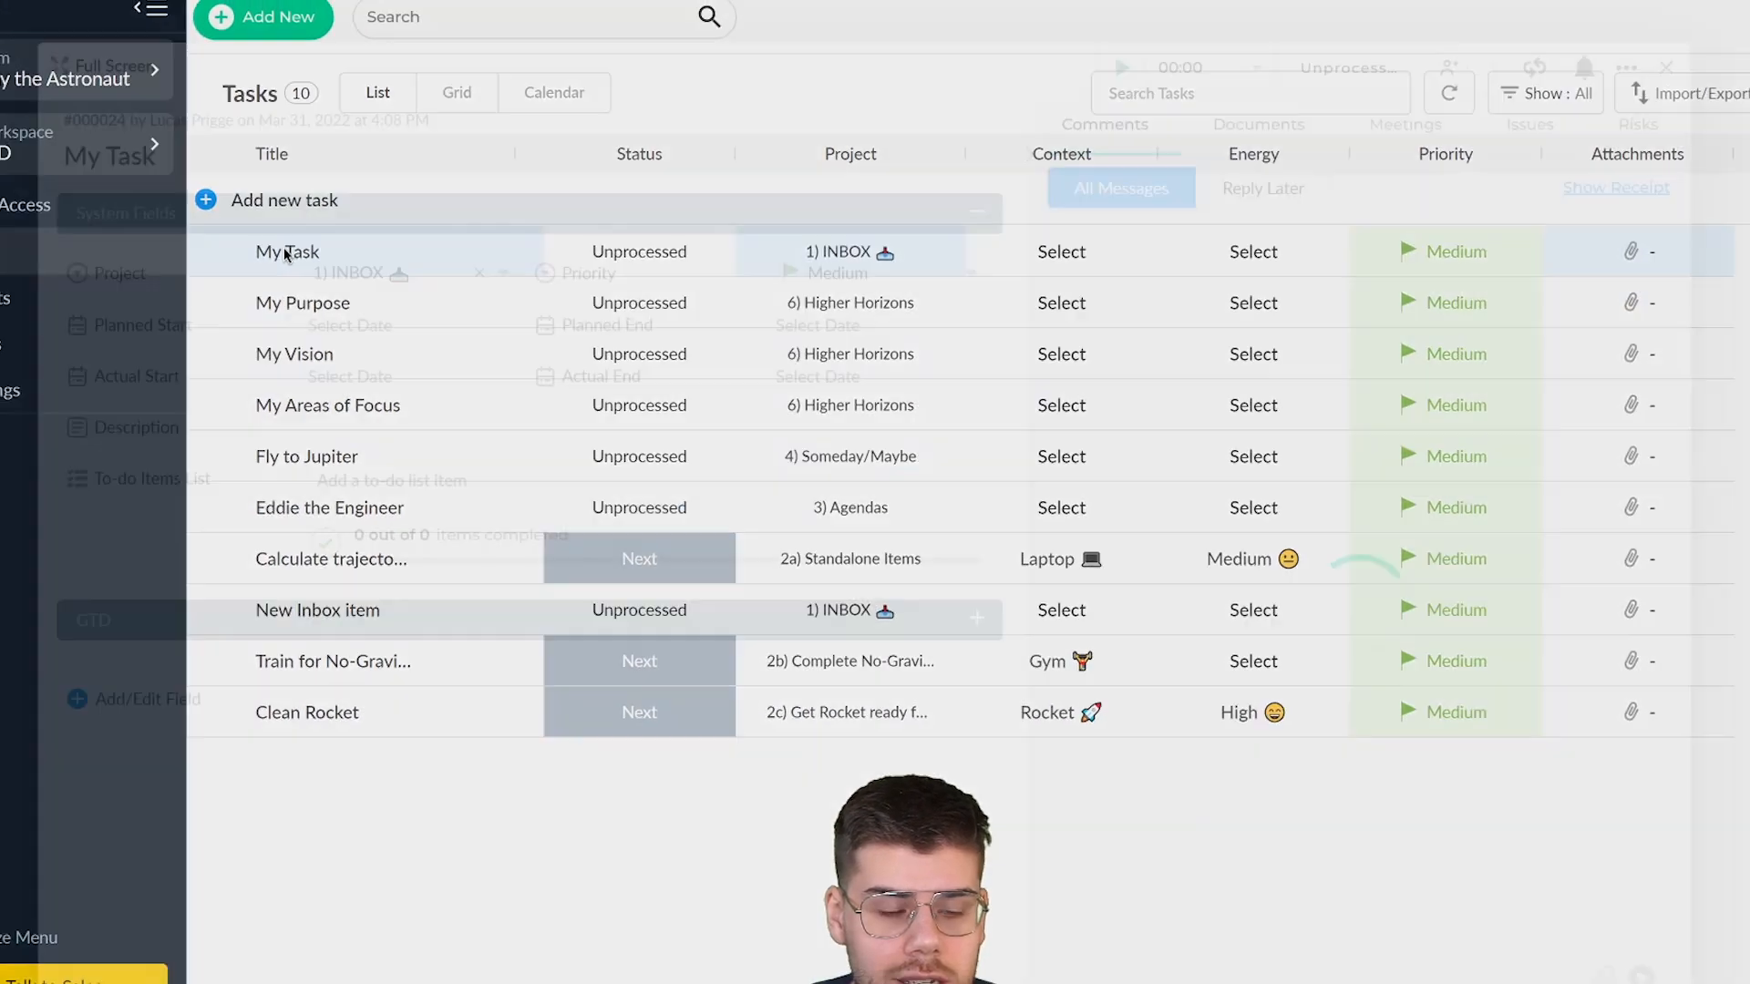
- Open My Task and examine the choices of the Context and Energy fields in its GTD section
left_click(157, 274)
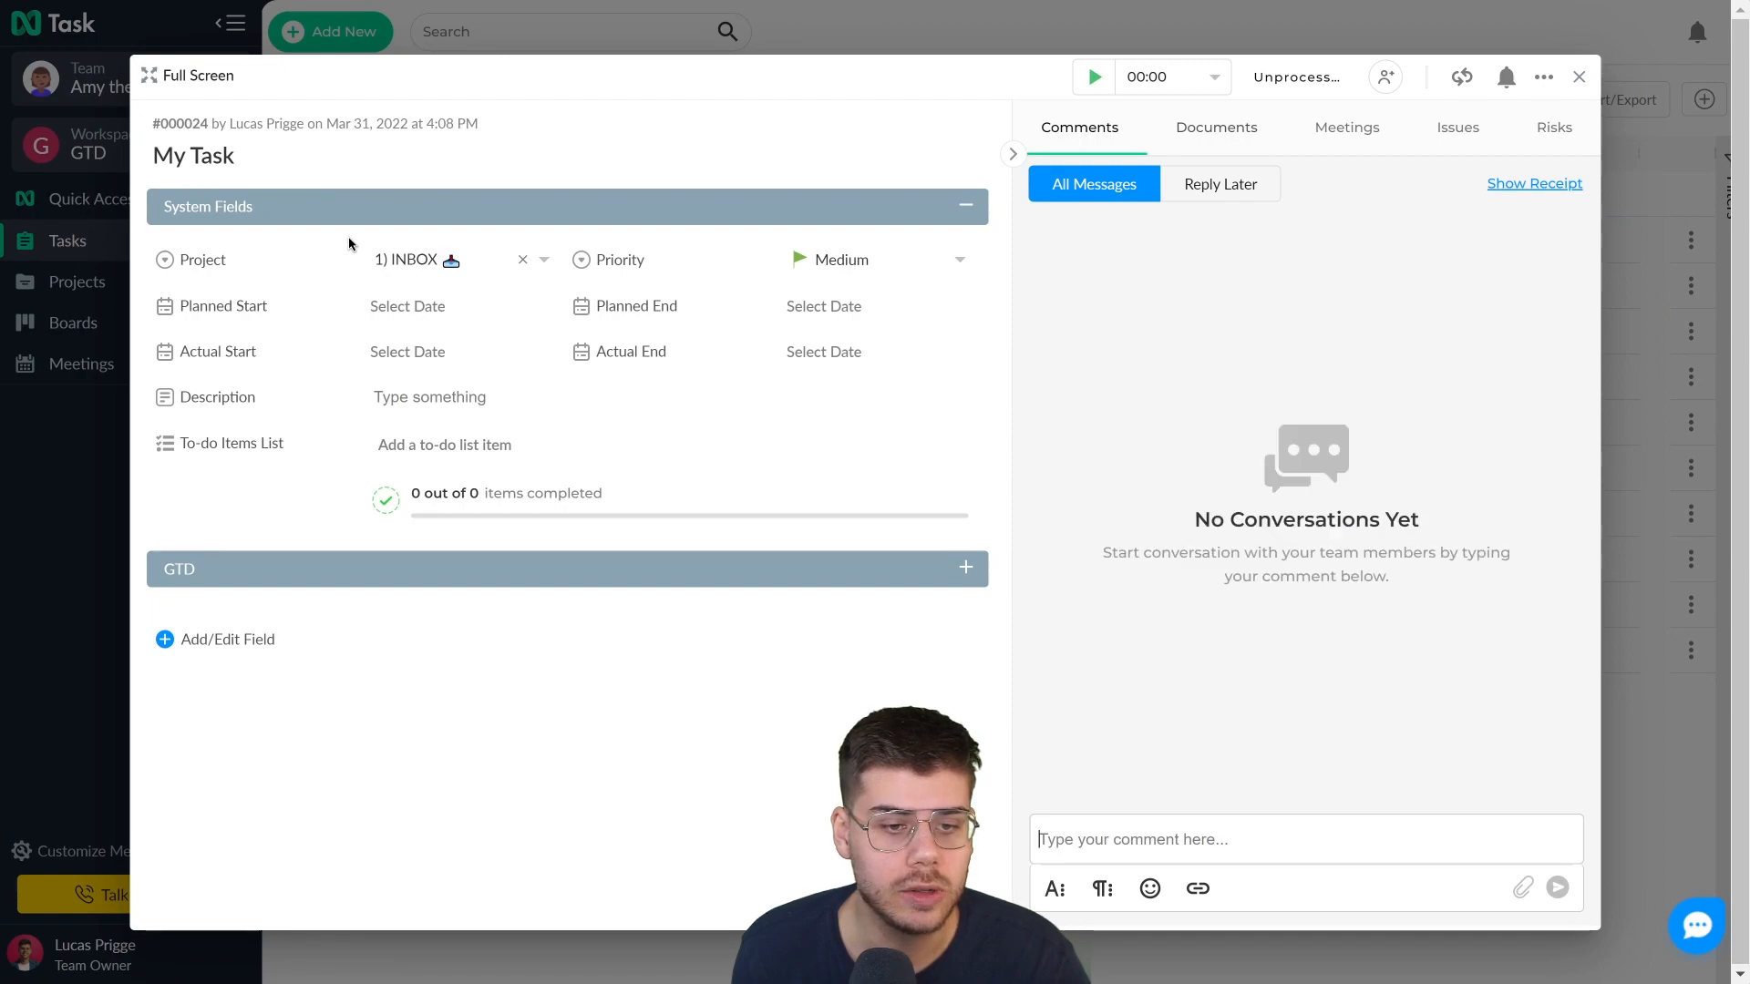
left_click(964, 569)
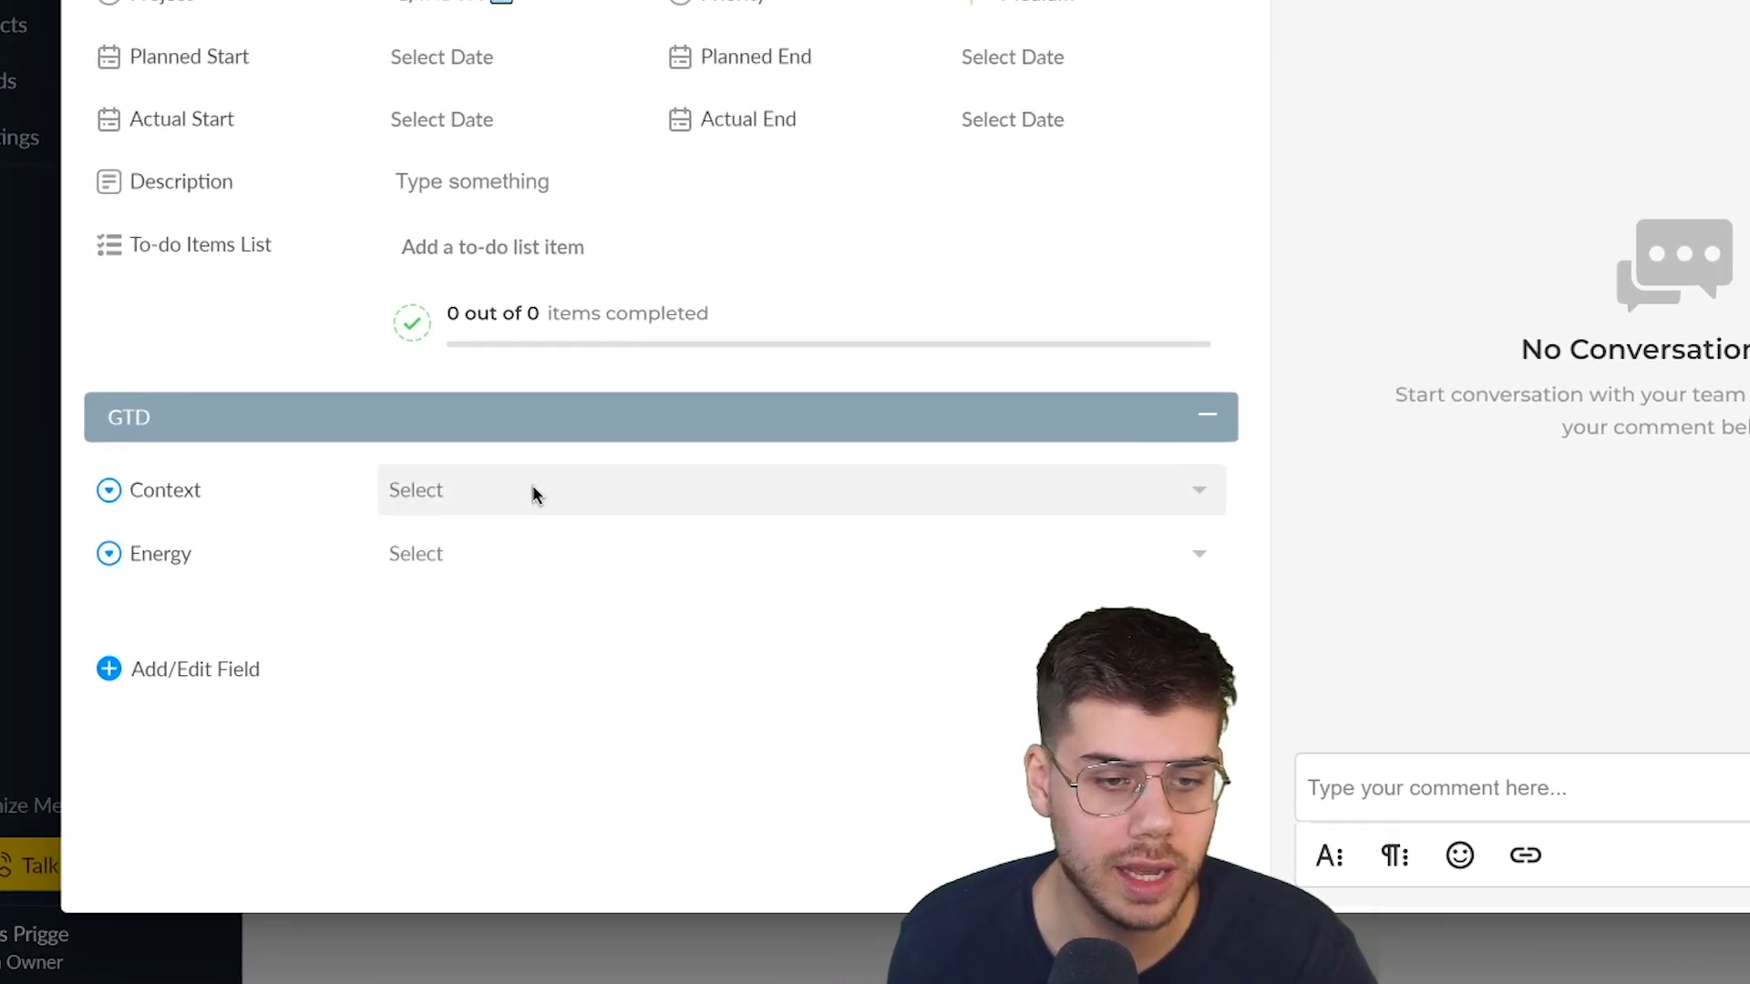
left_click(476, 621)
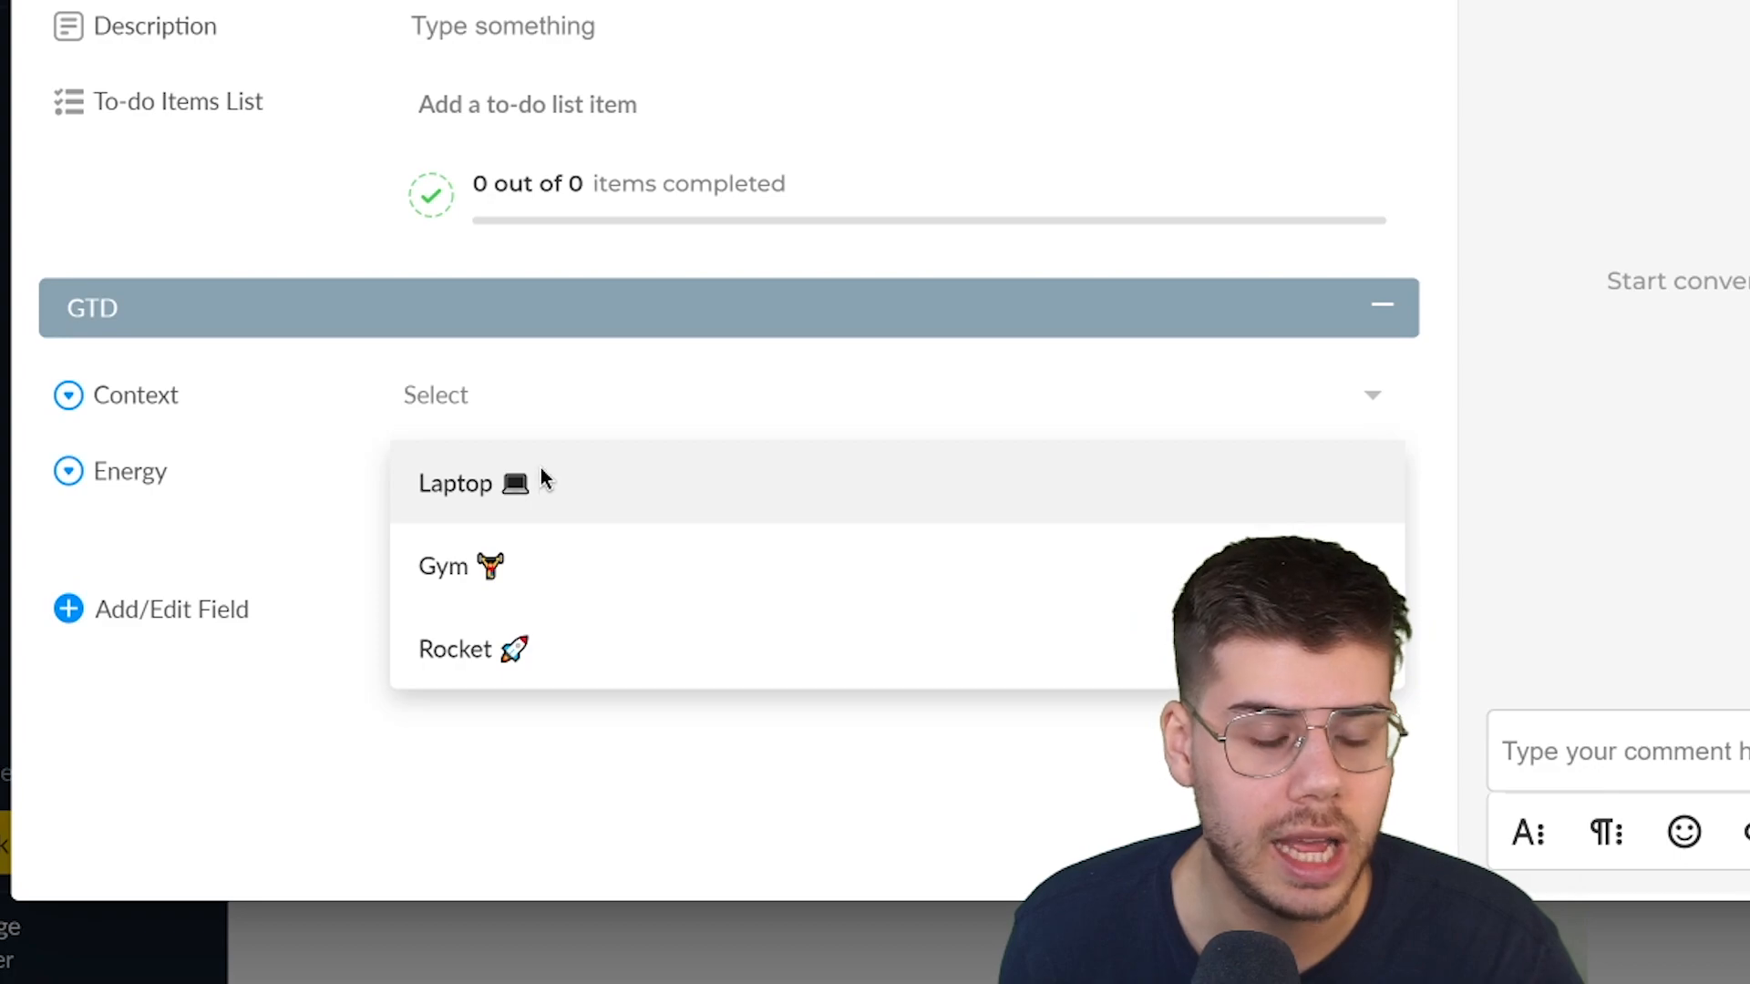
left_click(539, 402)
left_click(536, 470)
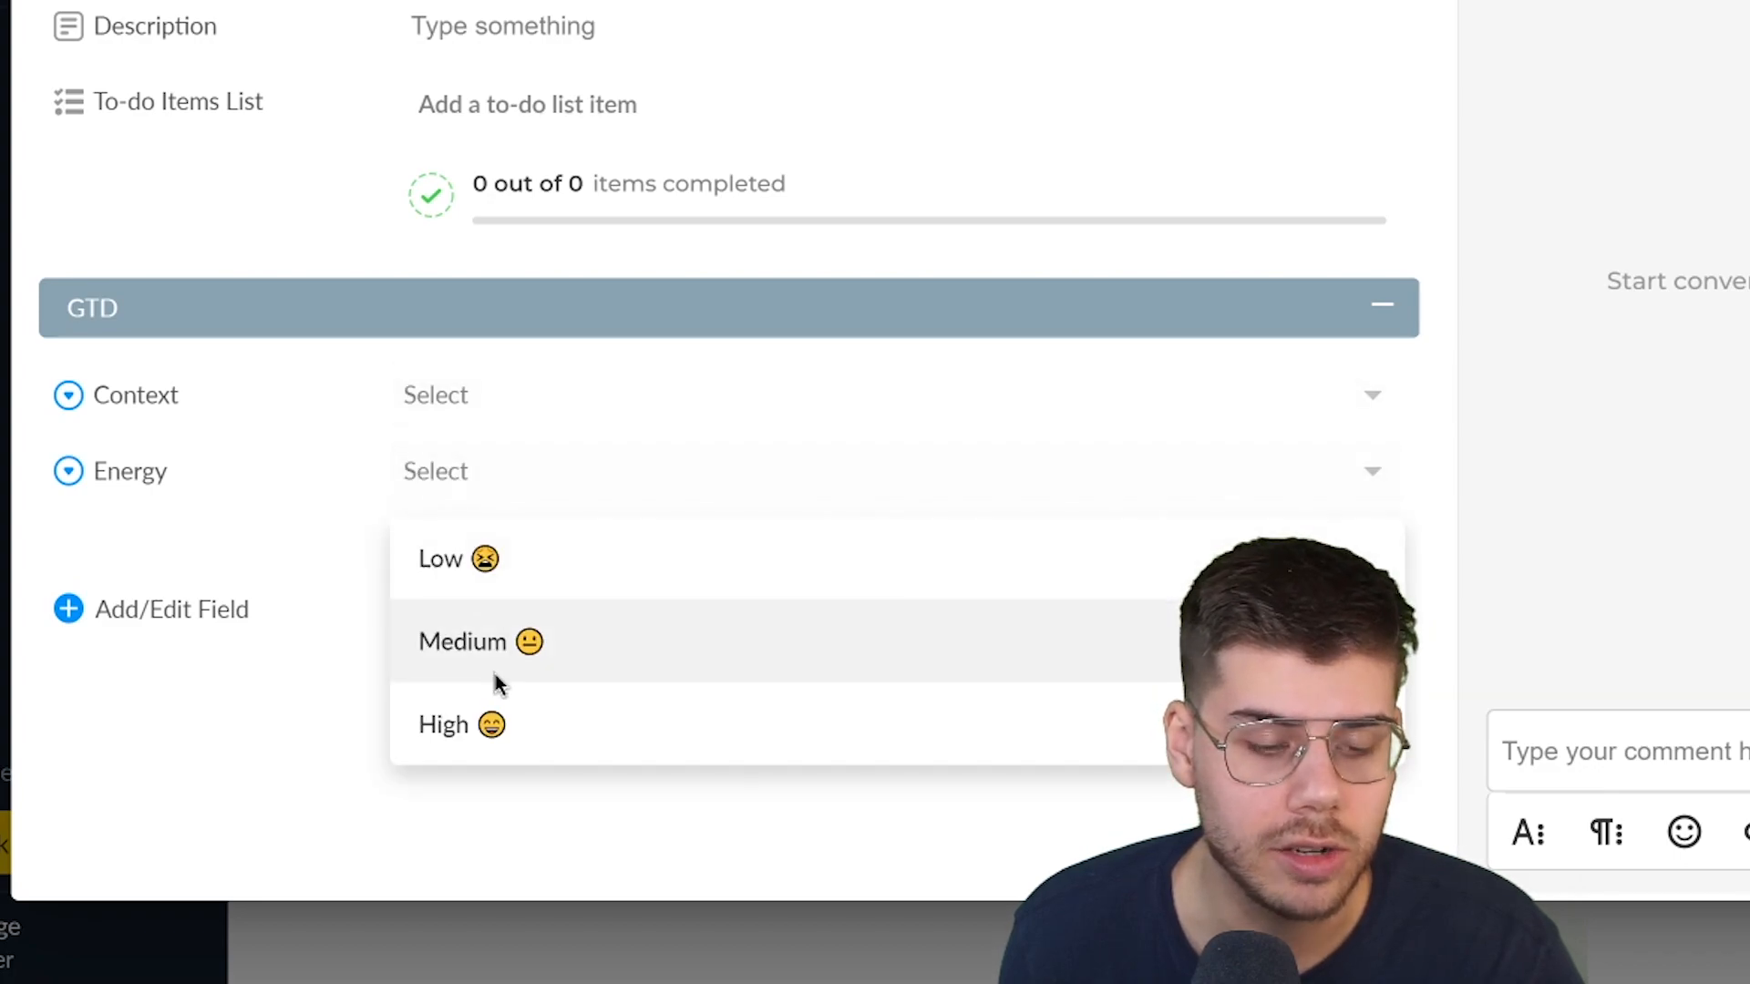
left_click(506, 480)
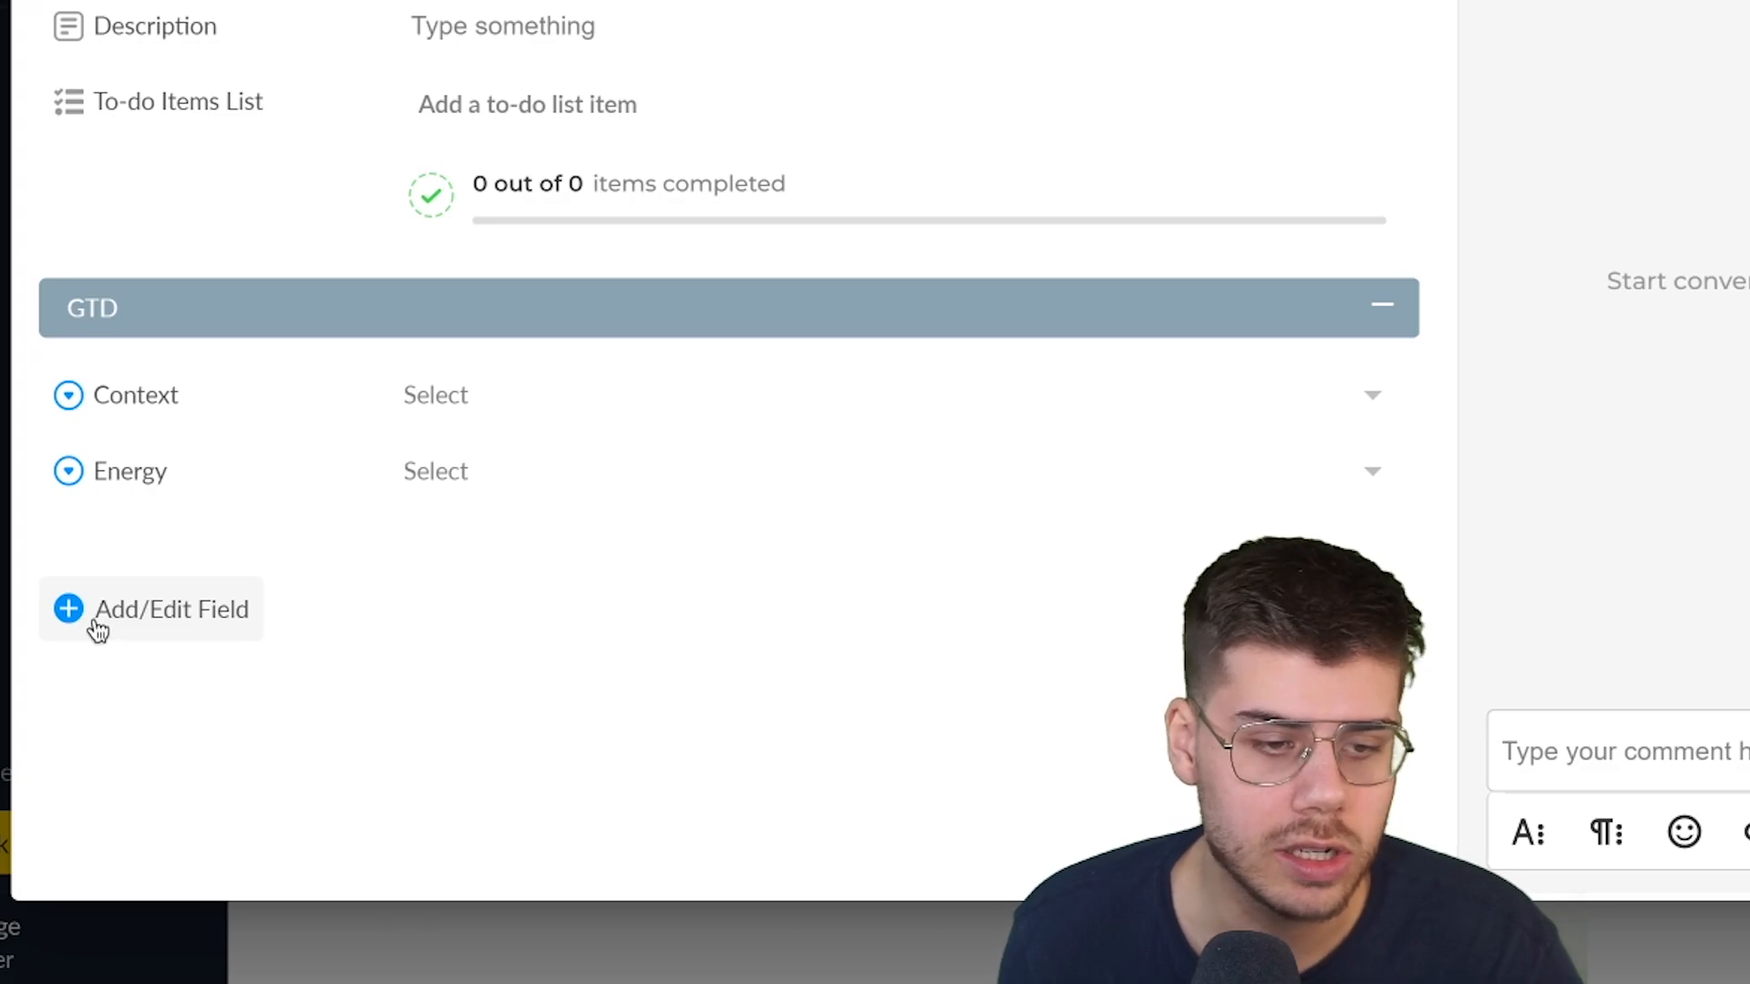
- Start a new dropdown custom field named "Context" from the task's field settings
left_click(107, 624)
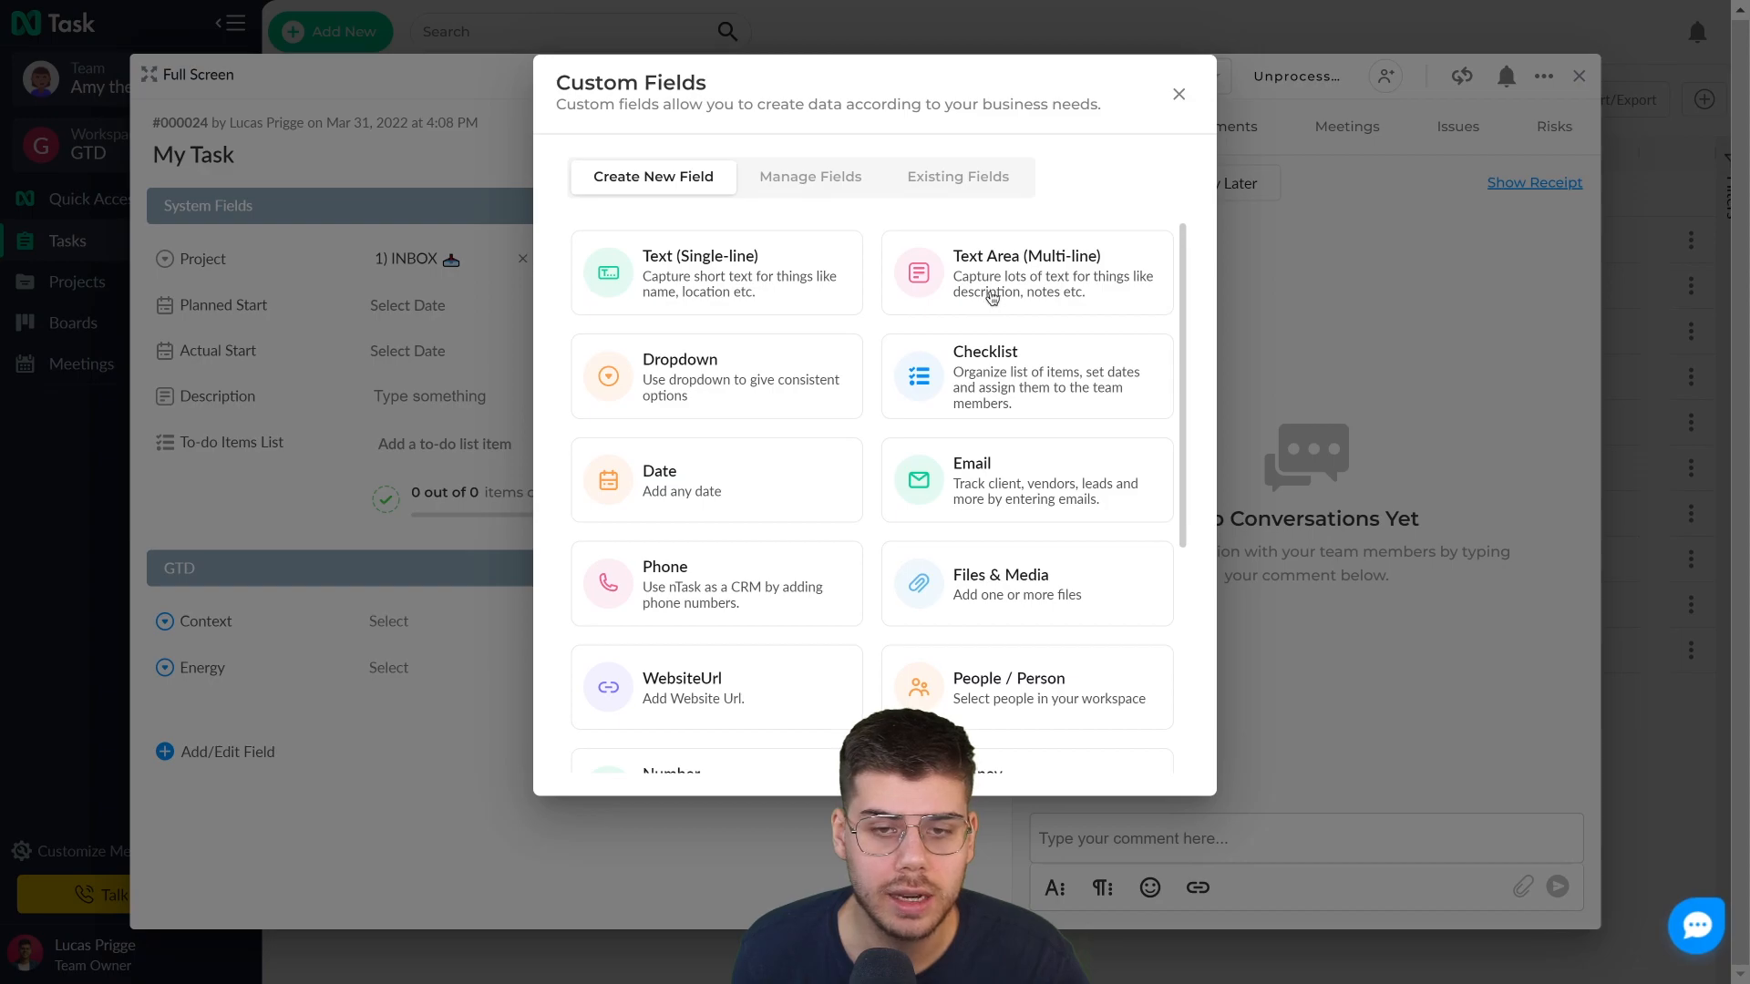
left_click(651, 394)
left_click(635, 228)
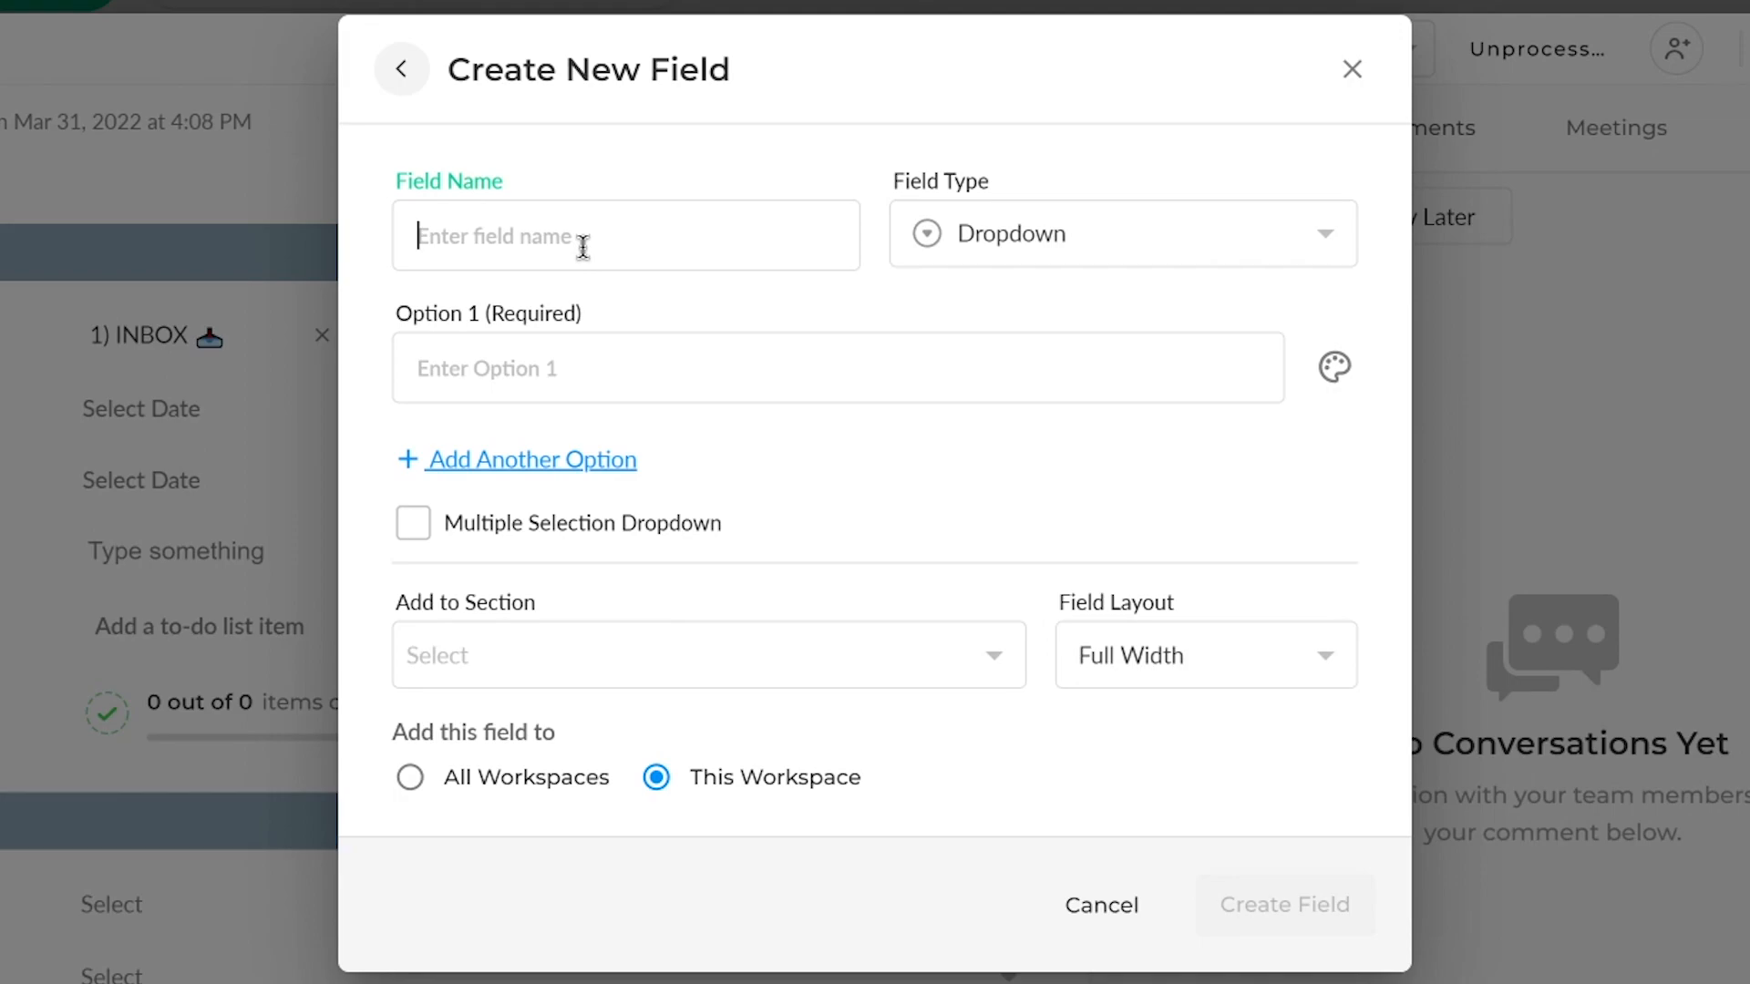
type("Context")
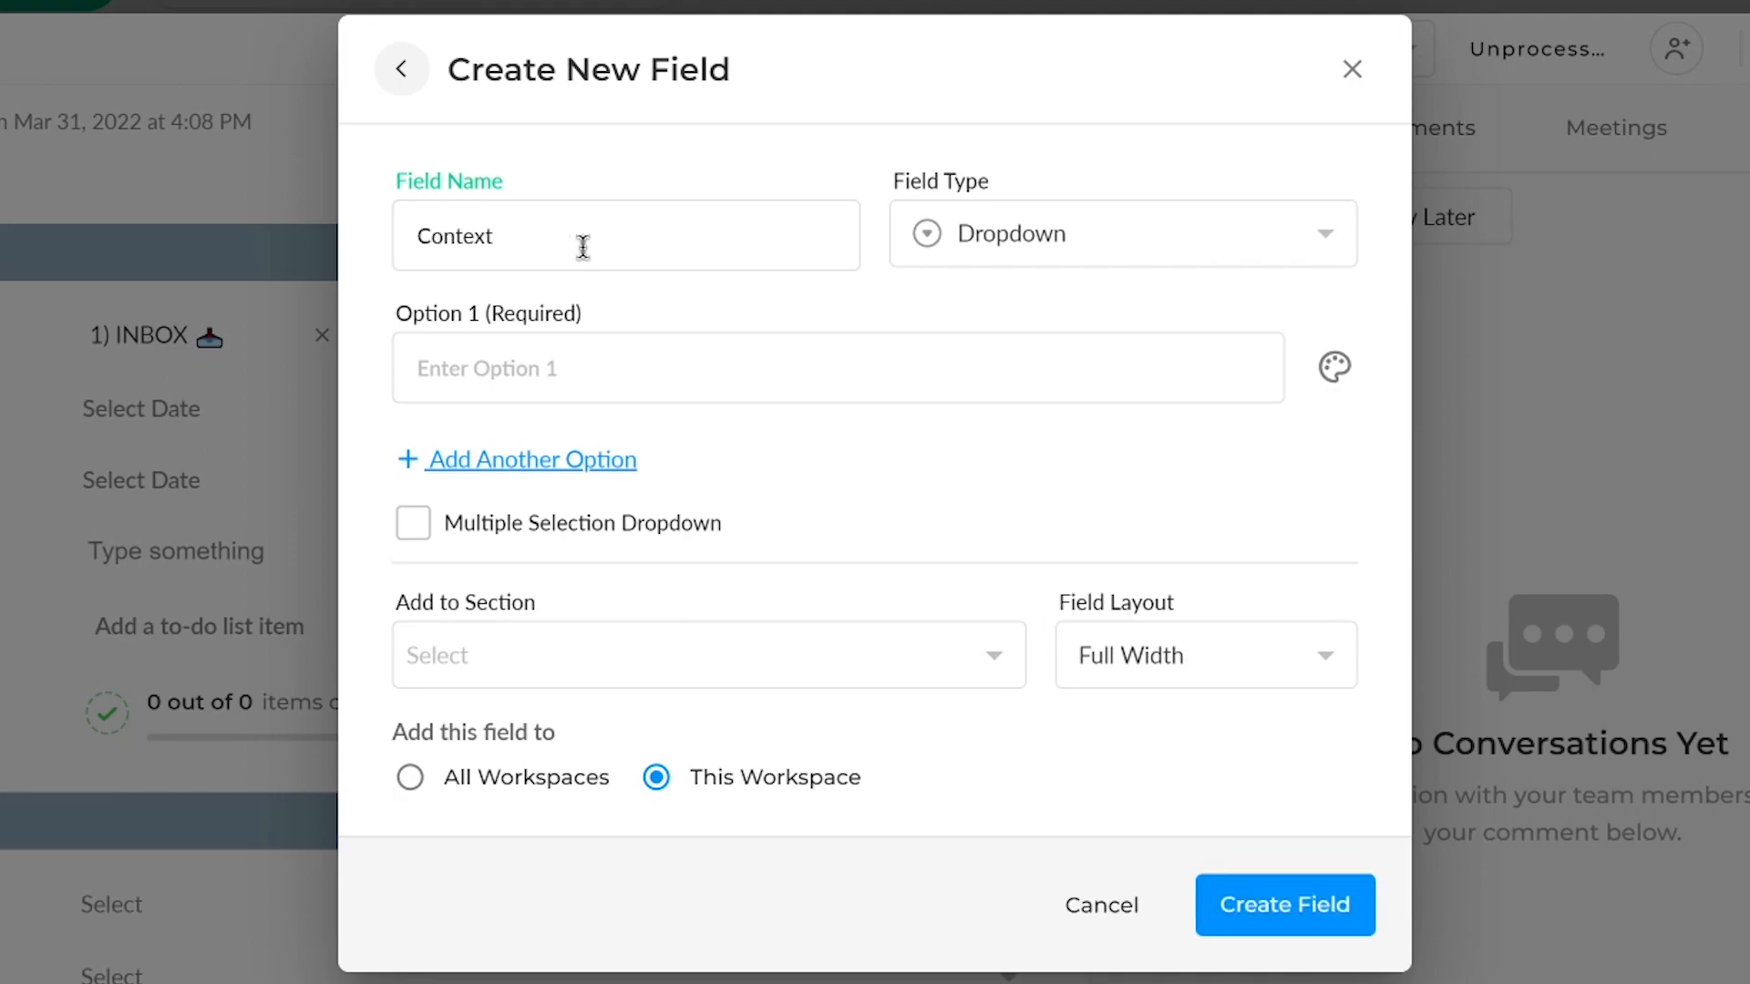
left_click(552, 367)
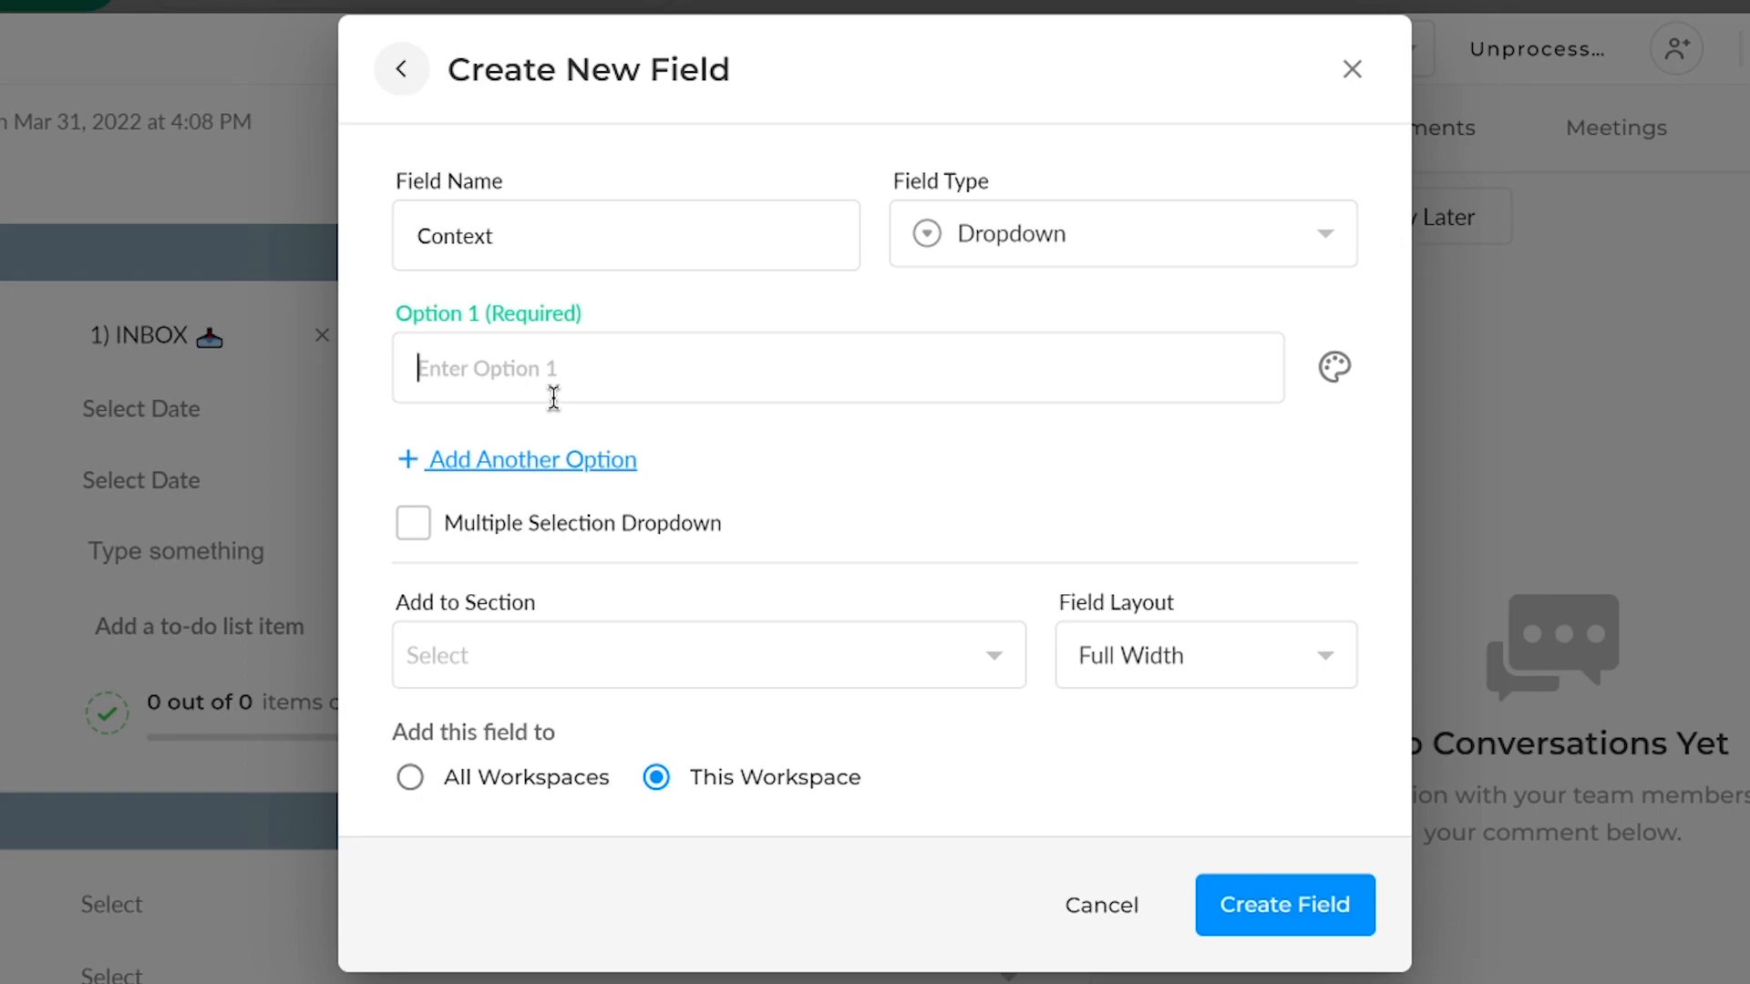
- Examine the new field's section, layout and workspace options, then discard the field and close the custom fields dialog
left_click(588, 663)
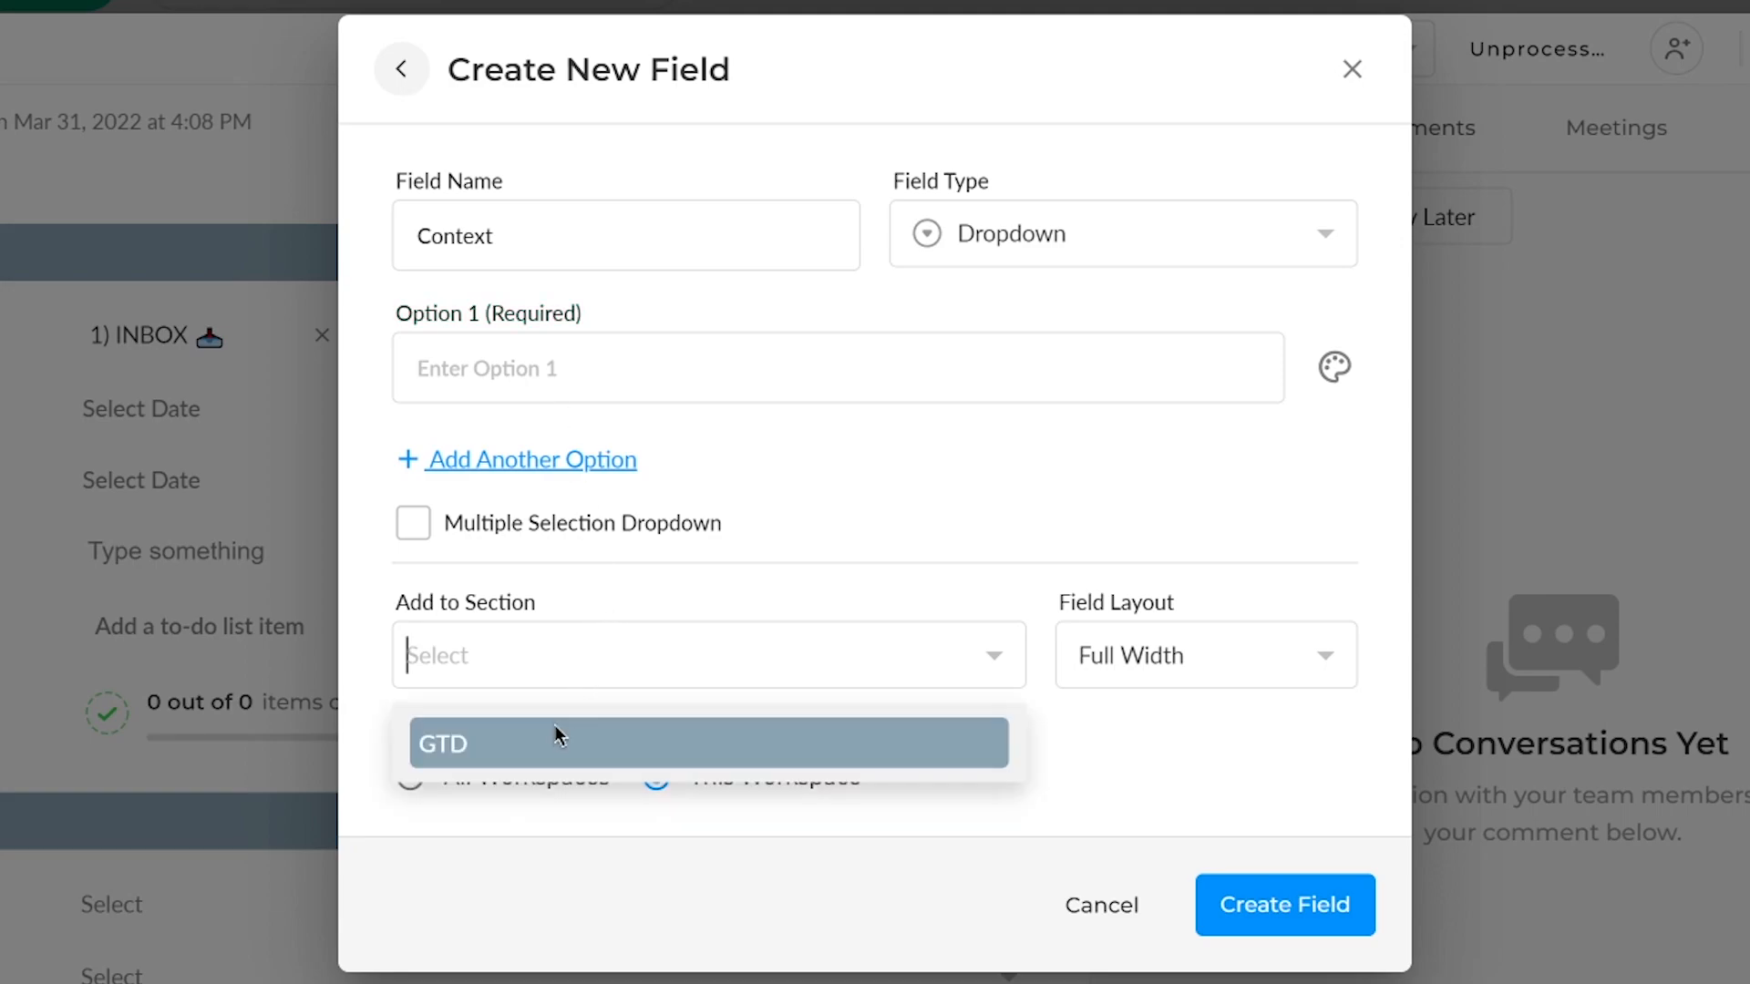
left_click(497, 665)
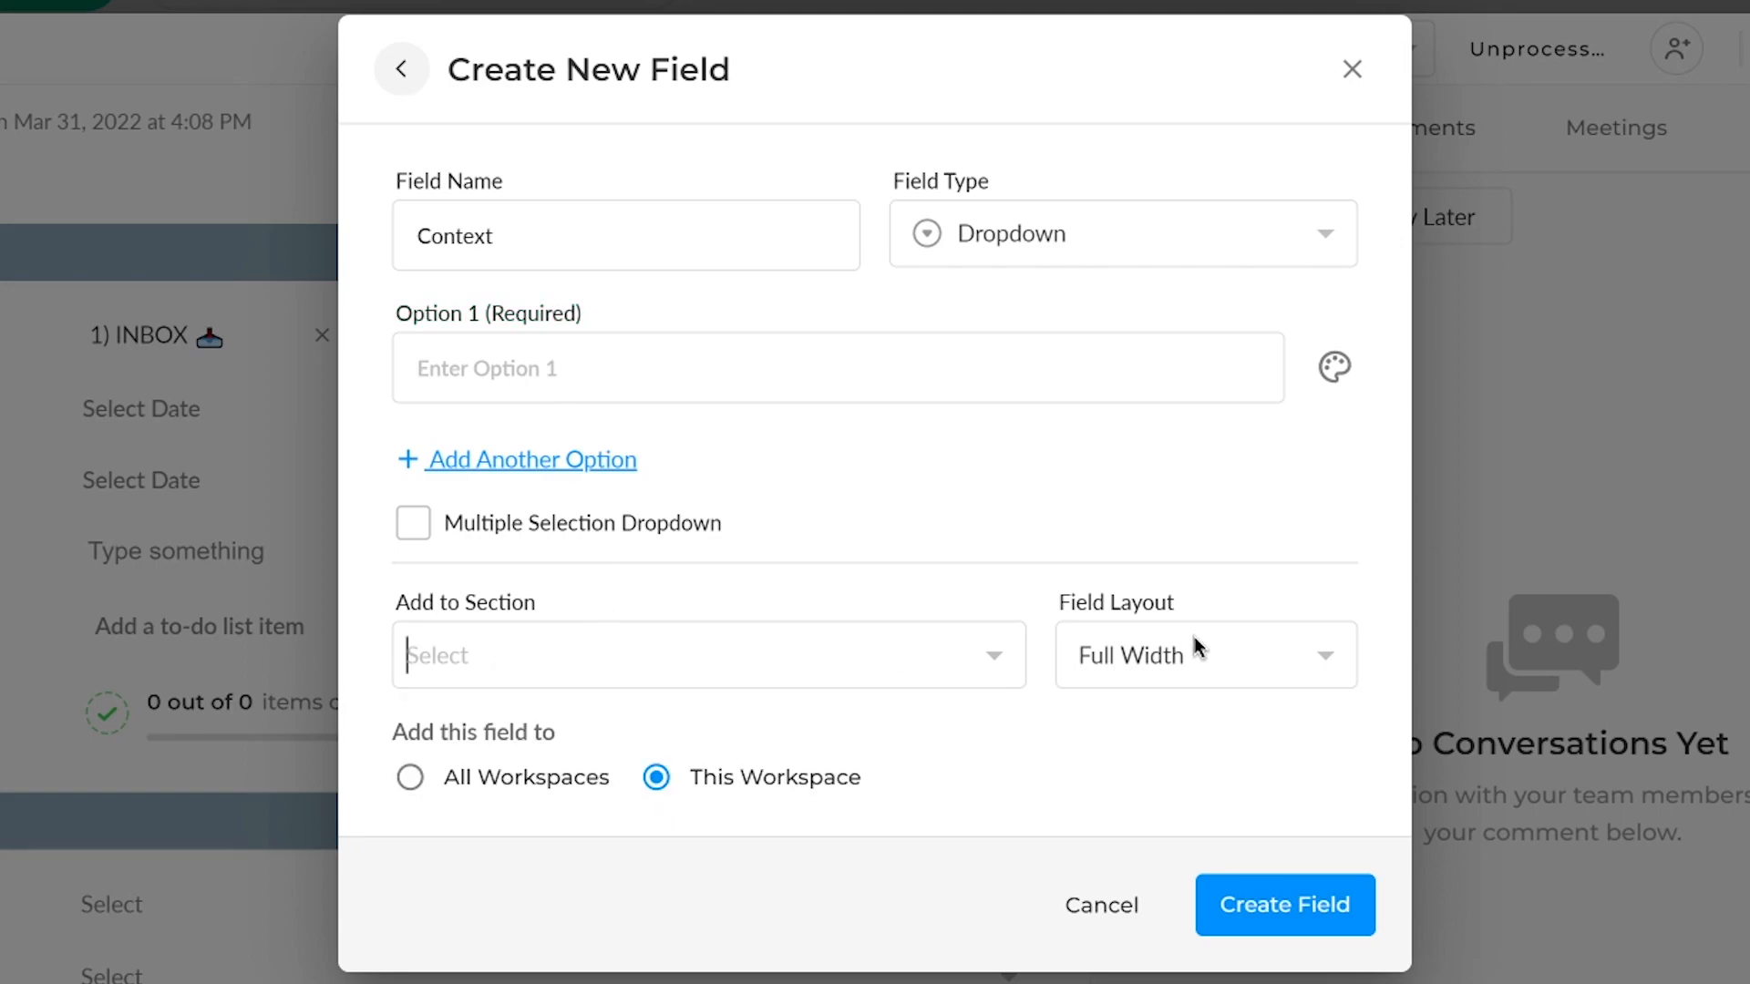
left_click(1165, 655)
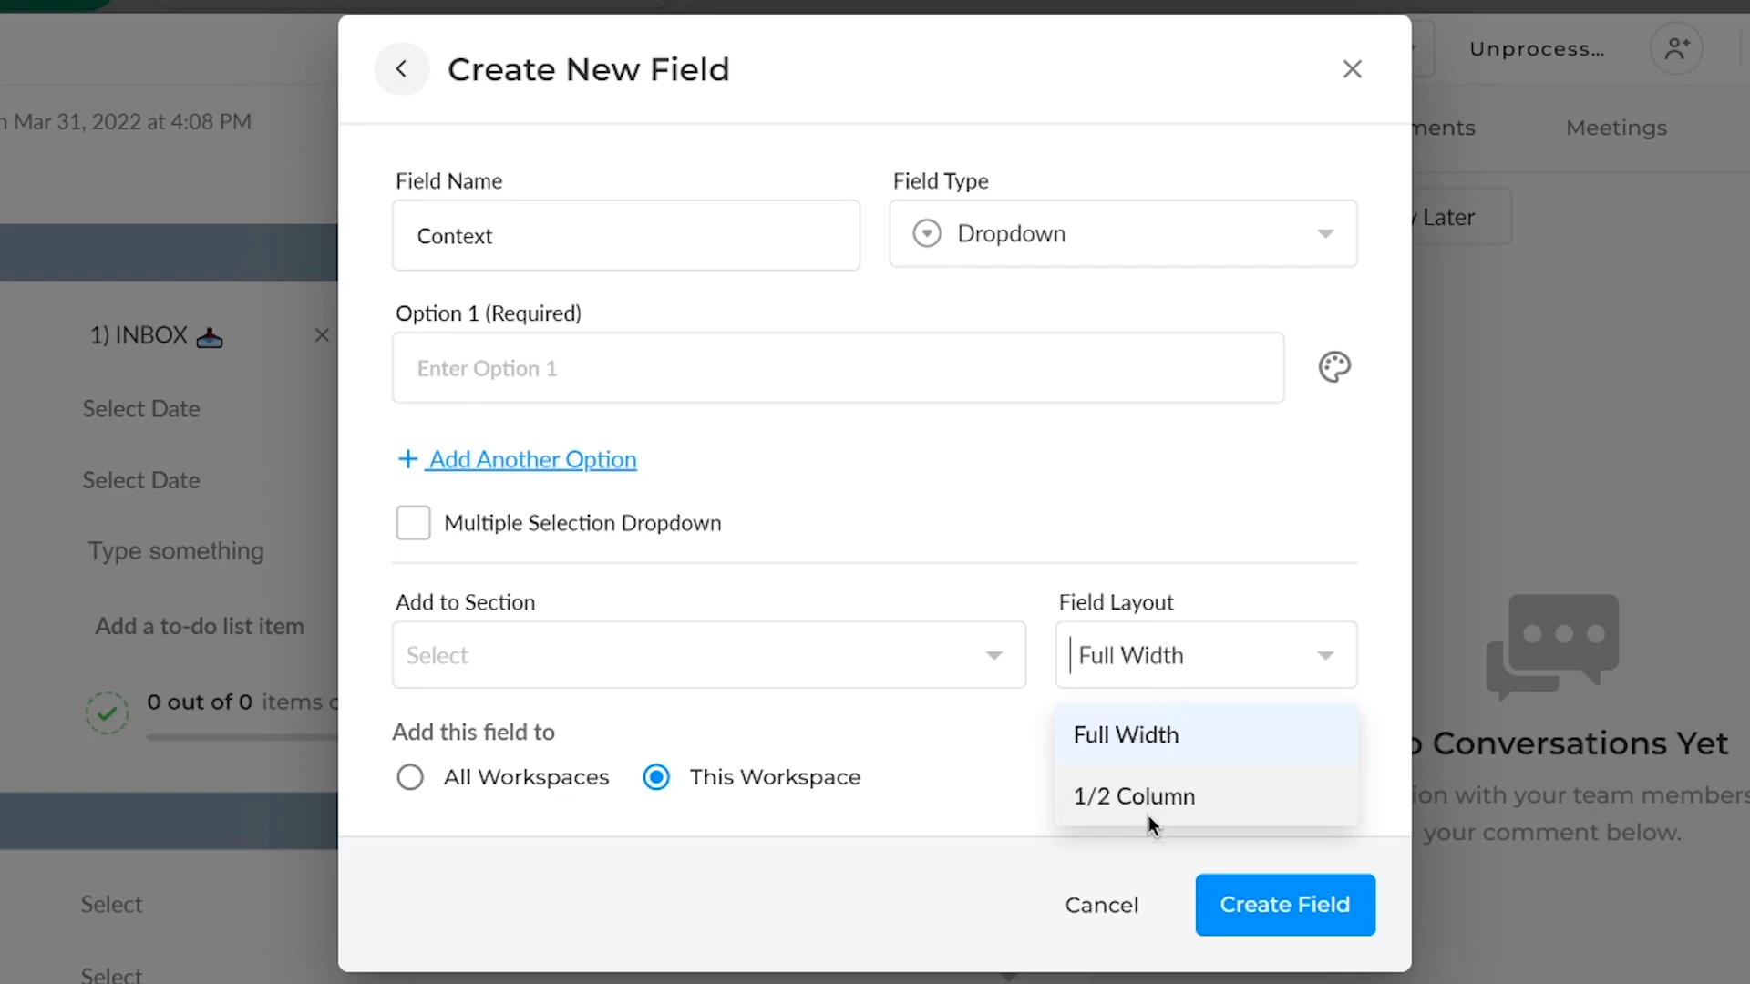
left_click(1174, 657)
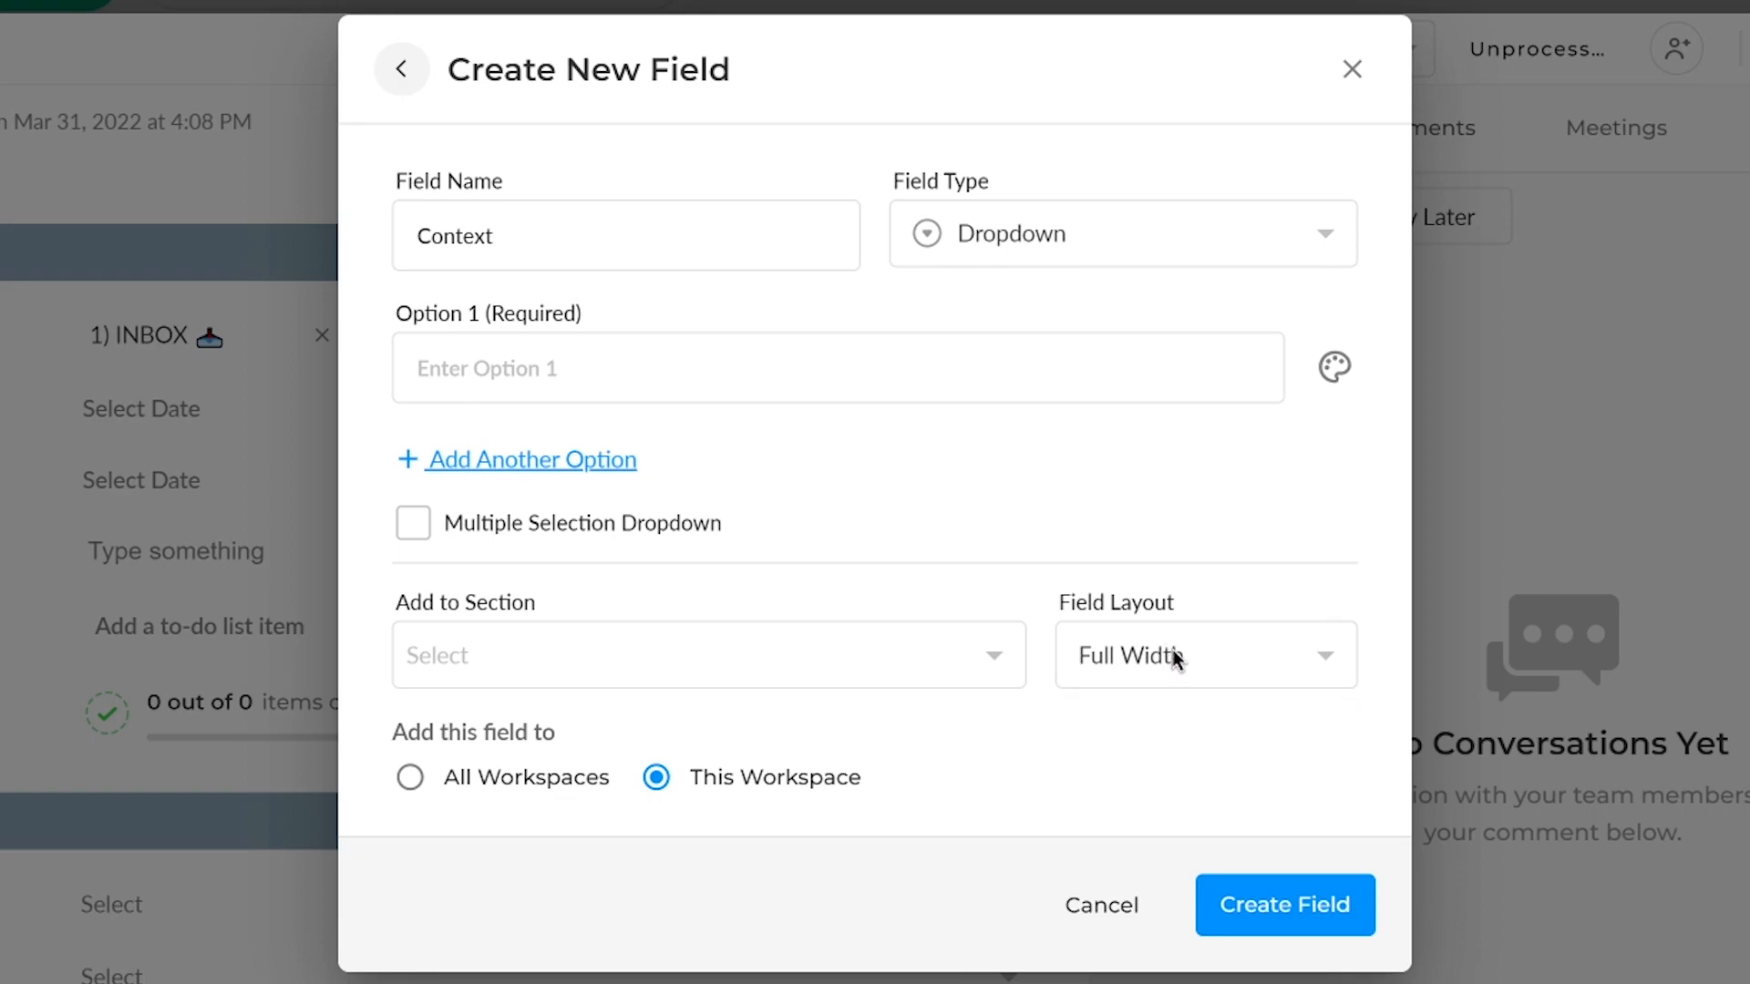
left_click_drag(392, 745, 605, 728)
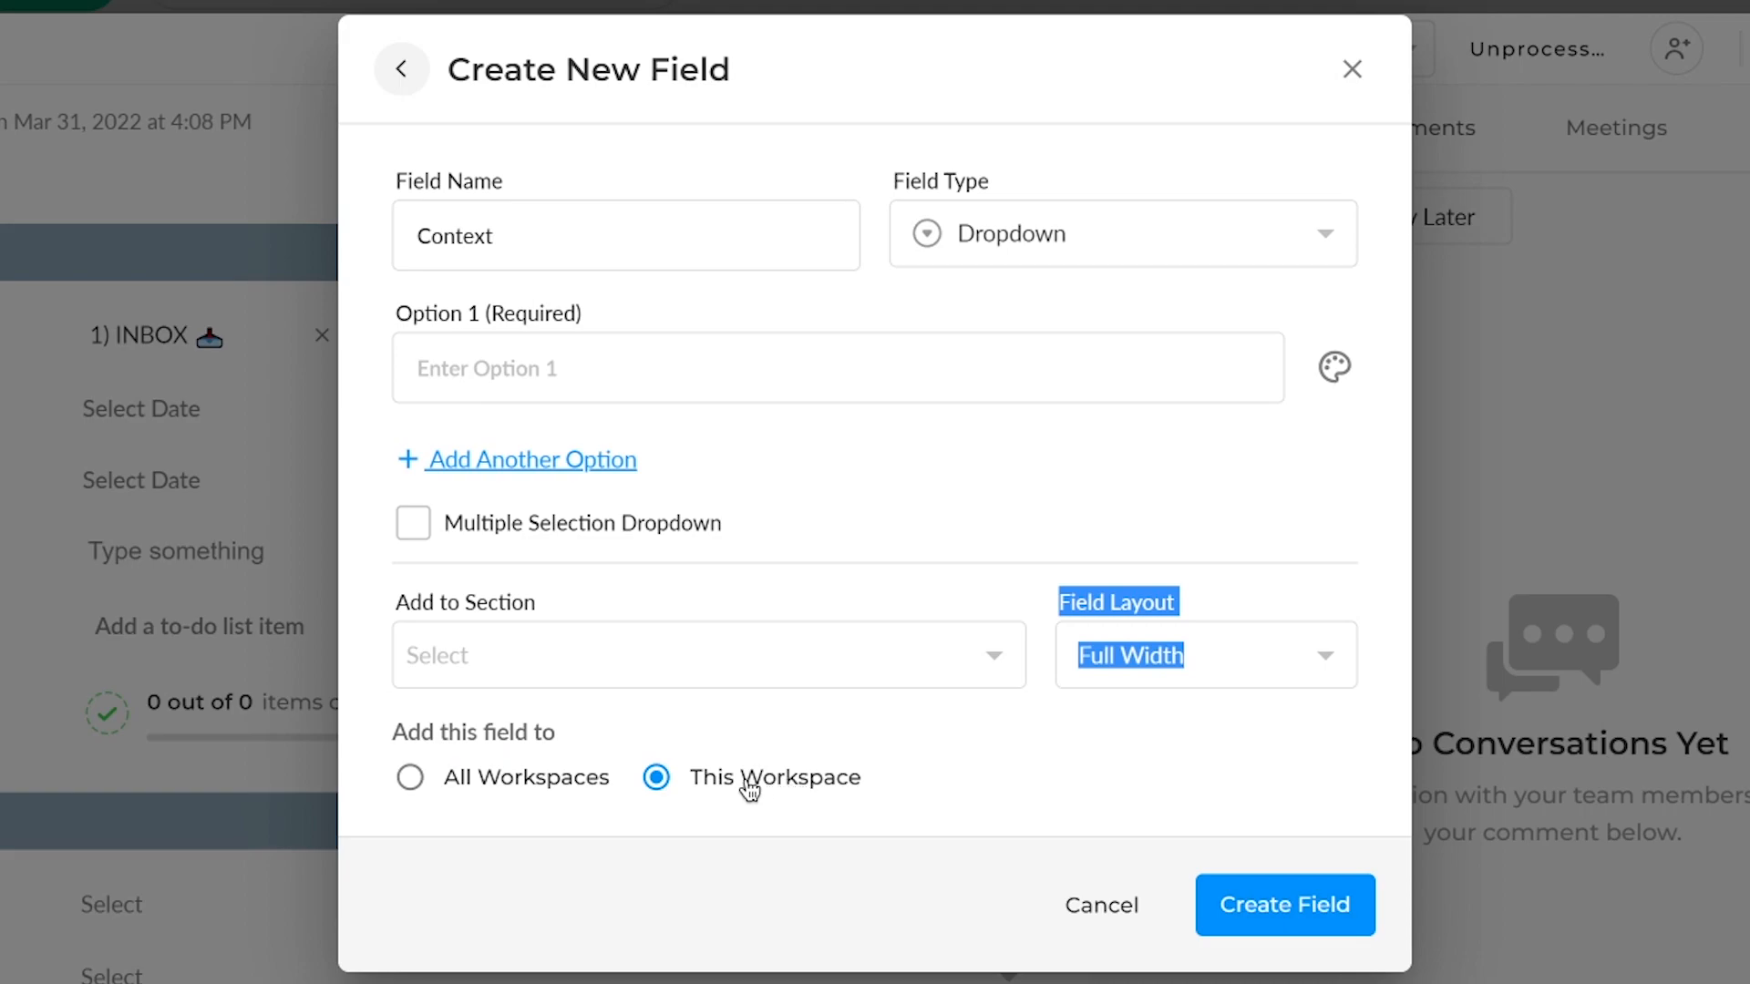
left_click(926, 792)
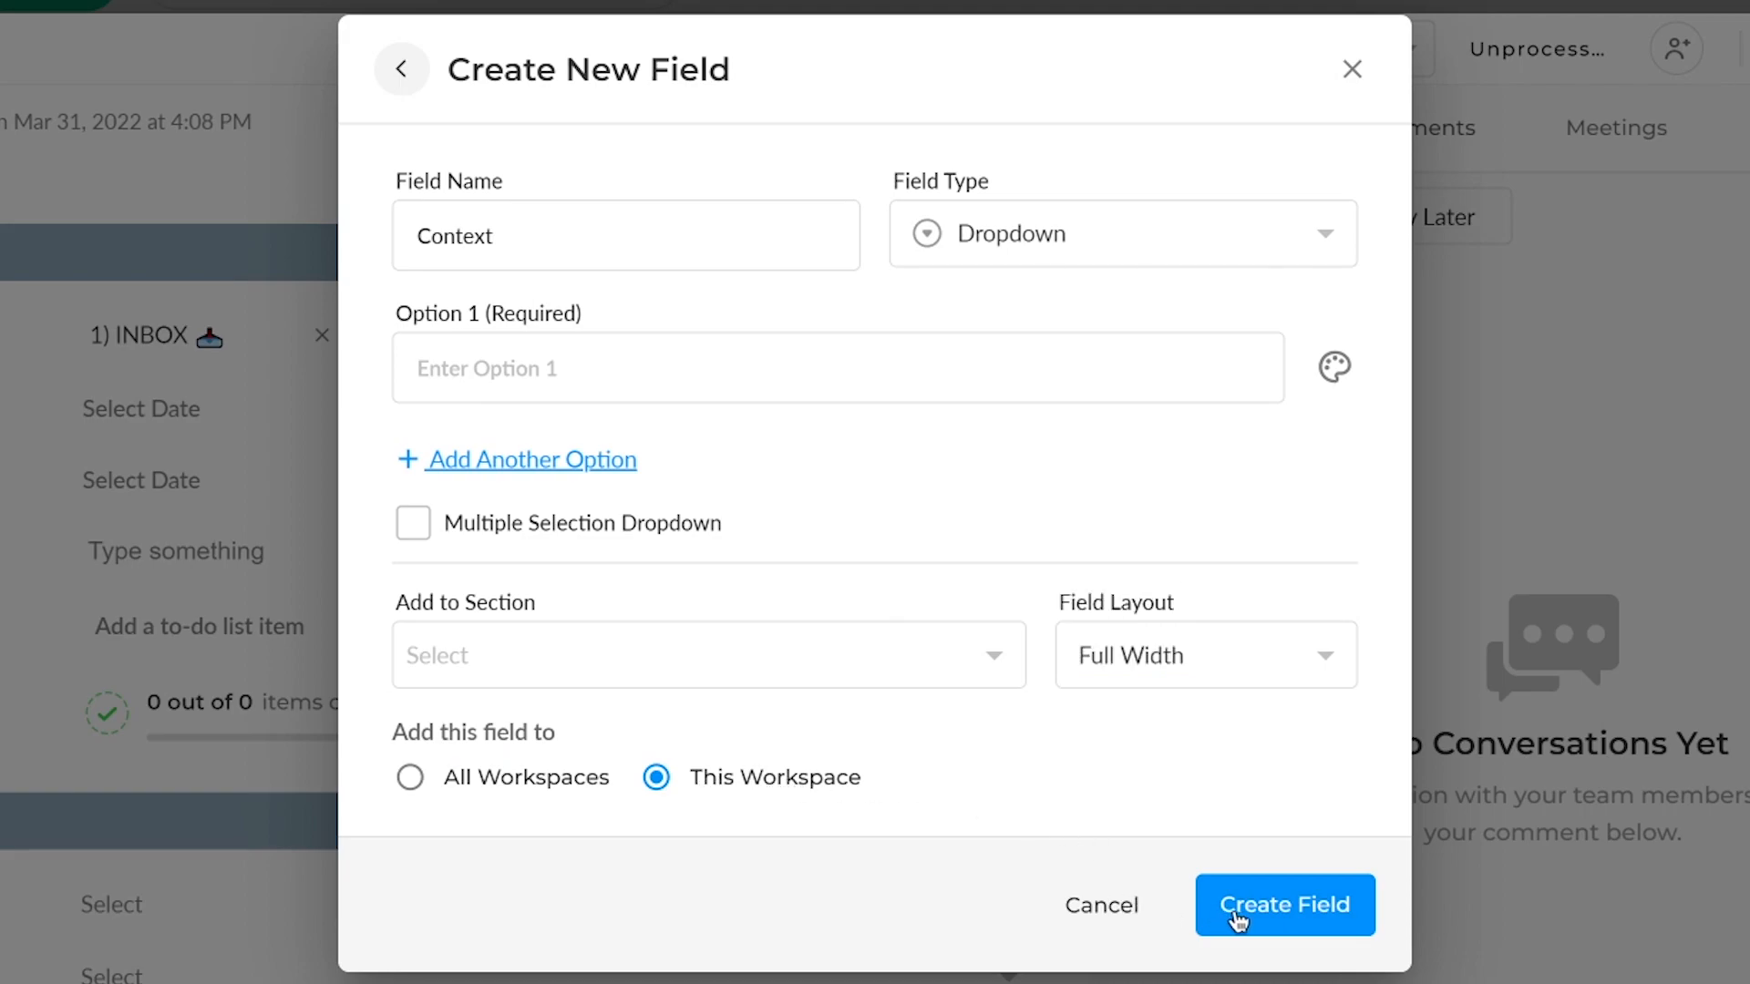
left_click(1130, 925)
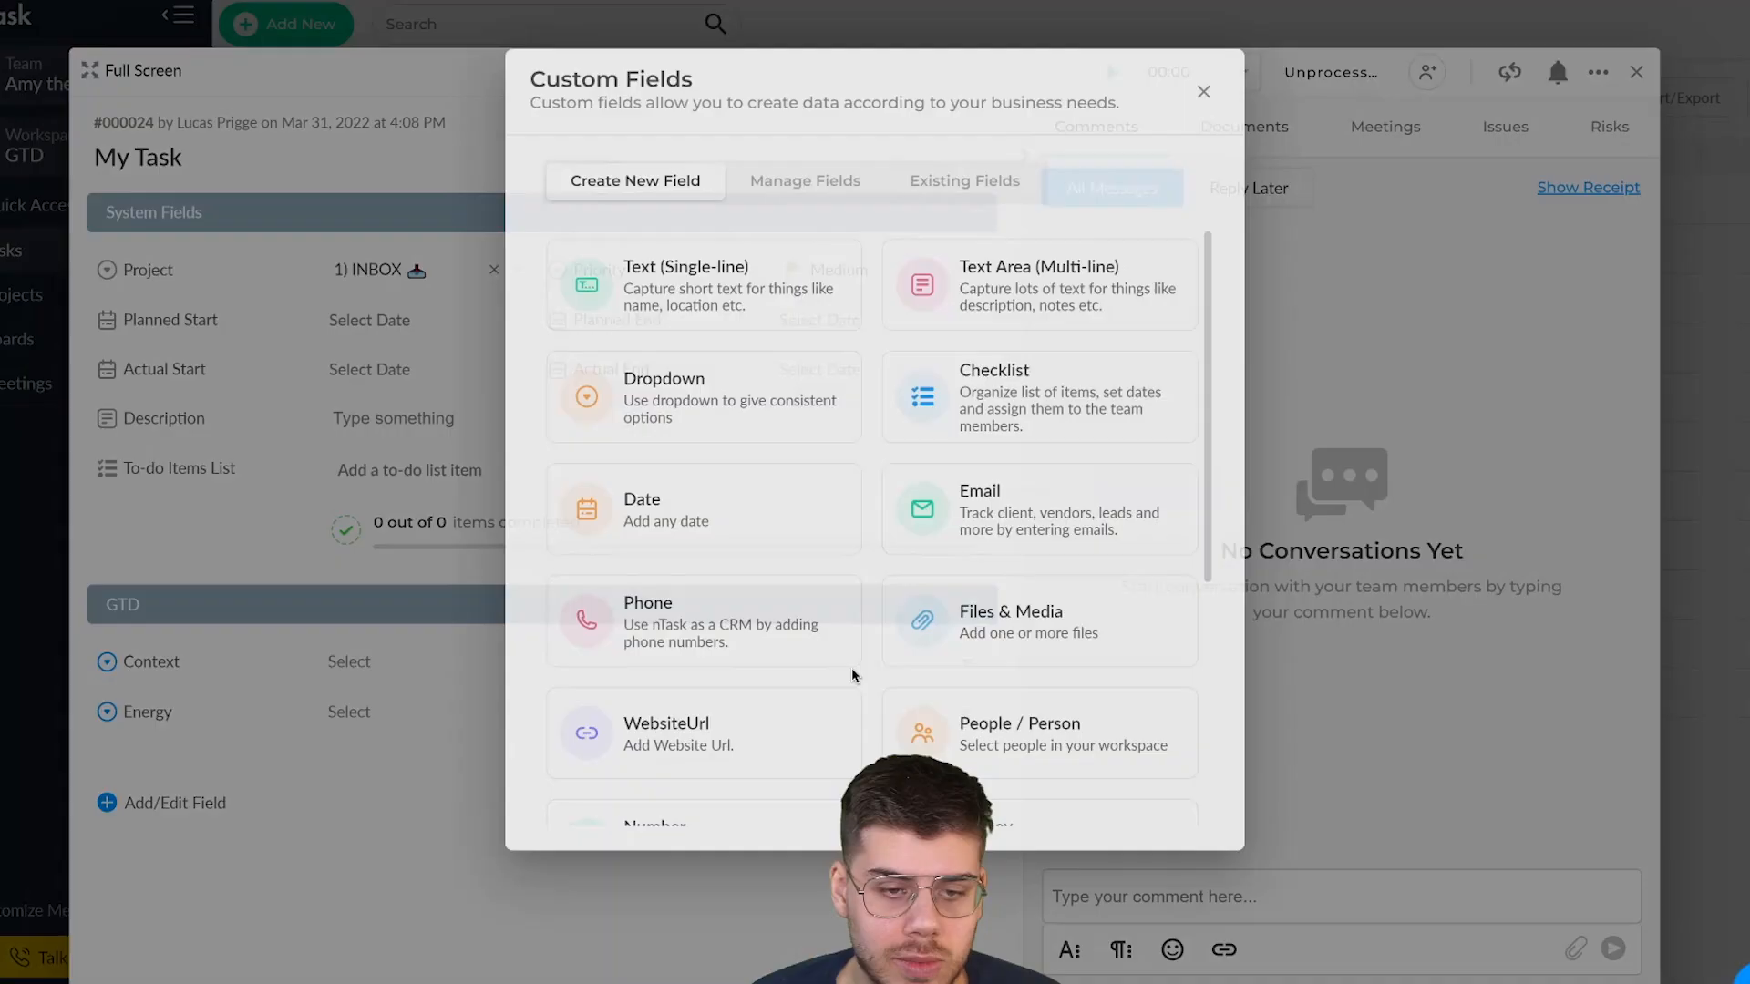
left_click(1181, 94)
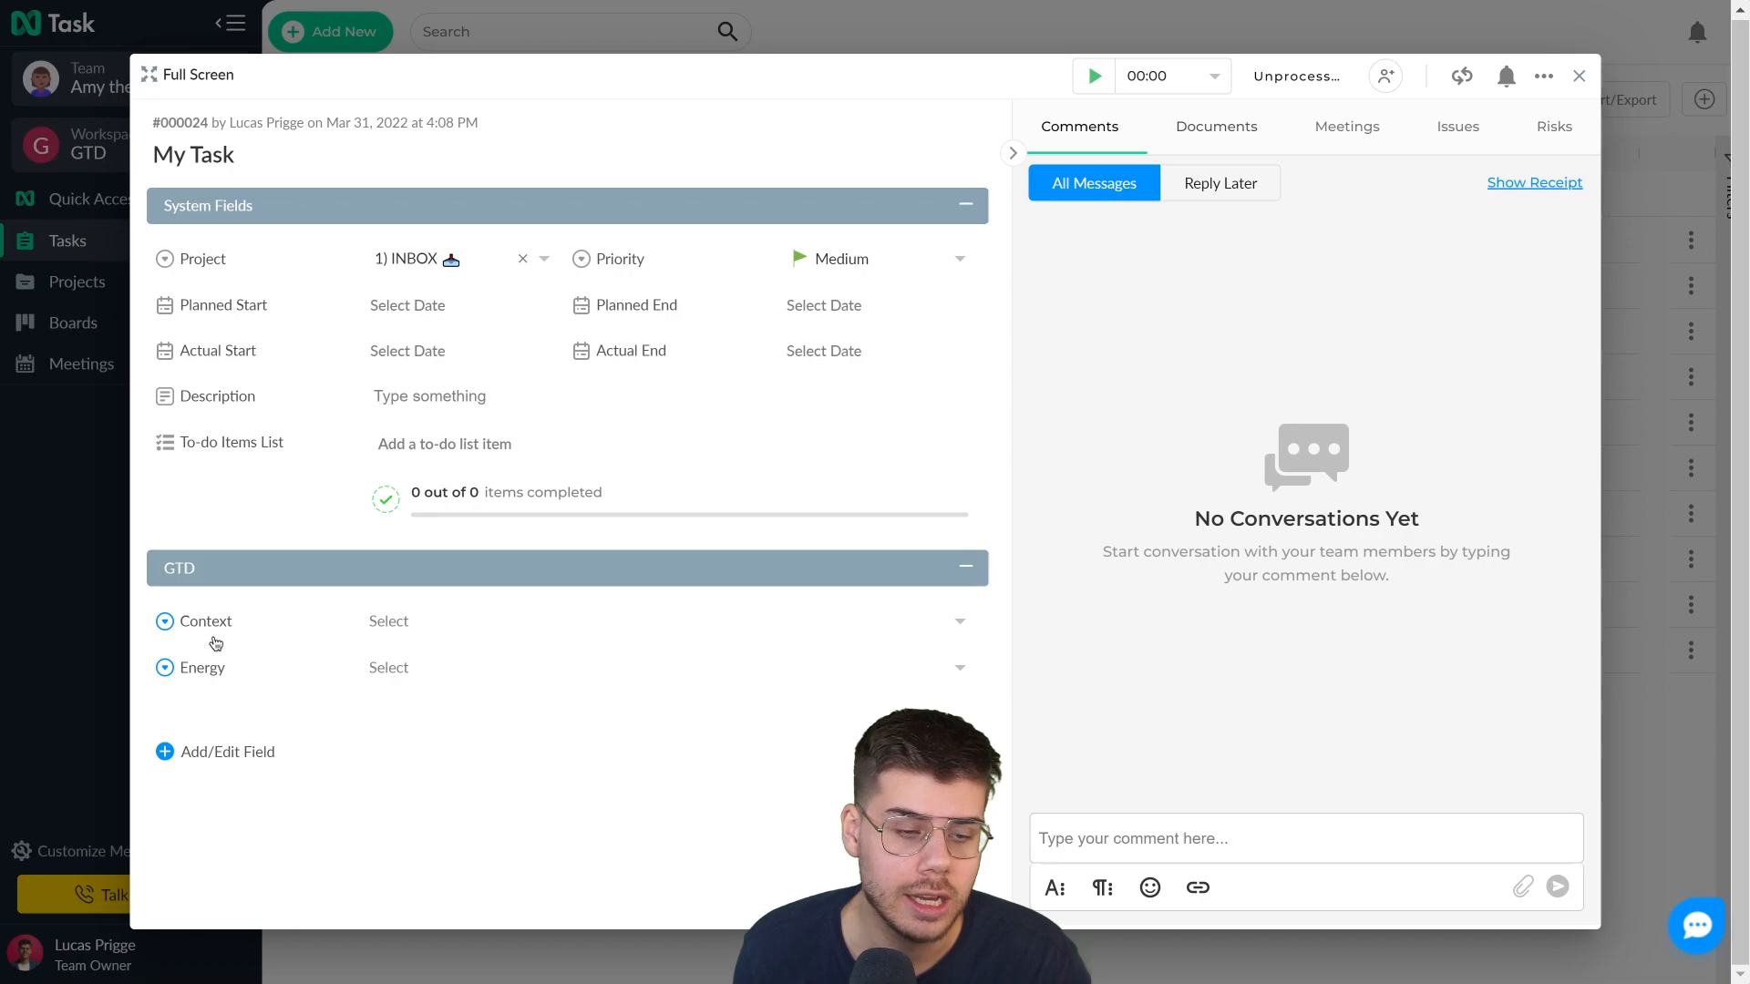
- Review the existing and managed custom fields for tasks, and open the Context field for editing
left_click(216, 753)
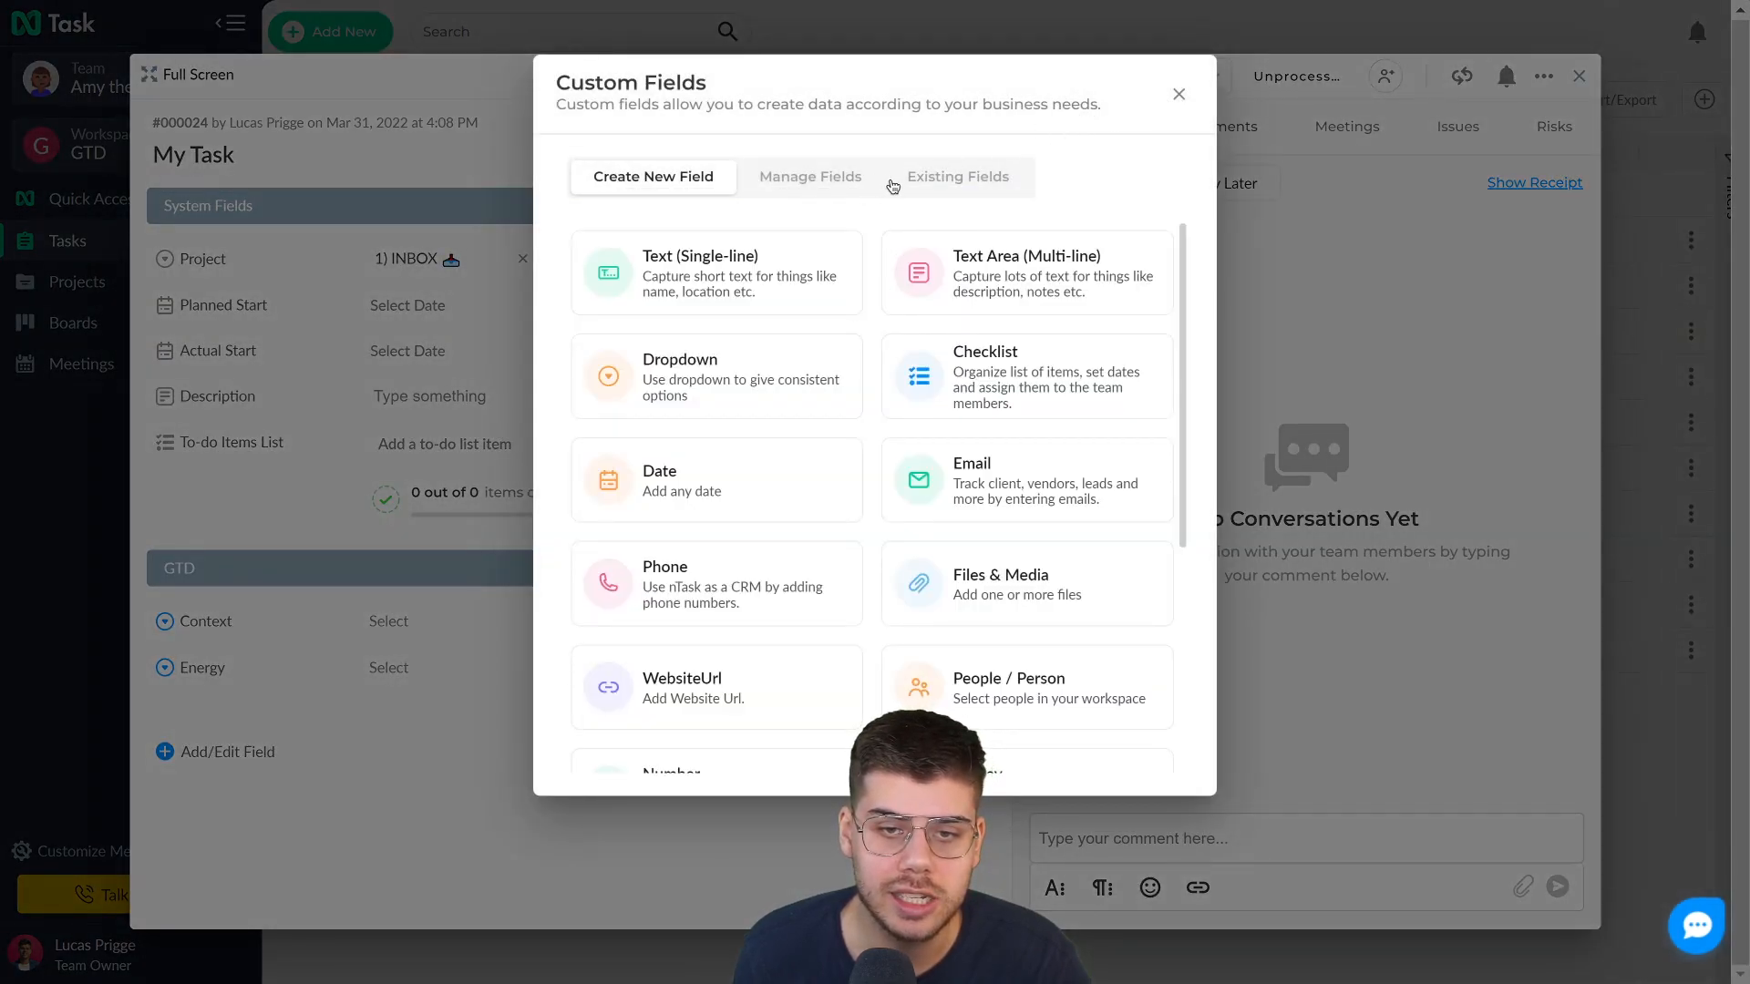
left_click(958, 177)
left_click(814, 182)
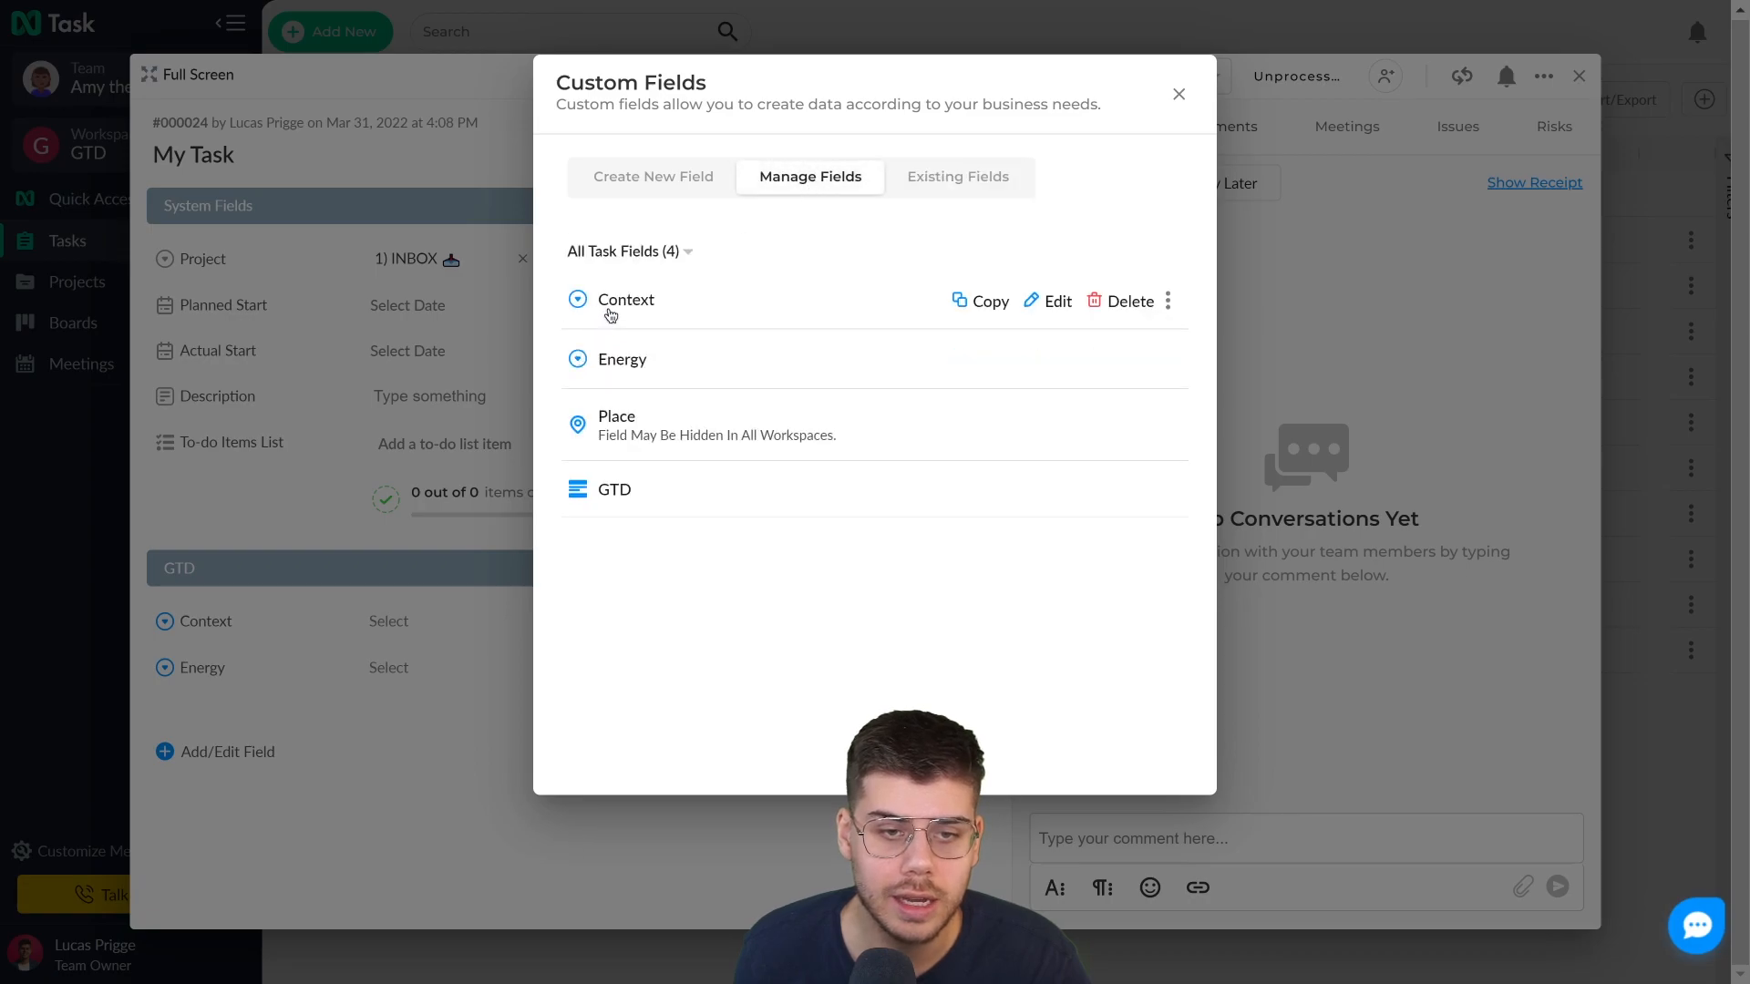
left_click(1053, 299)
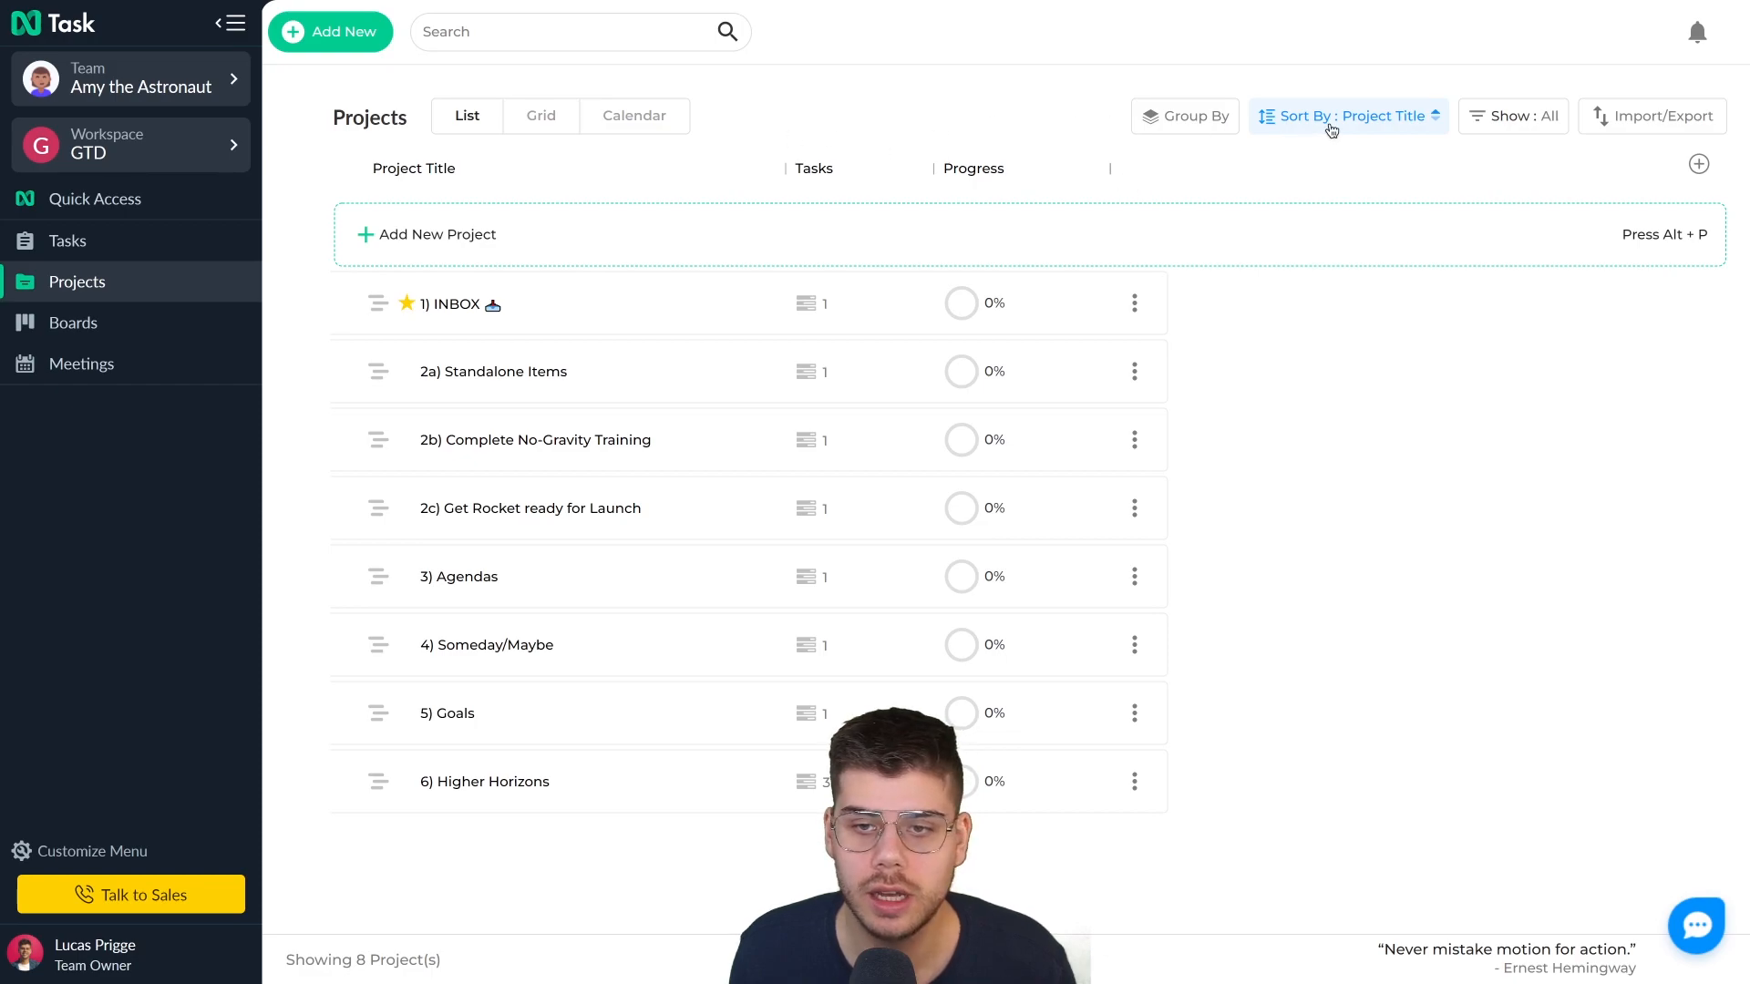
- Examine the sorting options of the project list and close them
left_click(1399, 119)
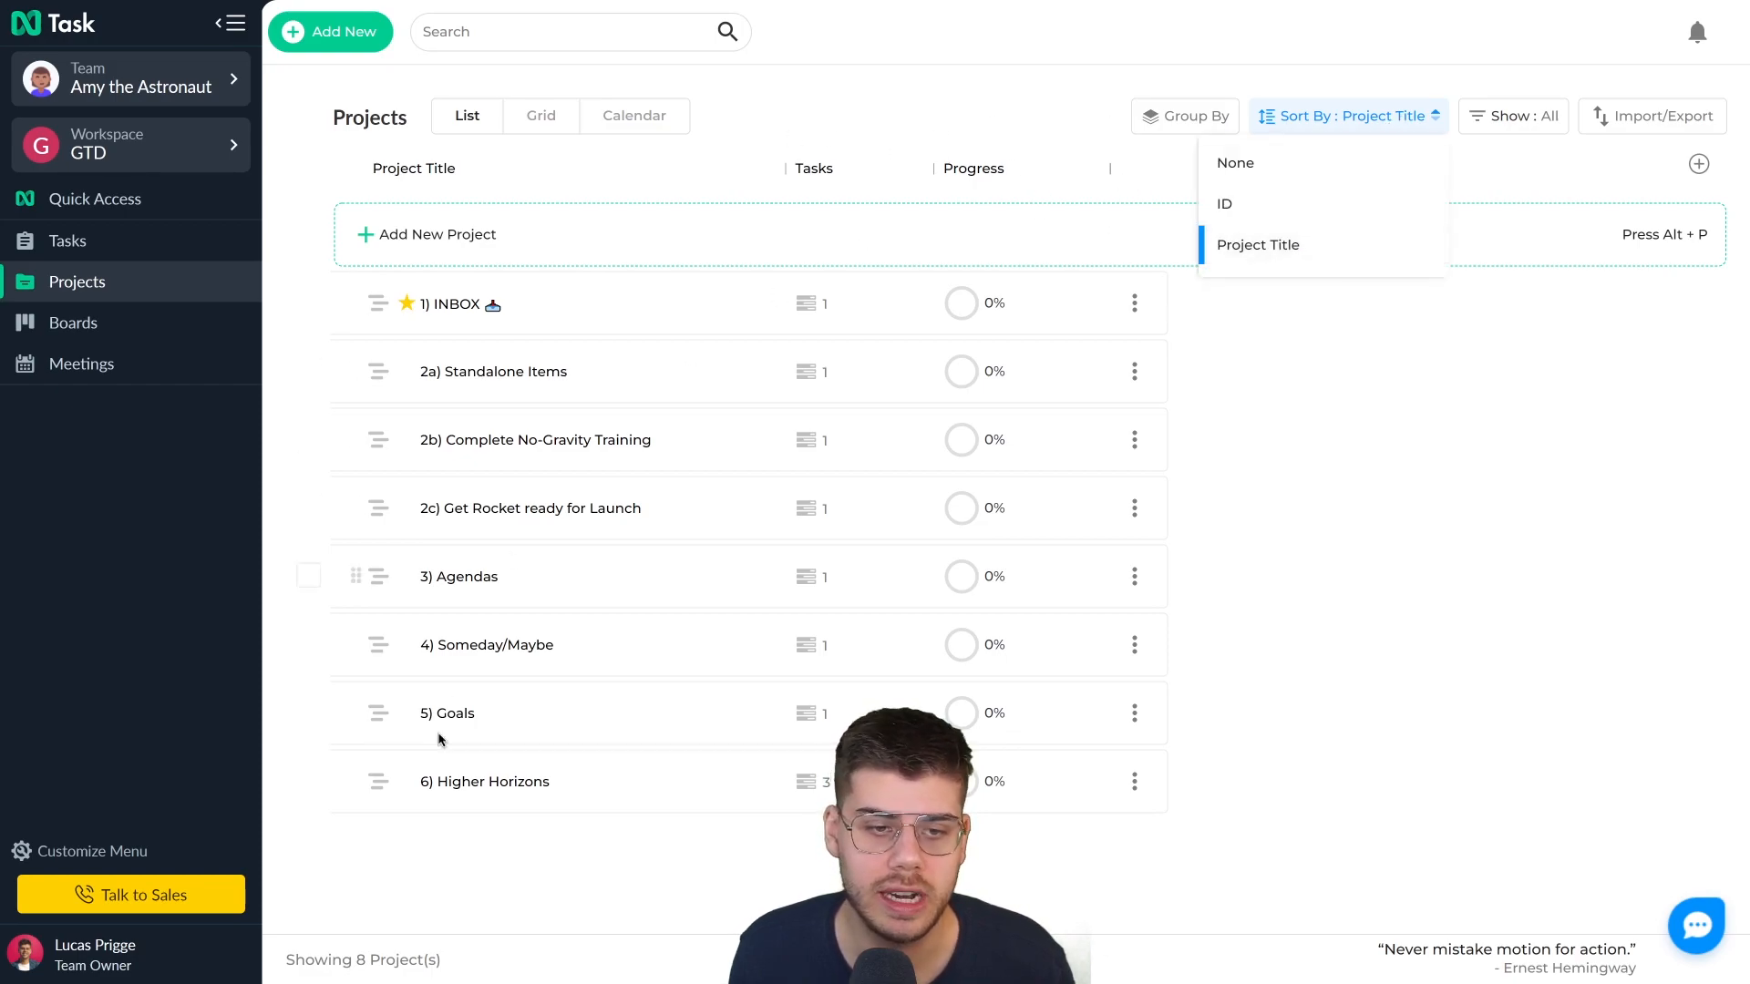
left_click(853, 109)
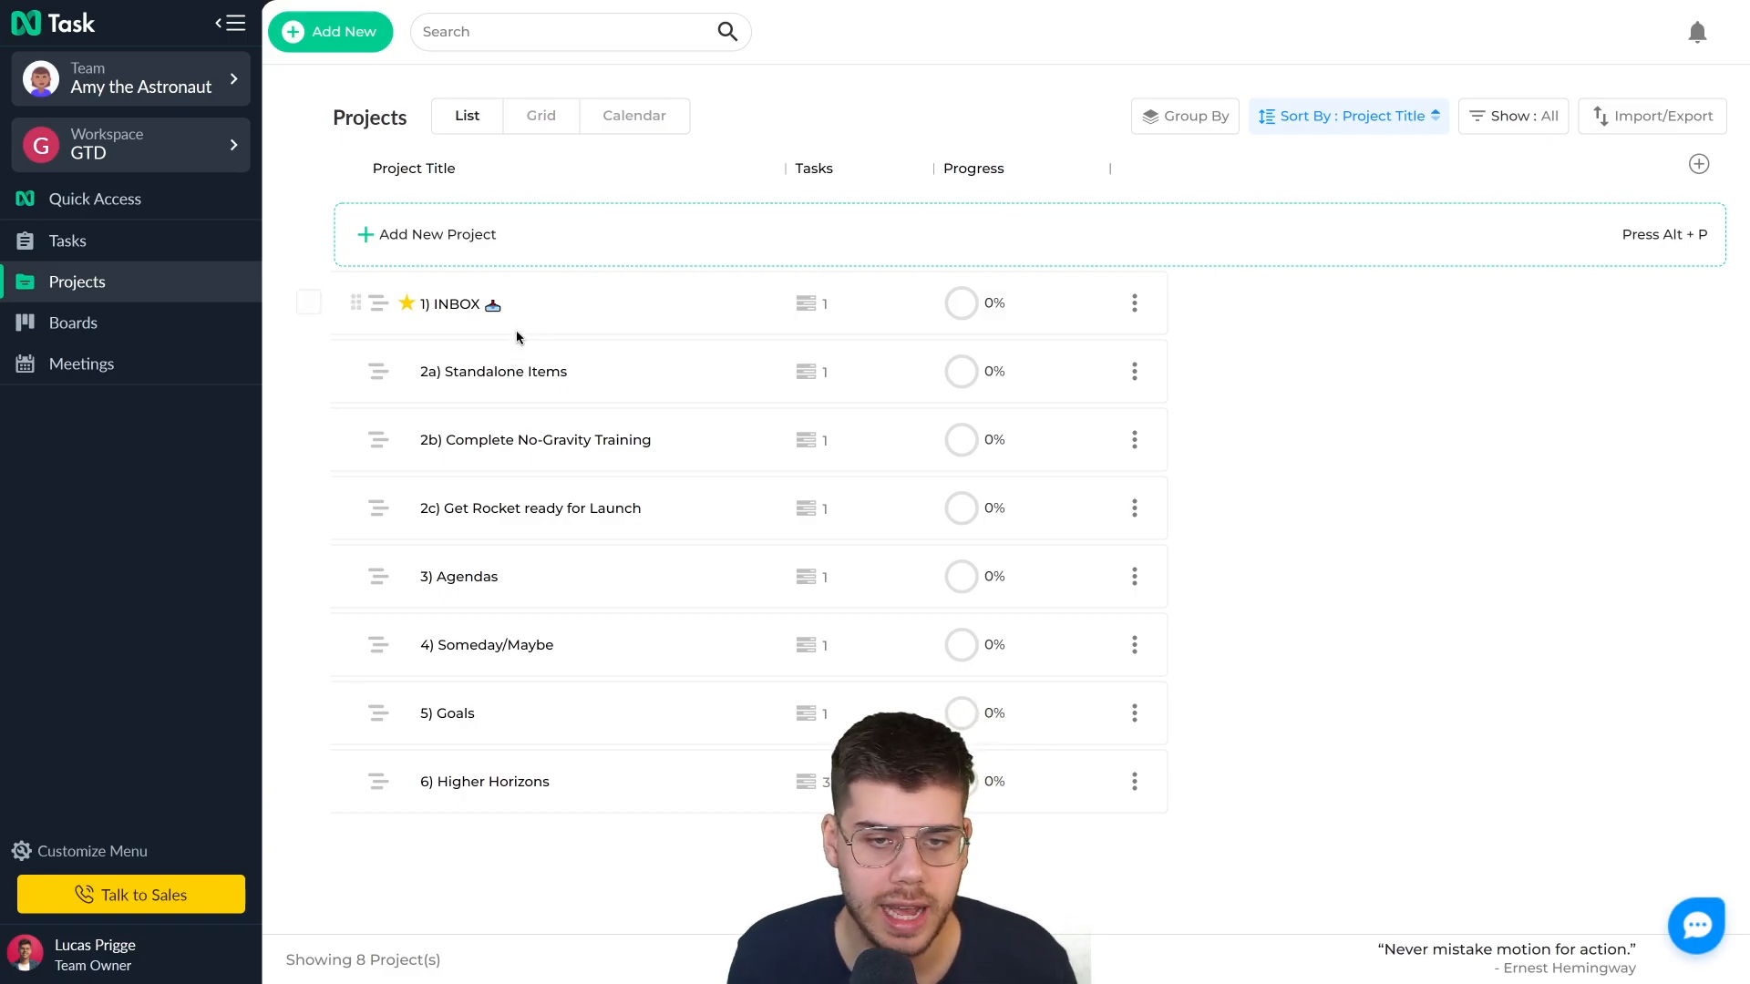
- Try preparing a new task in the 1) INBOX project by searching for "in", and discard it
left_click(351, 31)
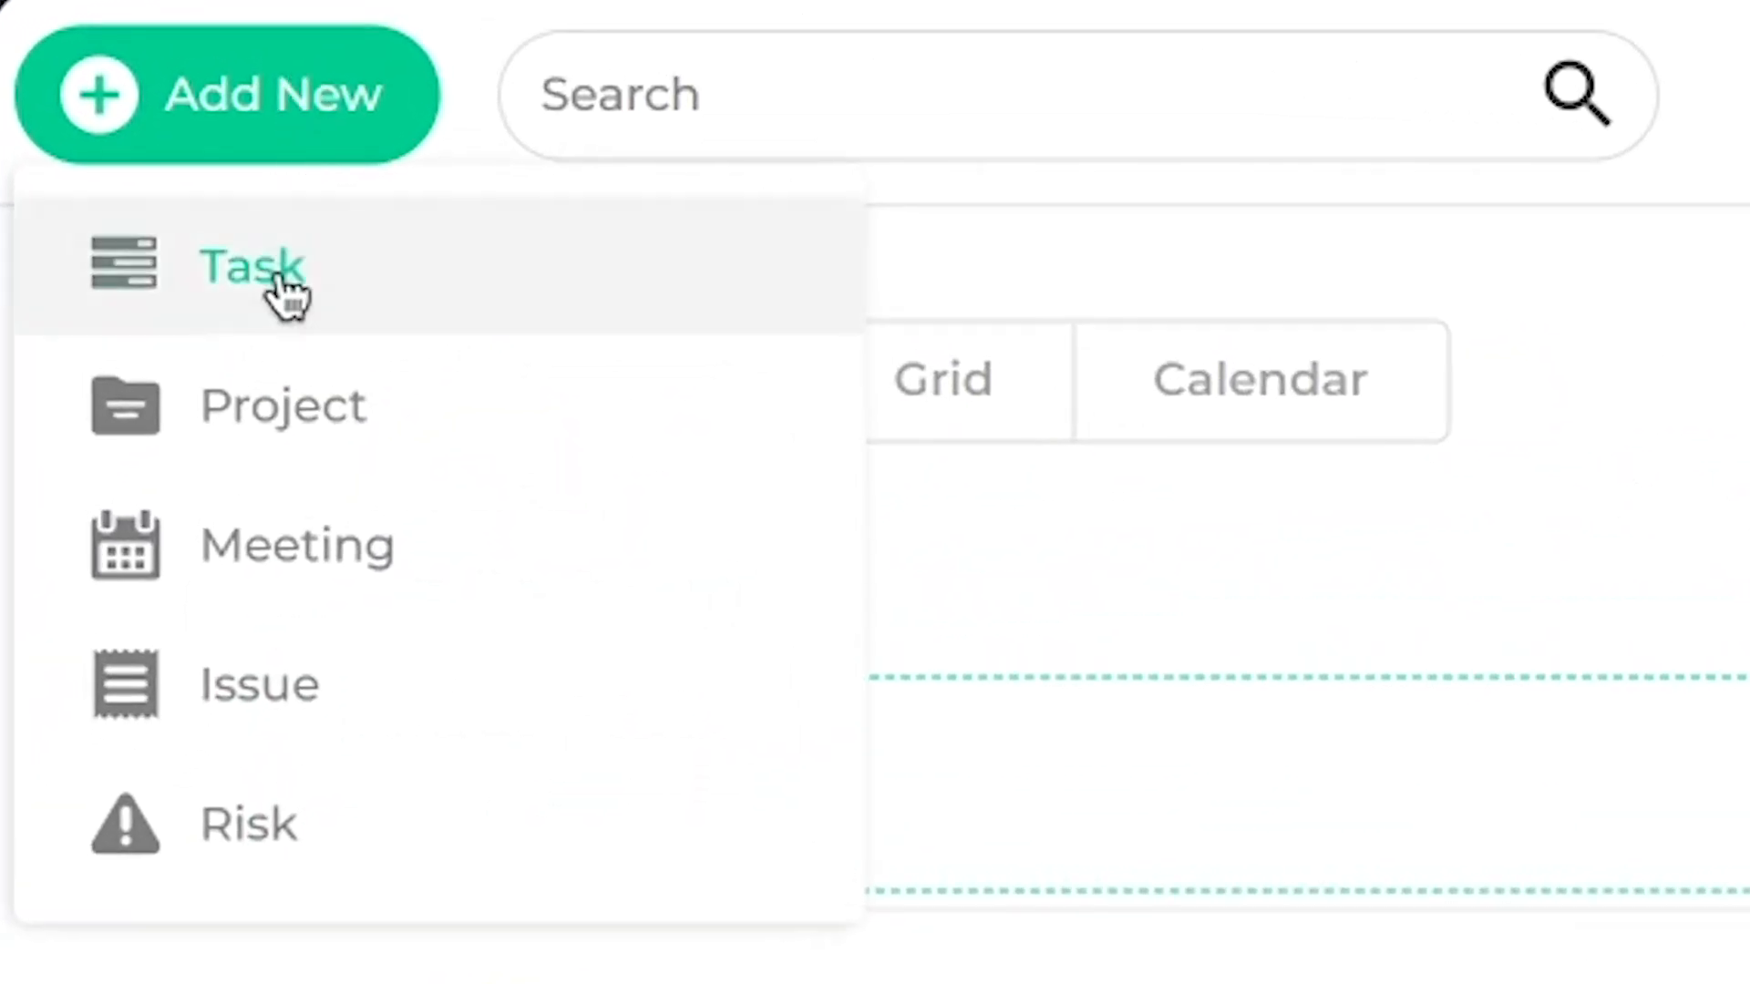
left_click(278, 290)
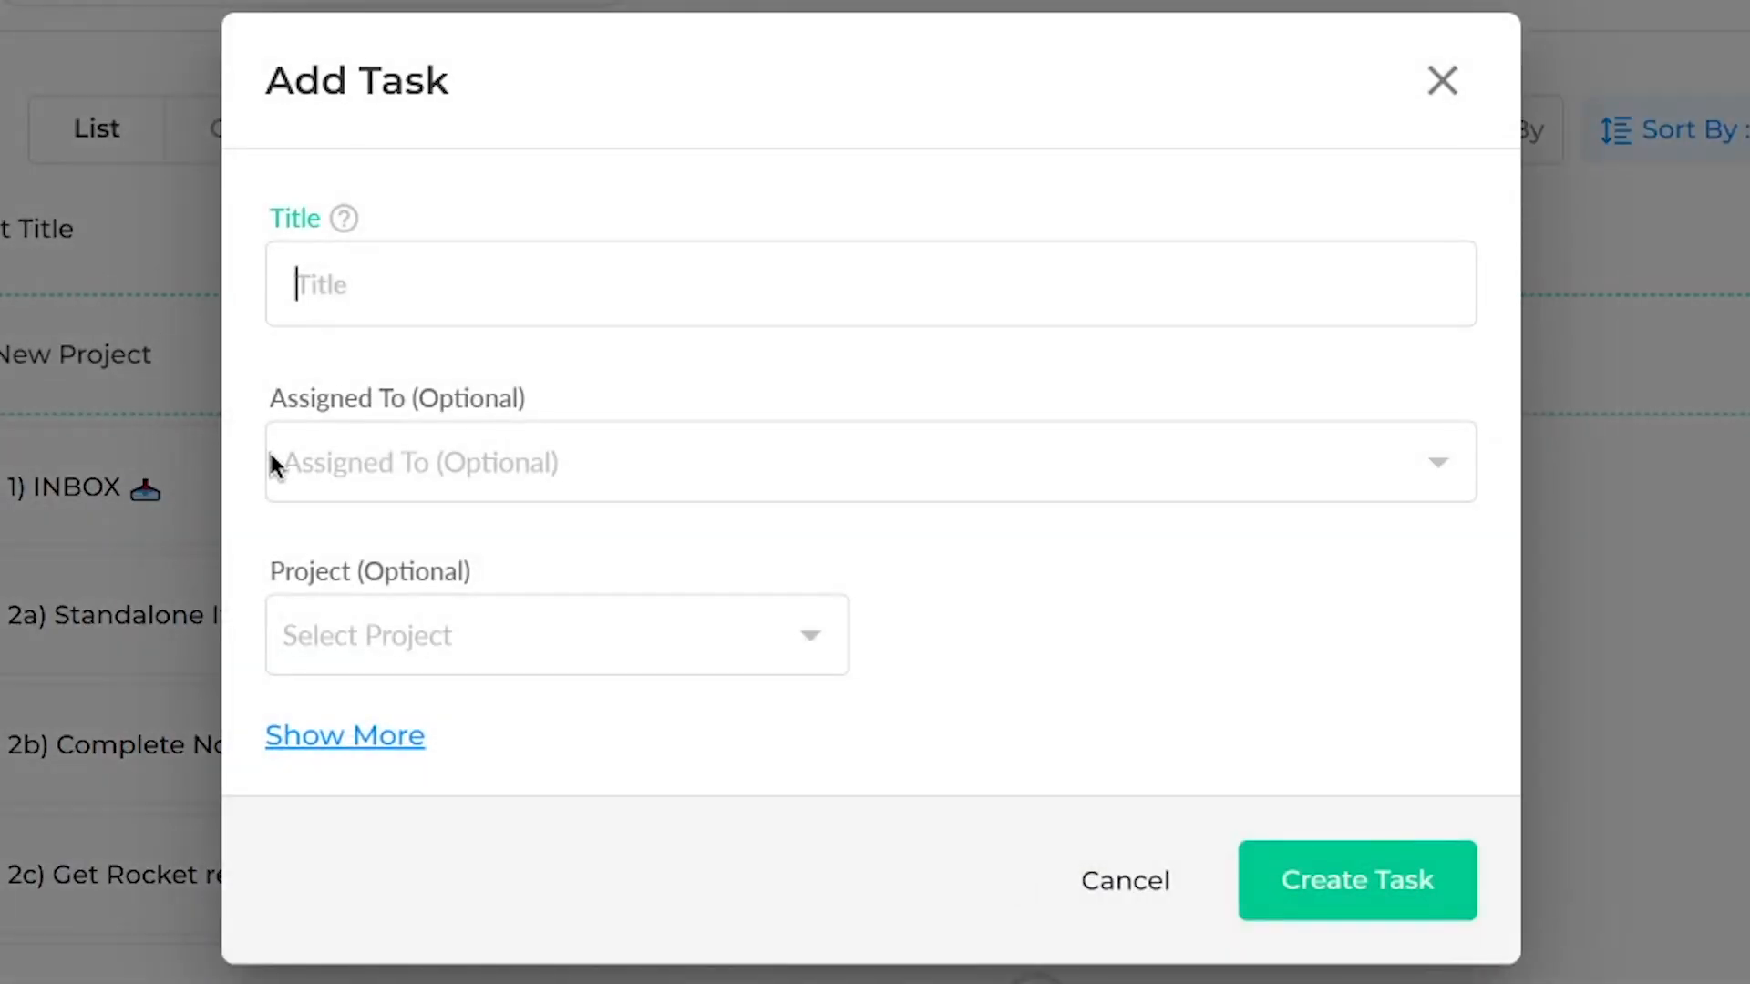
left_click(407, 646)
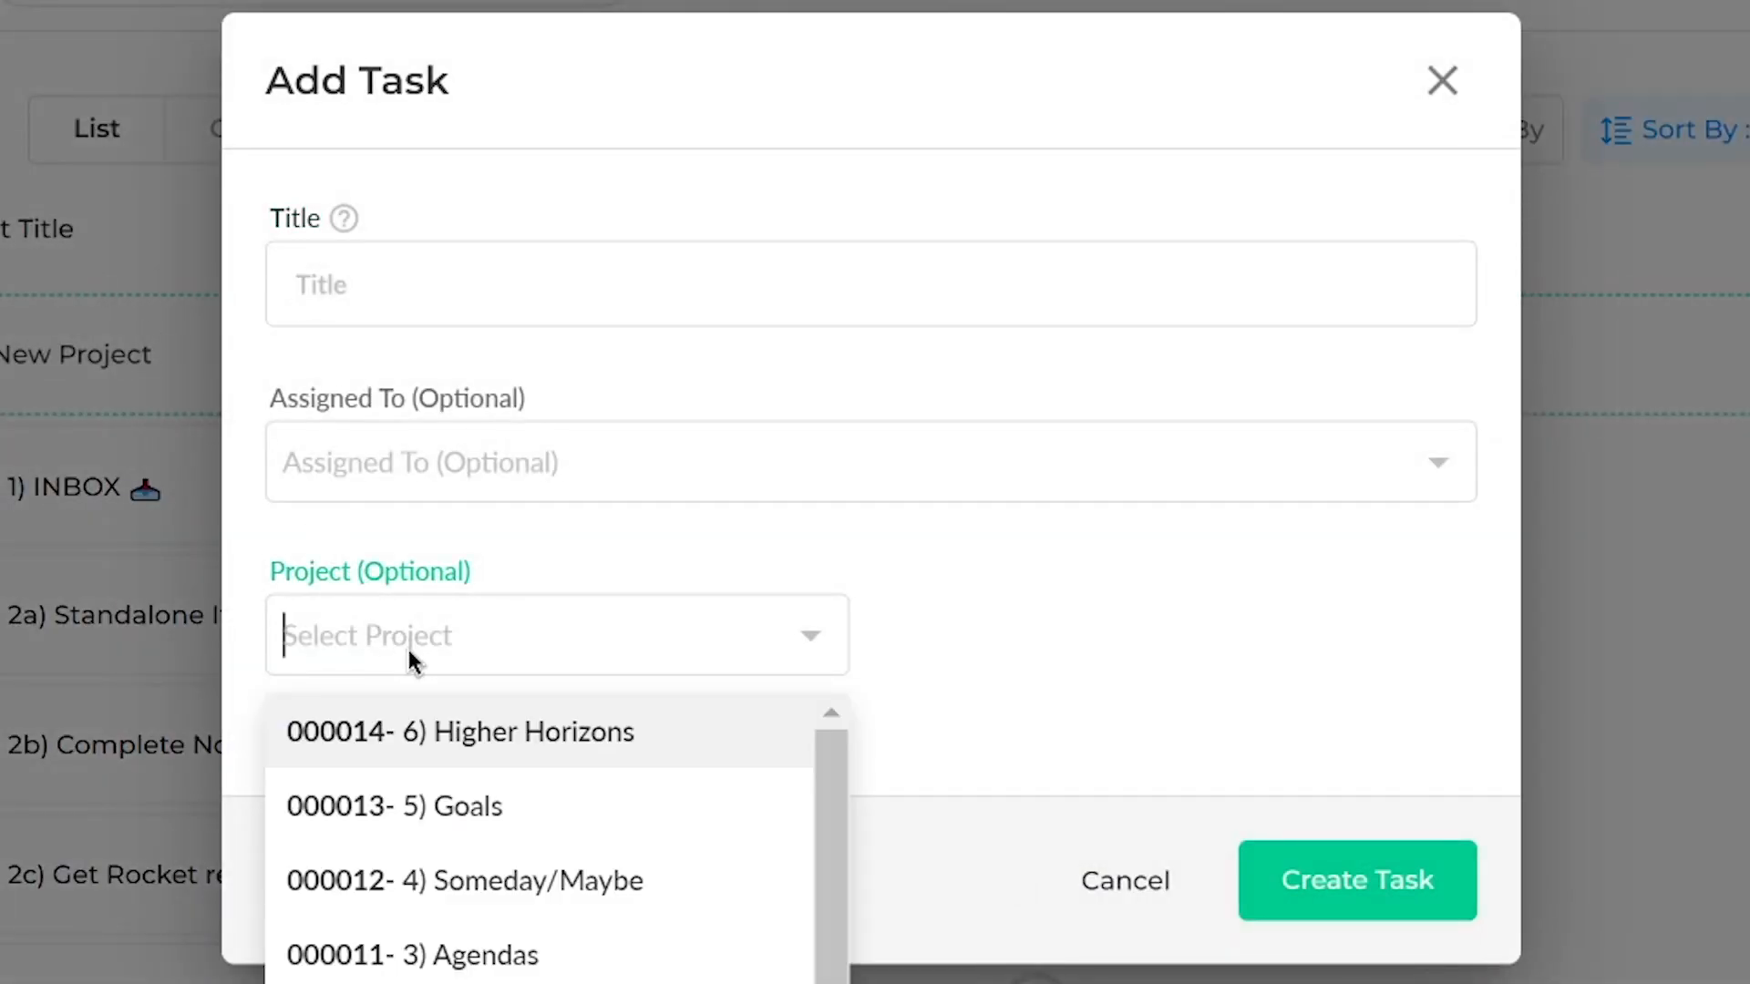
type("in")
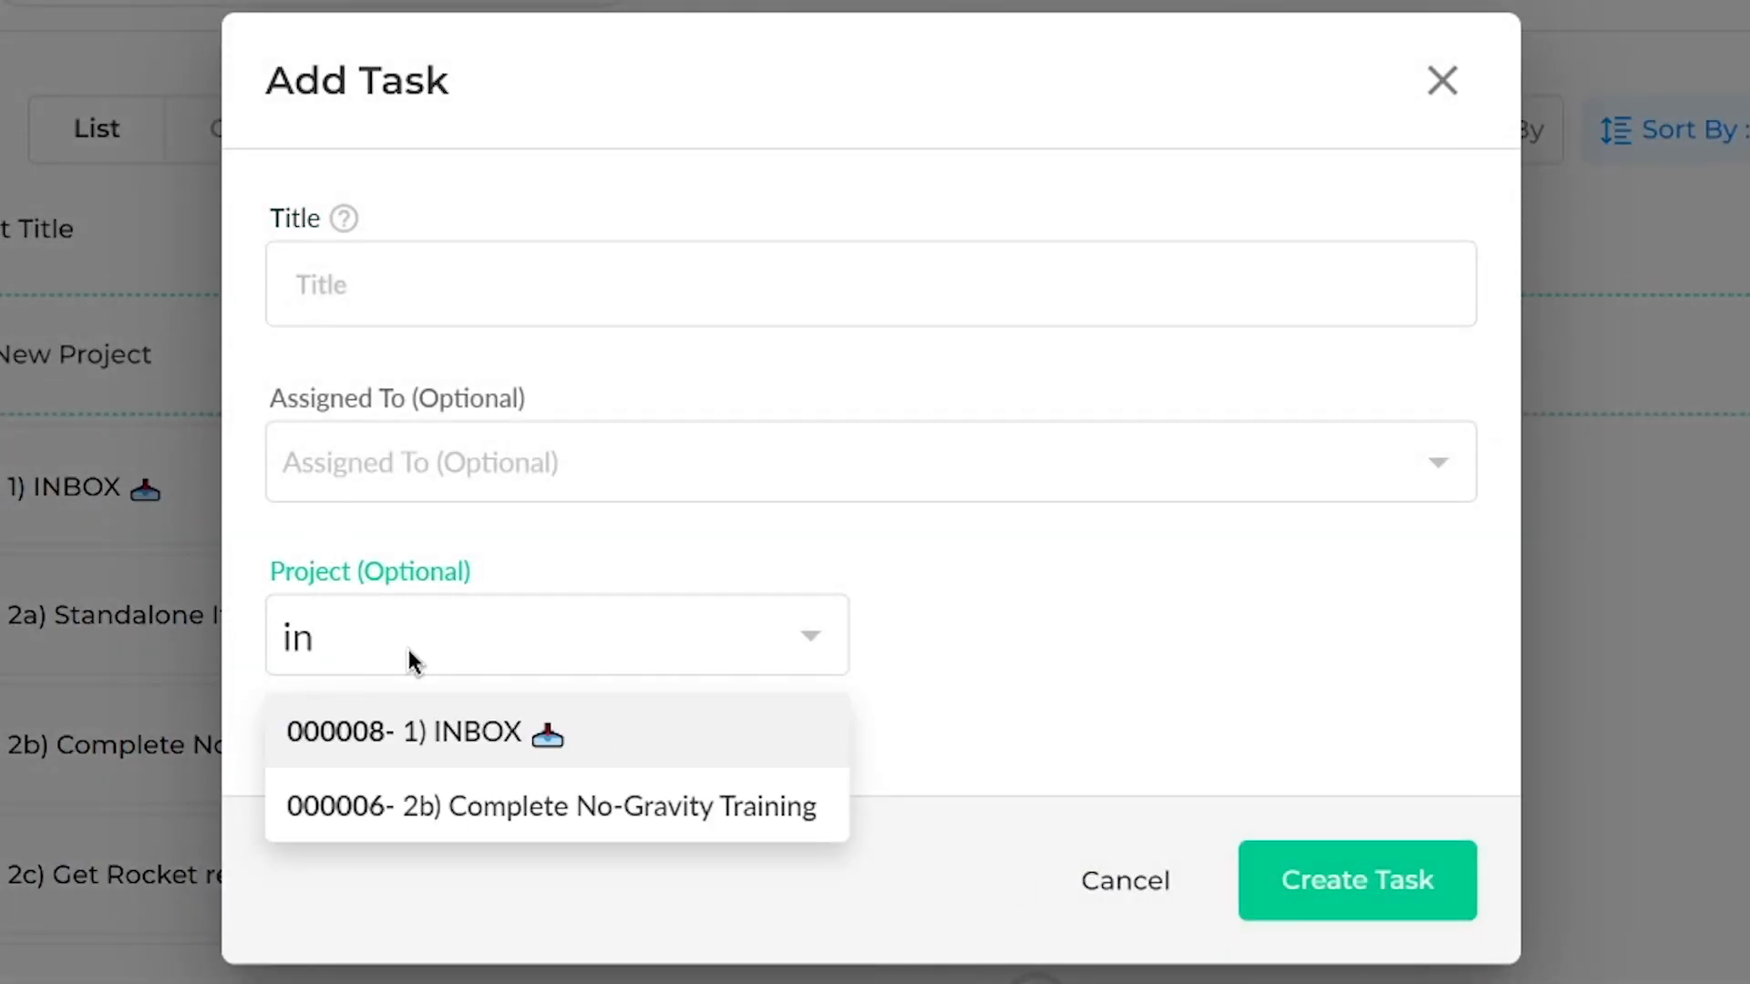
left_click(477, 743)
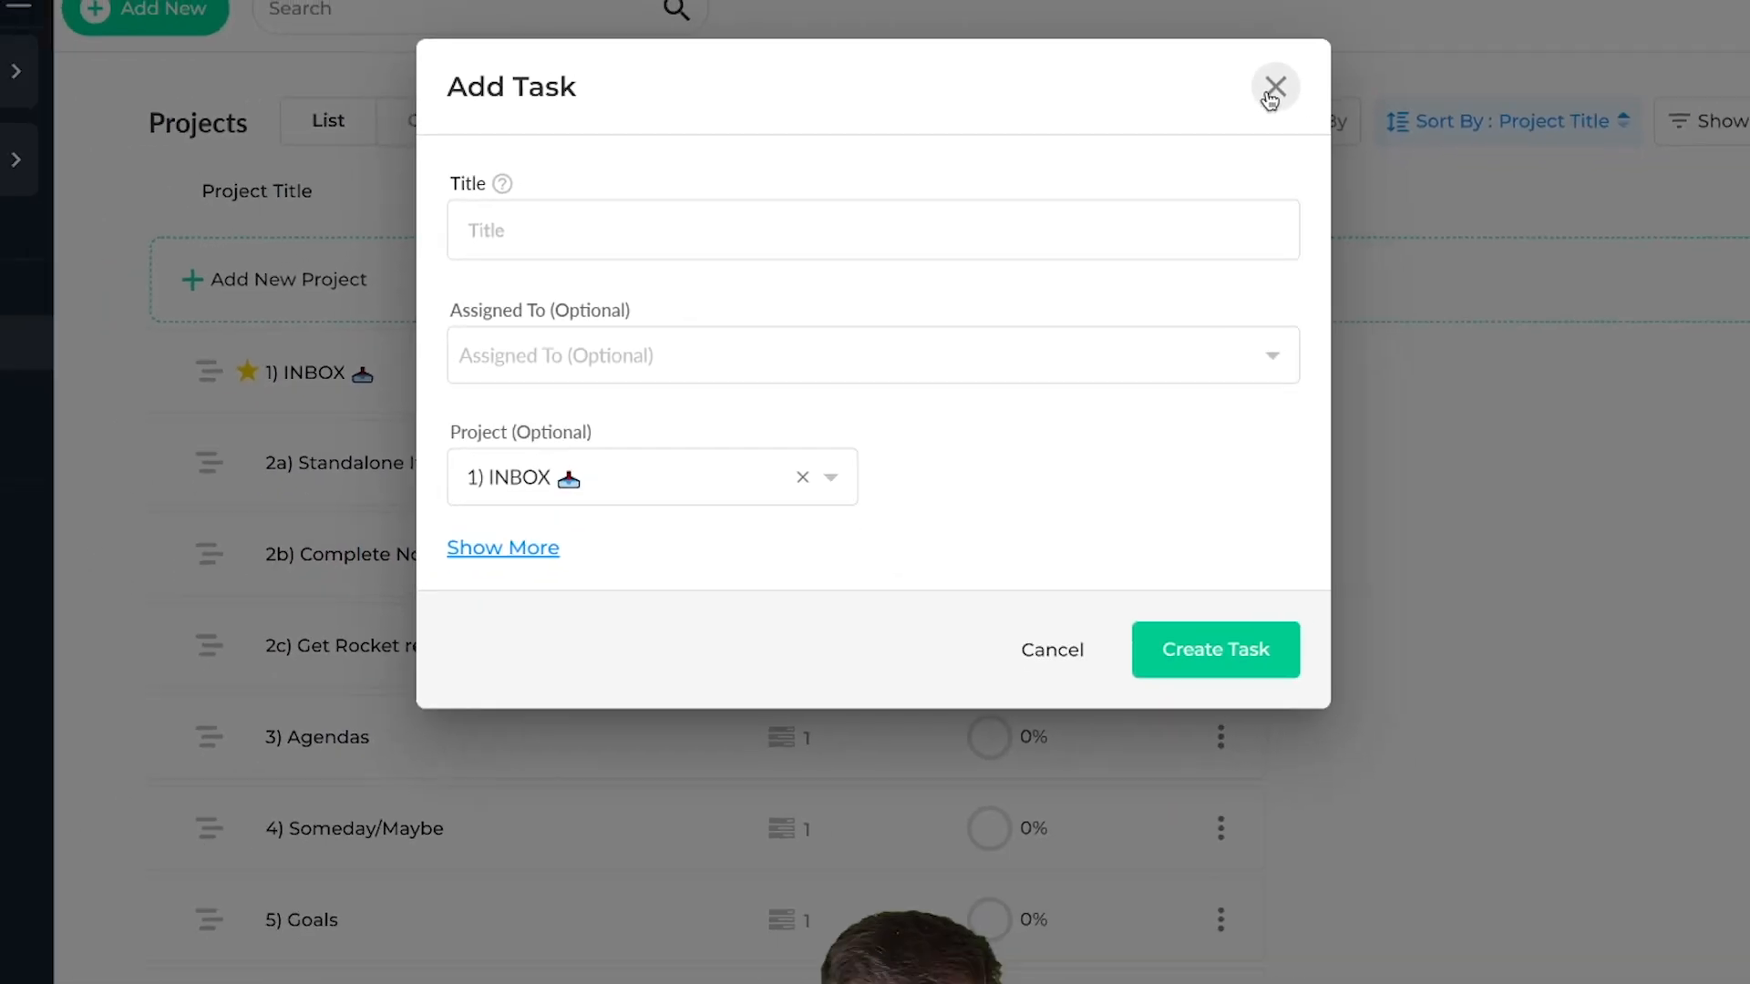
left_click(1438, 89)
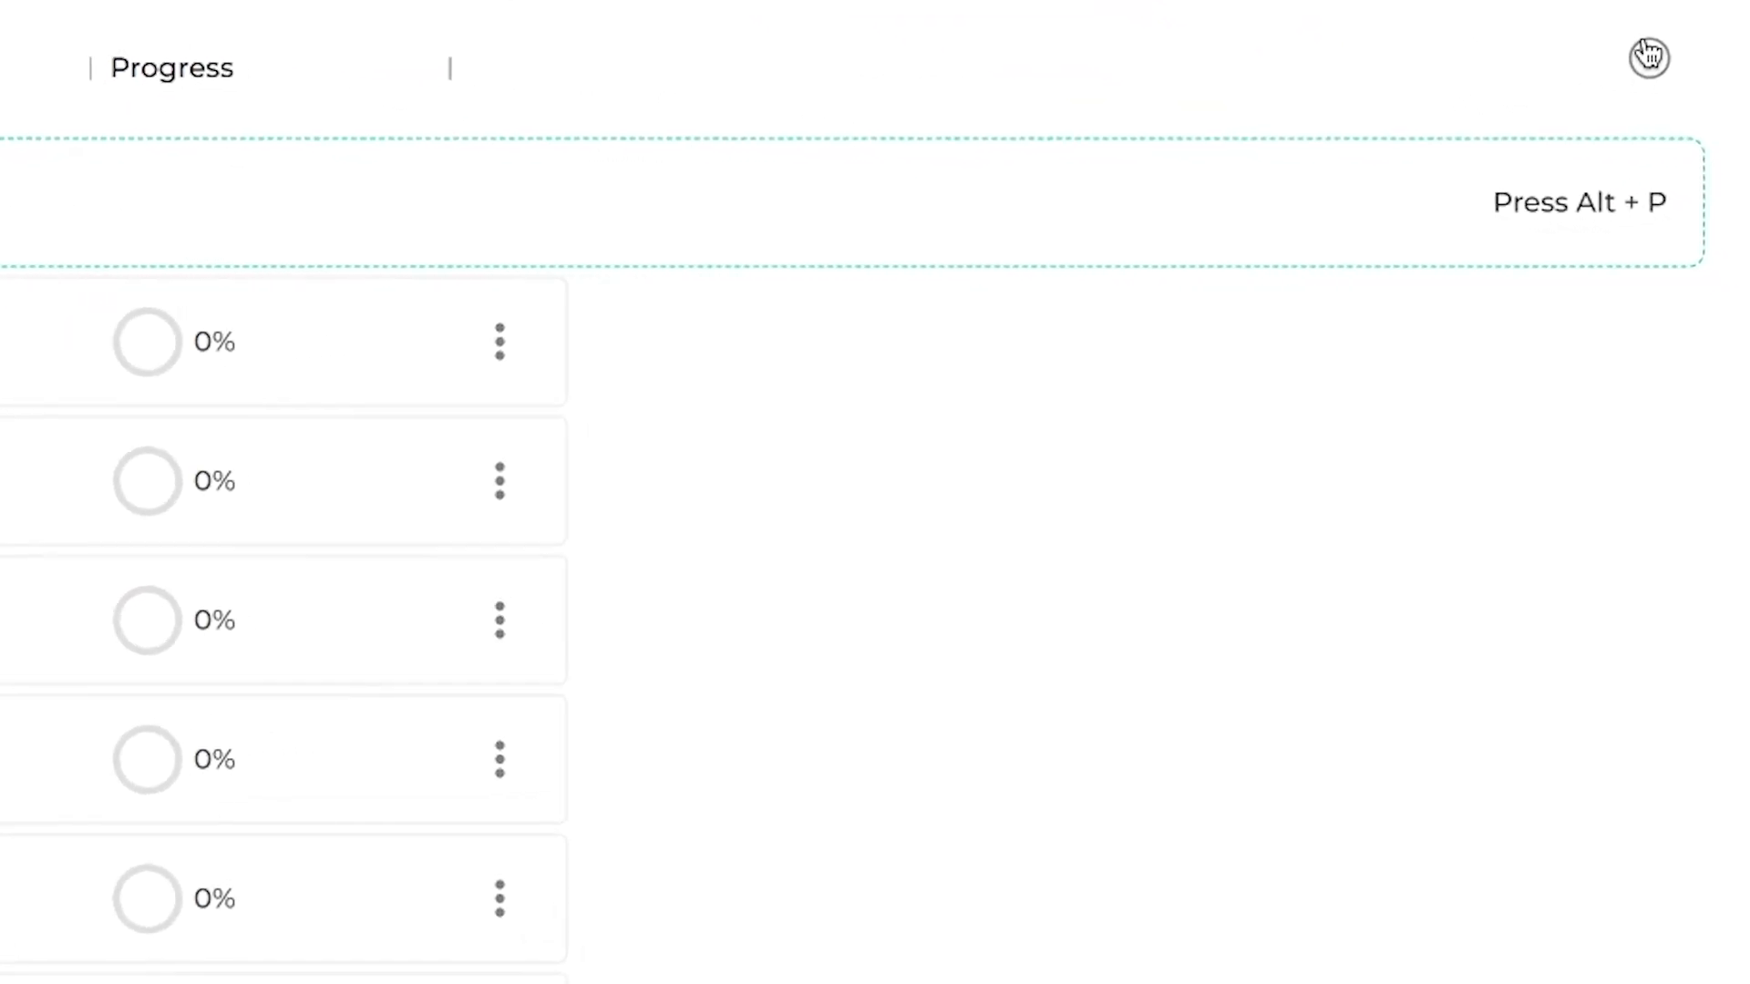
left_click(1648, 57)
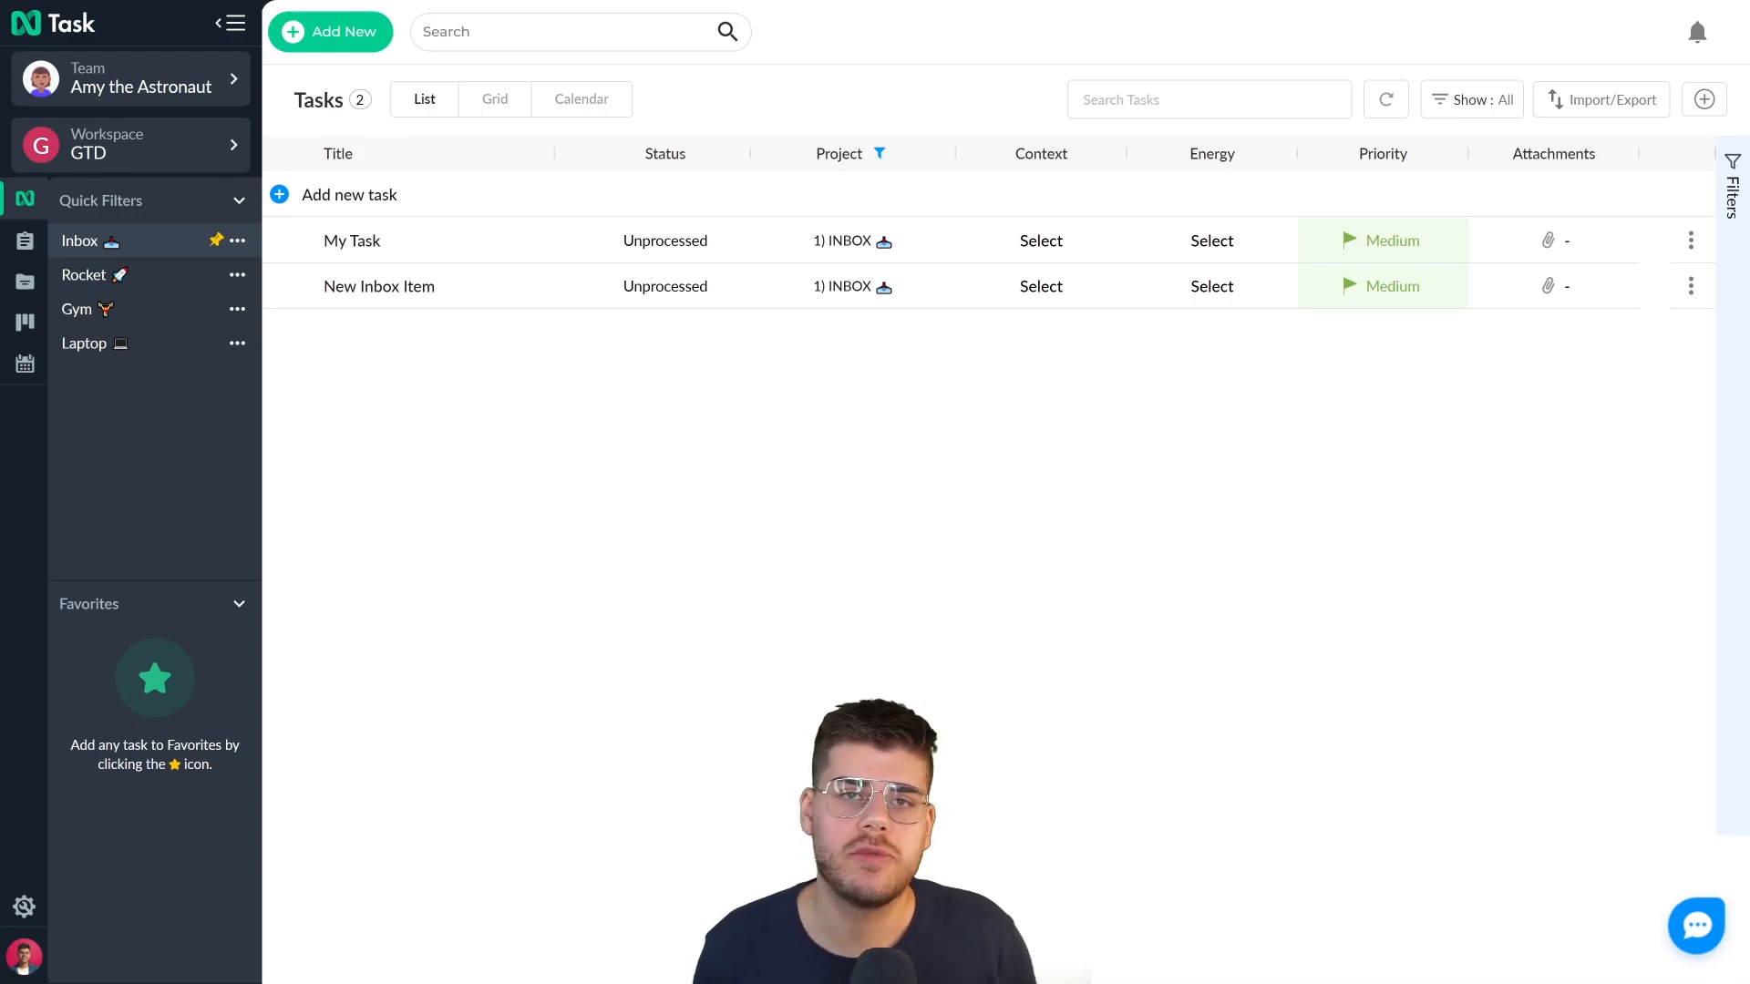
- Open the New Inbox Item task from the inbox and rename it Check Wings
left_click(480, 296)
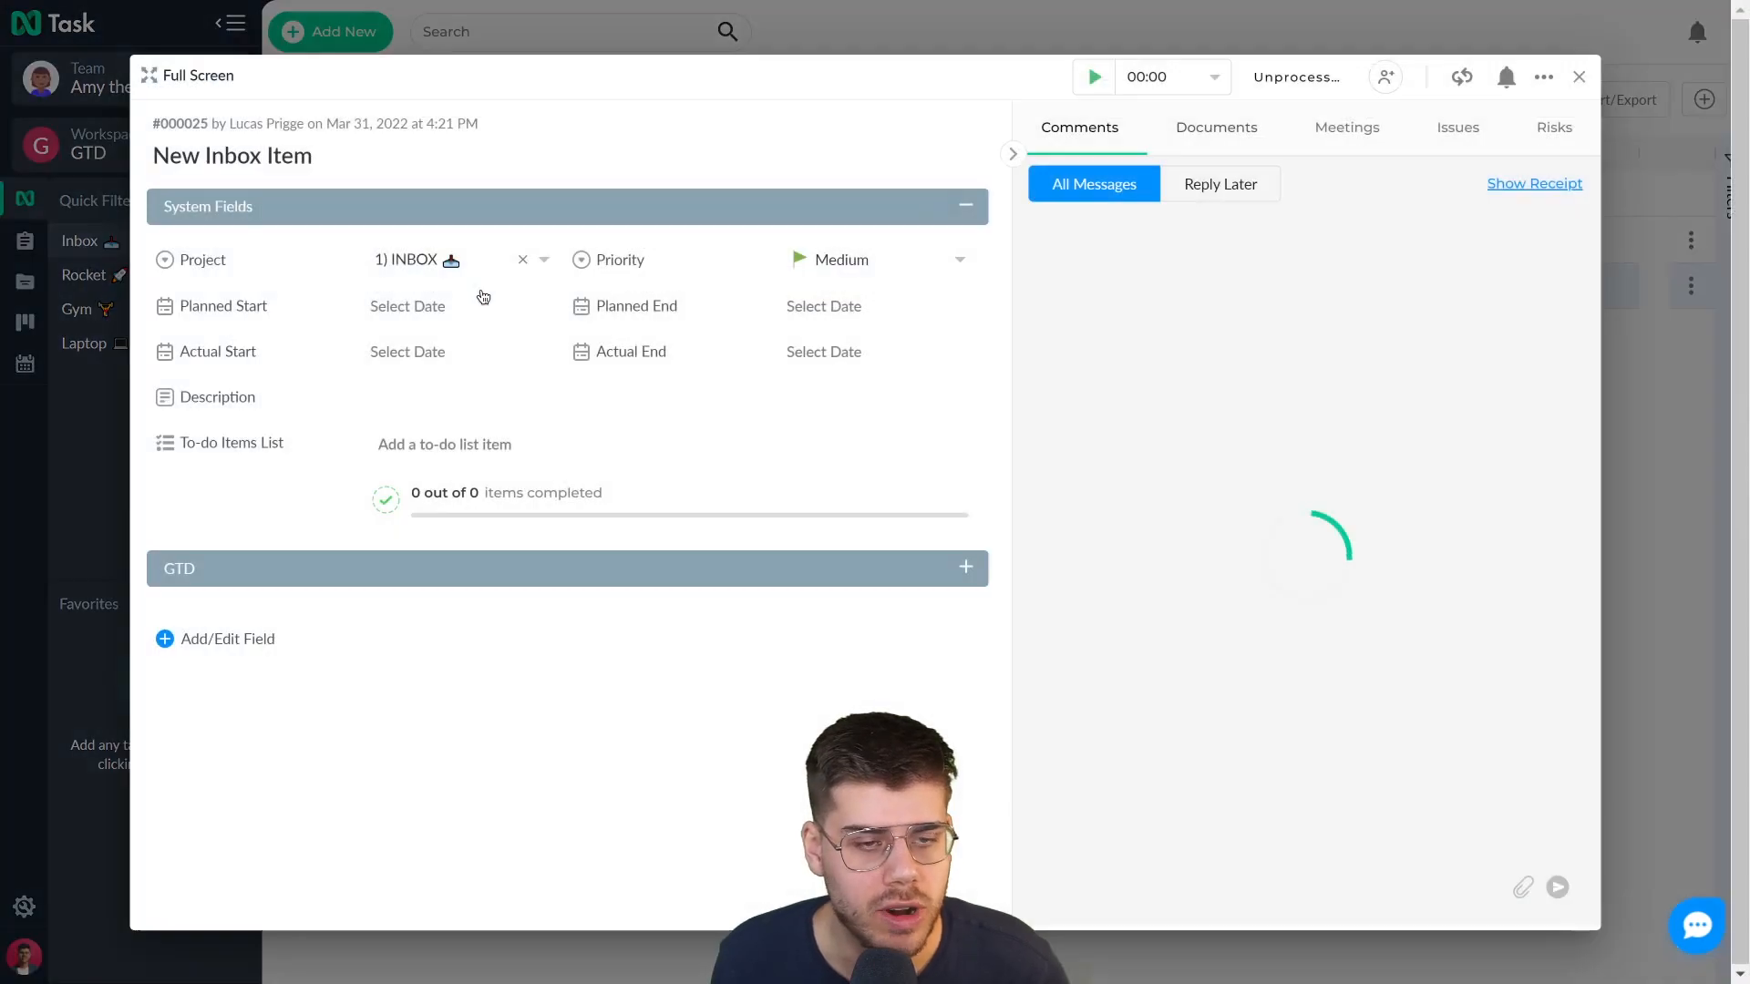
triple_click(327, 153)
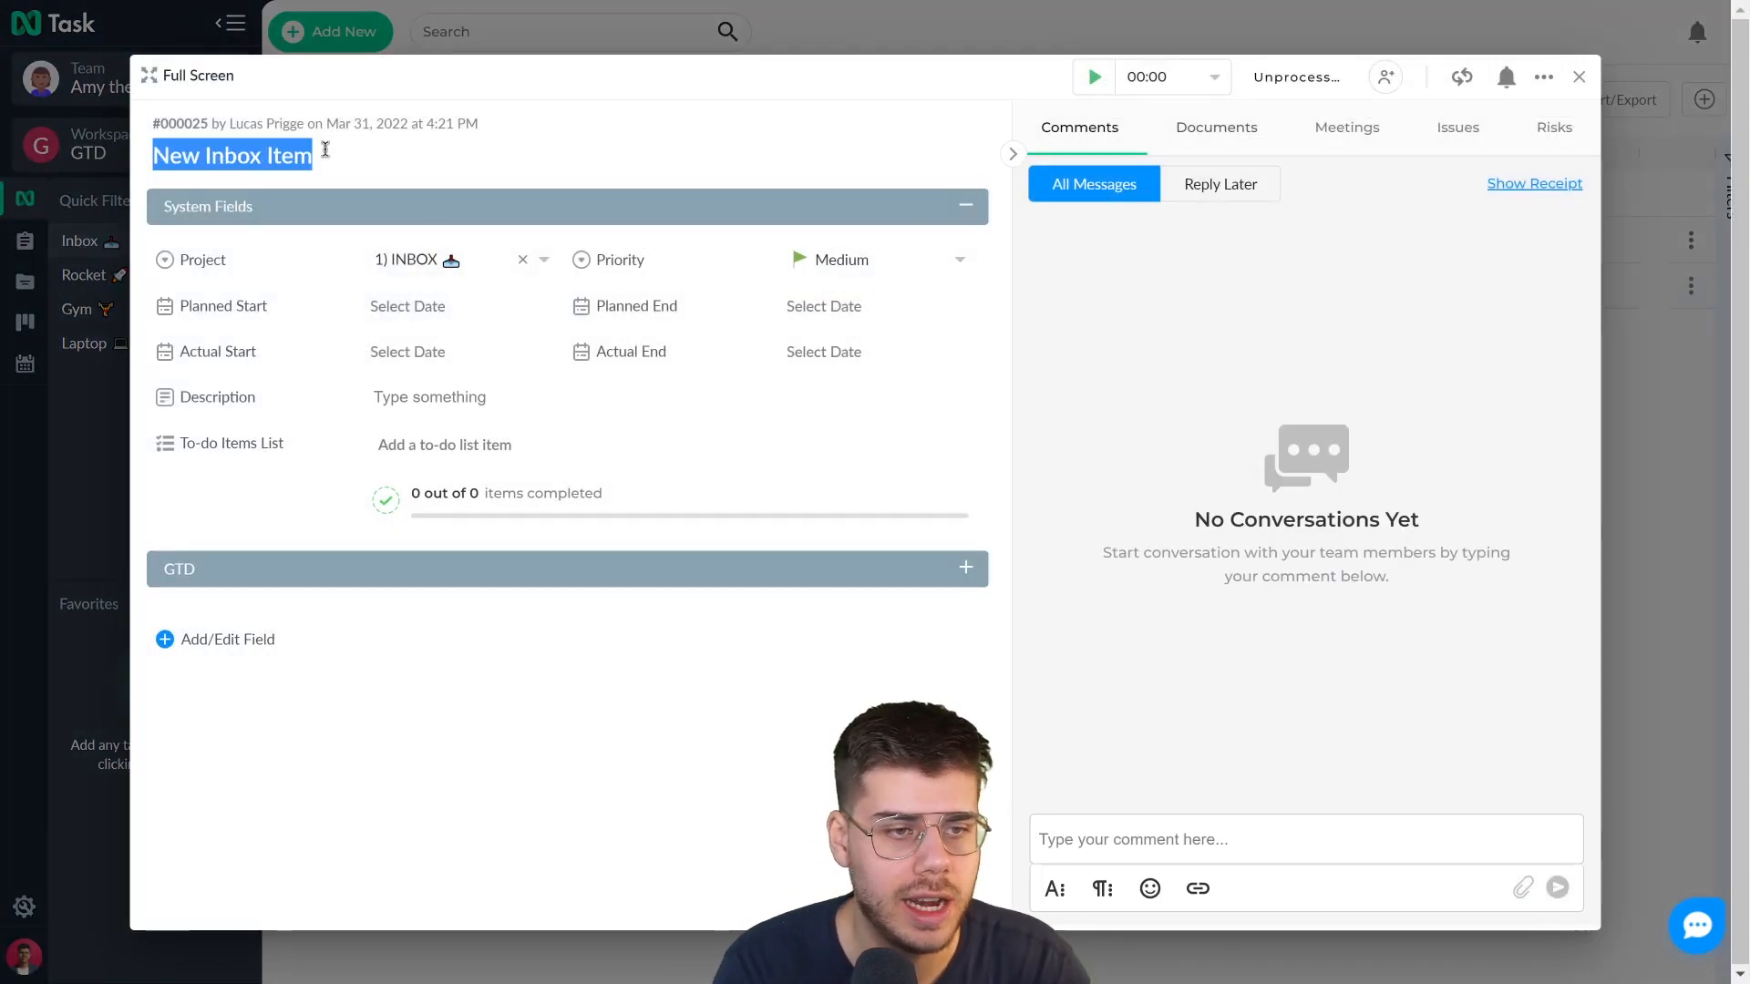
type("C")
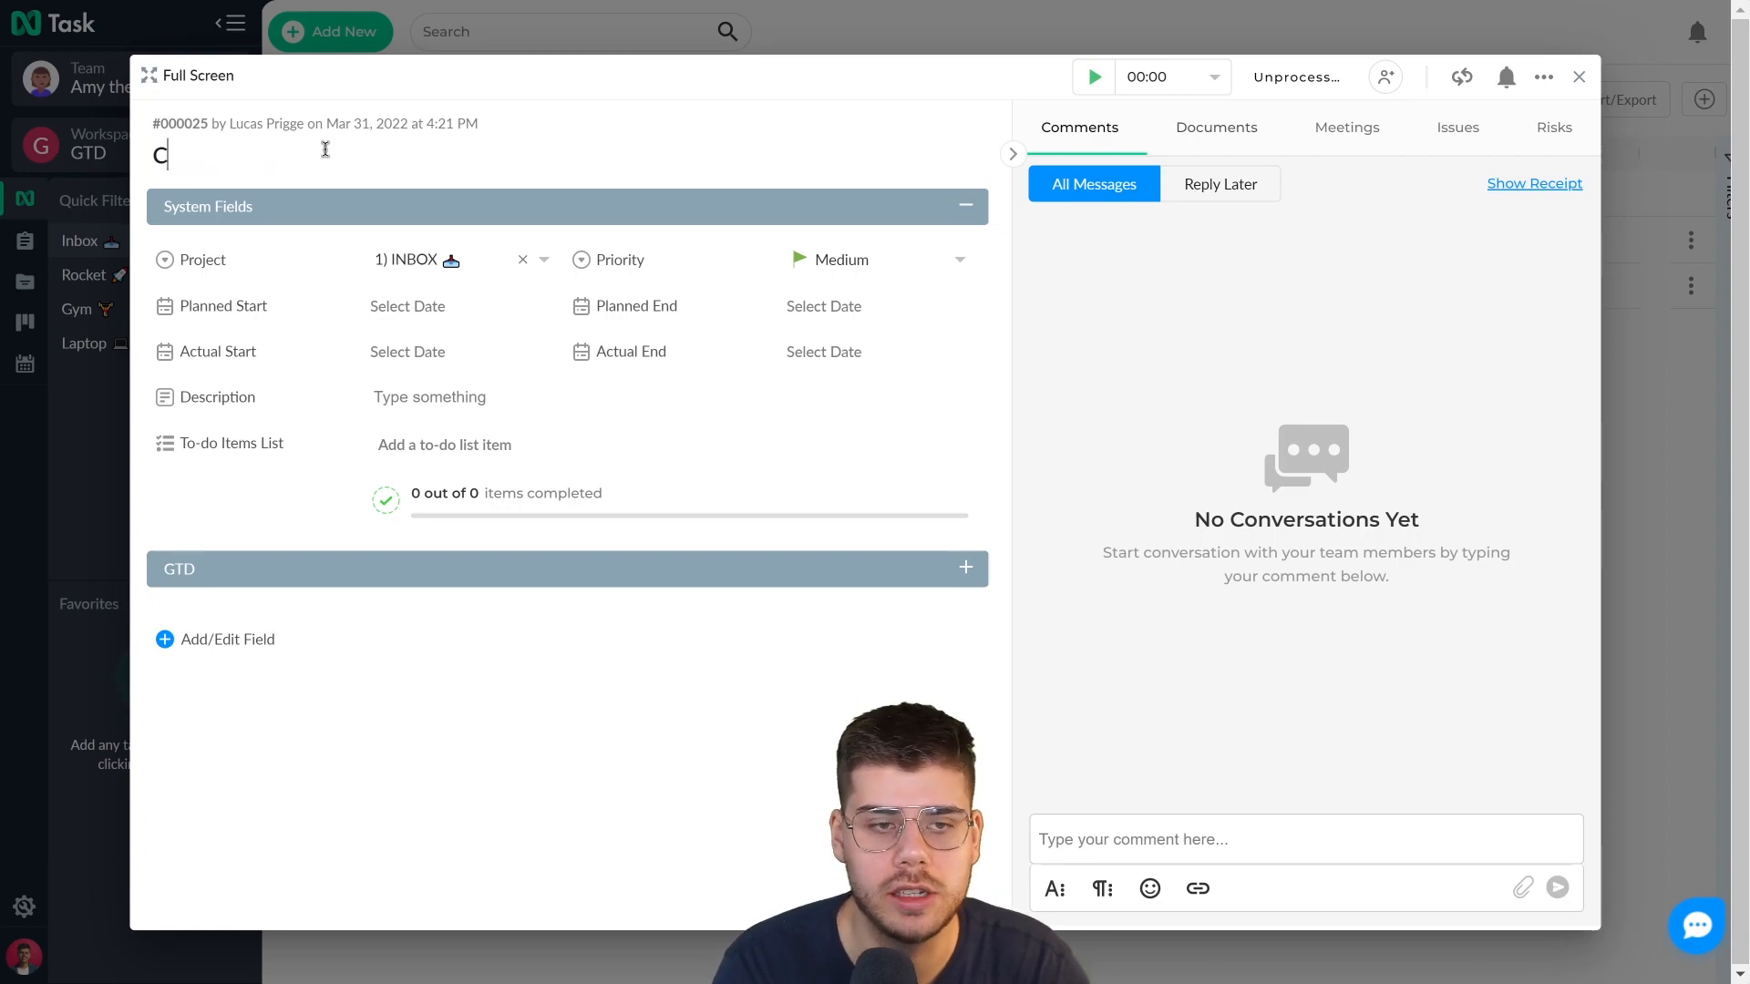
type("heck Wings")
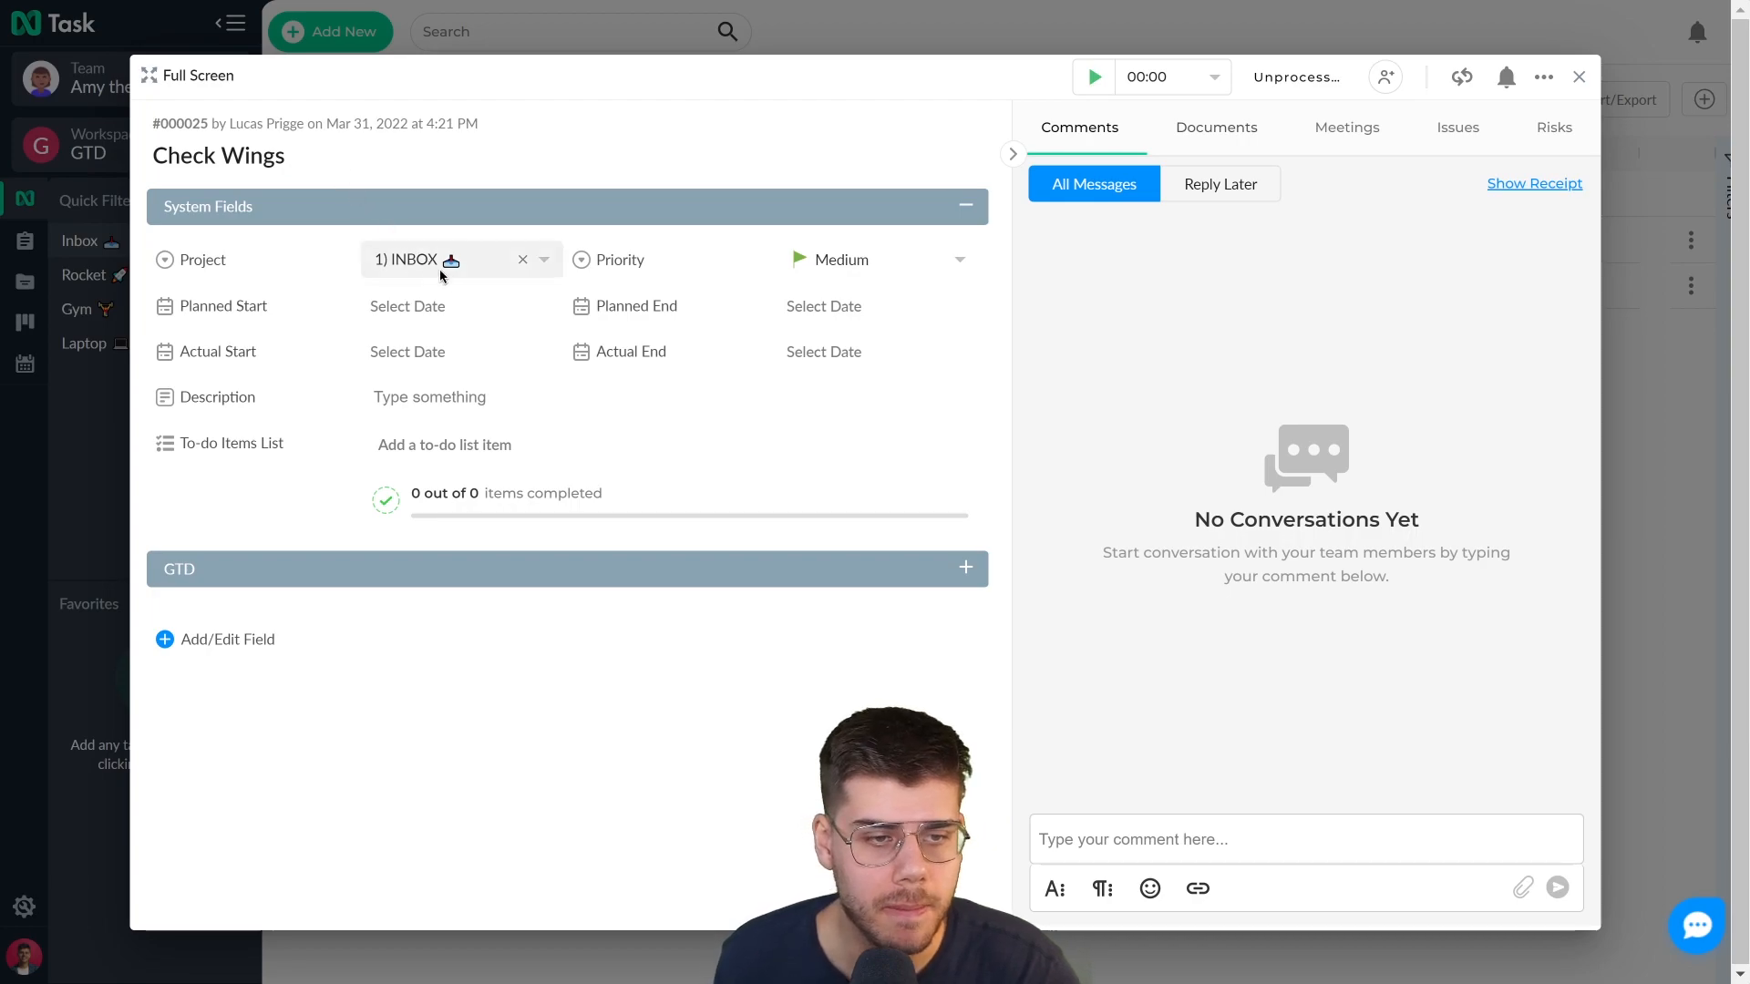
- Move the Check Wings task to the project 2c) Get Rocket ready for Launch
left_click(511, 262)
scroll(547, 354, "down", 1)
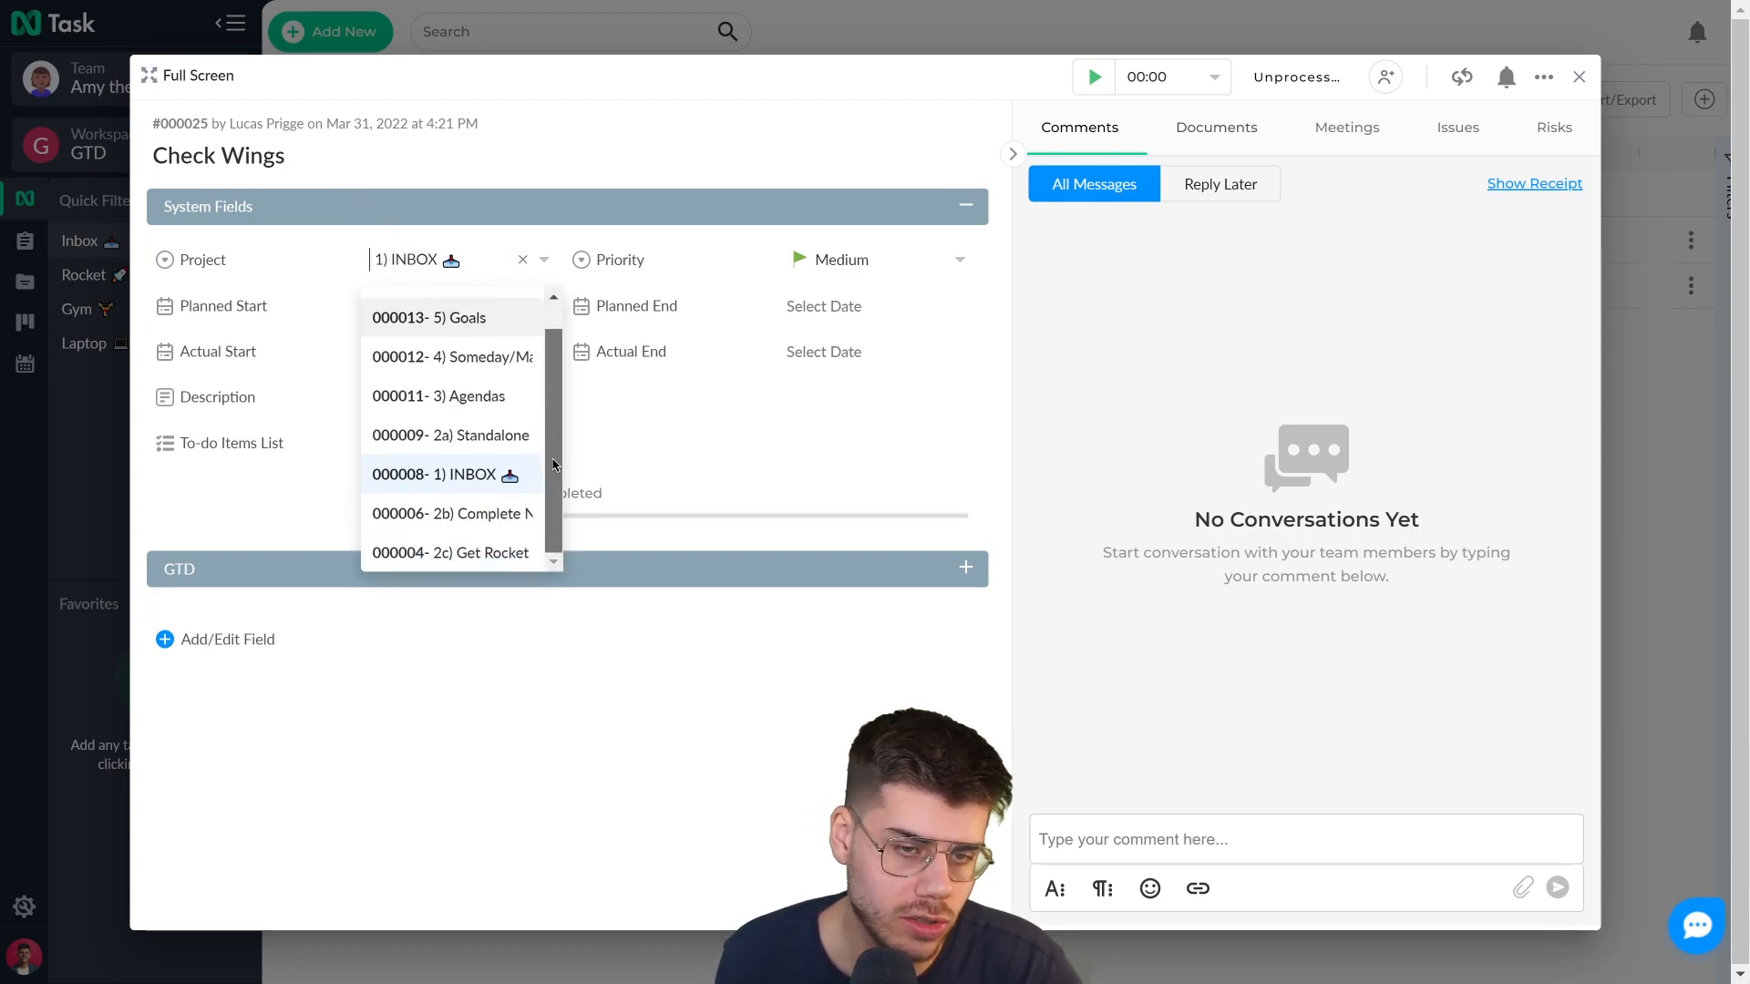
scroll(556, 437, "up", 1)
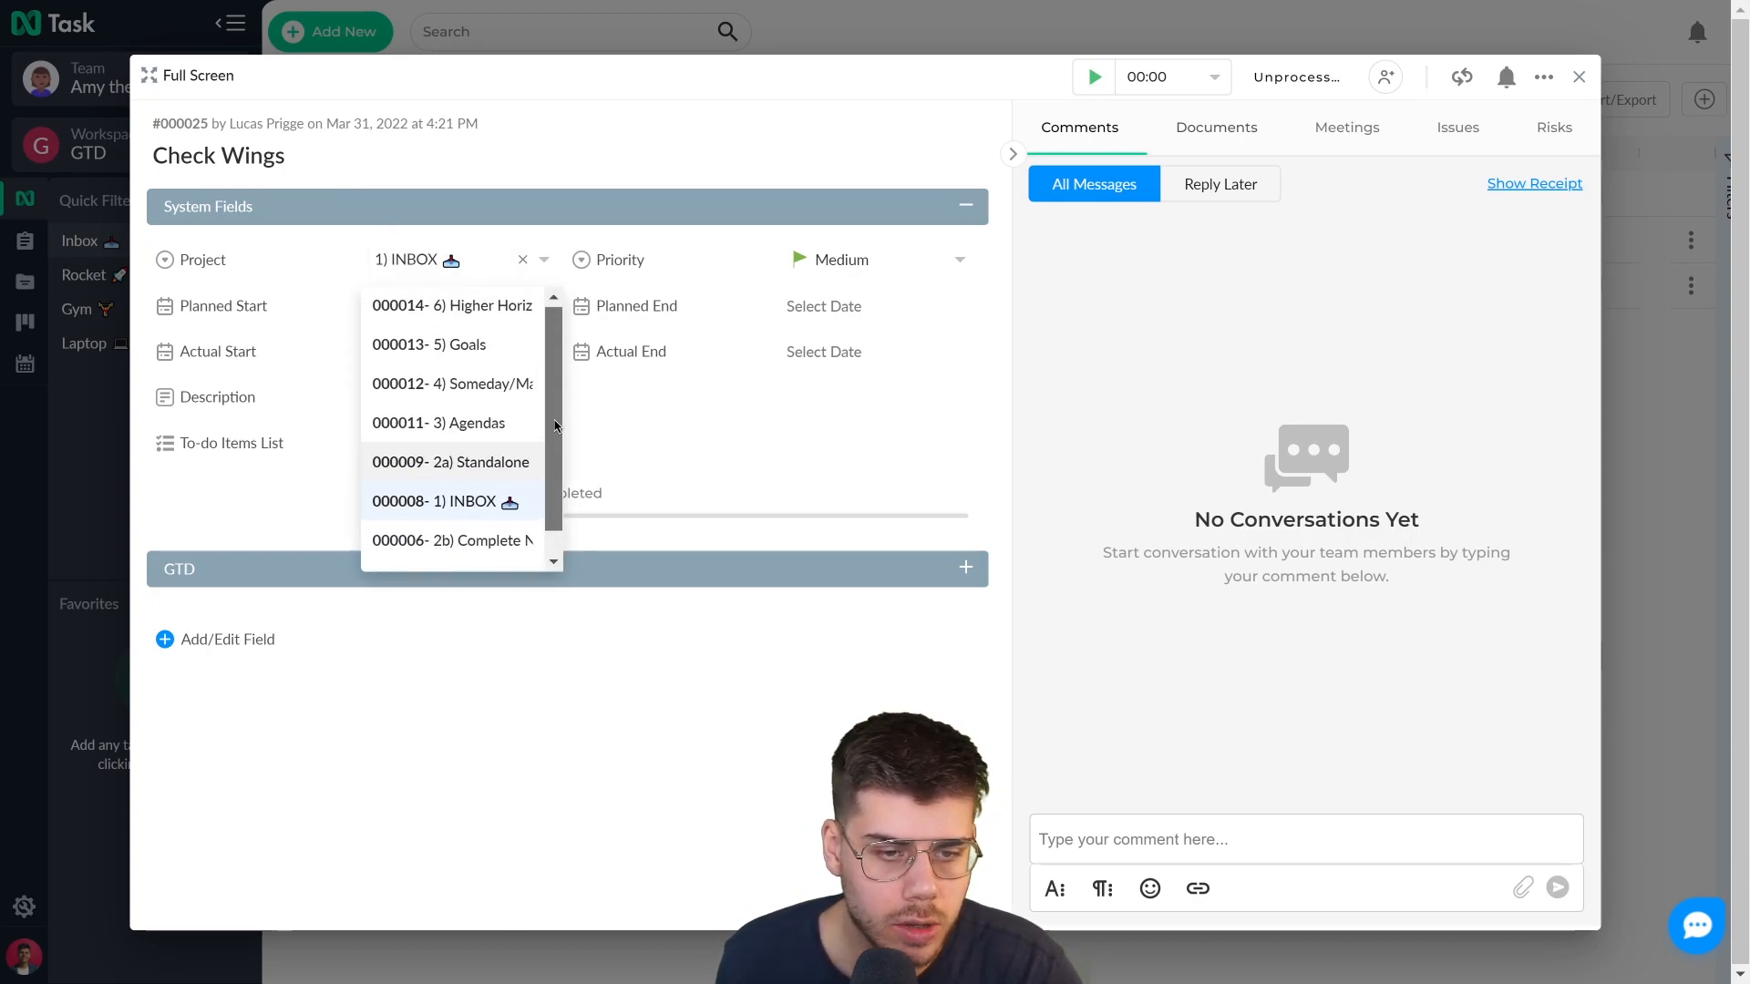
scroll(547, 419, "down", 1)
left_click(469, 564)
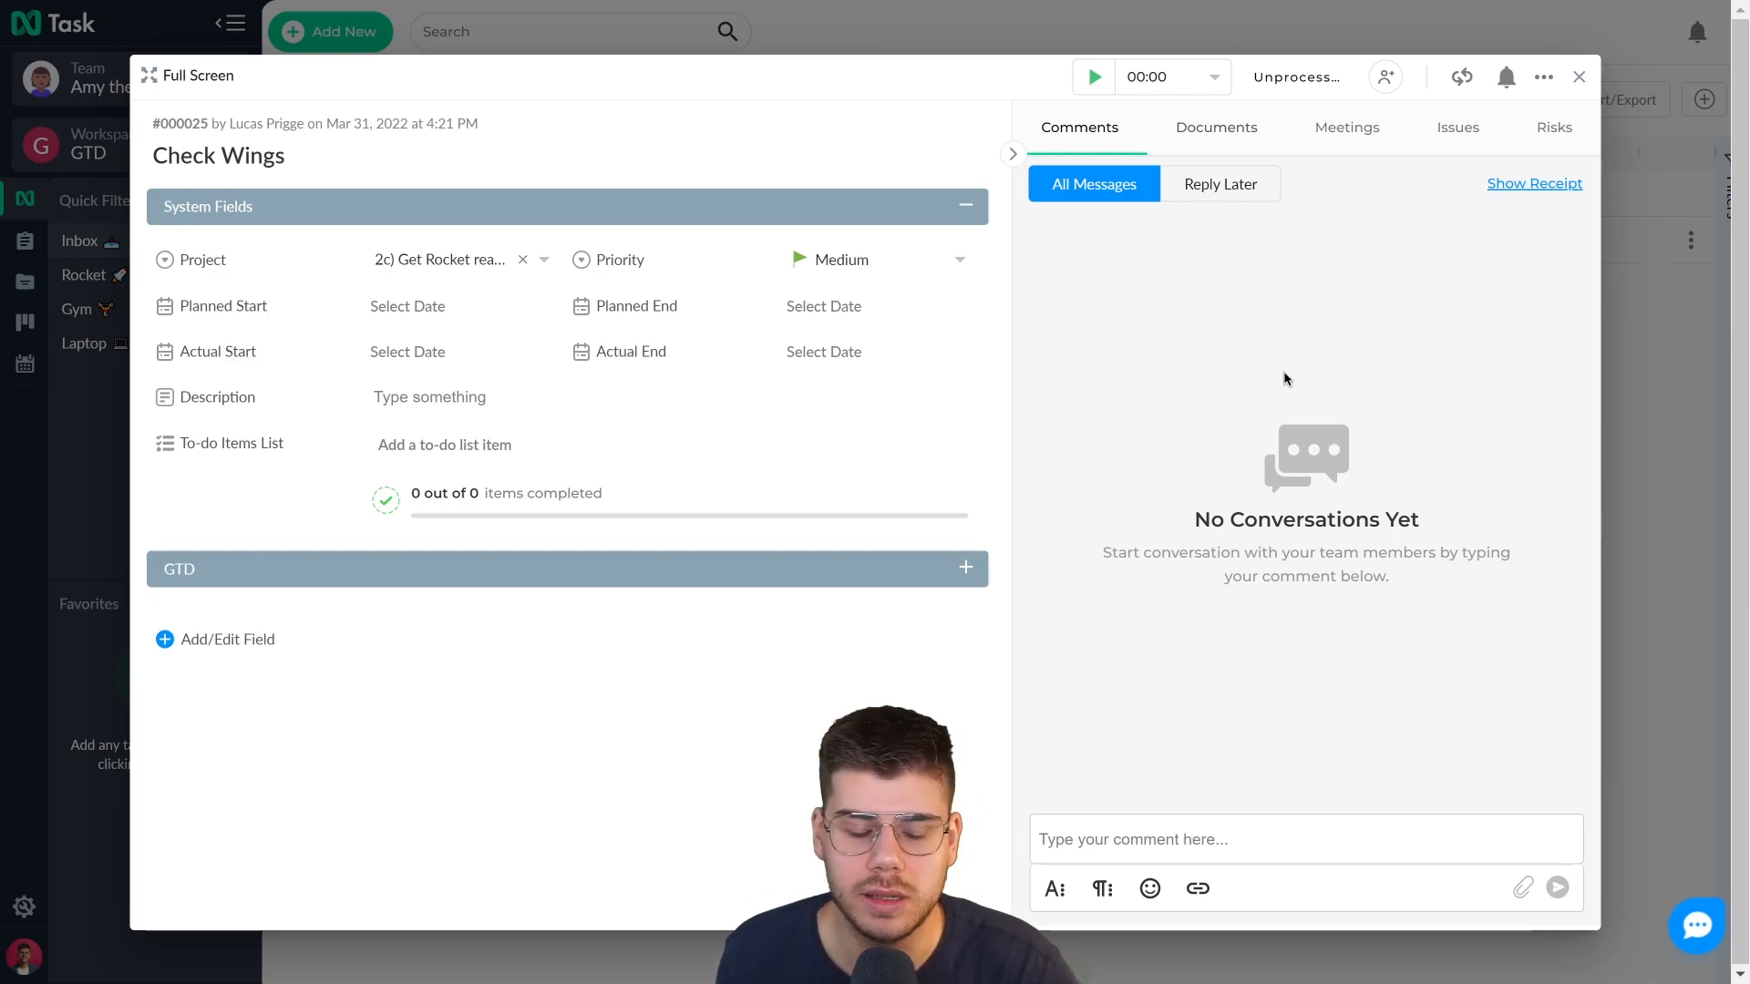
- Expand the task's GTD section and set its Context to Rocket and its Energy to High
left_click(405, 567)
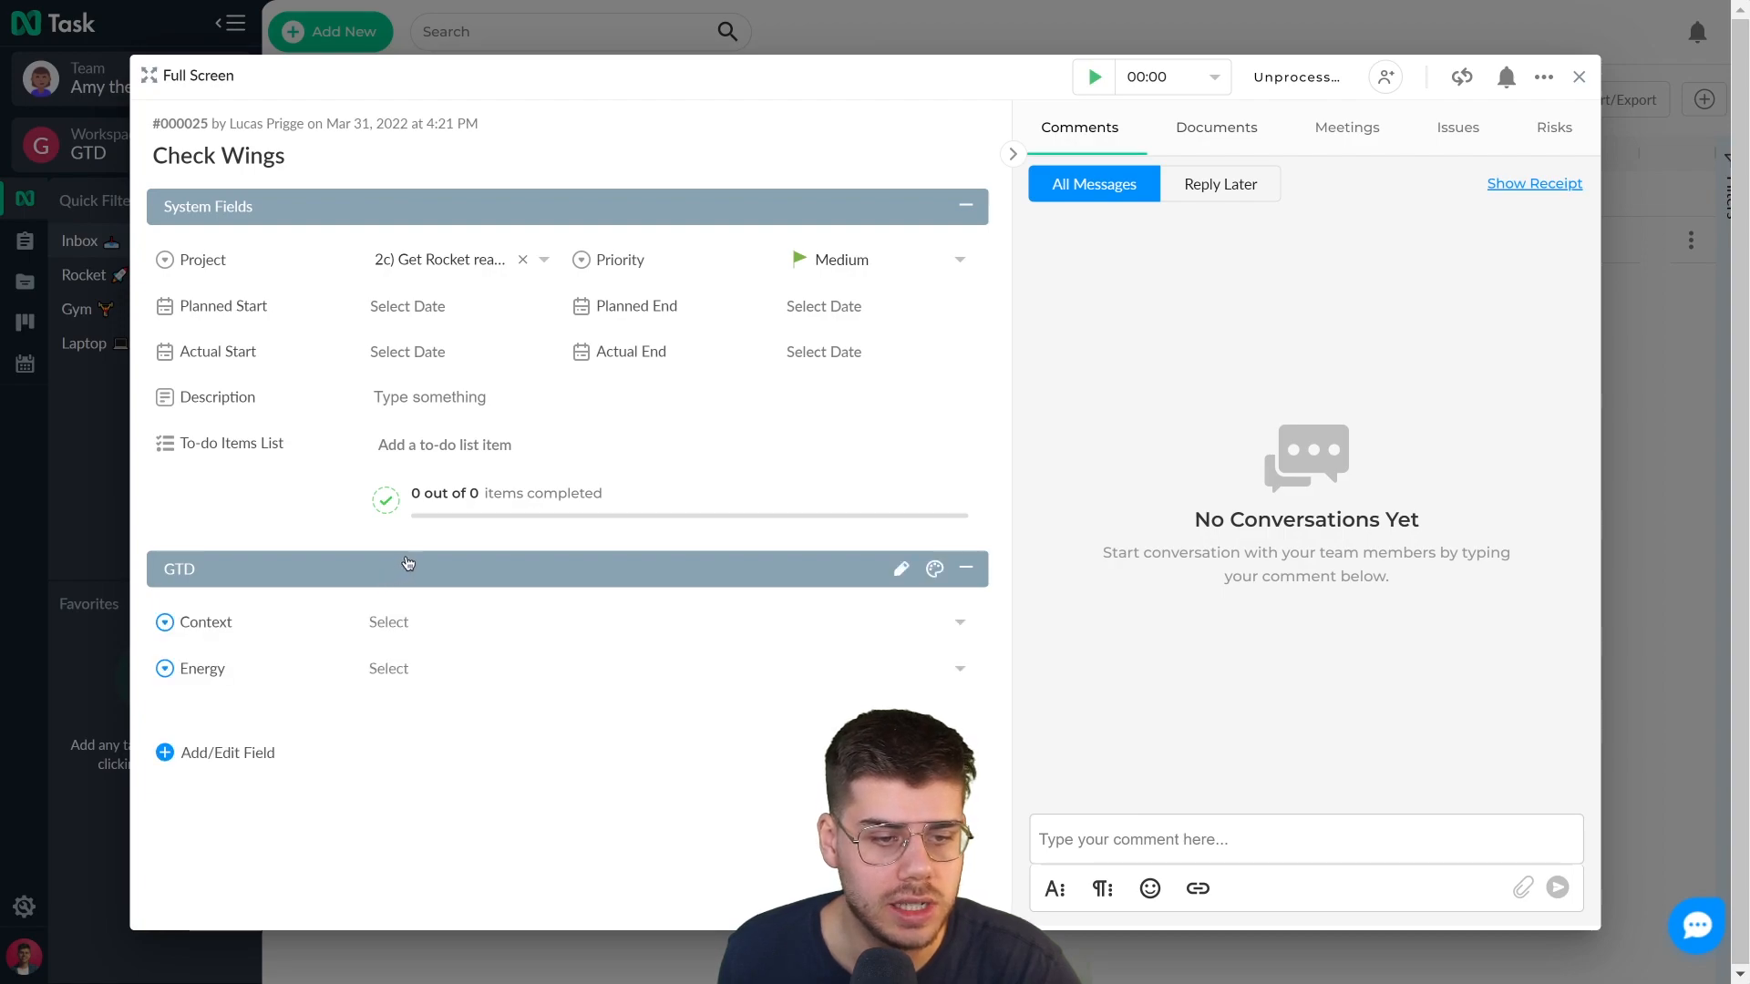
left_click(461, 617)
left_click(469, 778)
left_click(486, 660)
left_click(462, 813)
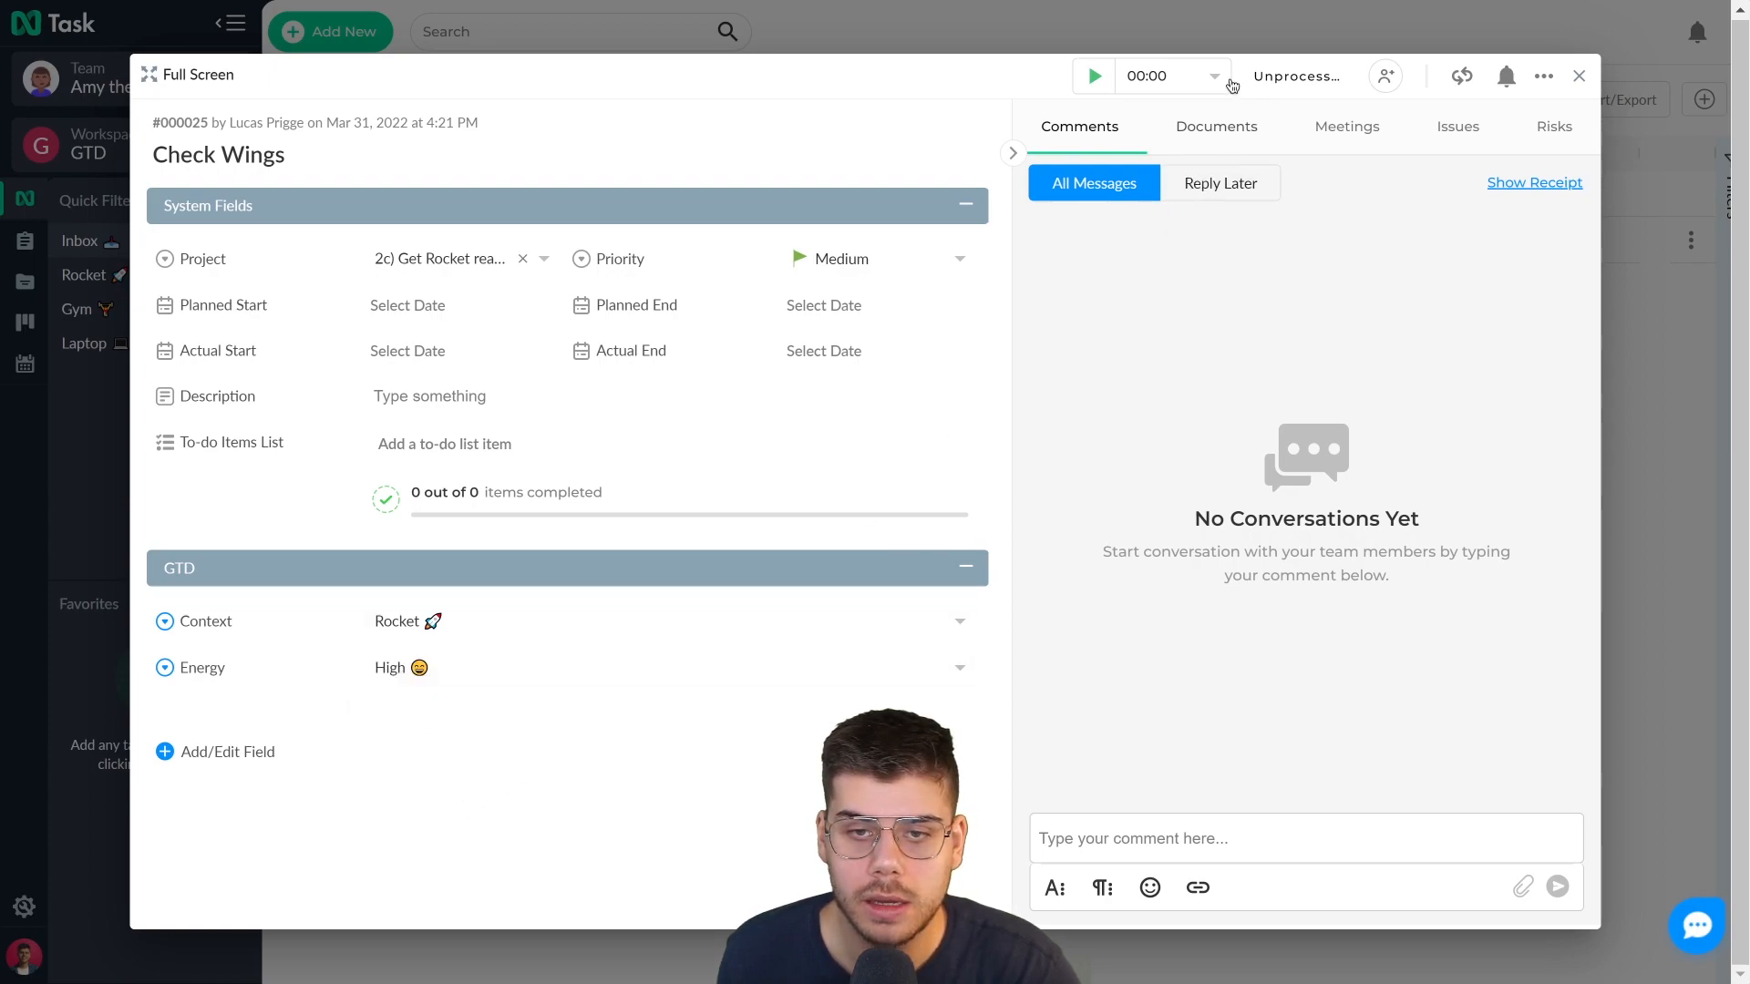
- Set the task's estimated time to 0 hours and 25 minutes and save it
left_click(1161, 79)
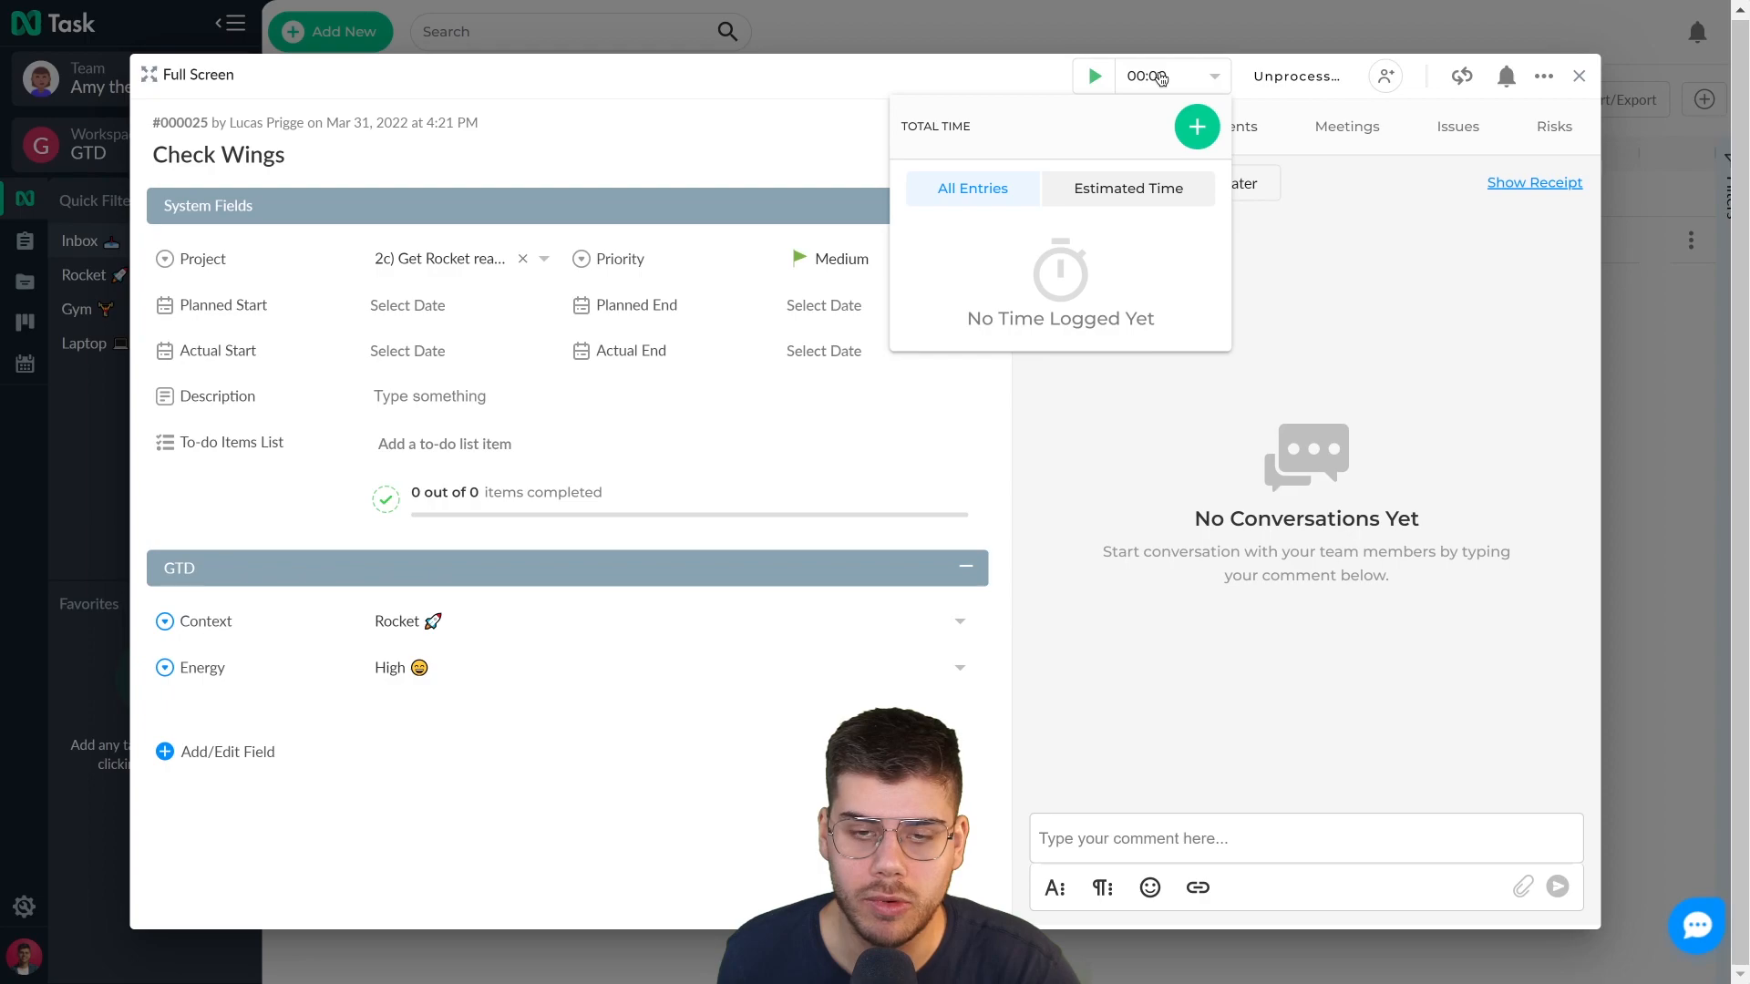
left_click(1124, 187)
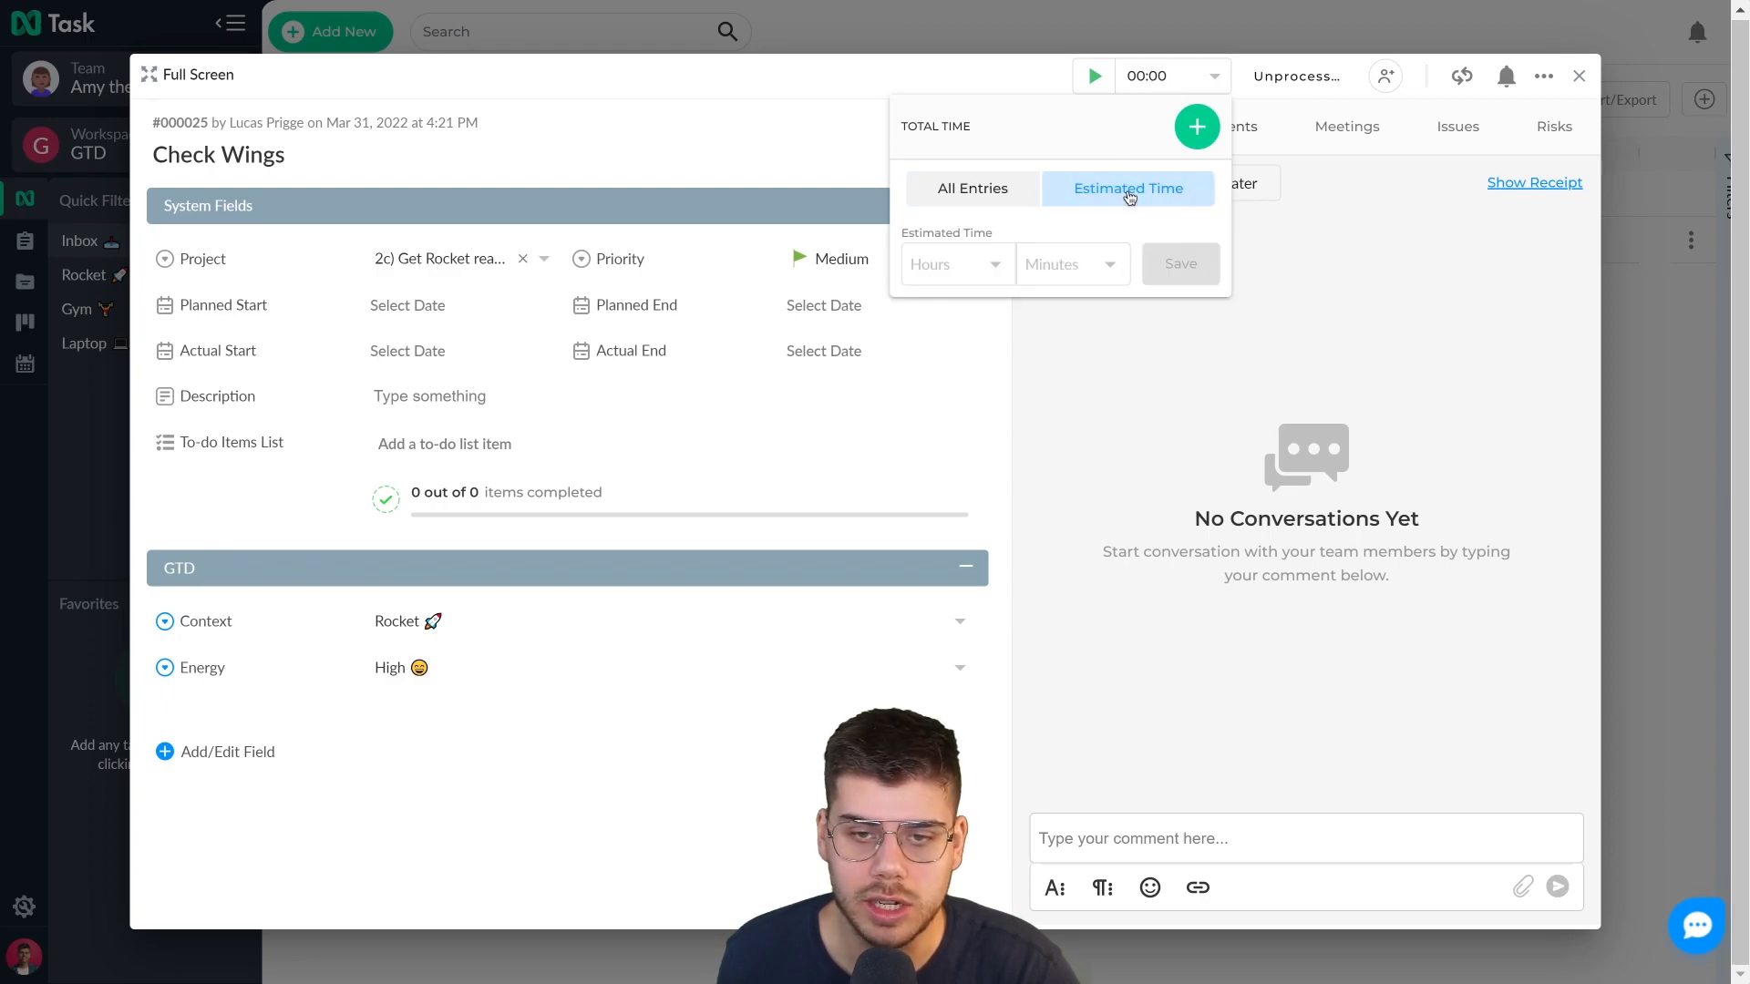
left_click(954, 259)
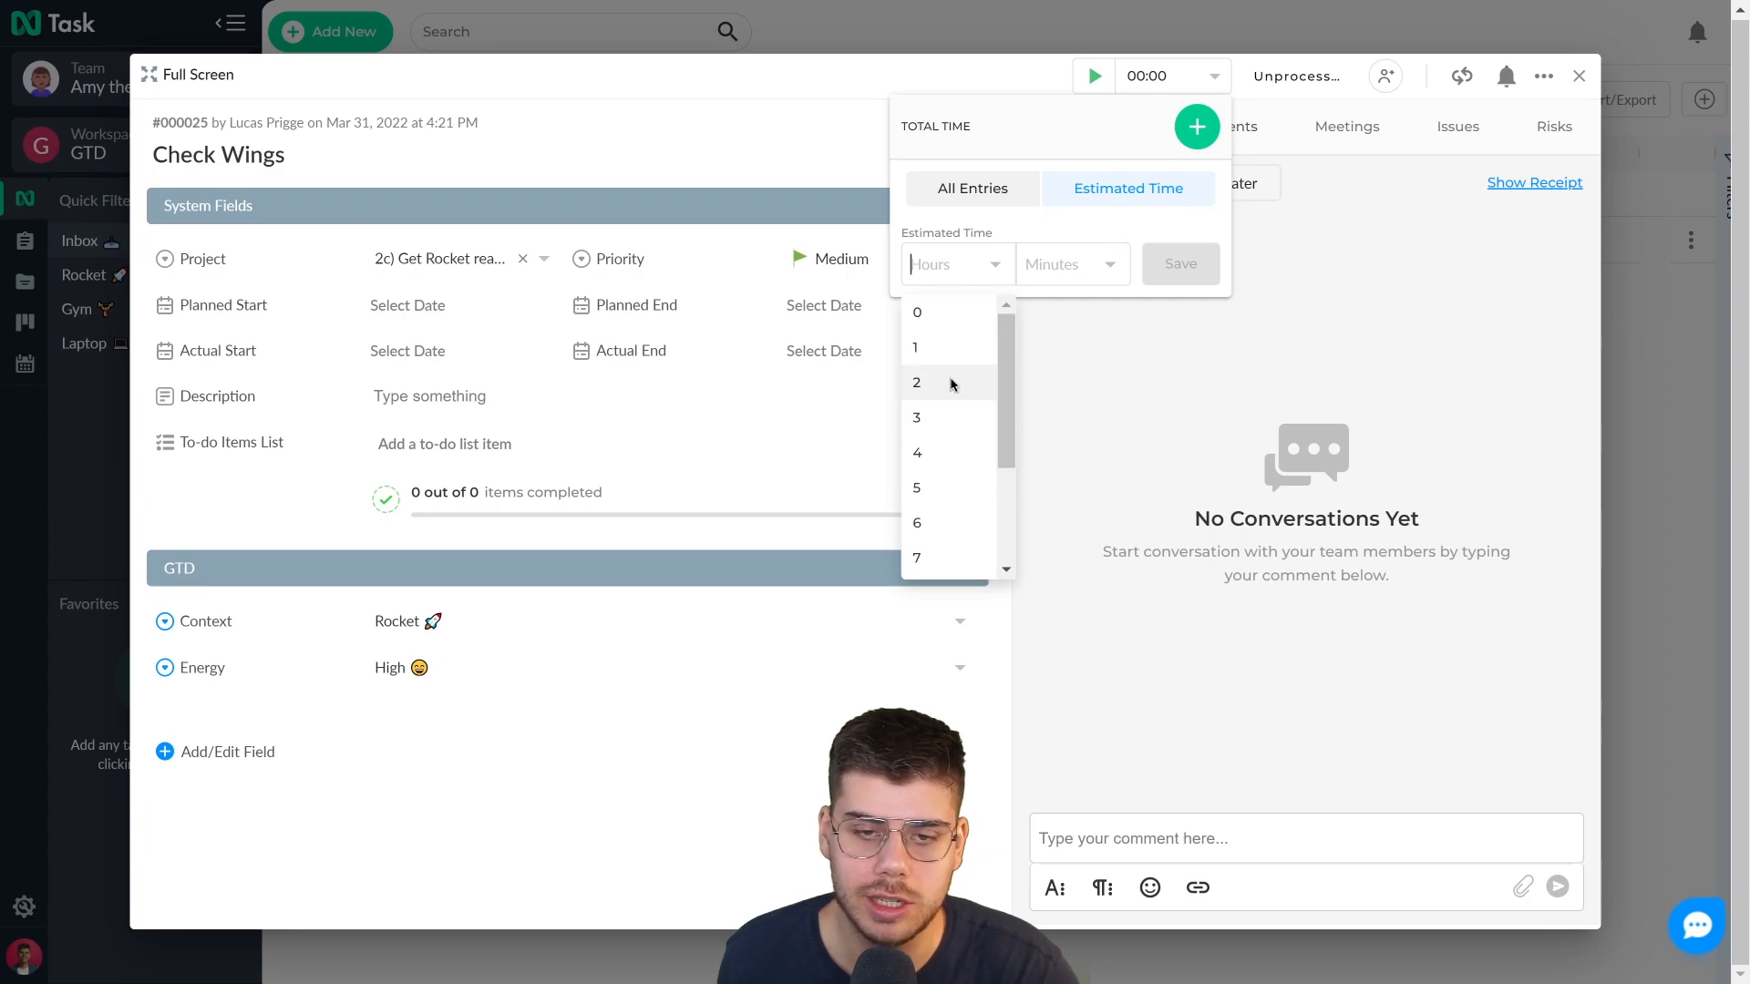
left_click(949, 322)
type("2")
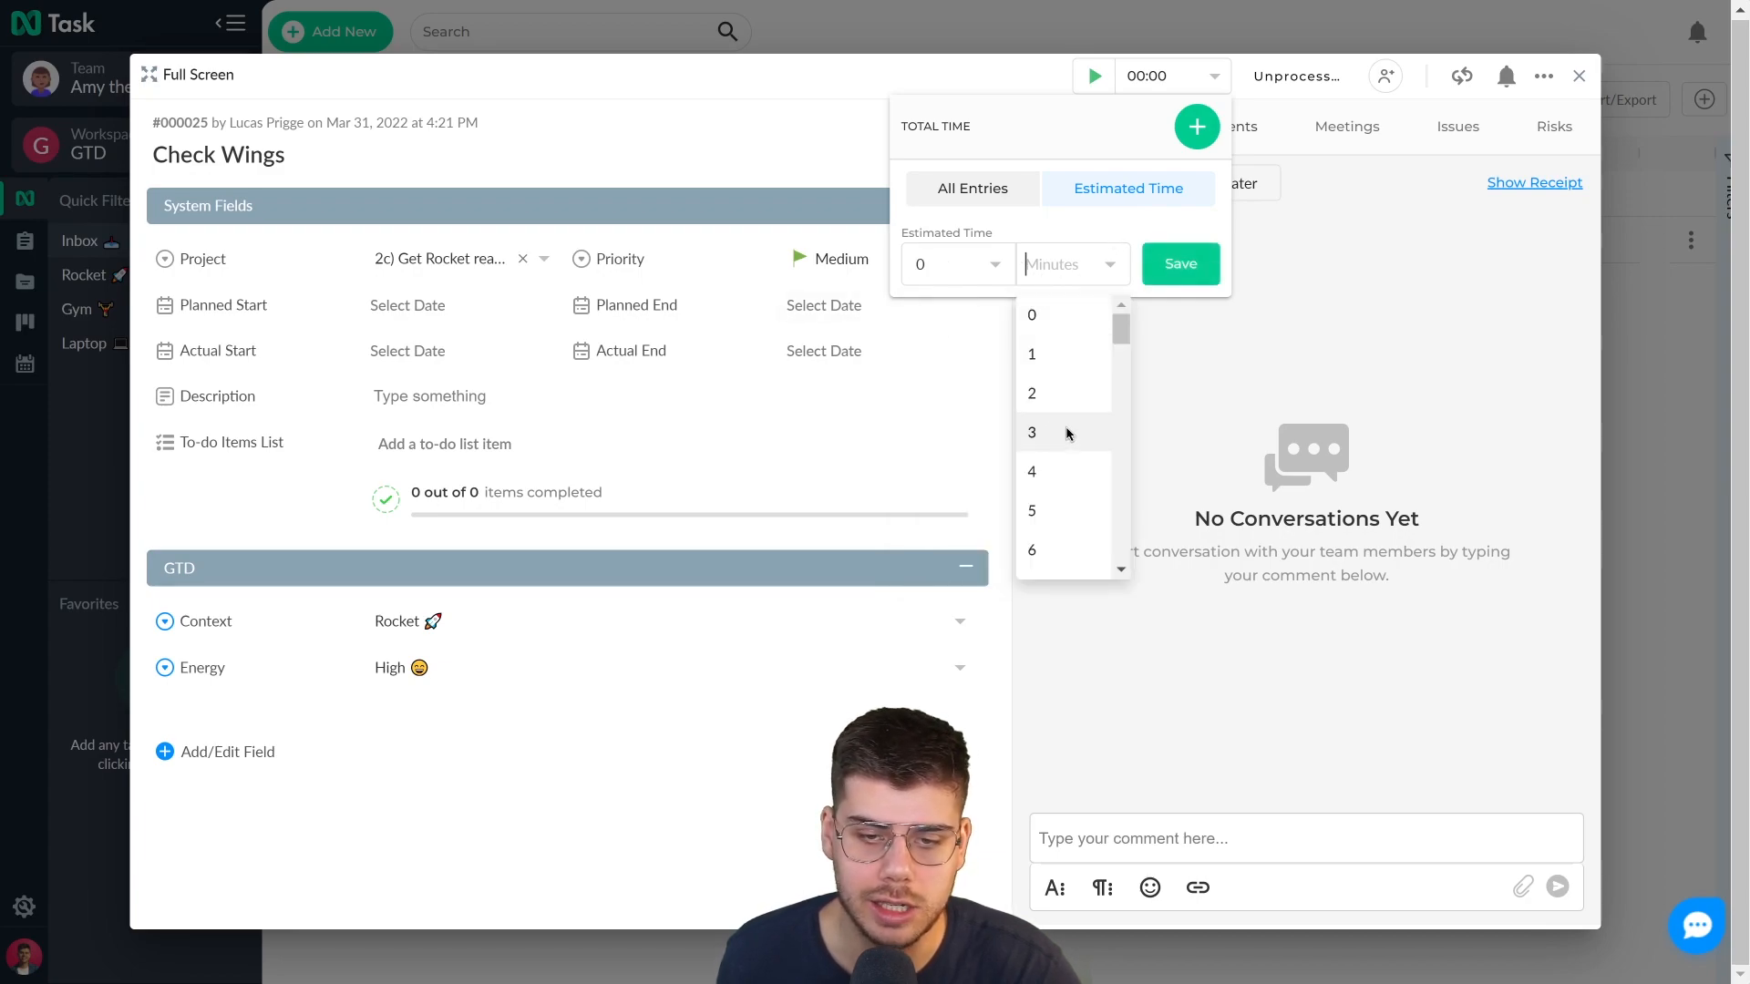
type("5")
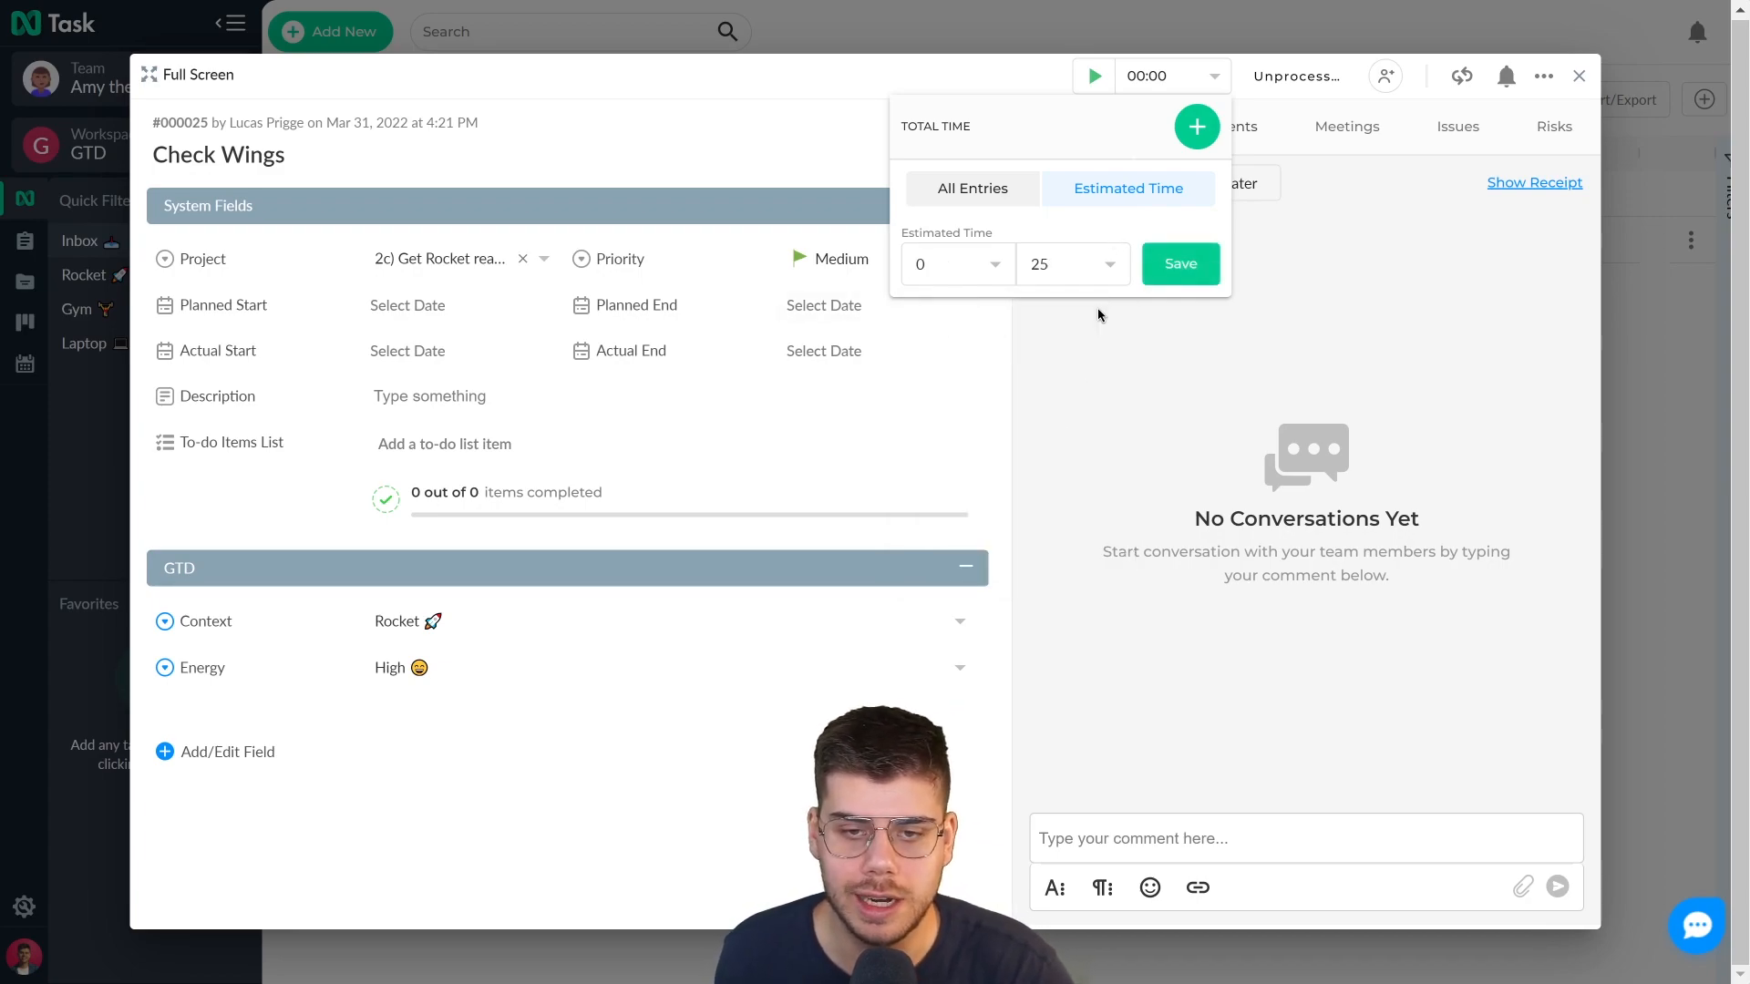
left_click(1191, 263)
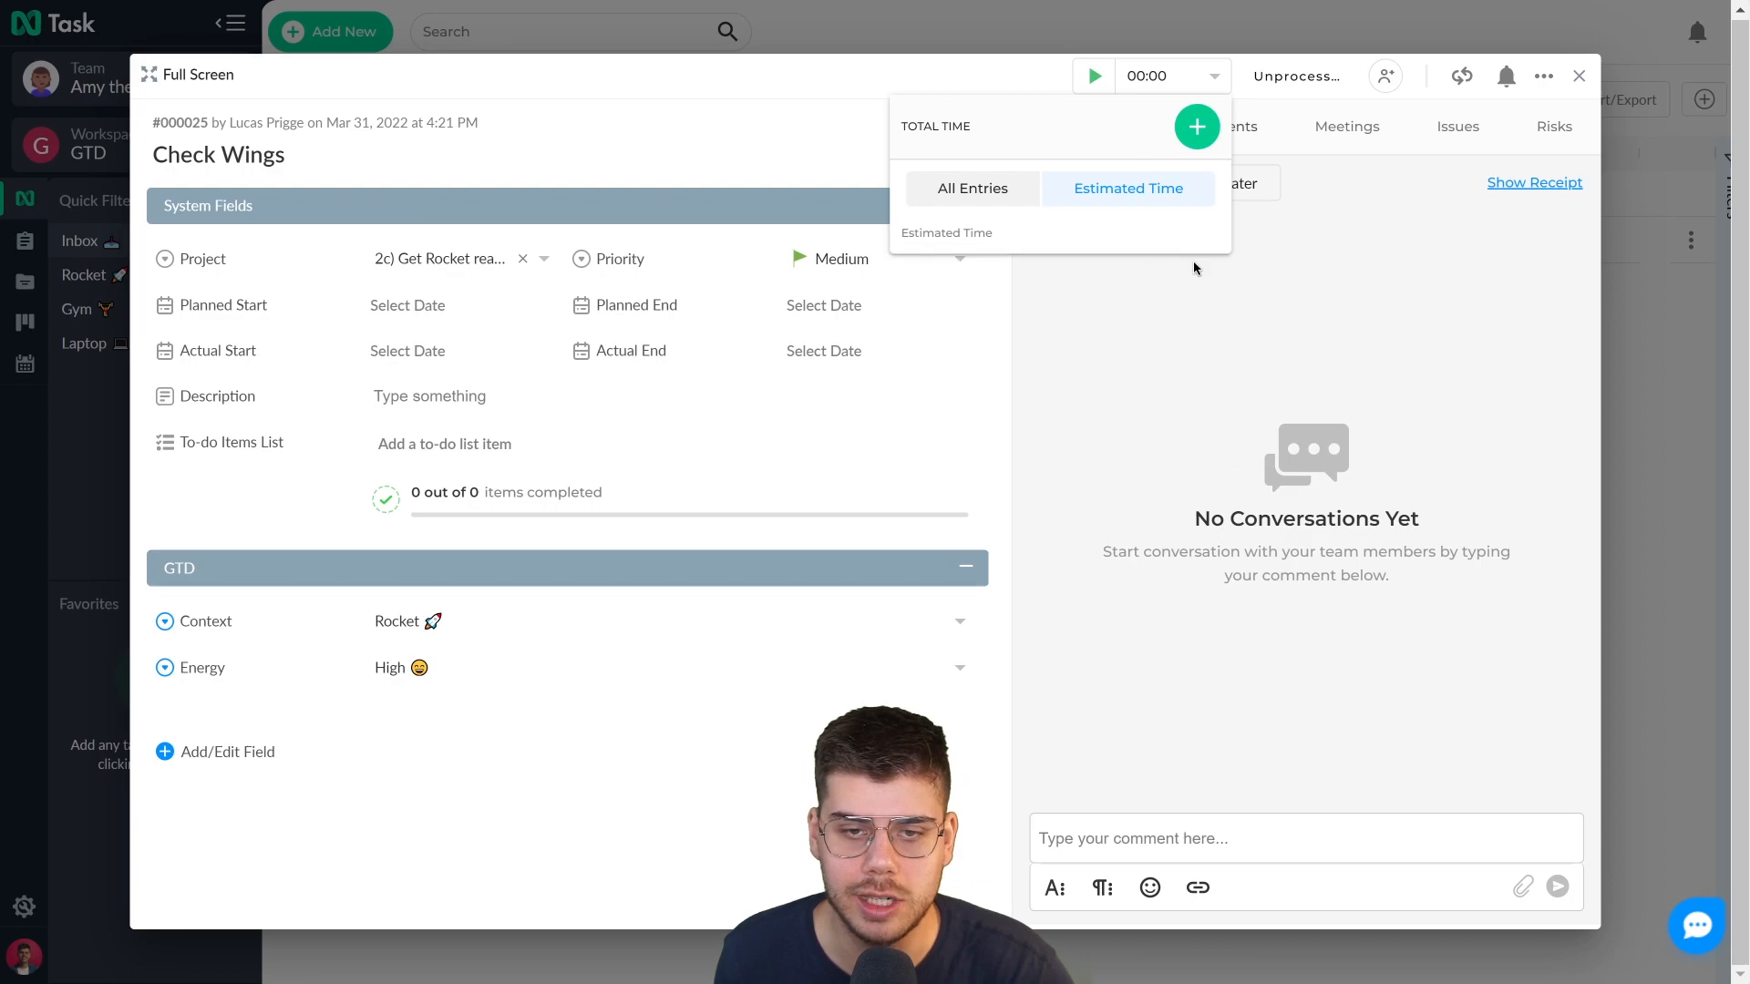
- Try tracking time on the Check Wings task by starting its timer and stopping it after a few seconds
left_click(1096, 76)
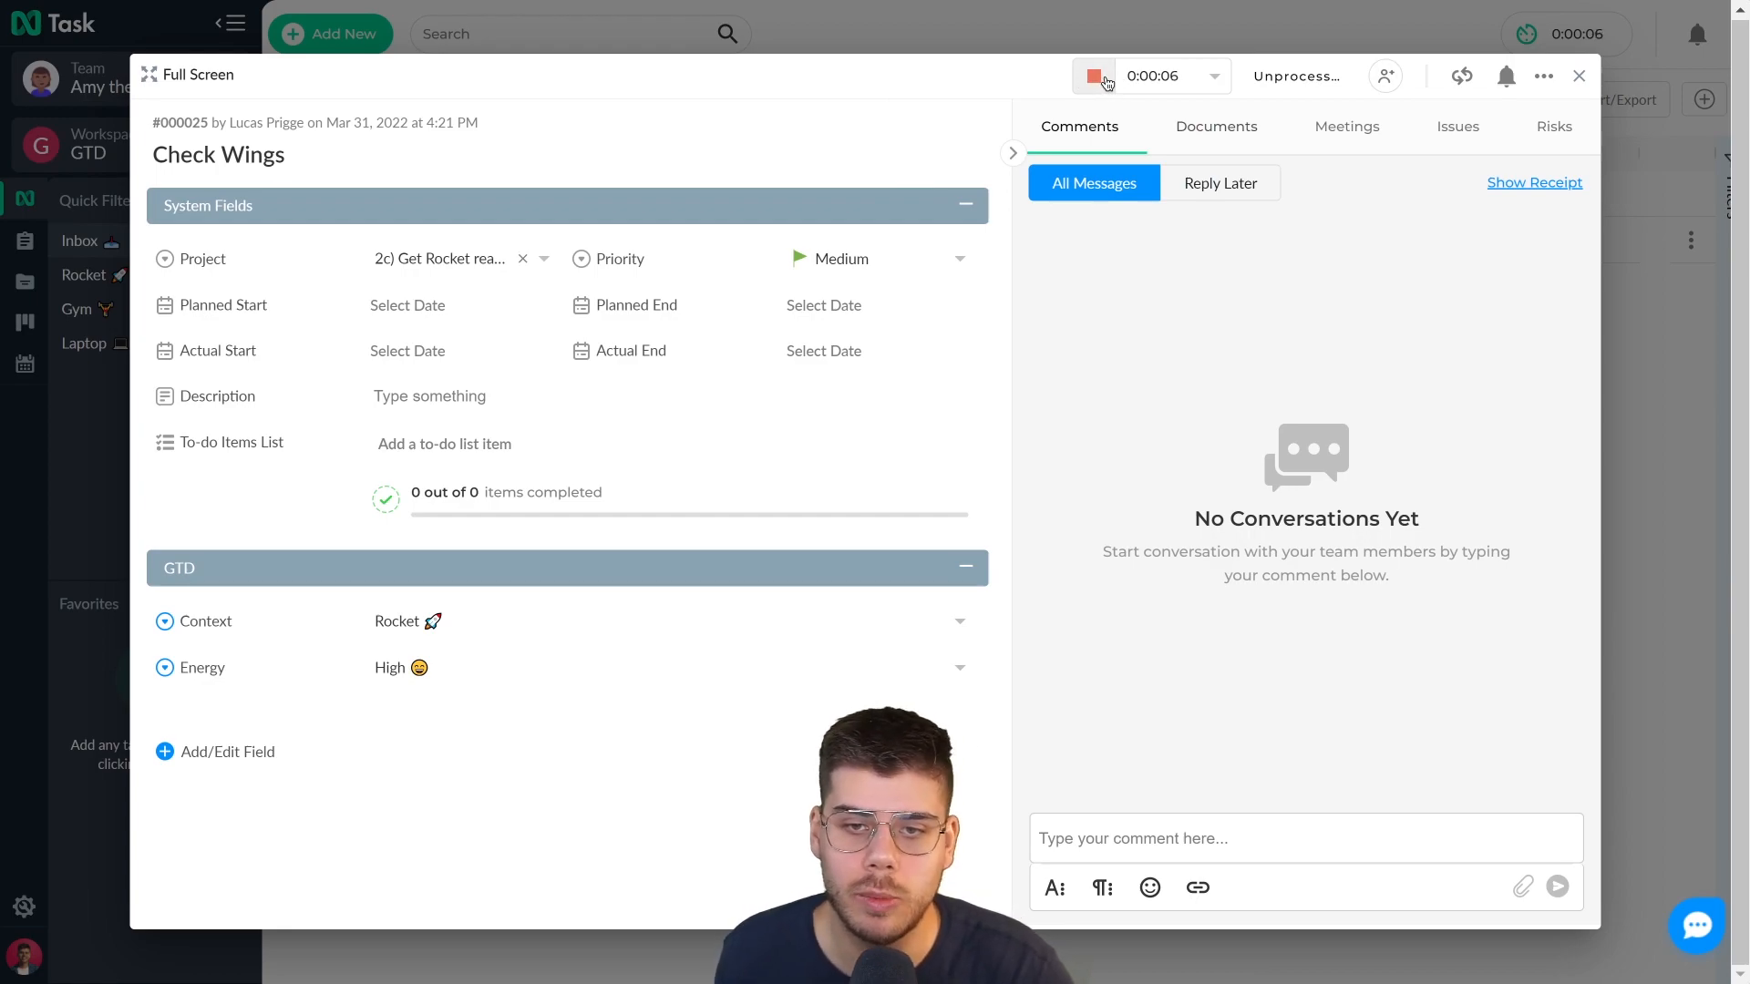
left_click(1104, 81)
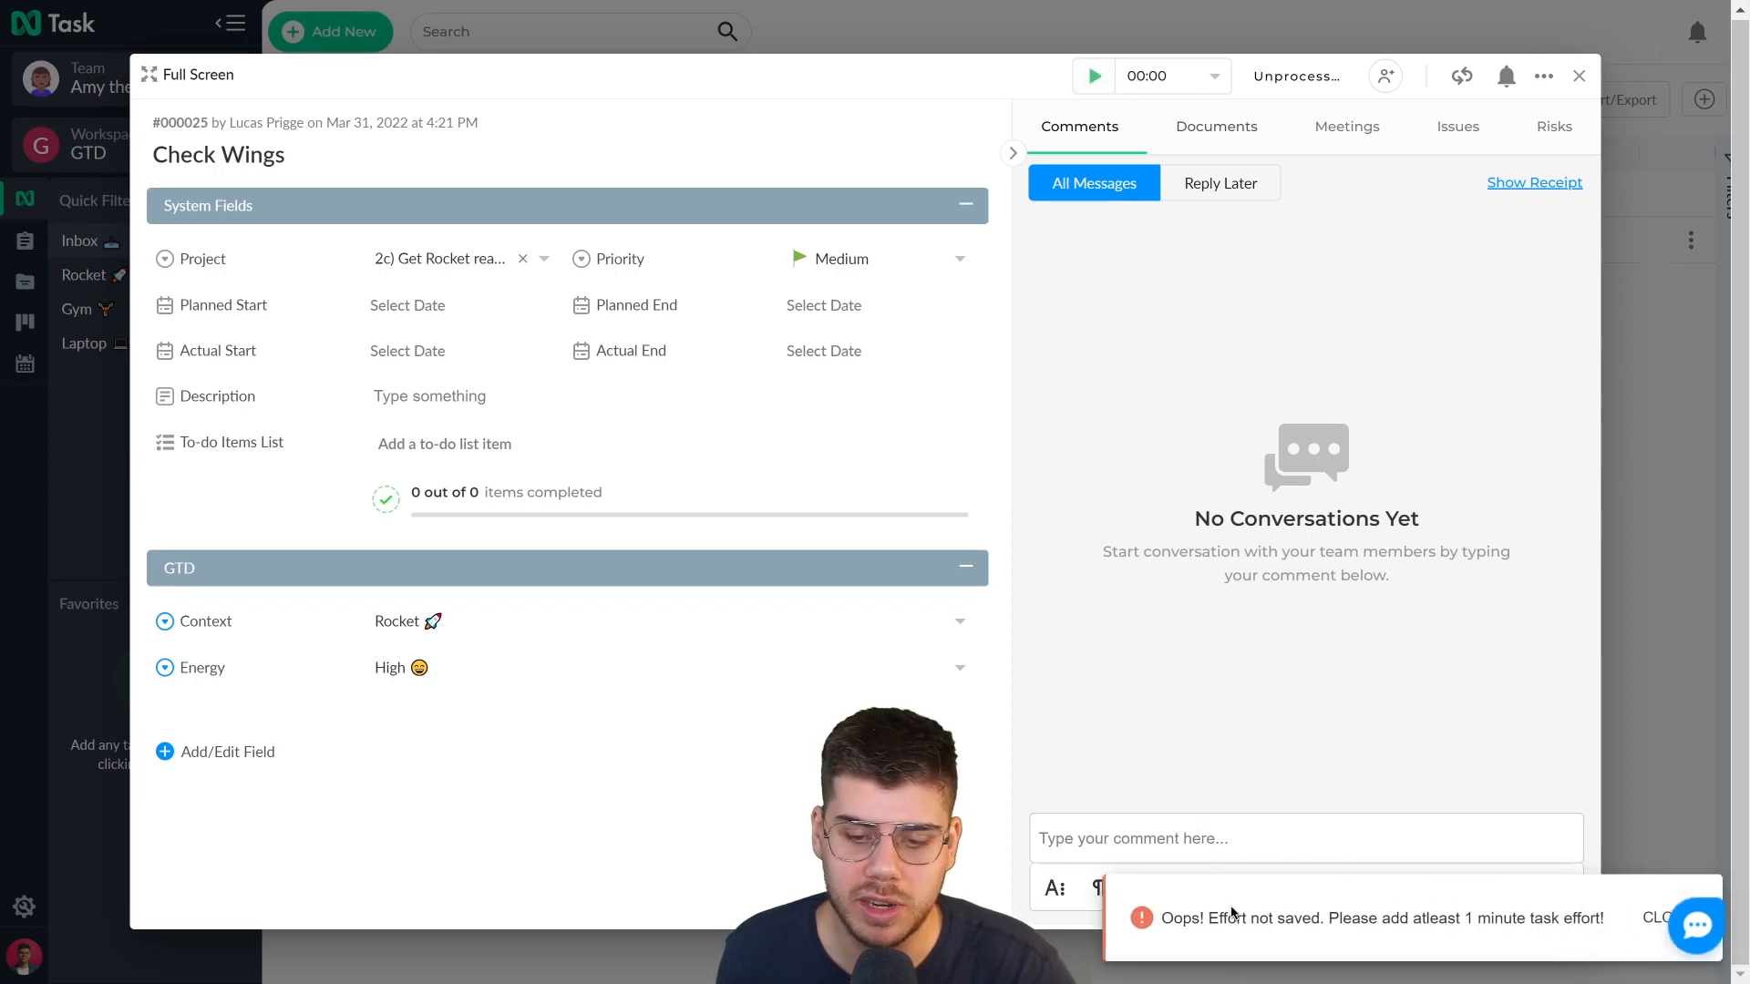
left_click_drag(1227, 917, 1608, 926)
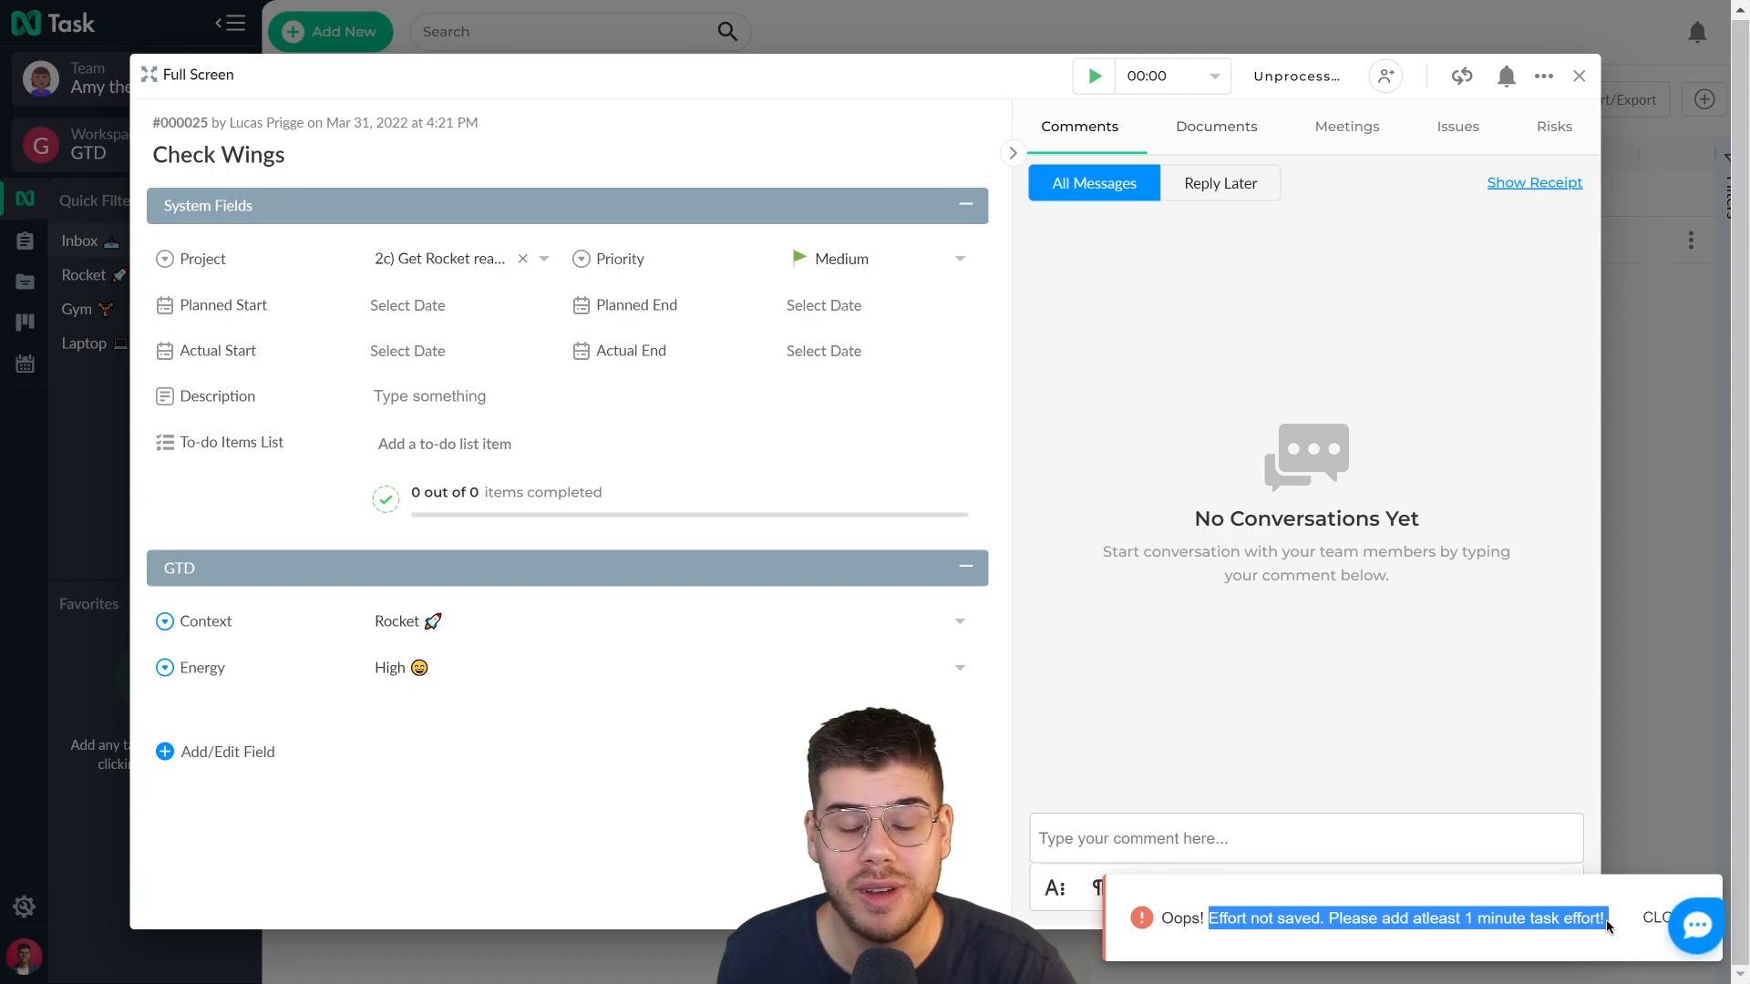
- Review the activity log of the Check Wings task and close it
left_click(1542, 82)
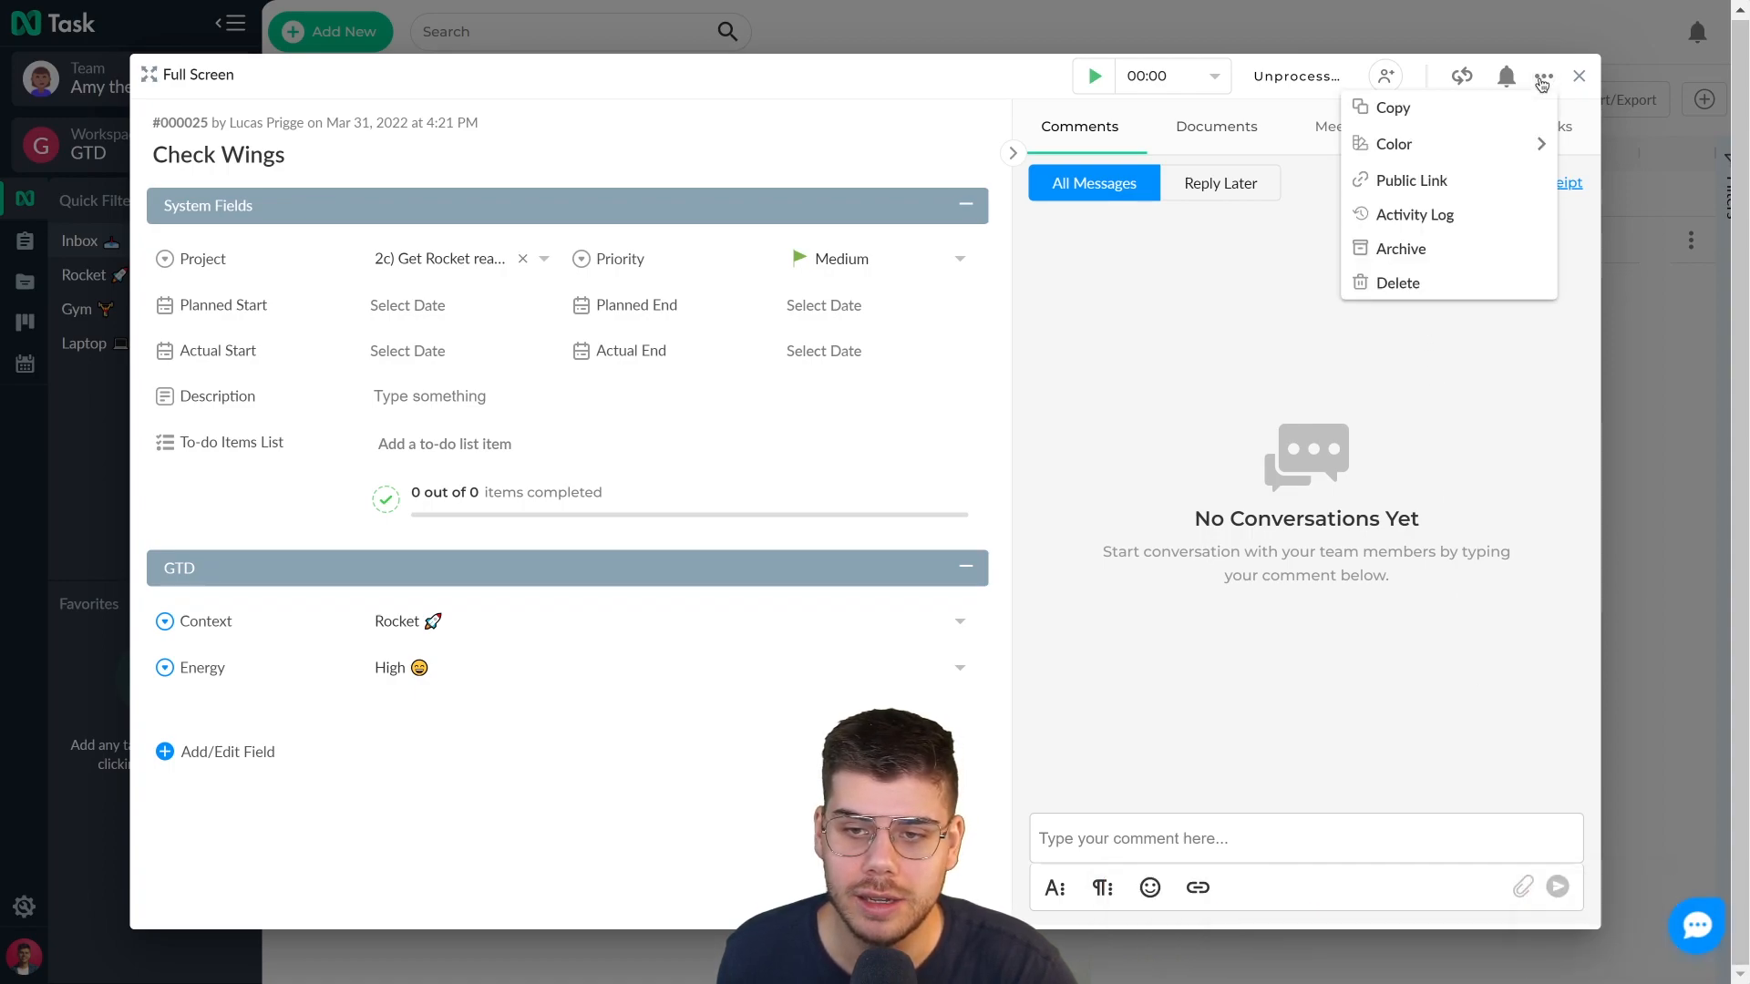
left_click(1437, 219)
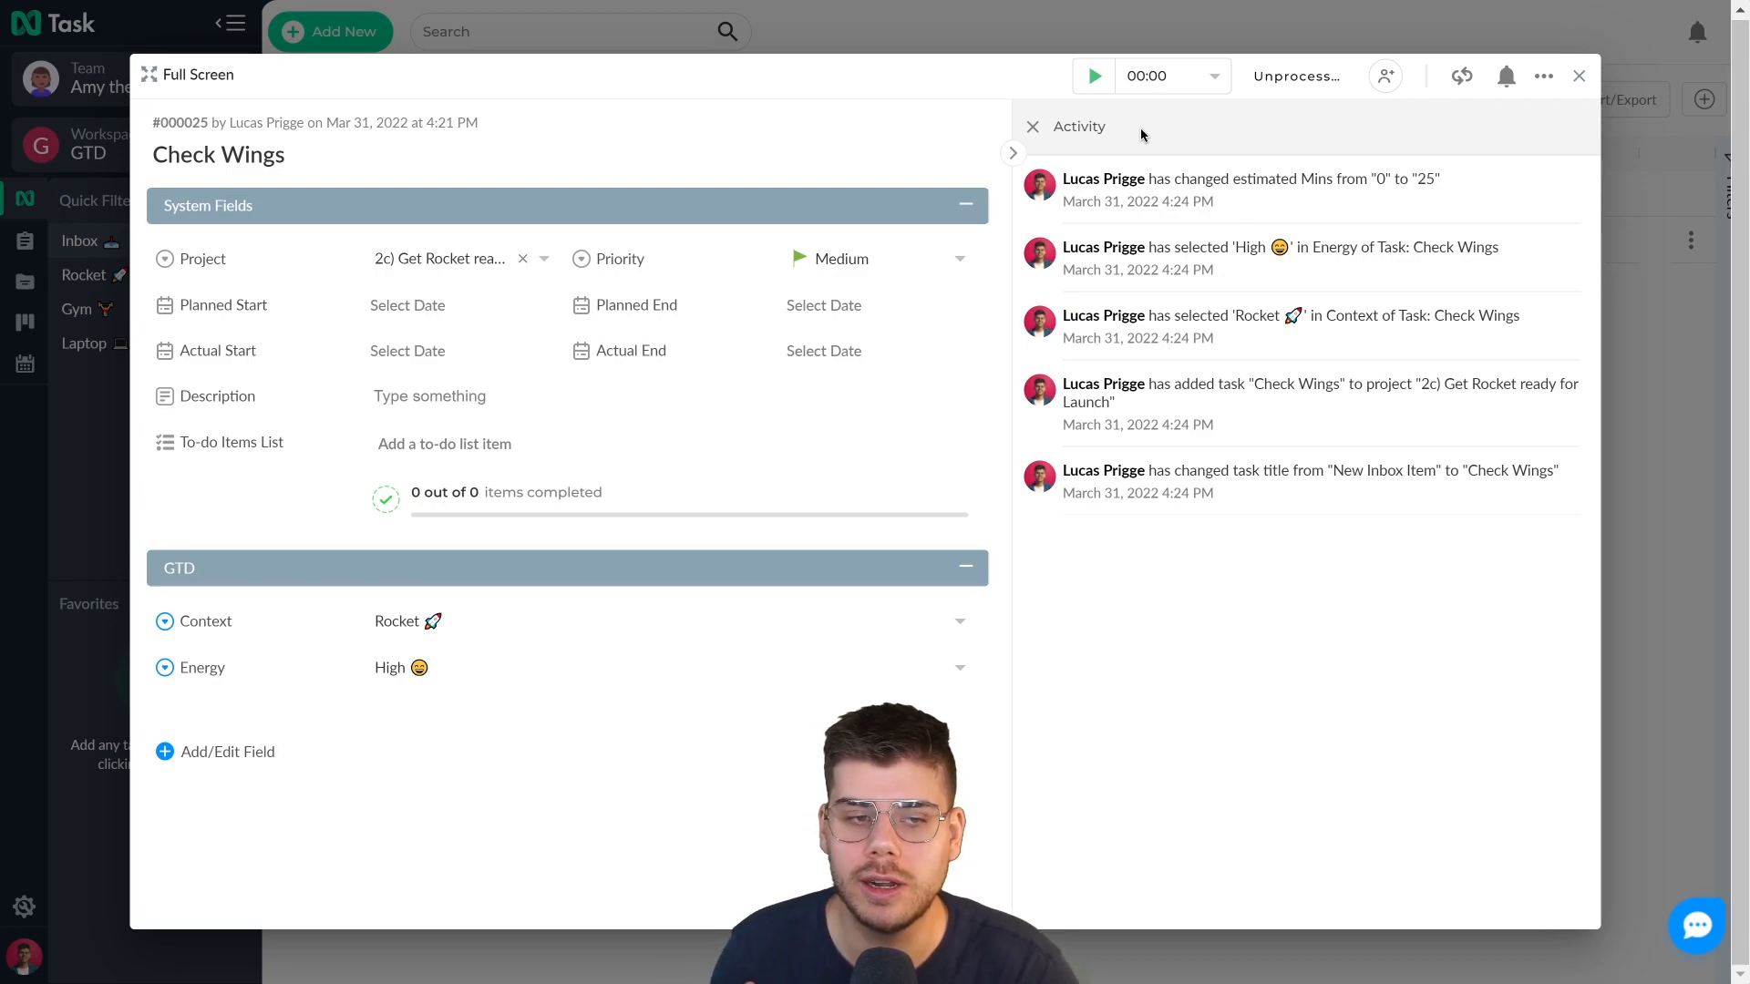
left_click(1032, 127)
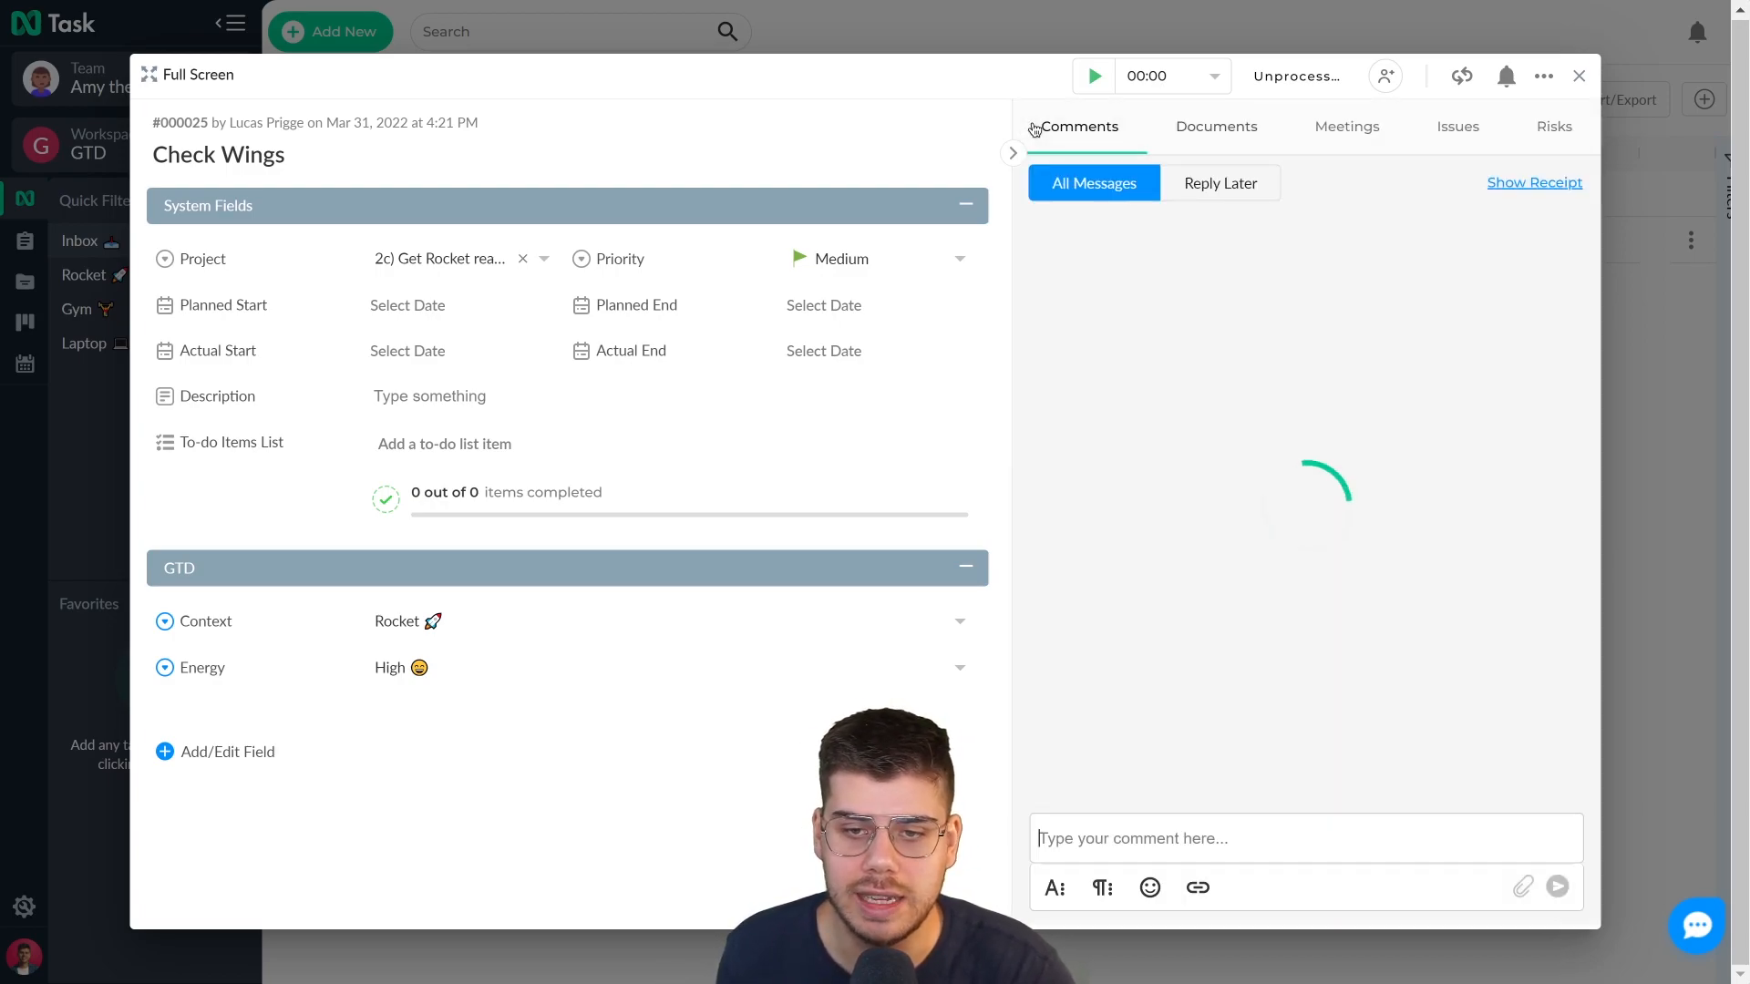
- Set the Check Wings task's status to Next and close the task
left_click(1289, 79)
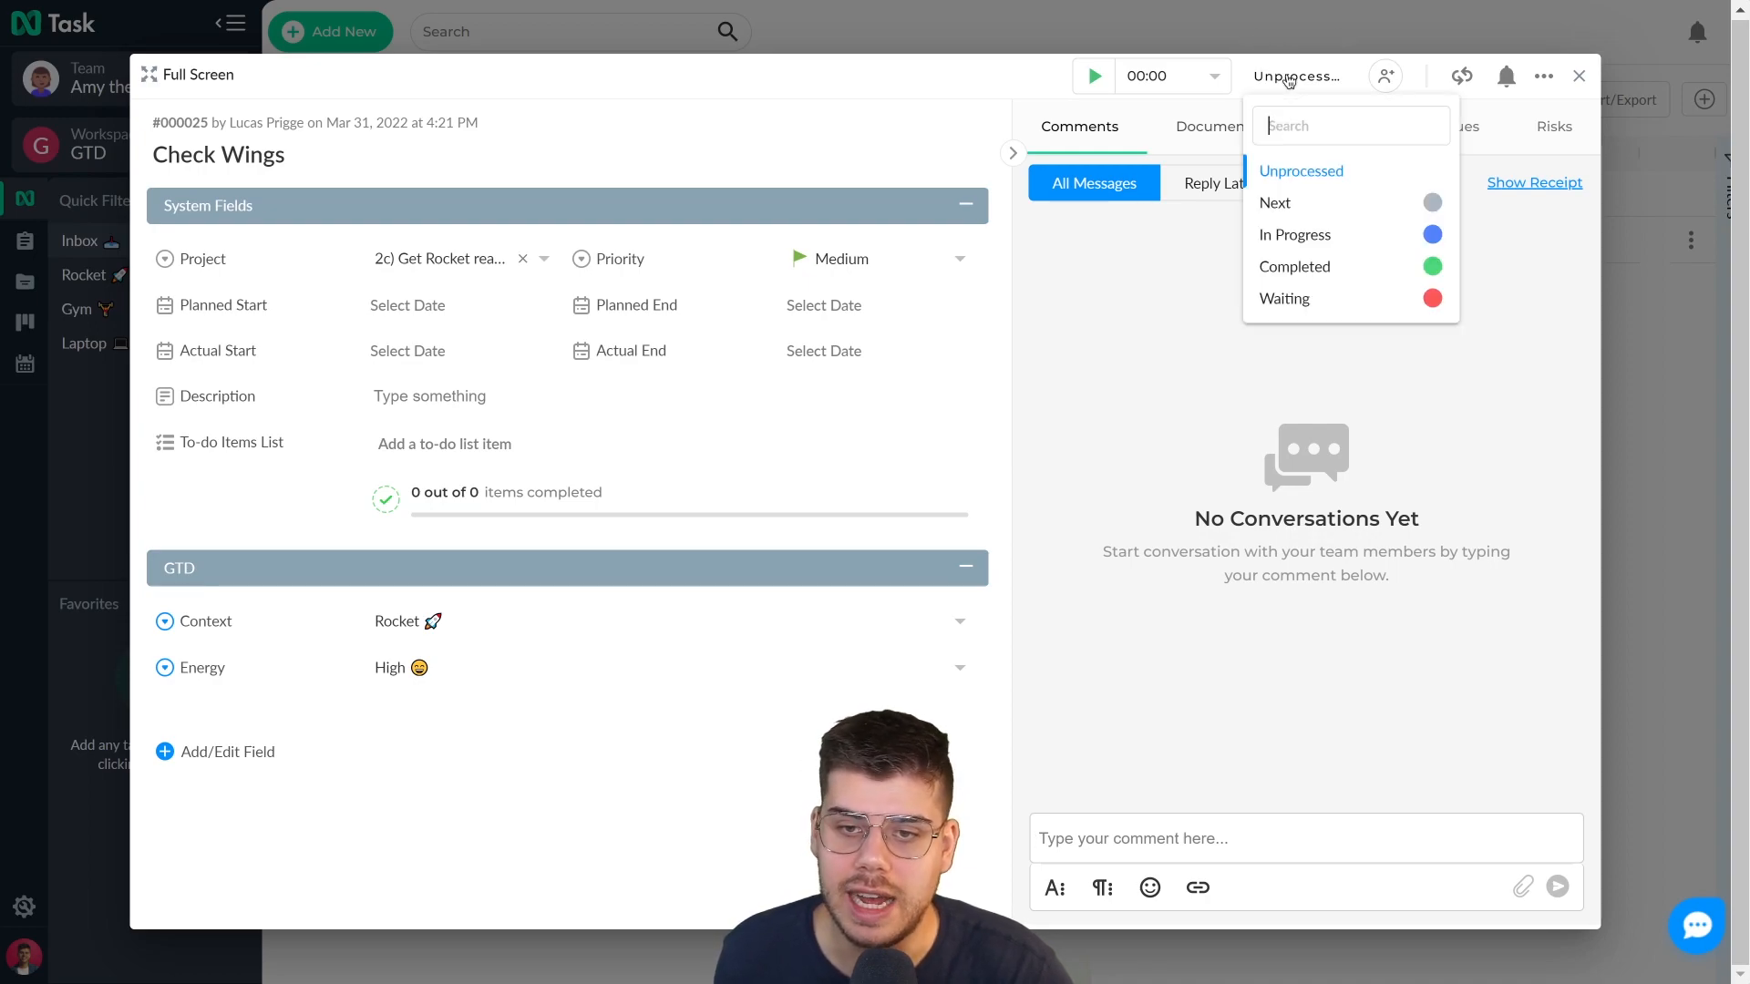
left_click(1322, 208)
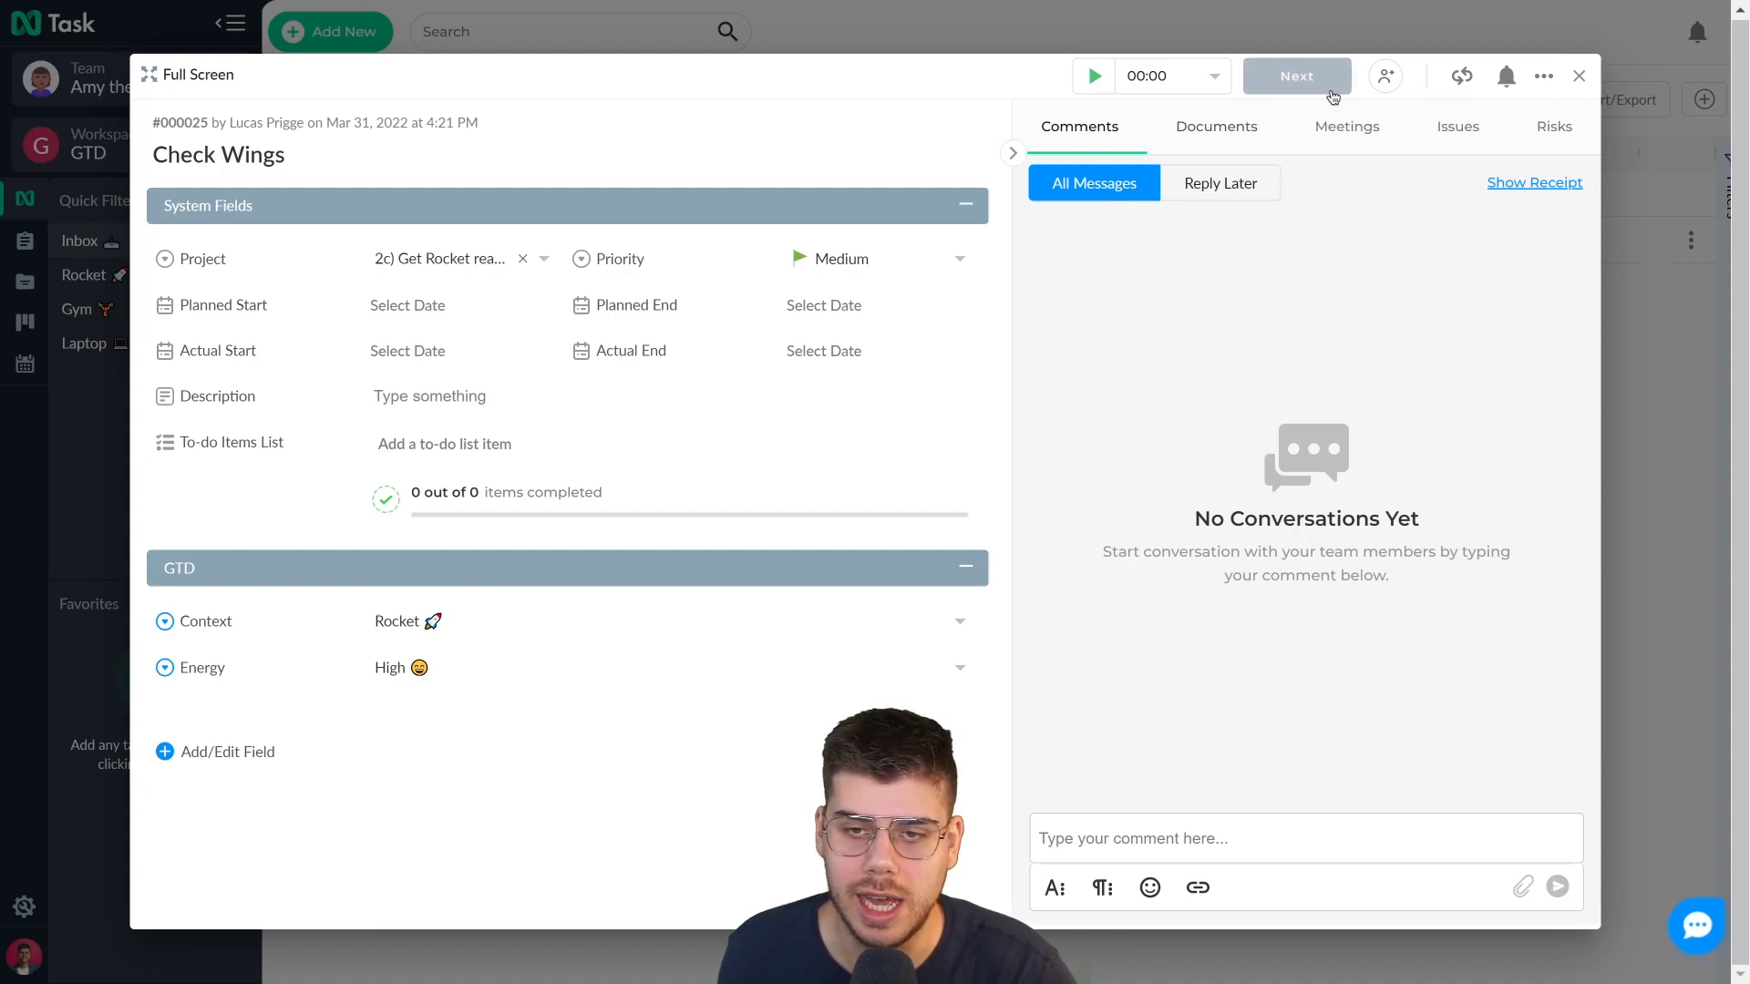
left_click(1581, 76)
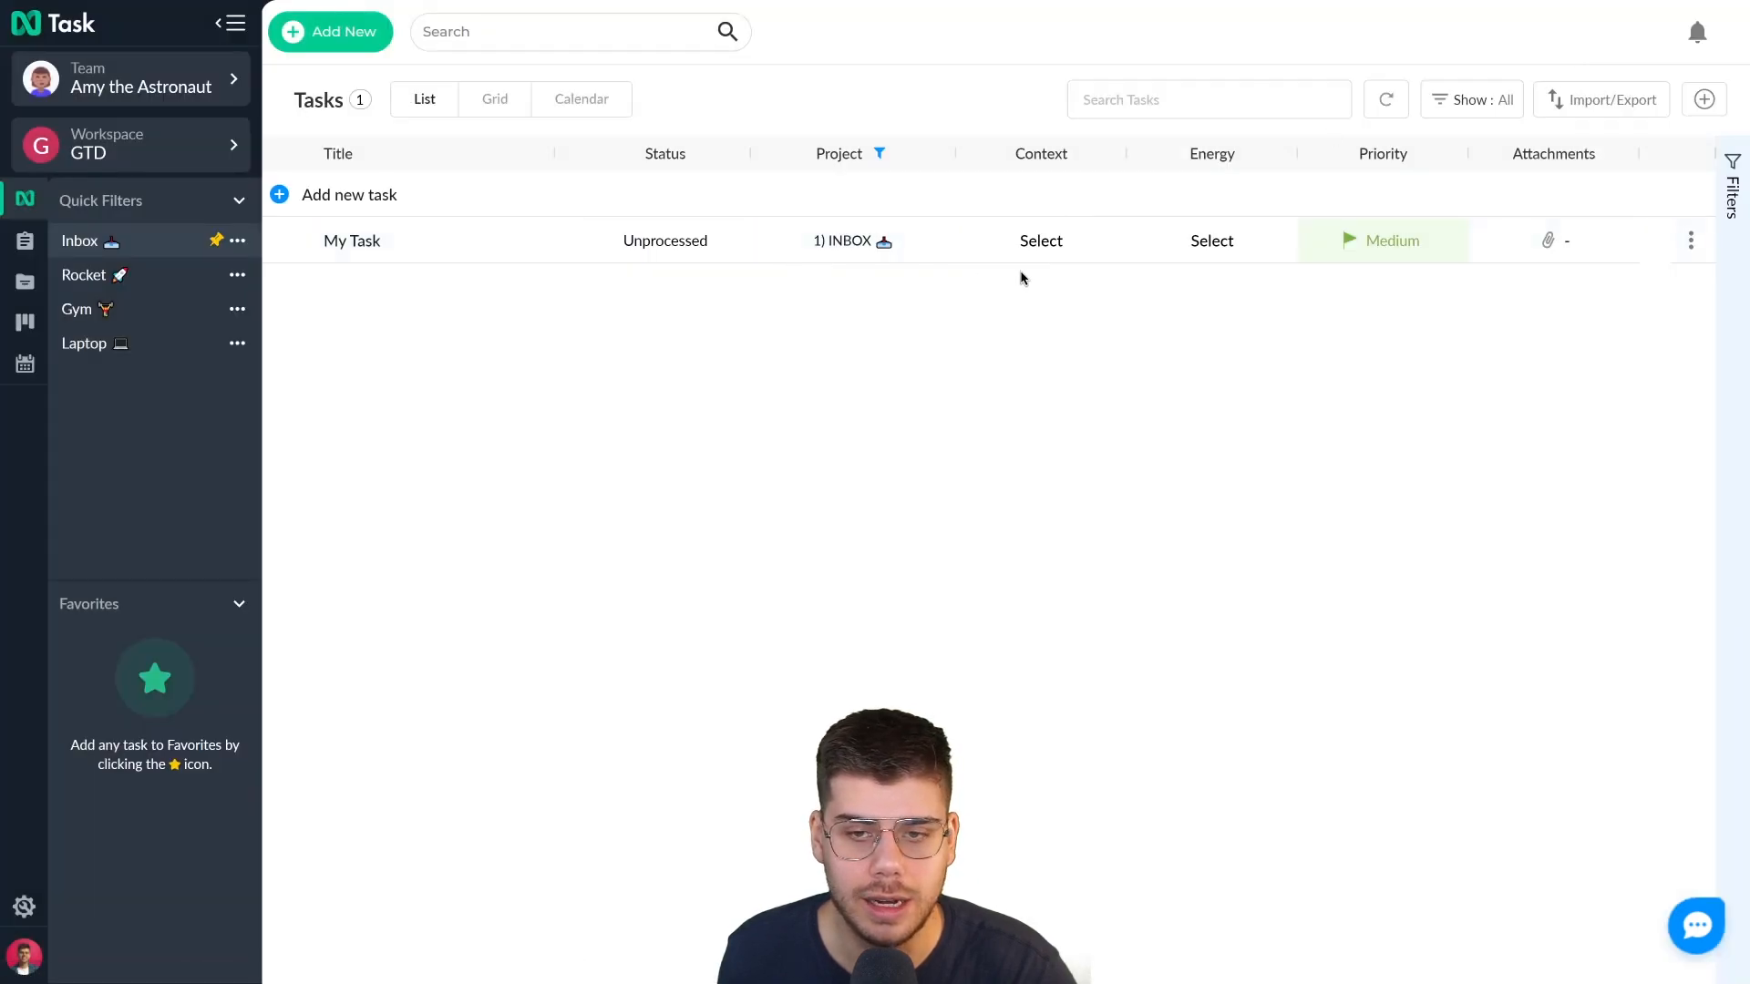
- Open the My Task inbox item and rename it Check Computer for Viruses
left_click(425, 252)
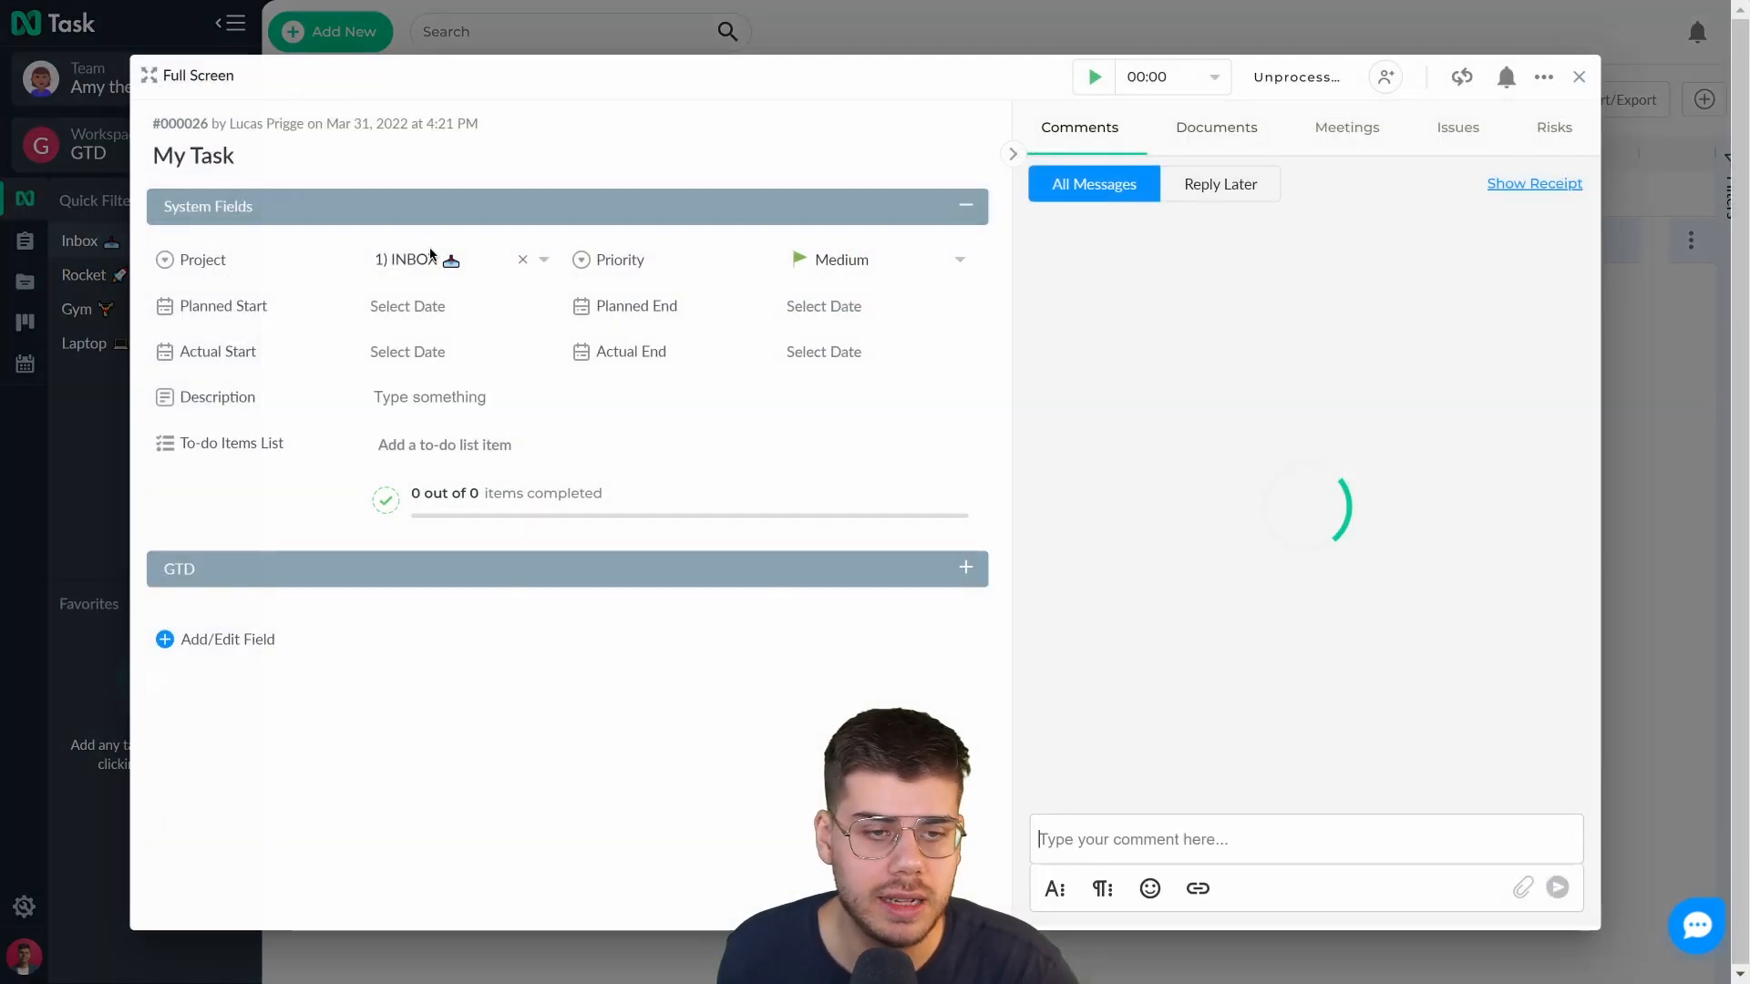
left_click(255, 156)
left_click_drag(255, 157, 118, 188)
double_click(212, 161)
triple_click(212, 162)
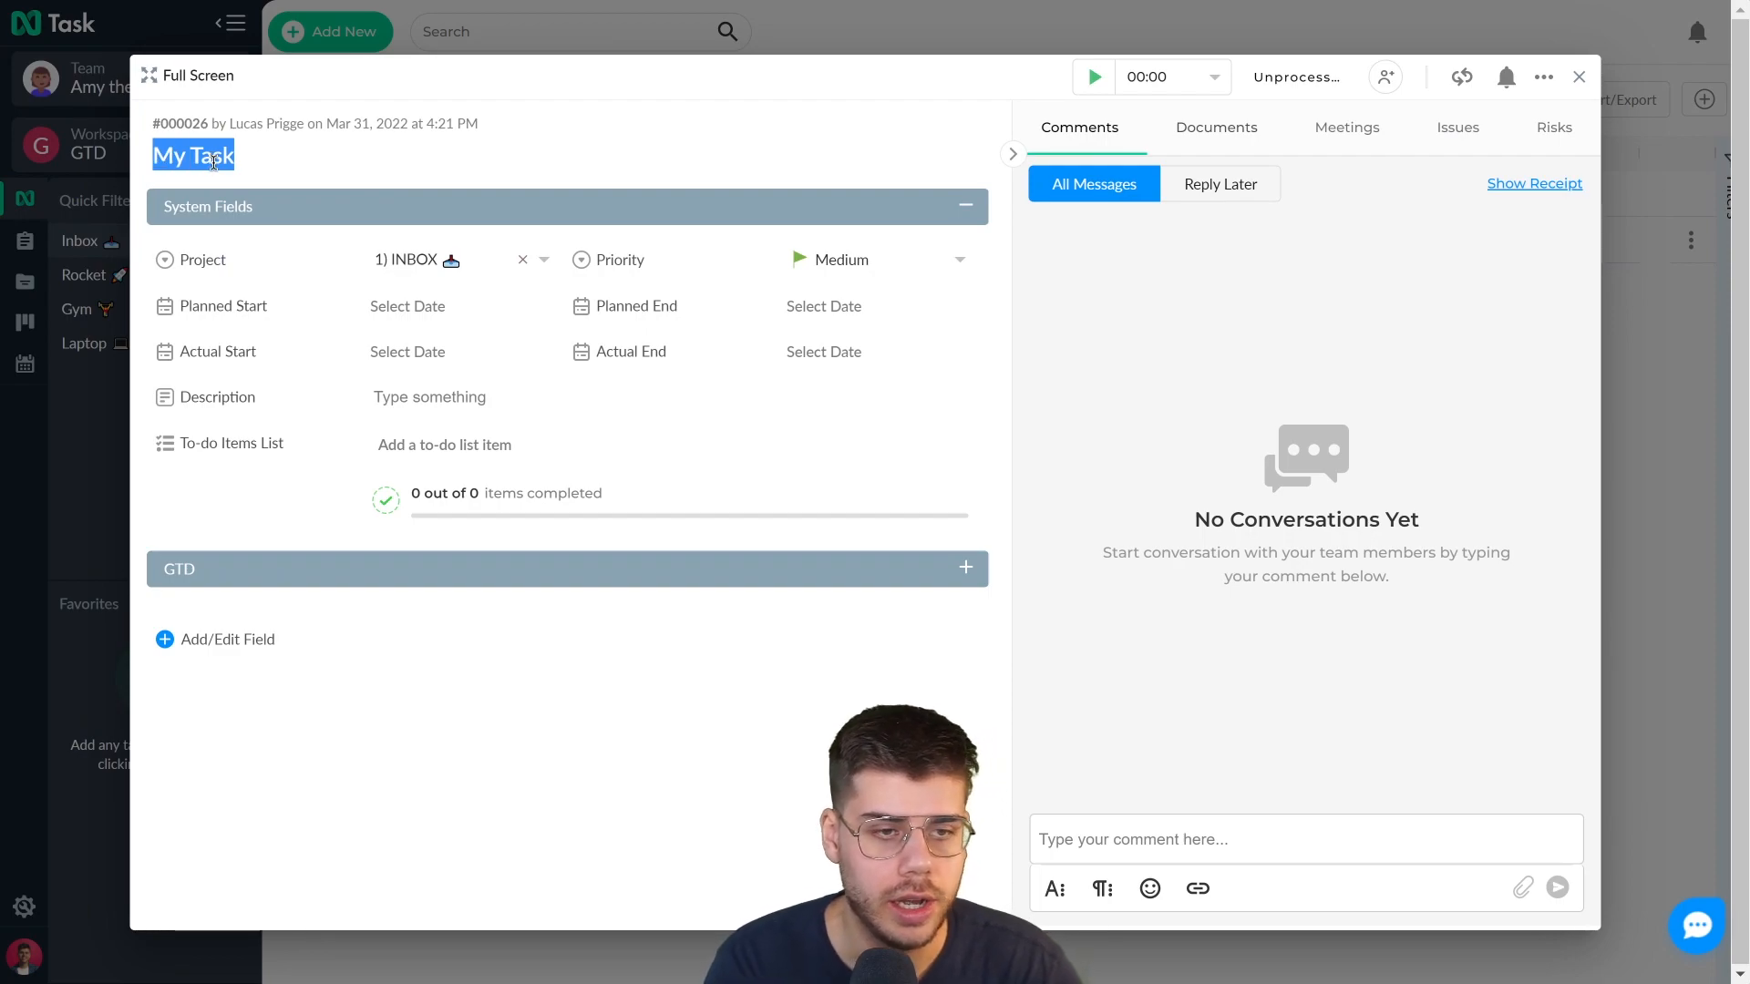
type("Check Co")
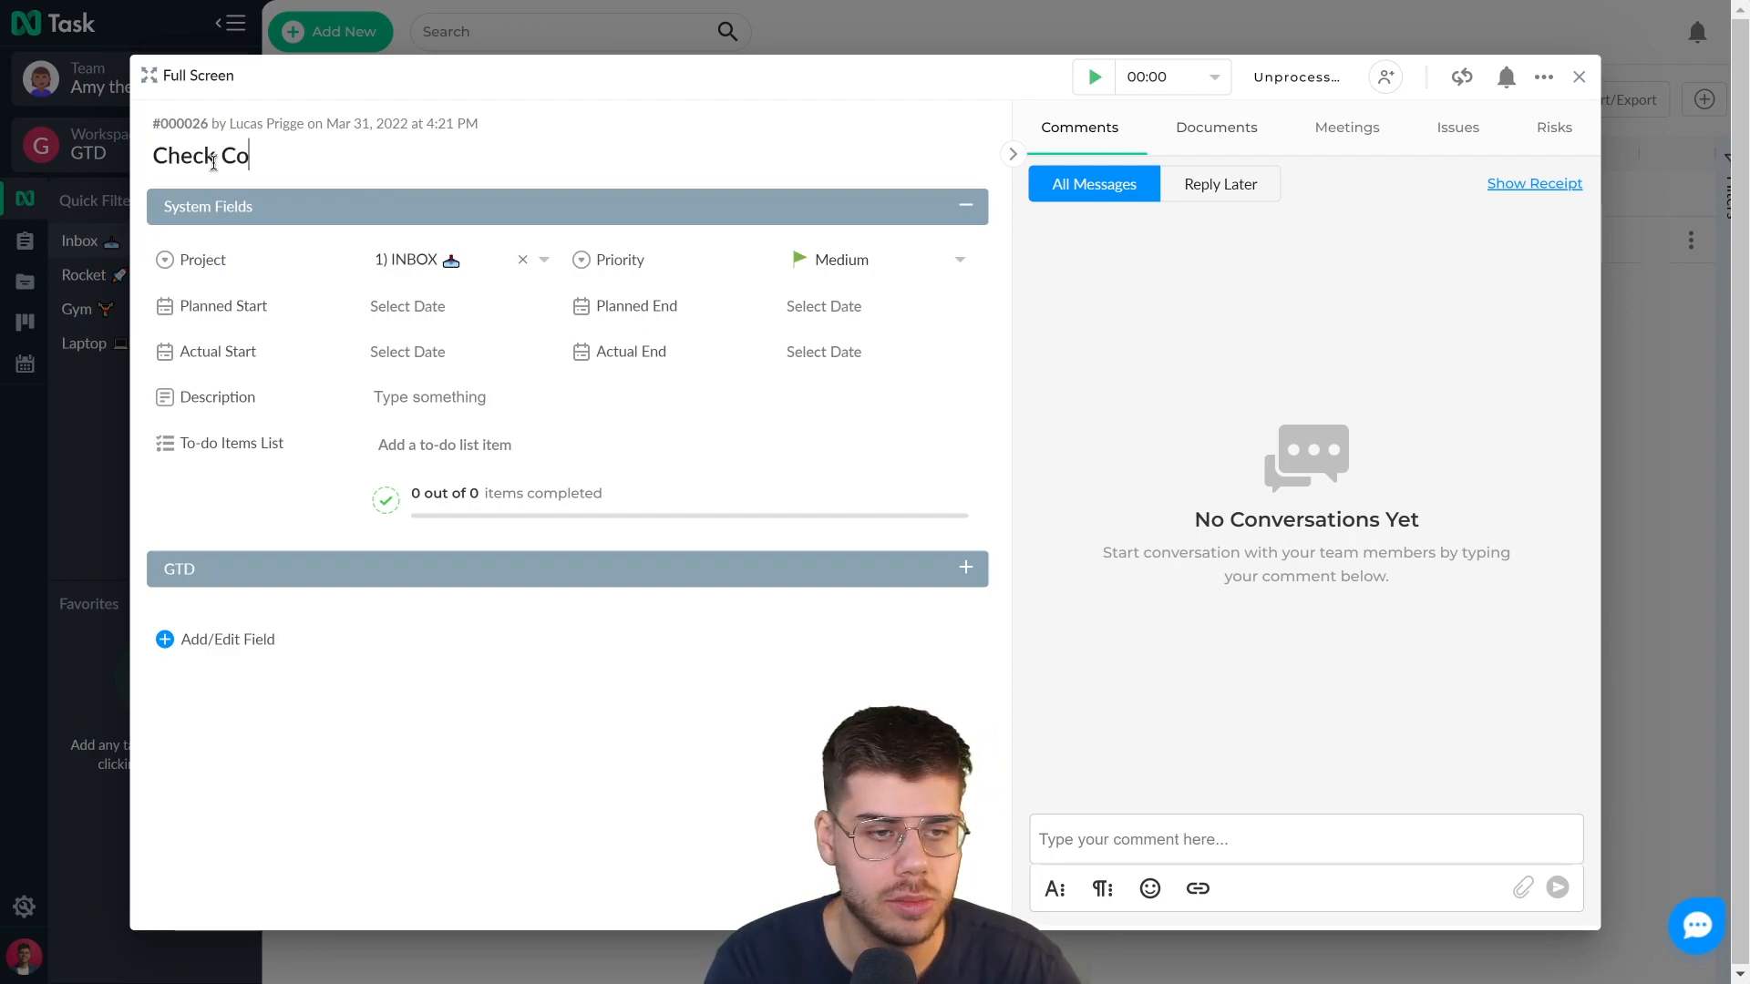
type("mputer for Viruses")
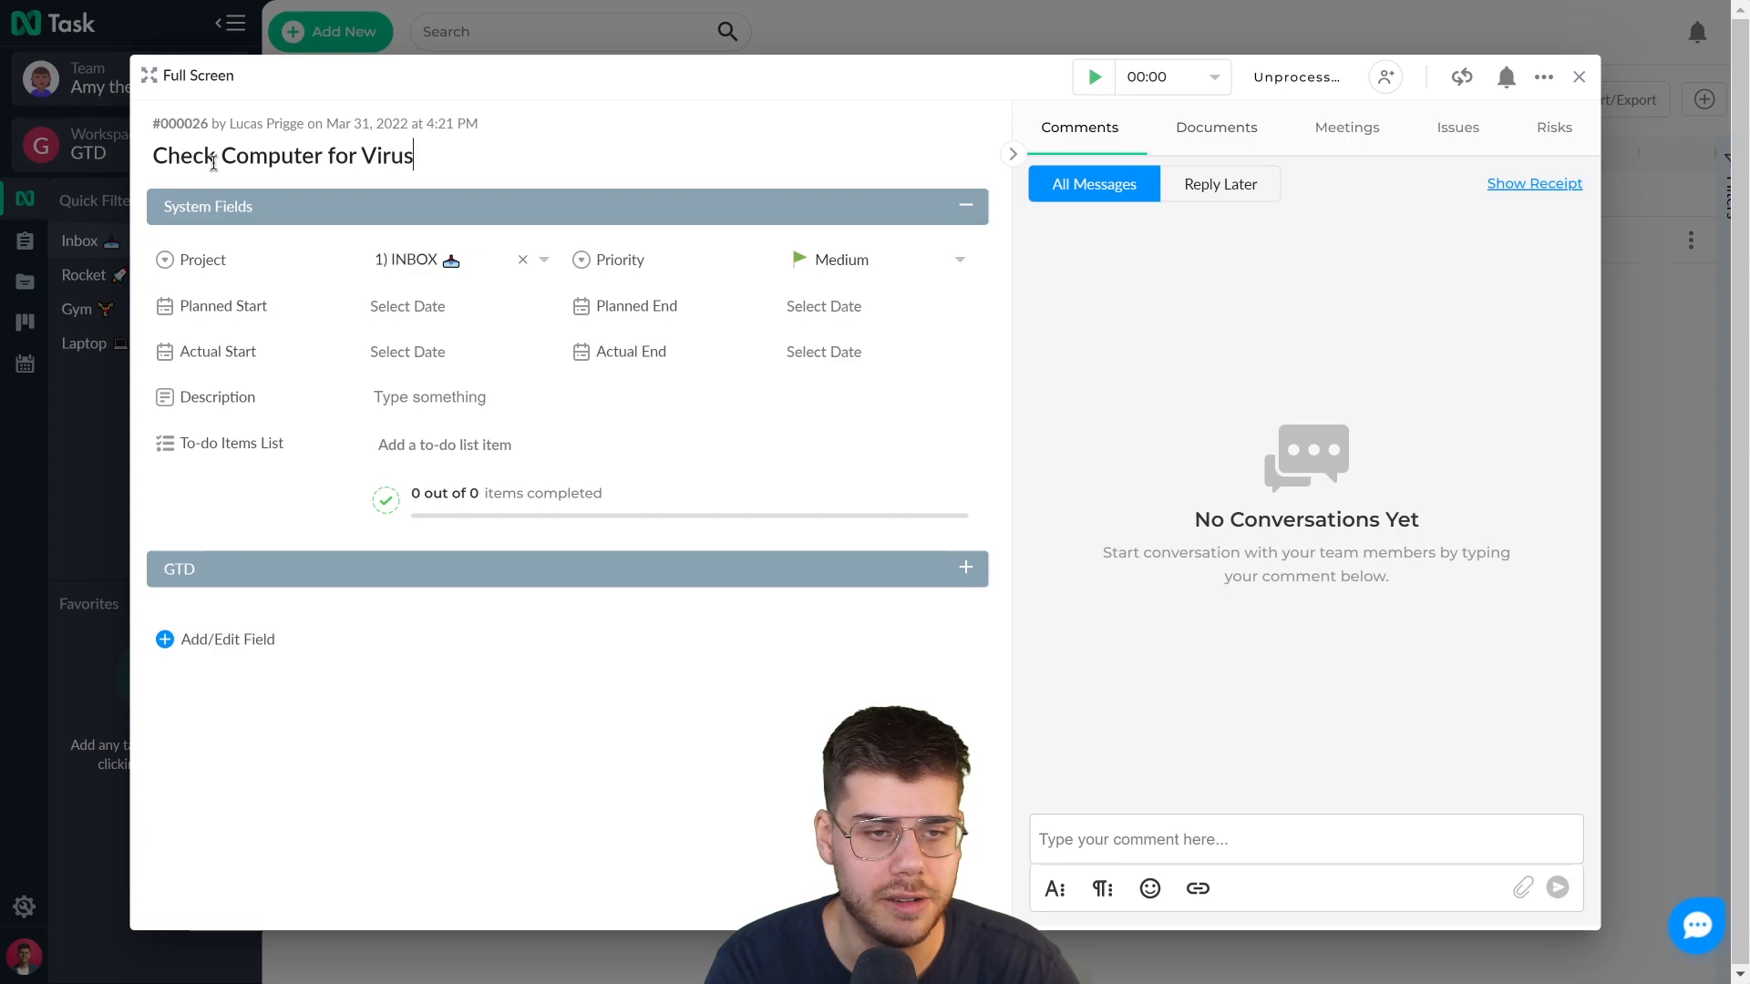
- Move the Check Computer for Viruses task to the 2a) Standalone project and set its priority to High
left_click(419, 270)
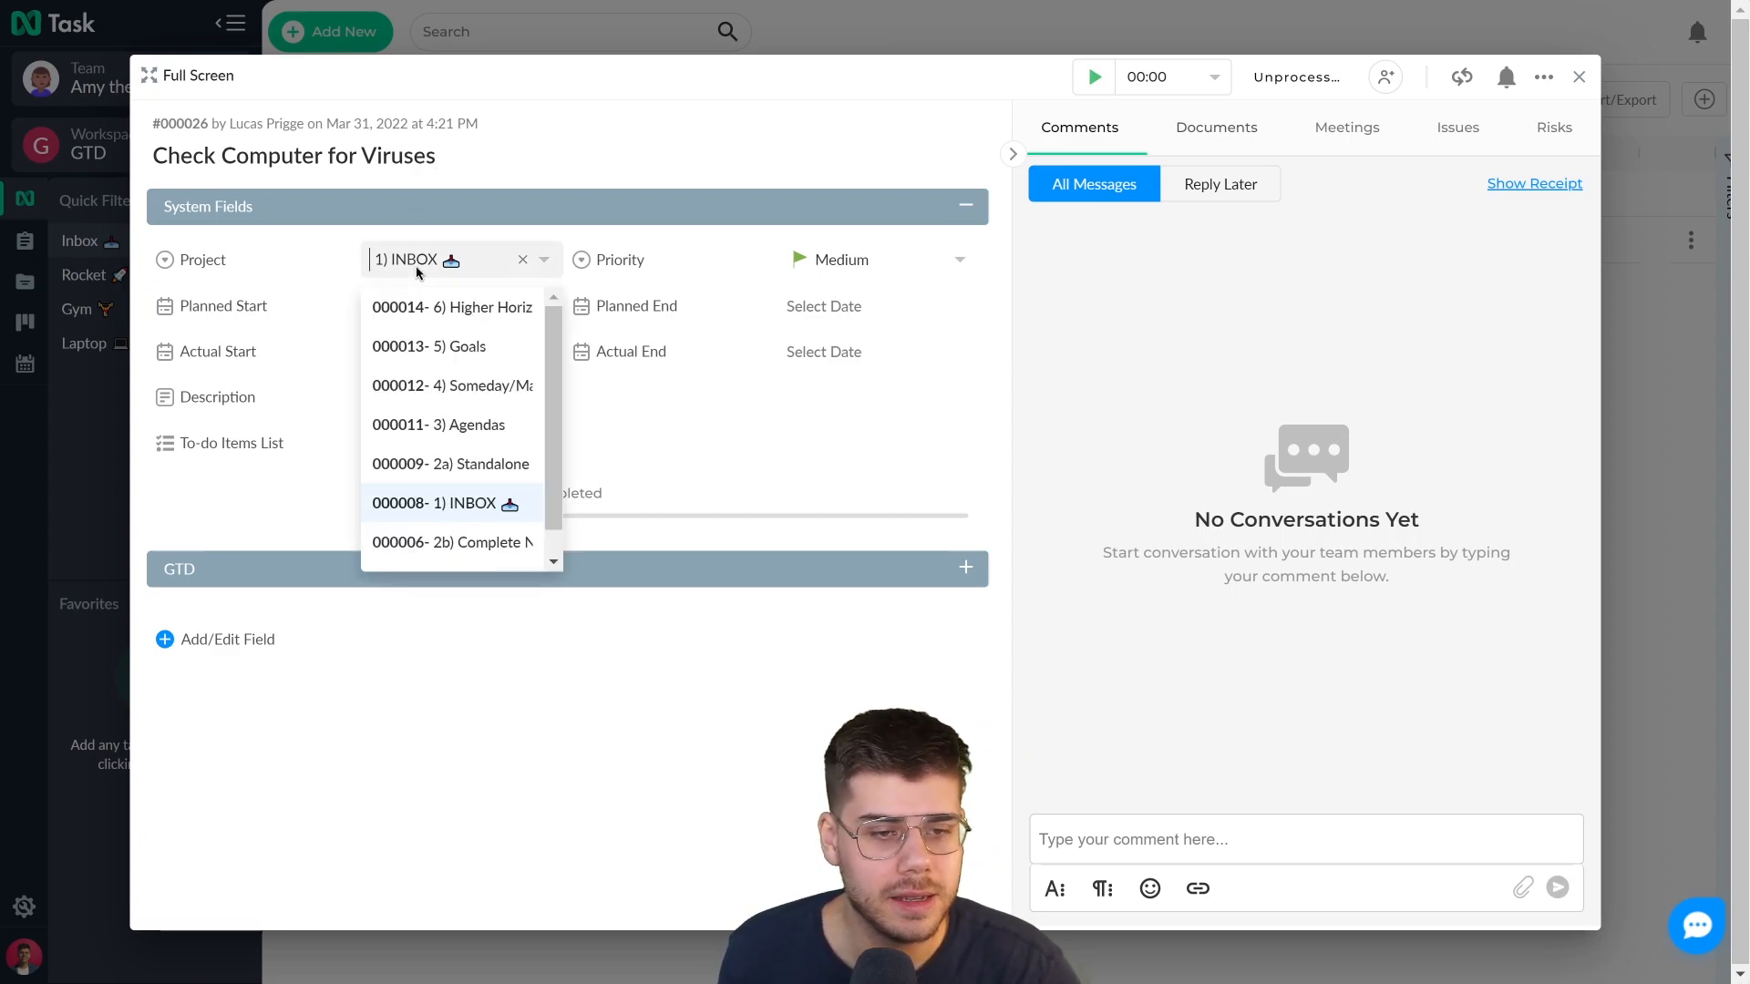
left_click(474, 465)
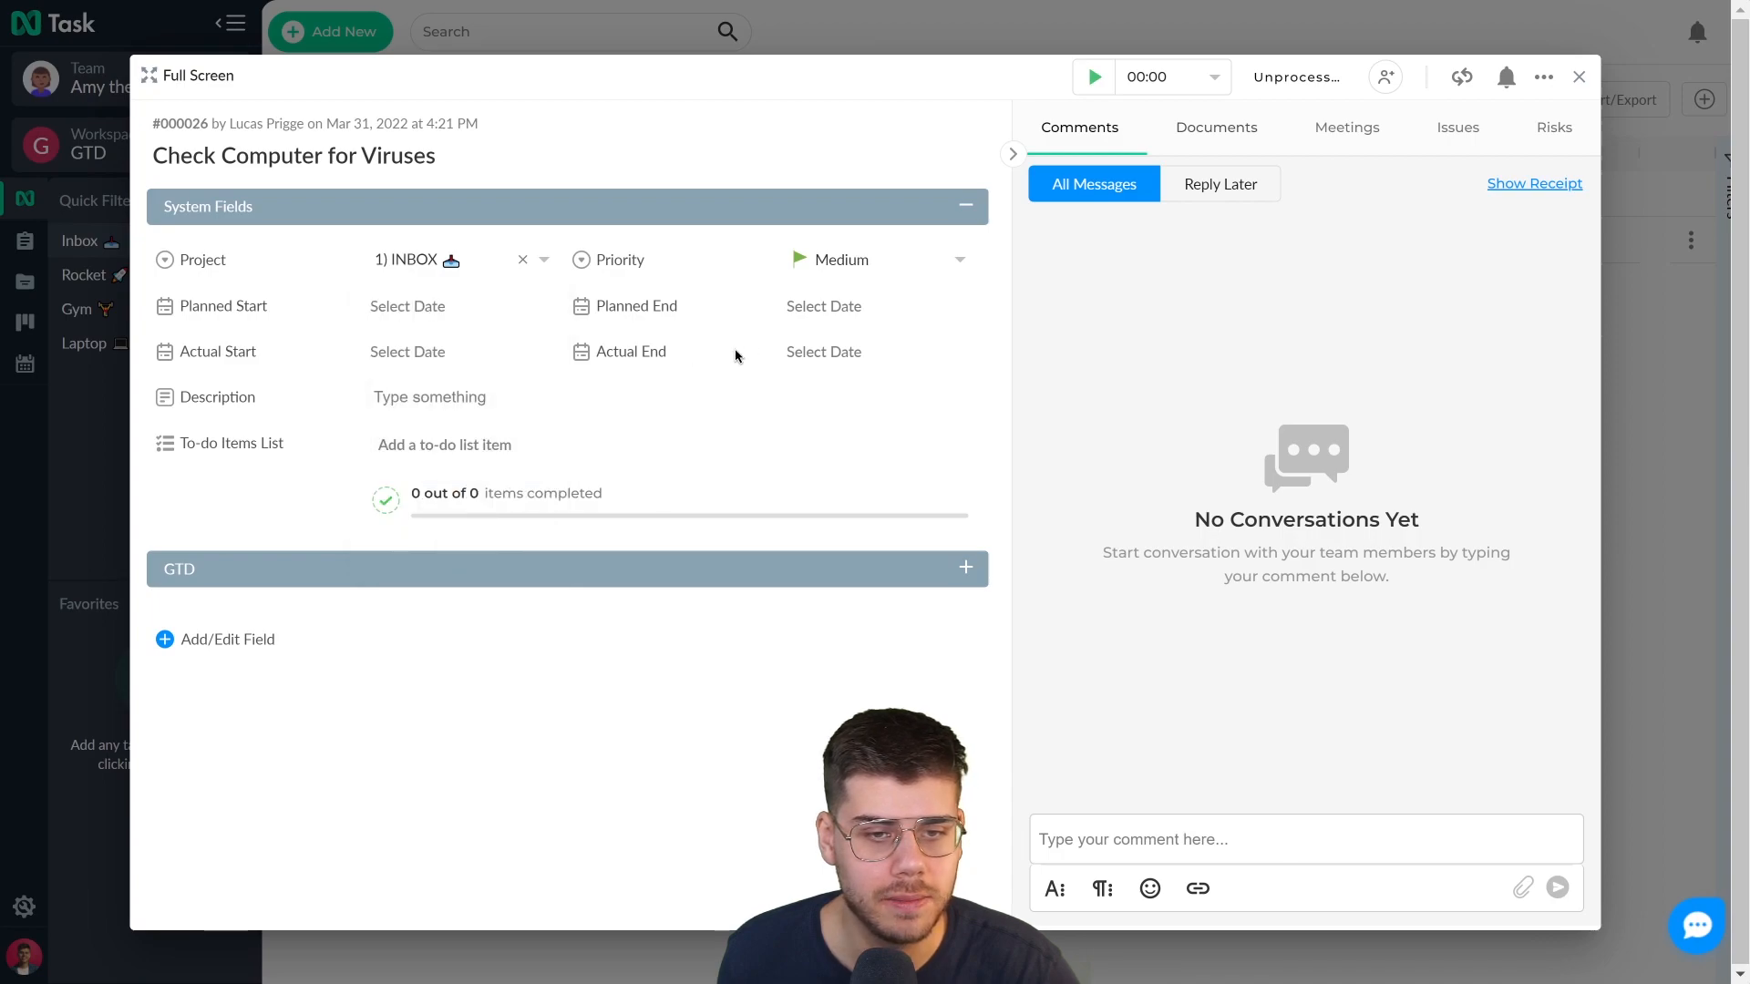
left_click(844, 272)
left_click(832, 345)
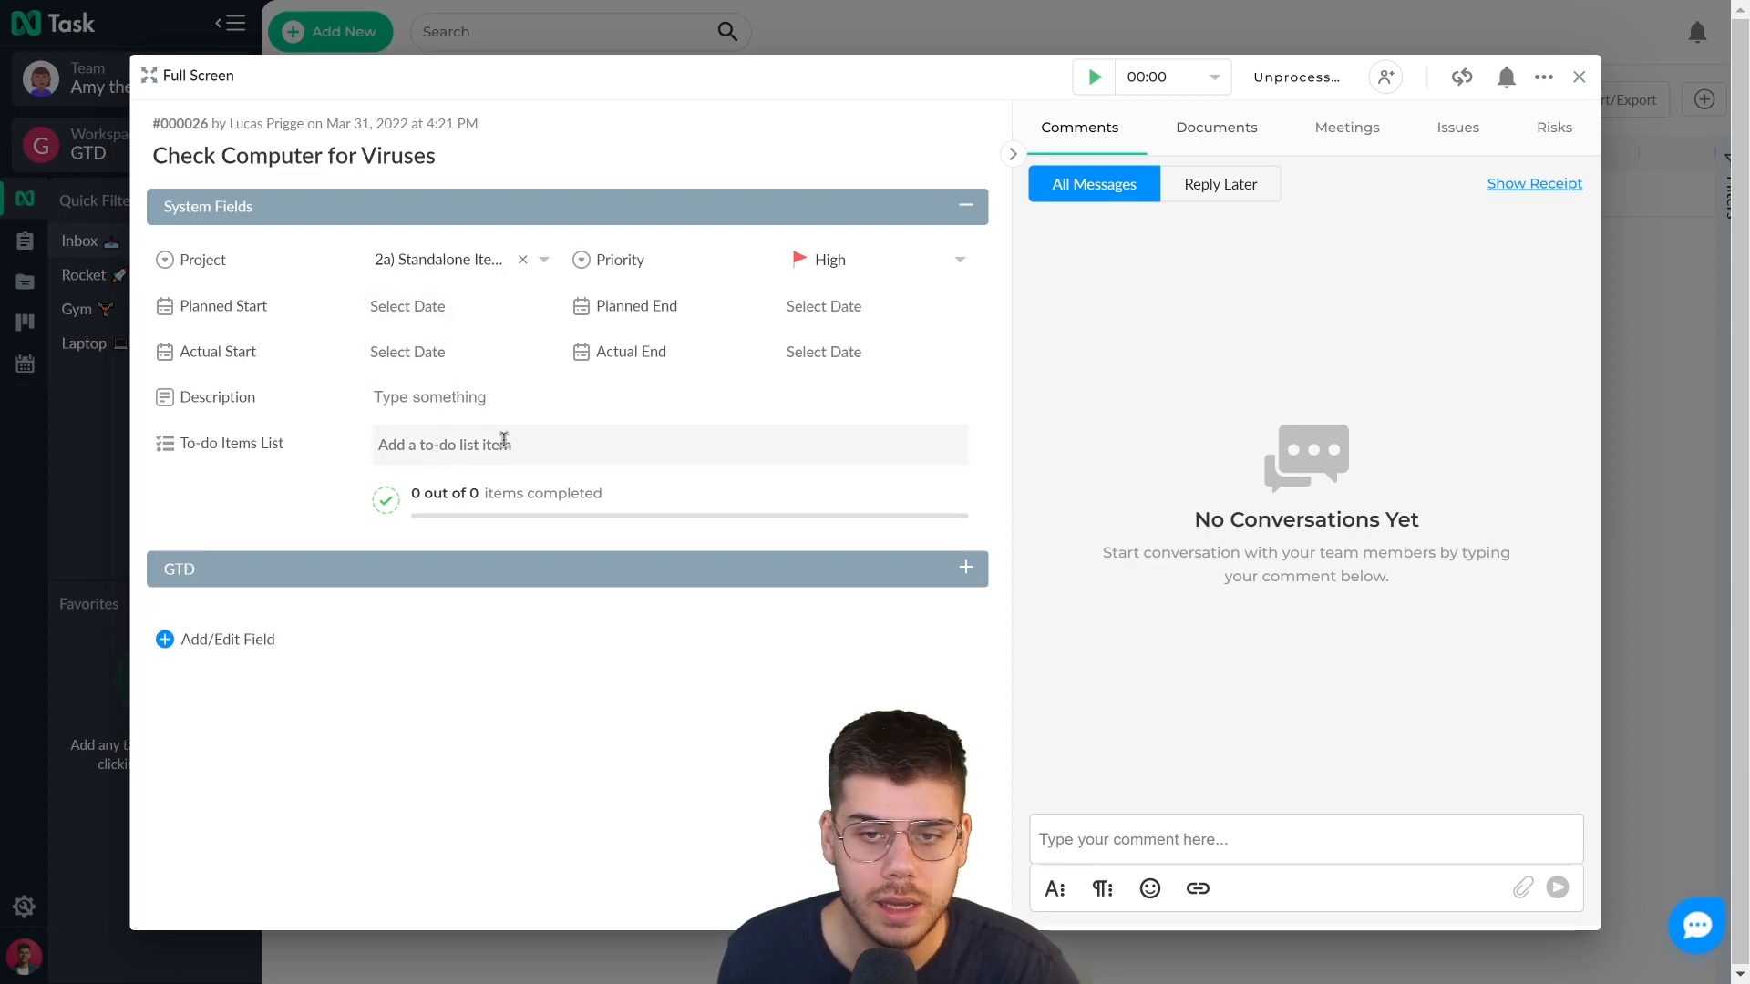
- Set the Check Computer for Viruses task to repeat weekly, every 1 week, on Friday only
left_click(1462, 80)
left_click_drag(842, 127, 921, 132)
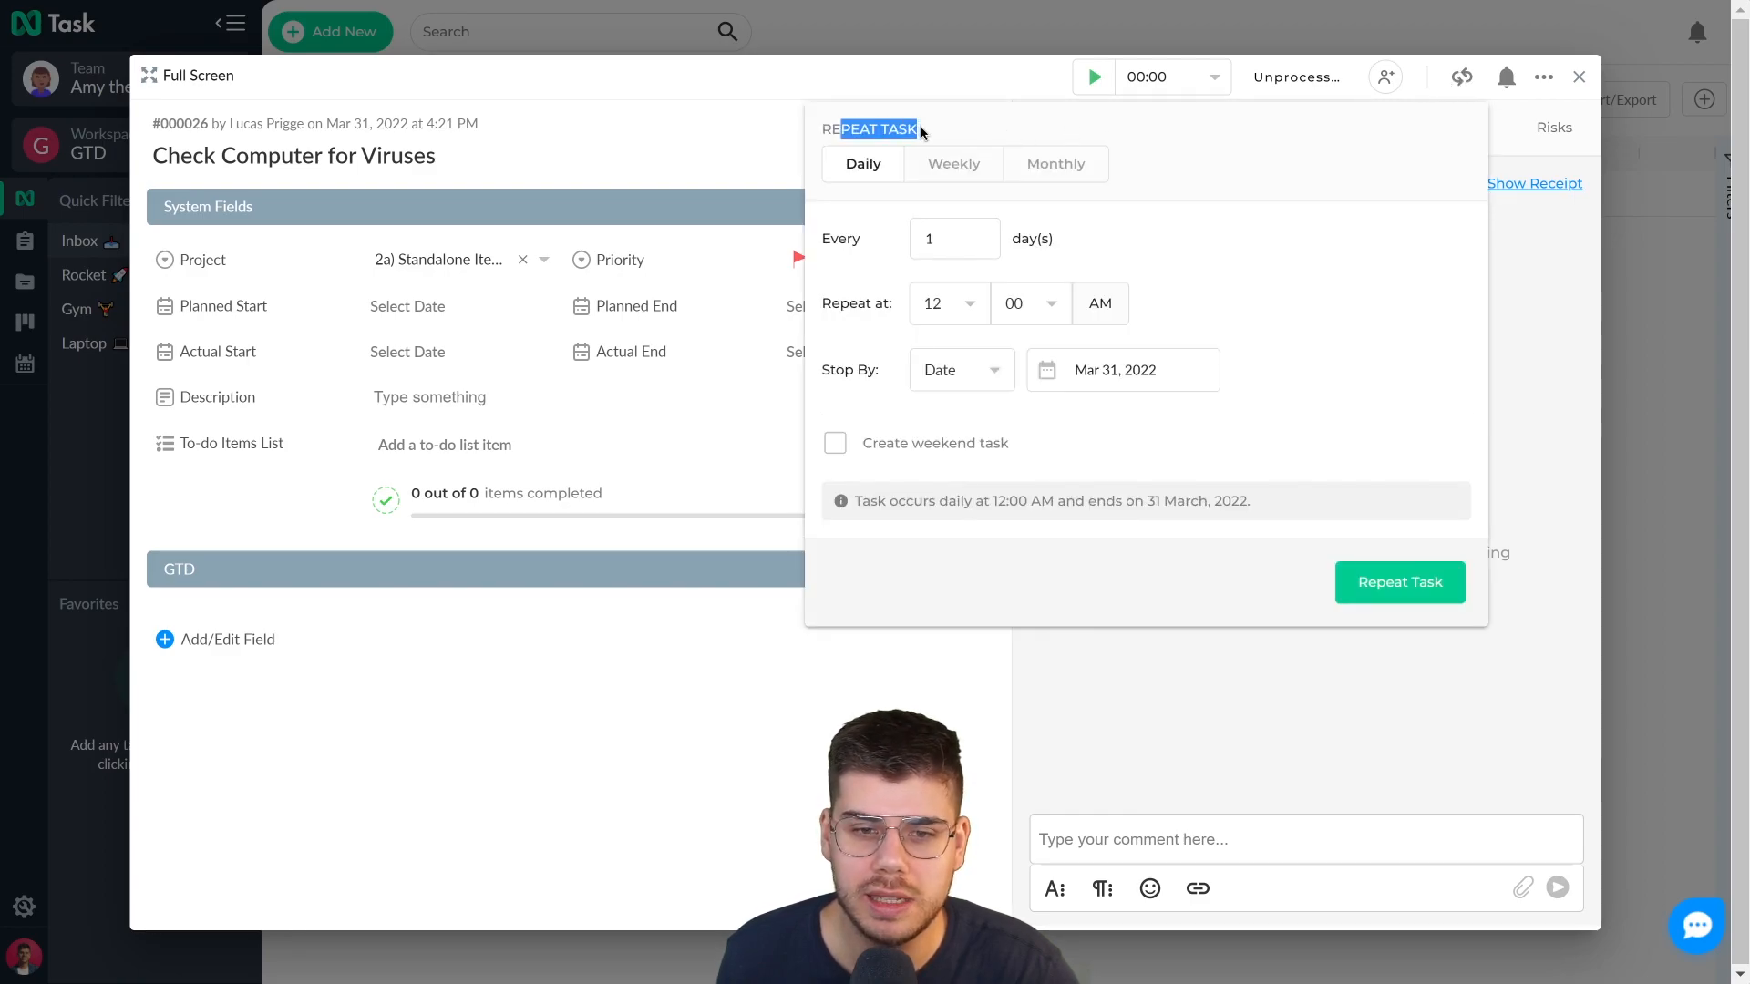
left_click(941, 165)
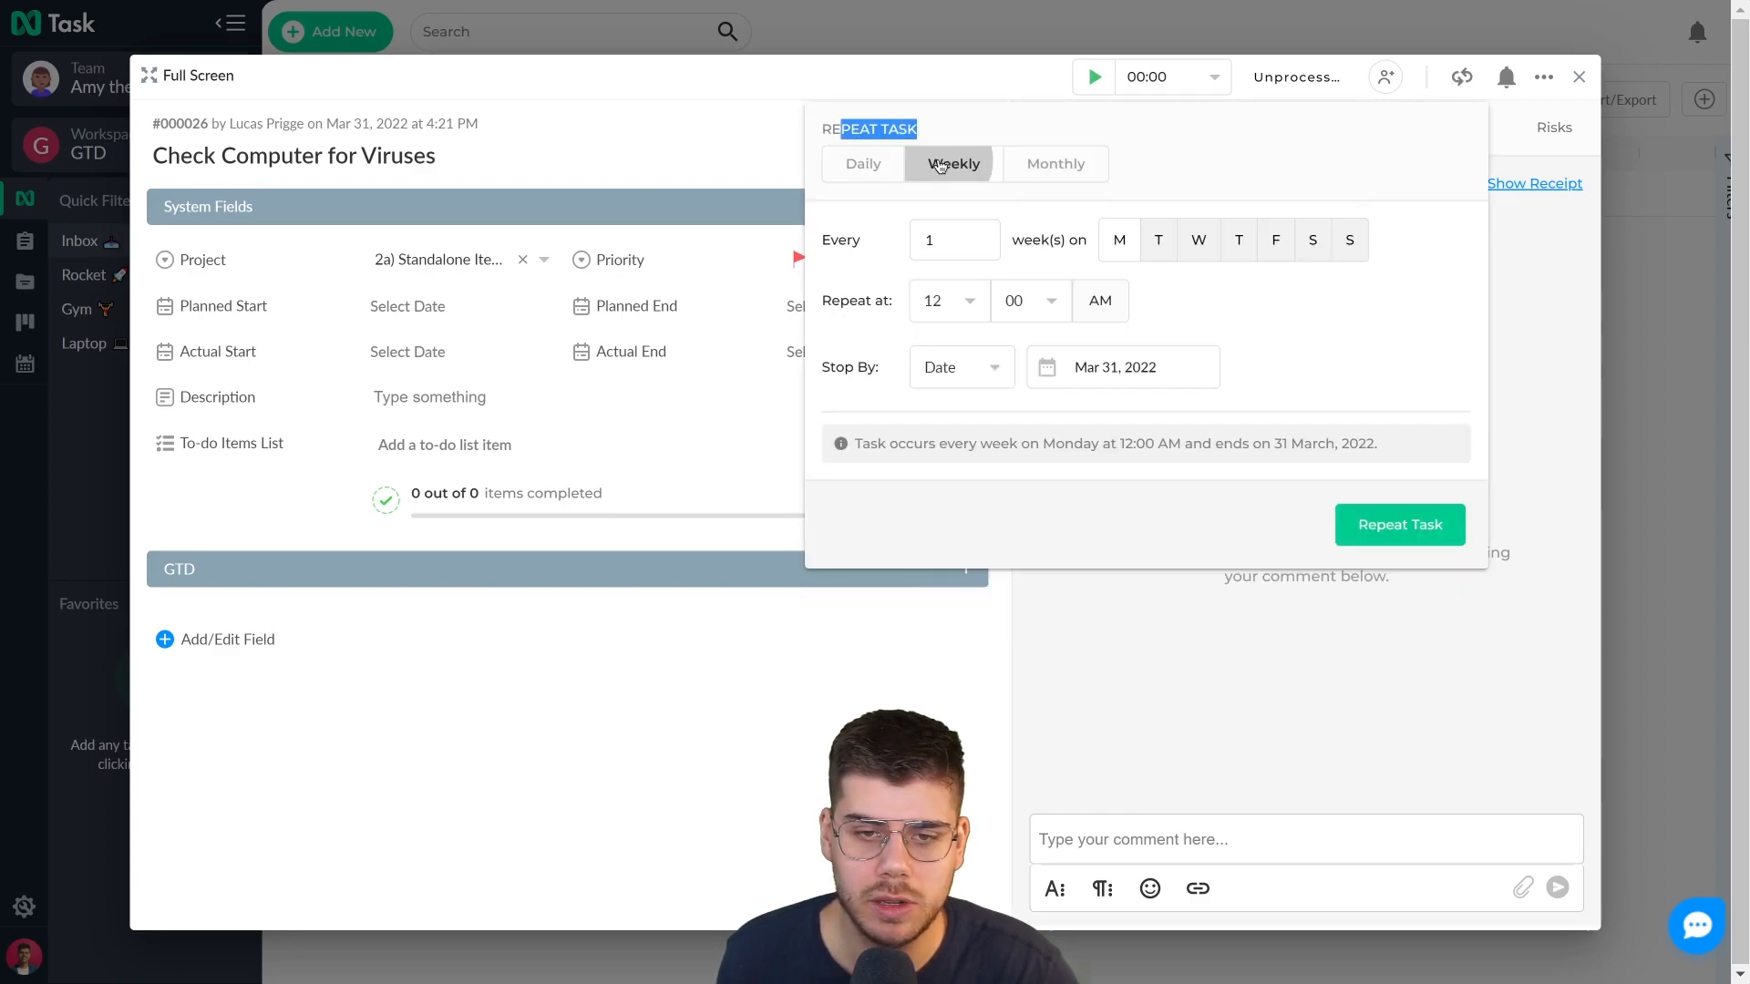
left_click(1157, 245)
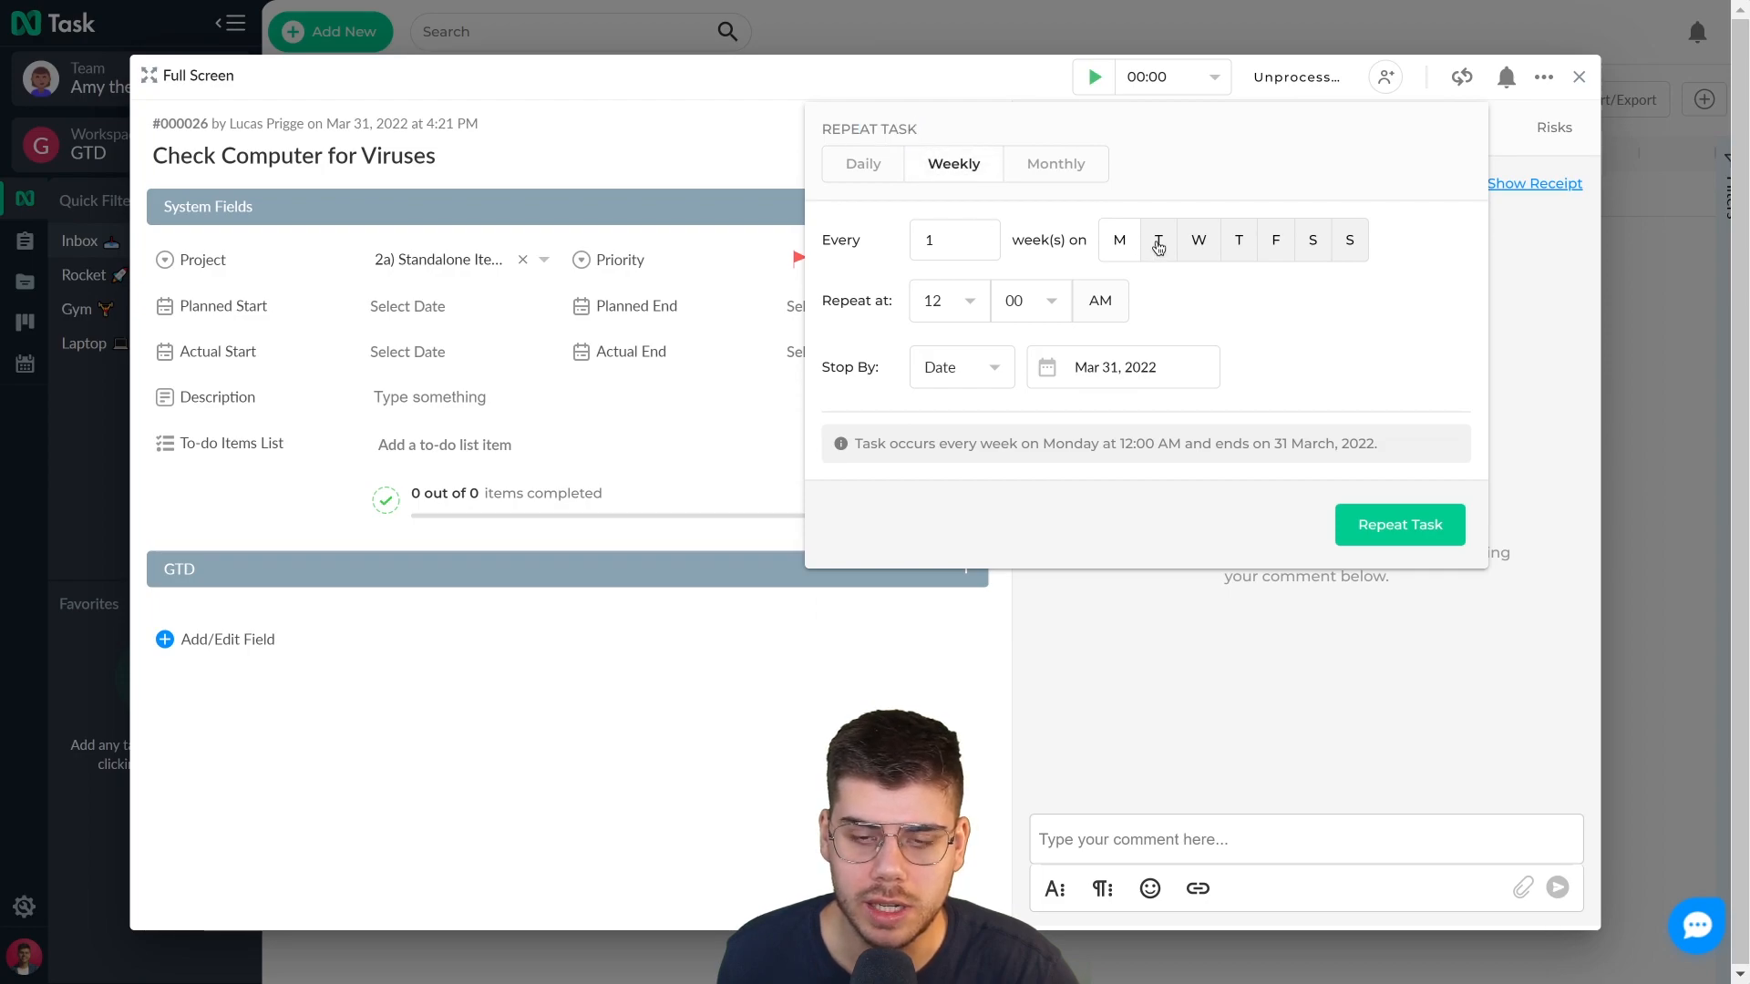
left_click(1190, 244)
left_click(1155, 243)
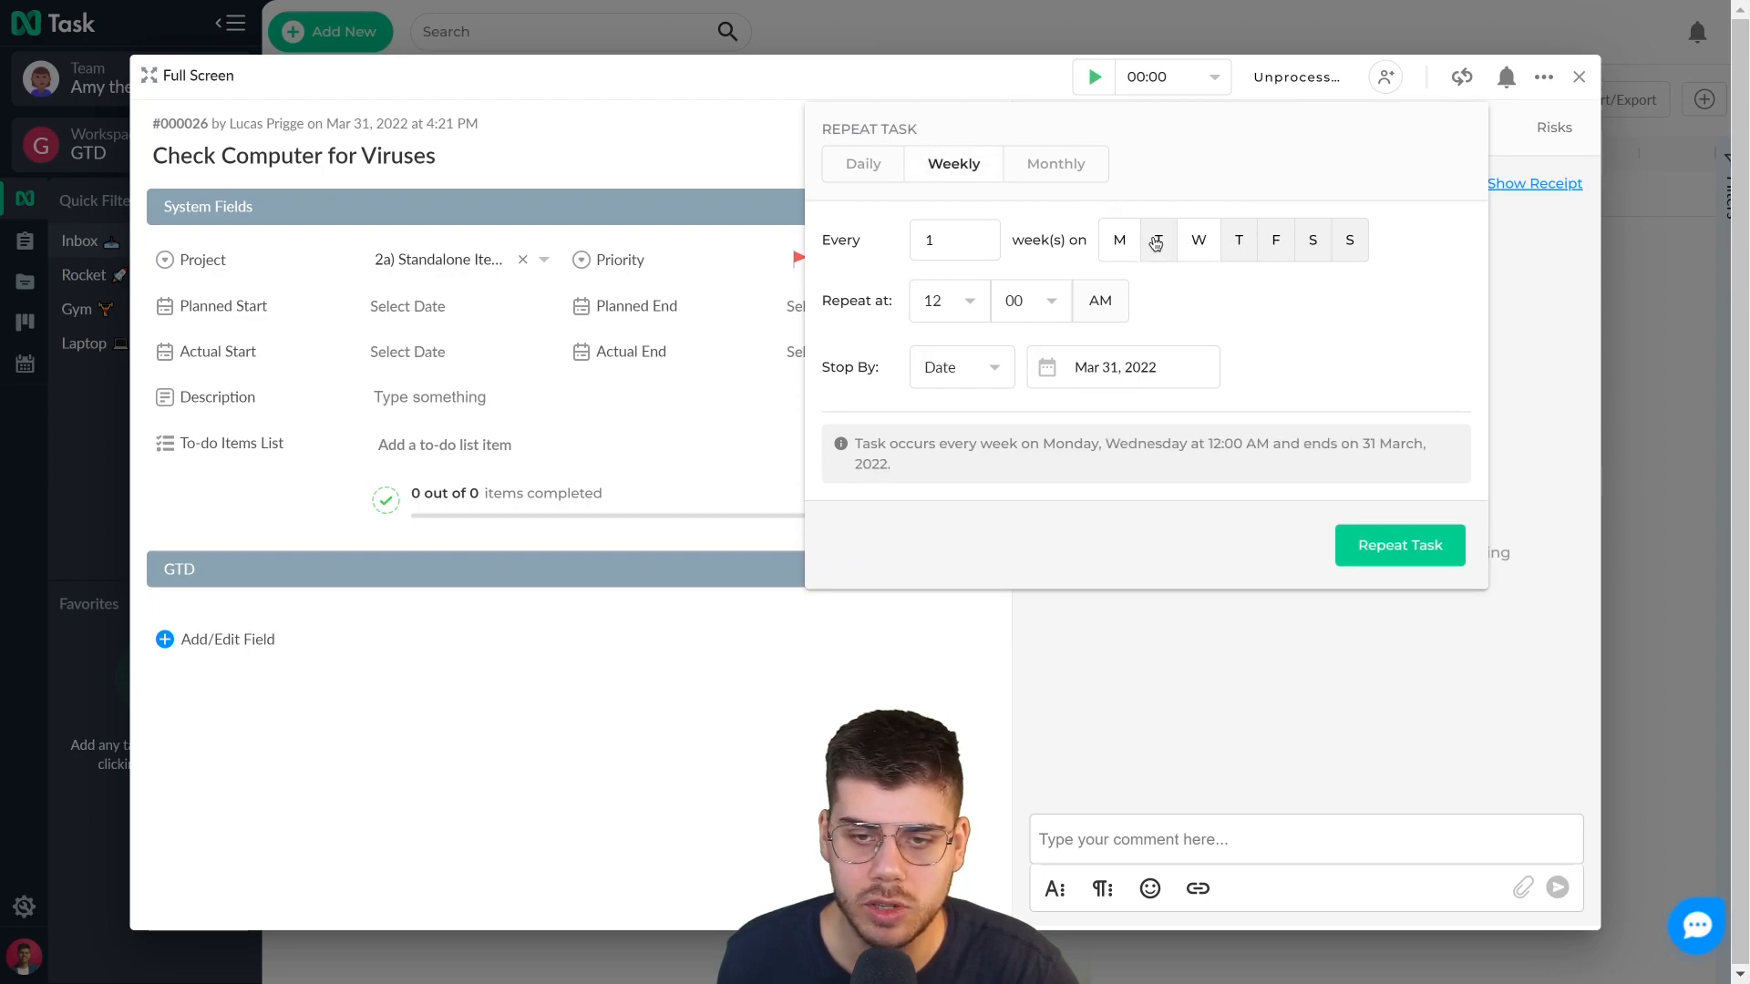
left_click(1130, 243)
left_click(1238, 243)
left_click(1276, 242)
left_click(1240, 243)
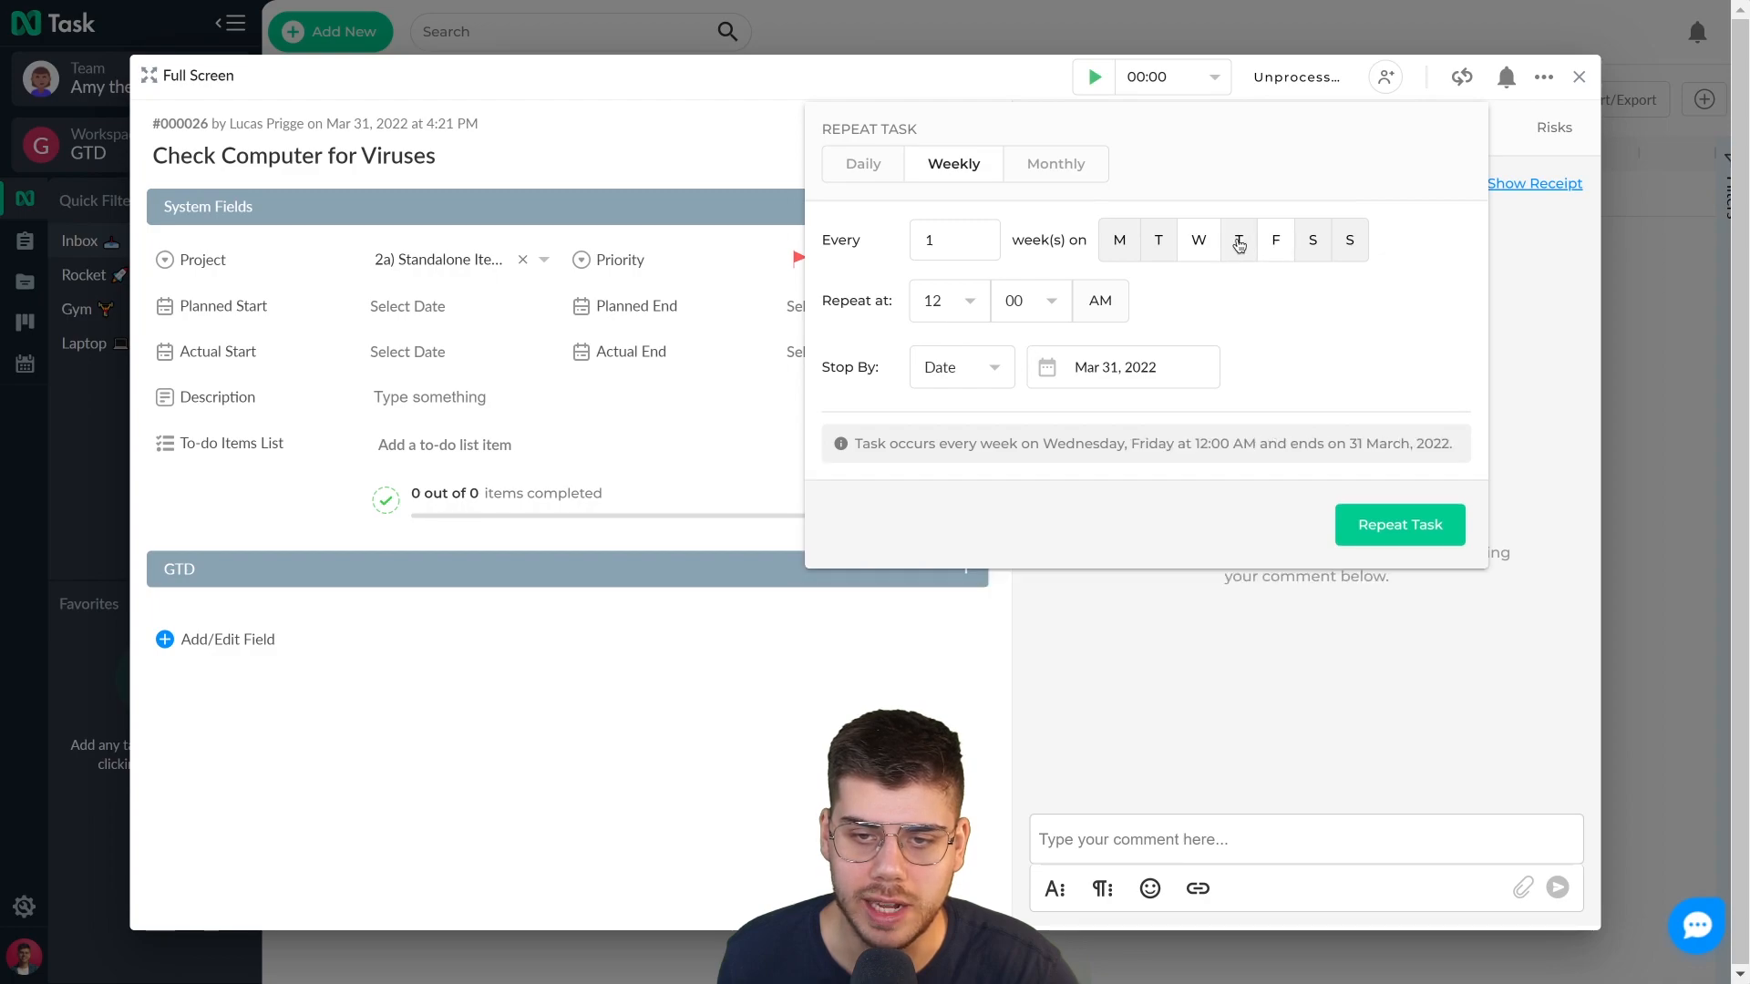
left_click(1203, 242)
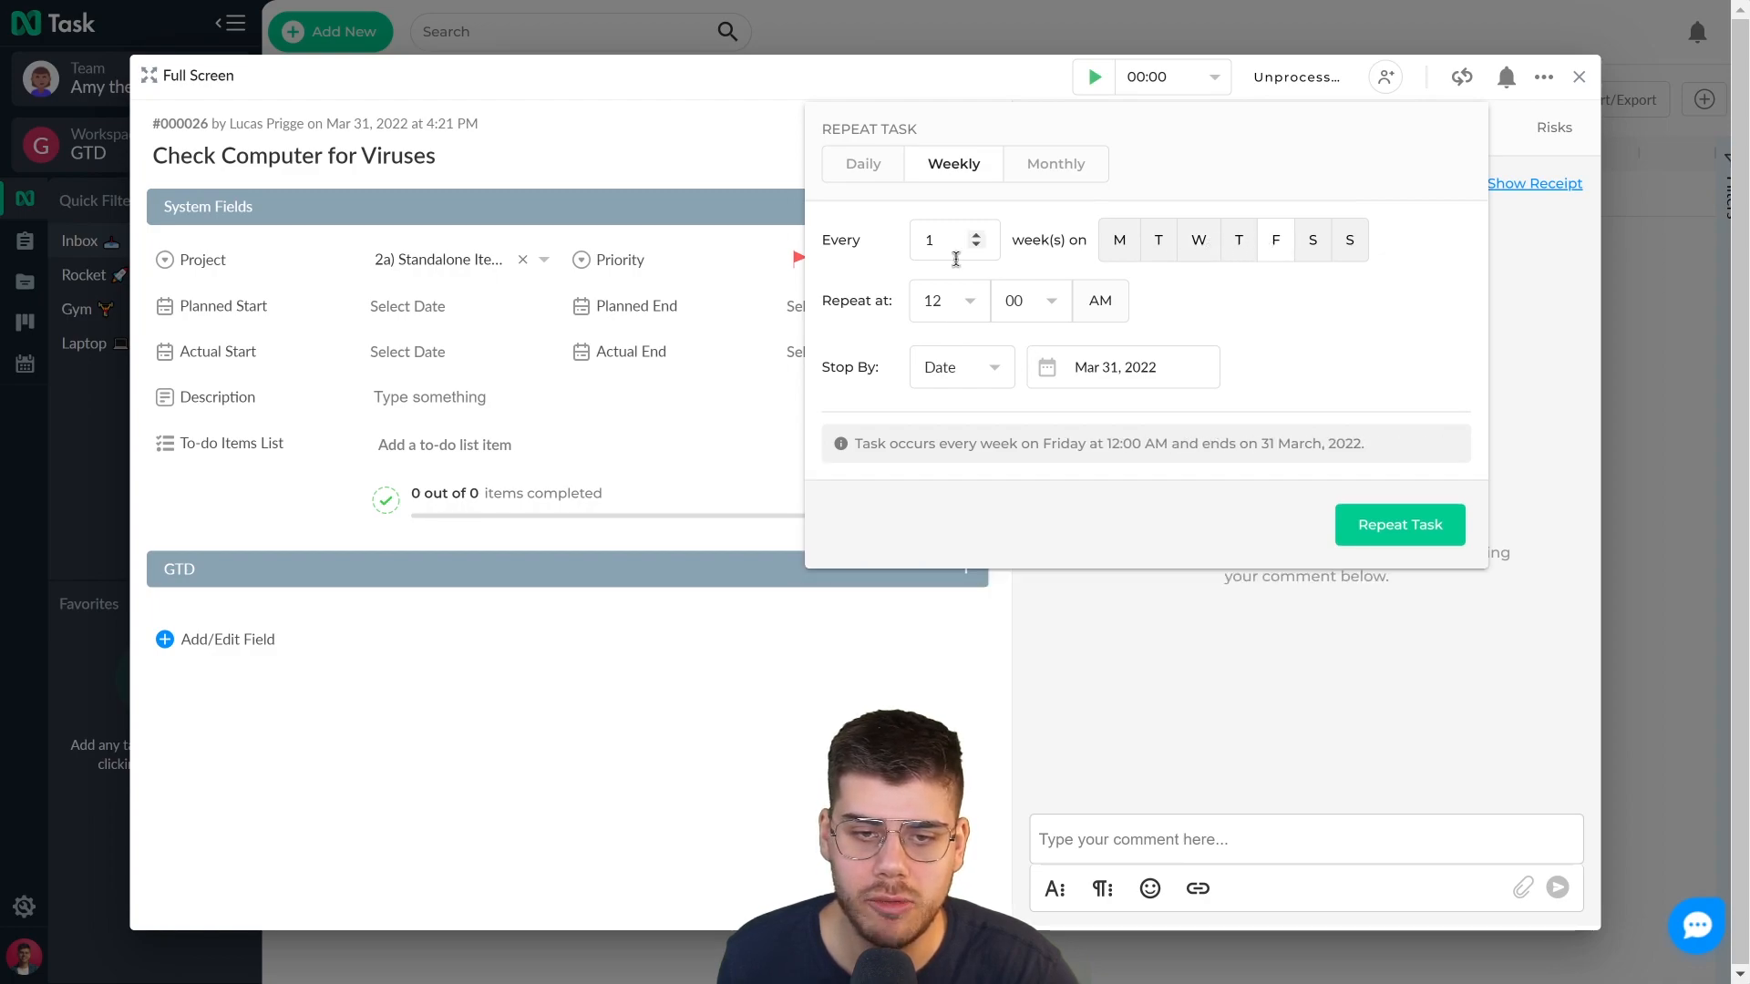
- Set the repeat time to 06:00 PM
left_click(946, 297)
scroll(957, 447, "down", 3)
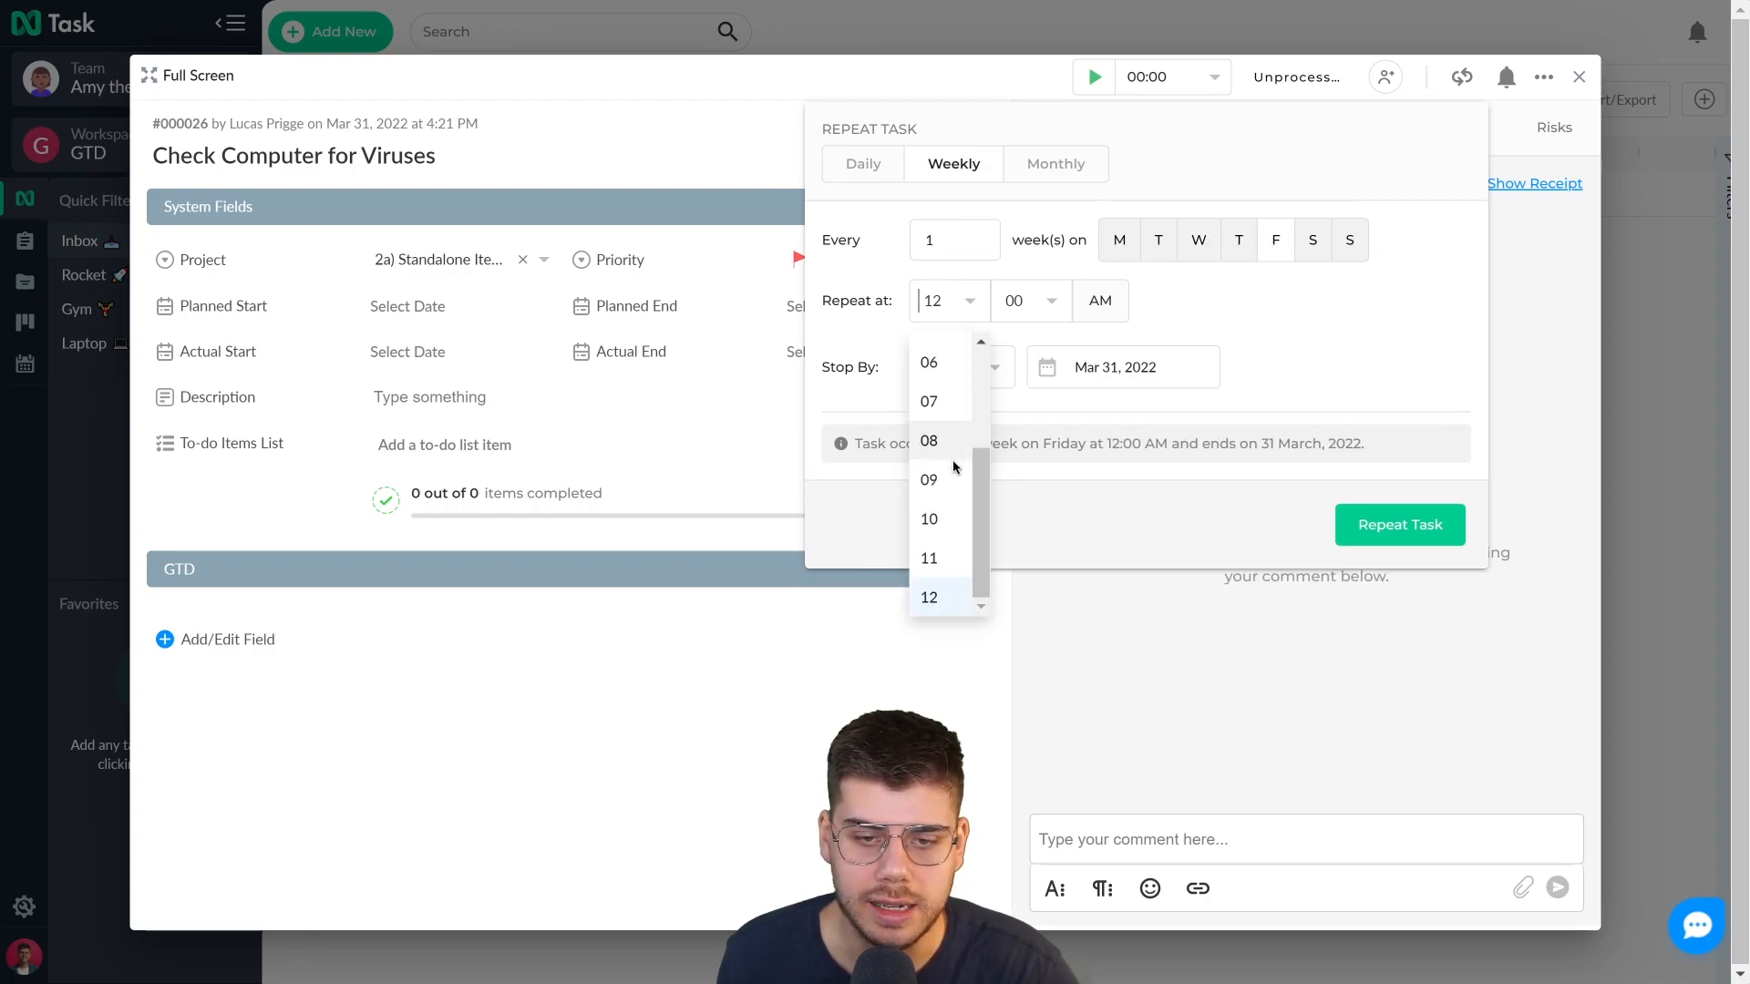
left_click(930, 363)
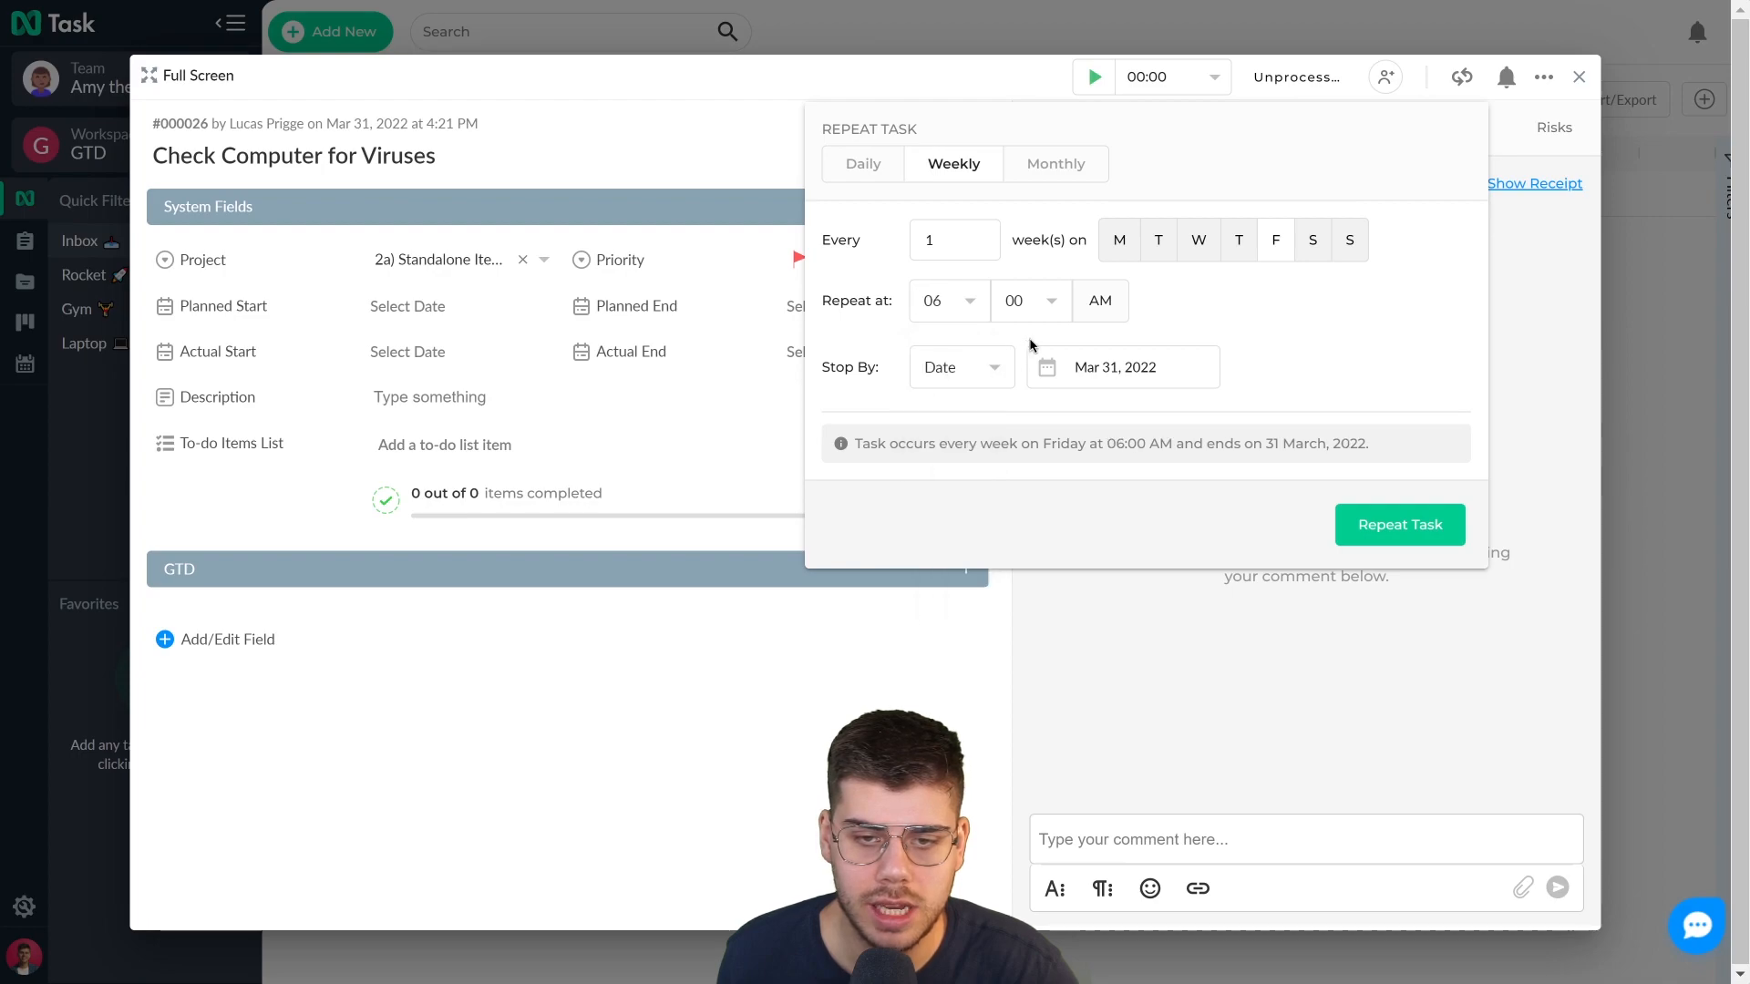
left_click(1099, 300)
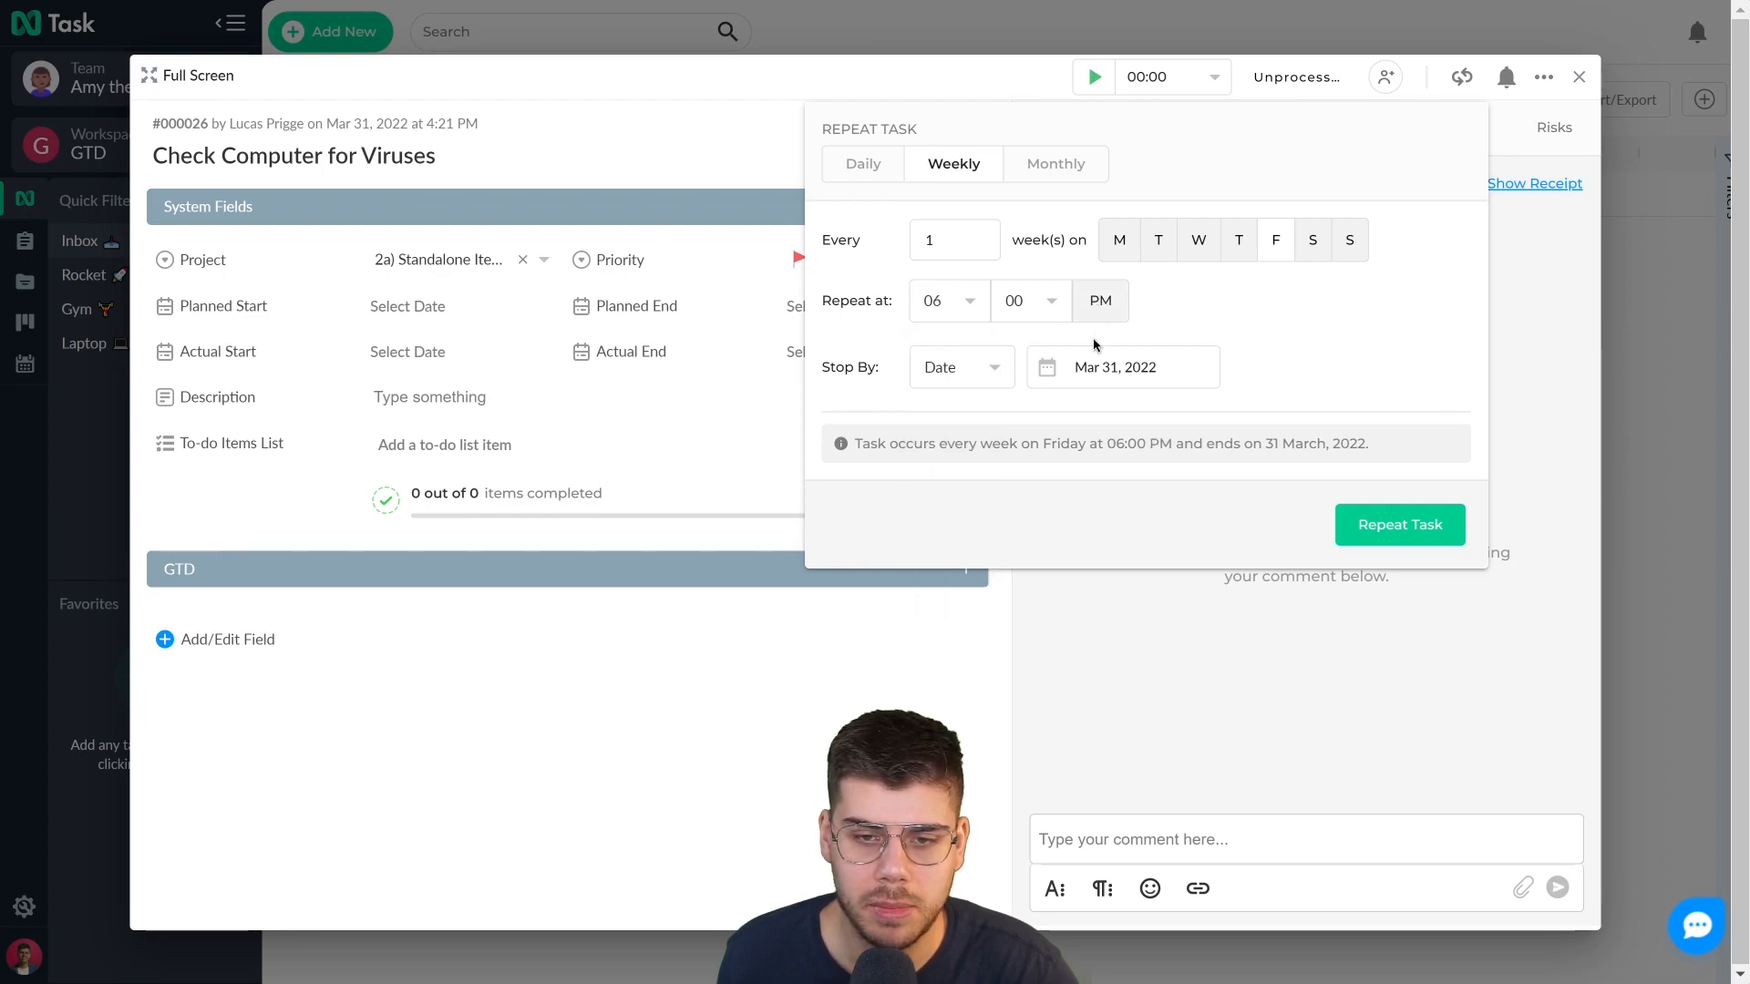
- Set the repeat to stop by the date Nov 30, 2022
left_click(991, 370)
left_click(971, 426)
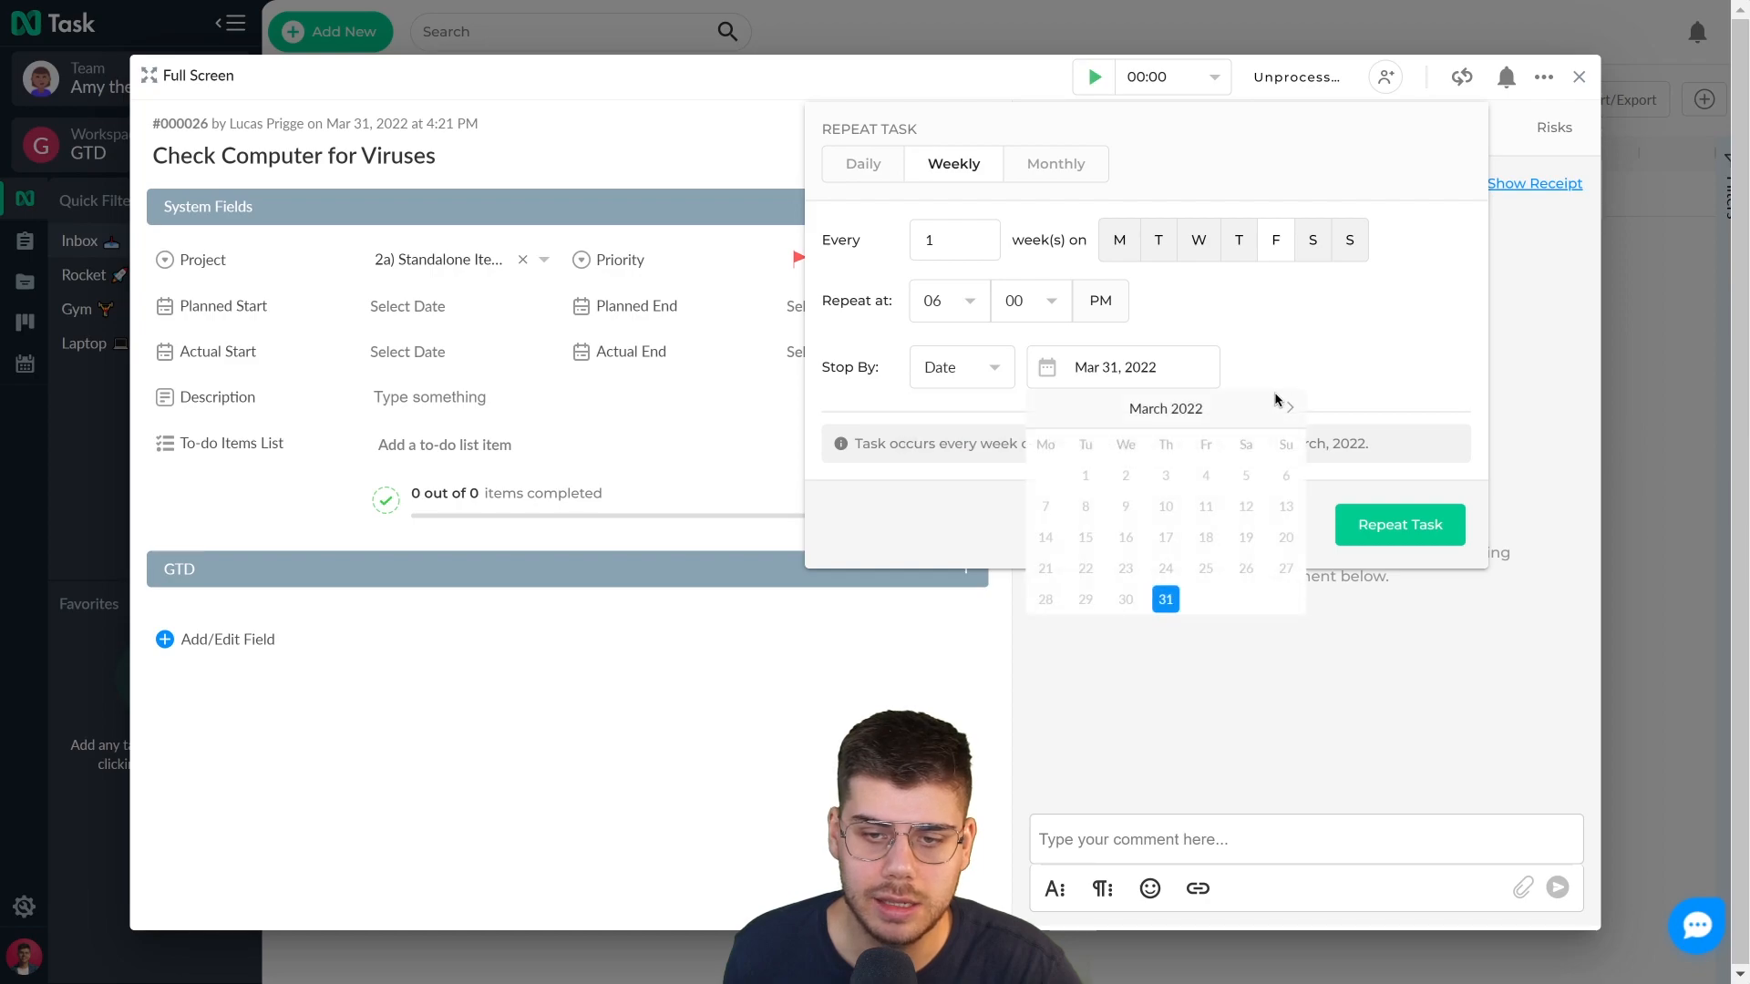
left_click(1291, 409)
left_click(1291, 408)
left_click(1291, 408)
left_click(1291, 408)
left_click(1291, 409)
left_click(1291, 408)
left_click(1291, 408)
left_click(1291, 408)
left_click(1126, 599)
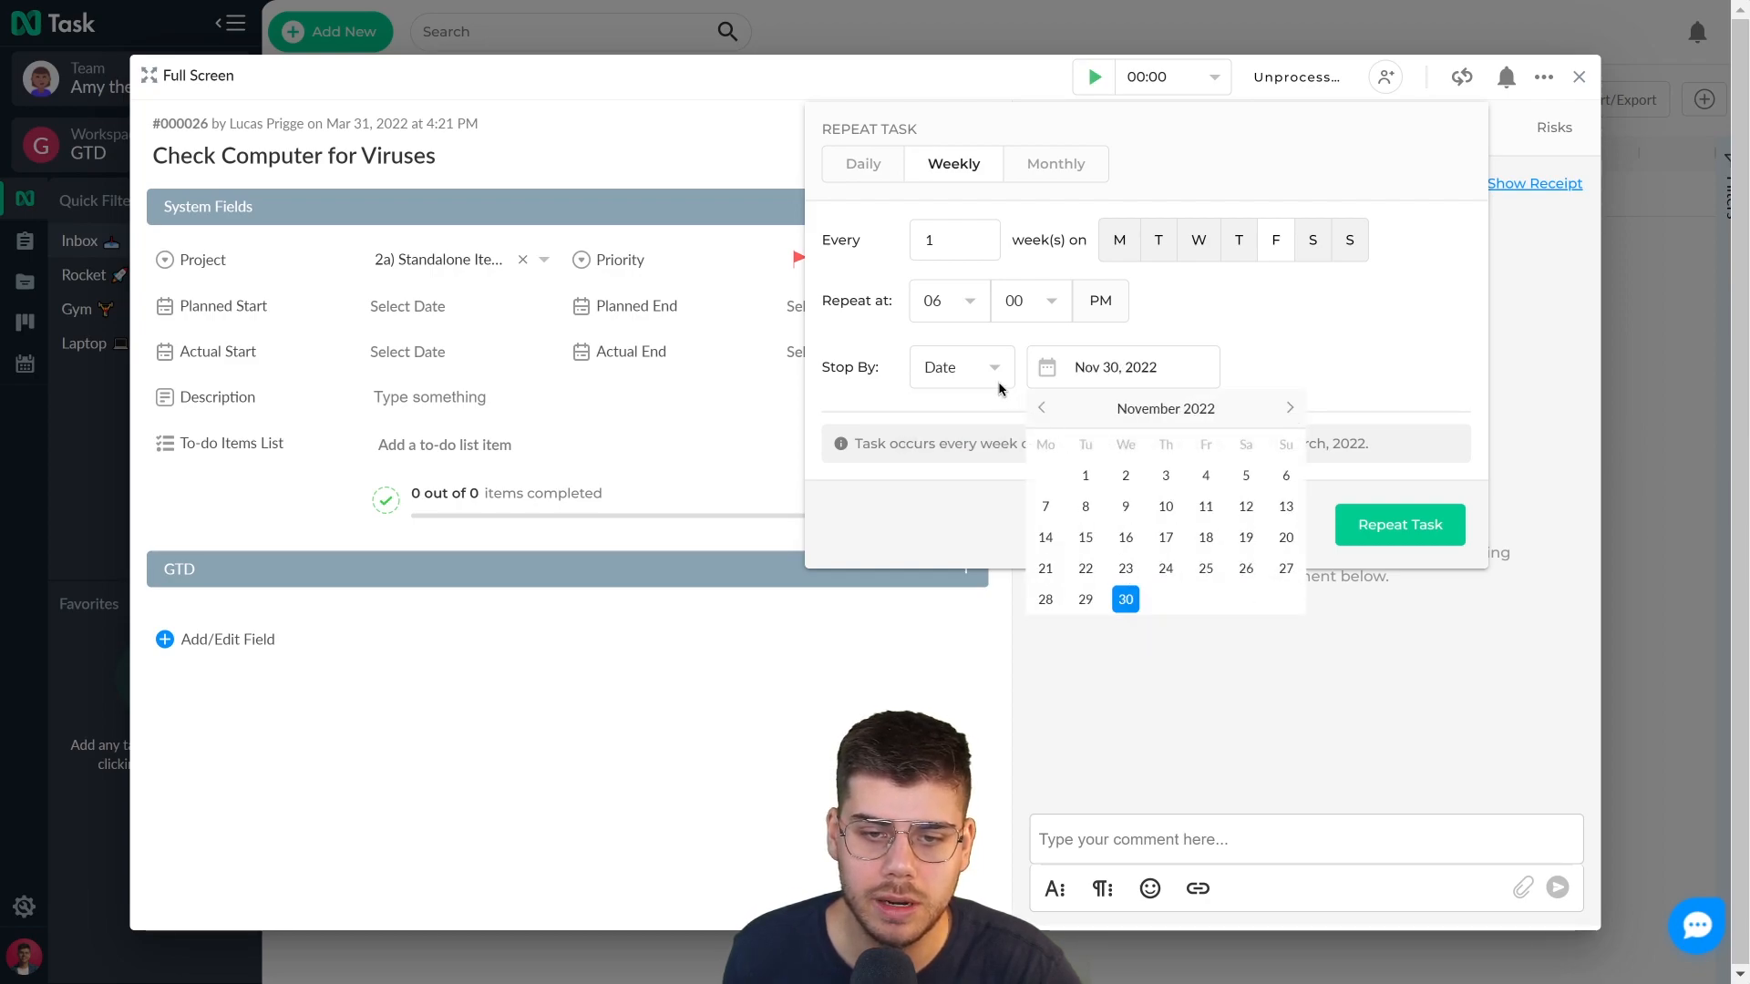
- Set the repeat to stop after 500 tasks and save the repeat schedule
left_click(1000, 384)
left_click(937, 456)
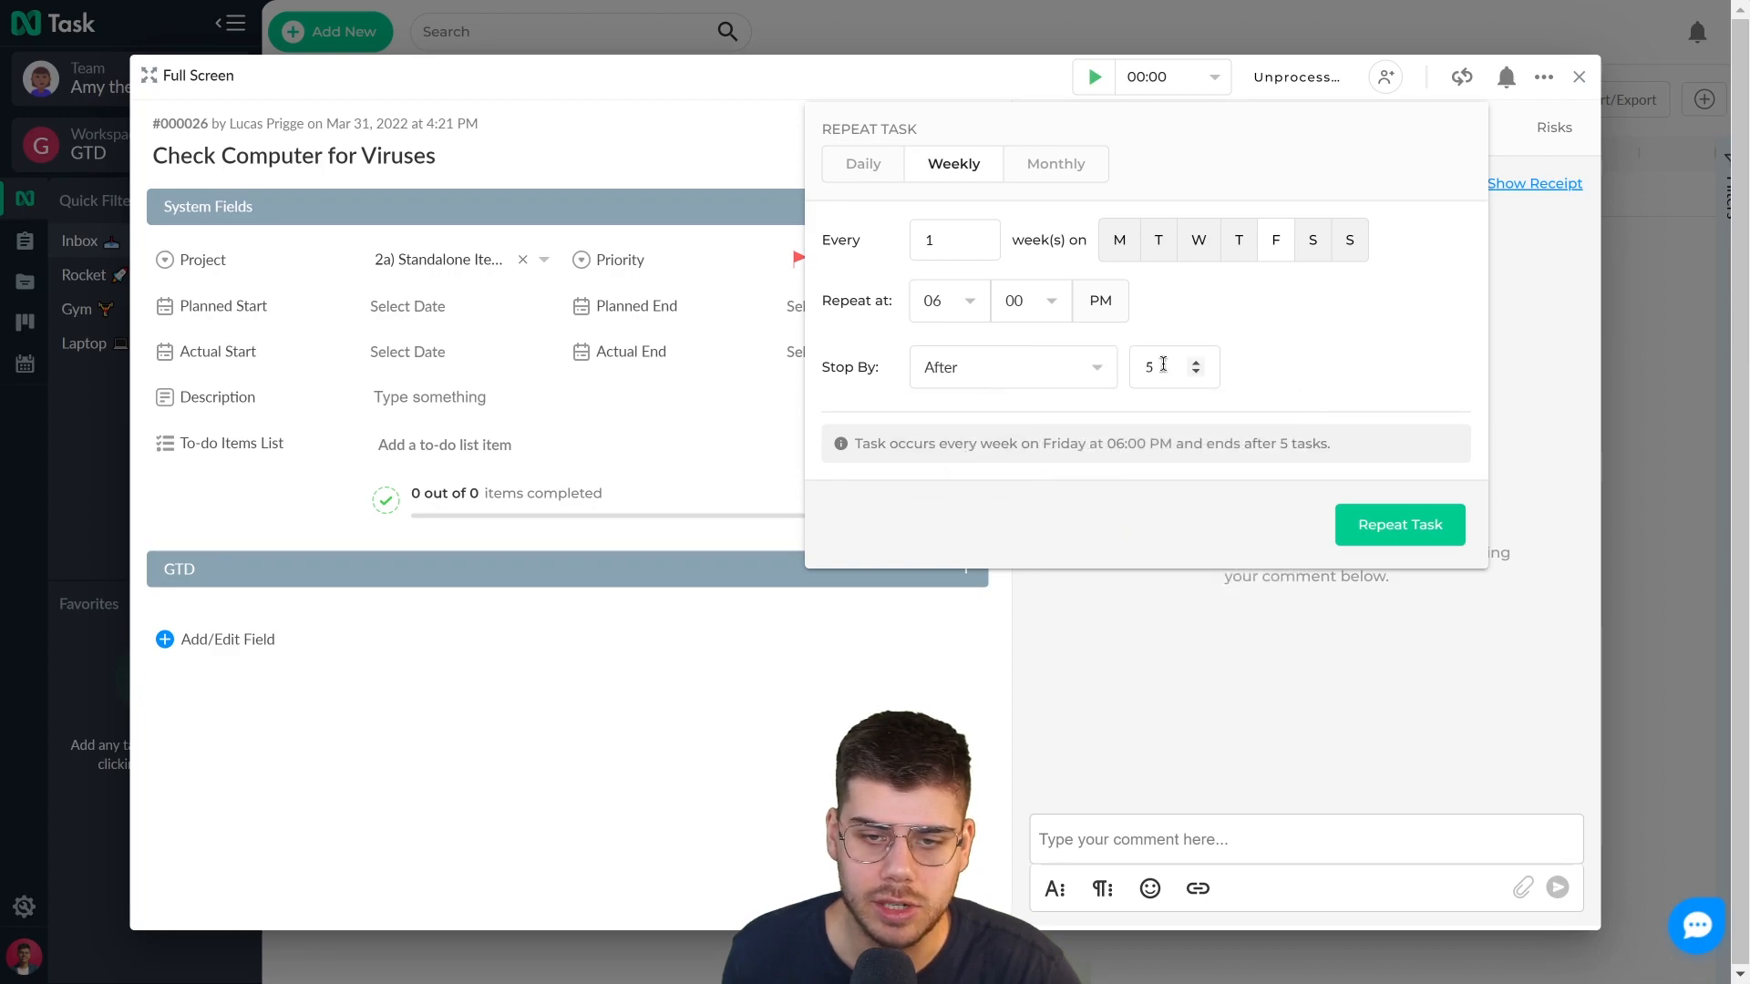
type("500")
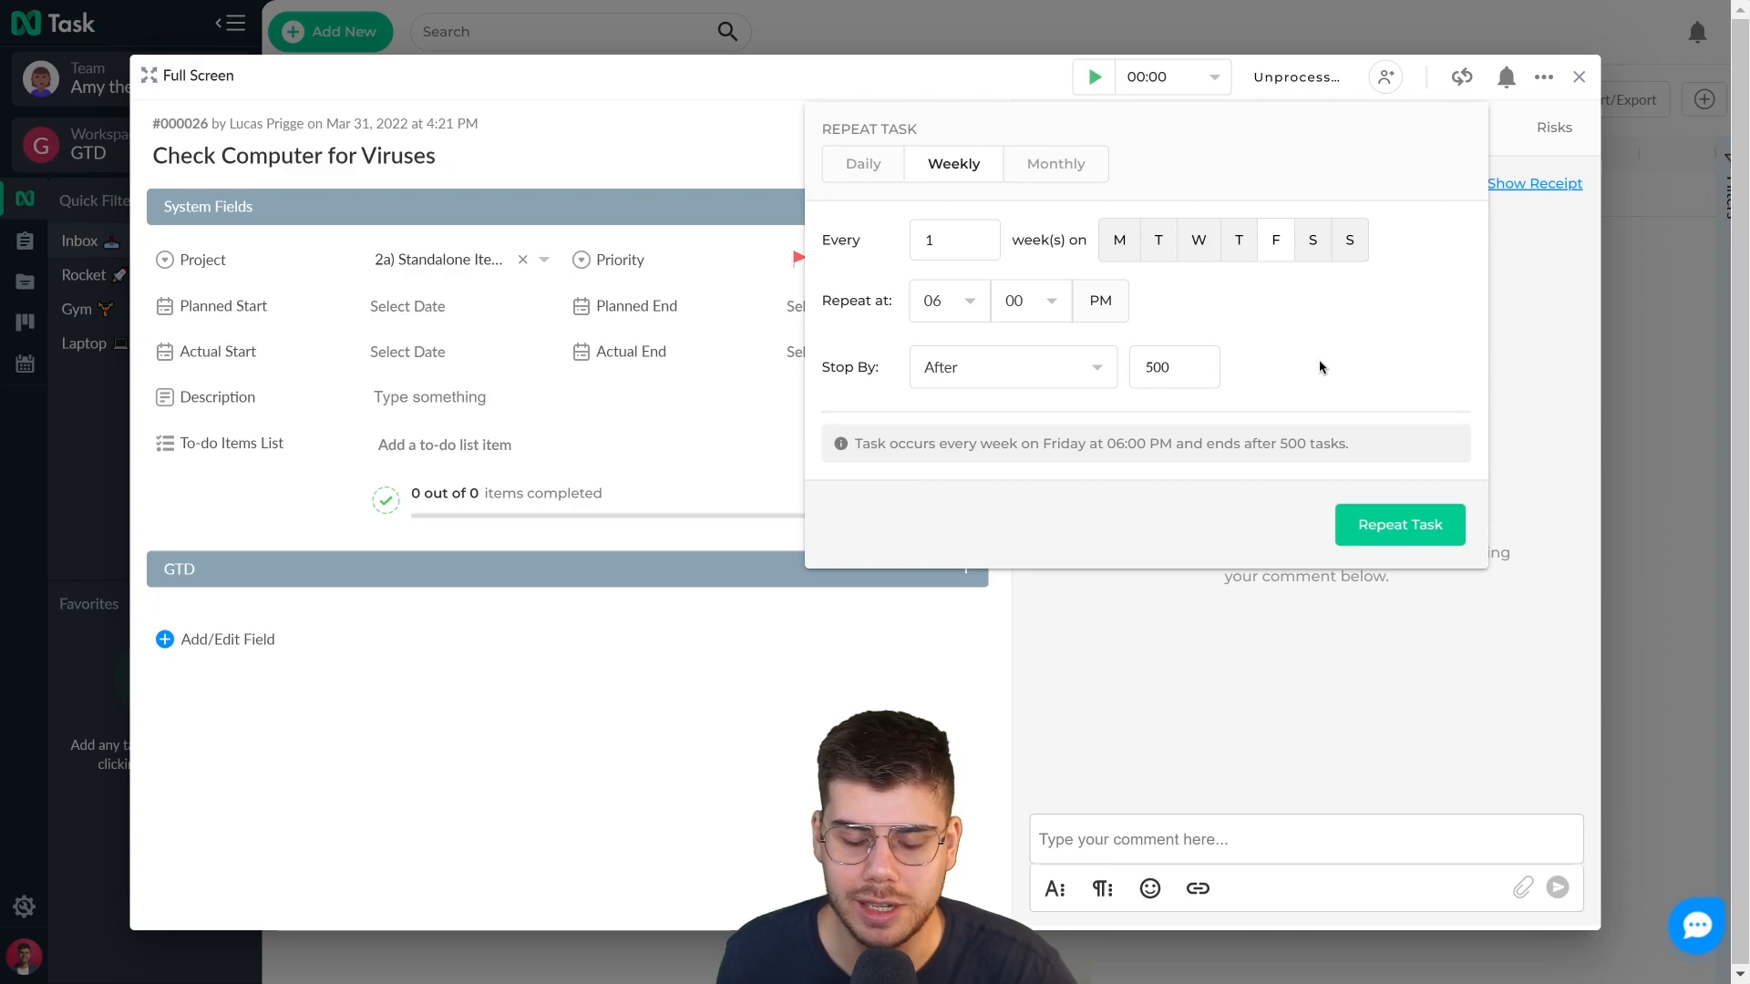
left_click(1384, 526)
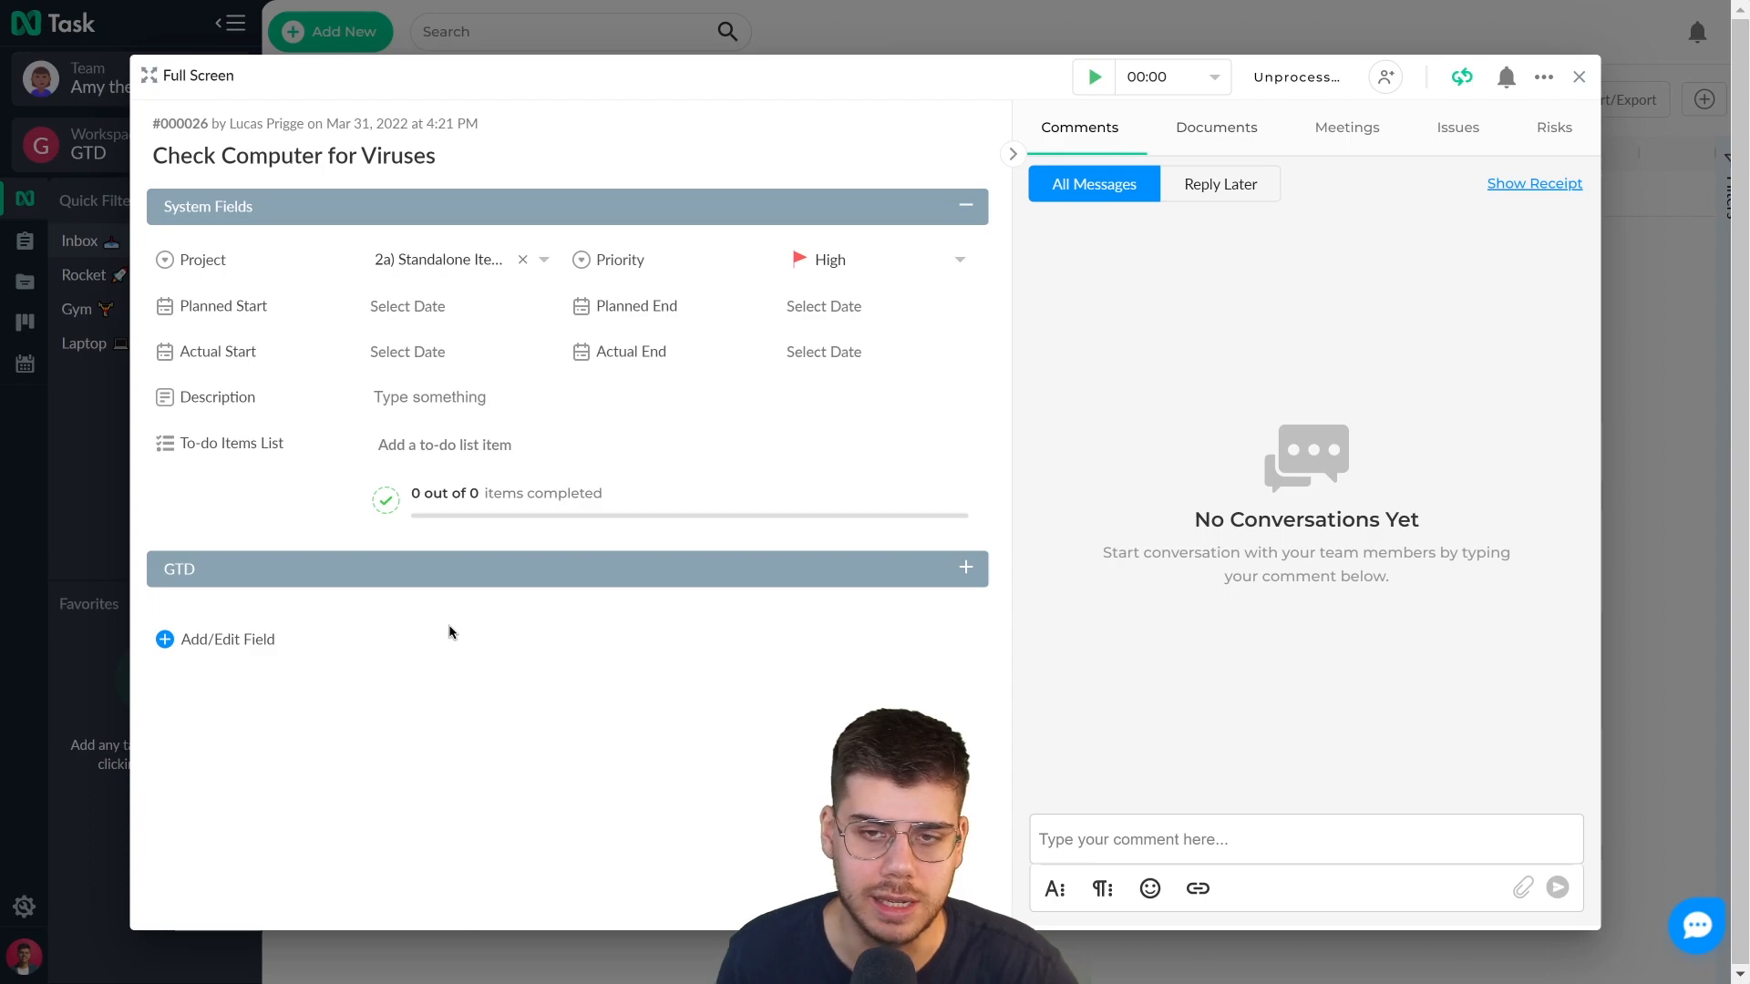
- Set the Check Computer for Viruses task's status to Next, context to Laptop and energy to Medium, and close the task
left_click(1270, 91)
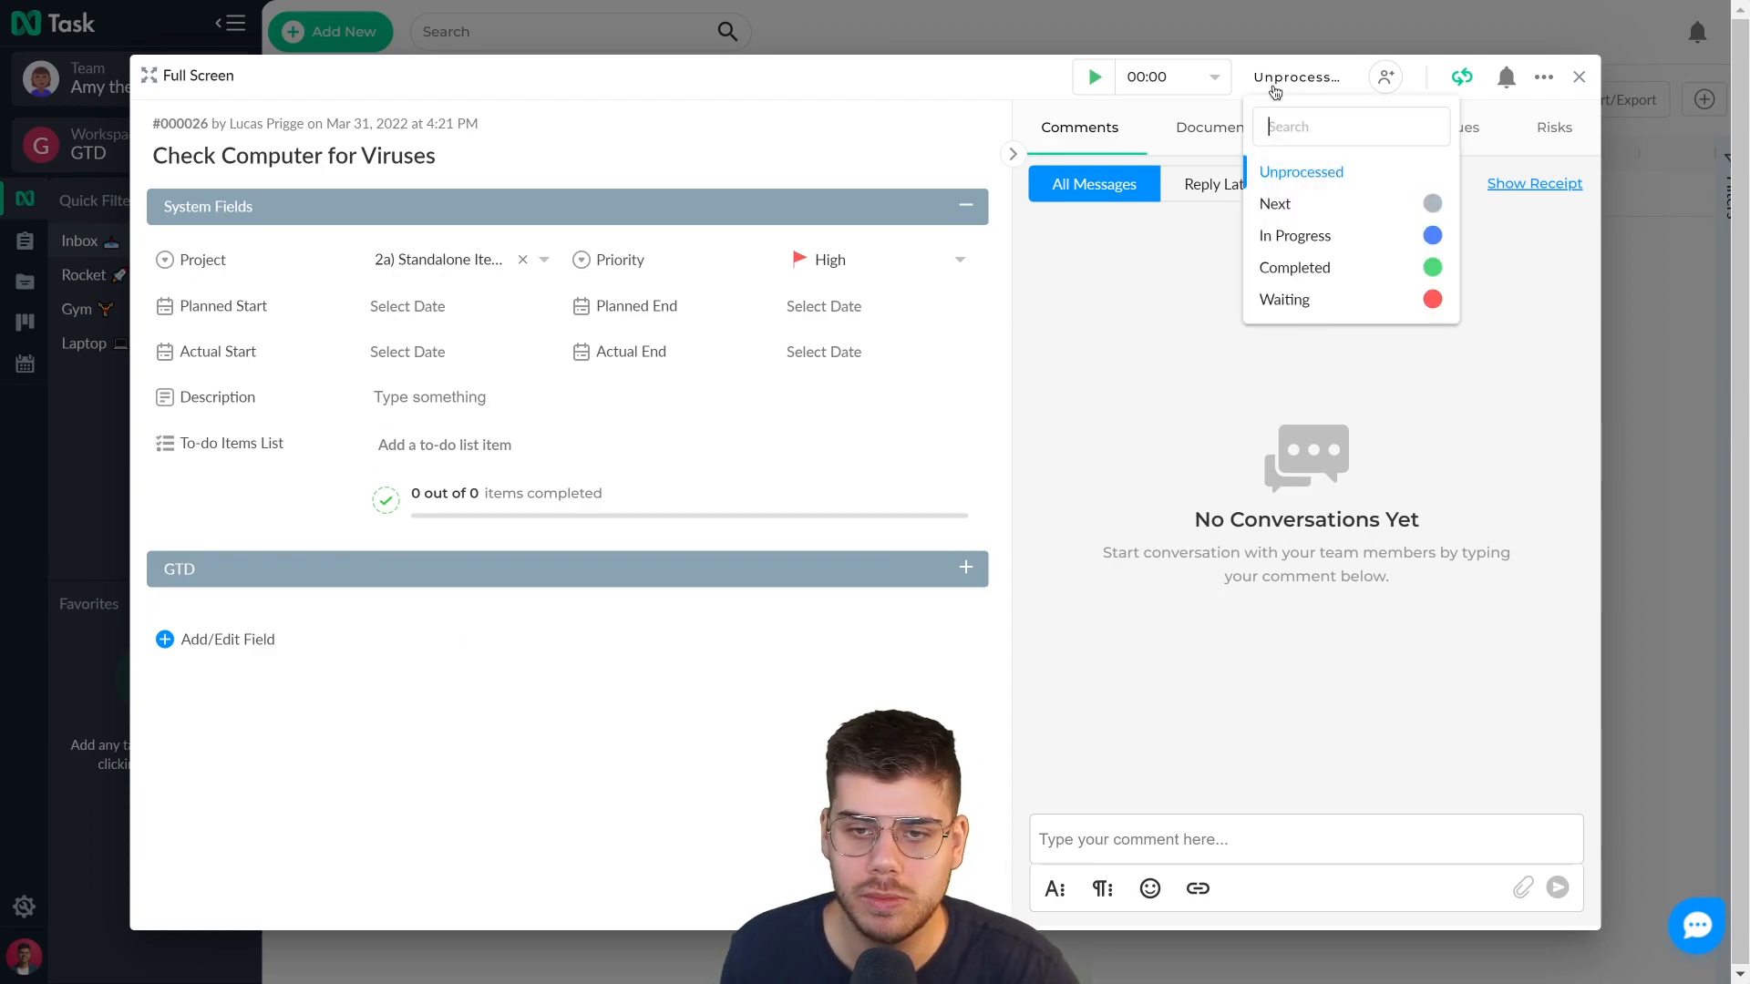
left_click(1291, 204)
left_click(547, 569)
left_click(375, 629)
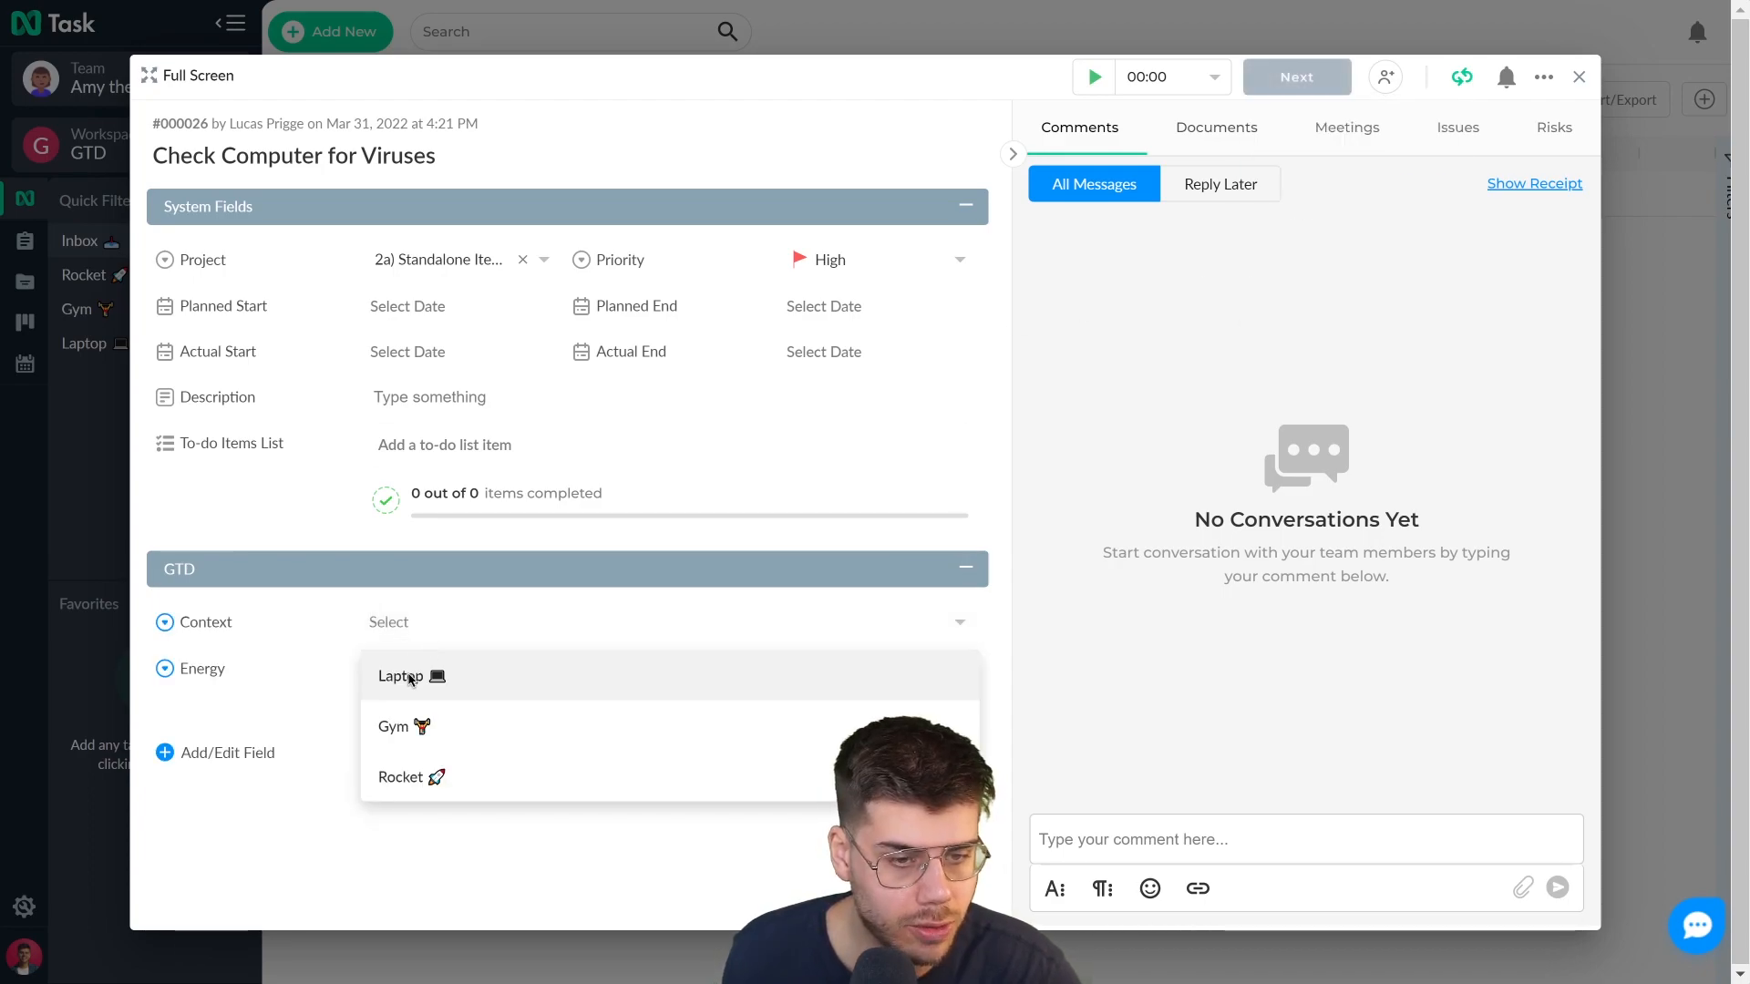
left_click(449, 677)
left_click(478, 655)
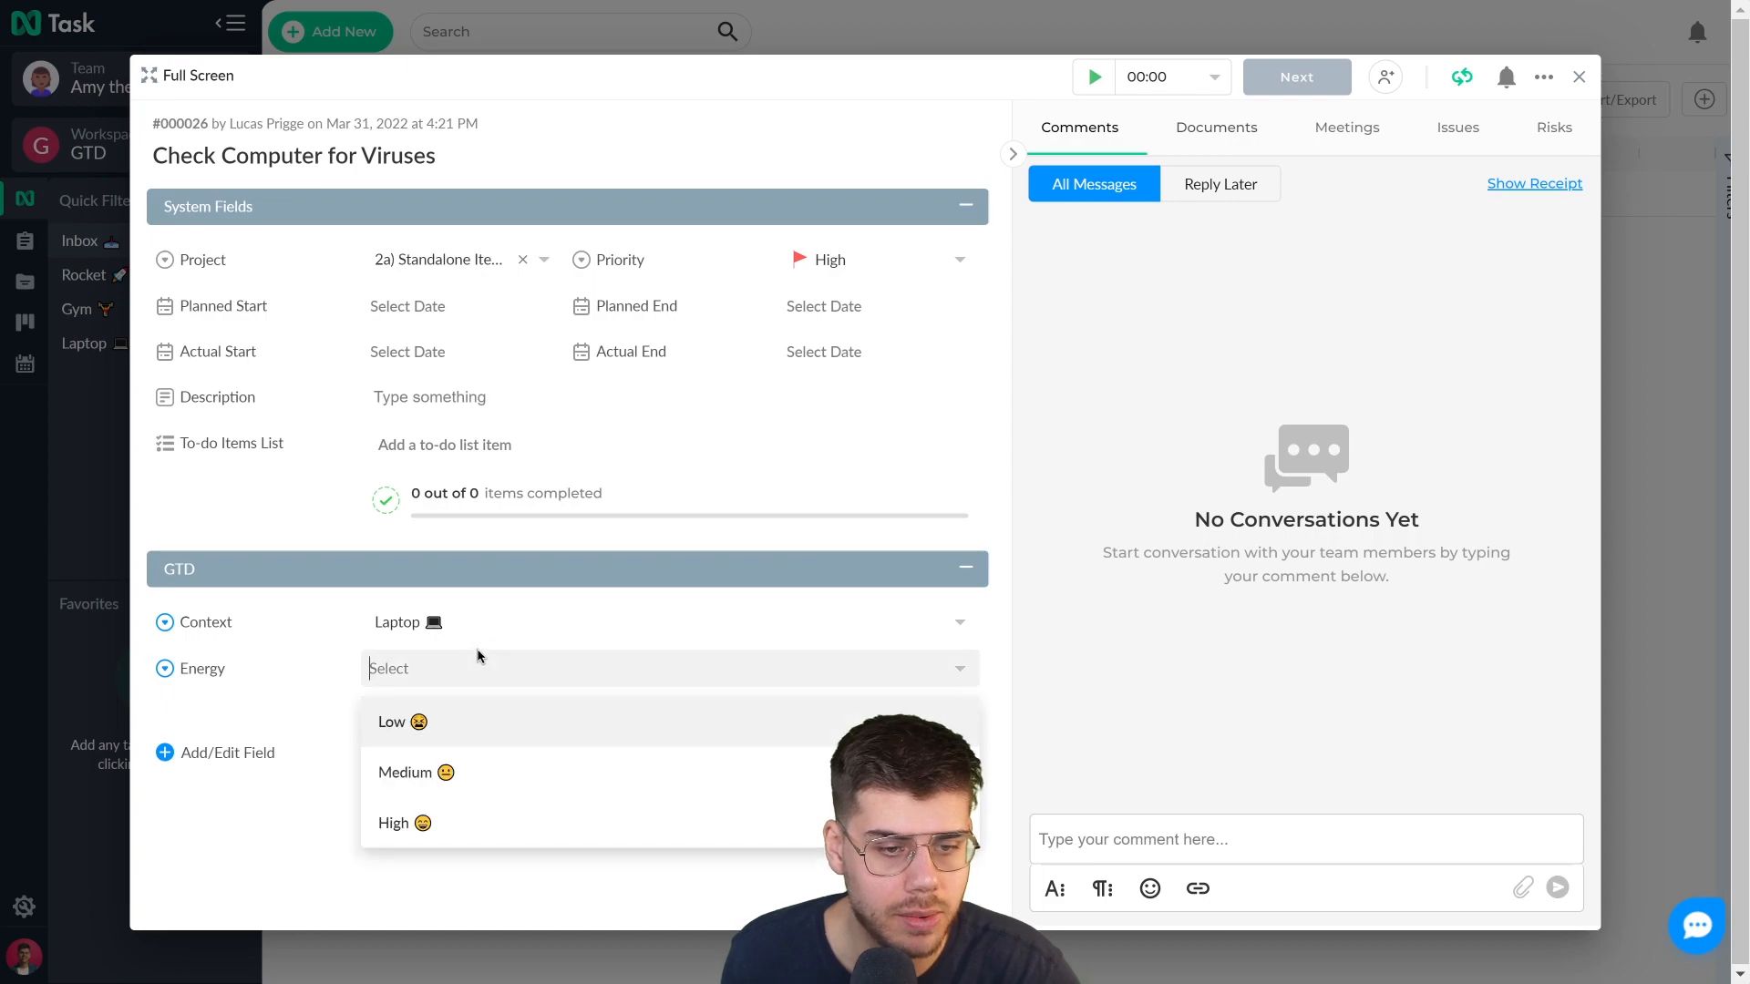
left_click(489, 781)
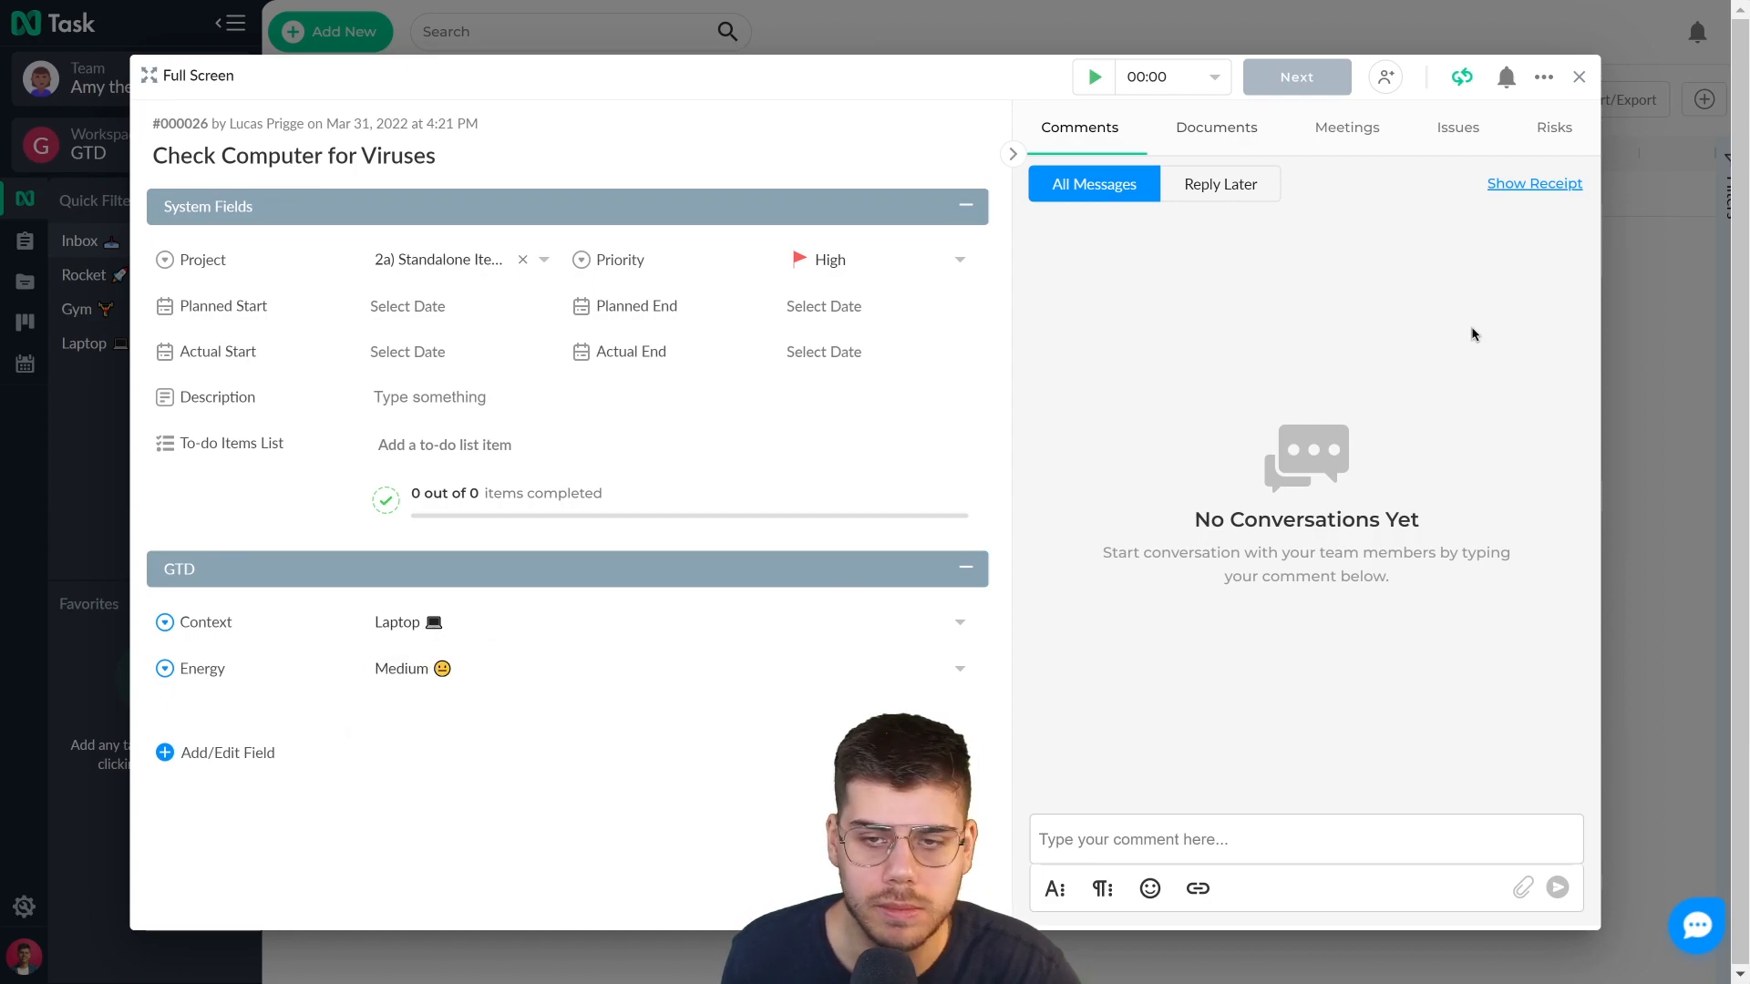
left_click(1579, 77)
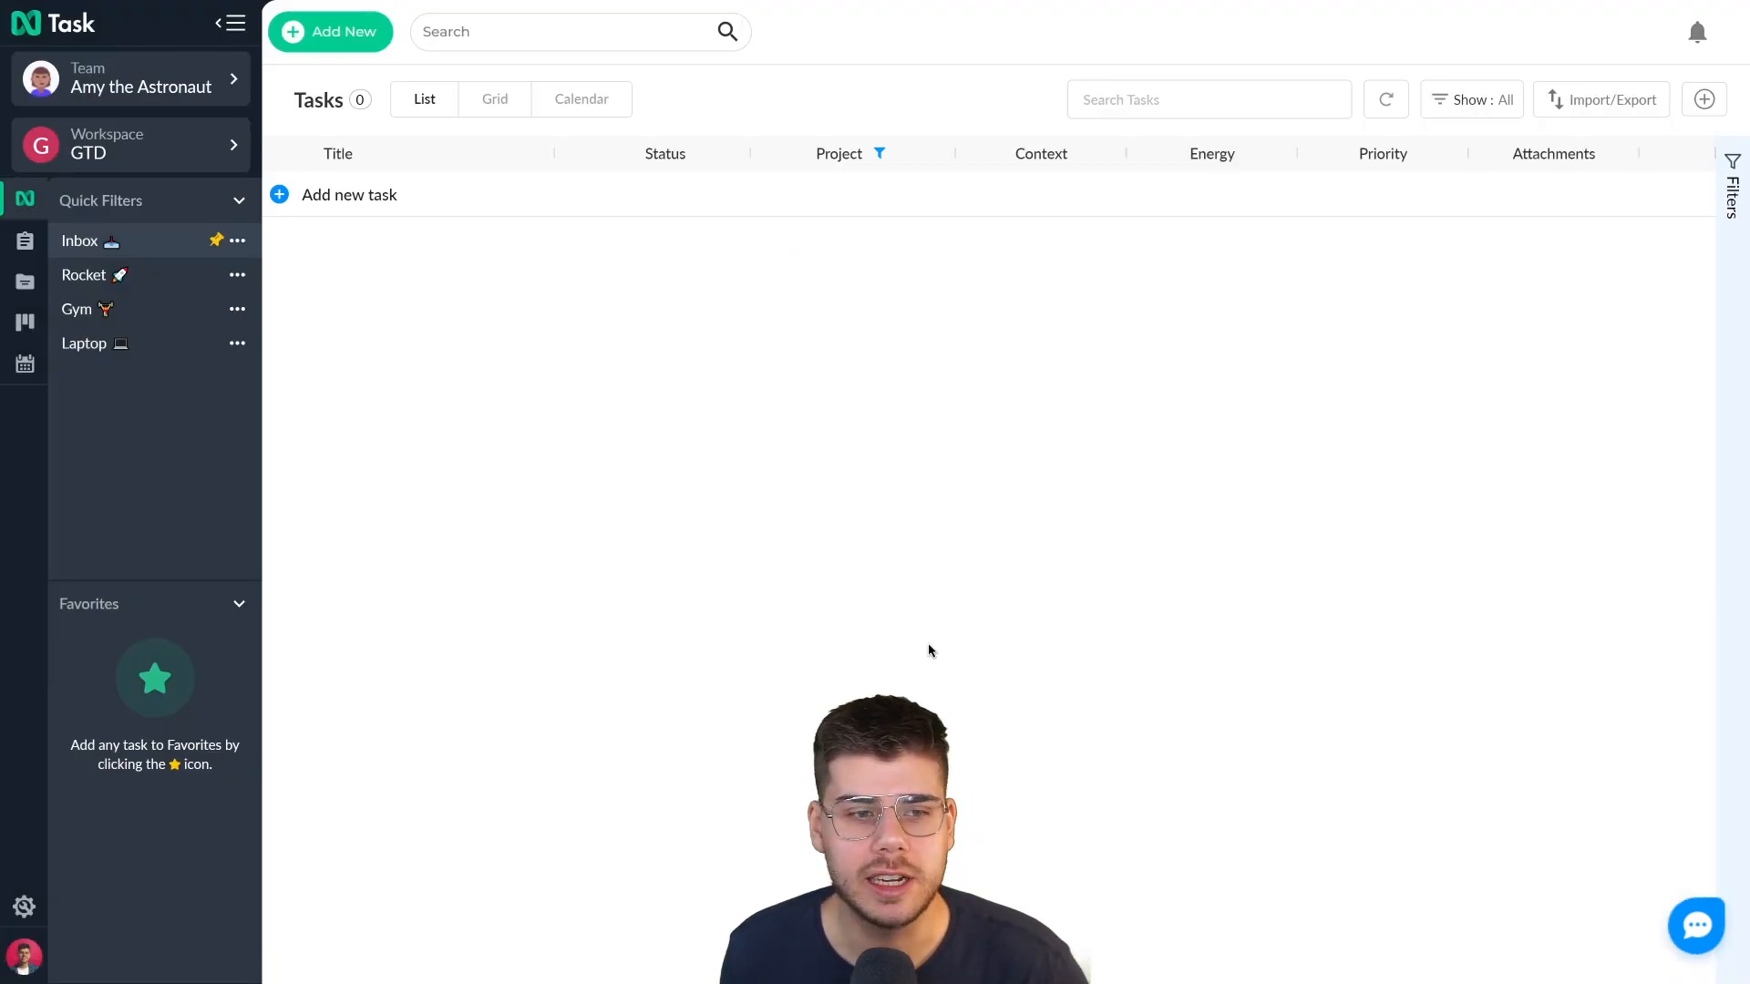
- Apply the Laptop quick filter in place of Inbox and examine its status, context and energy filter settings
left_click(156, 248)
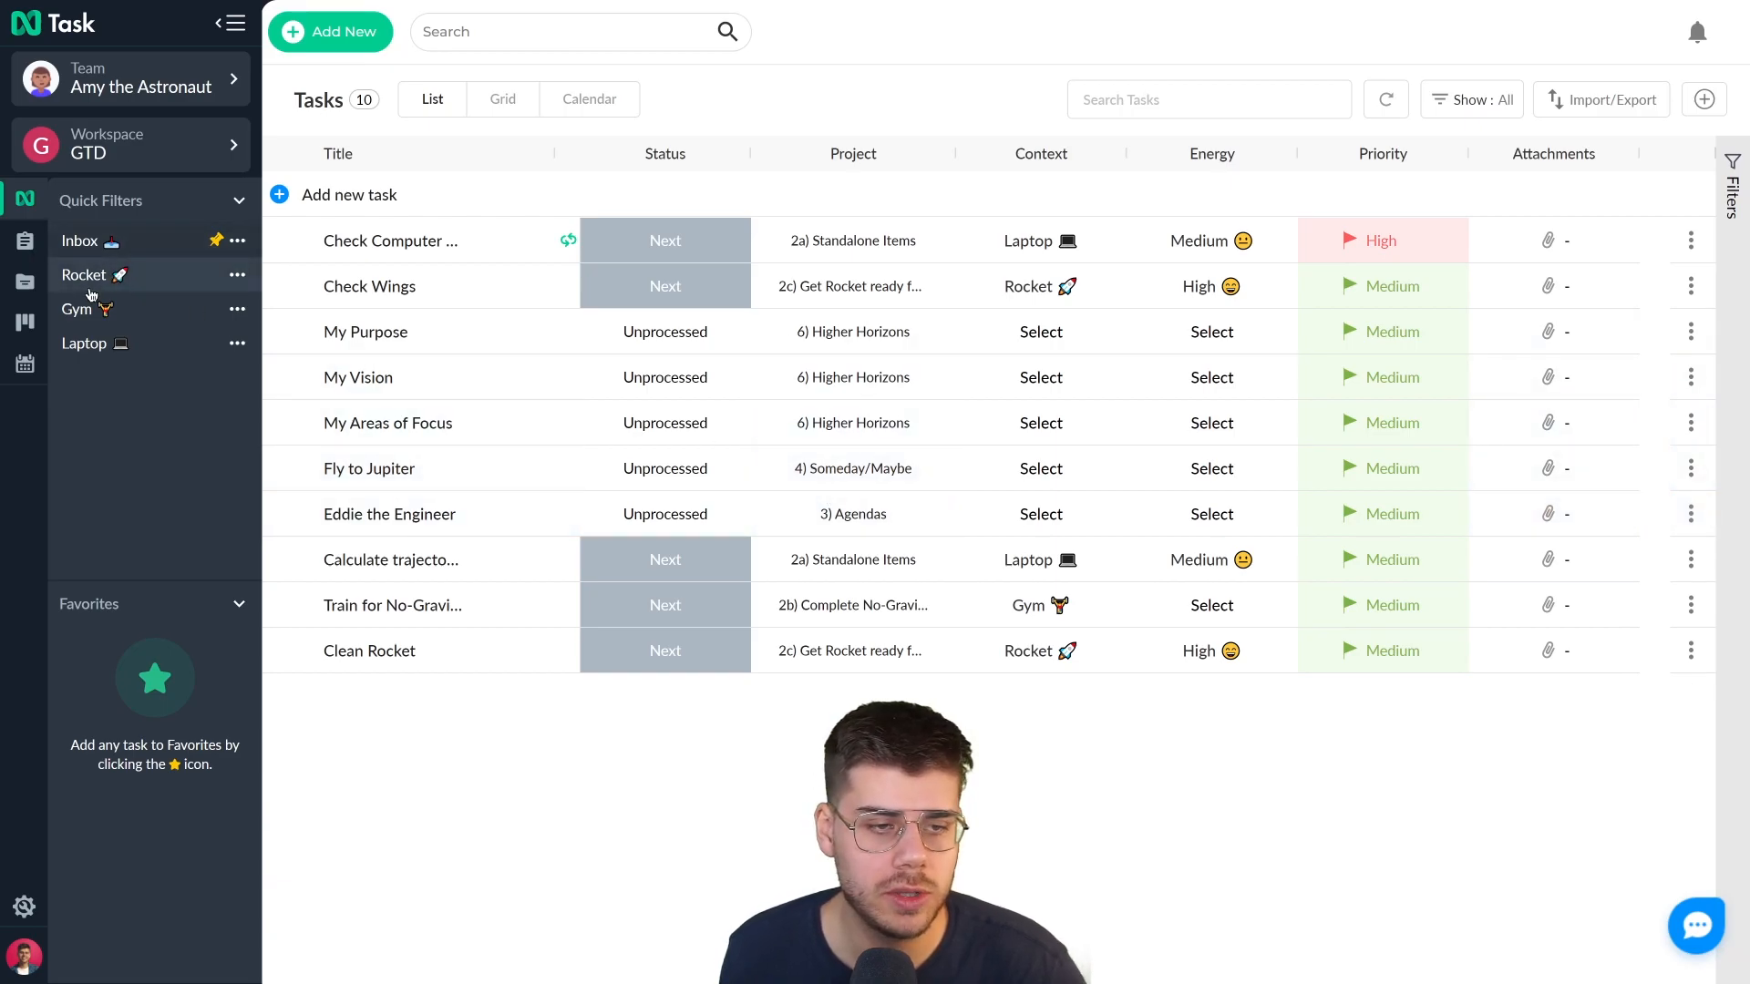
left_click(85, 345)
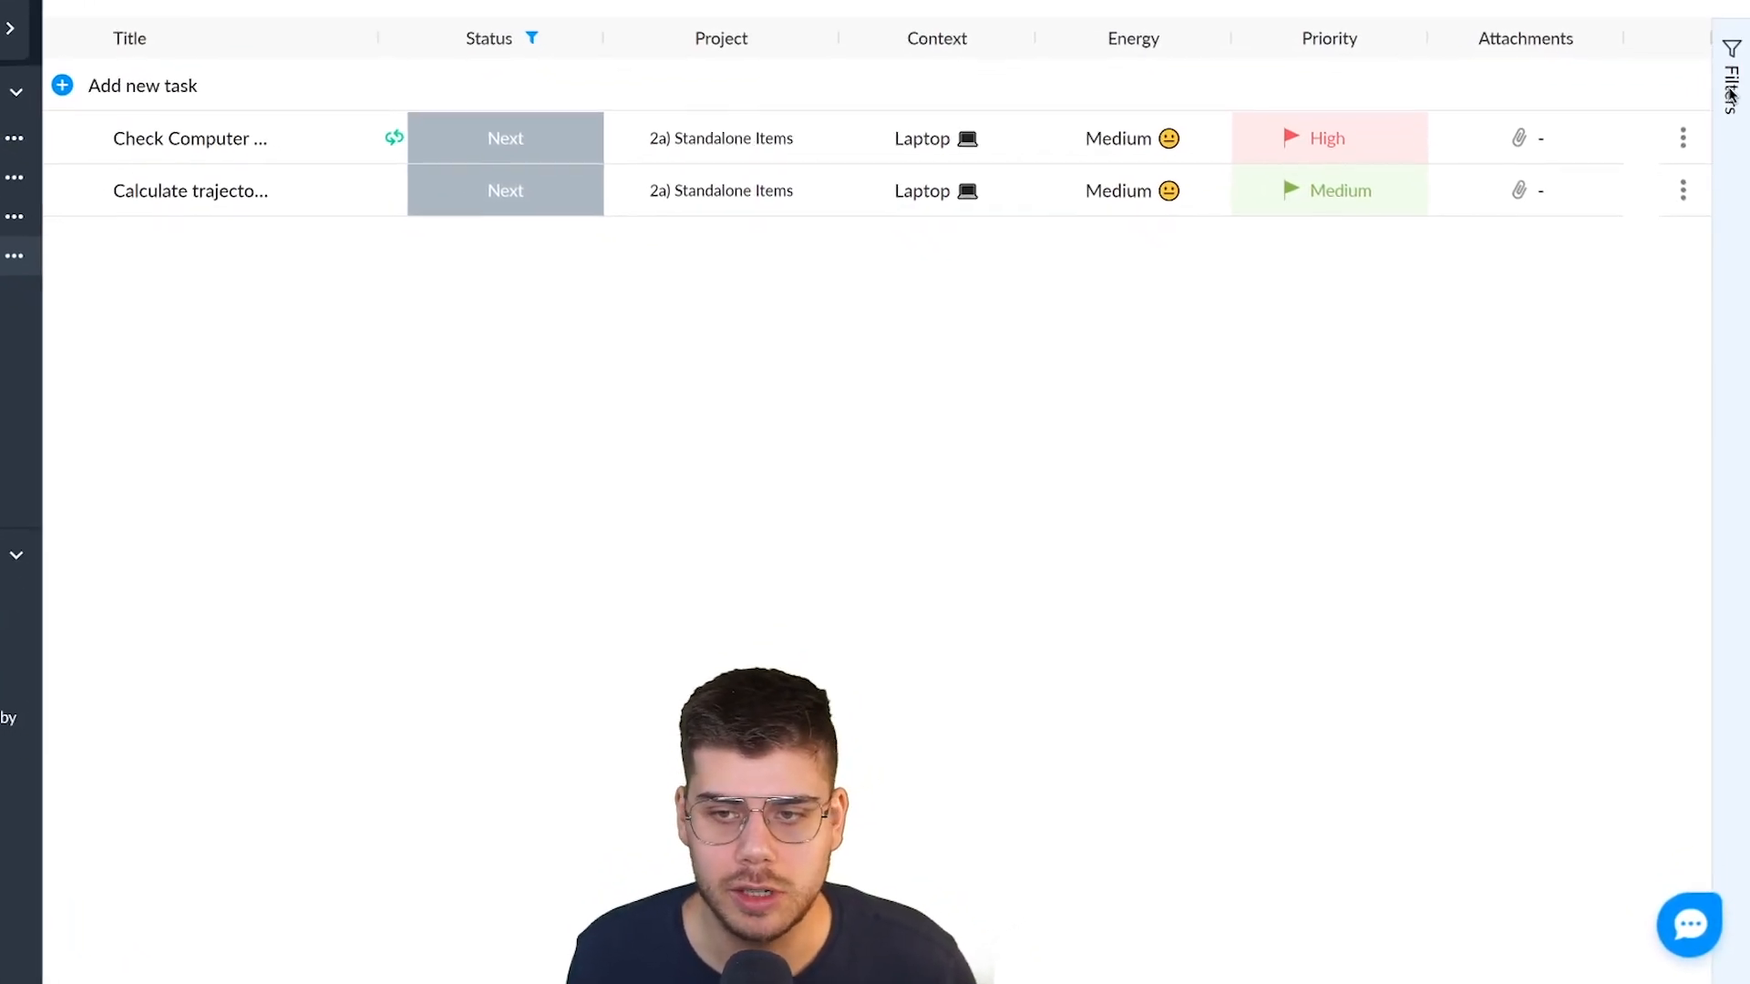
left_click(1732, 137)
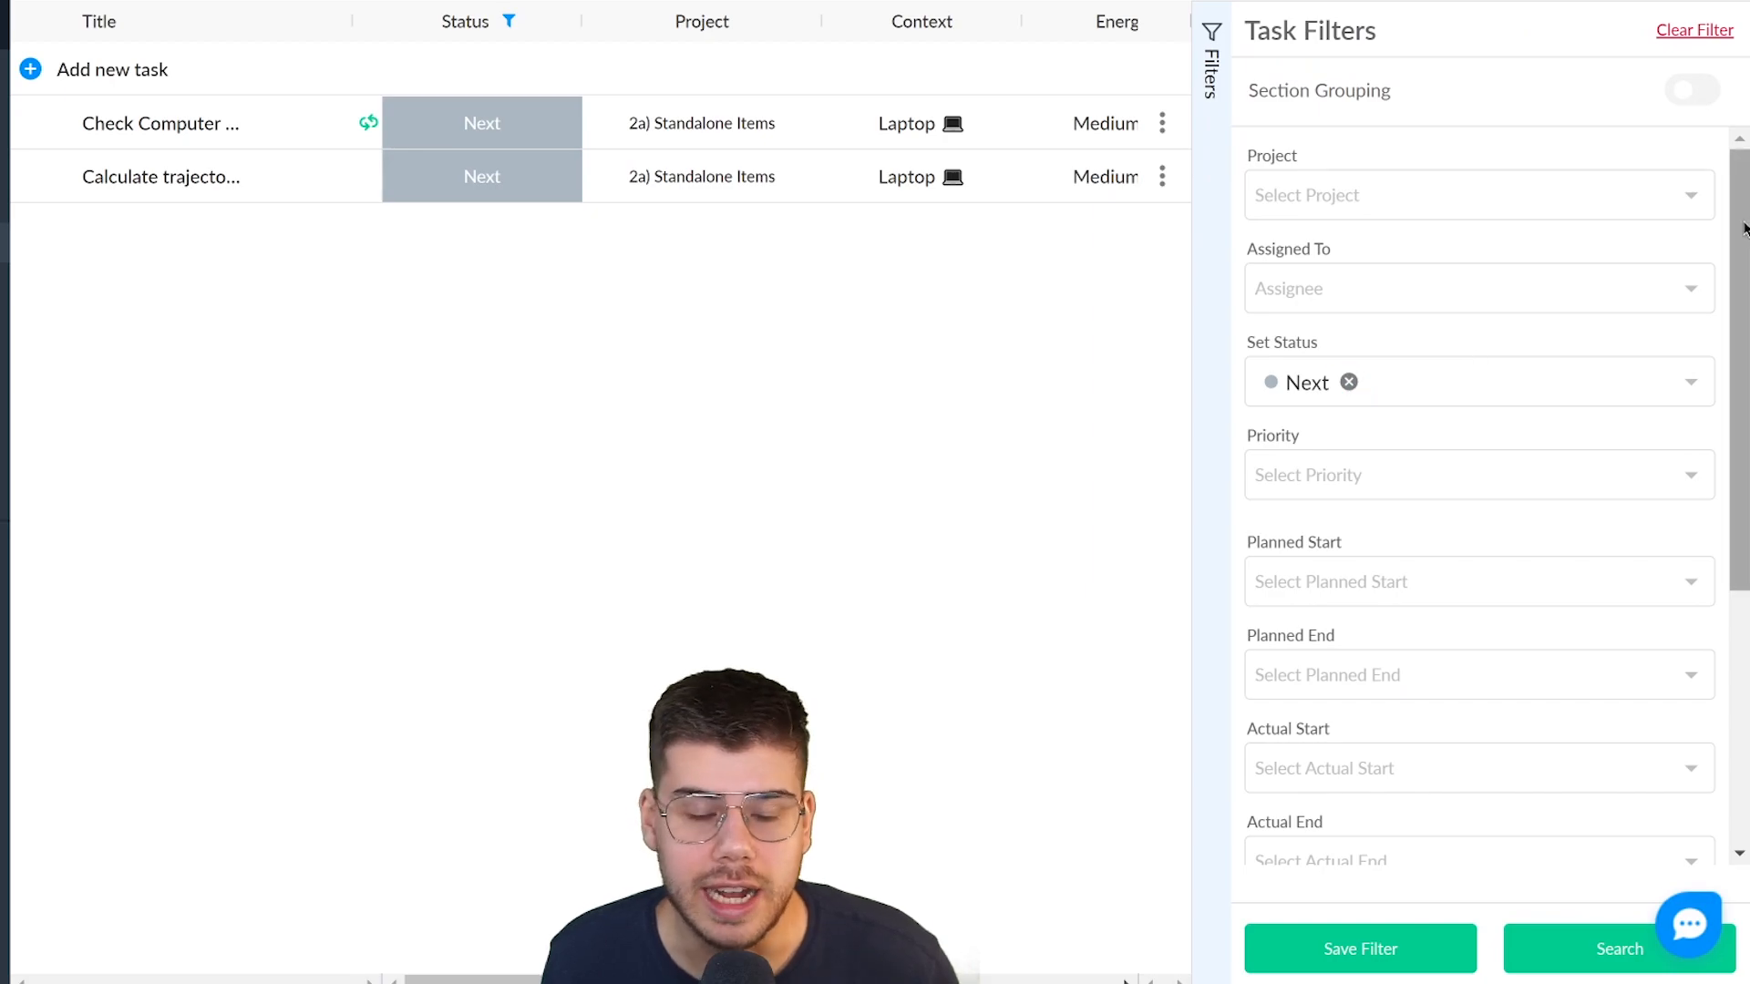
left_click_drag(1744, 228, 1719, 523)
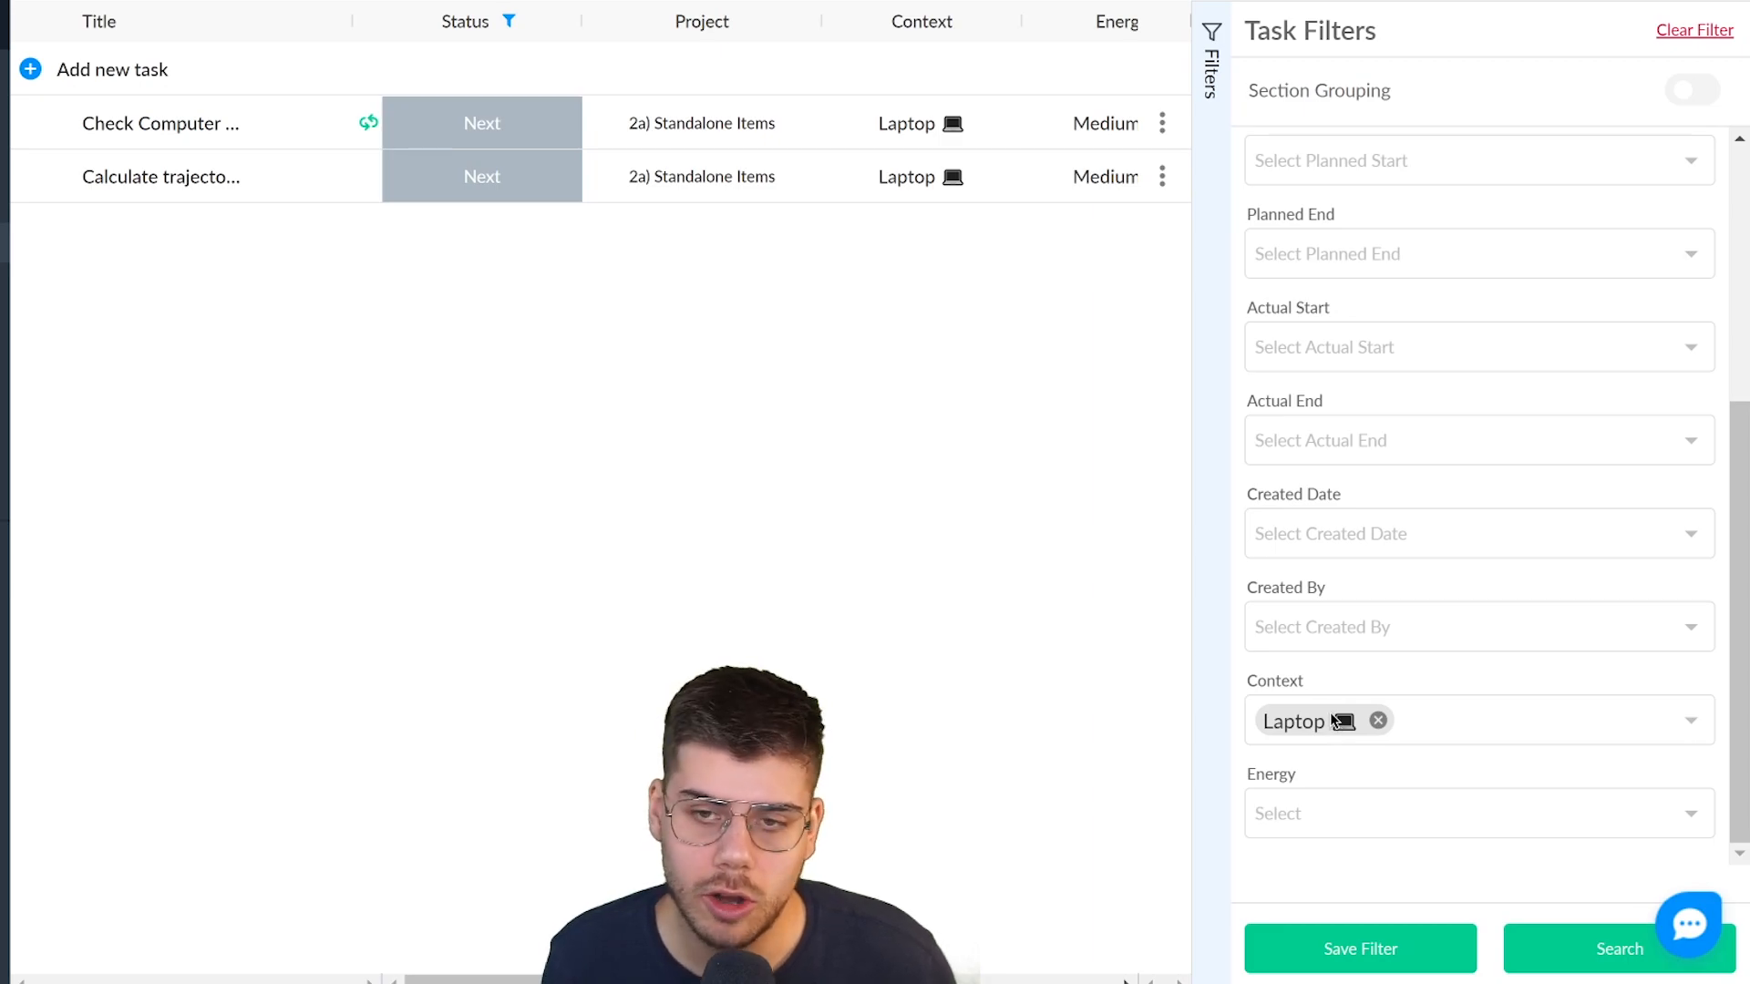
left_click(1344, 817)
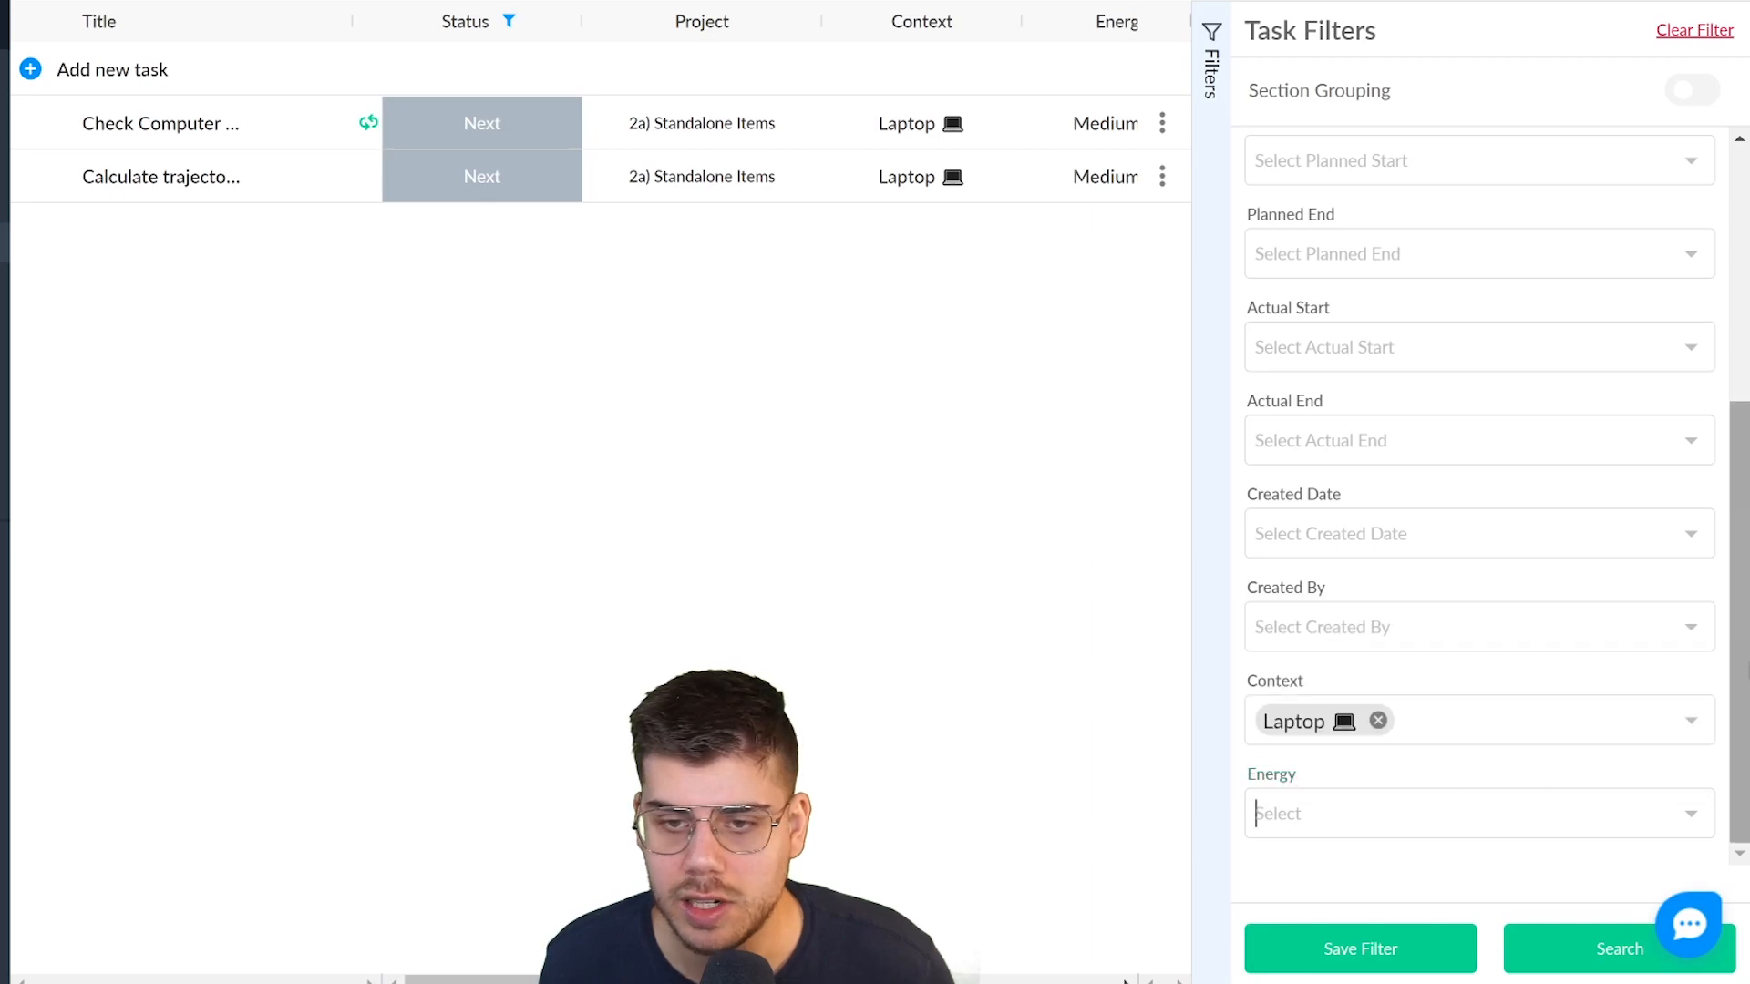
left_click_drag(1741, 668, 1746, 414)
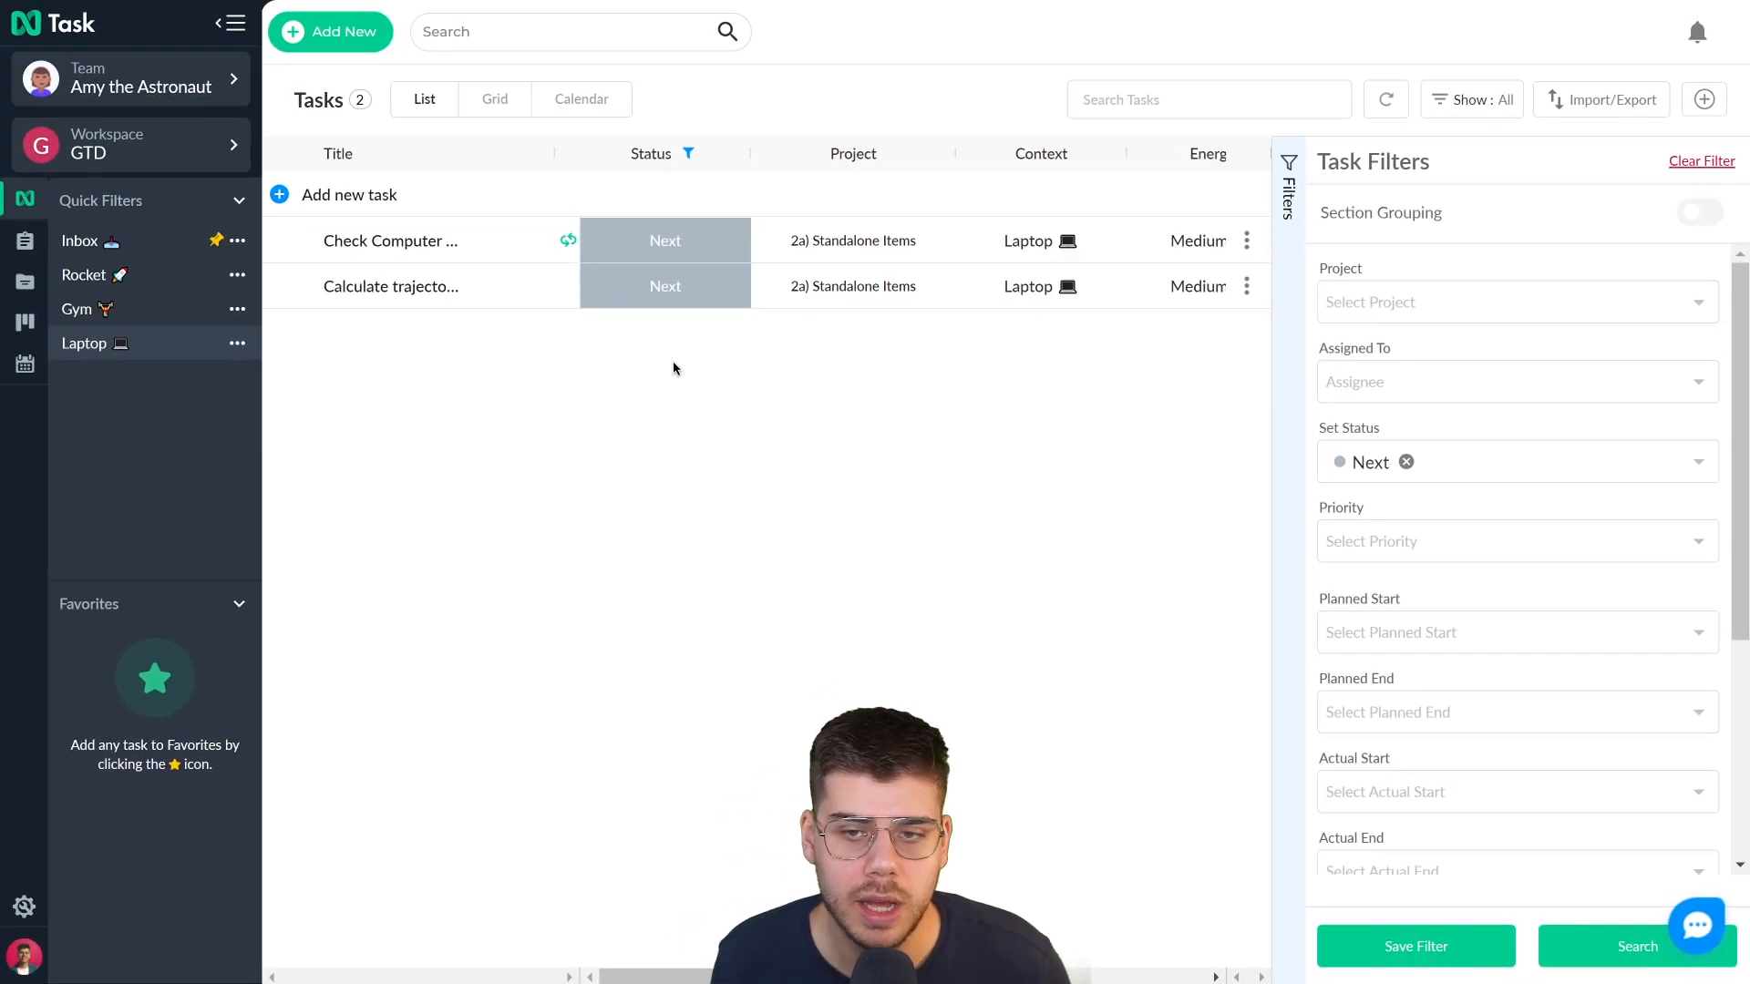
left_click(1293, 169)
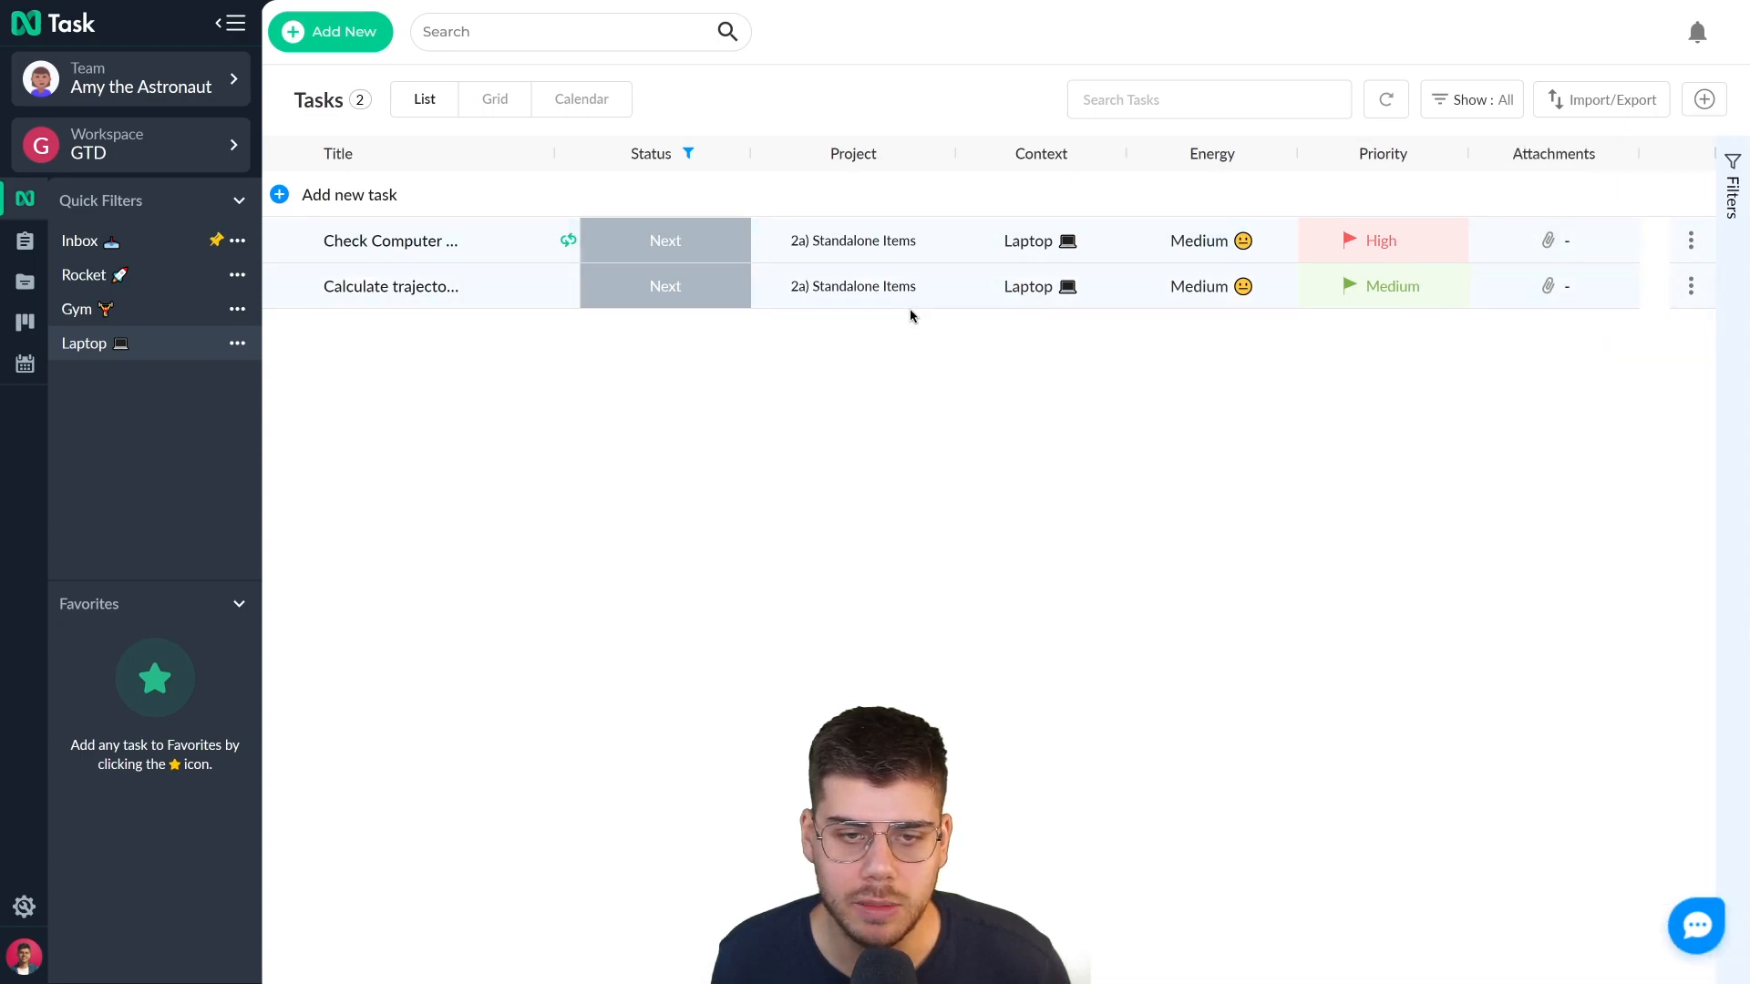
- Review the tasks under the Gym and Rocket quick filters
left_click(76, 321)
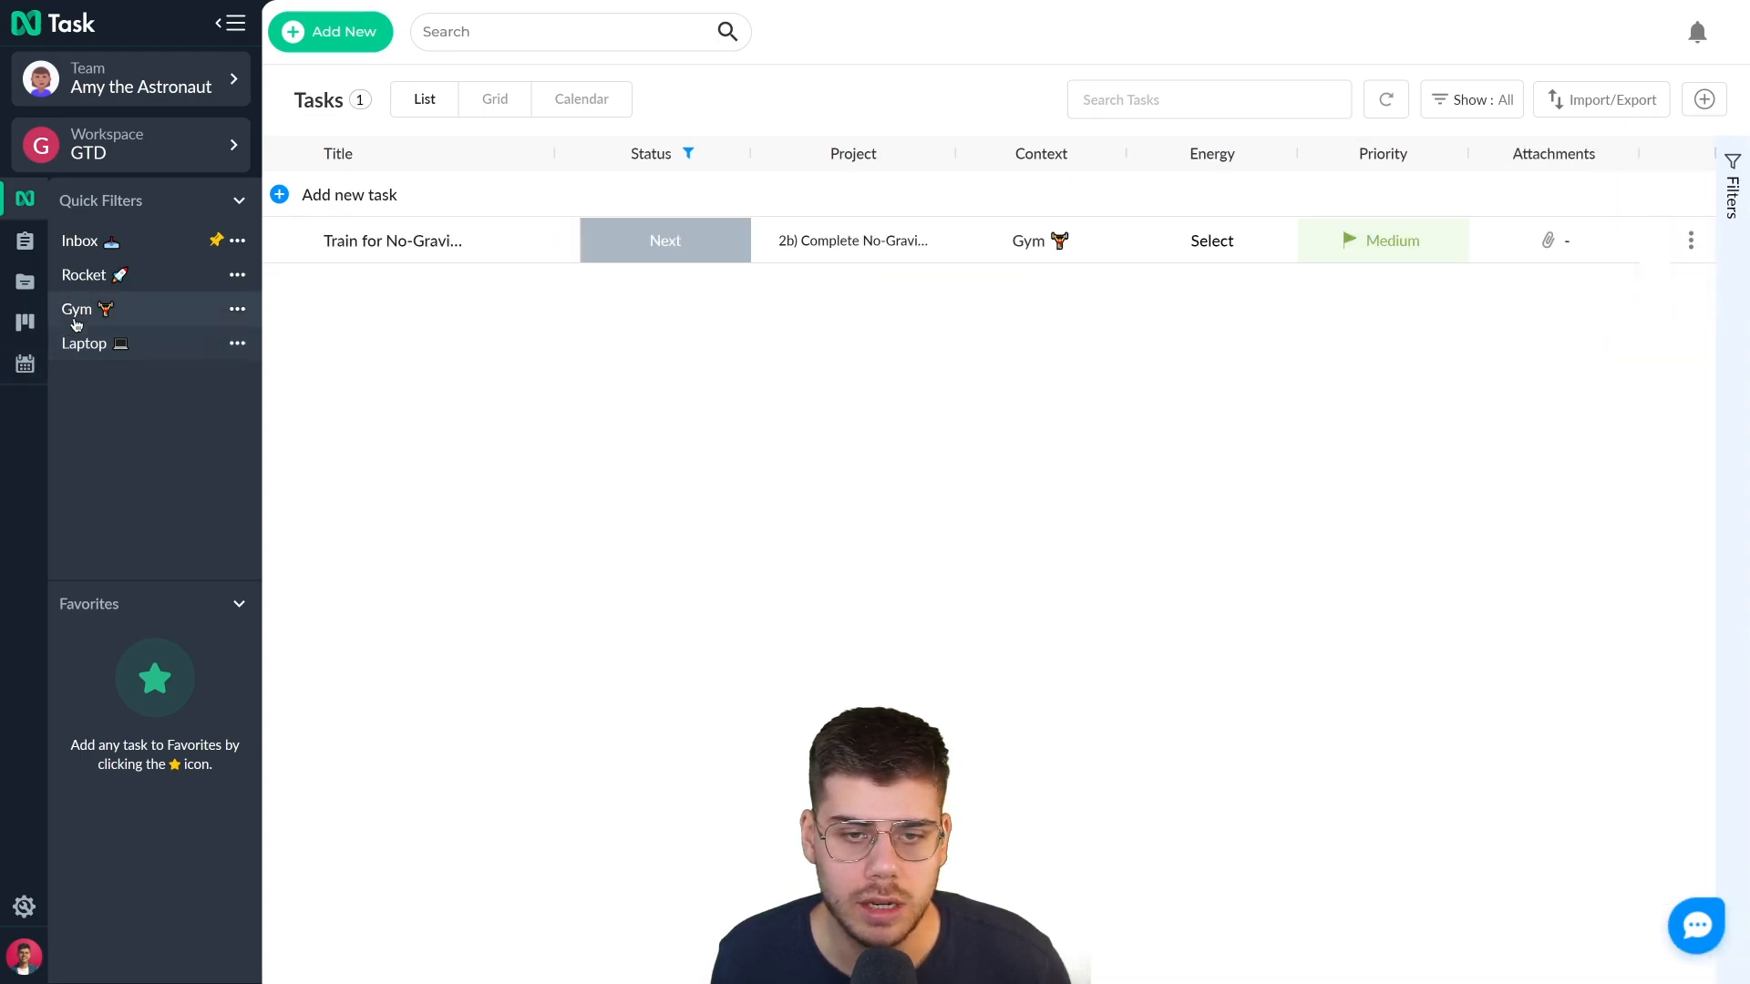
left_click(97, 277)
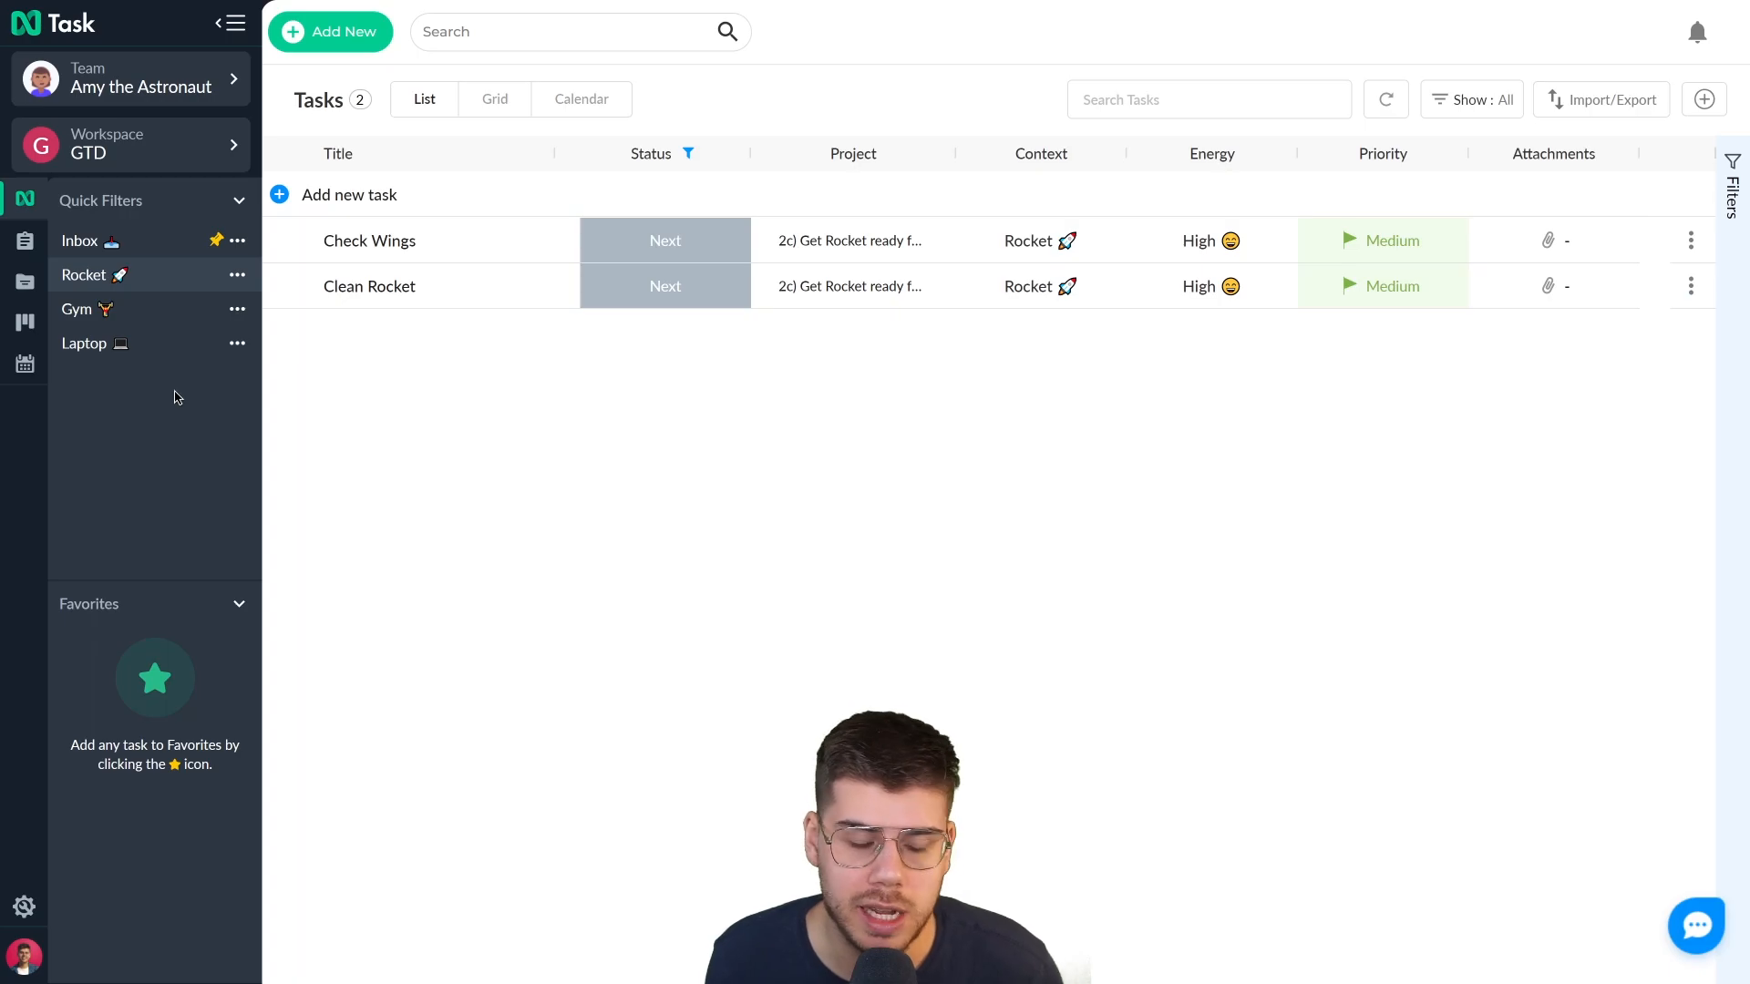
- Mark the Calculate trajectory to Mars task under the Laptop quick filter as Completed
left_click(69, 356)
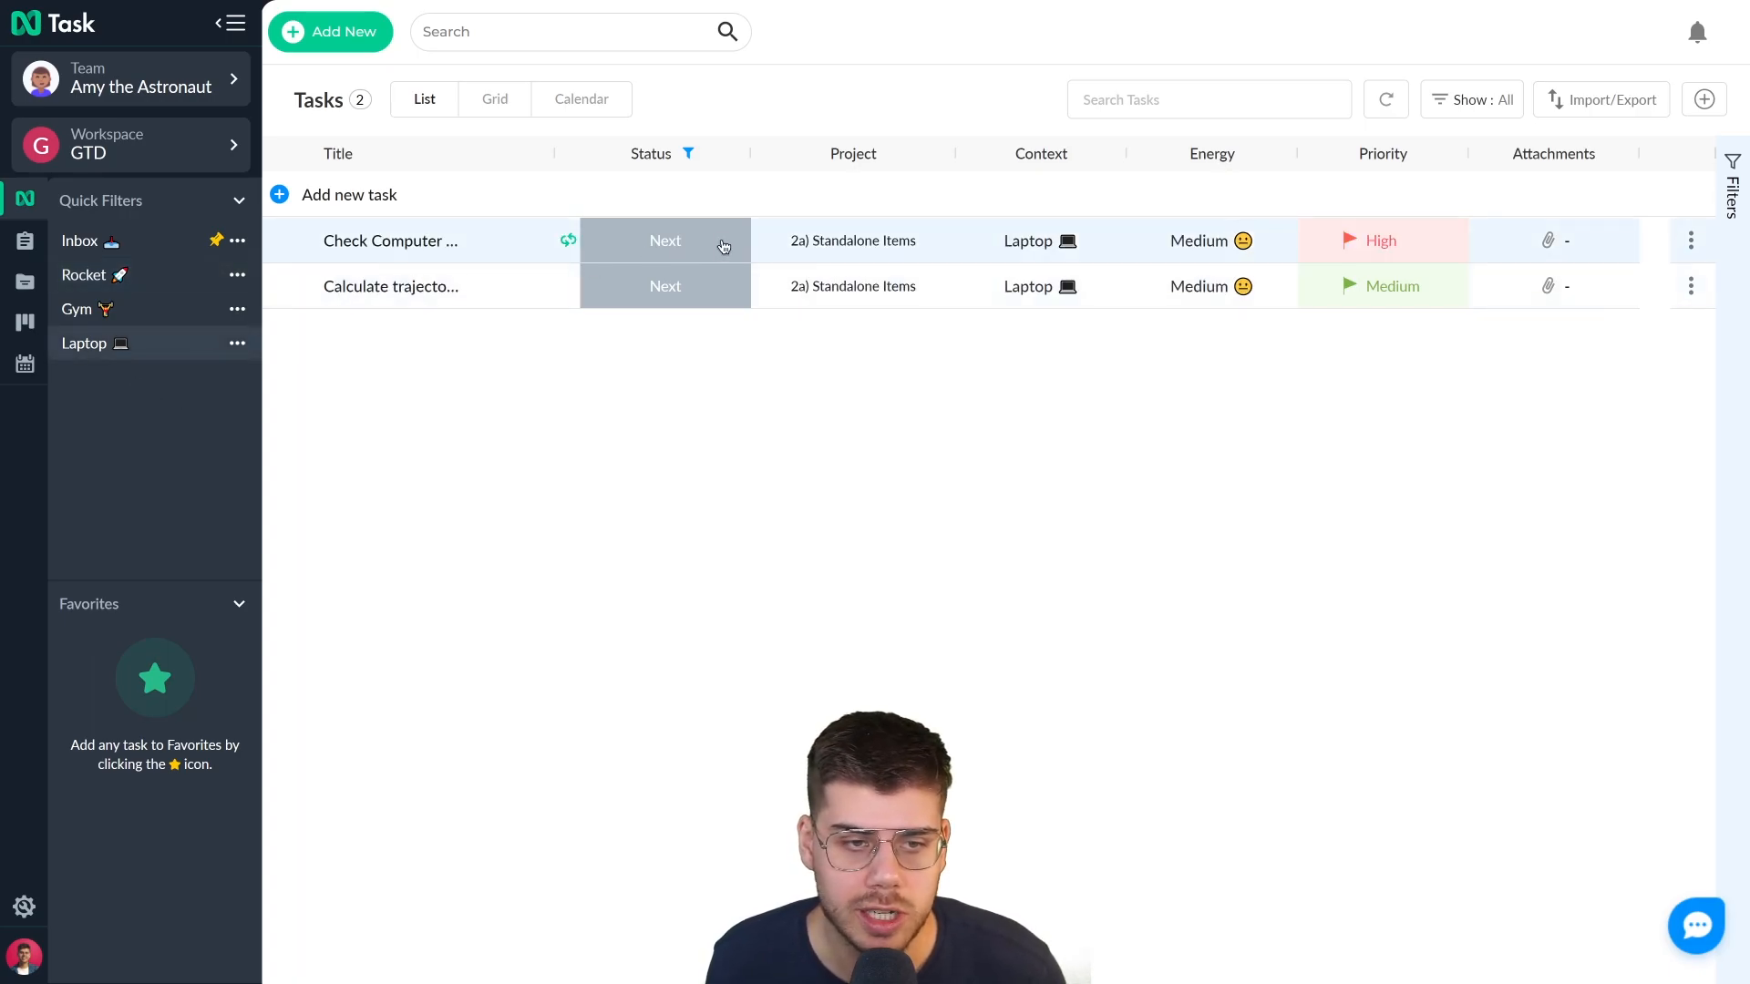
left_click(661, 297)
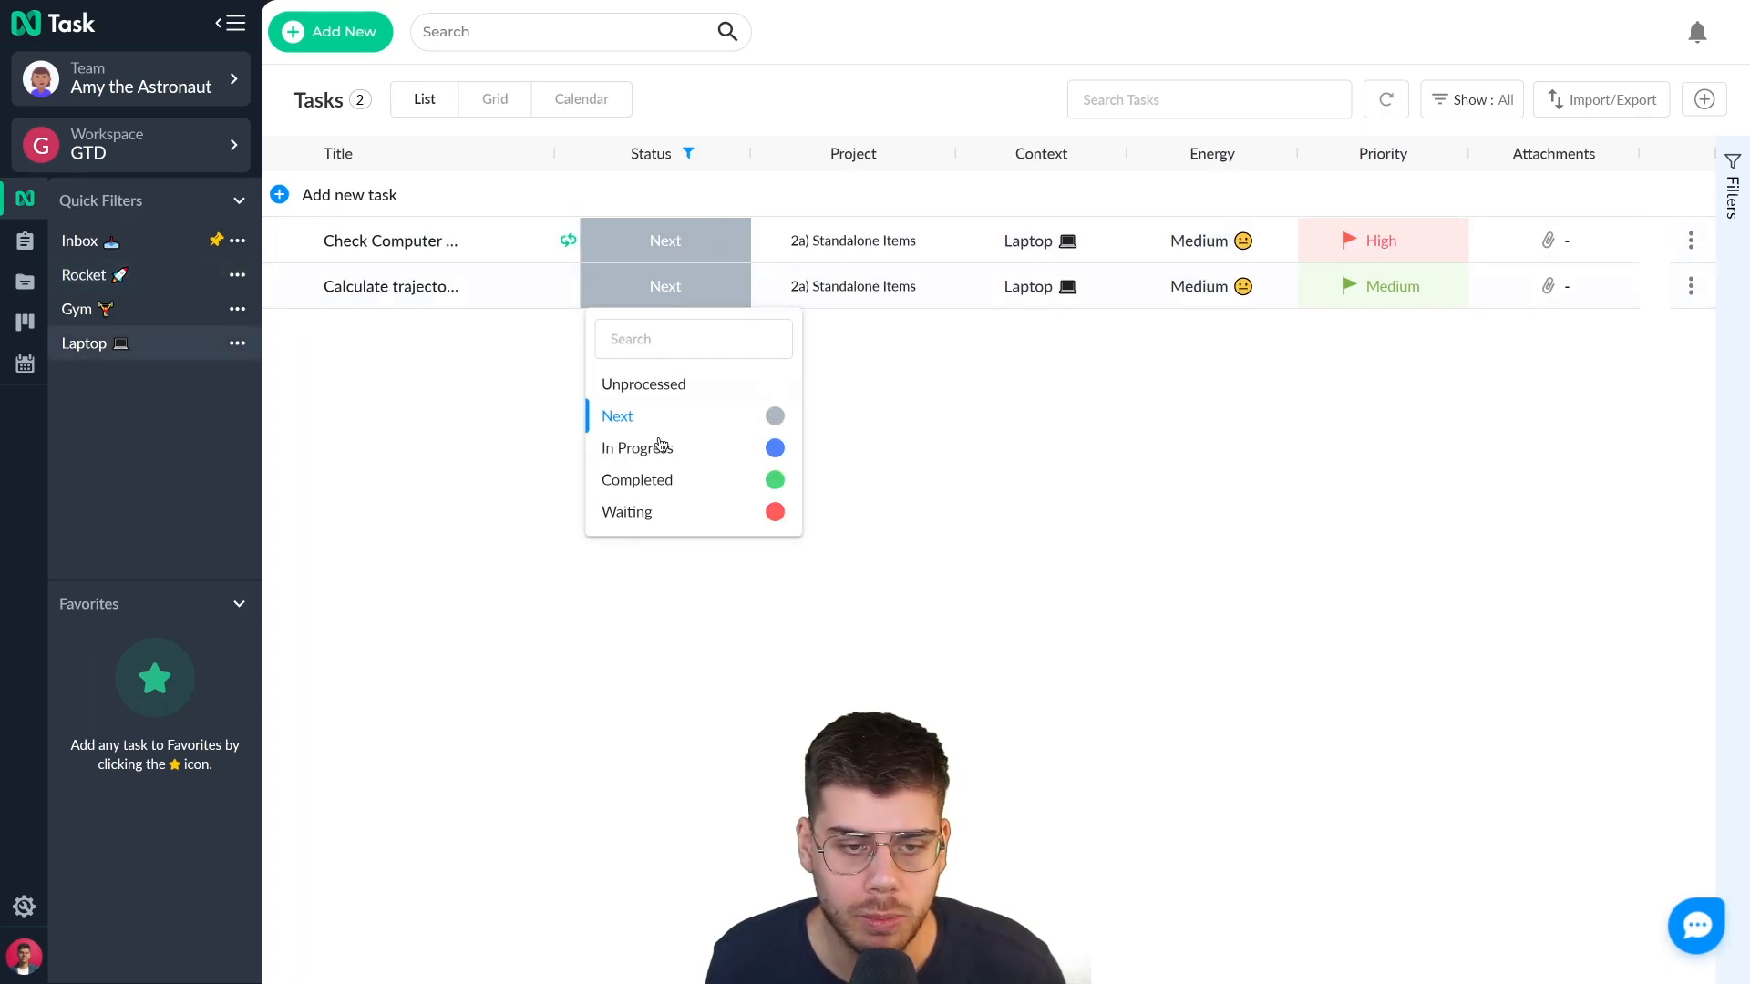
left_click(653, 484)
left_click(1022, 381)
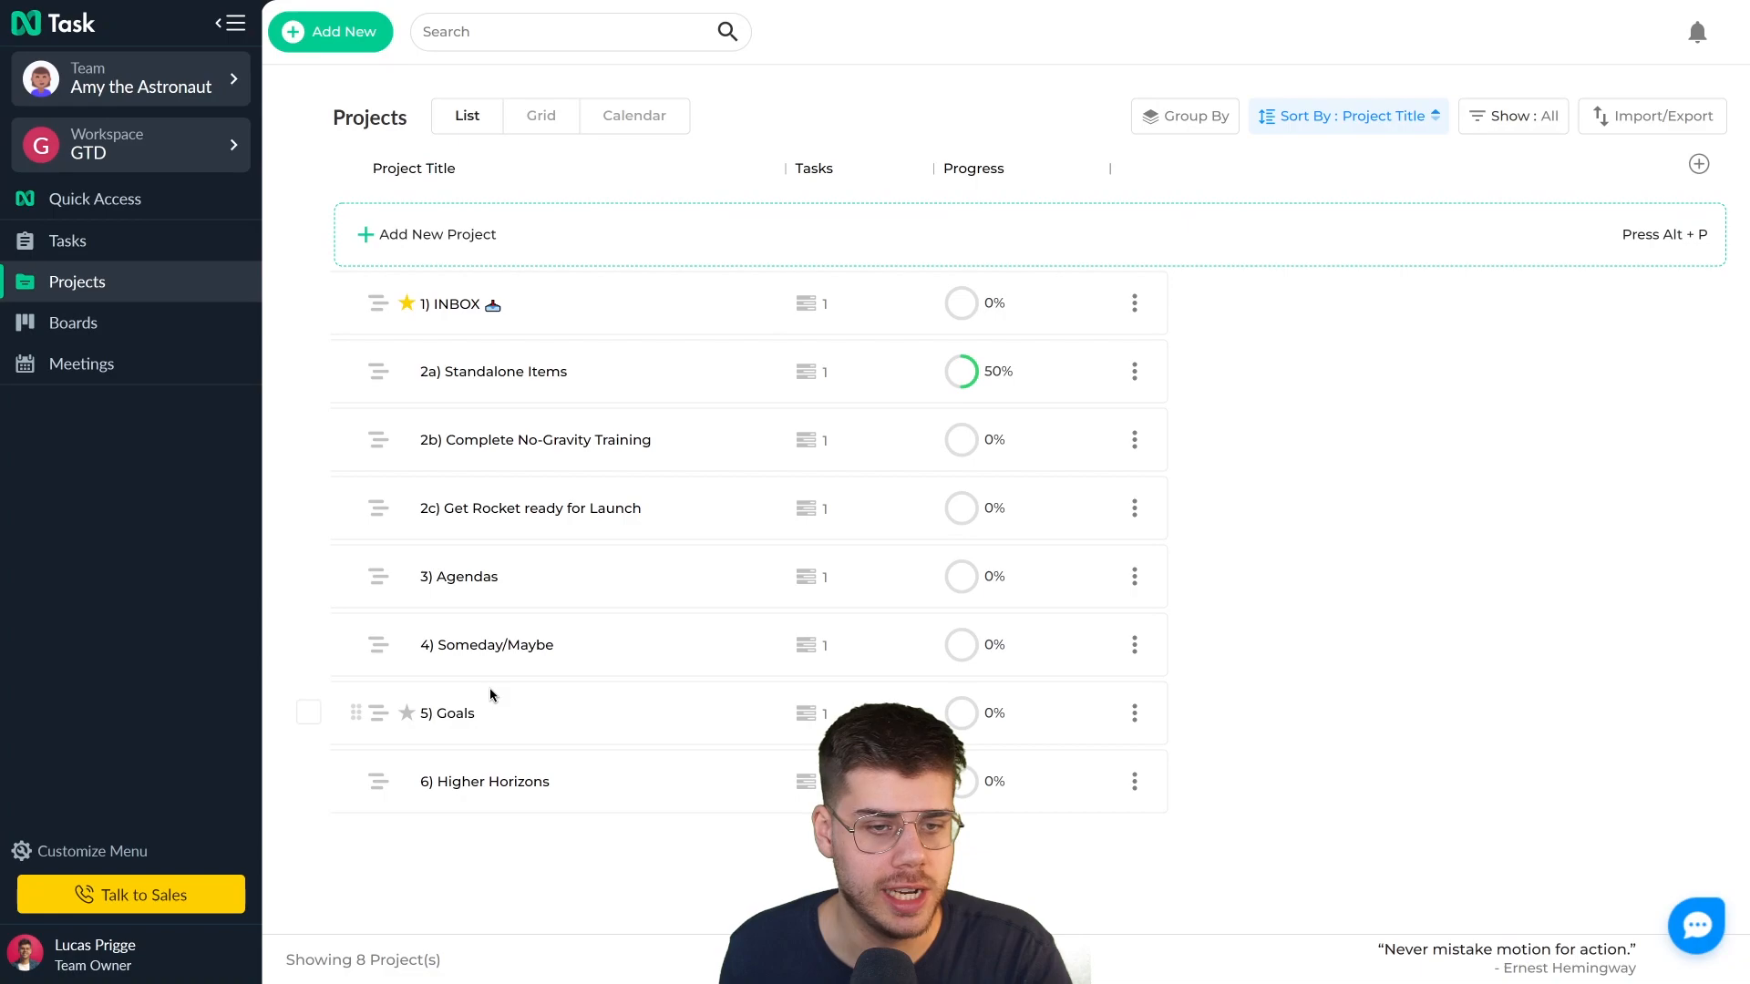
- Review the task list of the 2a) Standalone Items project and close the project
left_click(553, 371)
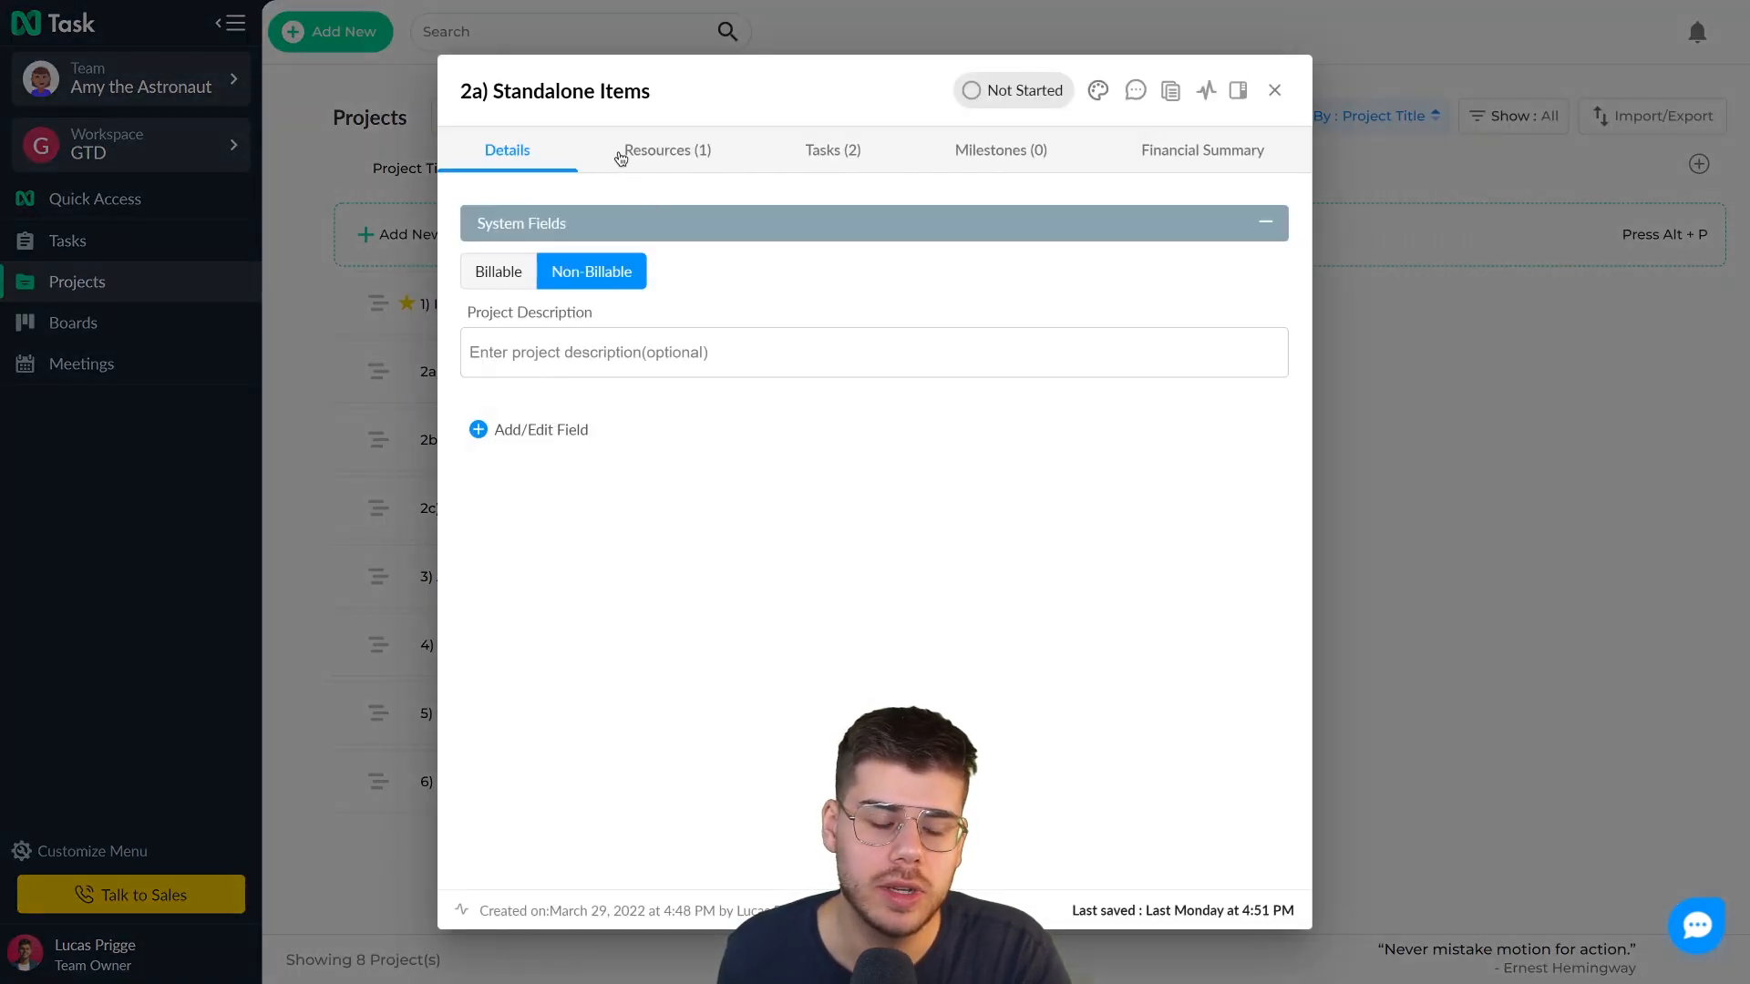
left_click(836, 153)
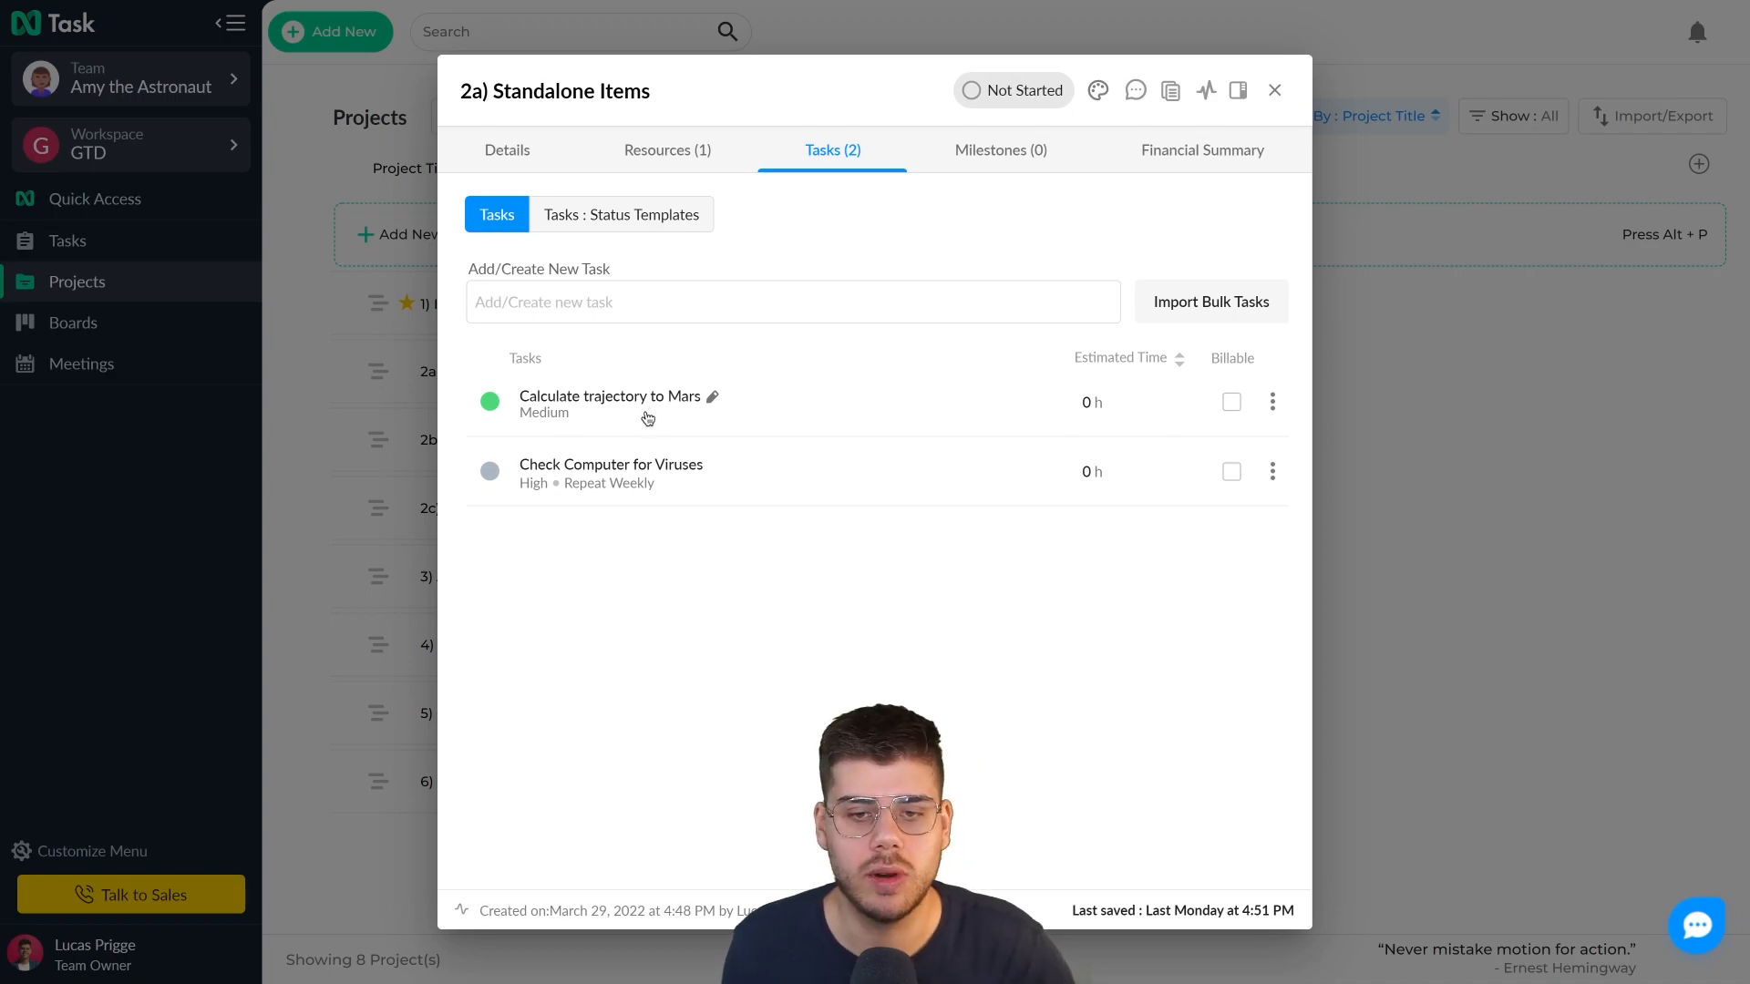
left_click(1274, 90)
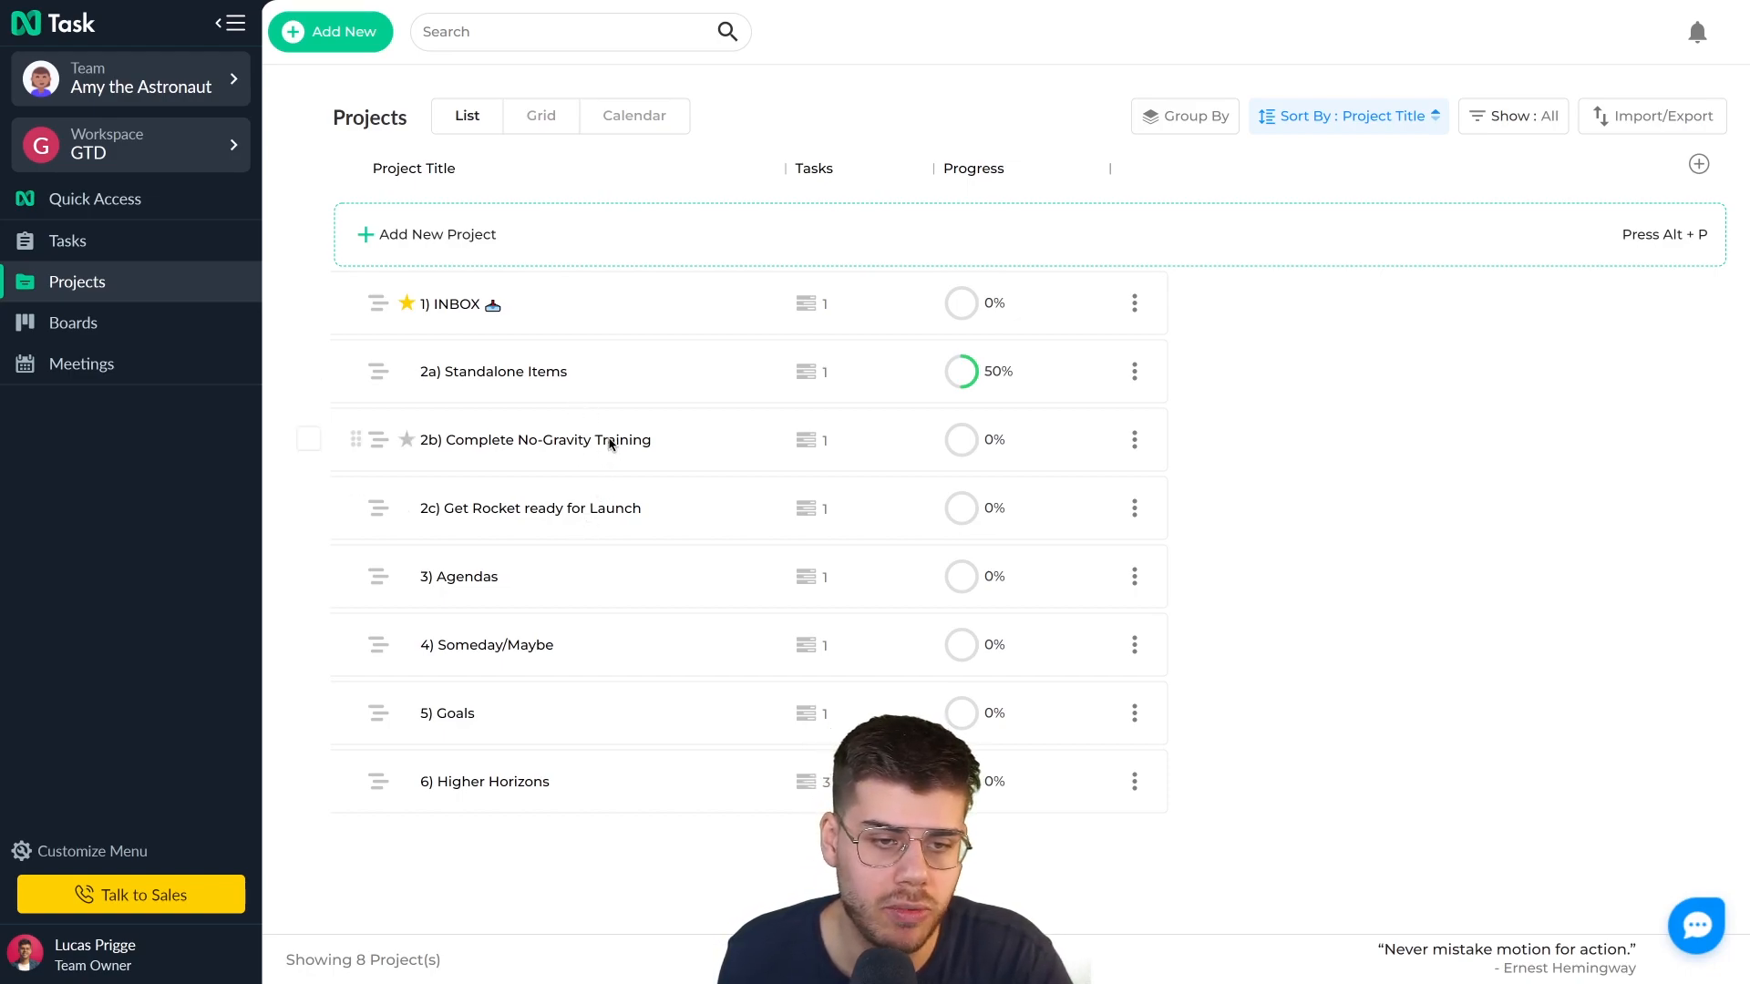
- Mark the Check Wings task in the 2c) Get Rocket ready for Launch project as Completed, including all its to-do items, and close the project
left_click(635, 521)
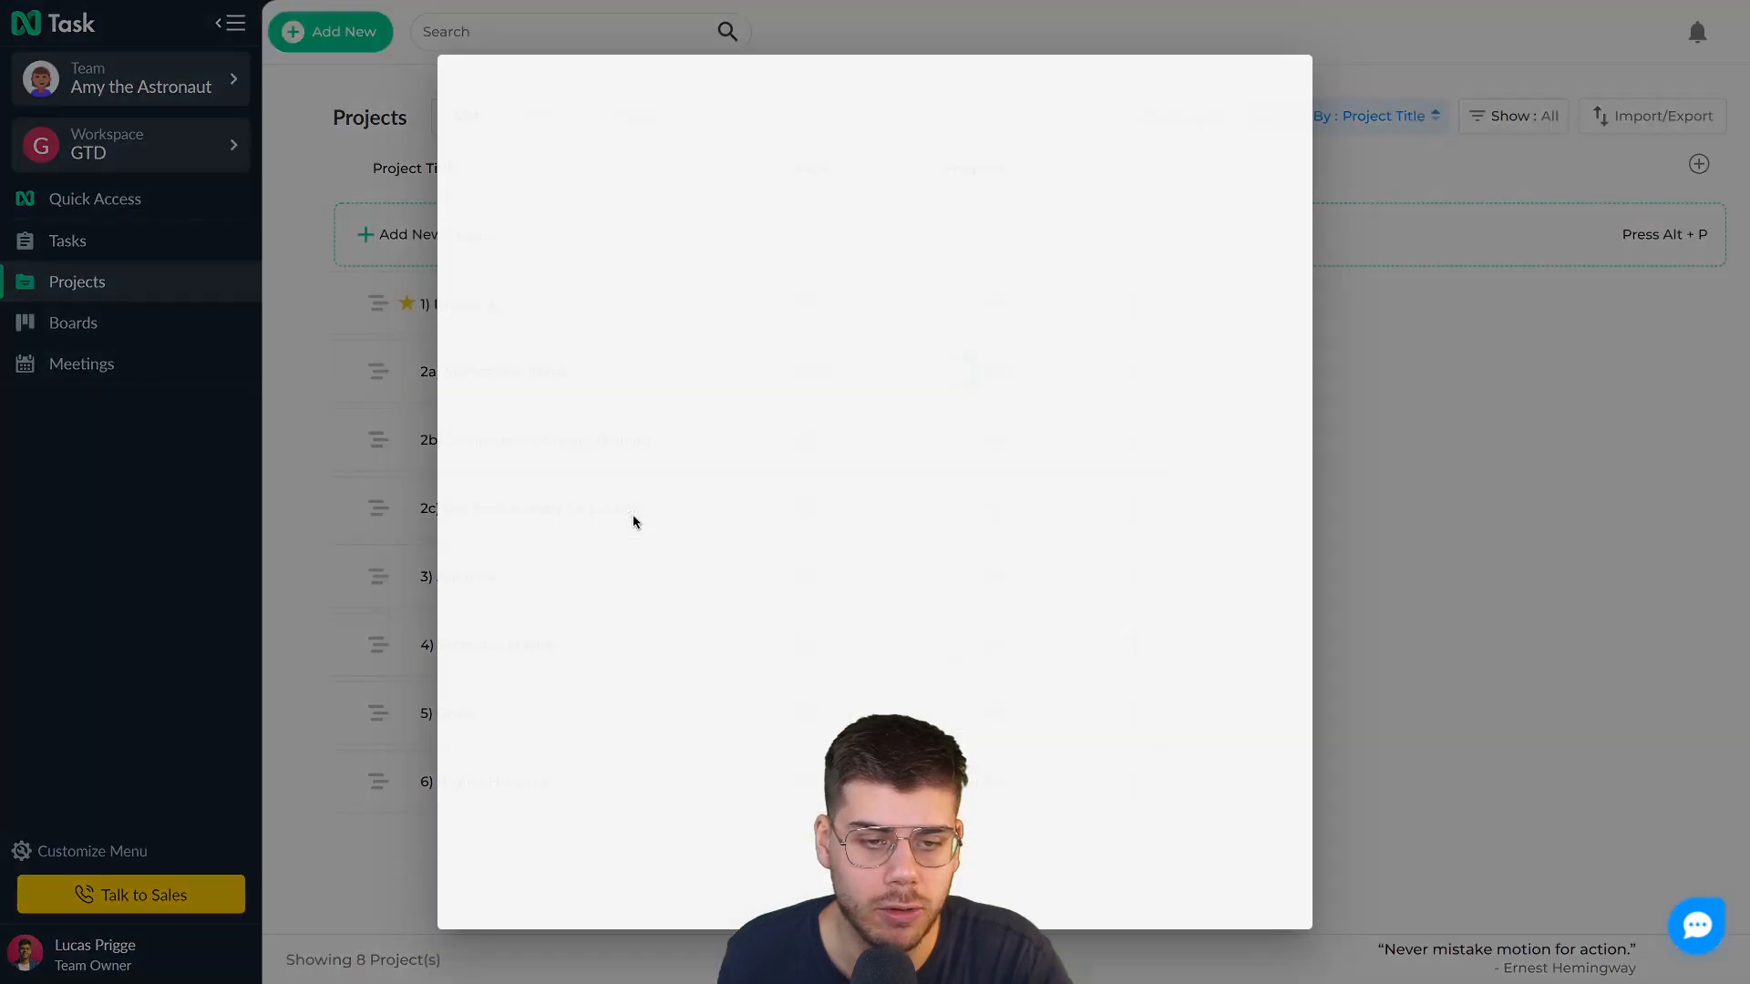
left_click(834, 168)
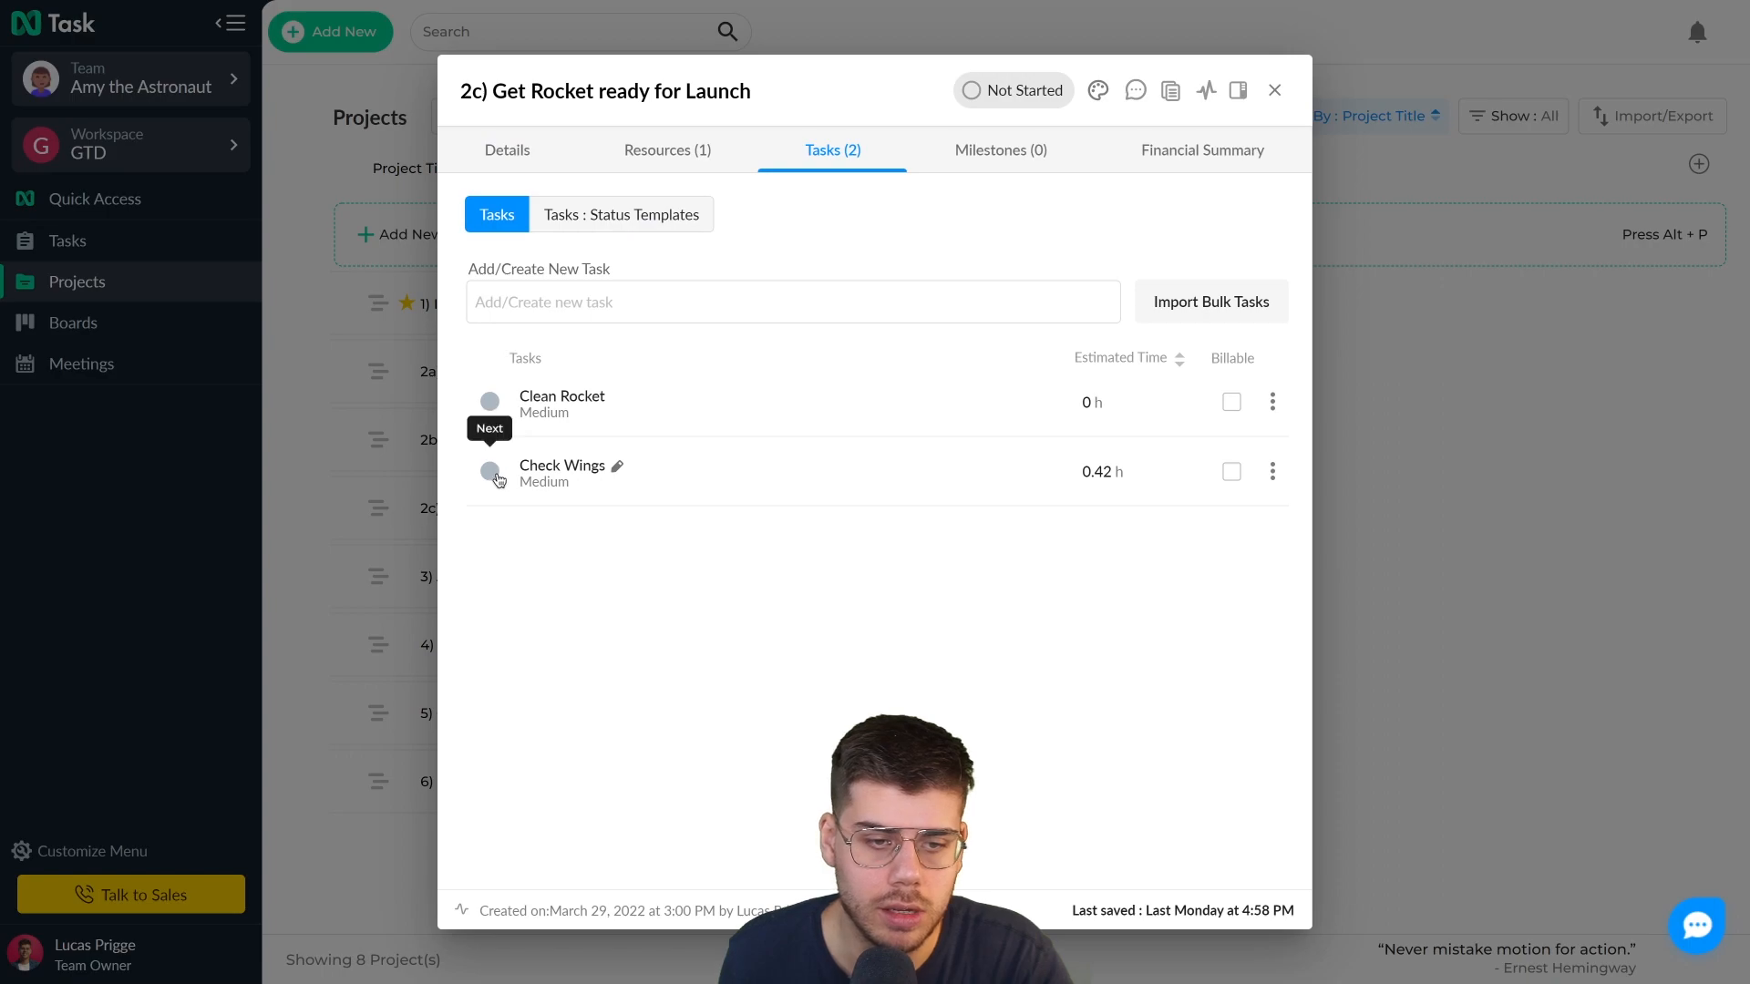
left_click(491, 471)
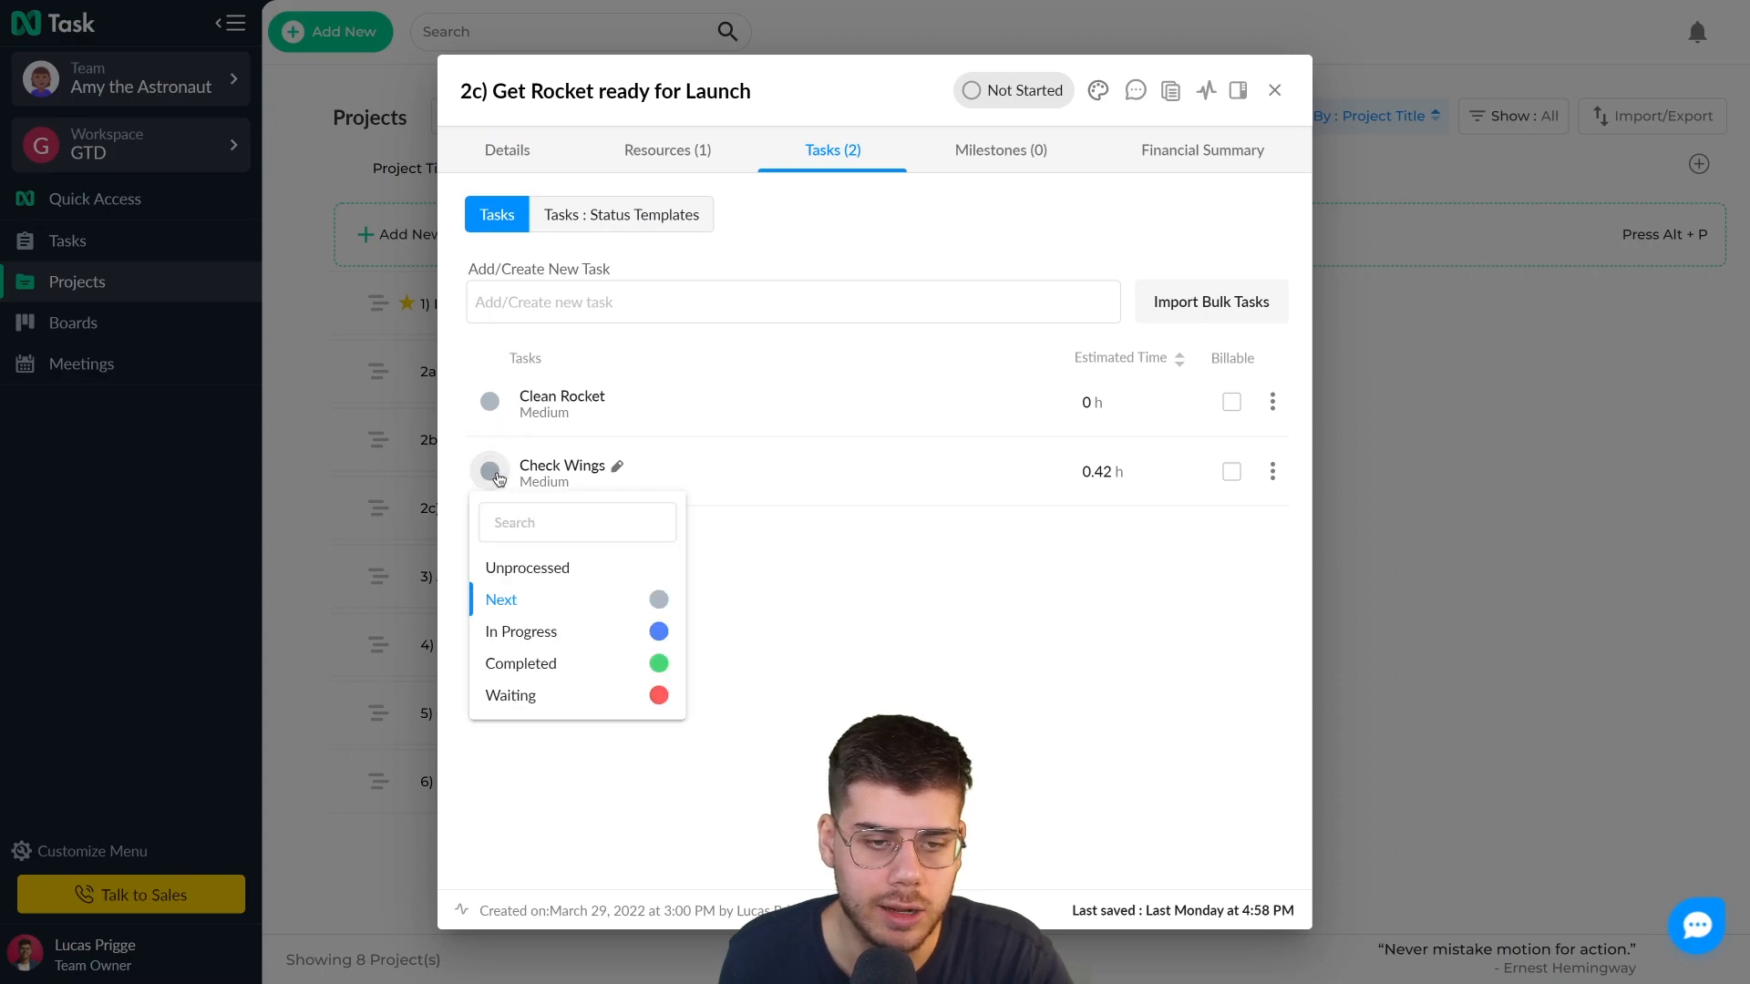
left_click(577, 668)
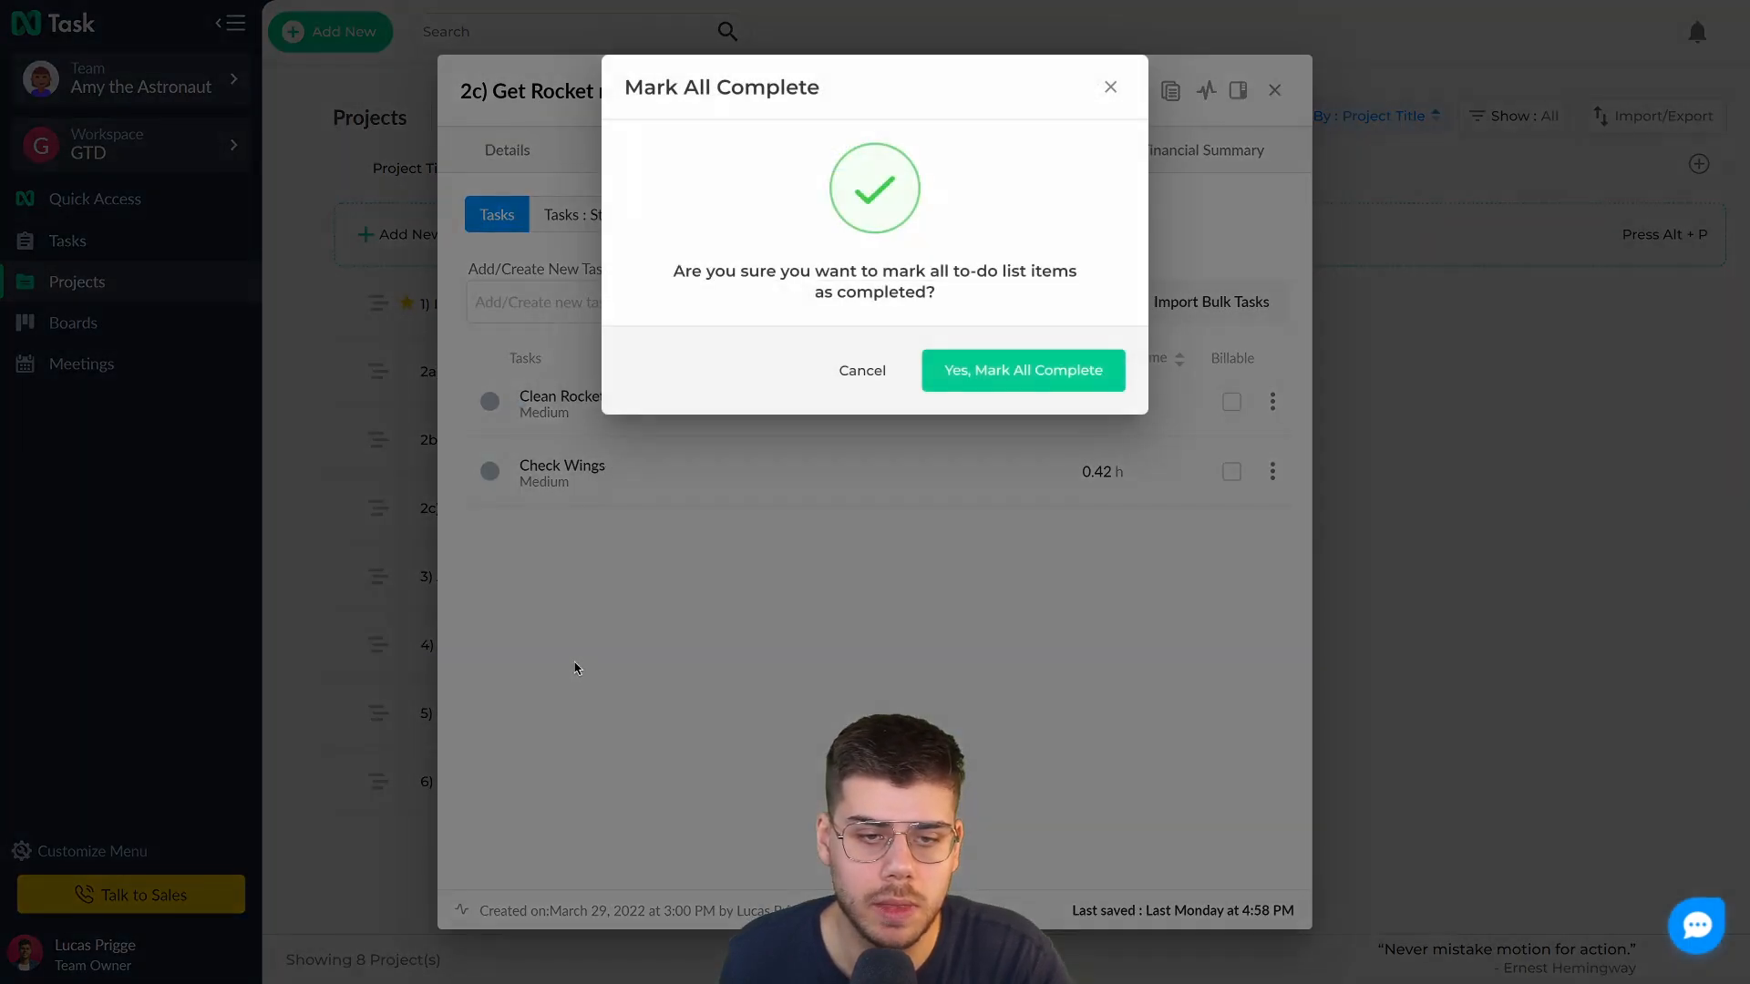
left_click(1014, 369)
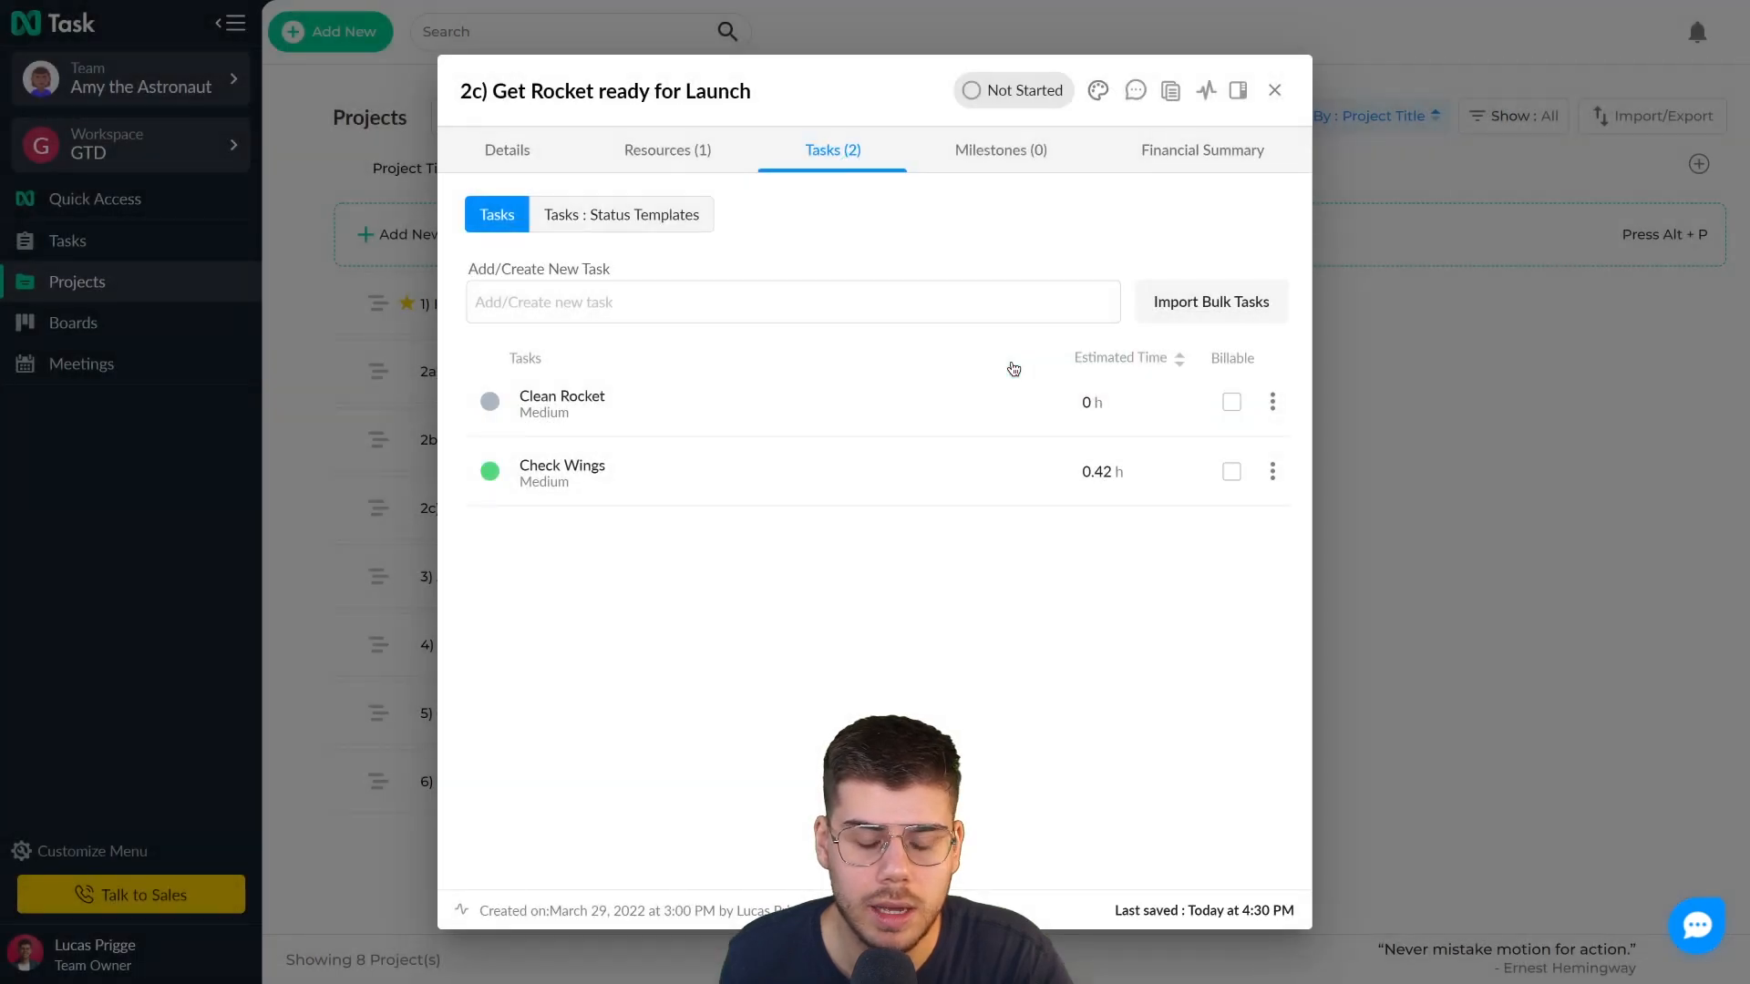
left_click(1275, 90)
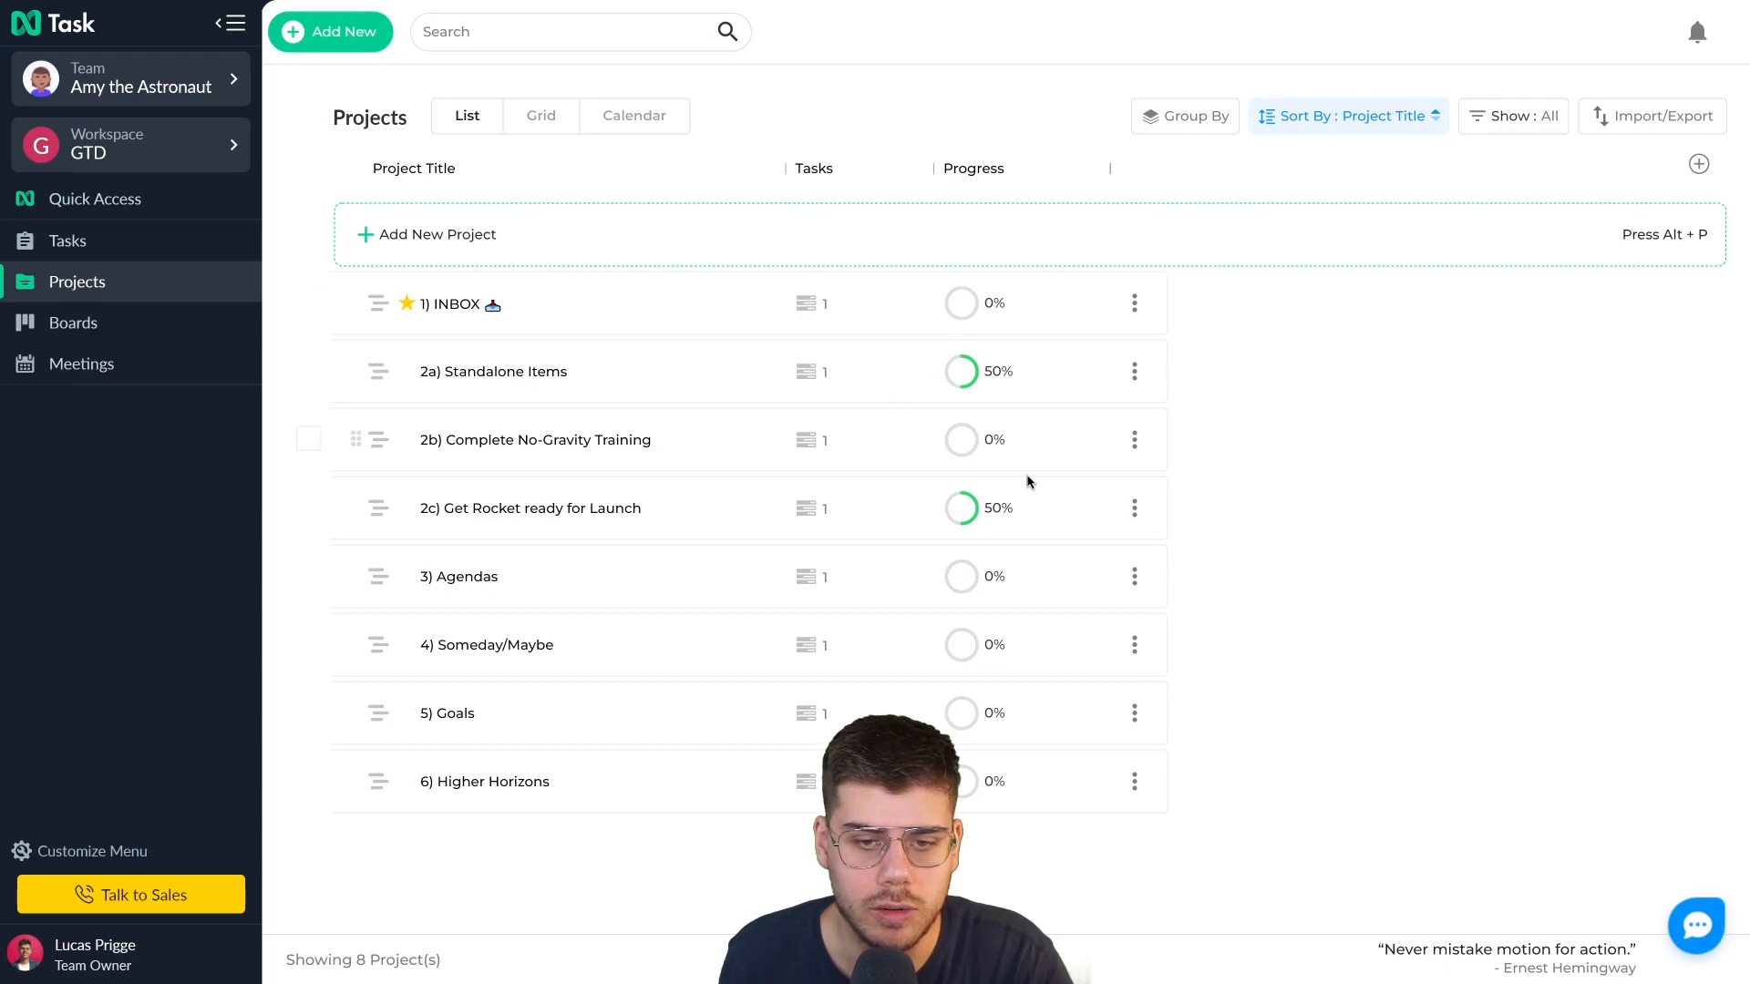
- Review the details, resources and financial summary of the 2c) Get Rocket ready for Launch project, including its estimated time and cost, and close it
left_click(529, 509)
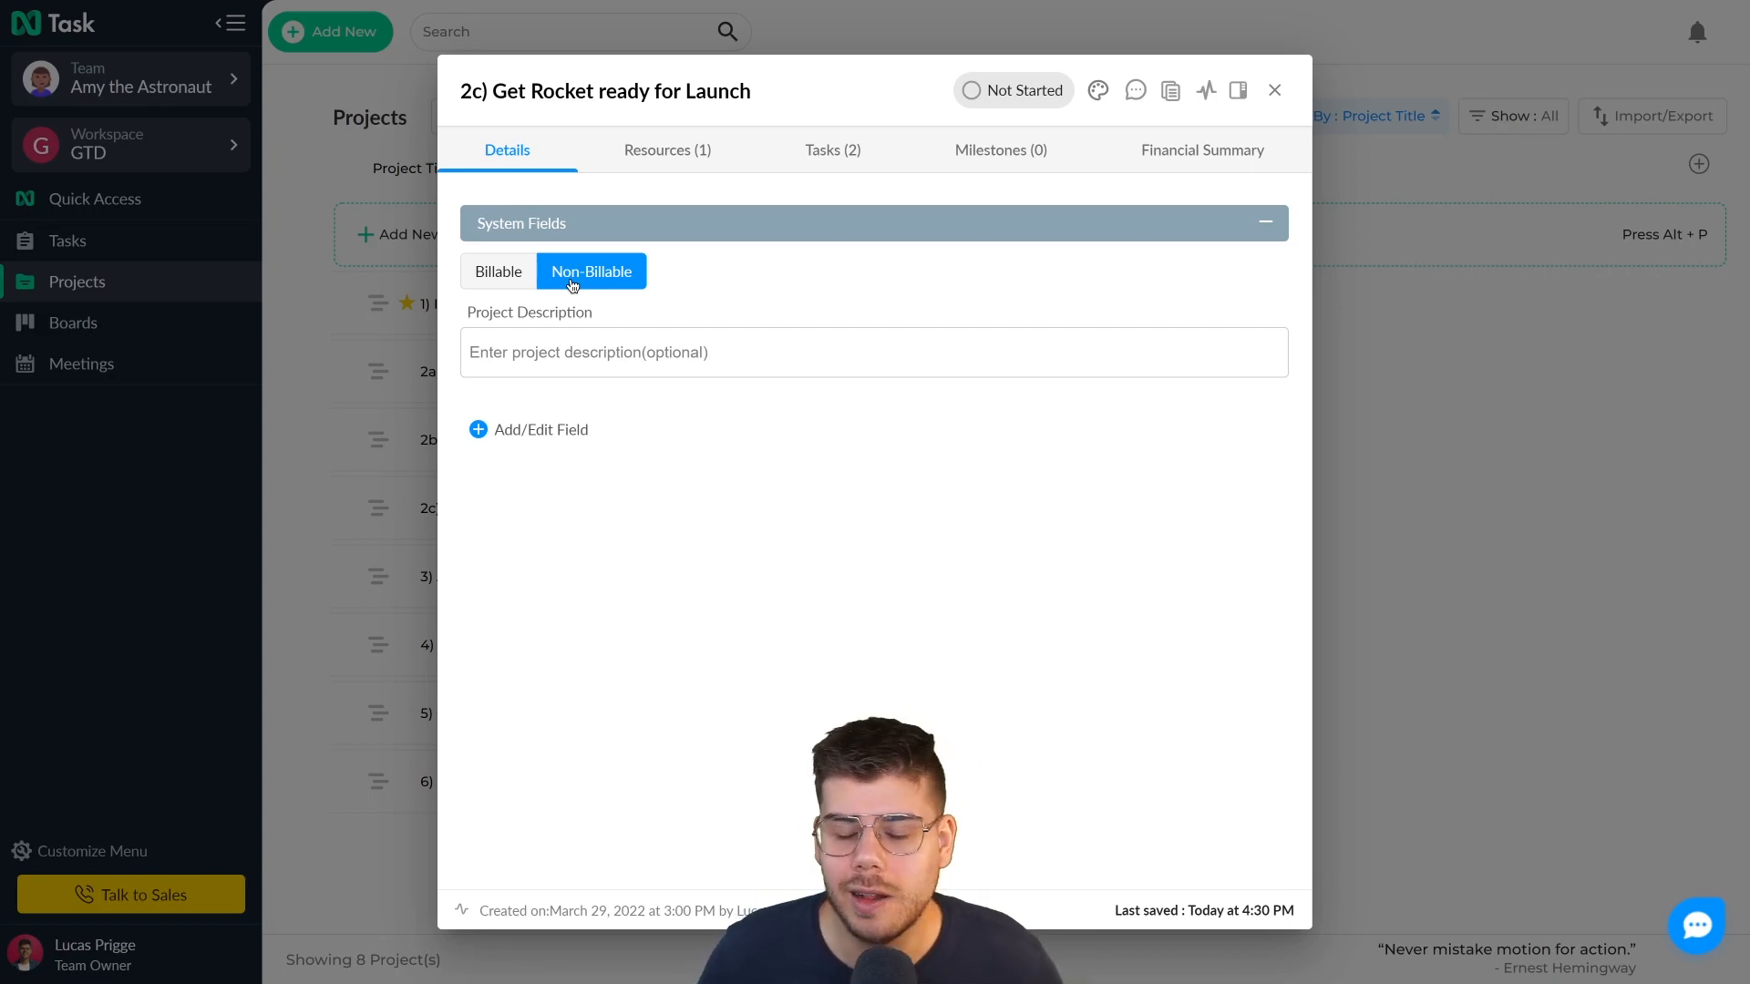
left_click(667, 150)
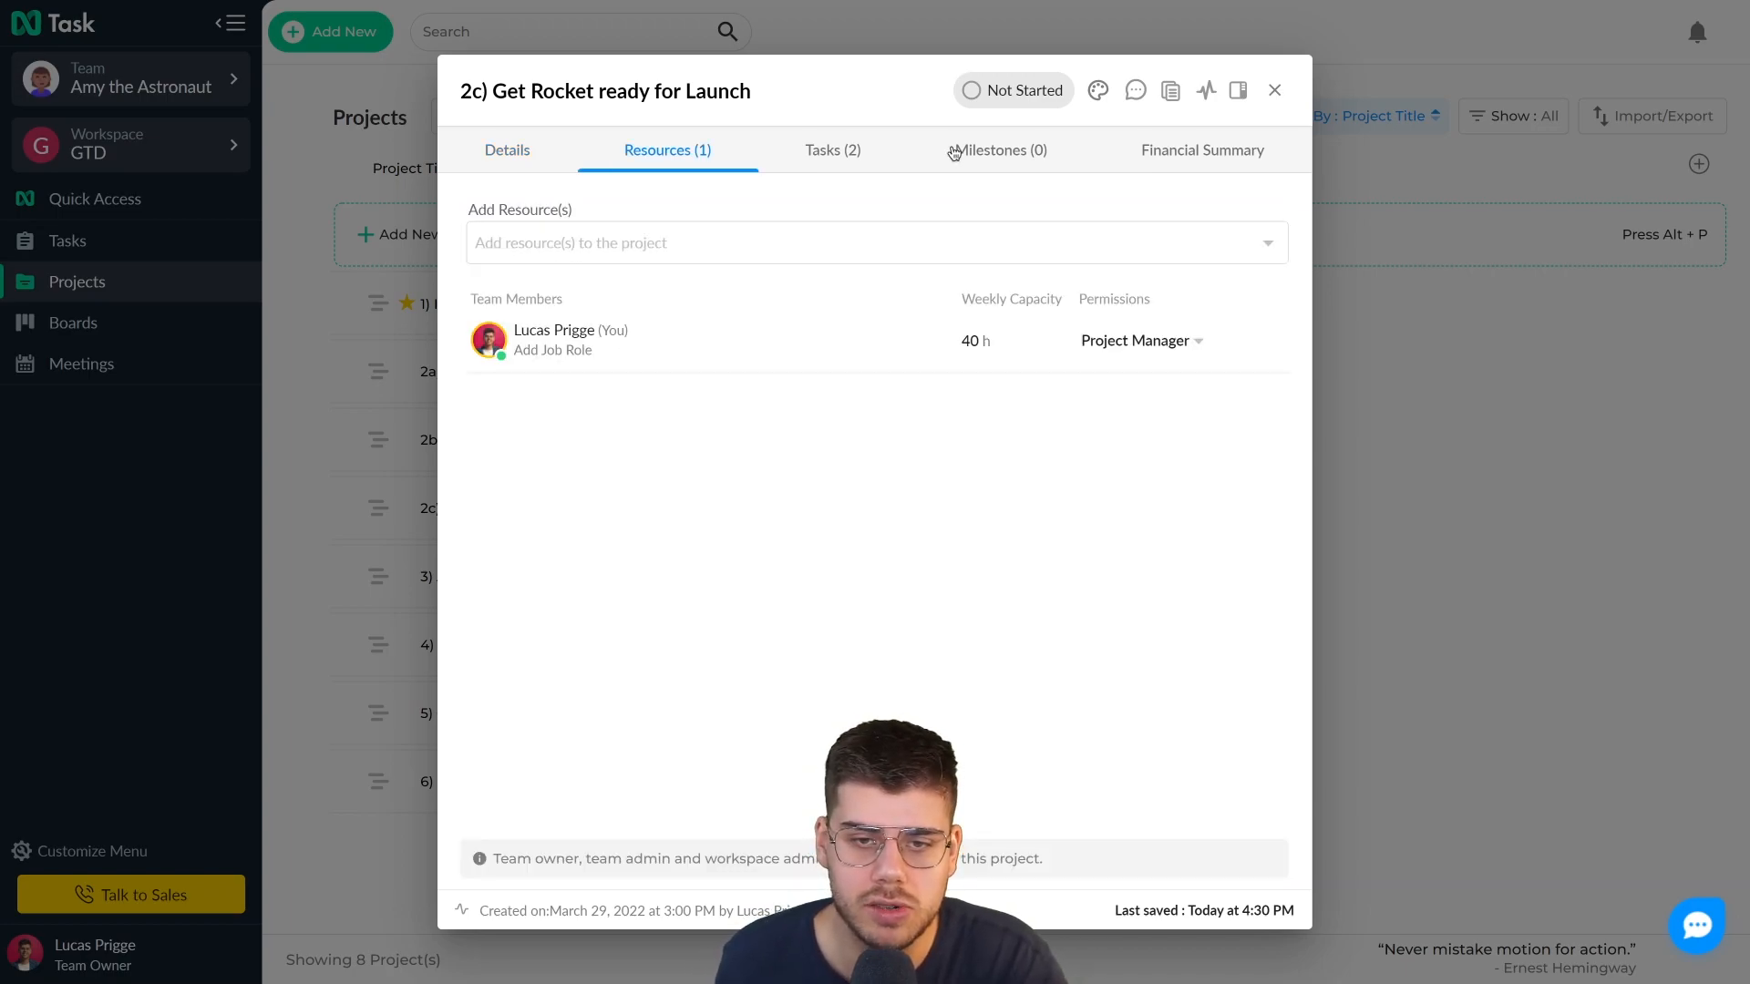
left_click(1172, 153)
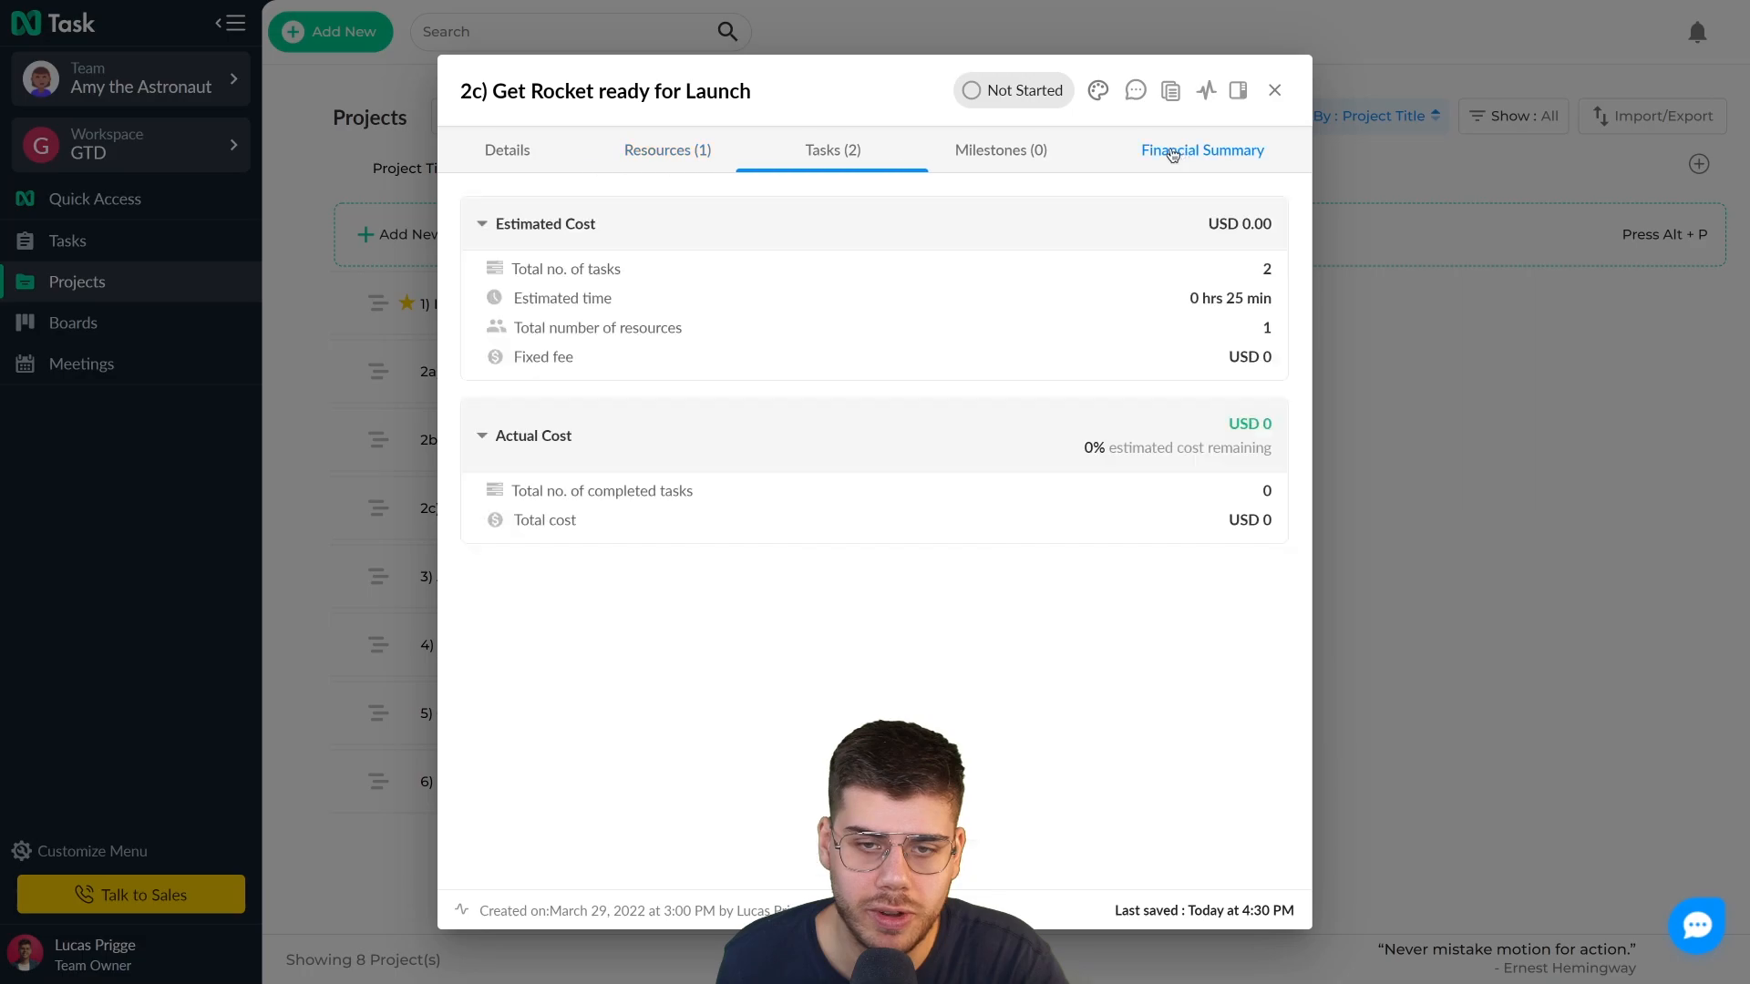
left_click(1028, 153)
left_click(1151, 157)
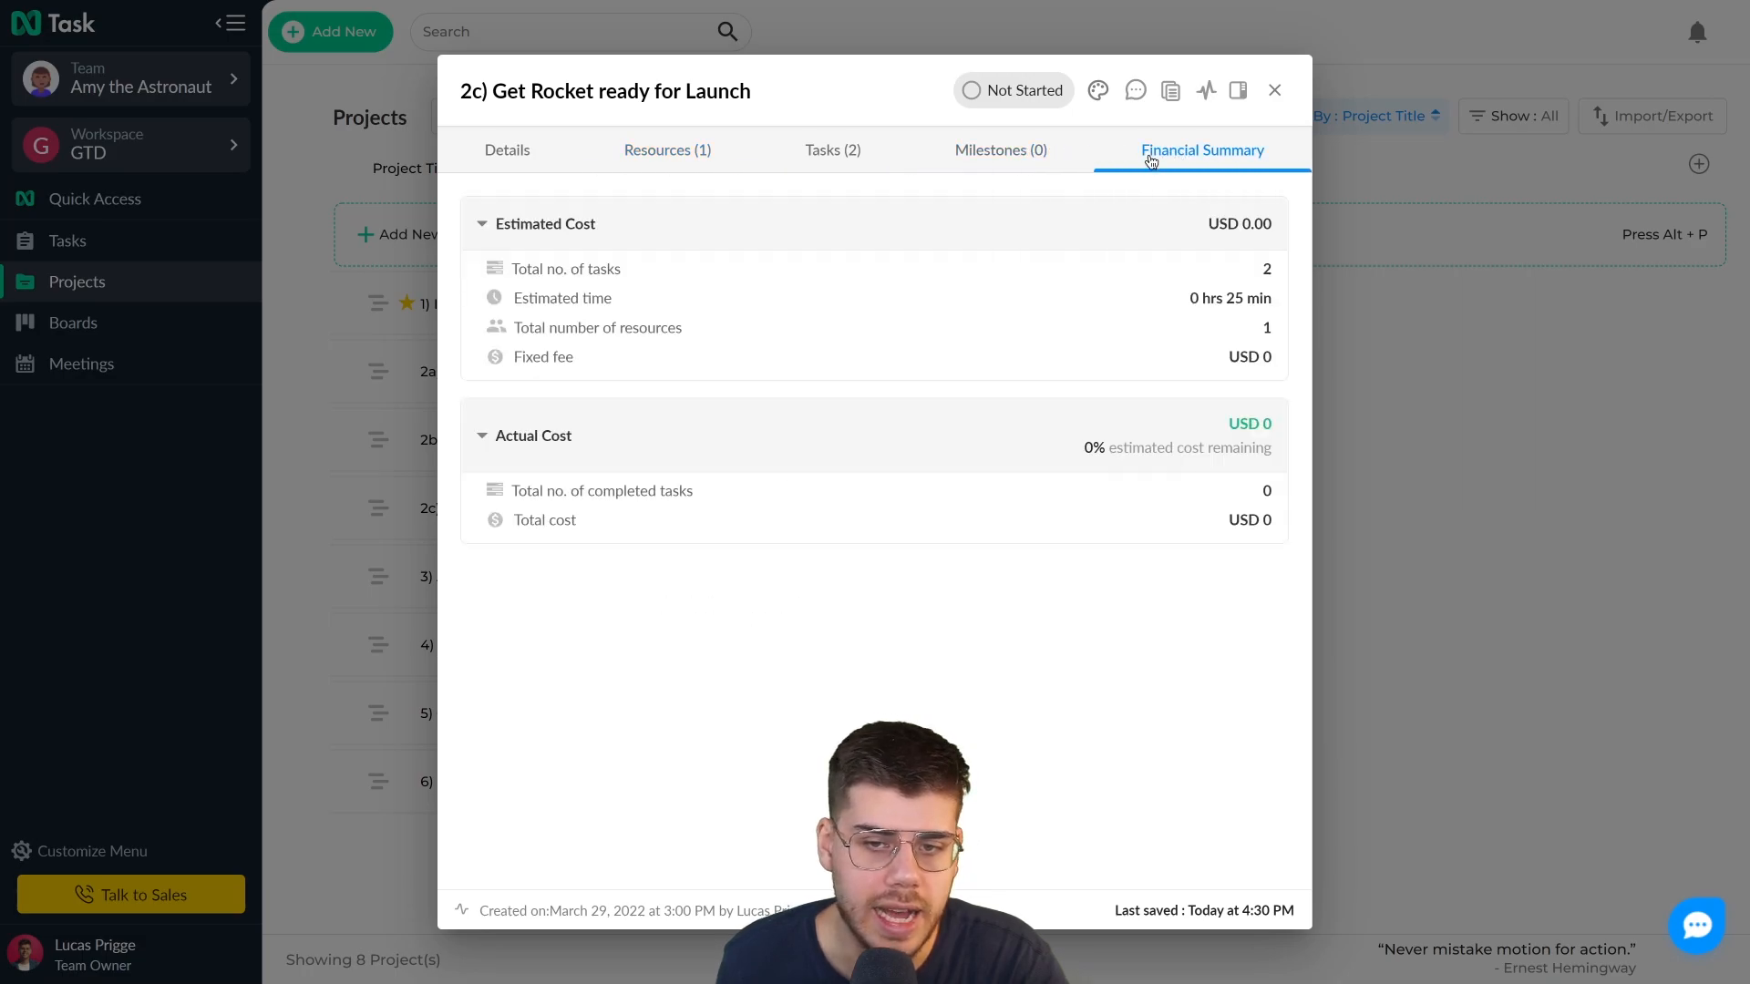
left_click_drag(514, 299, 1281, 304)
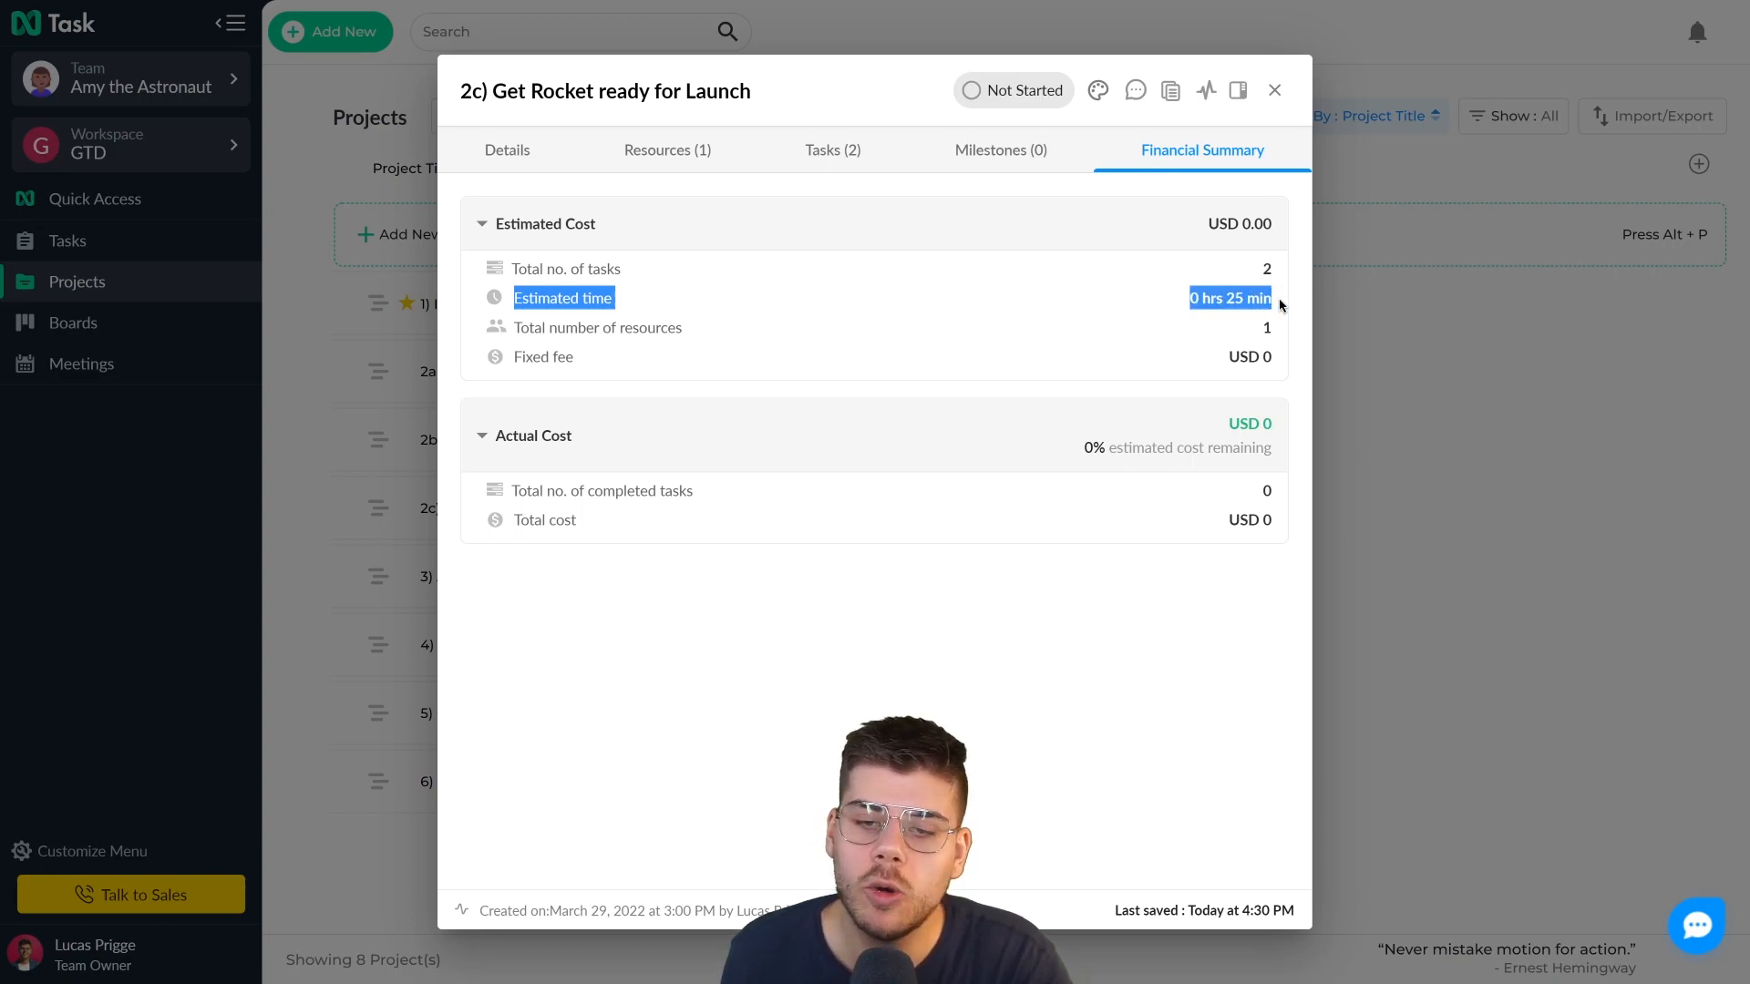
left_click_drag(503, 225, 629, 235)
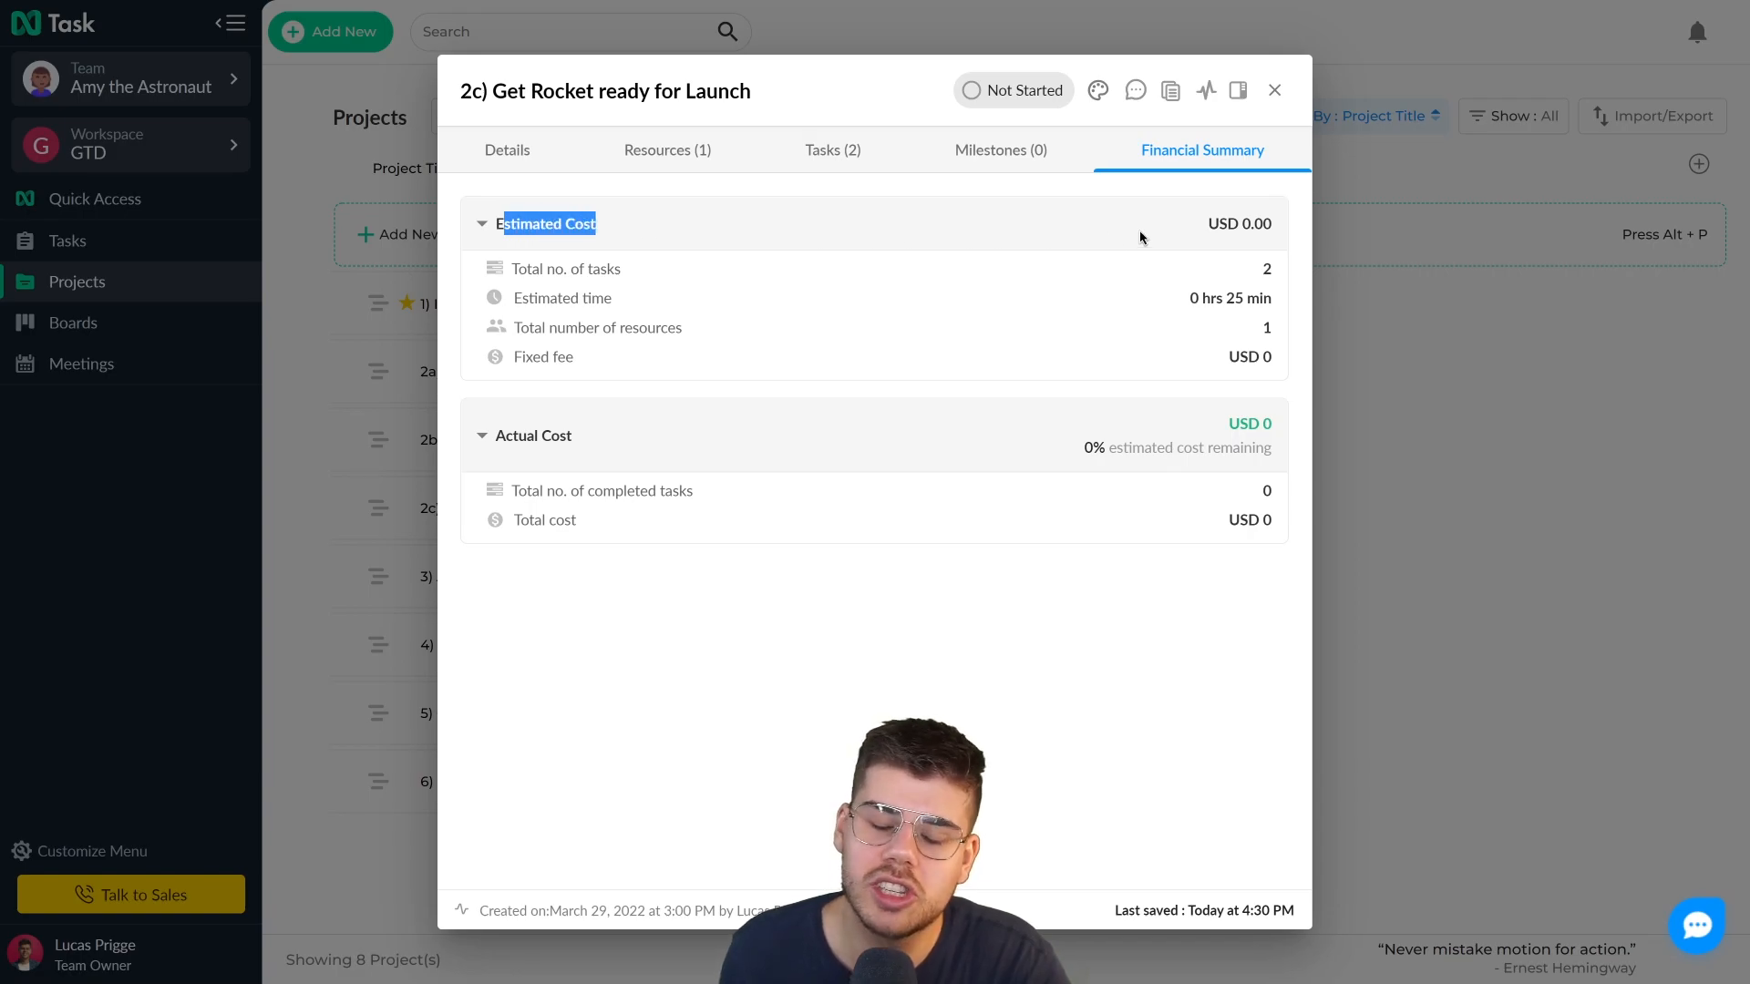
left_click(1274, 89)
- Go to the boards overview, collapse the recently viewed boards and sort all boards Ascending (A-Z)
left_click(107, 333)
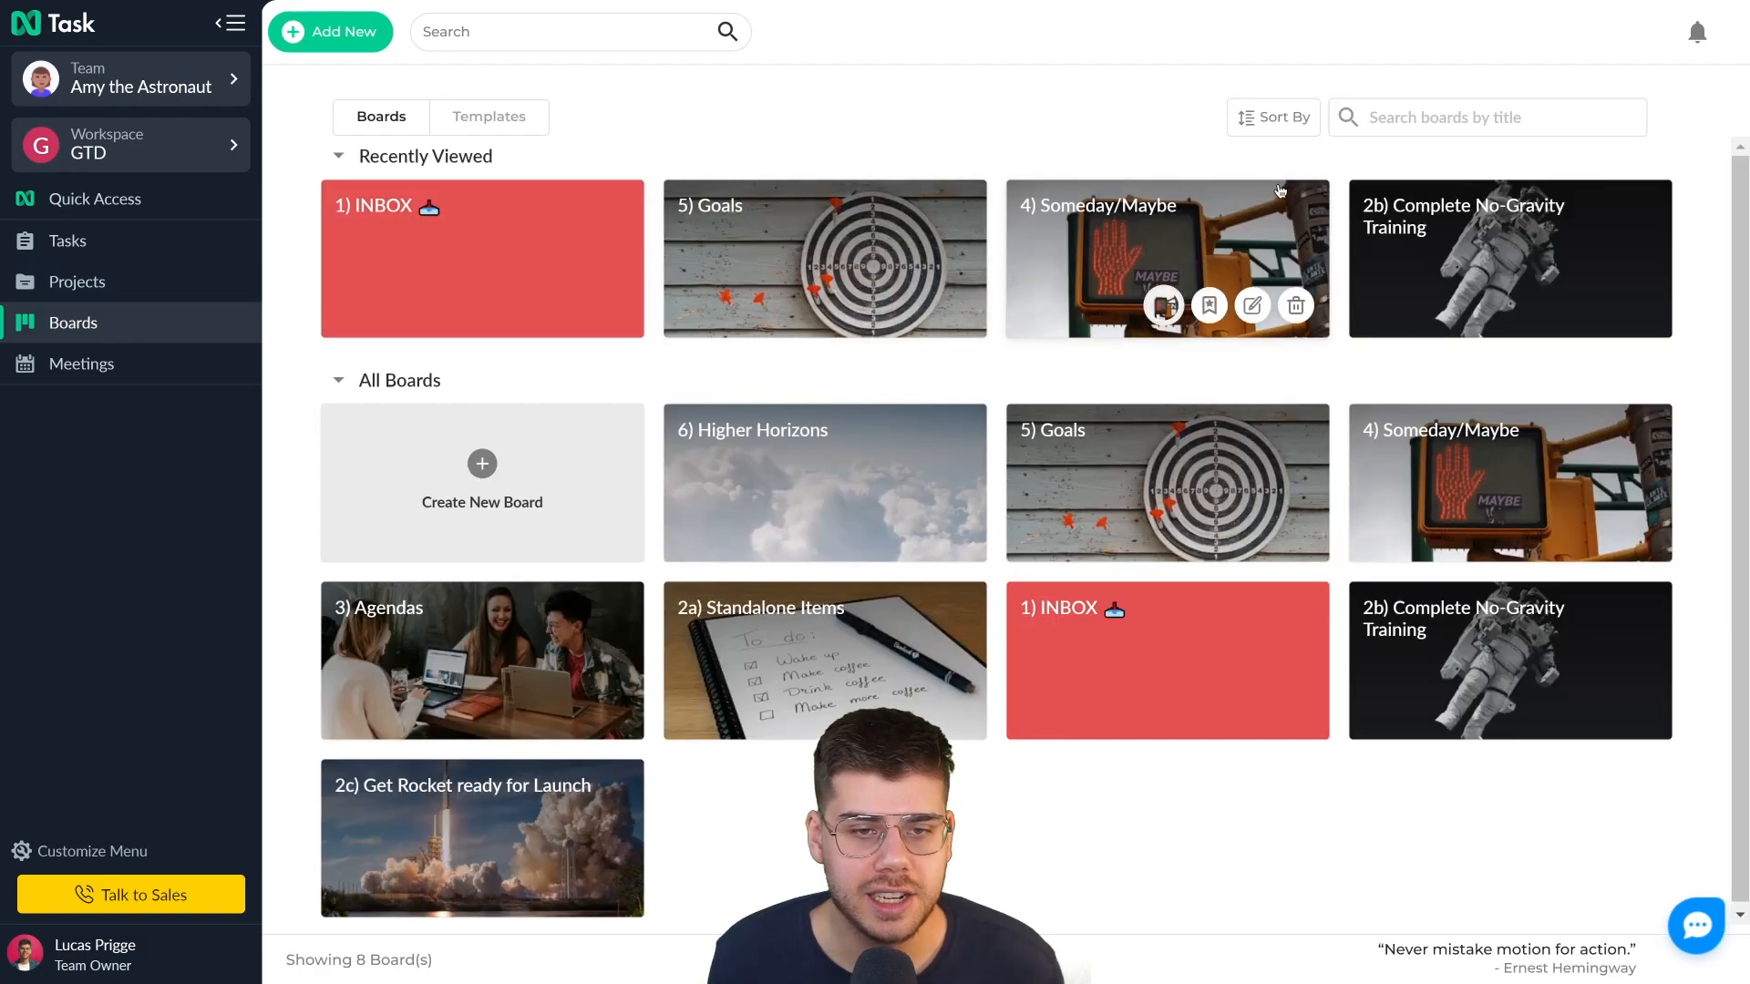
left_click(337, 156)
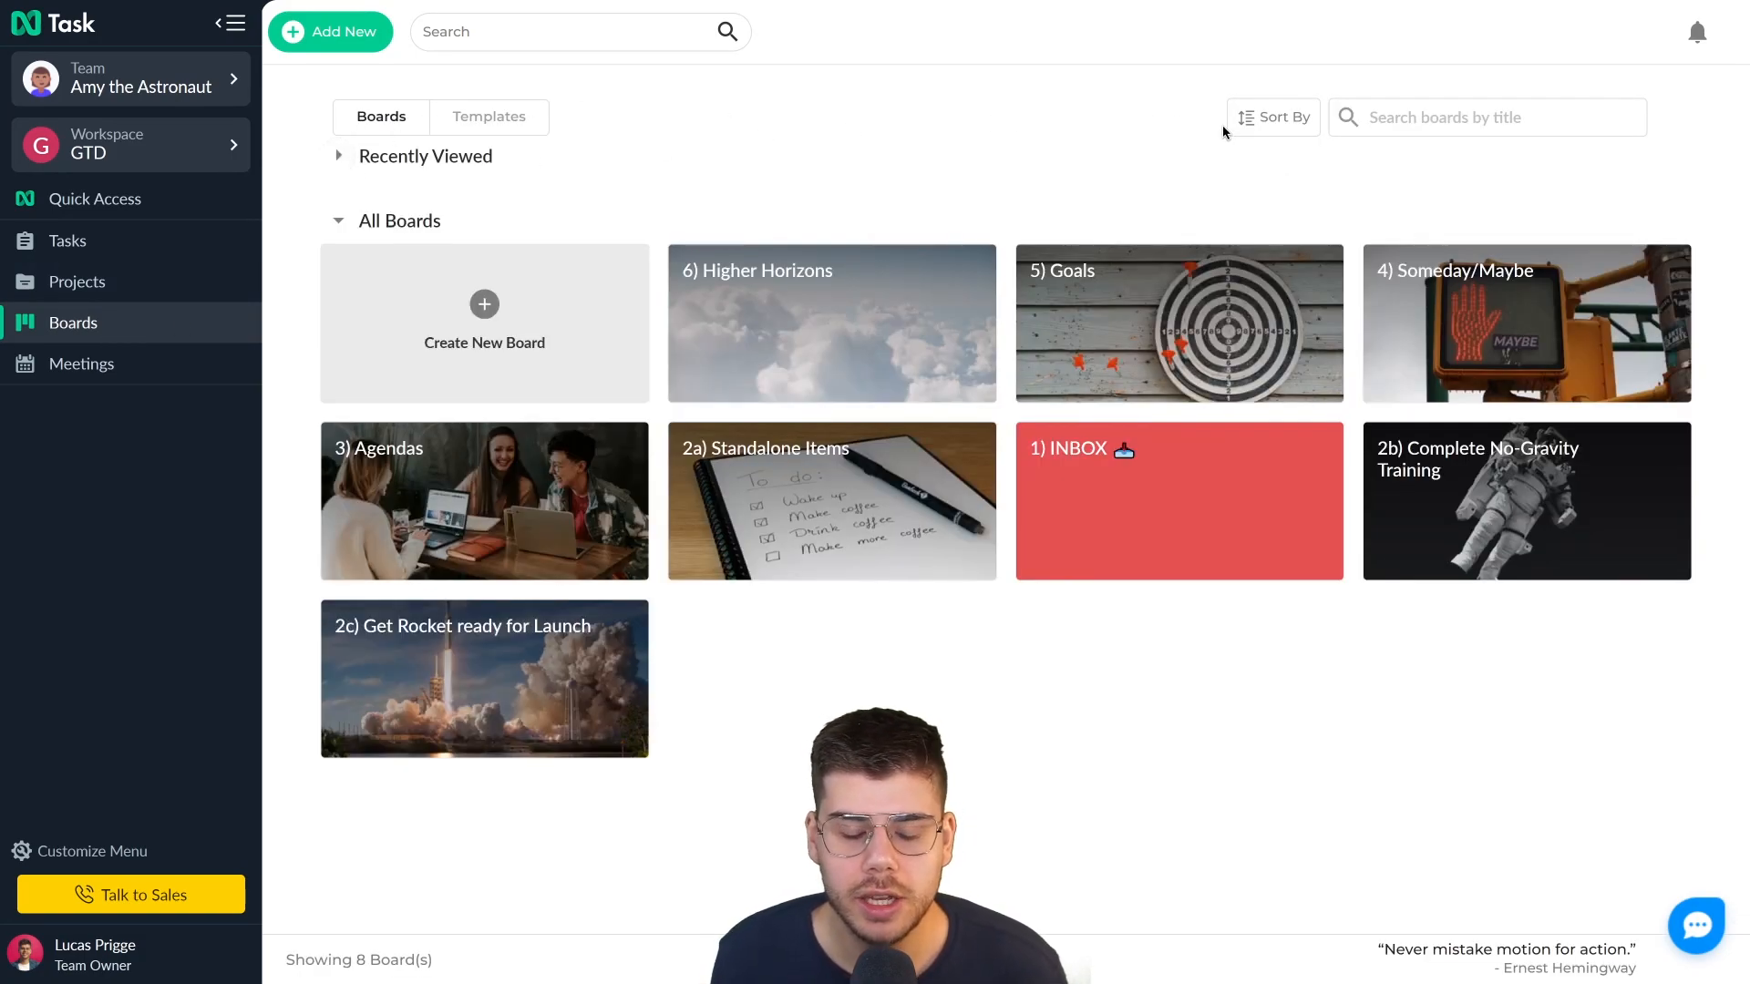
left_click(1264, 134)
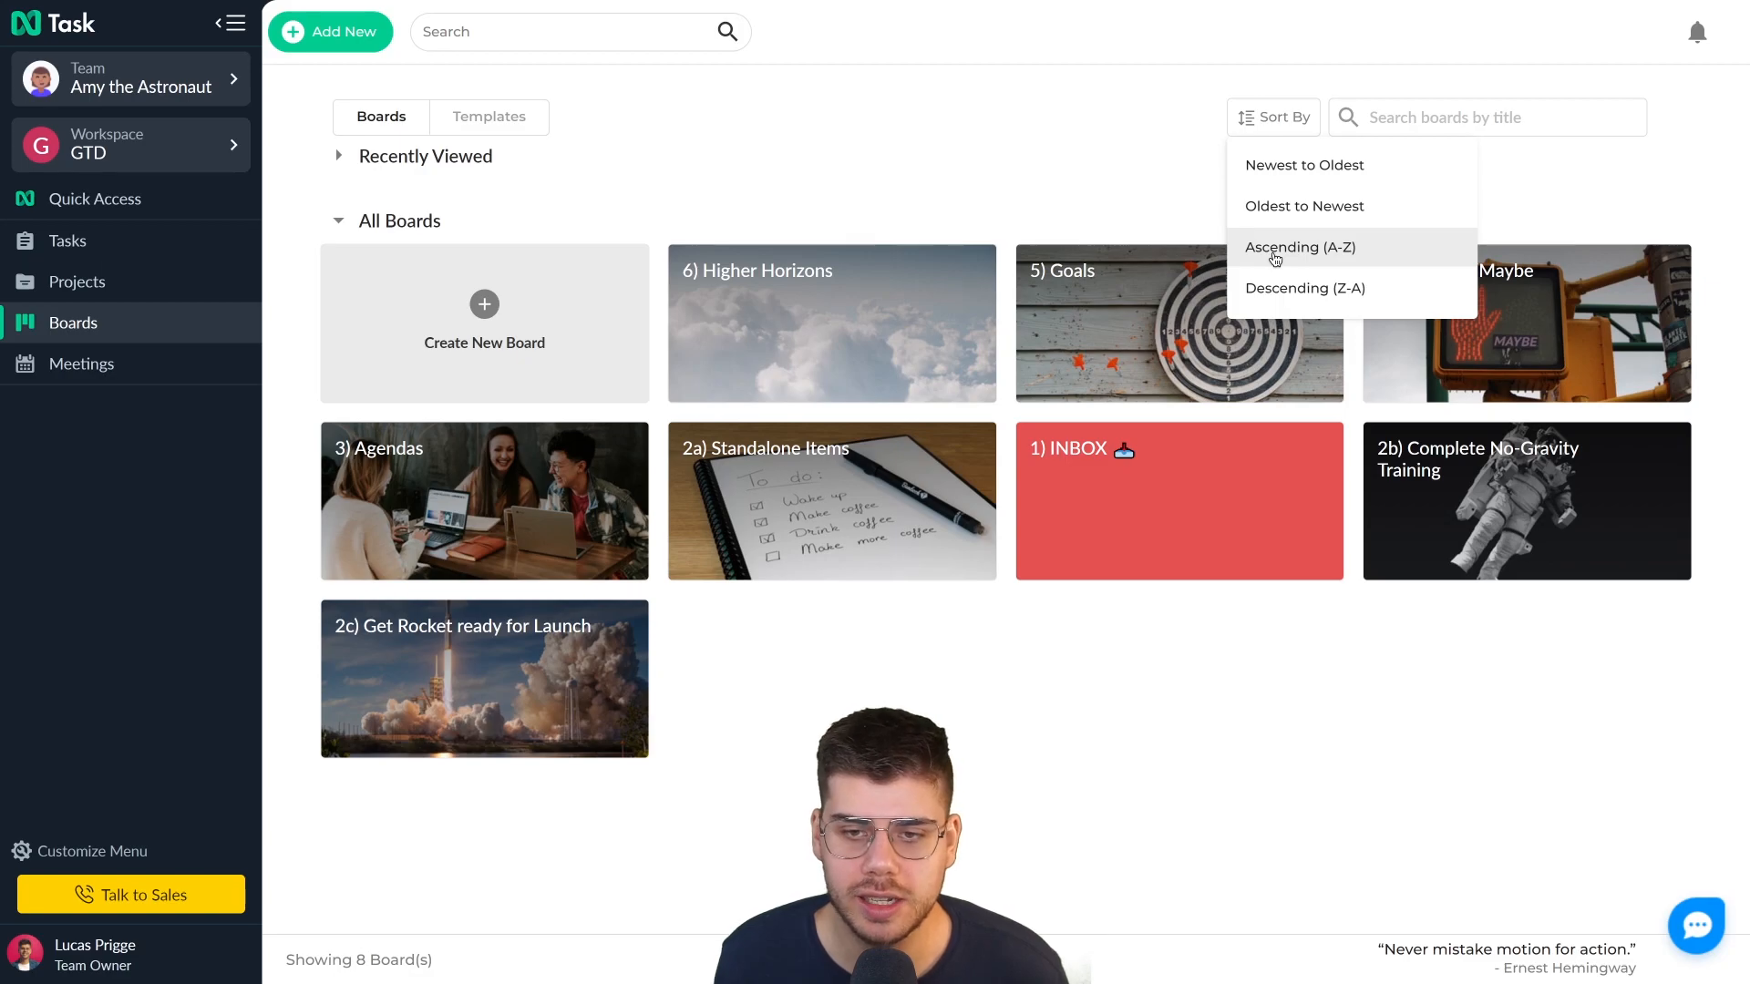
left_click(1275, 260)
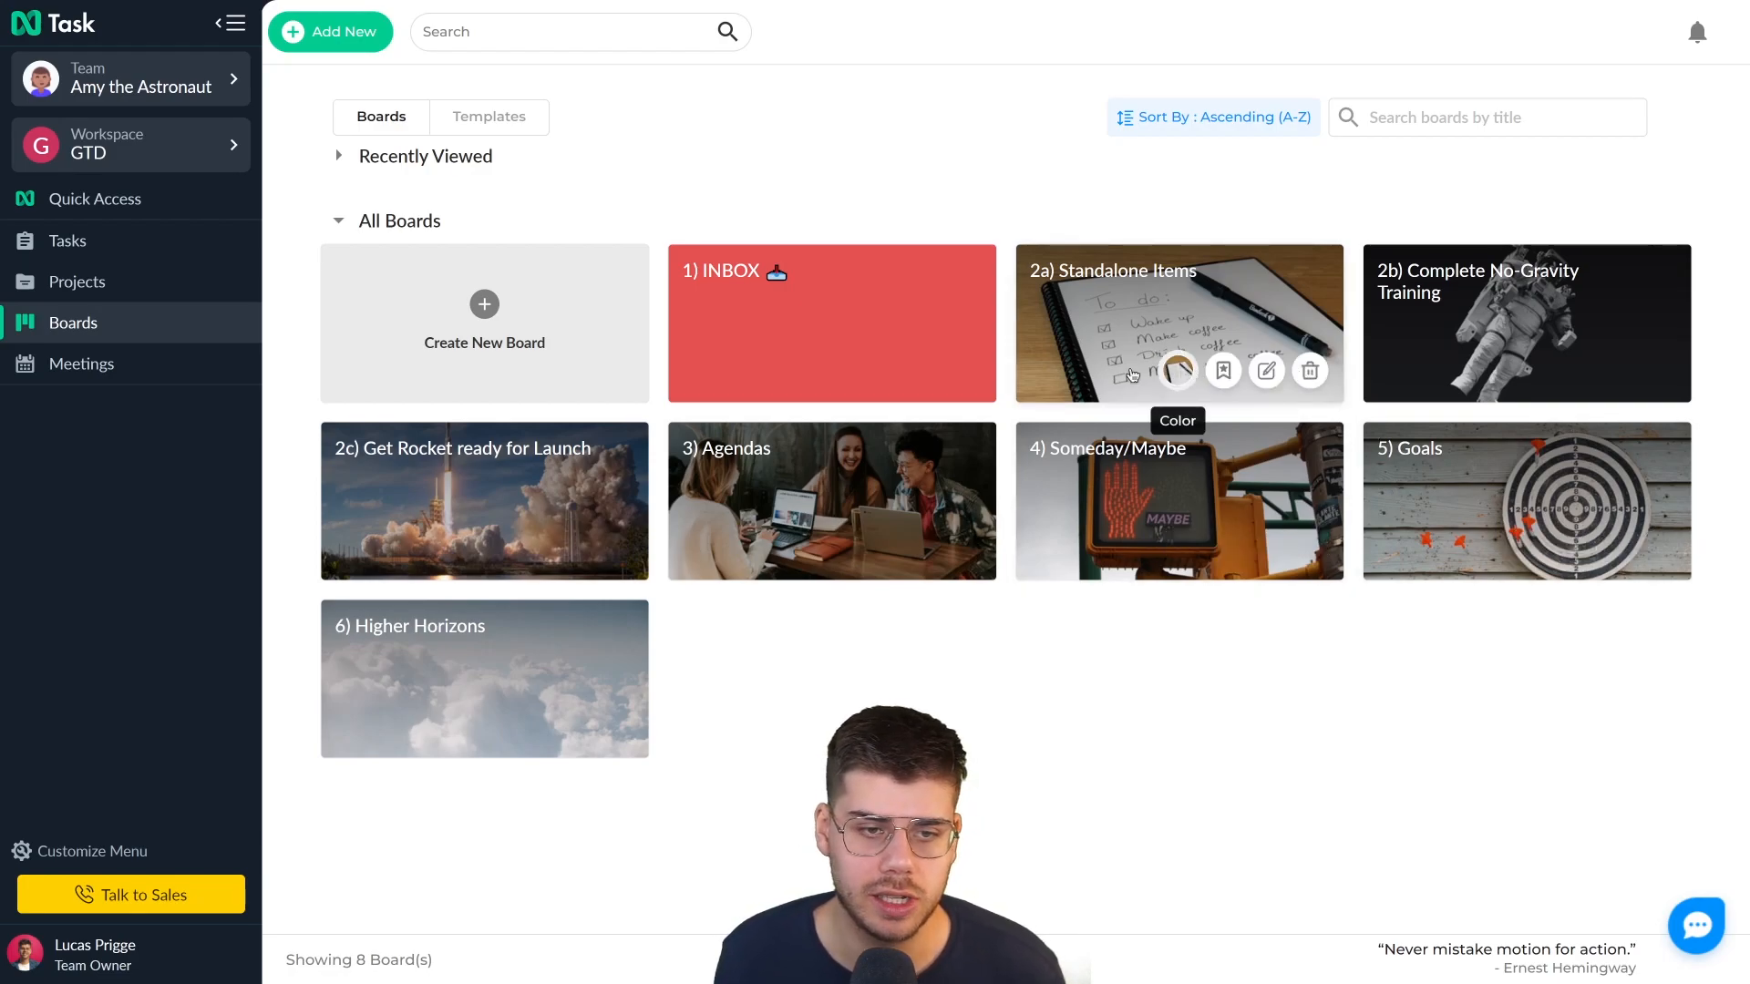
- Examine the new board form, and the 2c) Get Rocket ready for Launch board with its background settings, and return to the boards overview
left_click(505, 330)
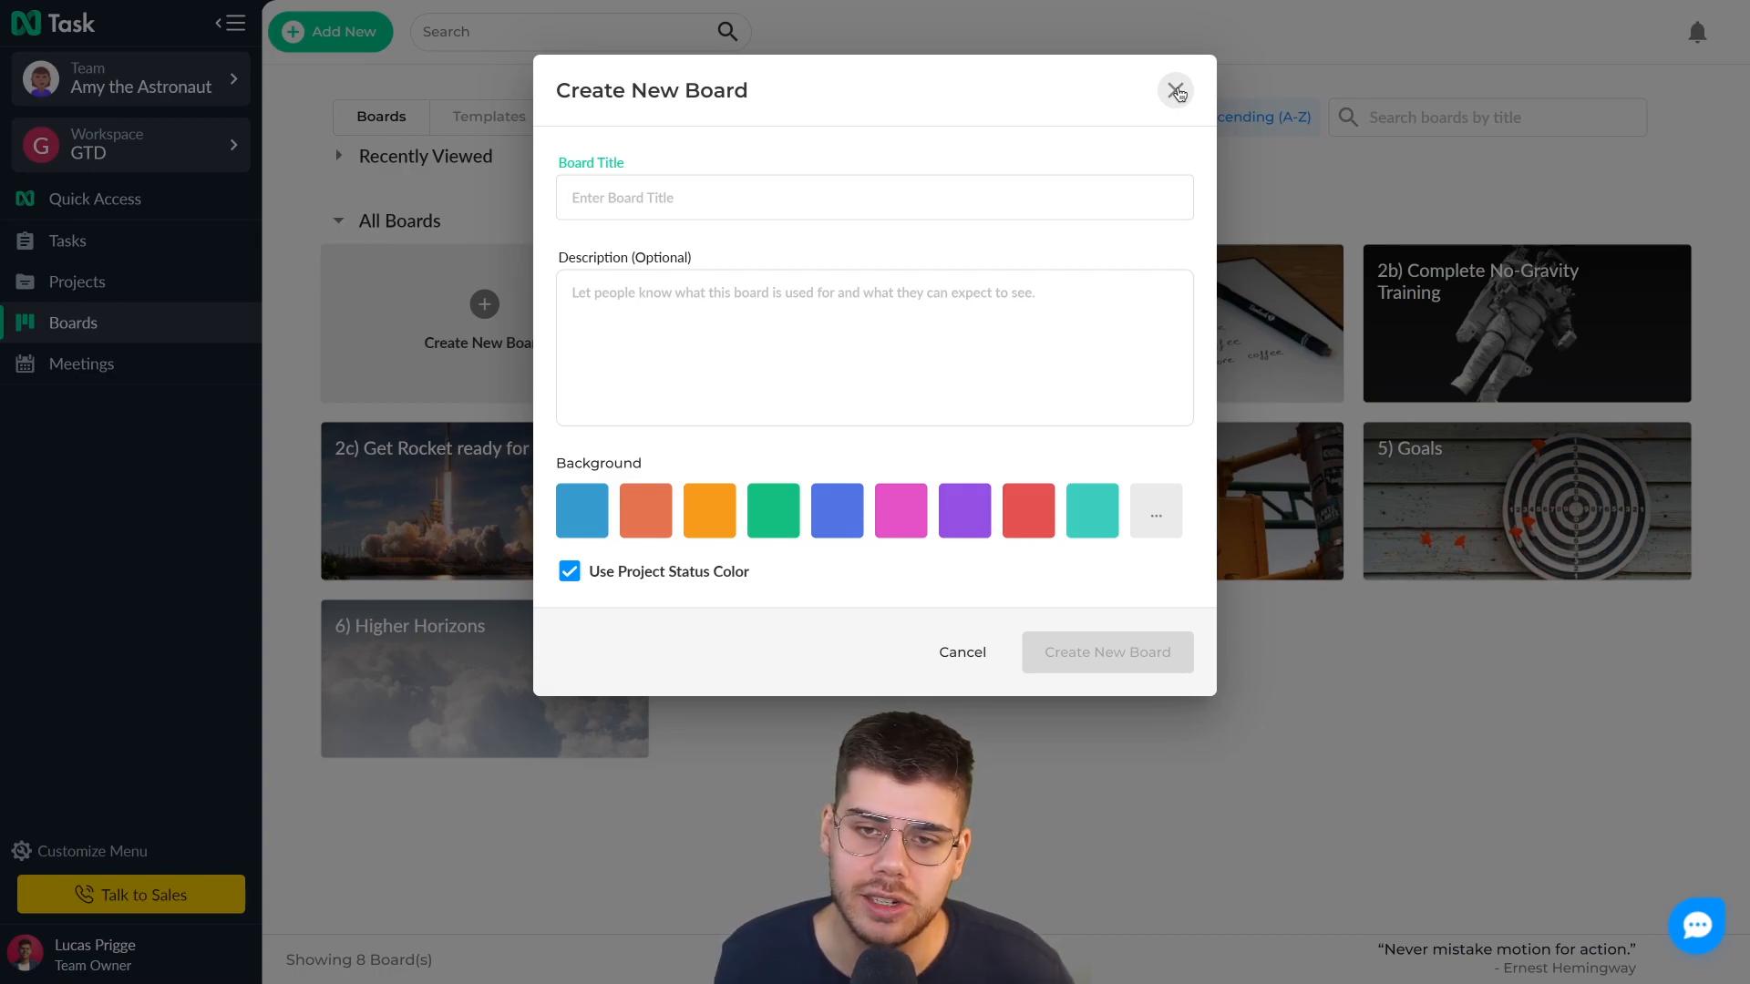
left_click(1176, 91)
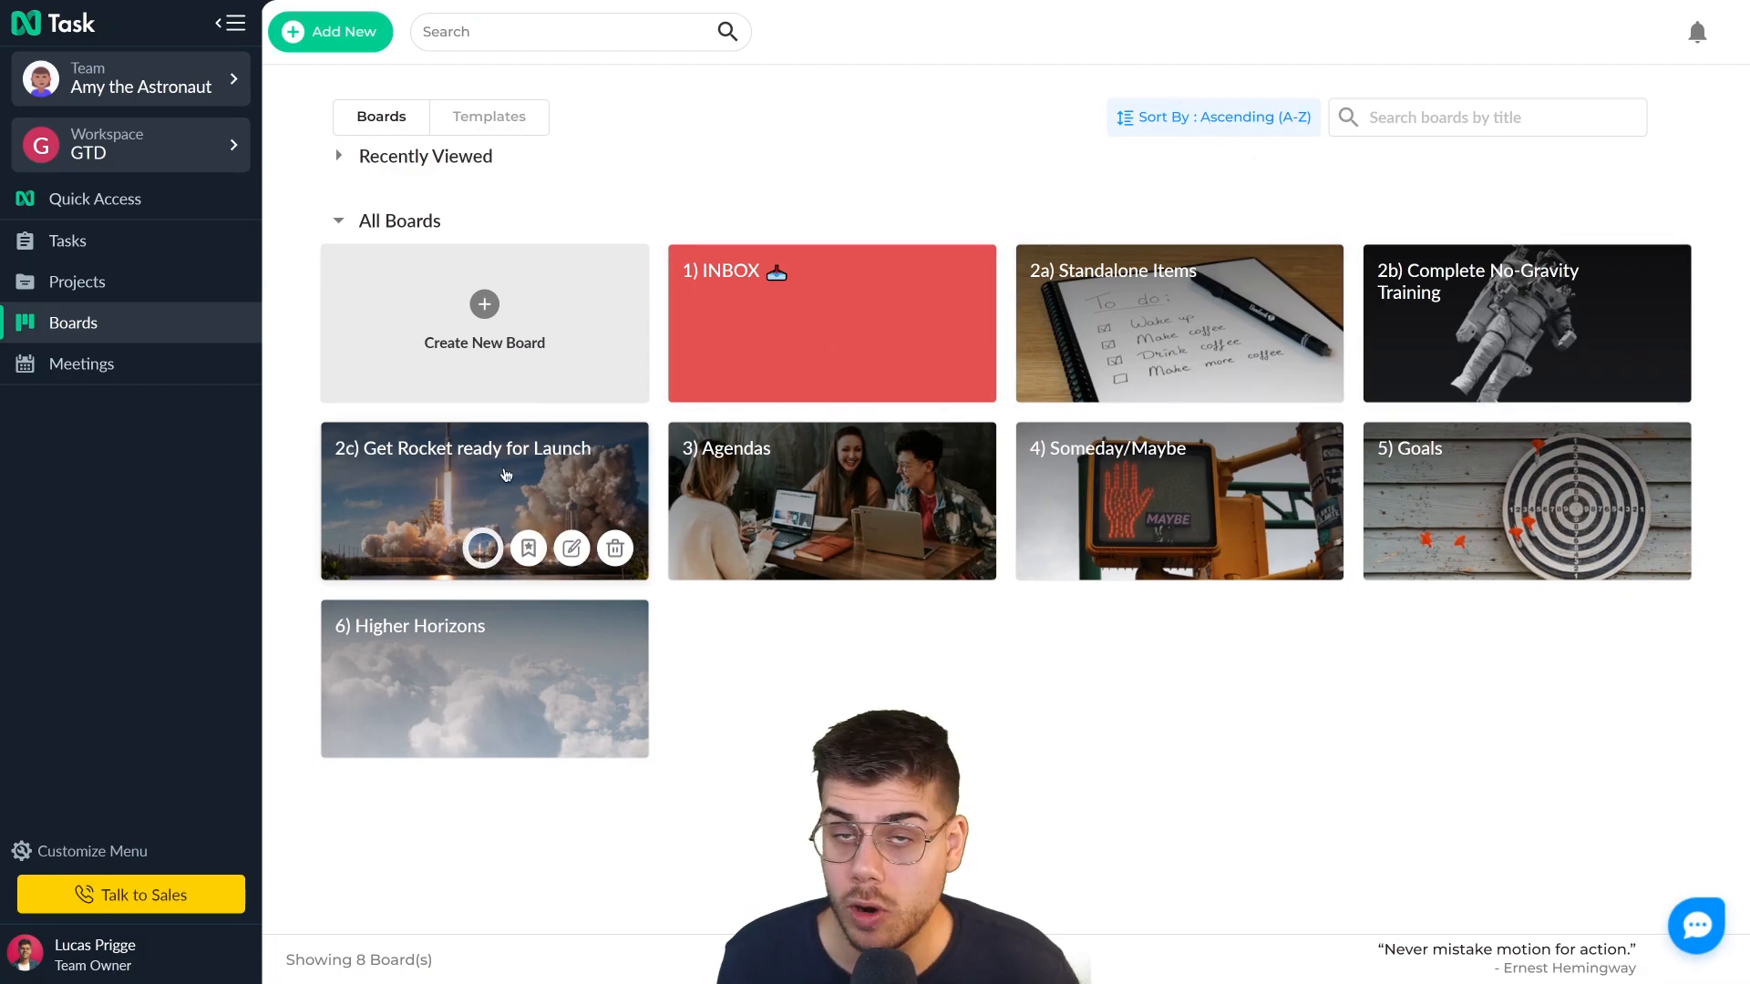
left_click(505, 475)
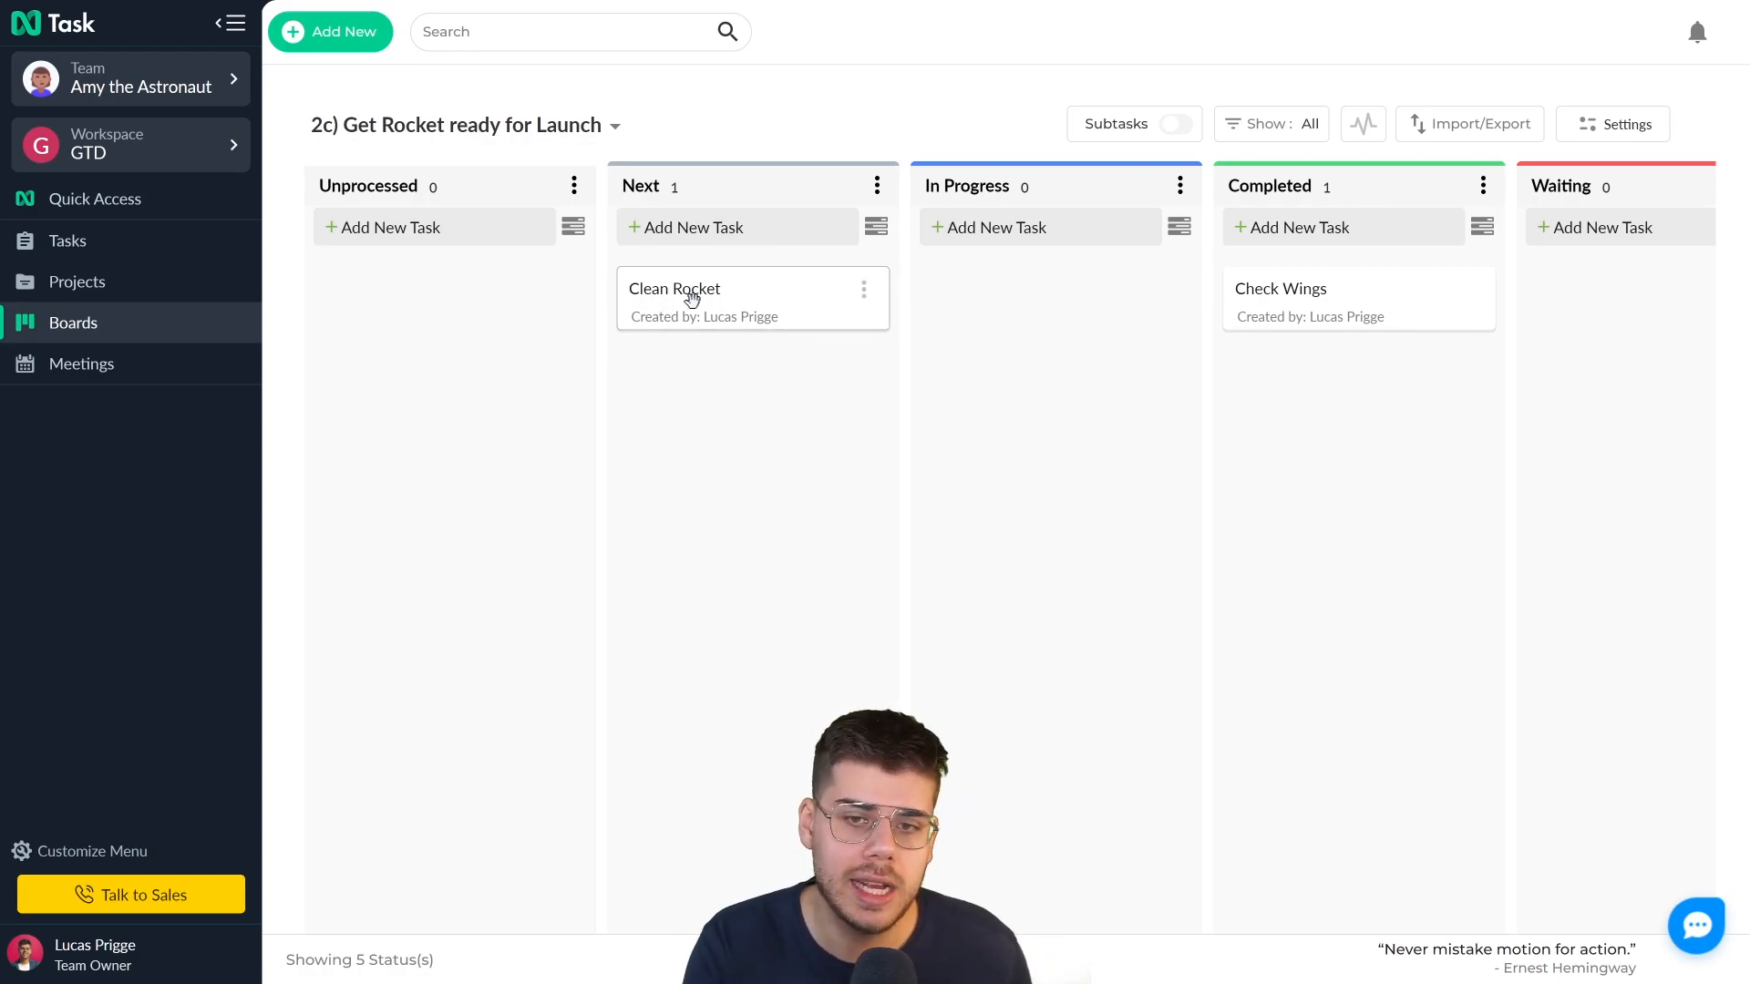
left_click(1646, 134)
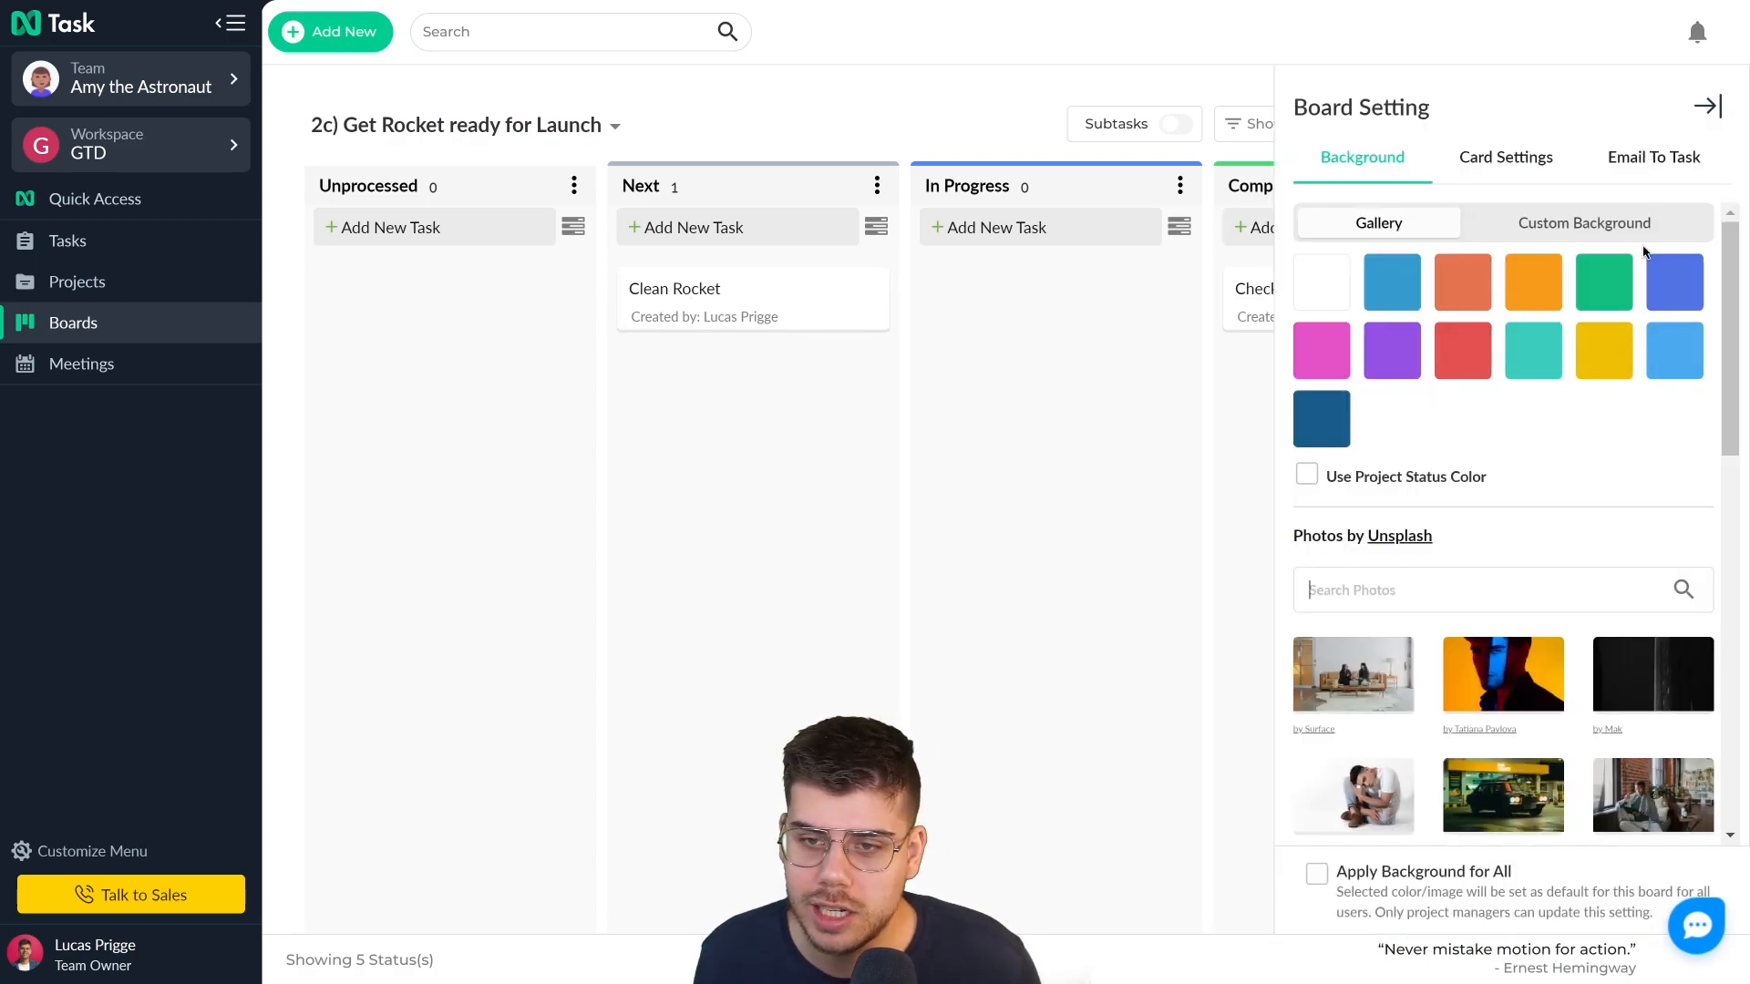
left_click(1708, 110)
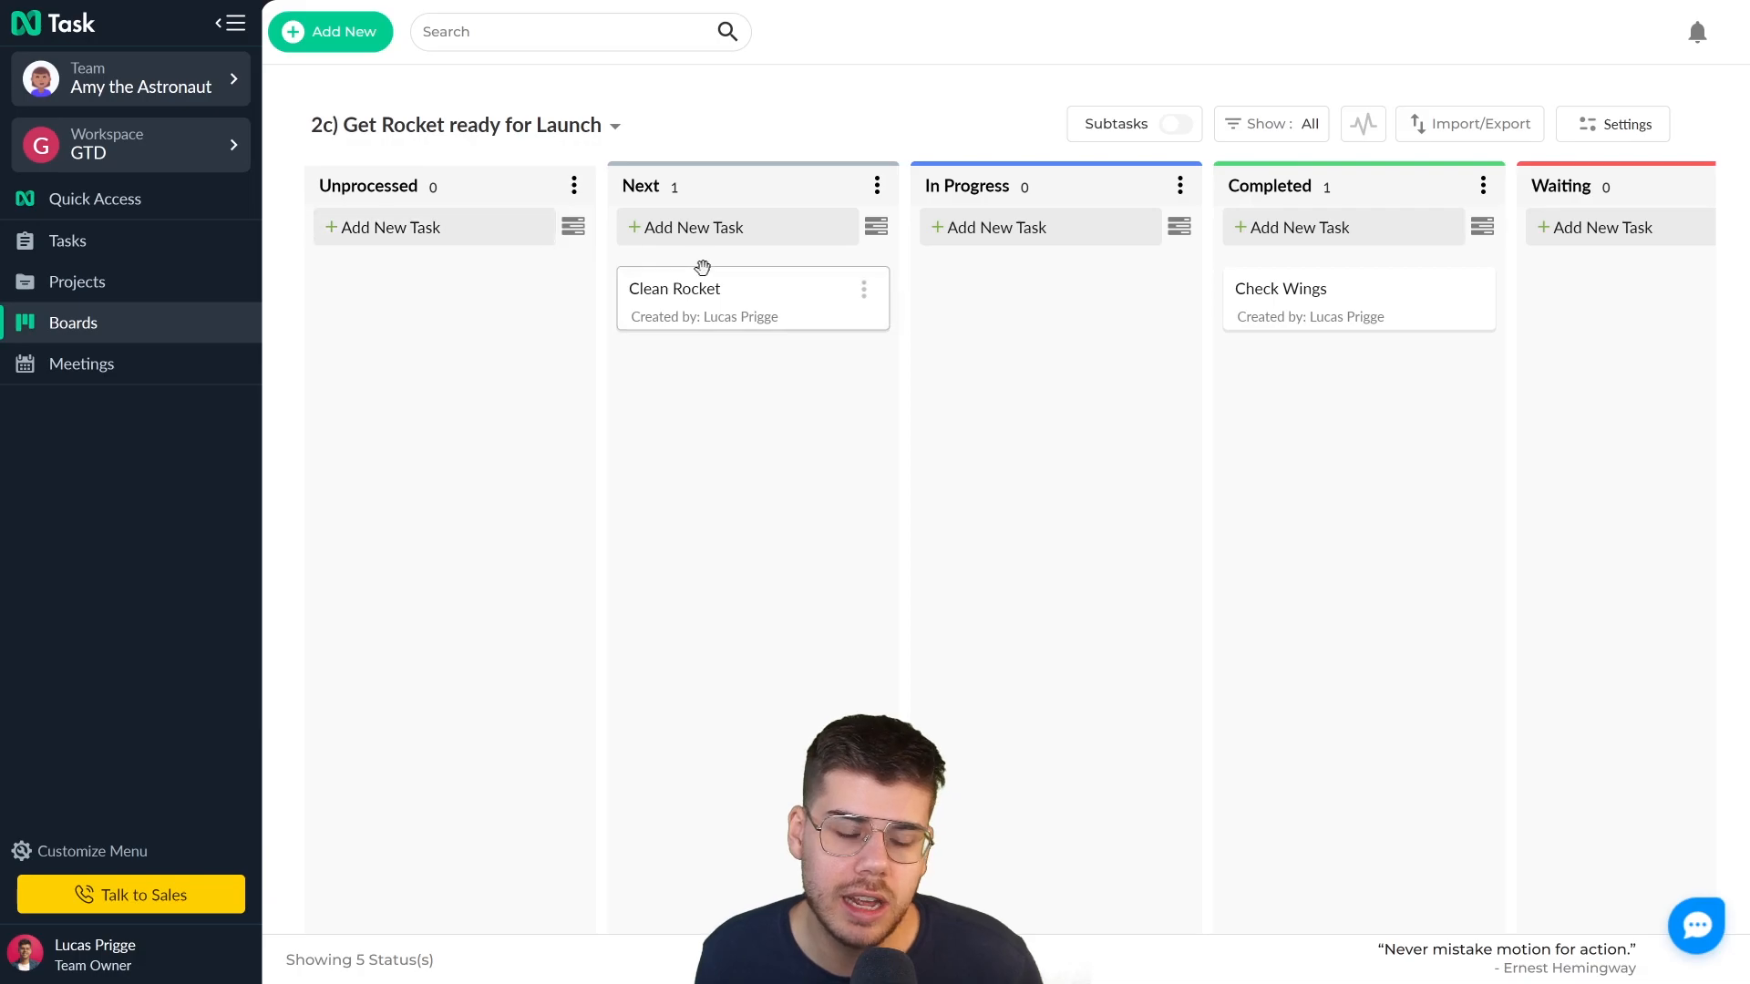
left_click(128, 285)
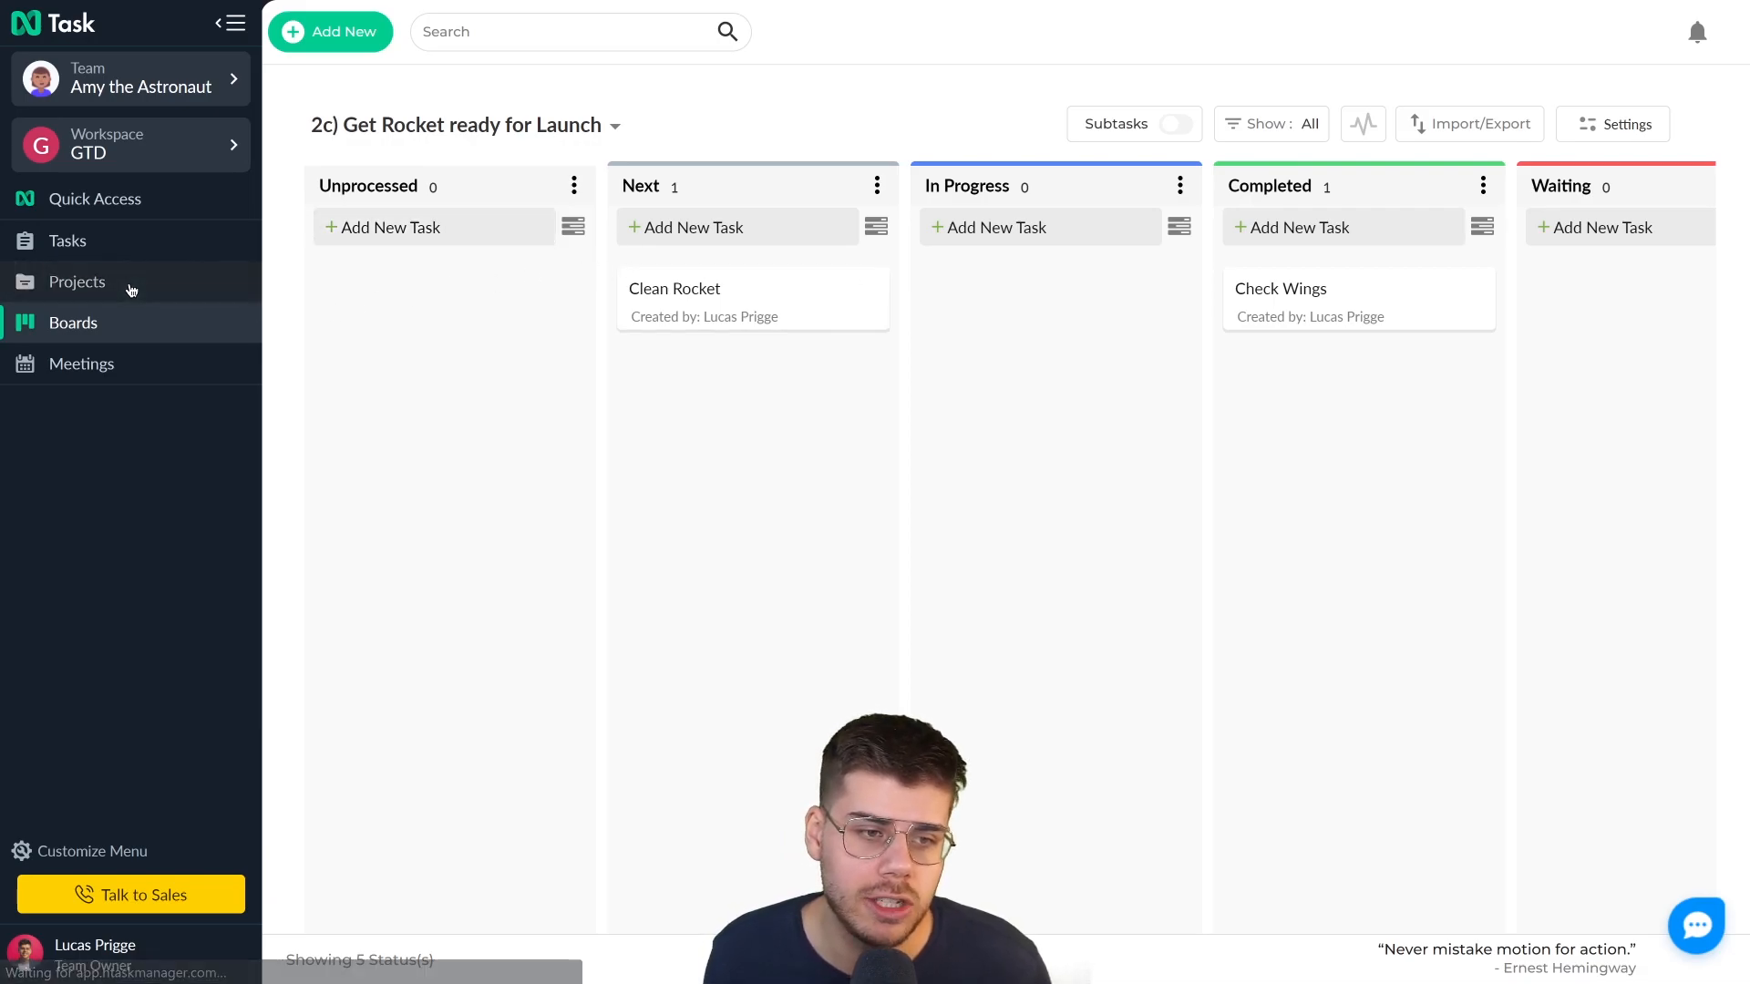
left_click(138, 325)
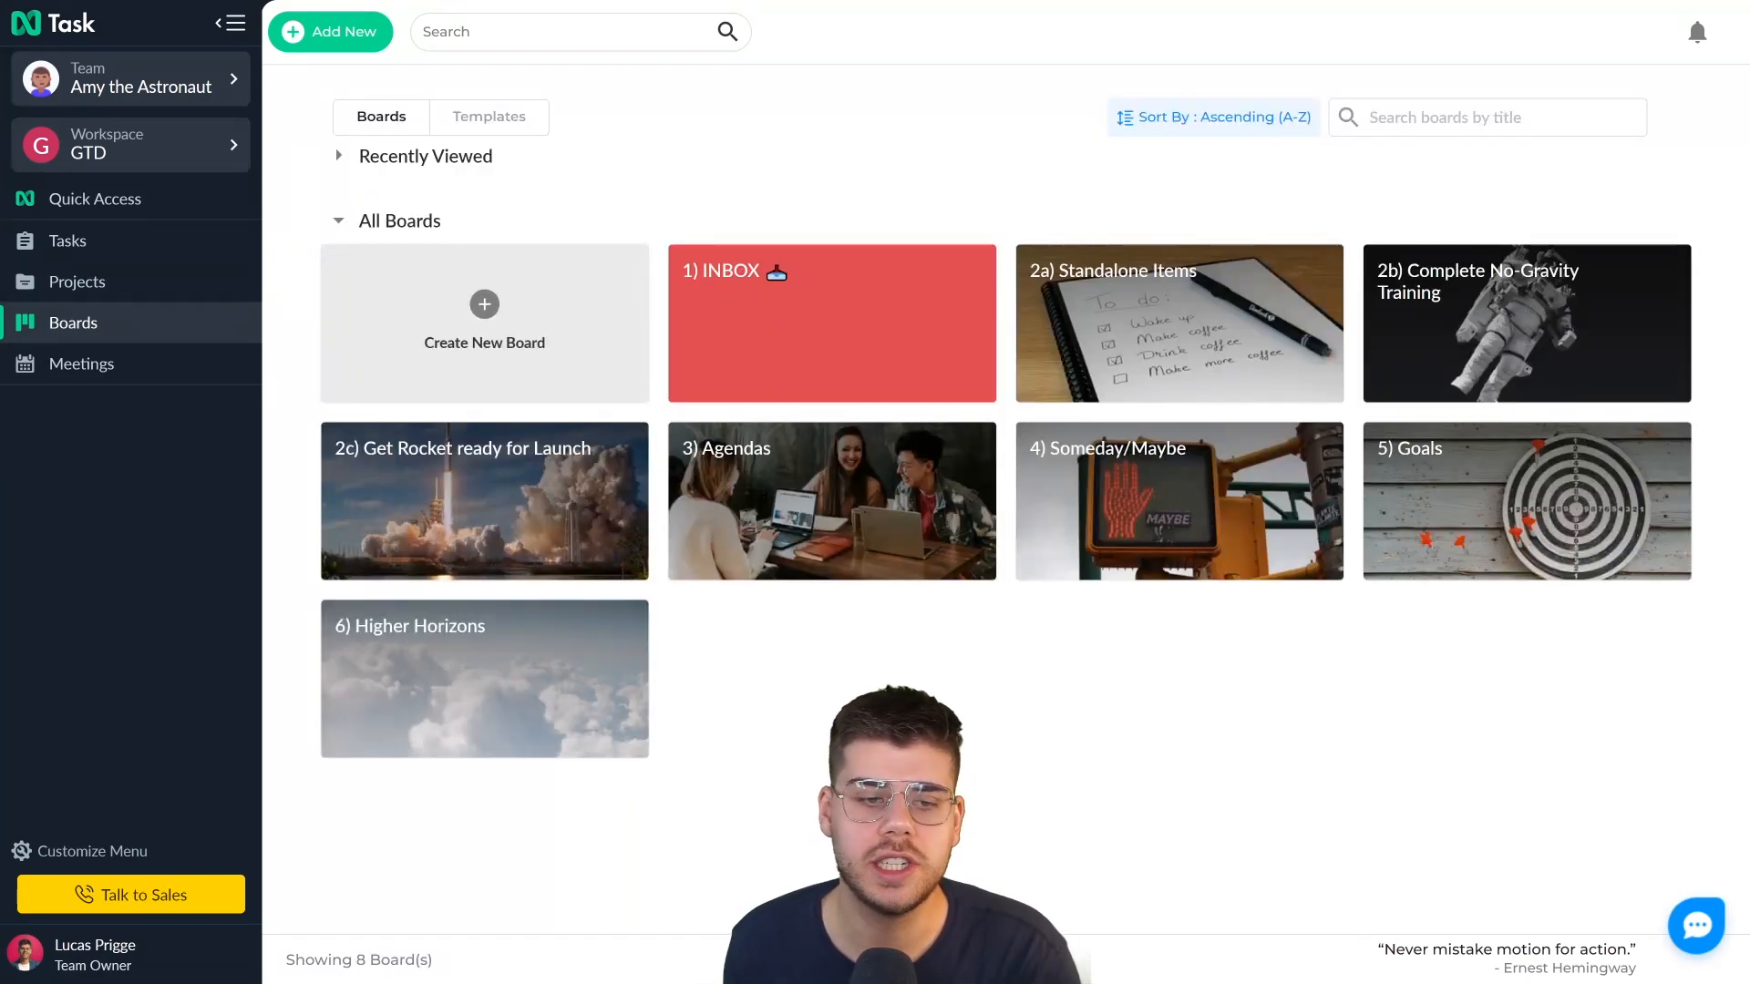
- Open the Unprocessed task on the 3) Agendas board and examine the custom field types that can be added to it
mouse_move(862, 491)
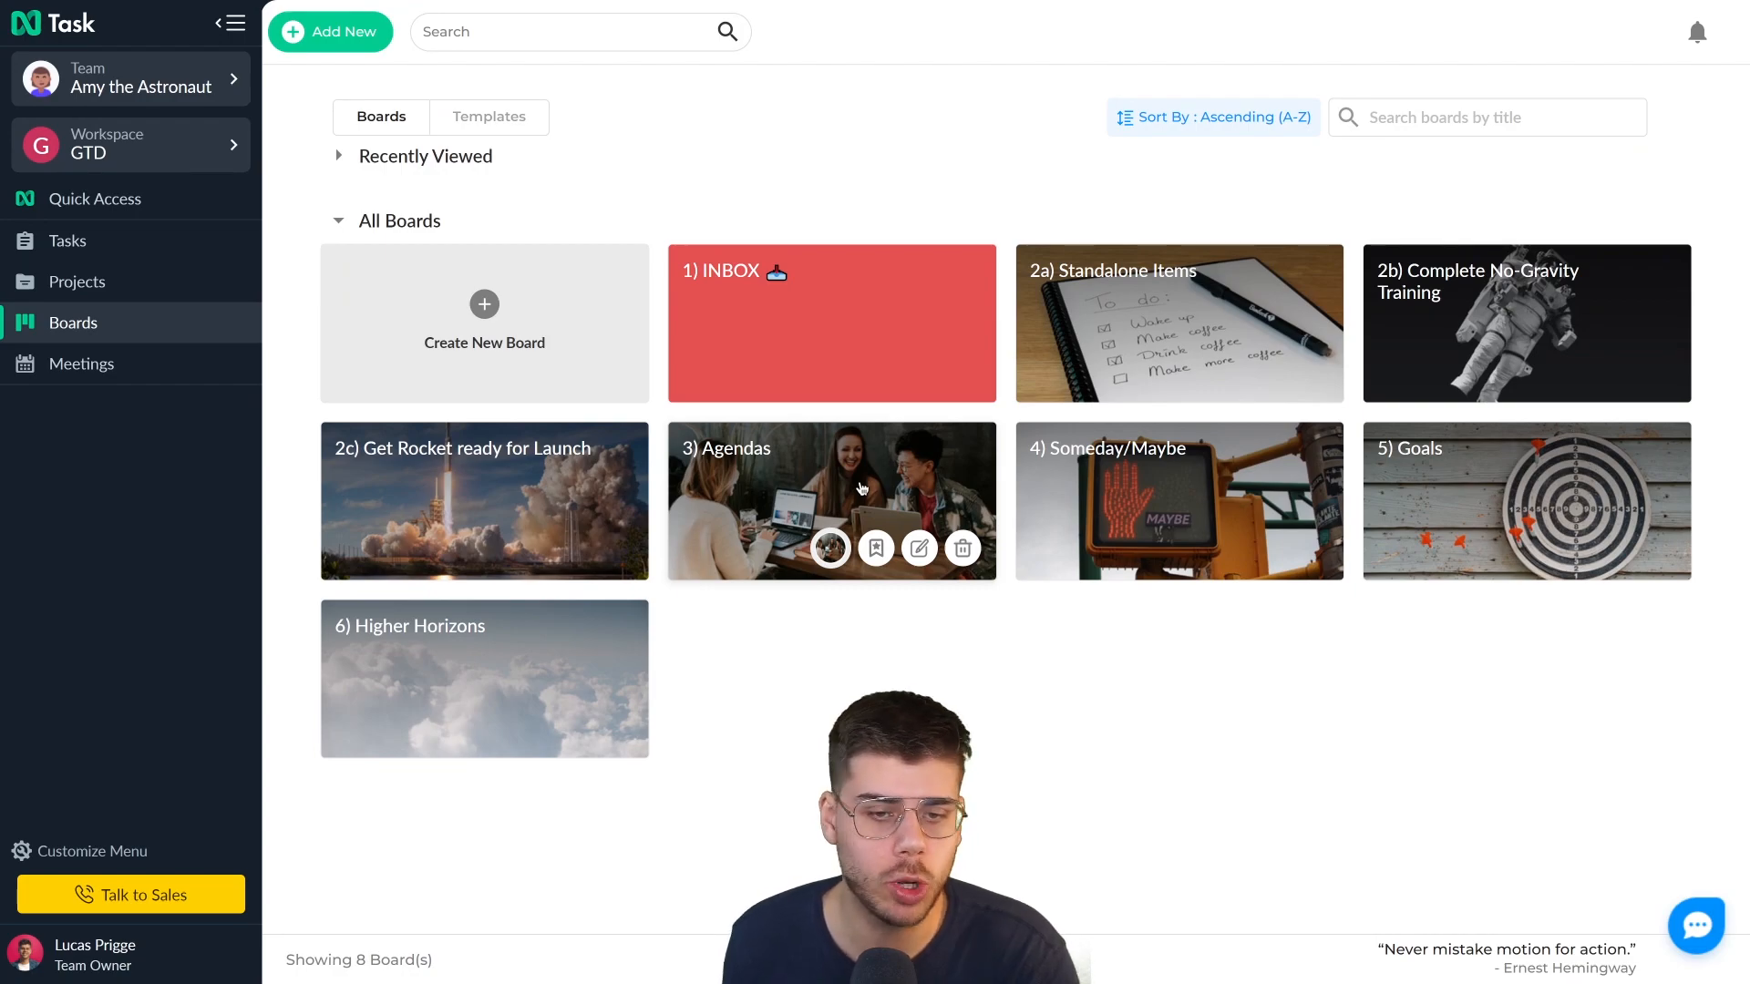
left_click(862, 490)
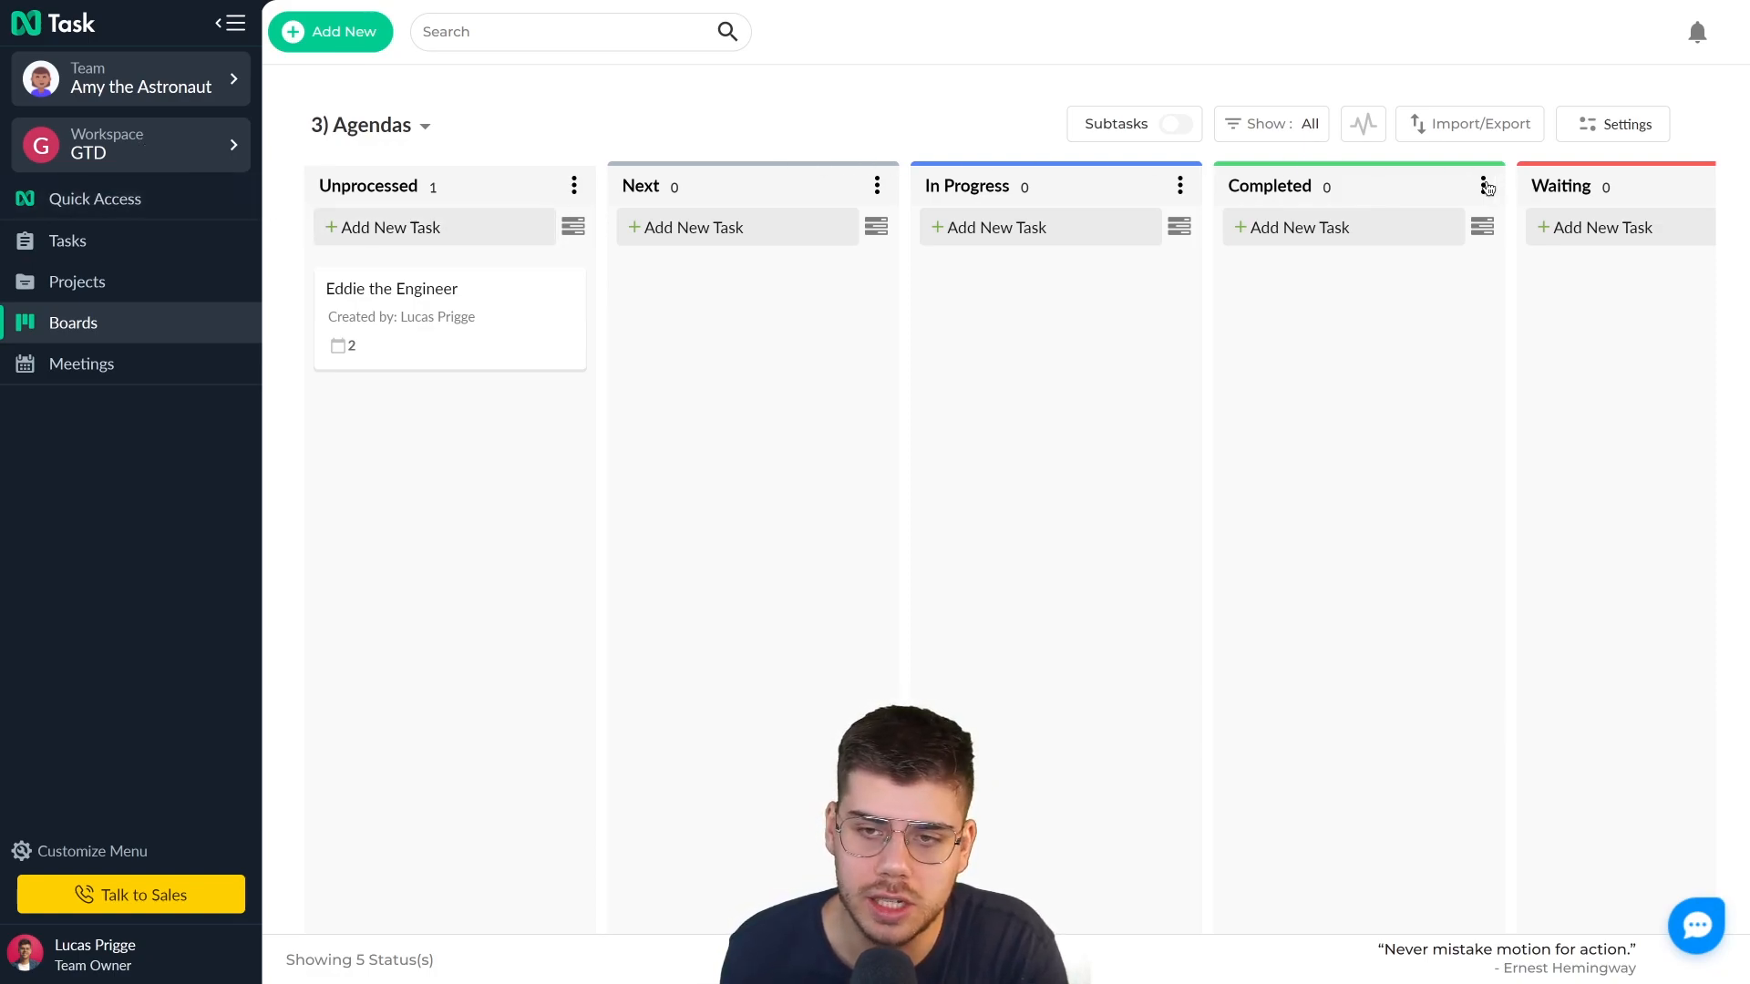
left_click(450, 291)
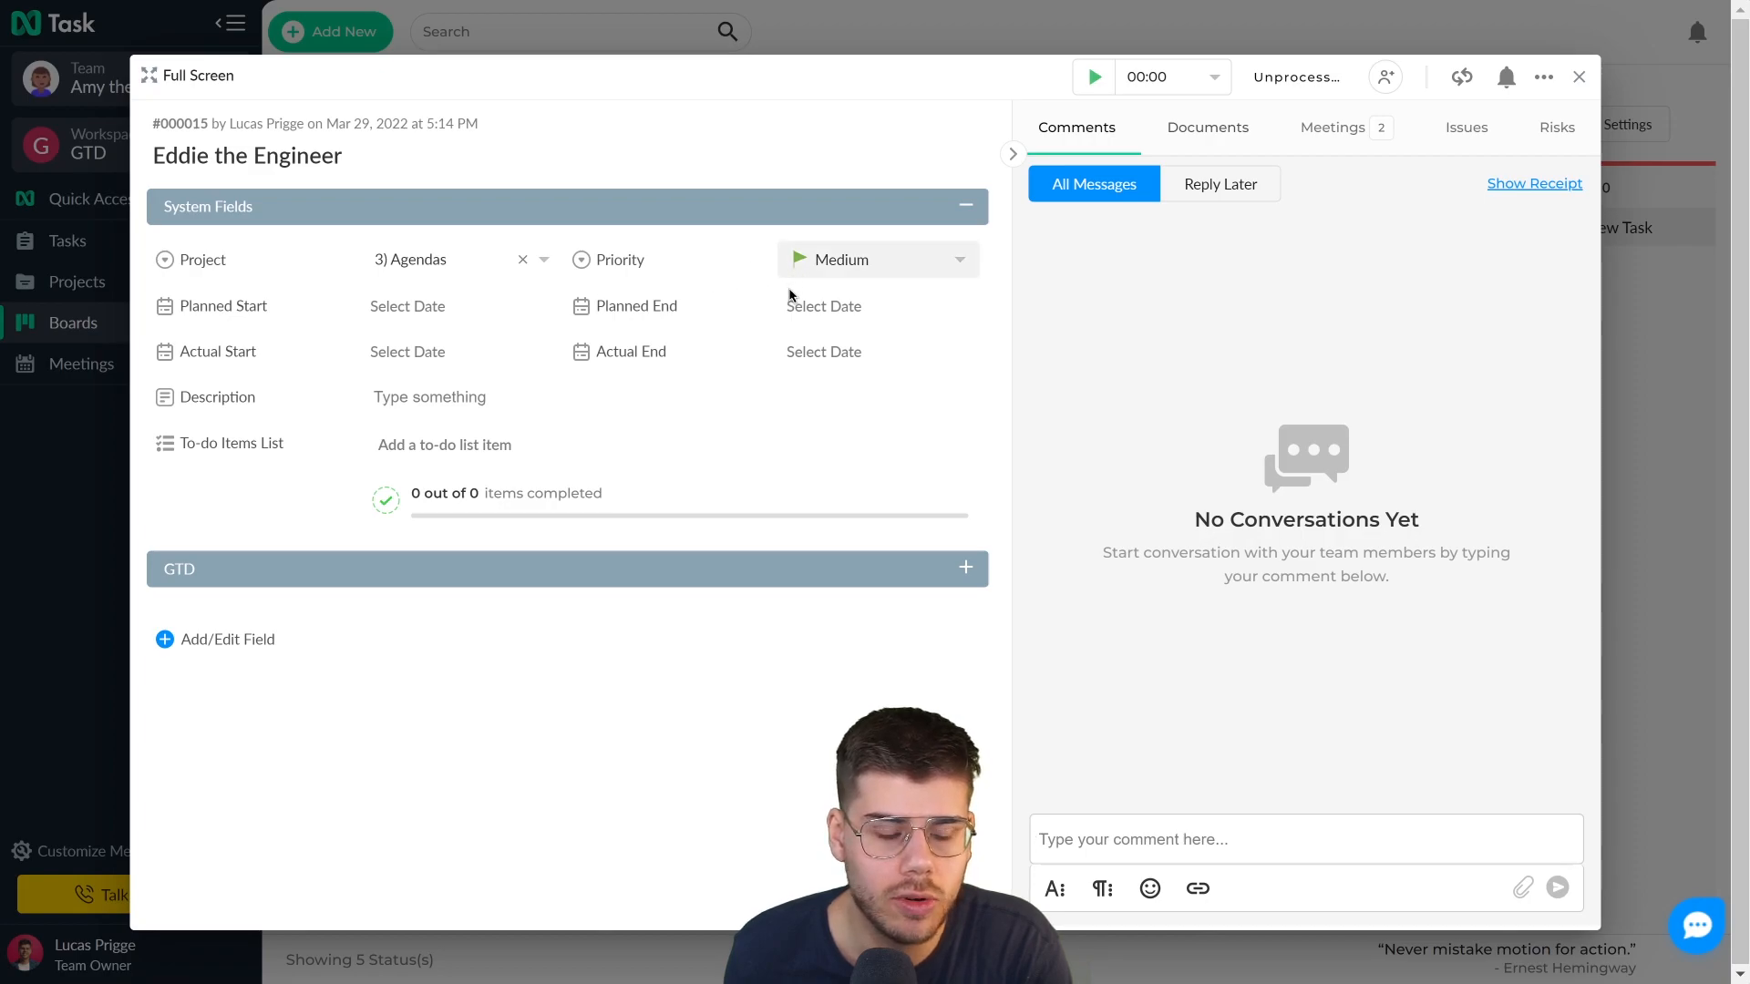
left_click(228, 640)
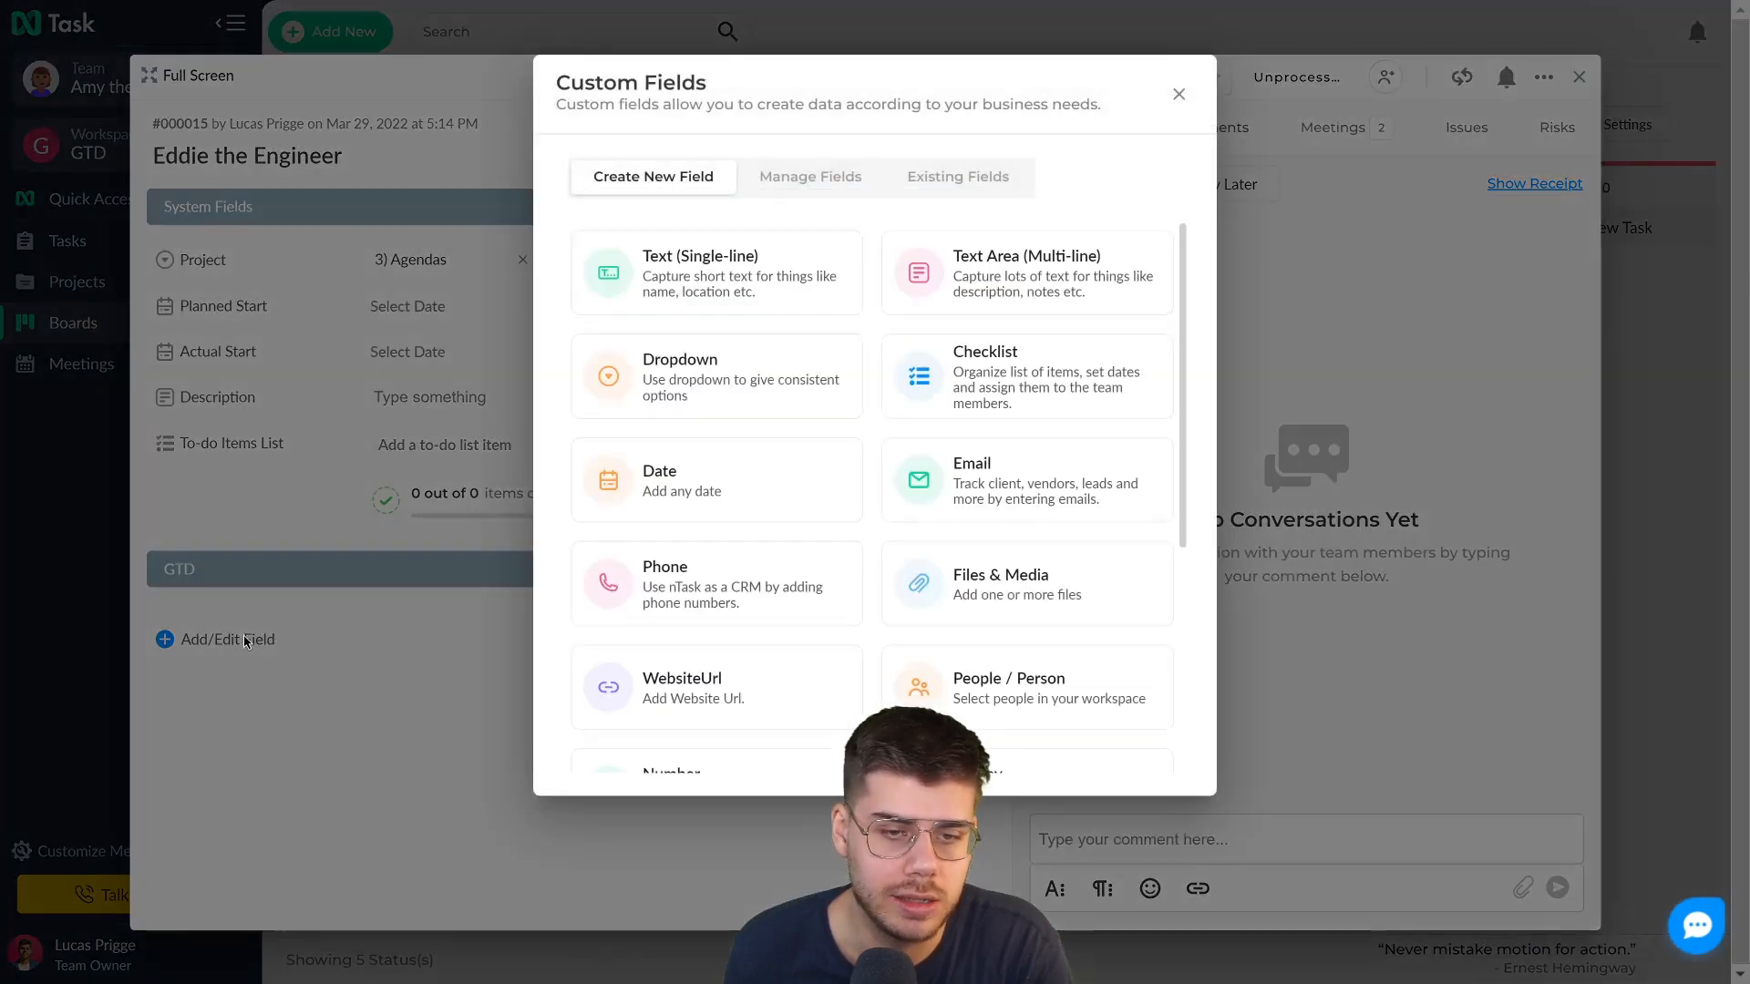
left_click(1179, 93)
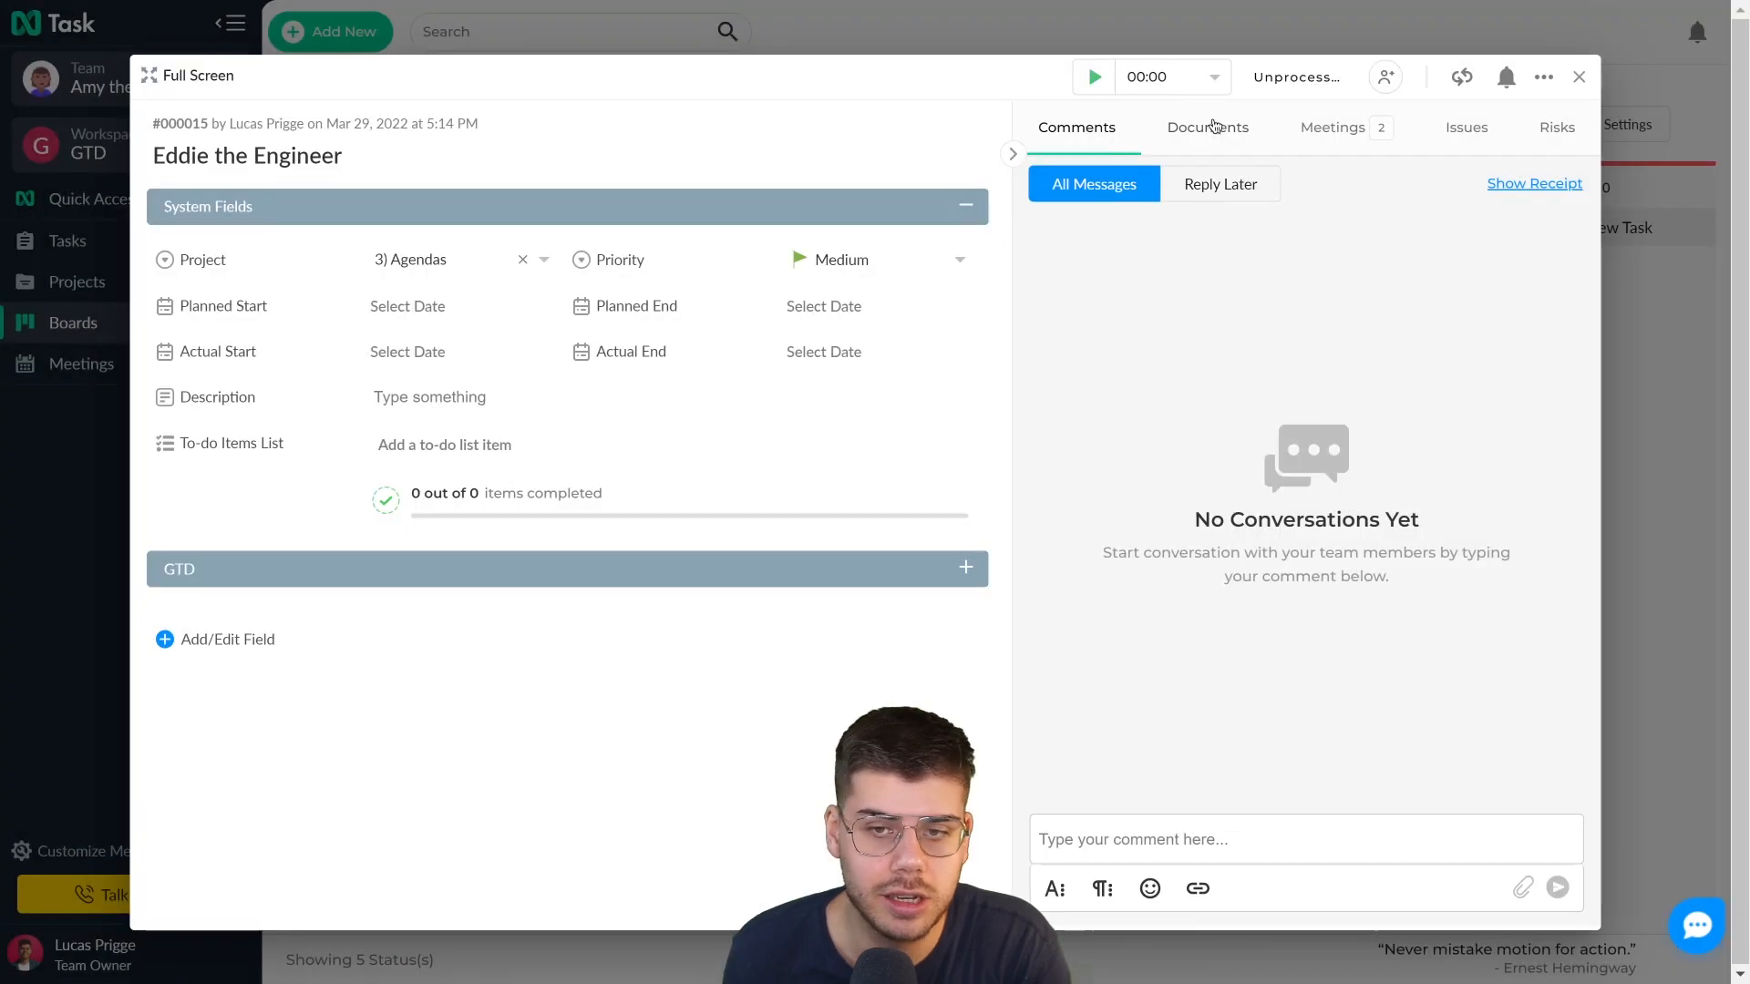
- Open the 15 Apr Discuss Rocket engine meeting linked to the task and review its agenda items
left_click(1350, 137)
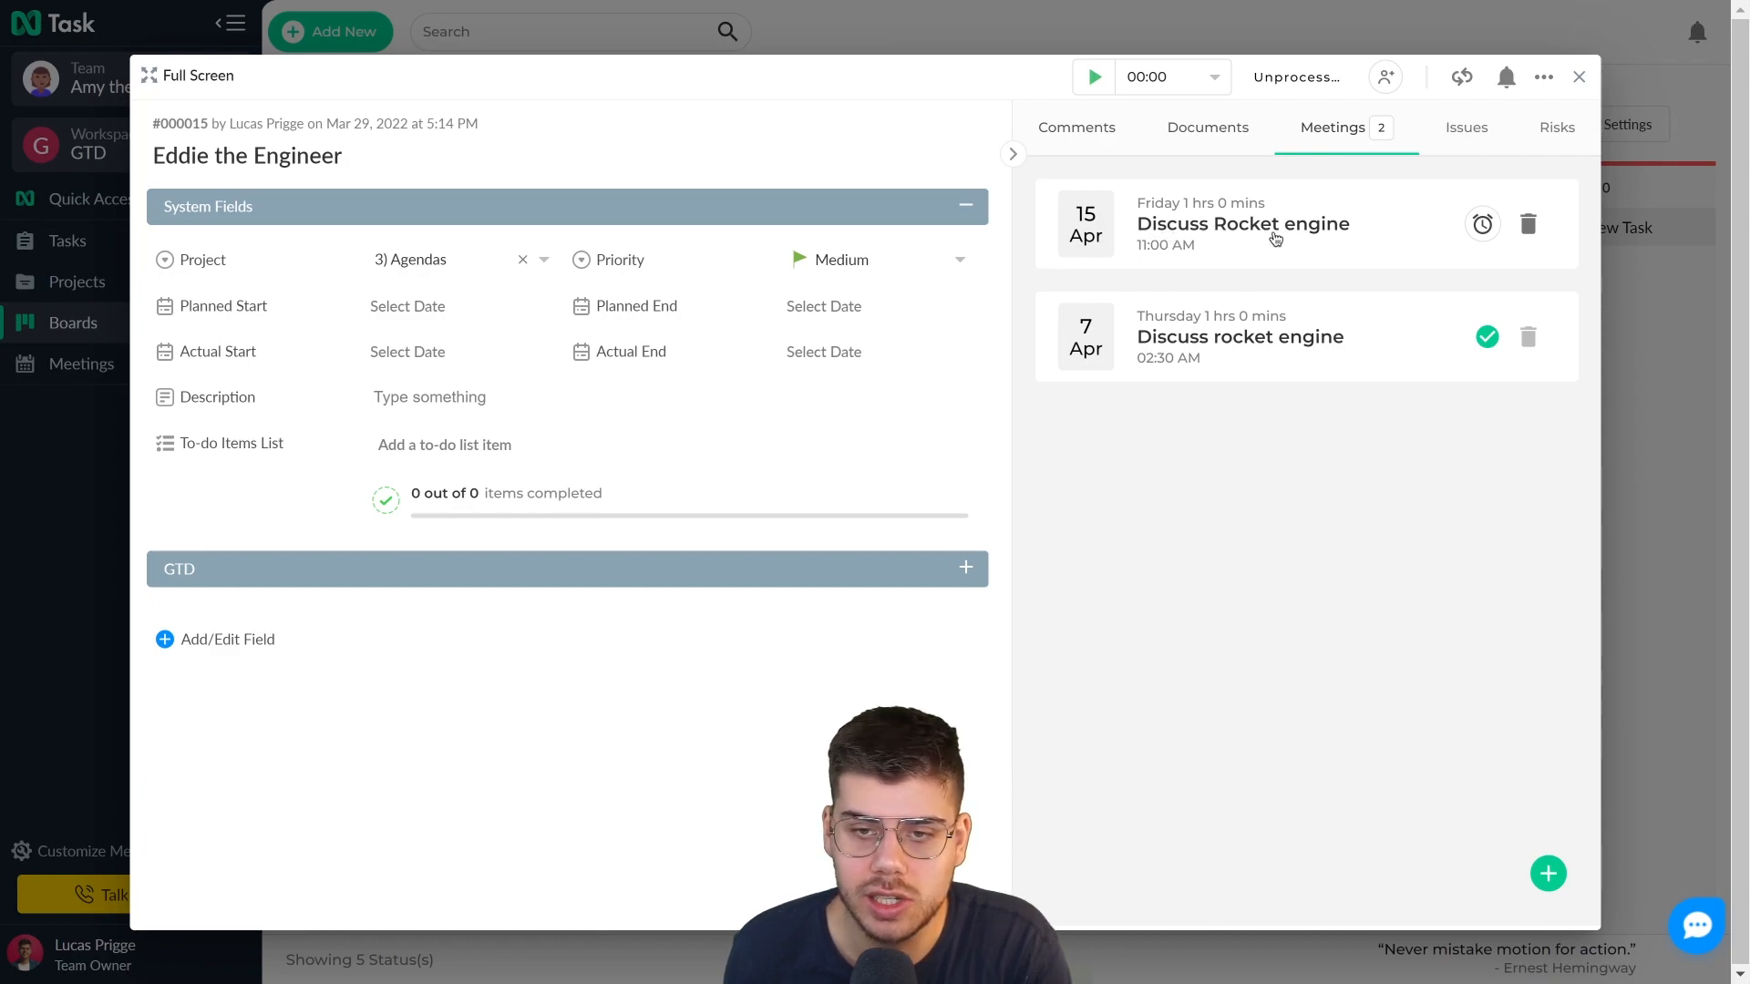
left_click(1332, 235)
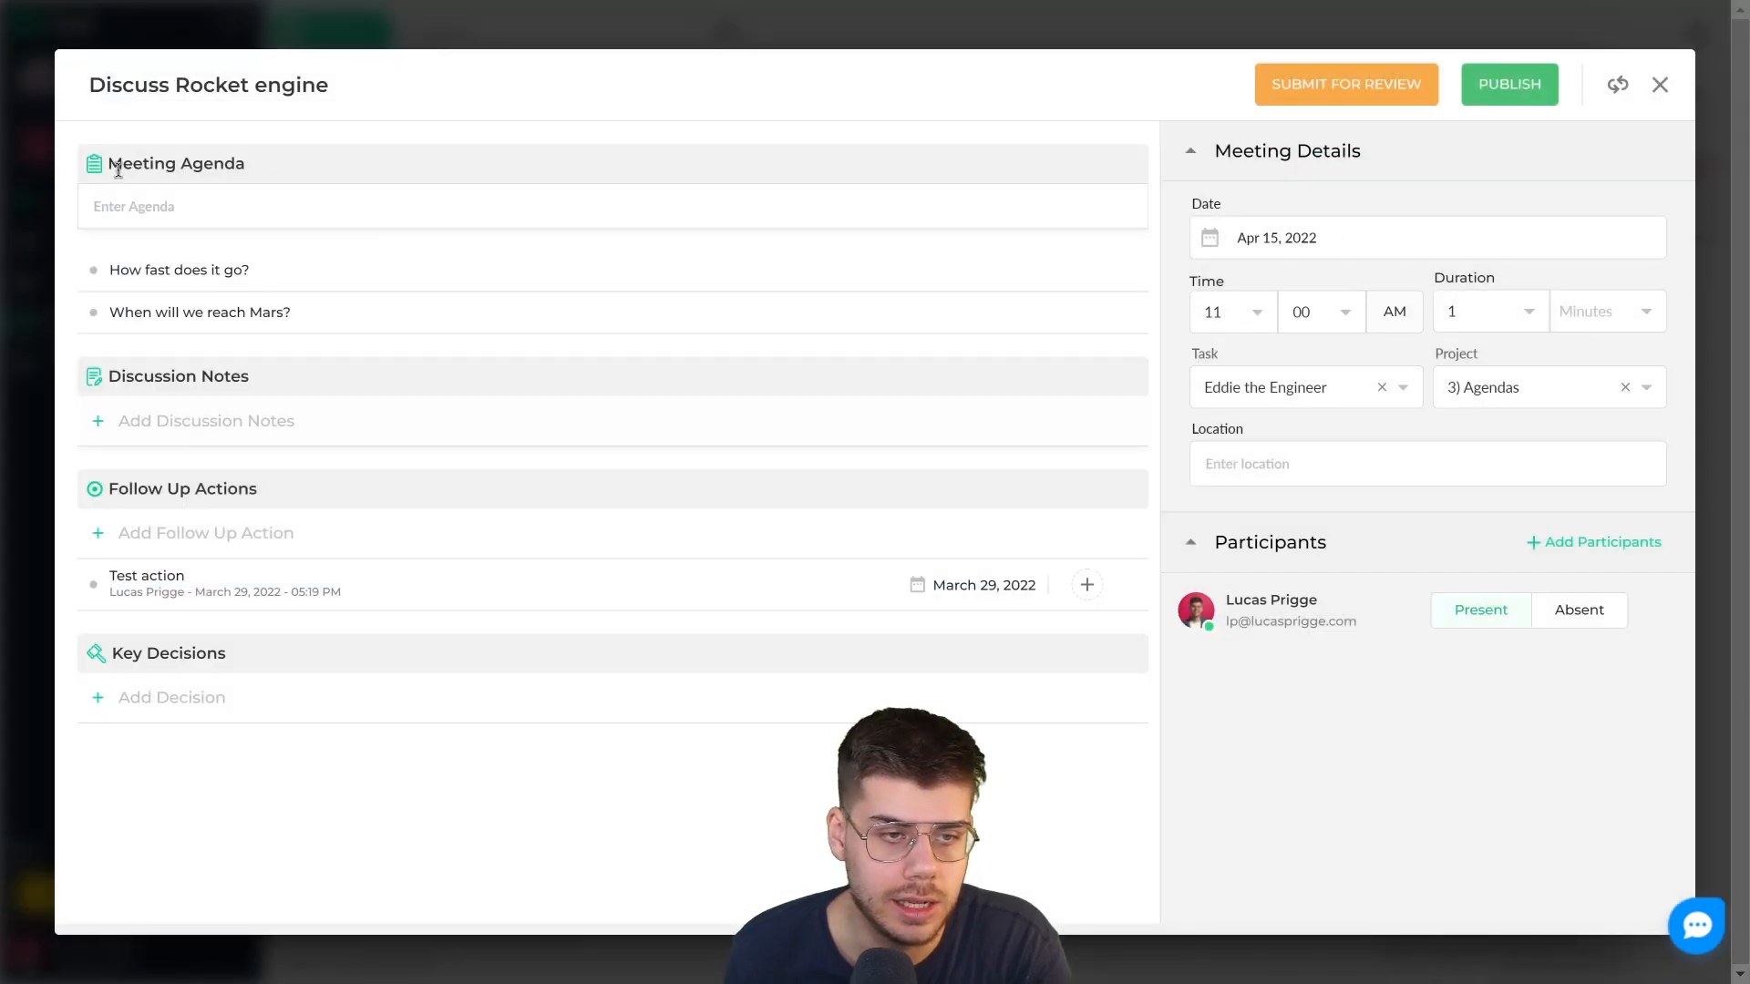
left_click_drag(108, 164, 267, 171)
left_click_drag(107, 256, 90, 307)
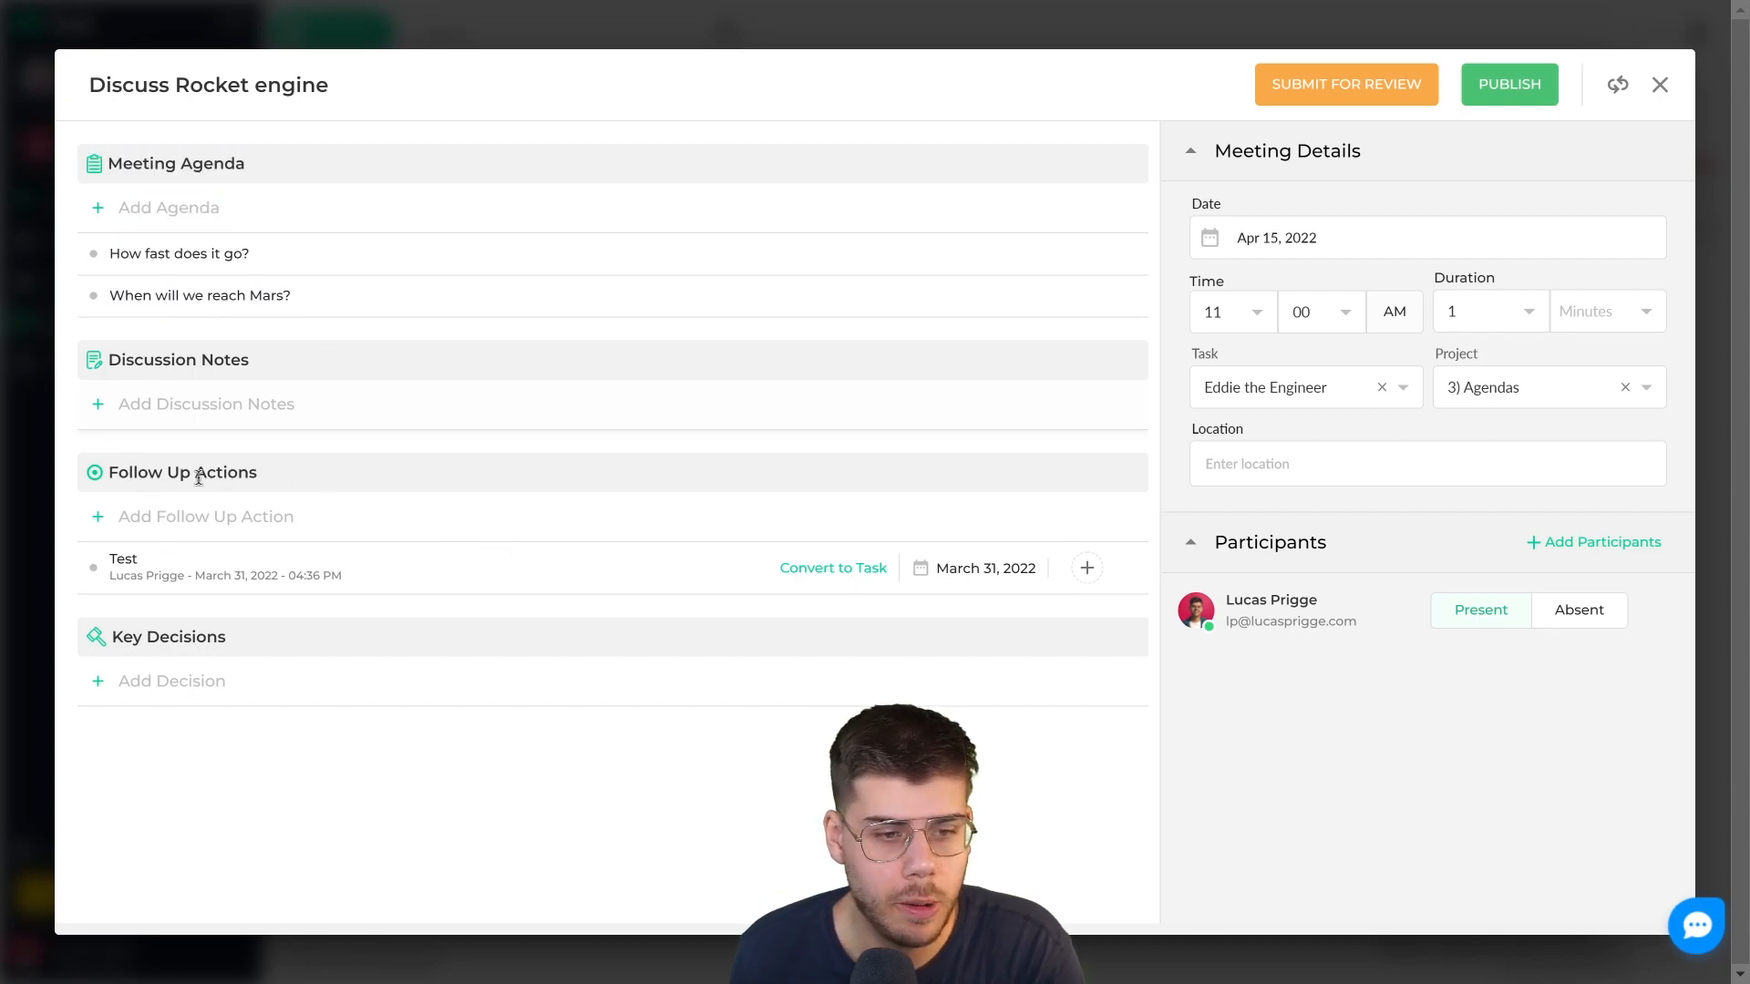
- Examine the option to convert the Test follow-up action to a task and the date choices in the meeting details, leaving both unapplied
left_click(792, 573)
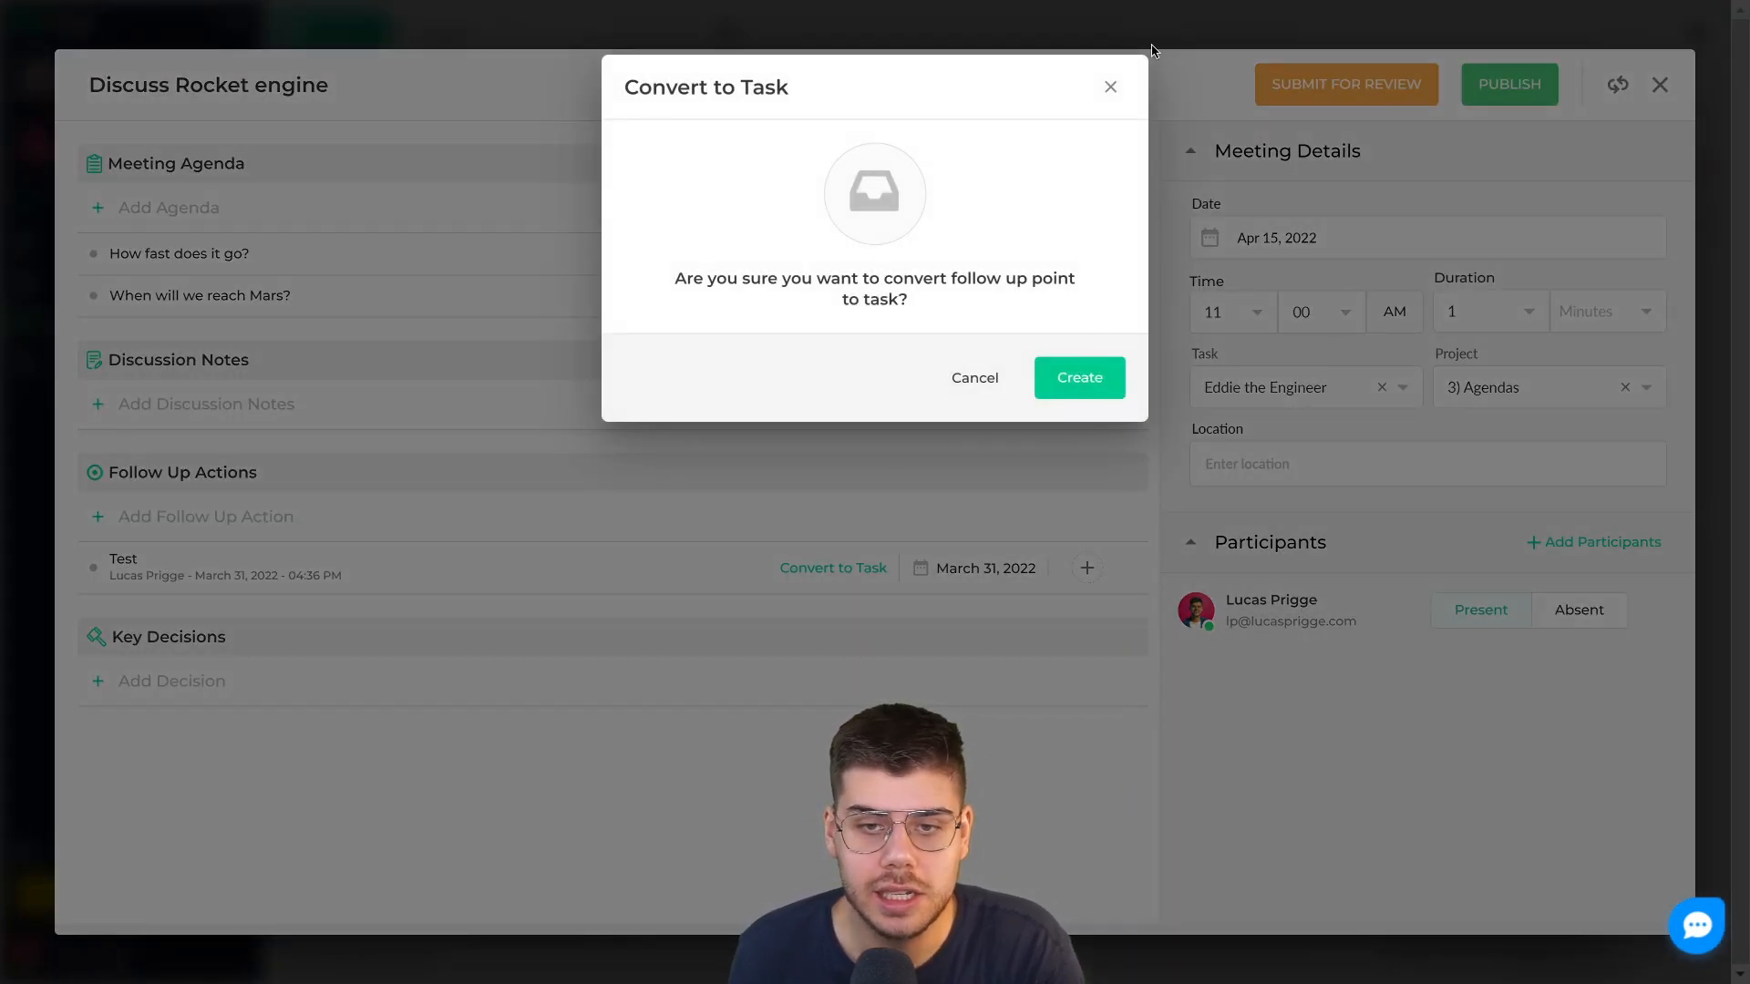
left_click(1111, 87)
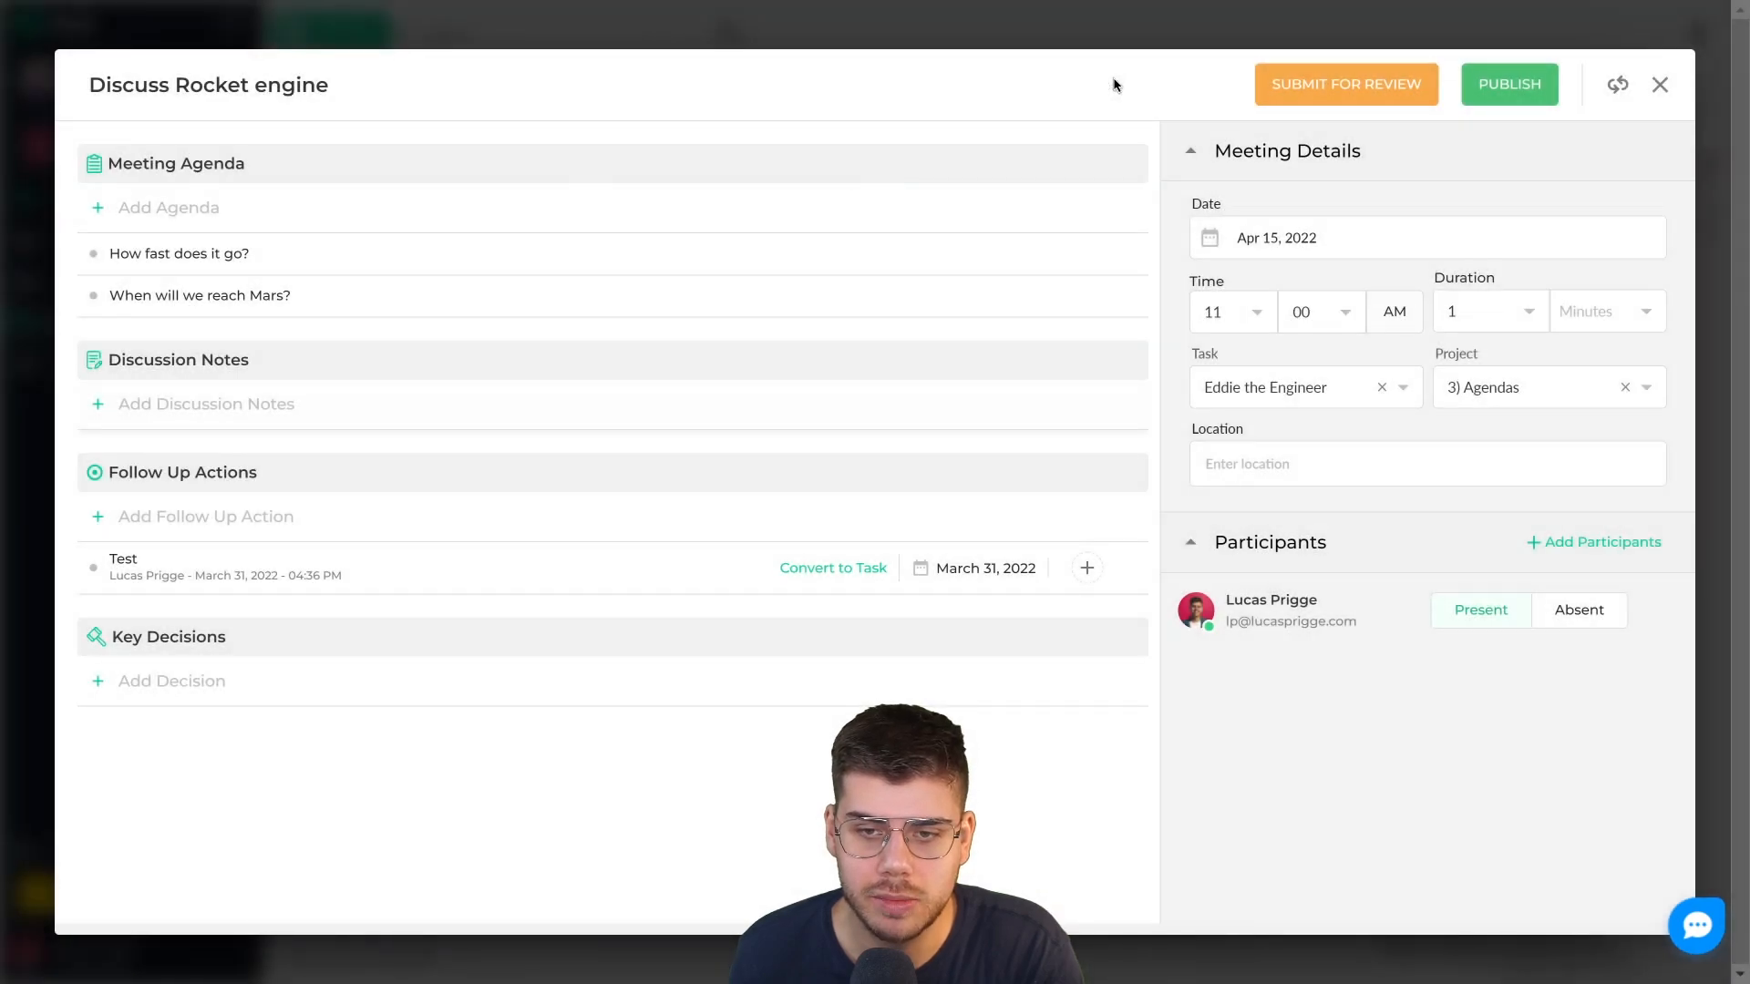
left_click(1296, 241)
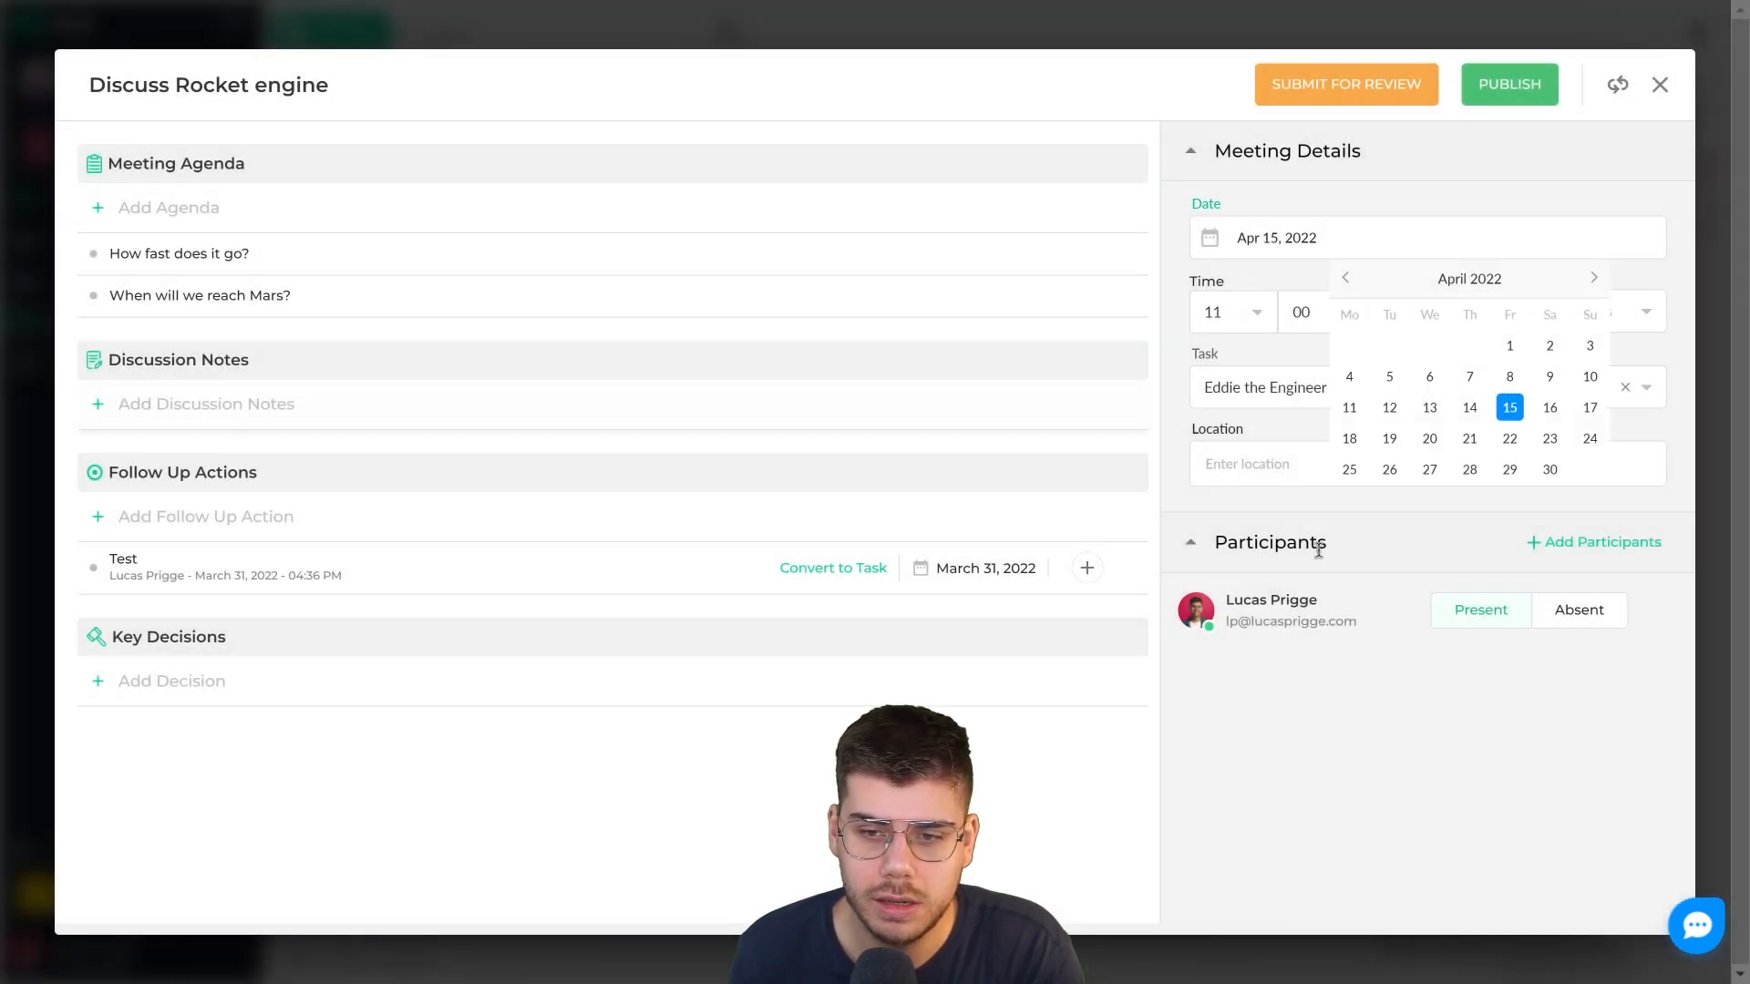
left_click(1378, 707)
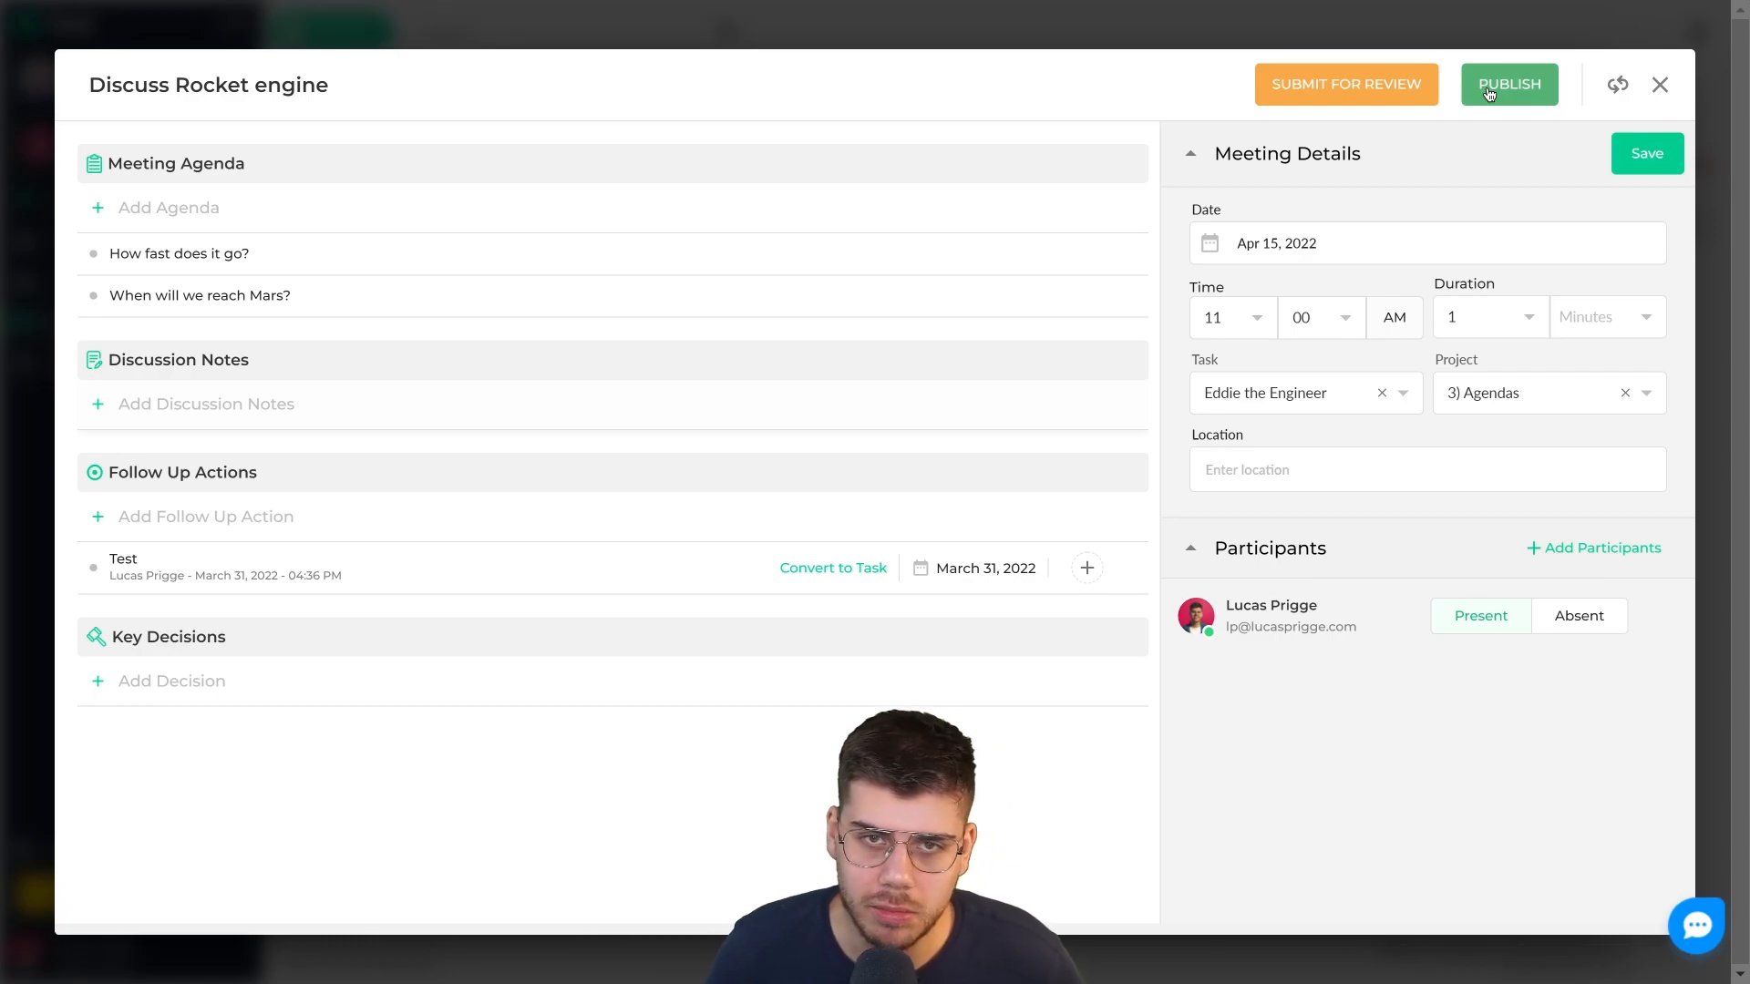
- Review the agenda of the published 7 Apr Discuss rocket engine meeting, and toggle the Agendas quick filter on the meetings list
left_click(1659, 85)
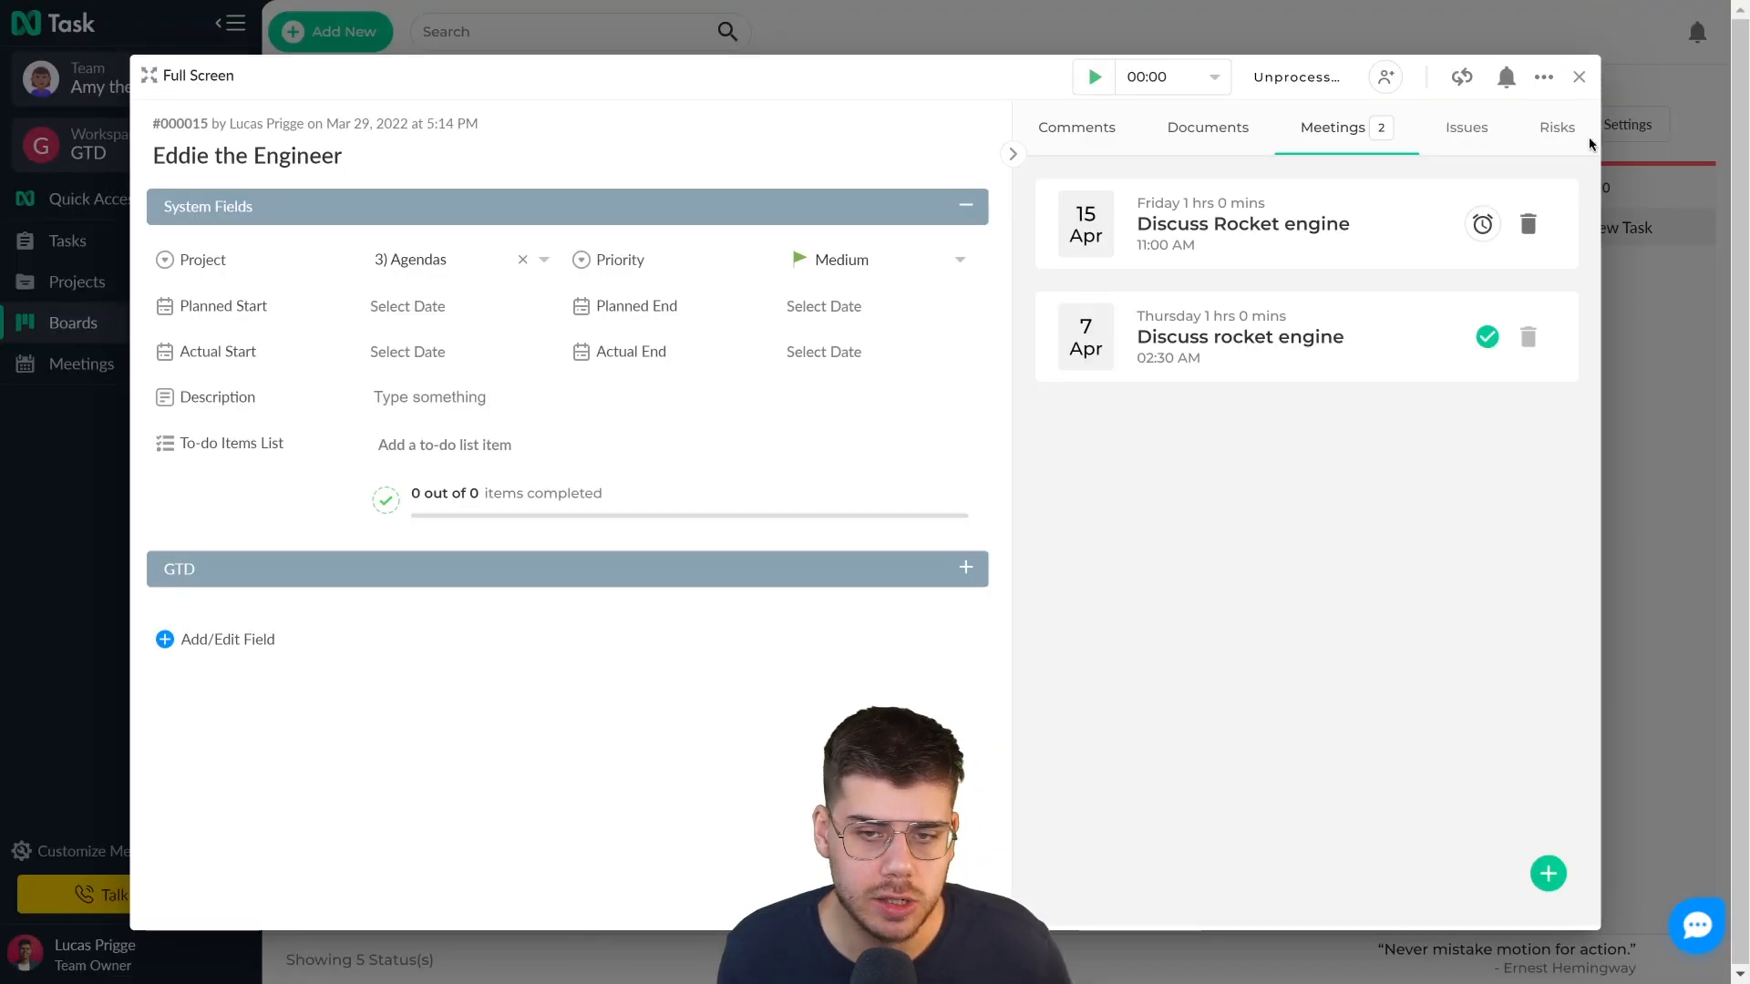
left_click(1236, 360)
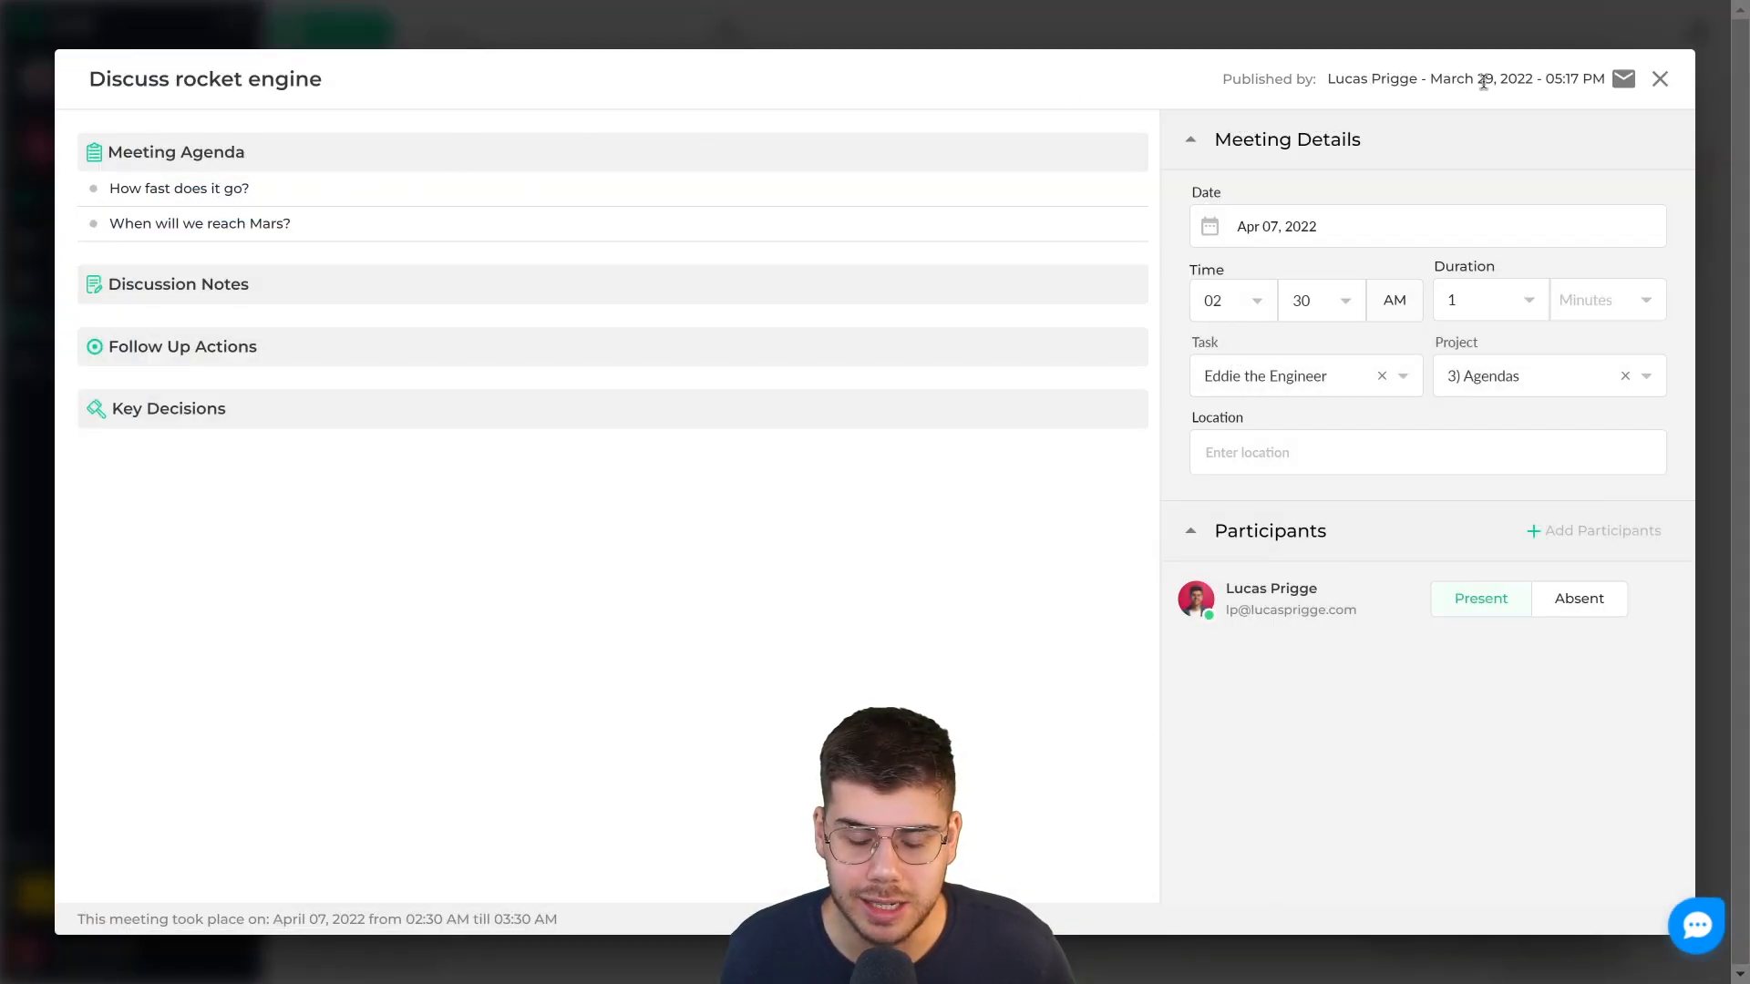
left_click_drag(250, 190, 112, 202)
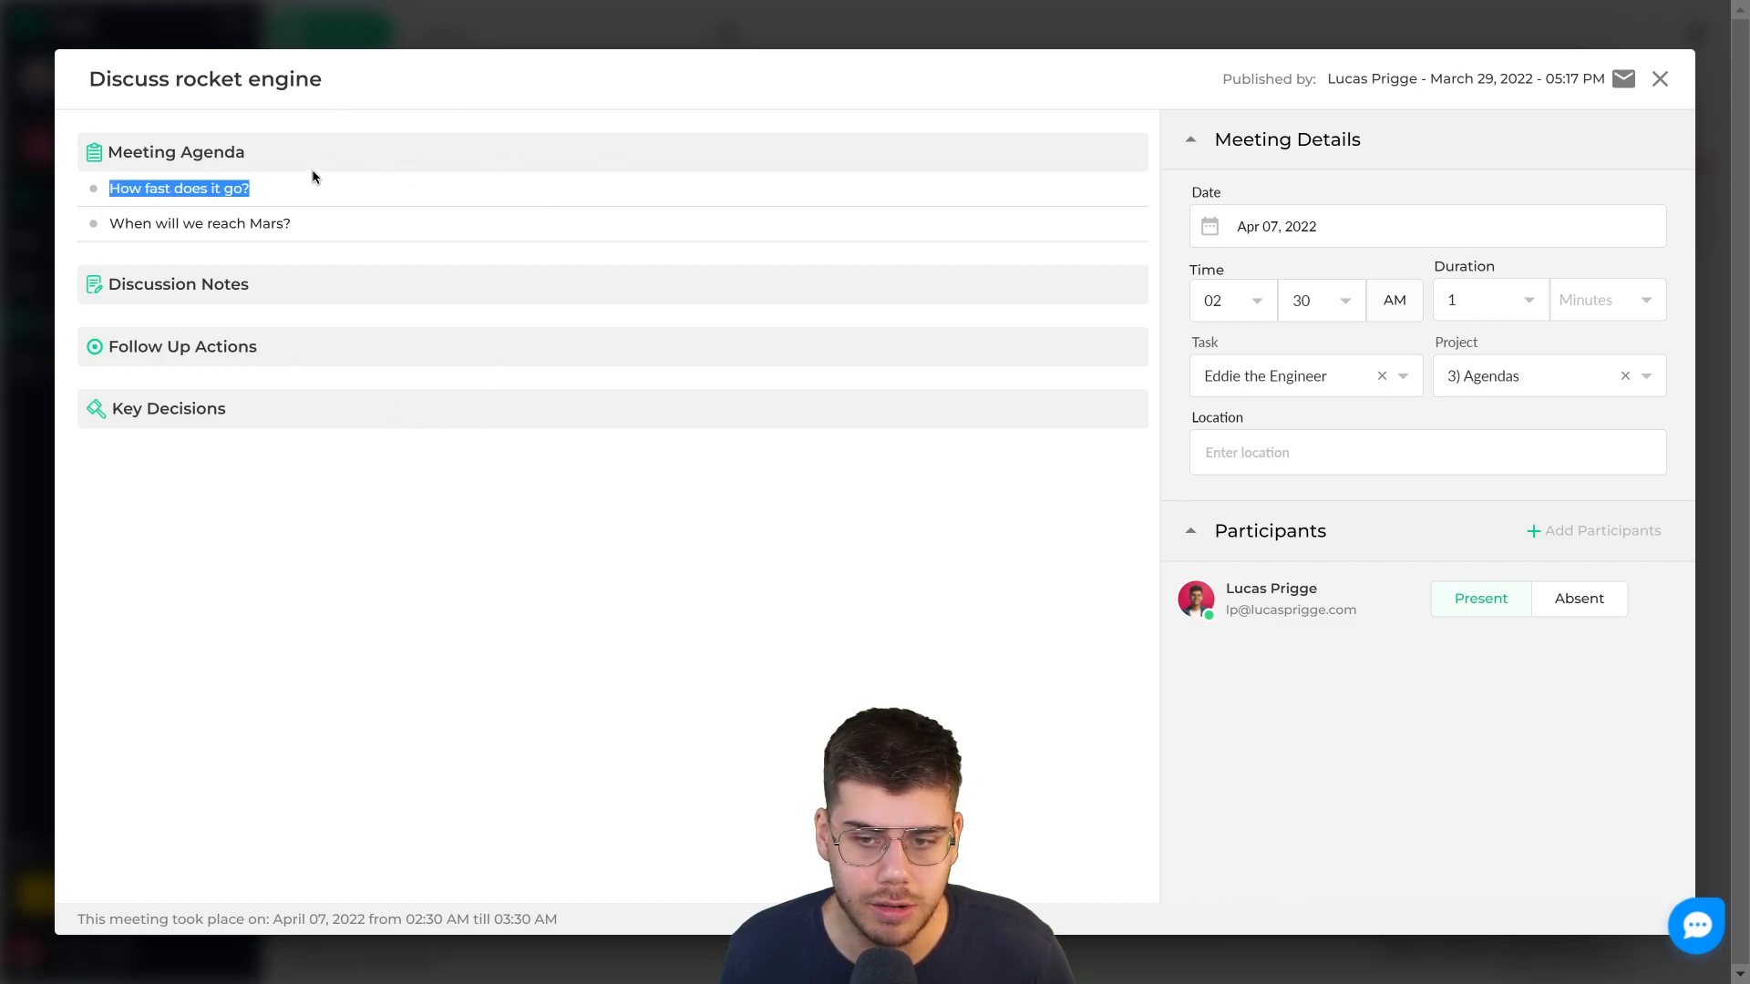
left_click_drag(419, 450, 174, 195)
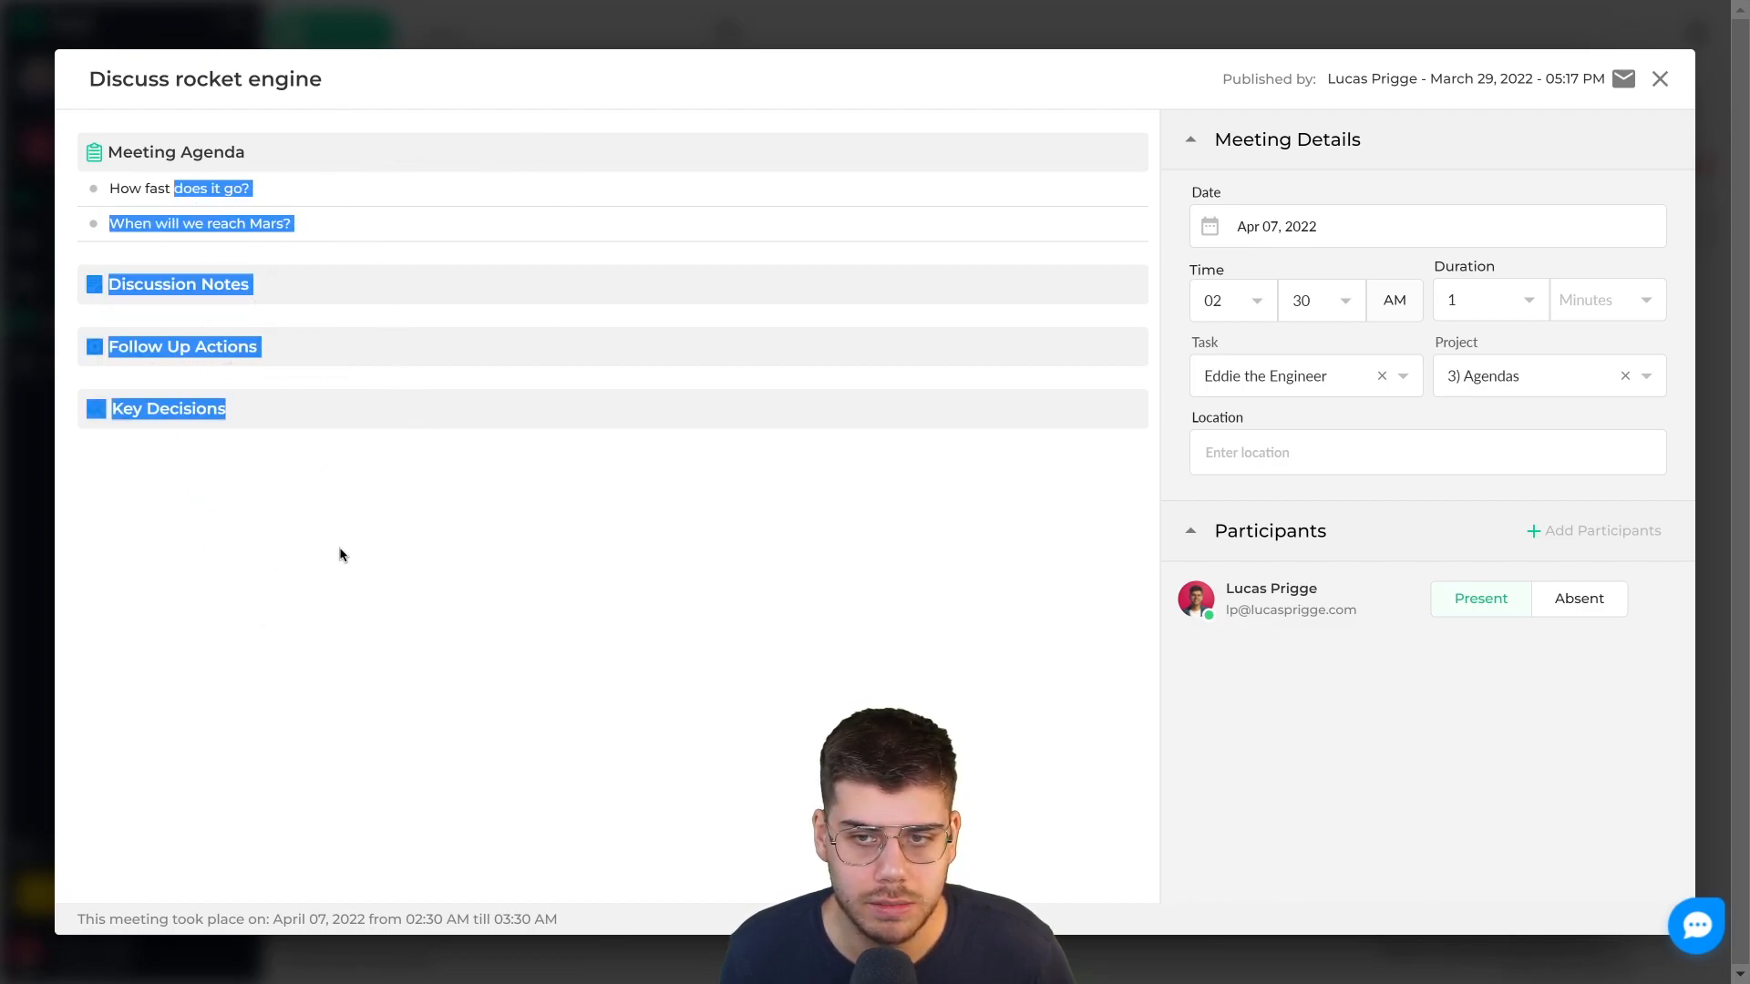
left_click(343, 552)
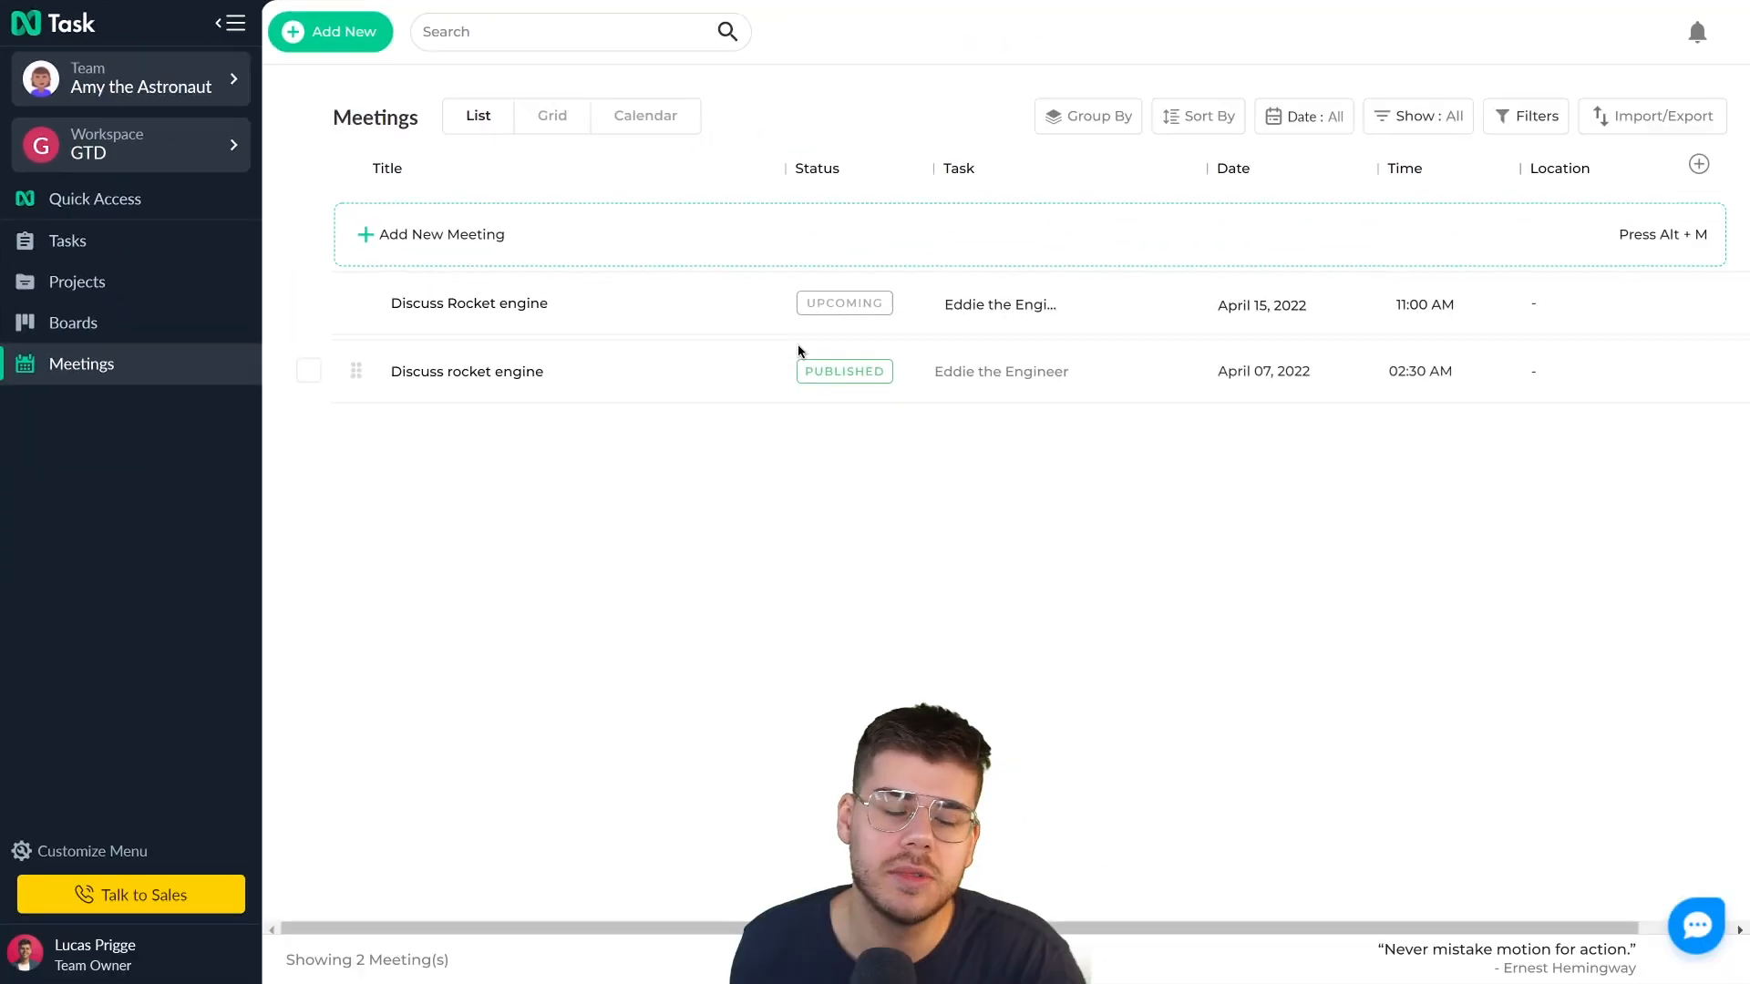
left_click(140, 201)
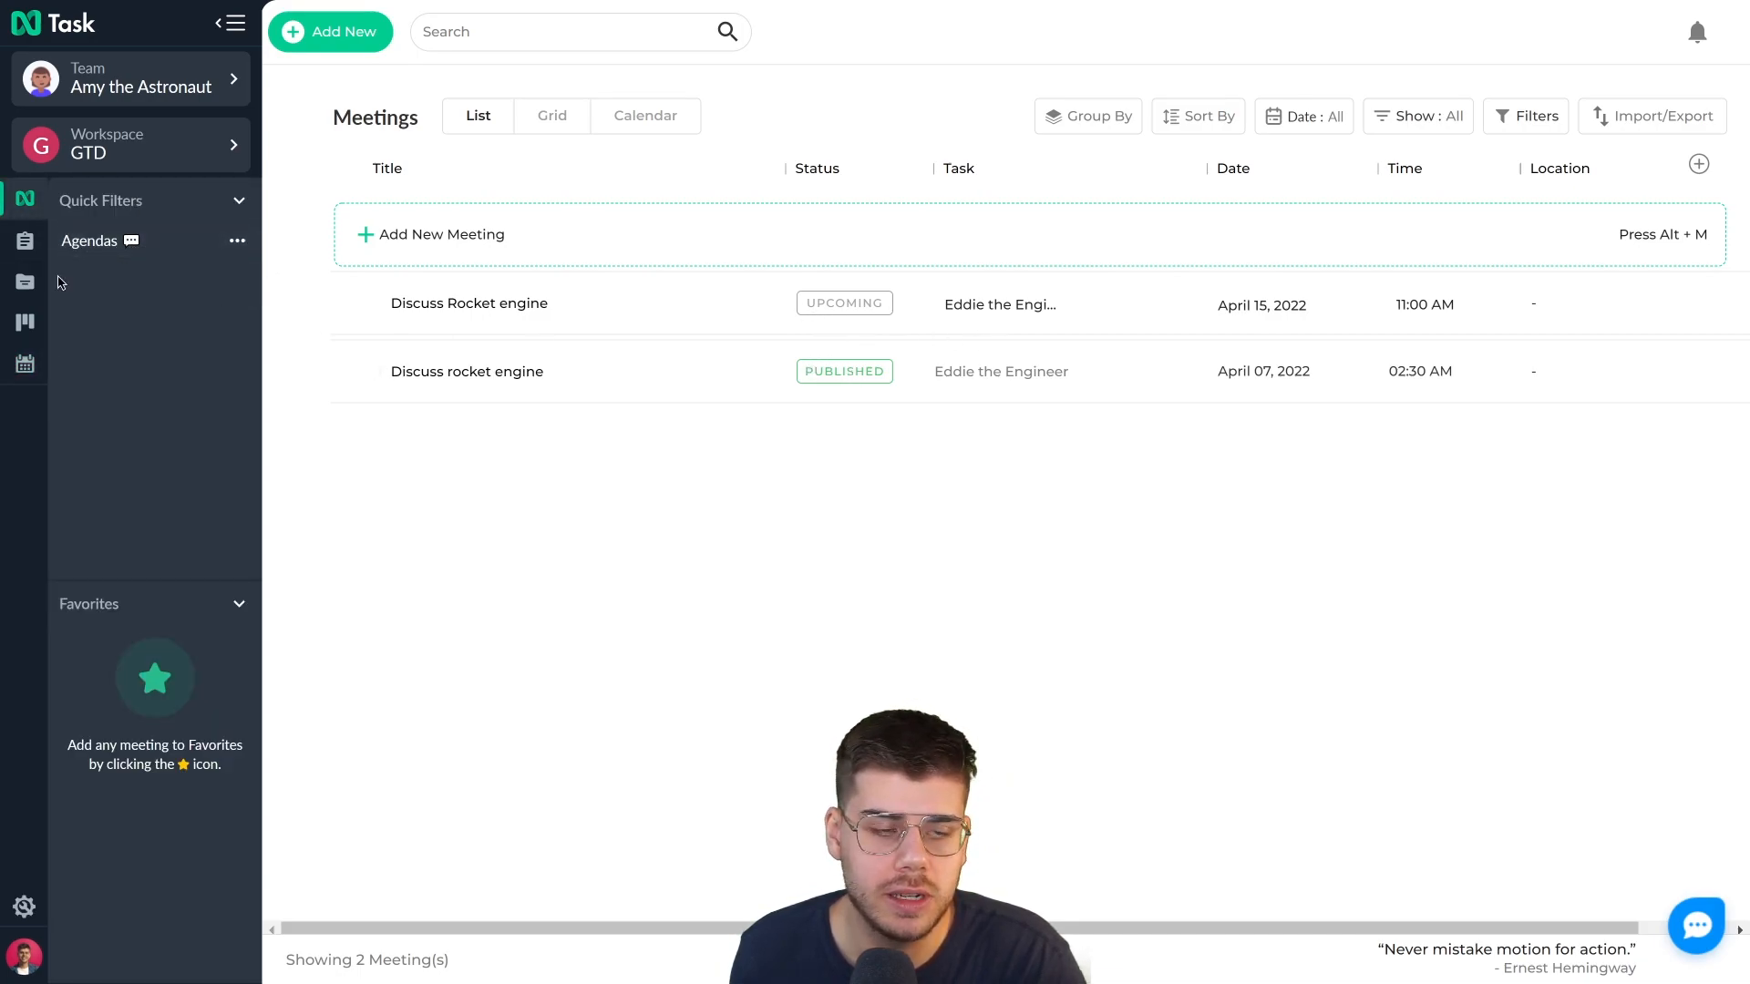
left_click(108, 244)
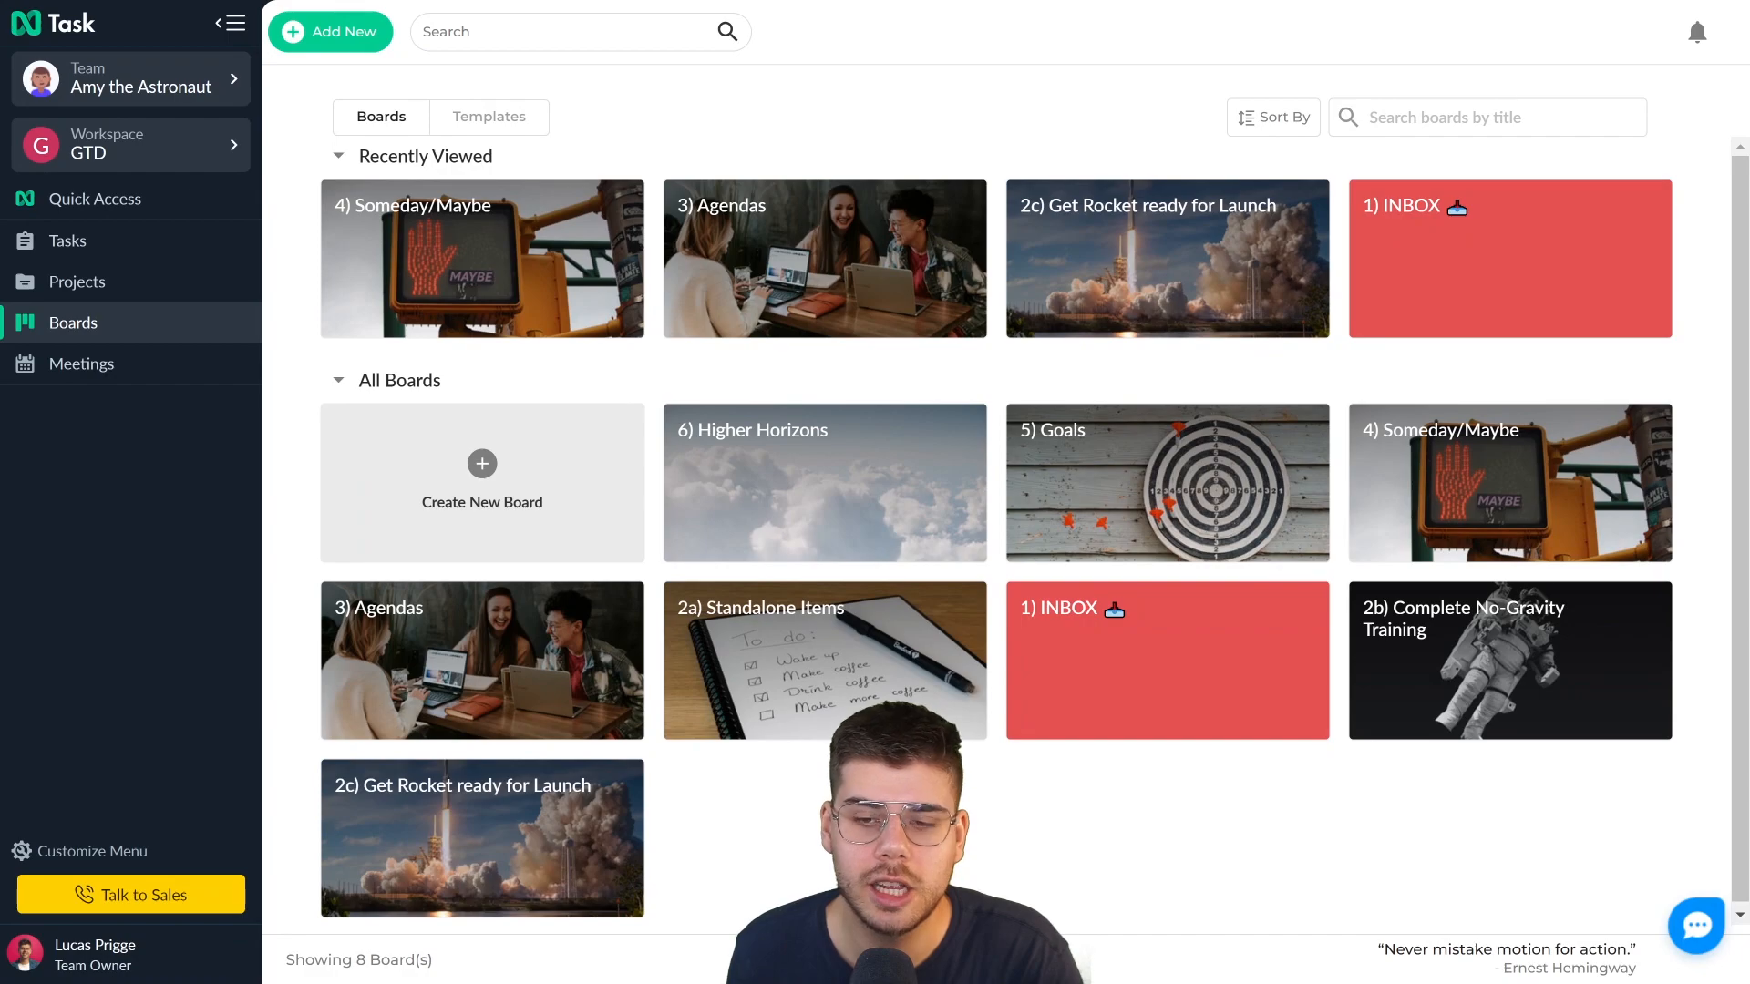
- Open the Fly to Jupiter task on the 4) Someday/Maybe board and examine the custom field types available for it
mouse_move(1437, 435)
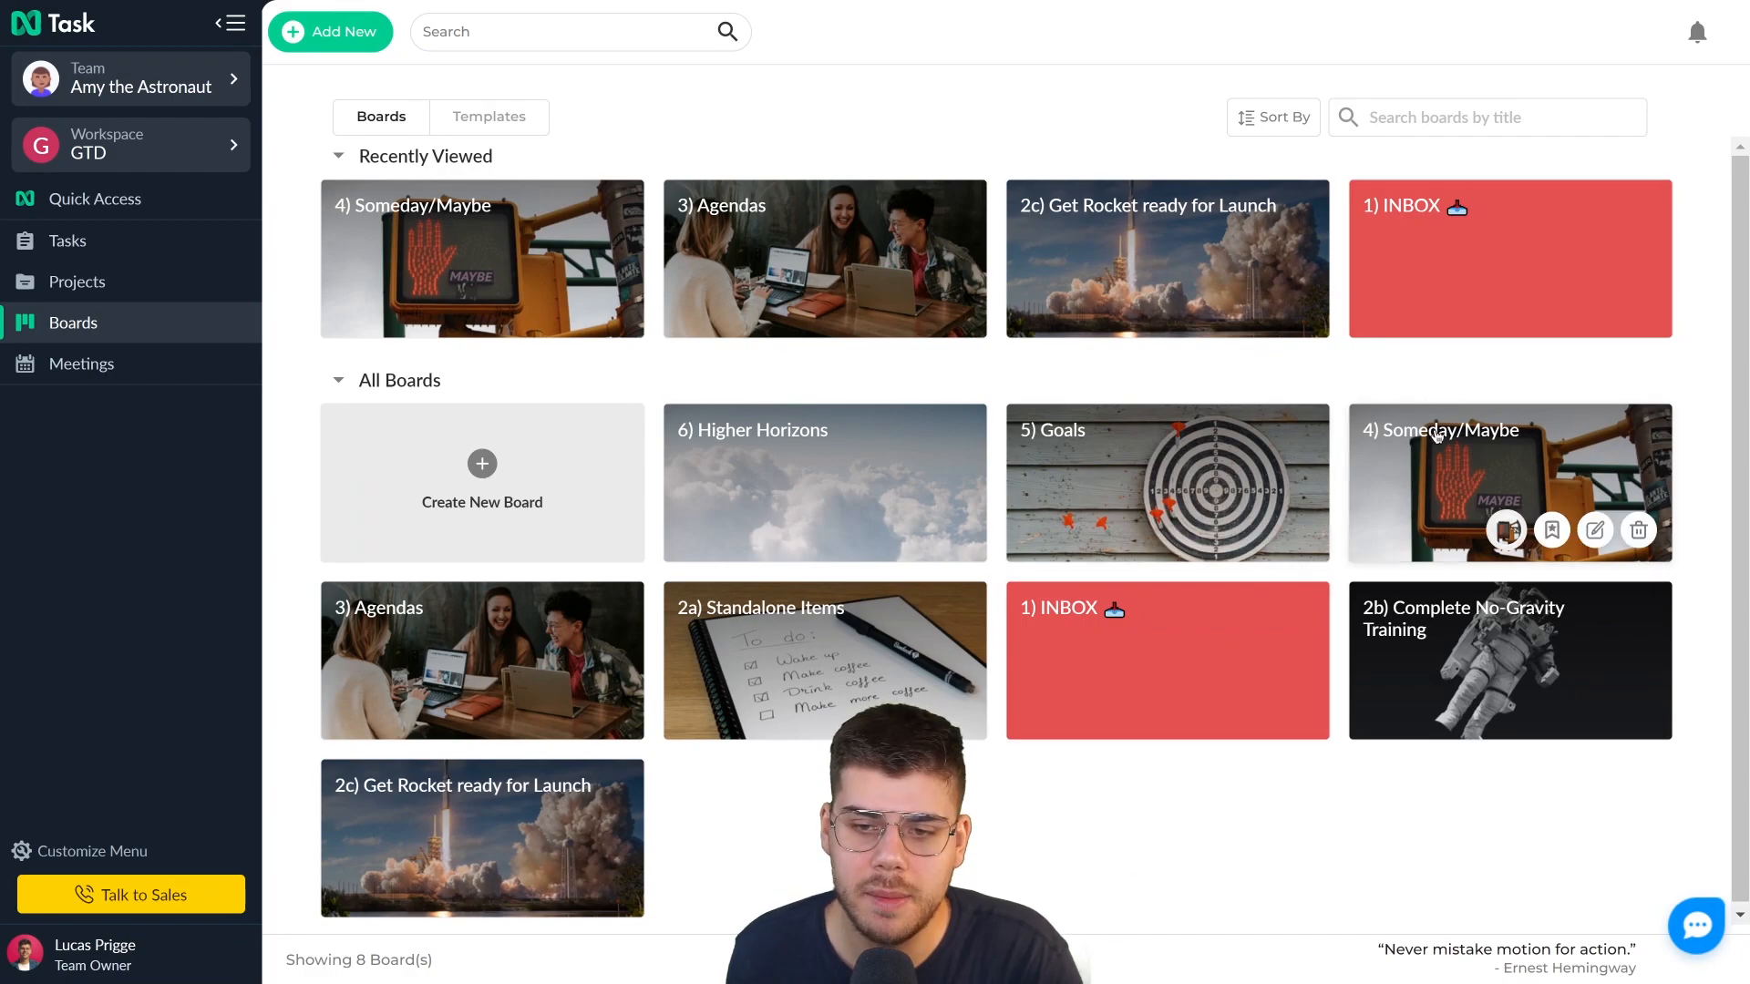
left_click(1438, 435)
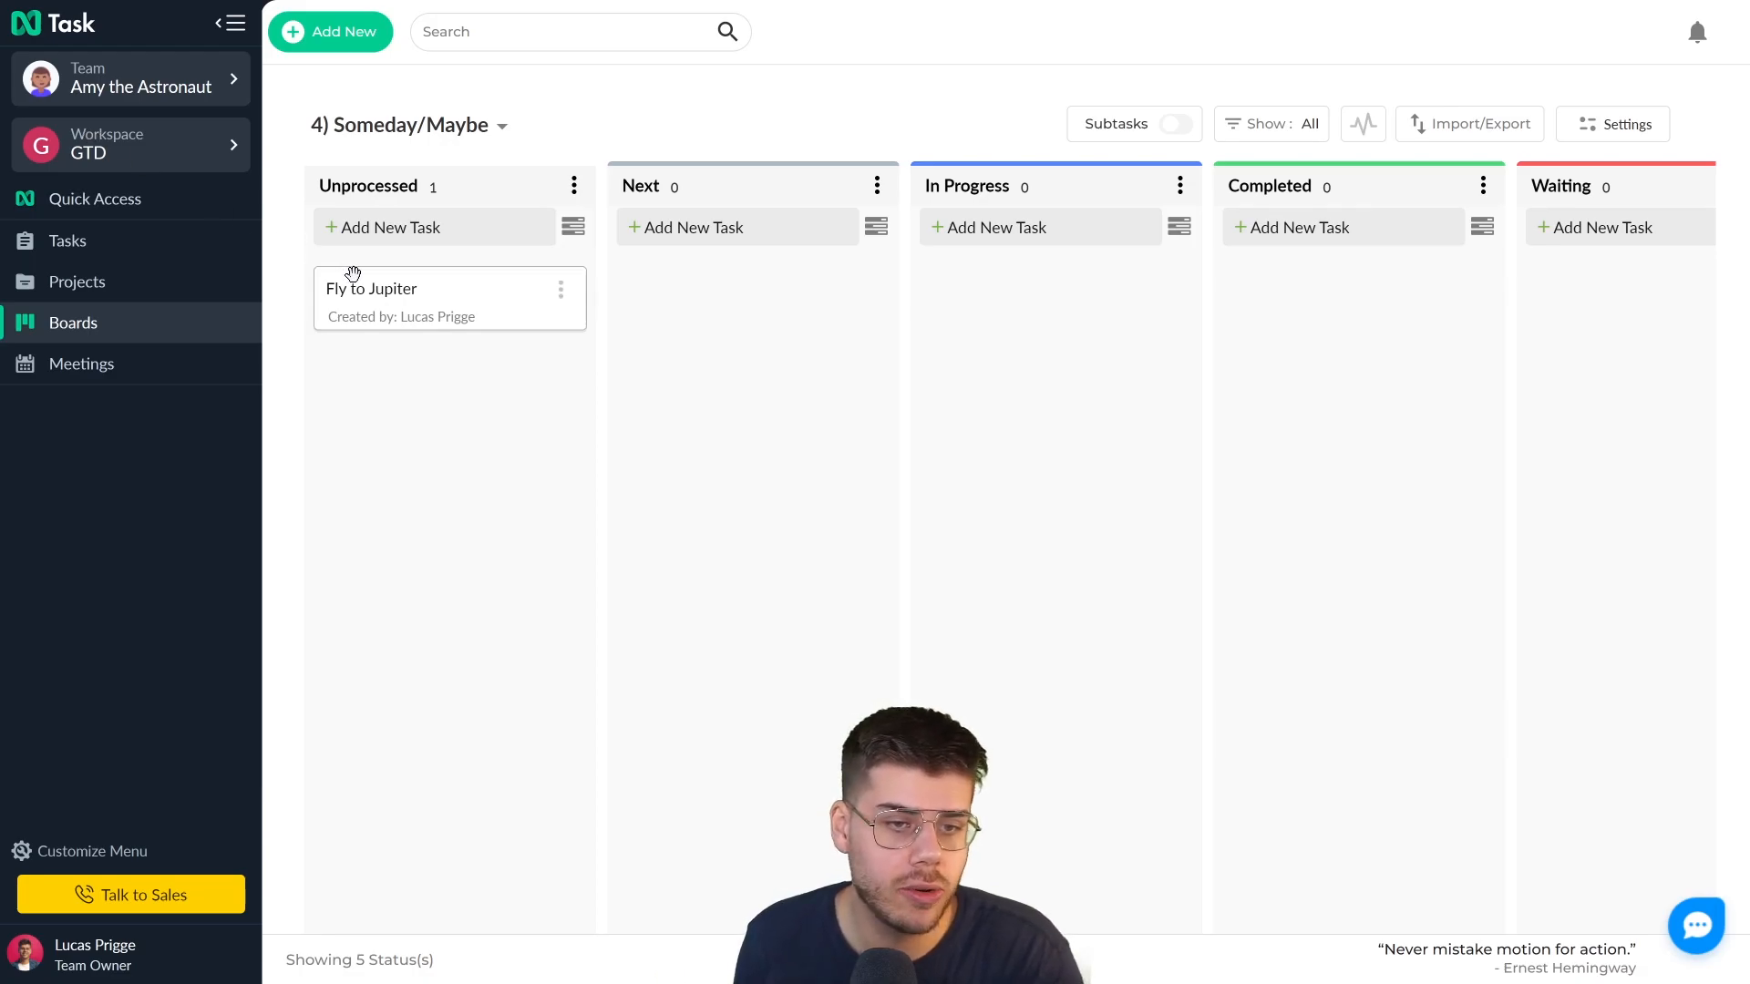
left_click(380, 288)
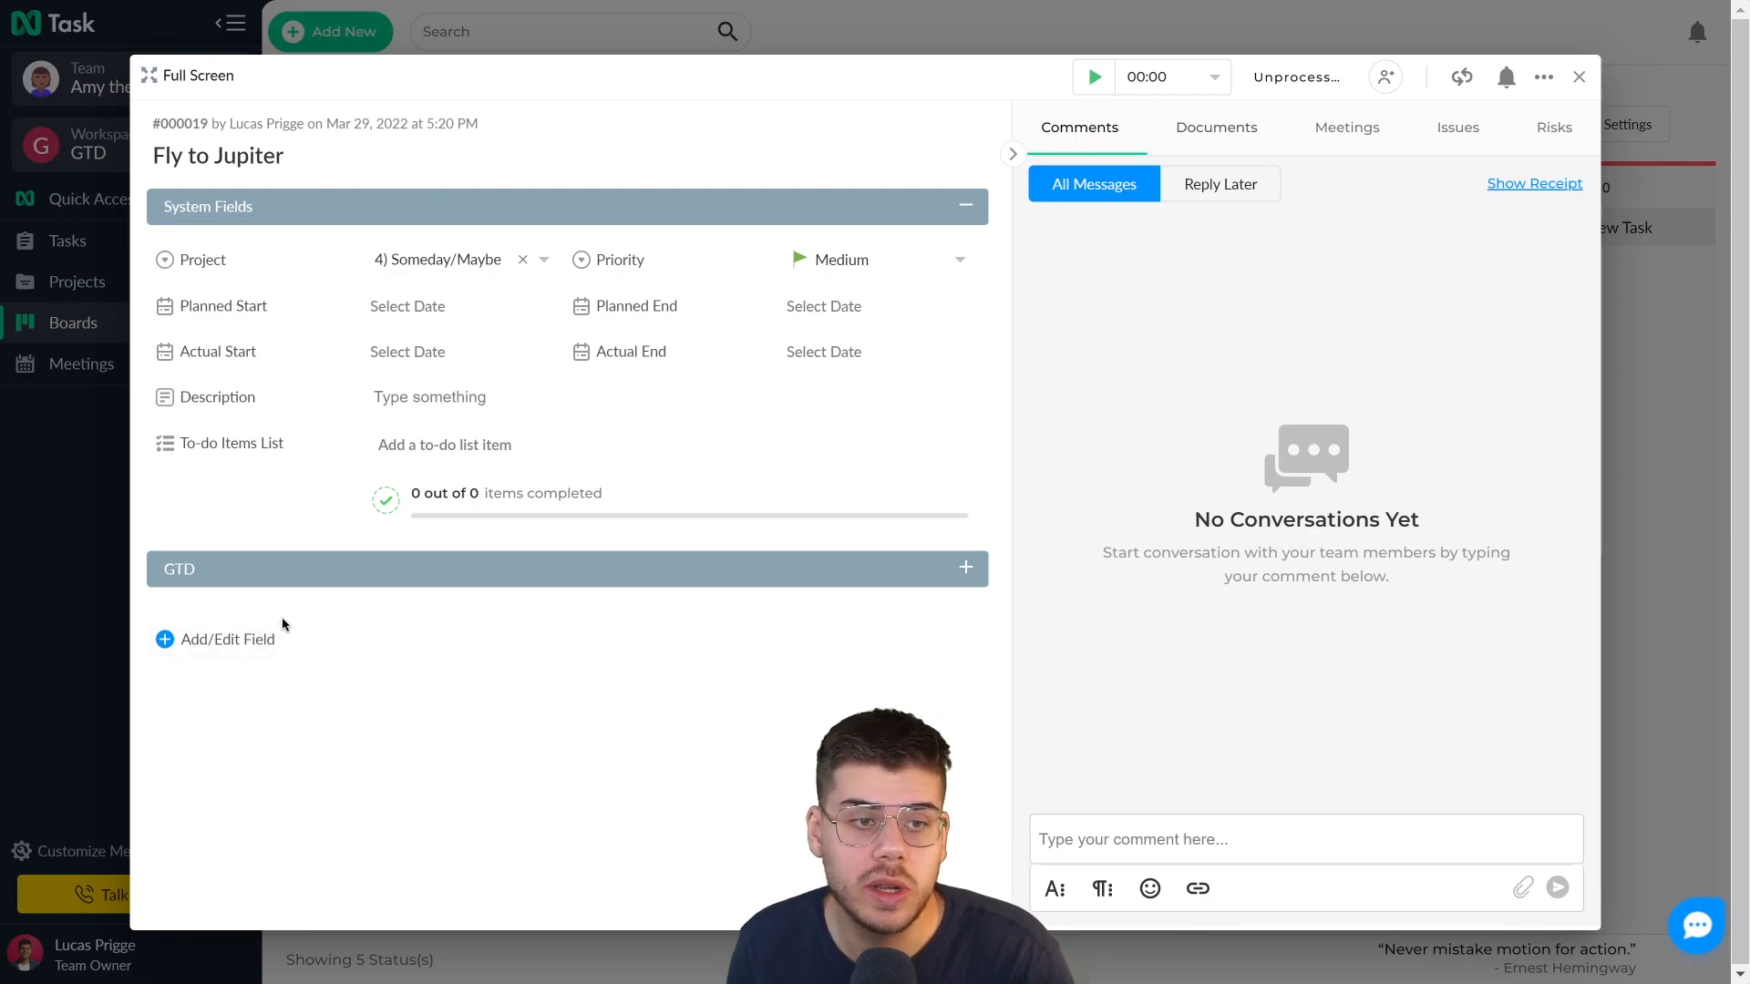
left_click(238, 640)
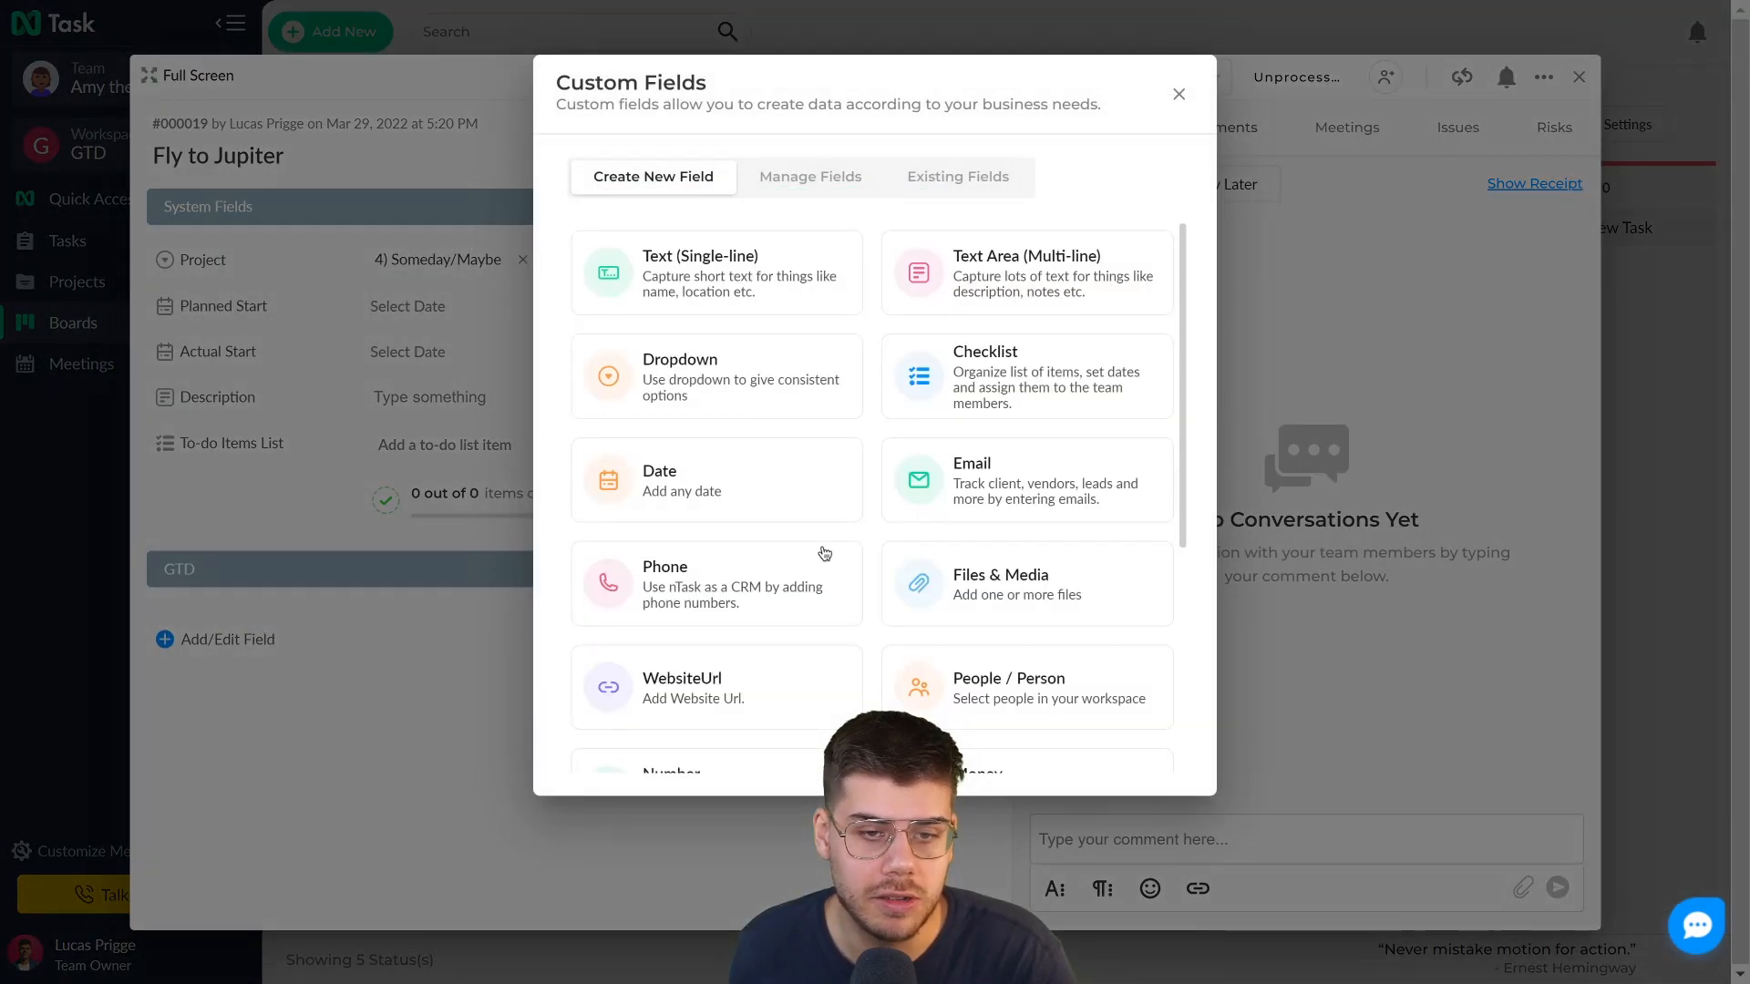
left_click(1180, 95)
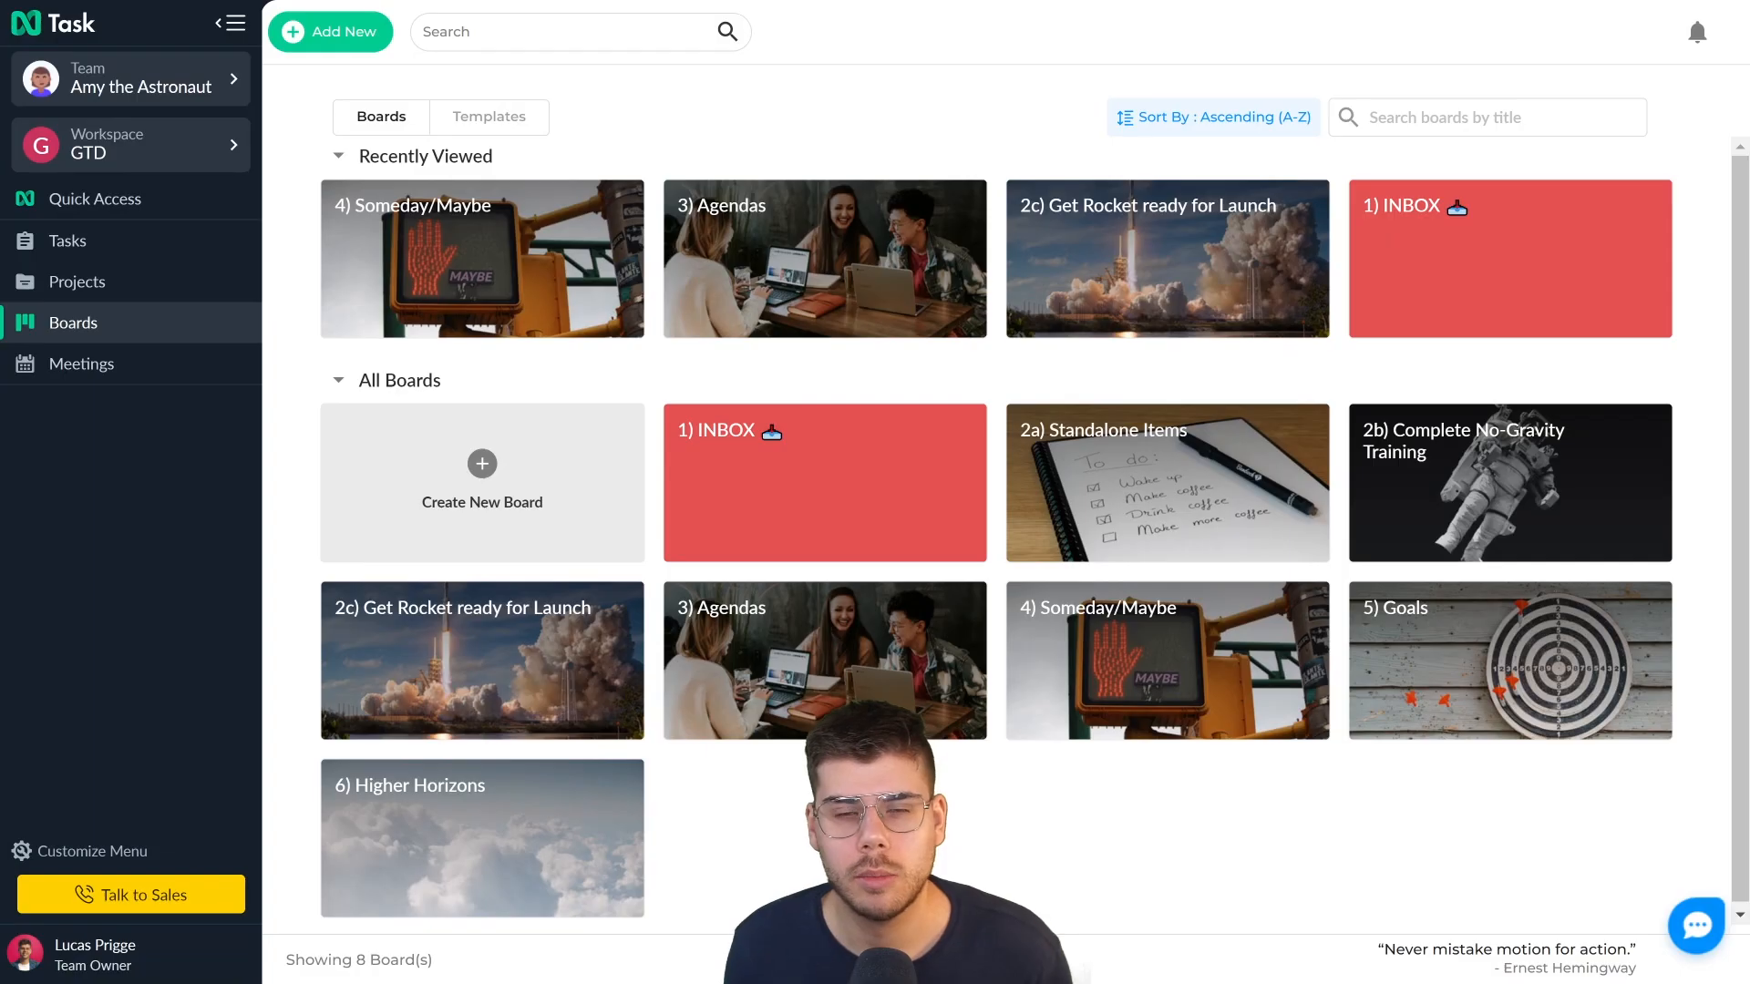
- Examine the 5) Goals board and the Reach Mars milestone in the 5) Goals project
left_click(1509, 615)
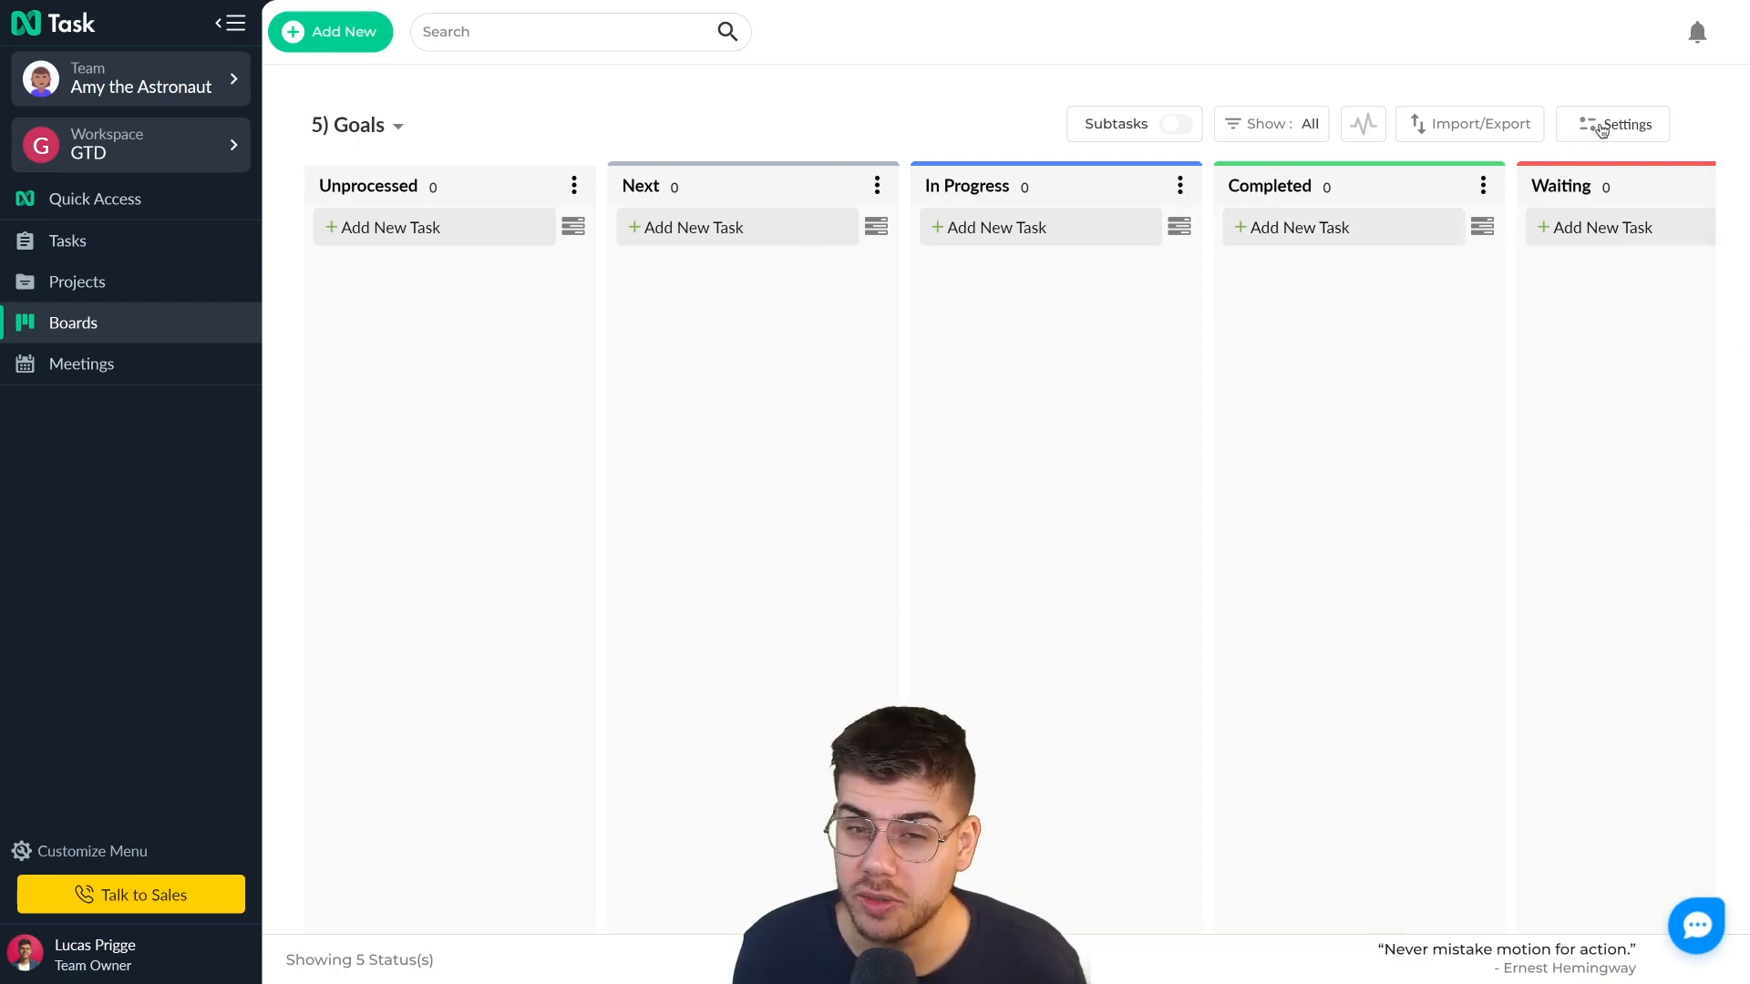
left_click(132, 279)
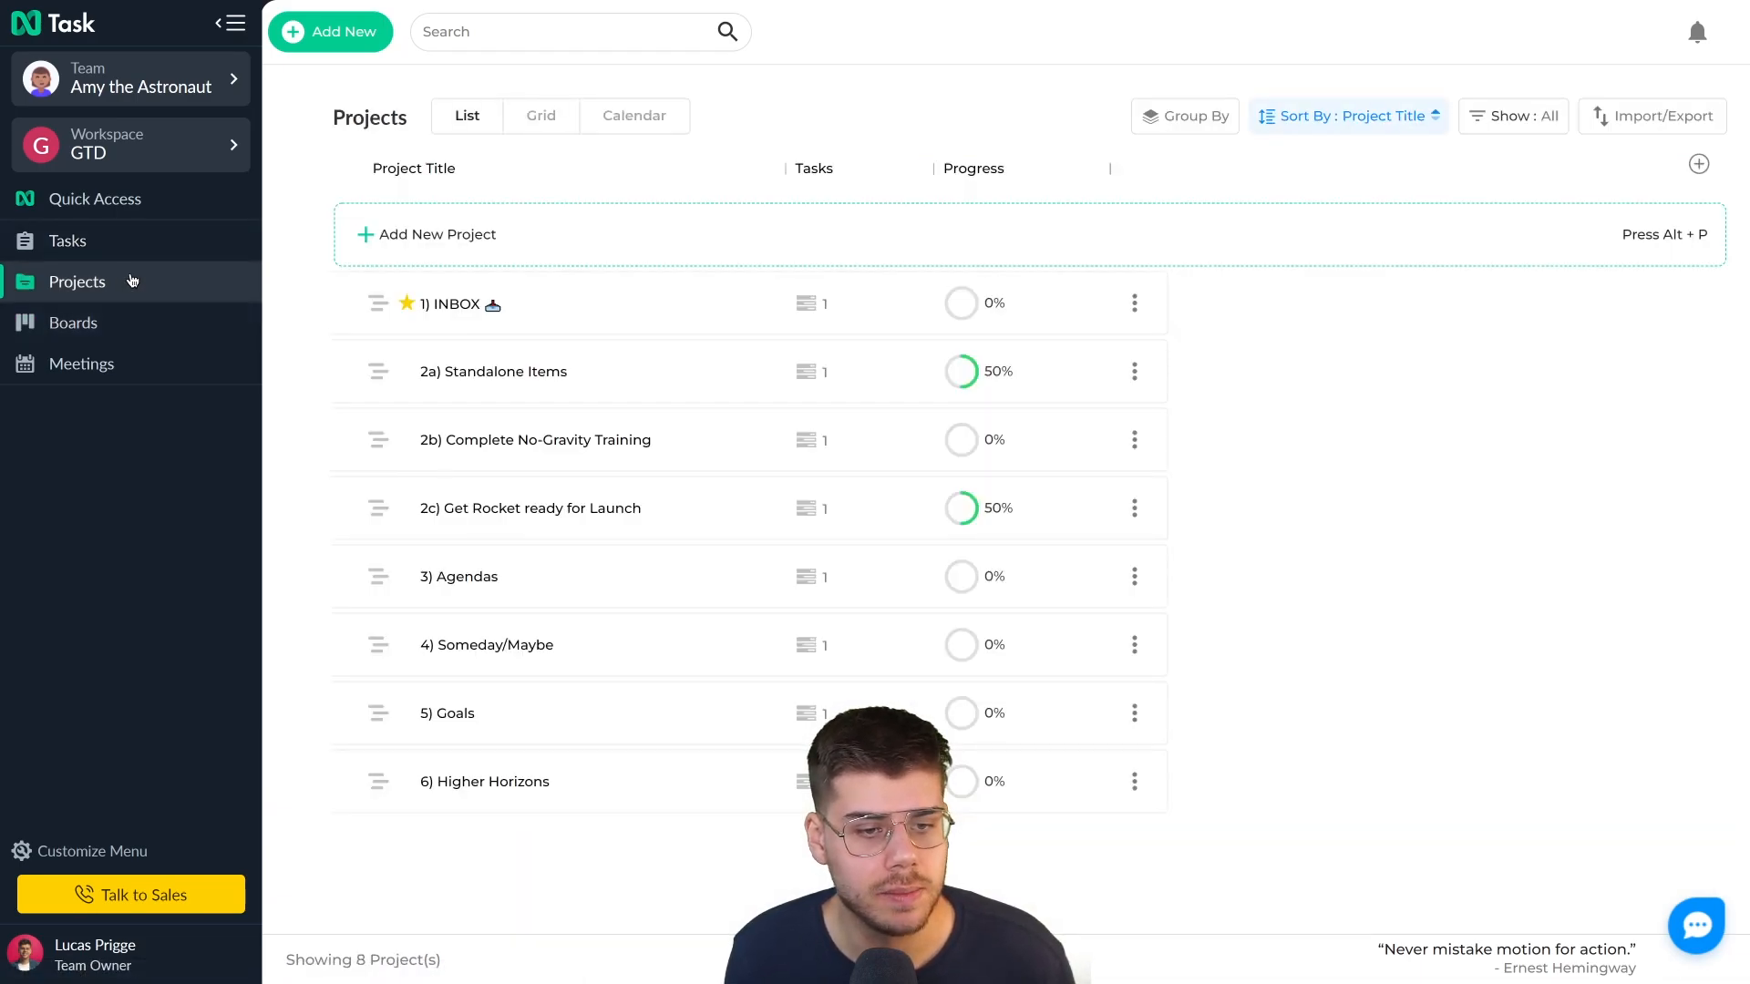
left_click(465, 713)
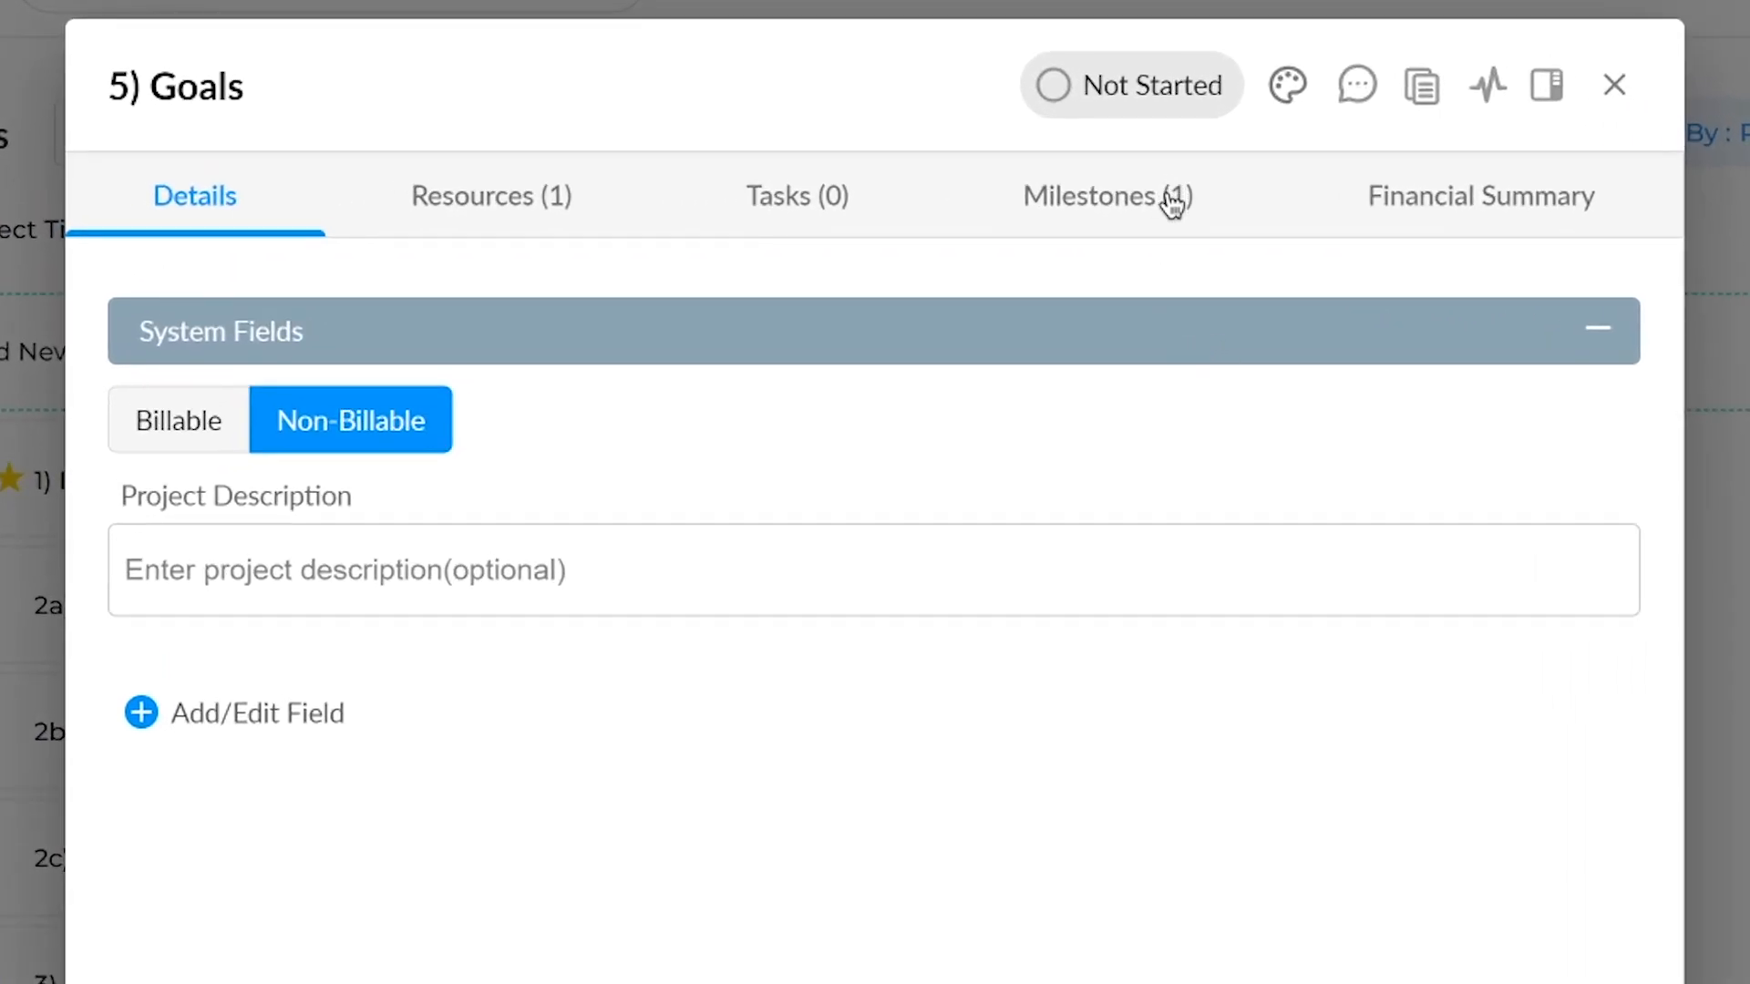
left_click(1131, 188)
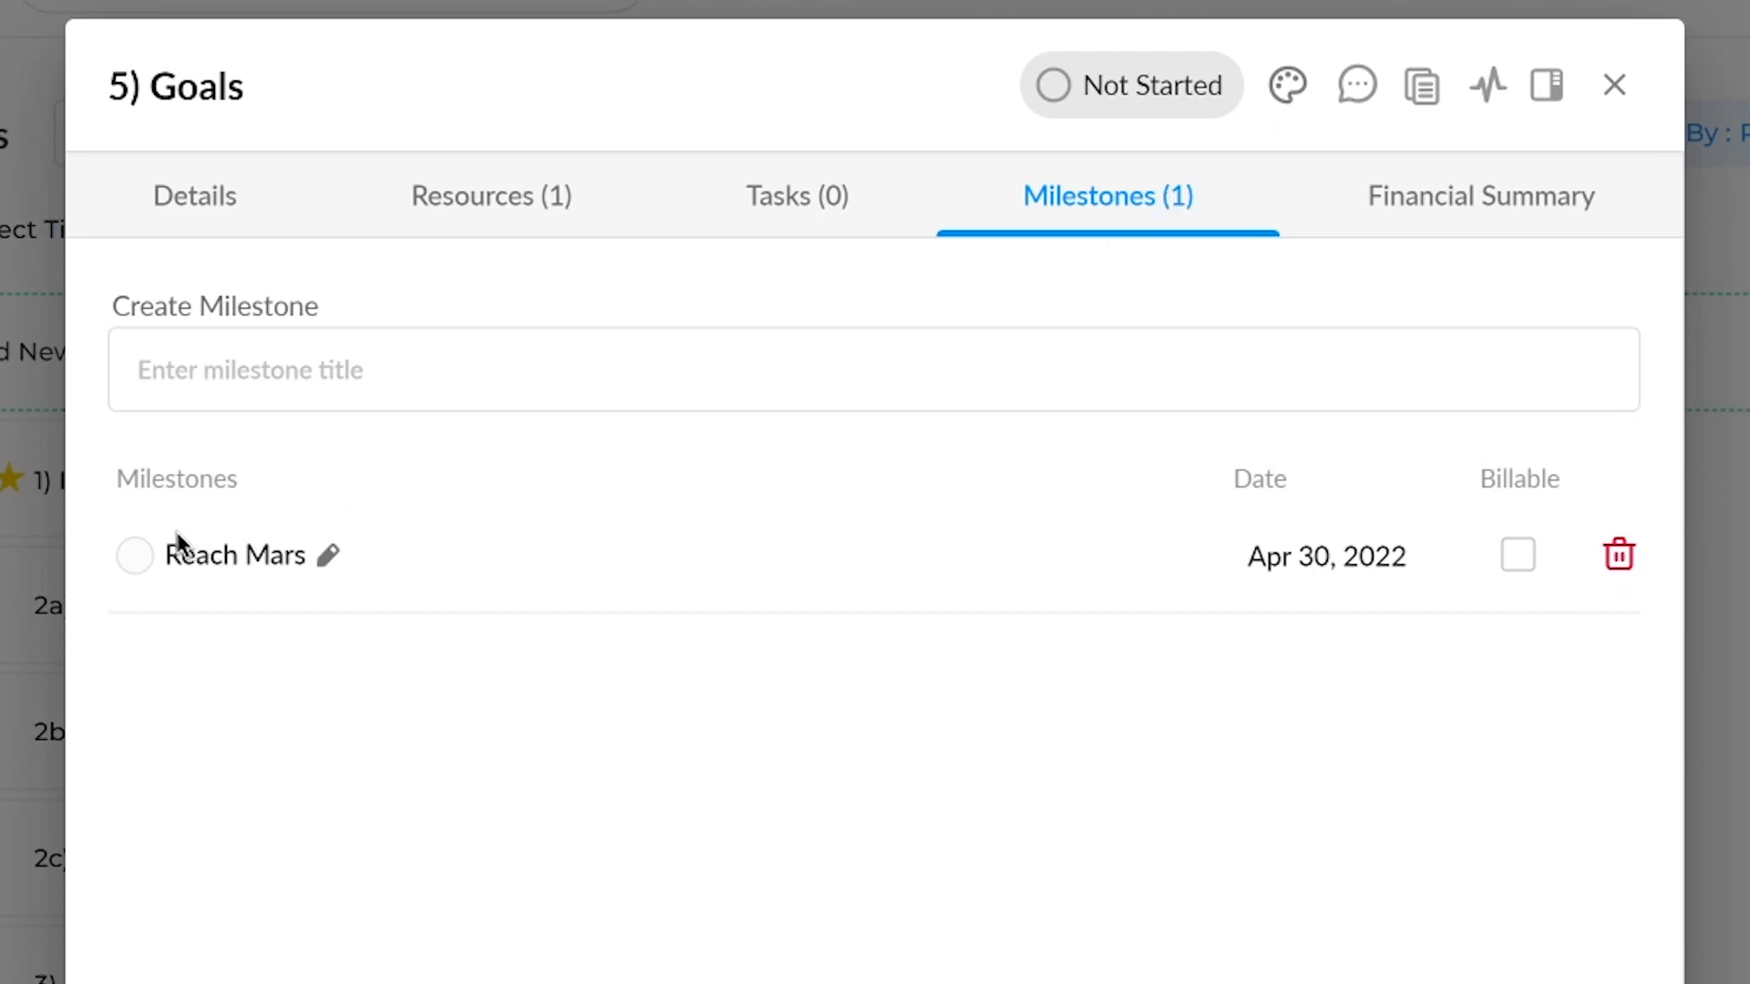
left_click_drag(171, 545, 294, 547)
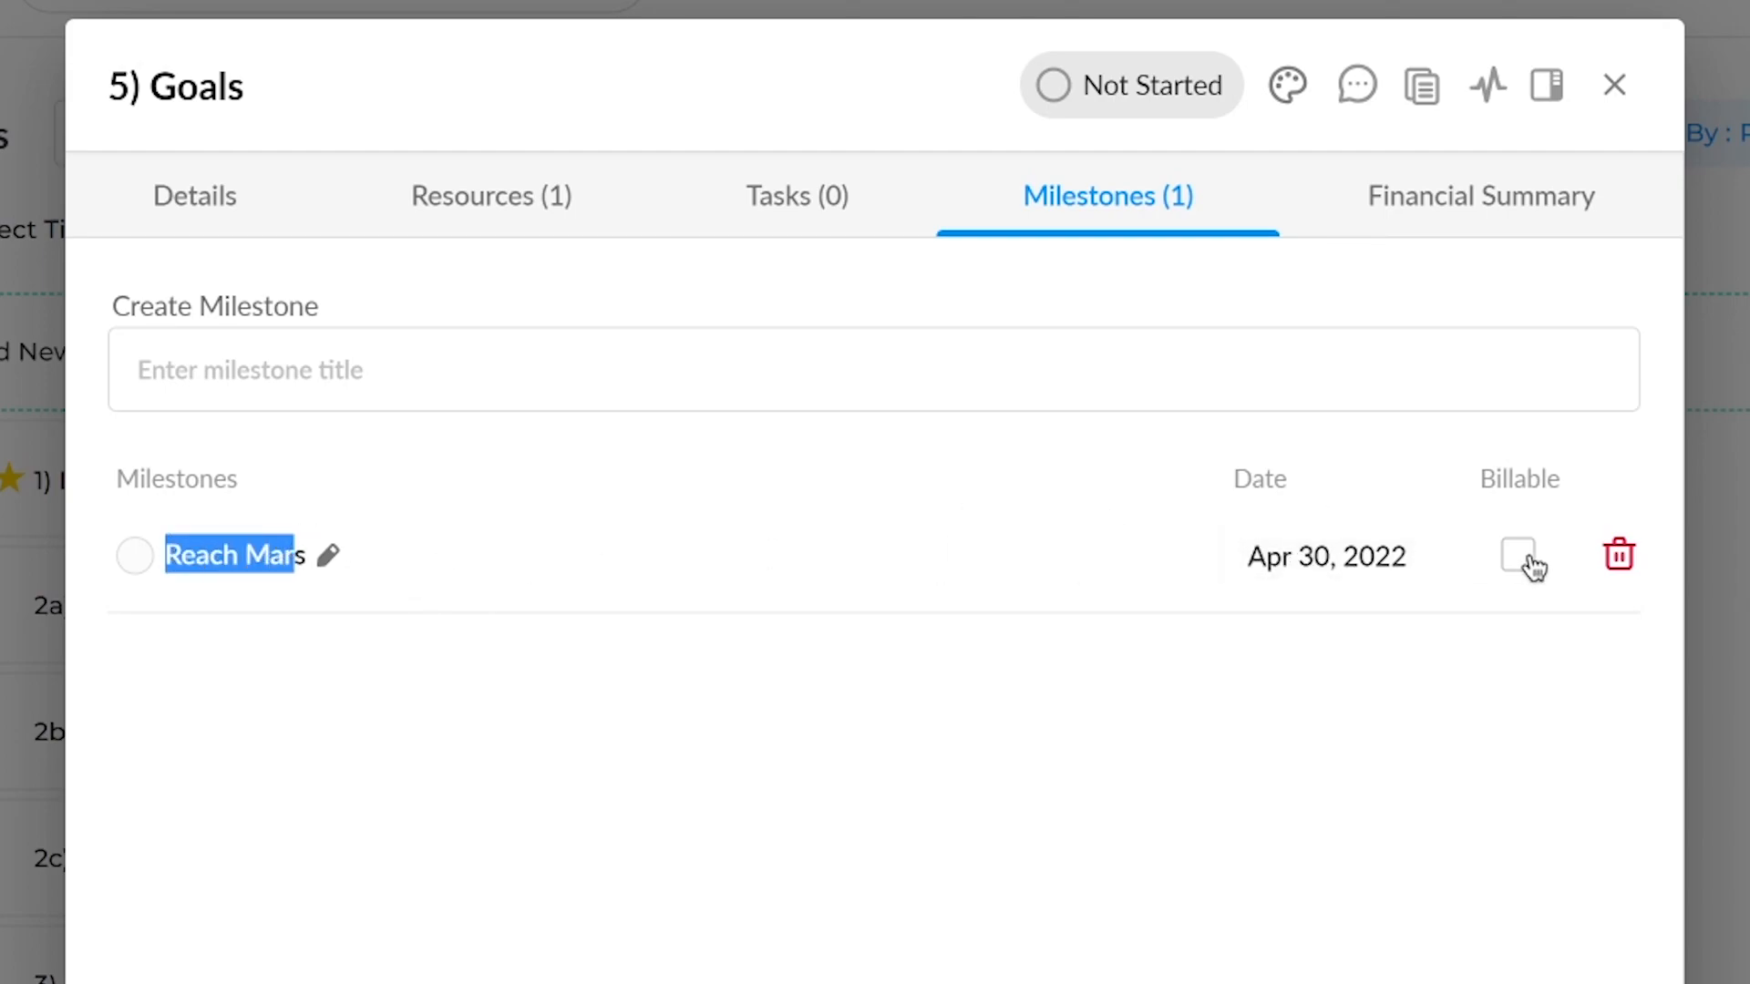
- Open the Reach Mars milestone title for editing without altering it, and check the 5) Goals project's tasks before closing the project
left_click(329, 558)
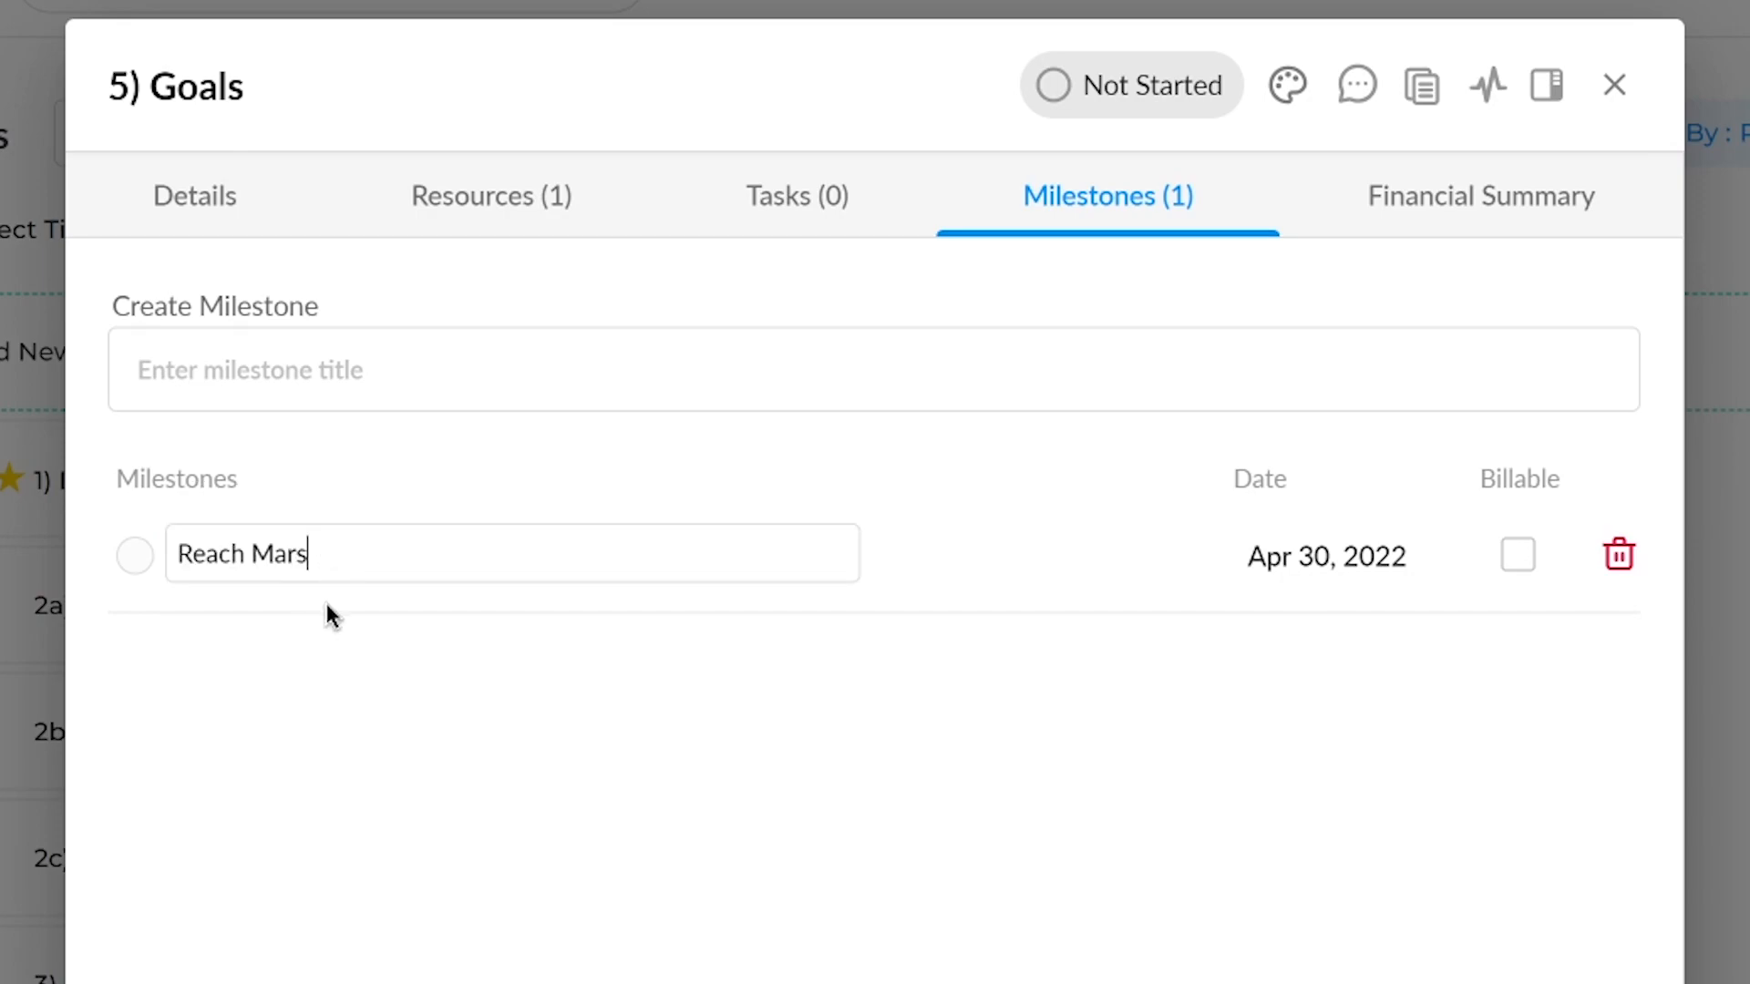
left_click(325, 601)
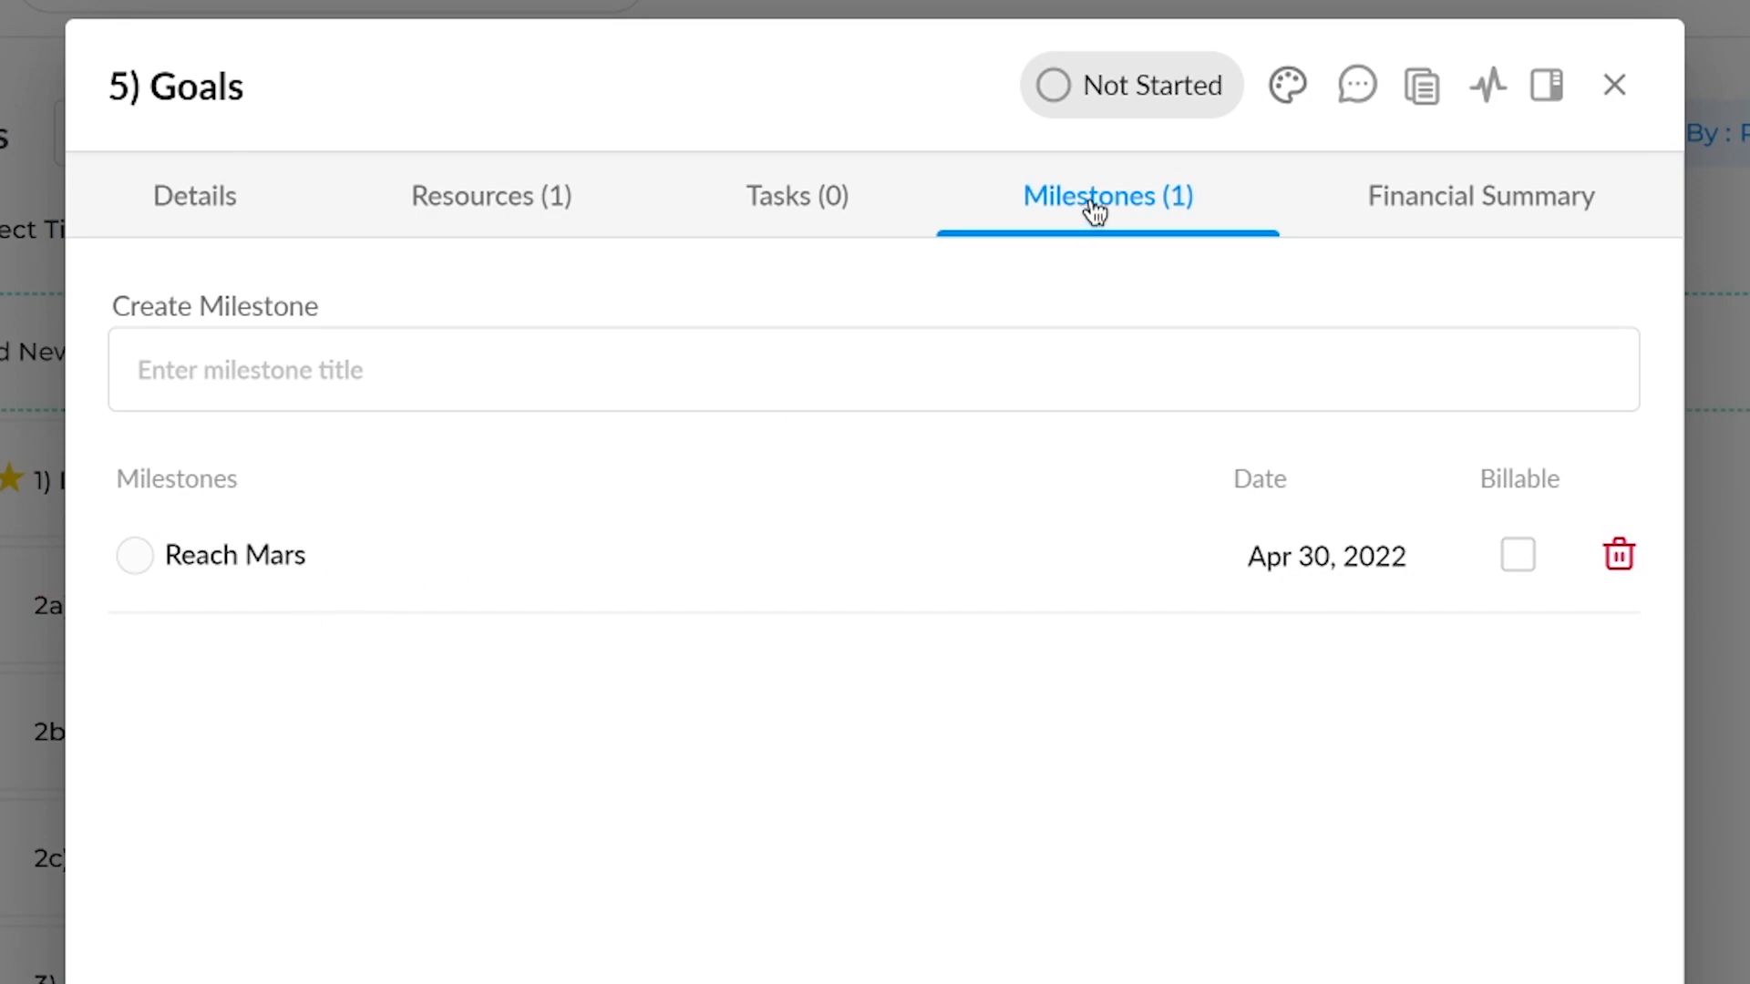
left_click(796, 196)
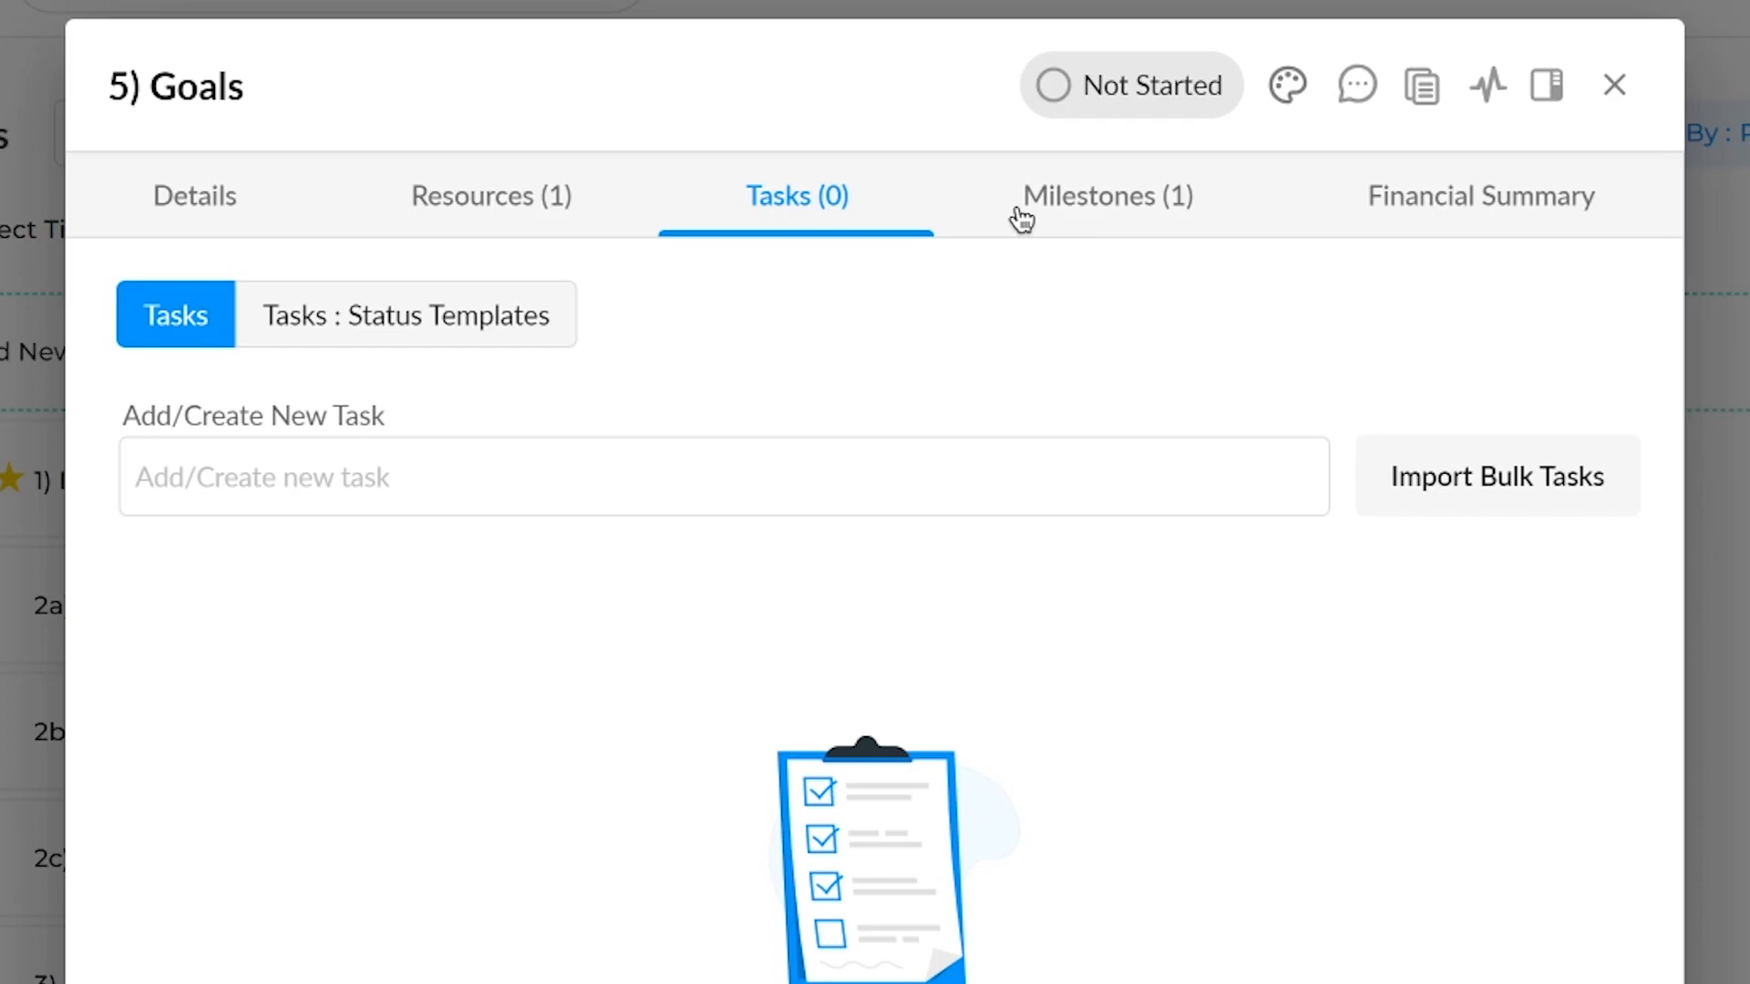
left_click(1613, 87)
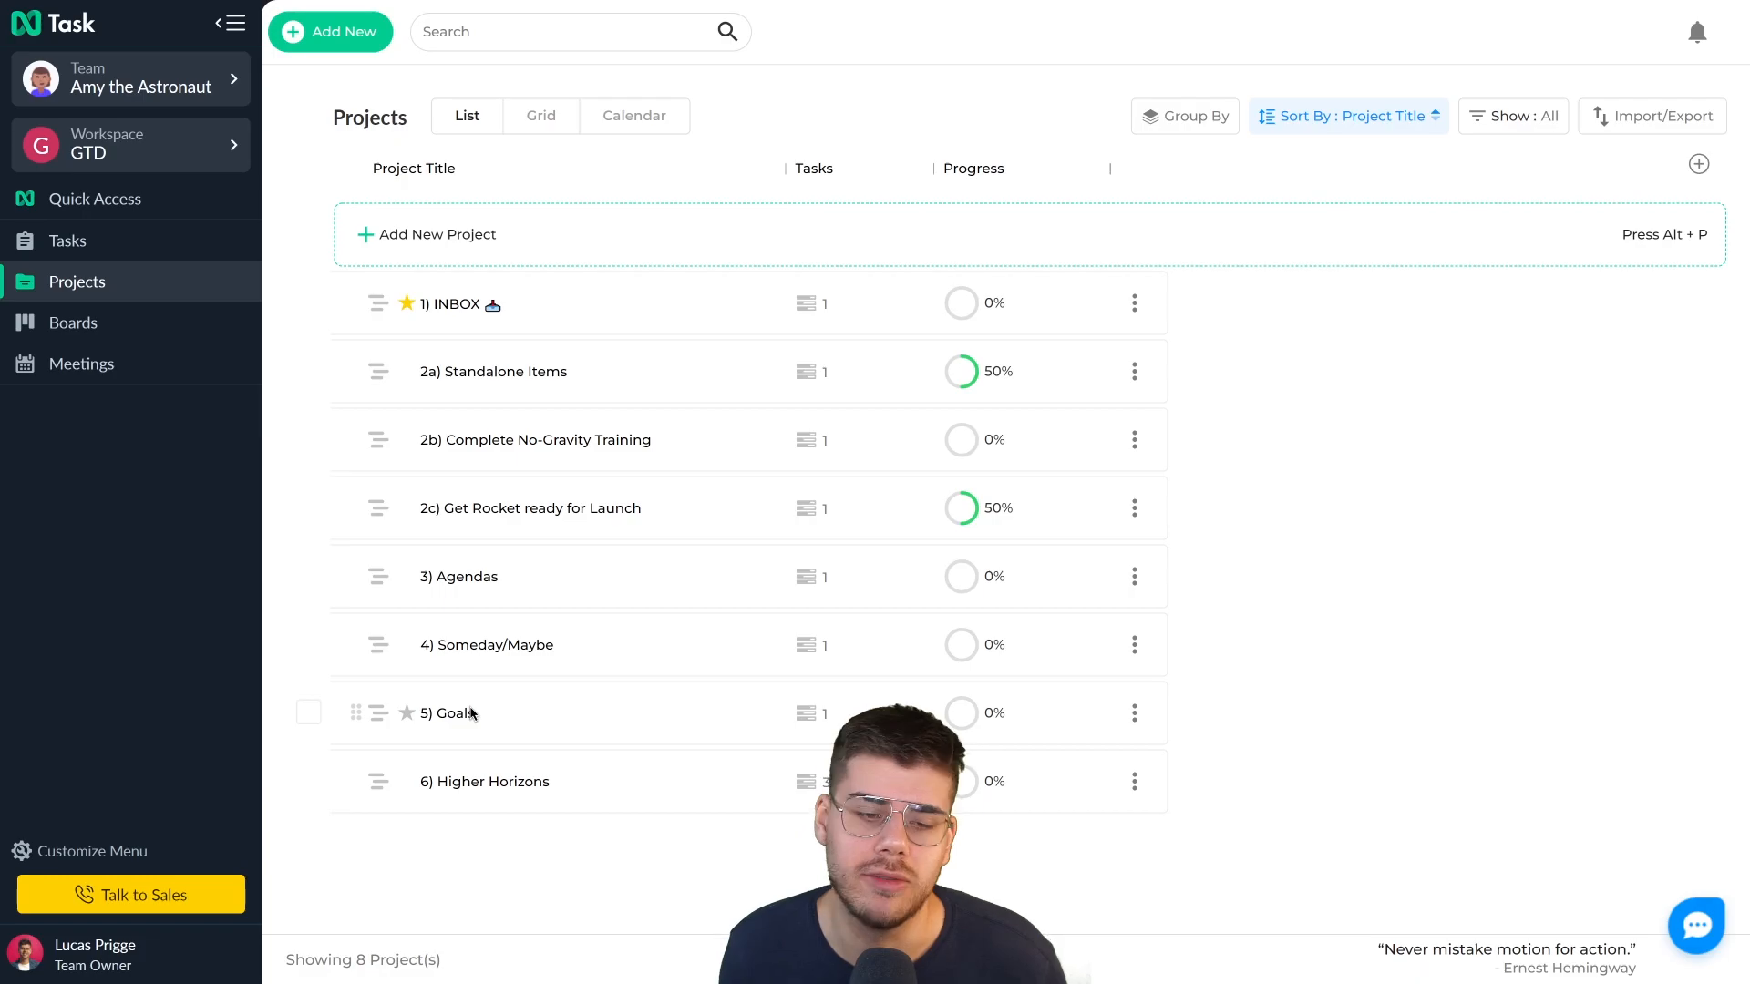
- Review the tasks of the 6) Higher Horizons project and the details of its My Vision task
left_click(470, 777)
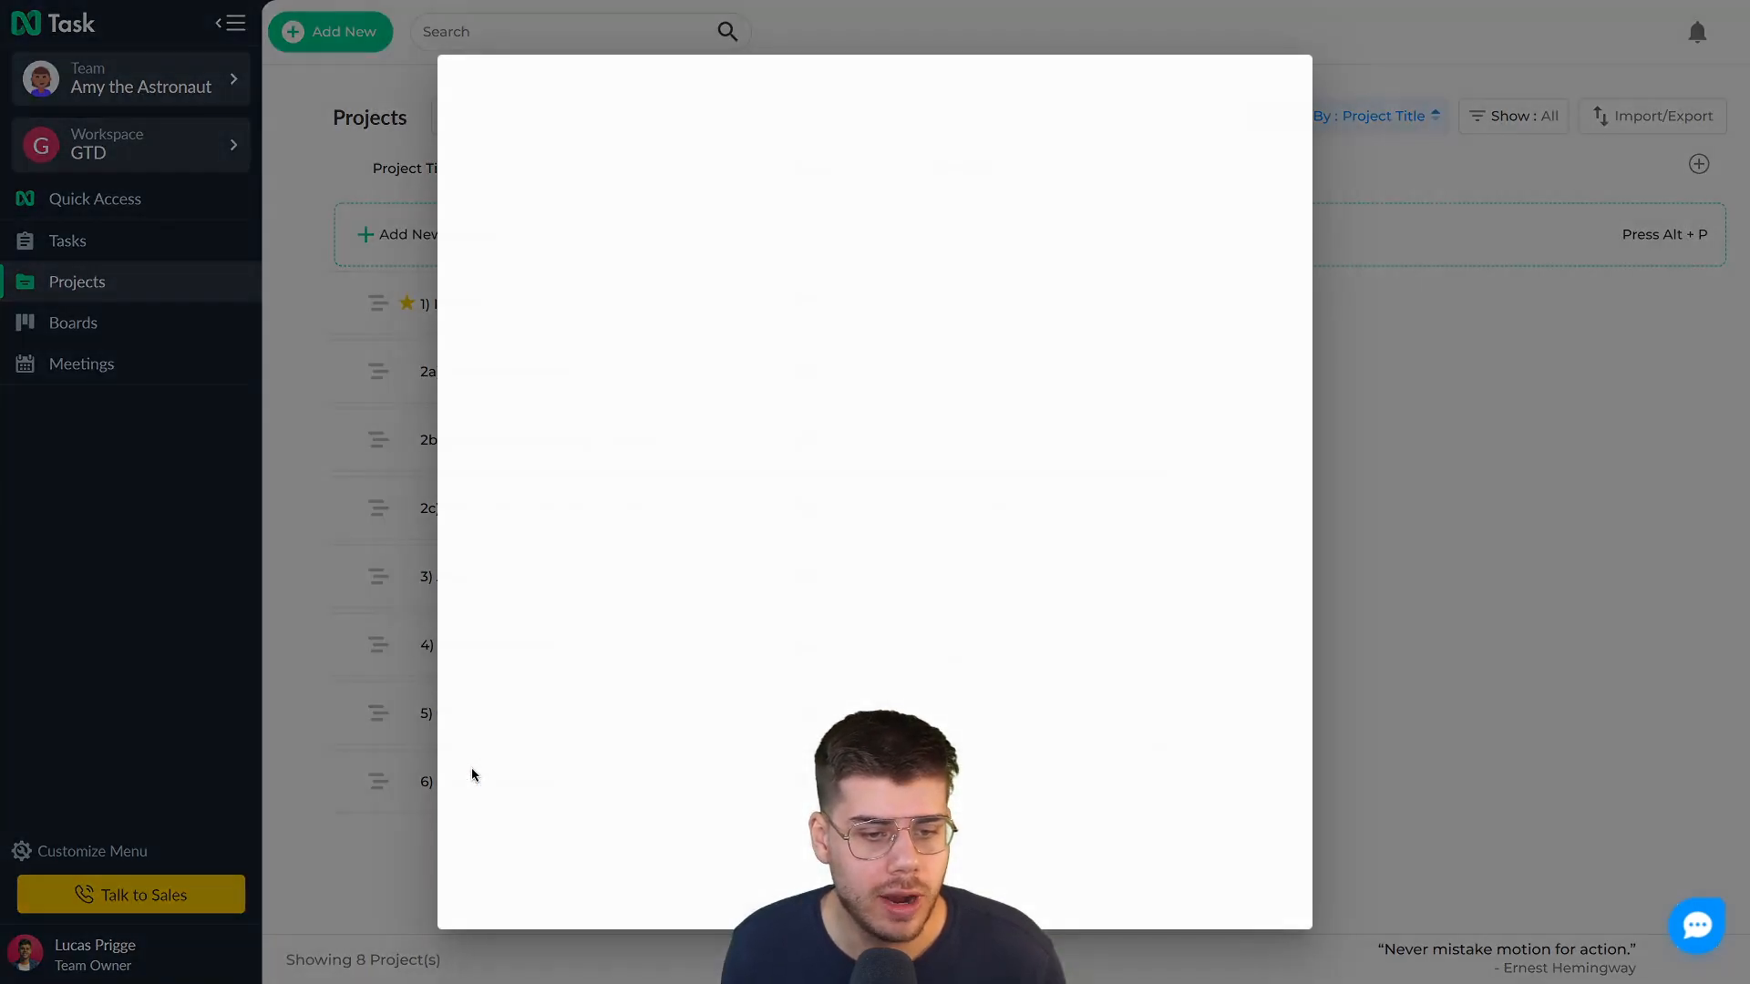
left_click(824, 144)
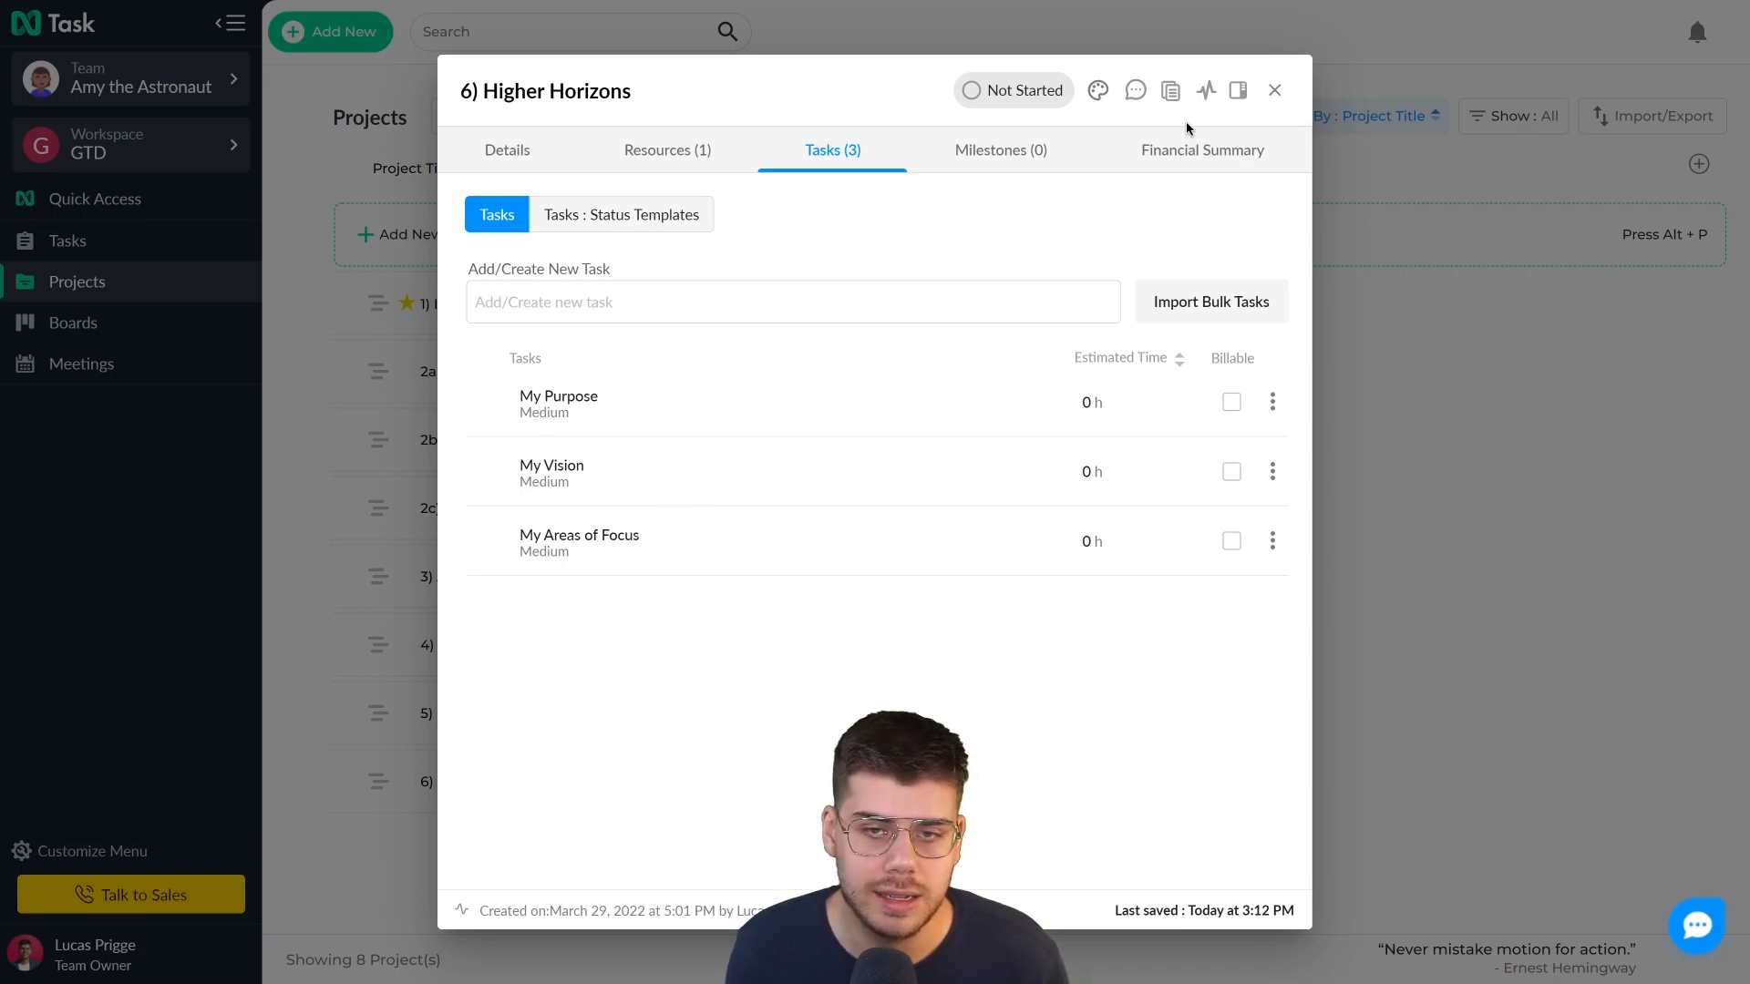
left_click(544, 472)
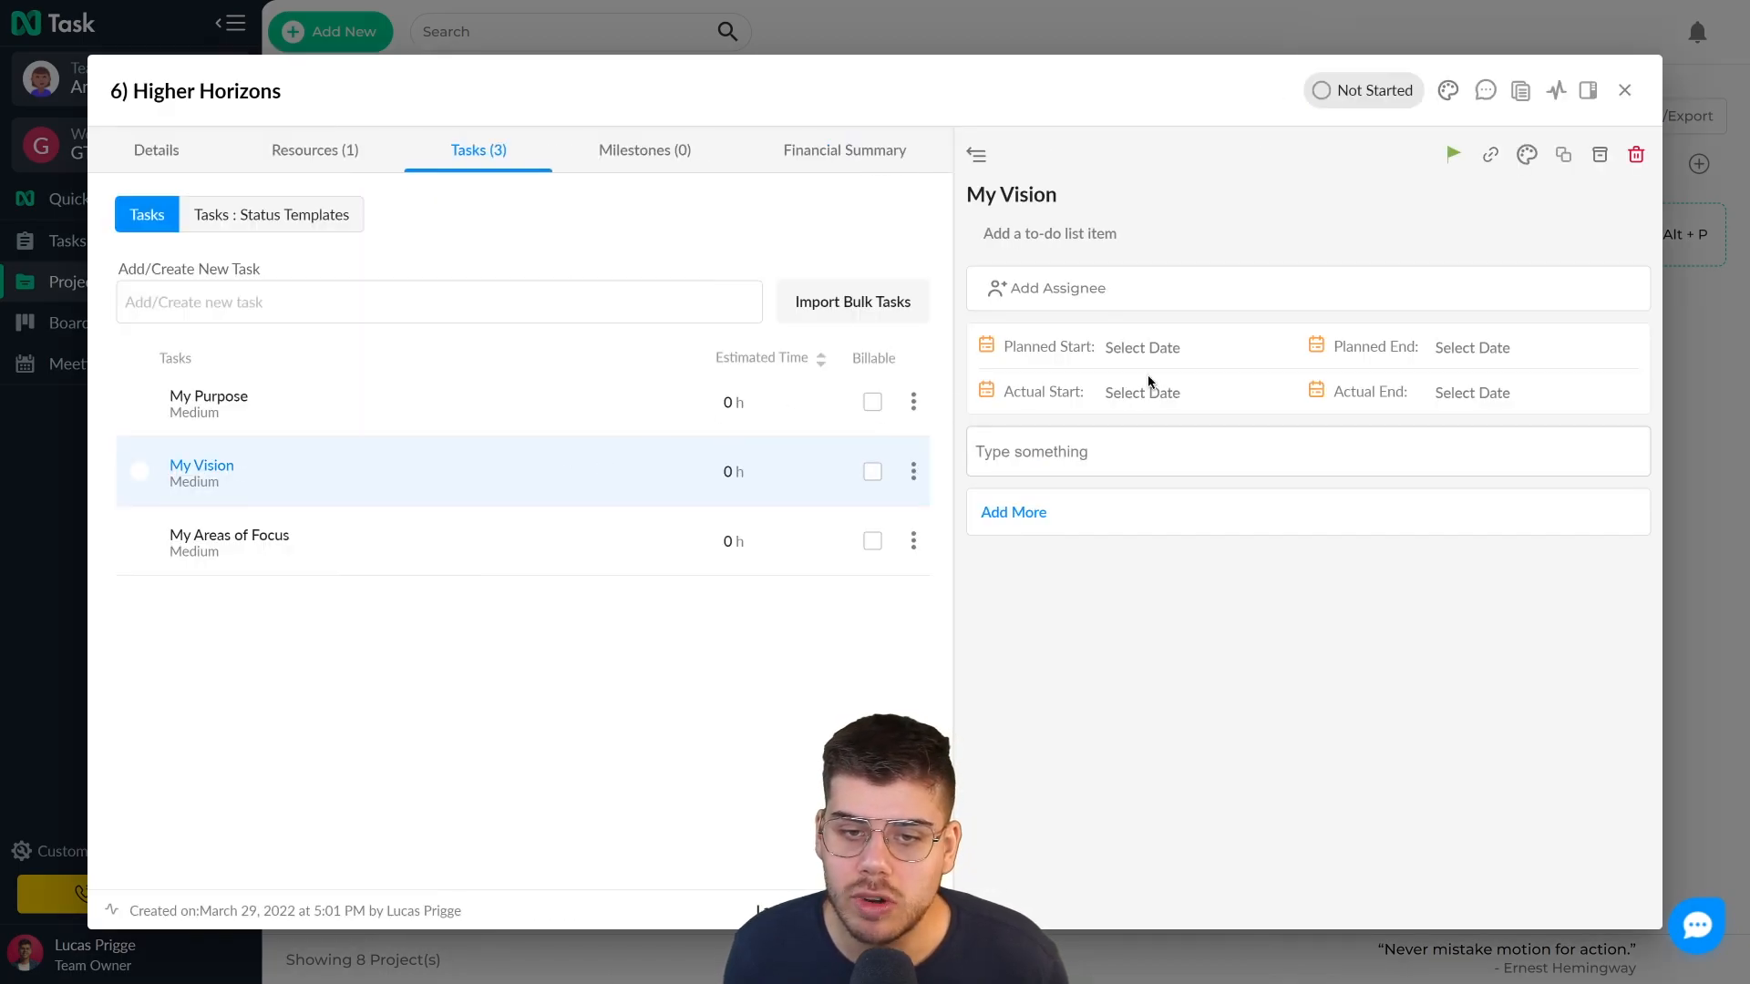
left_click(1627, 92)
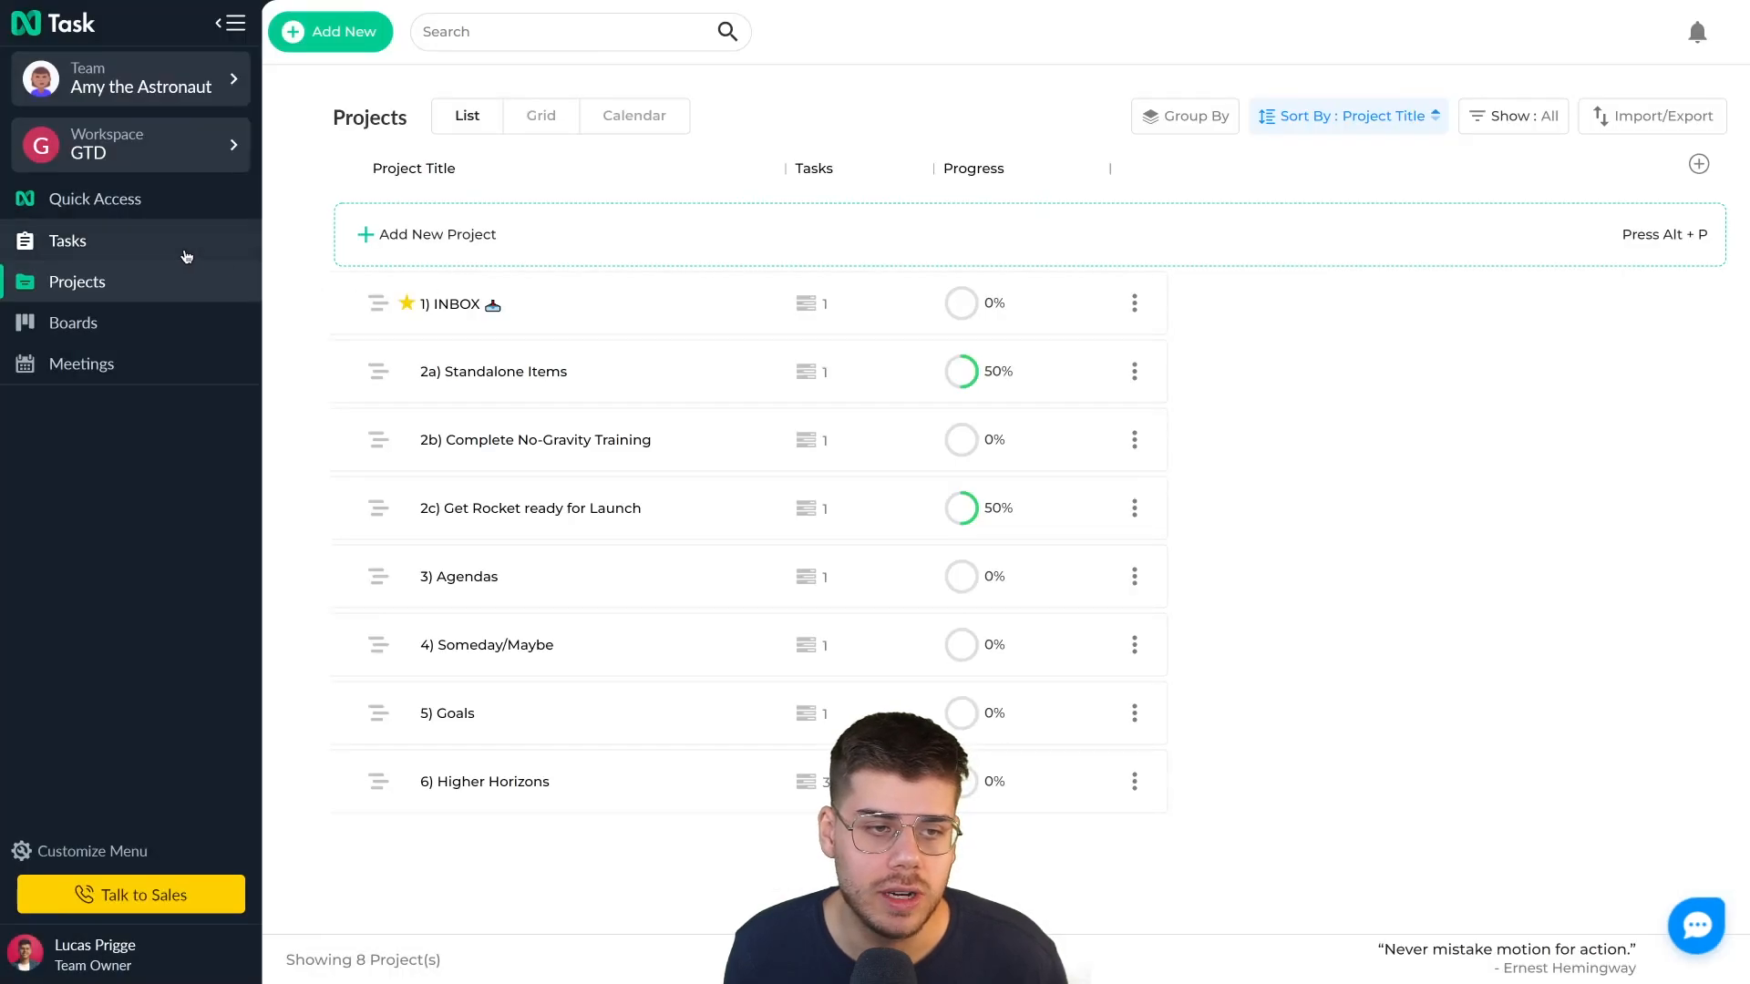
- Clear the Inbox quick filter from the task list so that tasks from all projects are listed
left_click(144, 250)
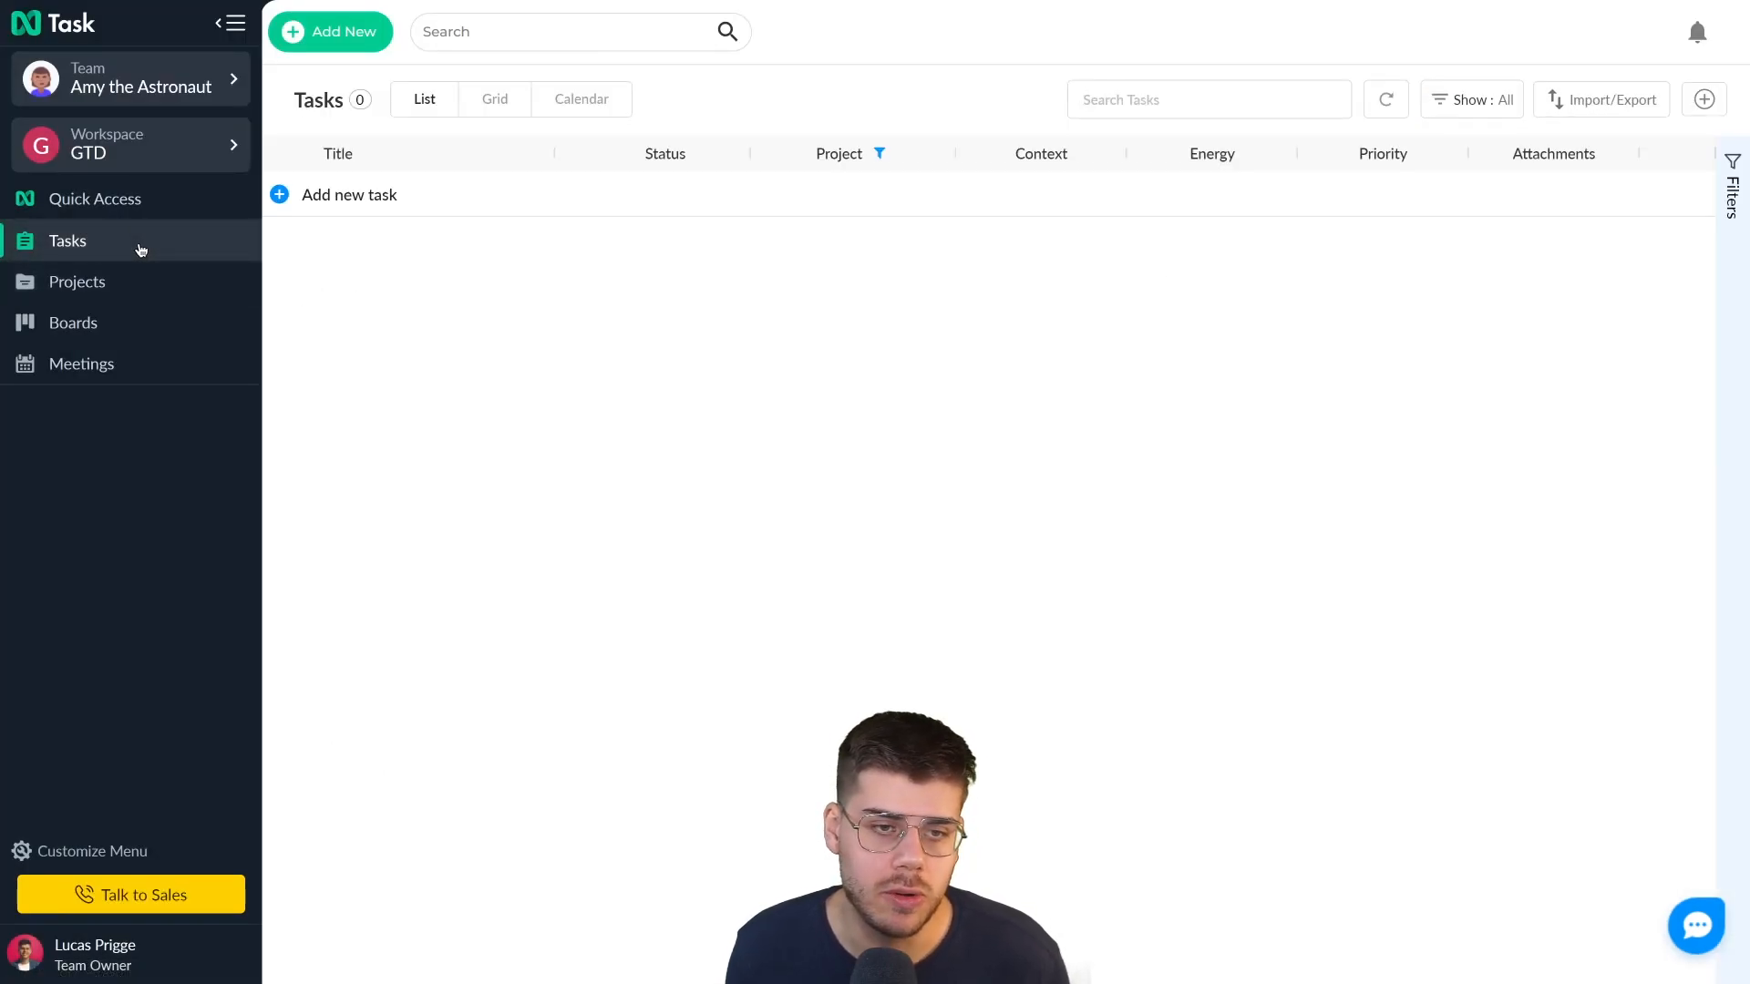
left_click(121, 200)
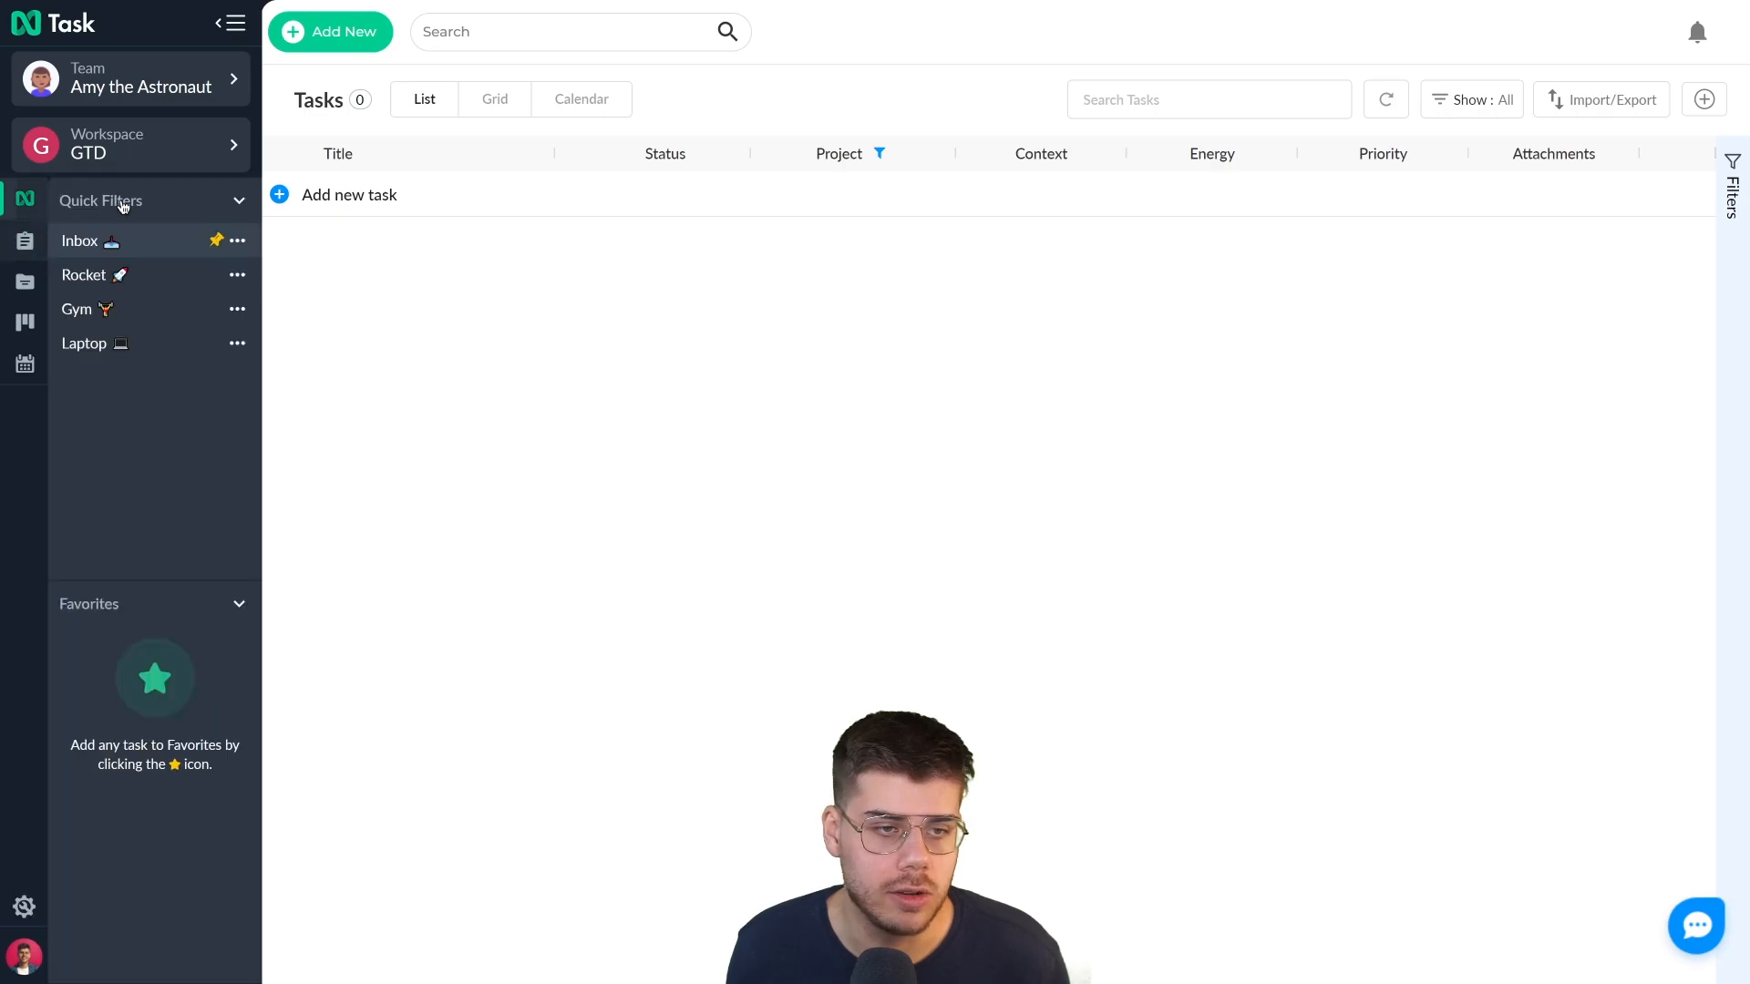
left_click(153, 241)
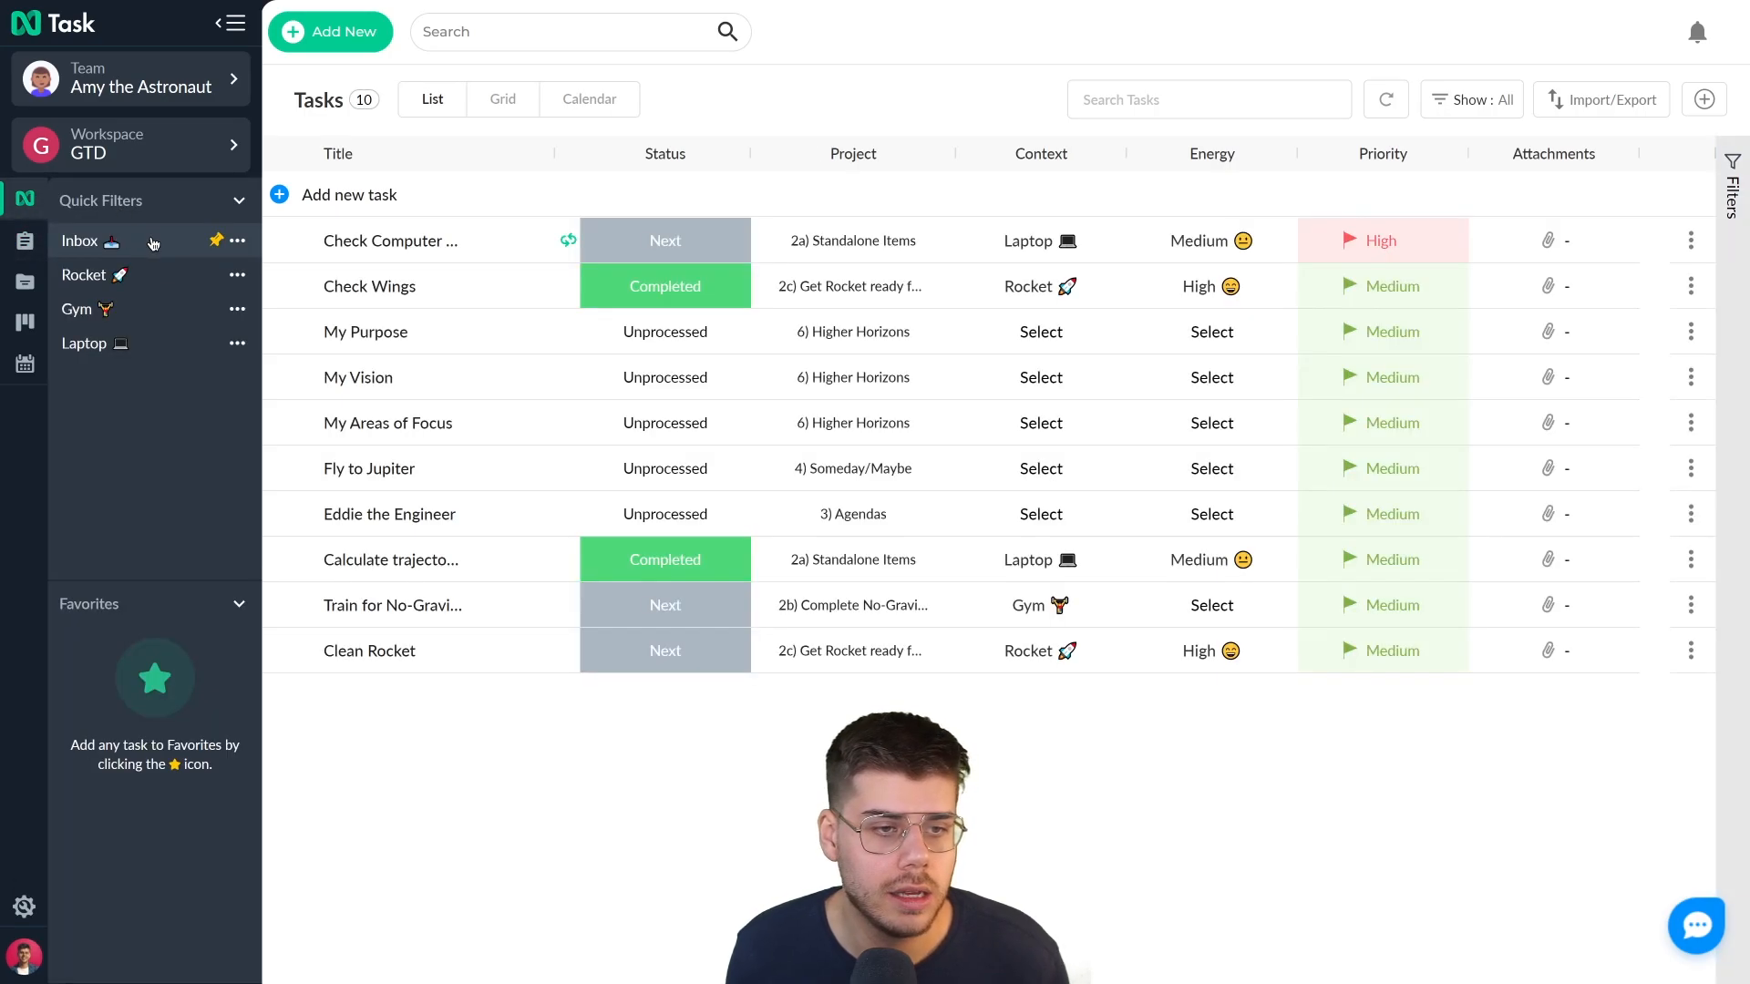
- Add the to-do items "Rocket engineer" and "Mother" to the My Areas of Focus task
left_click(401, 424)
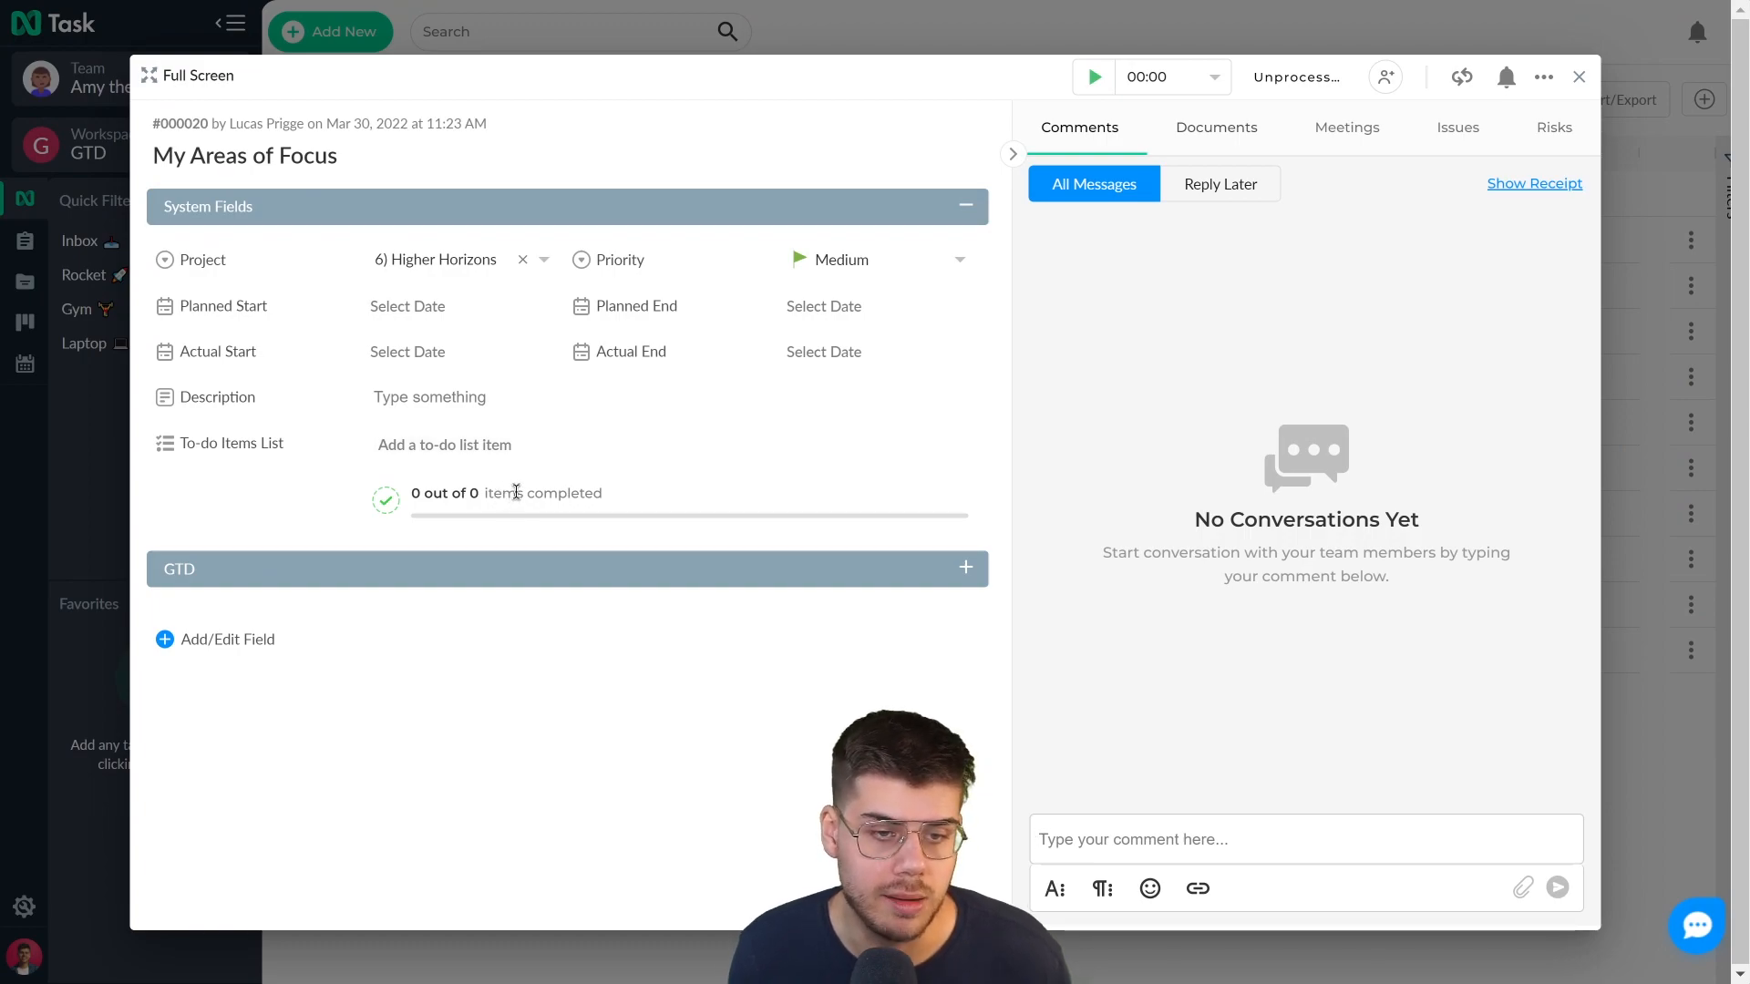
left_click(444, 446)
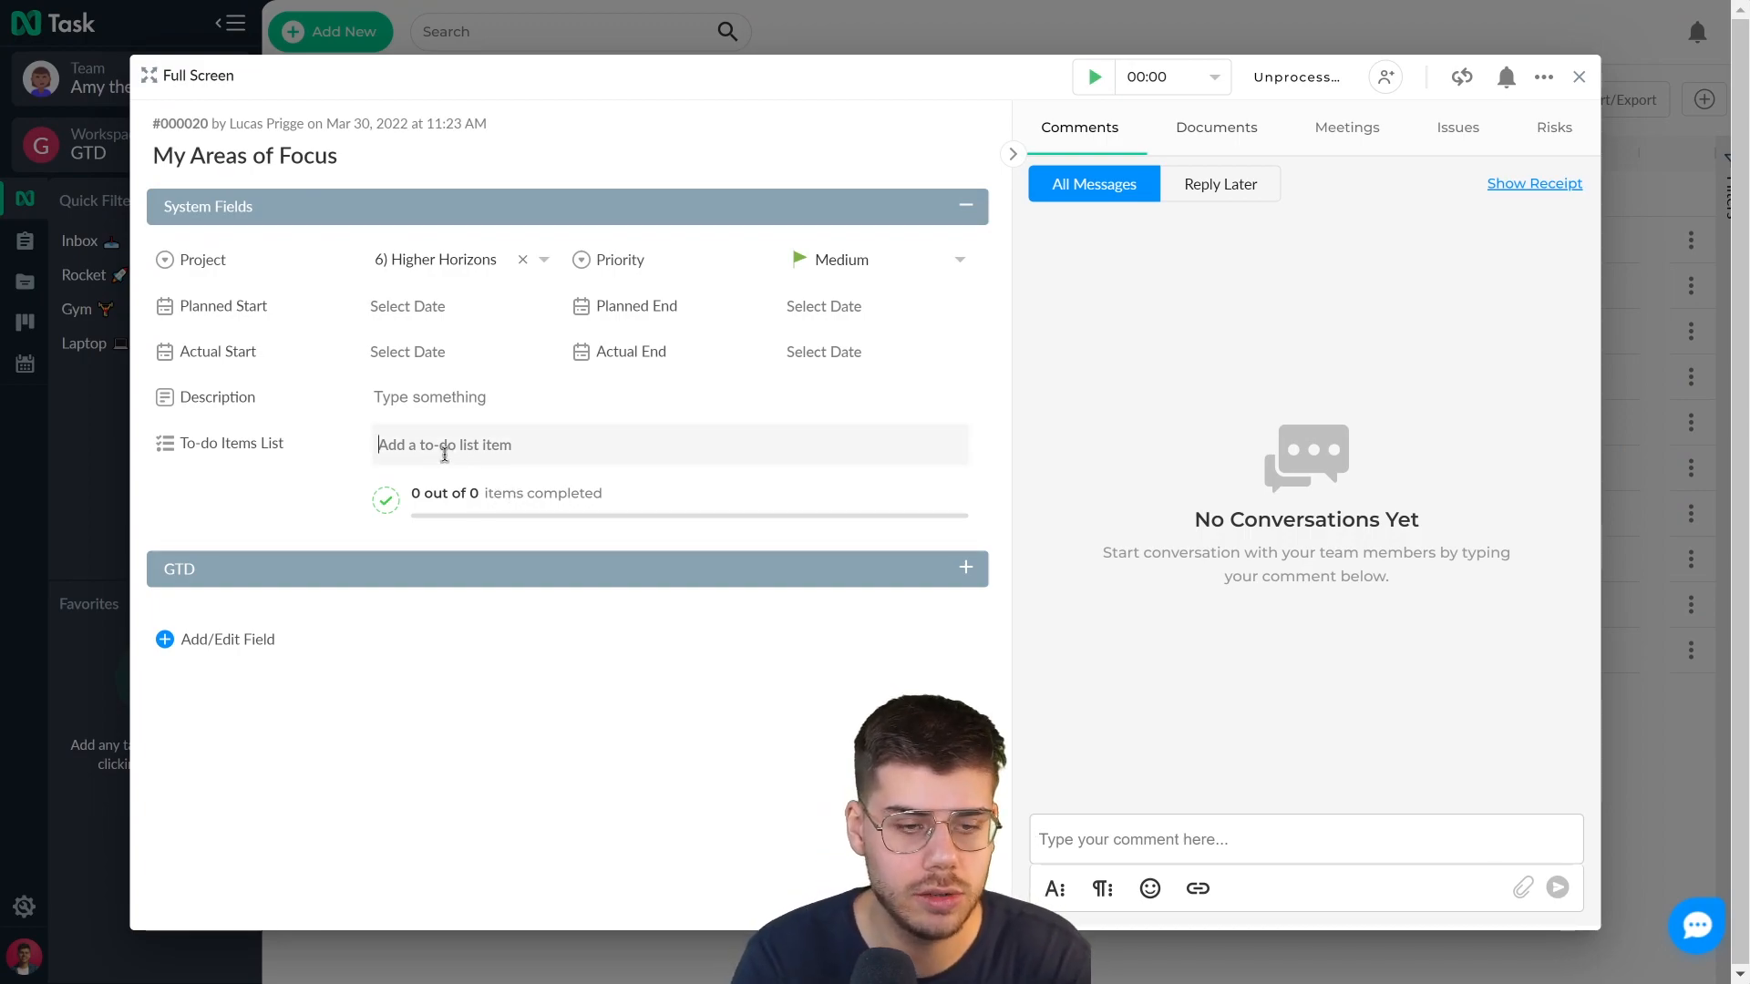
type("Rocket engineer")
key("Return")
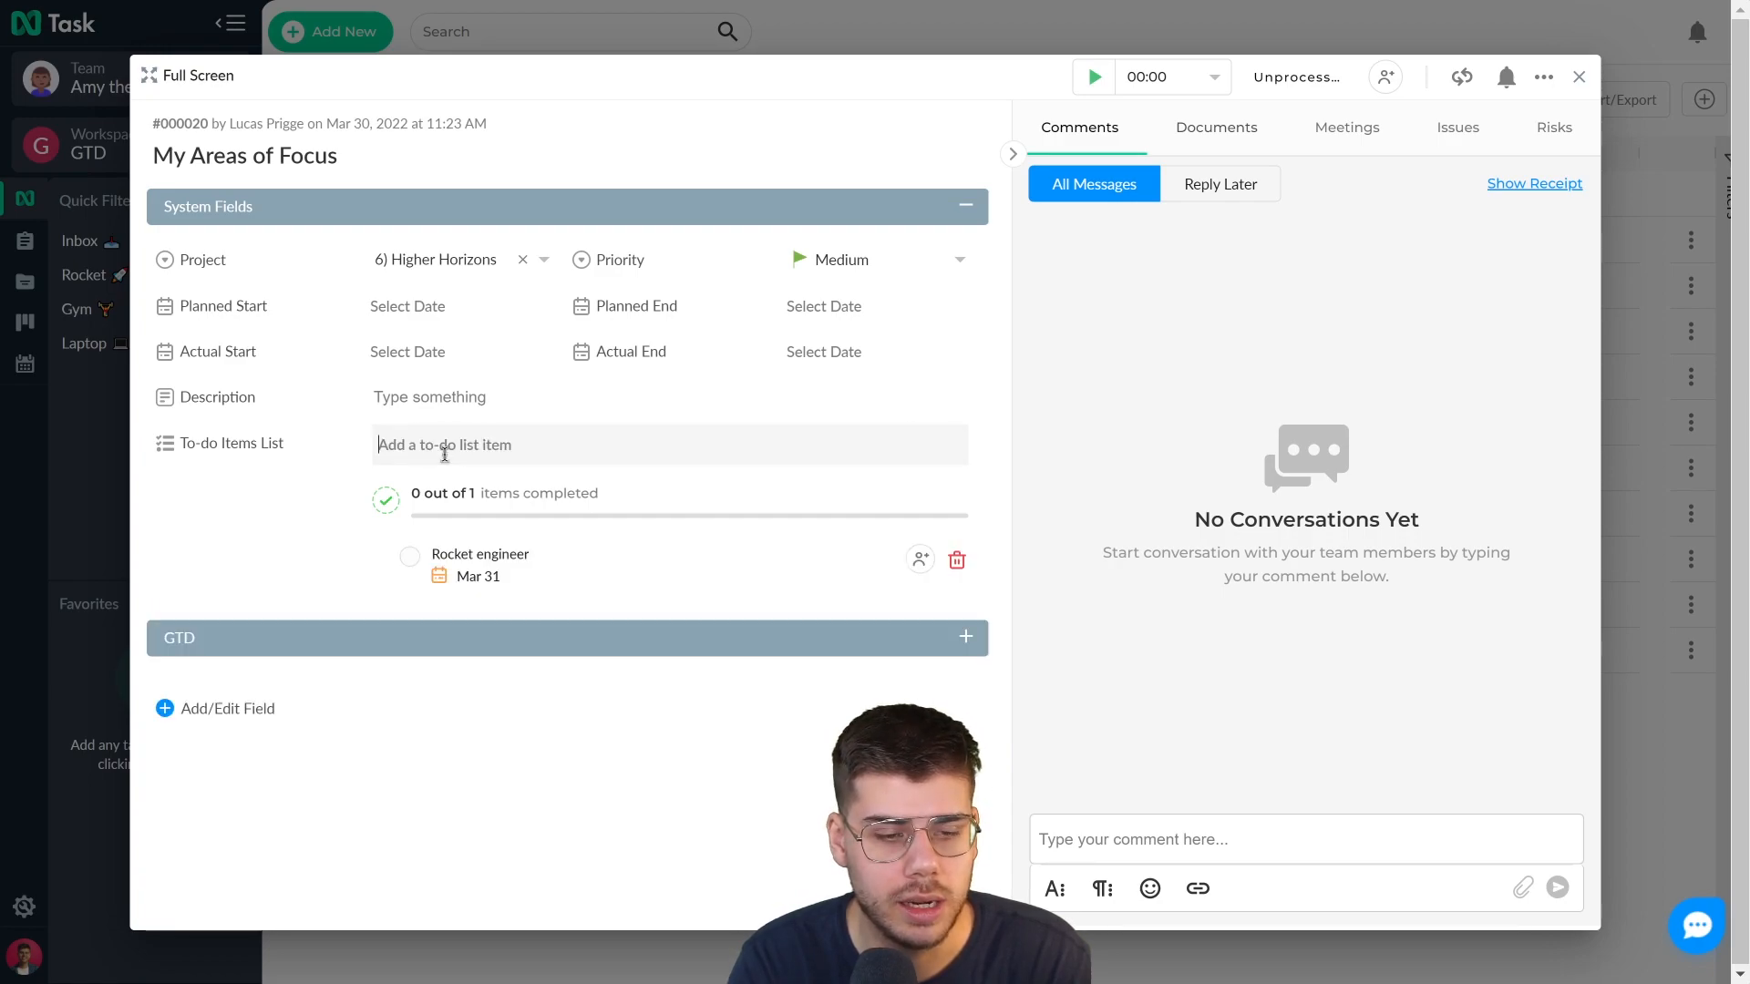
type("Mother")
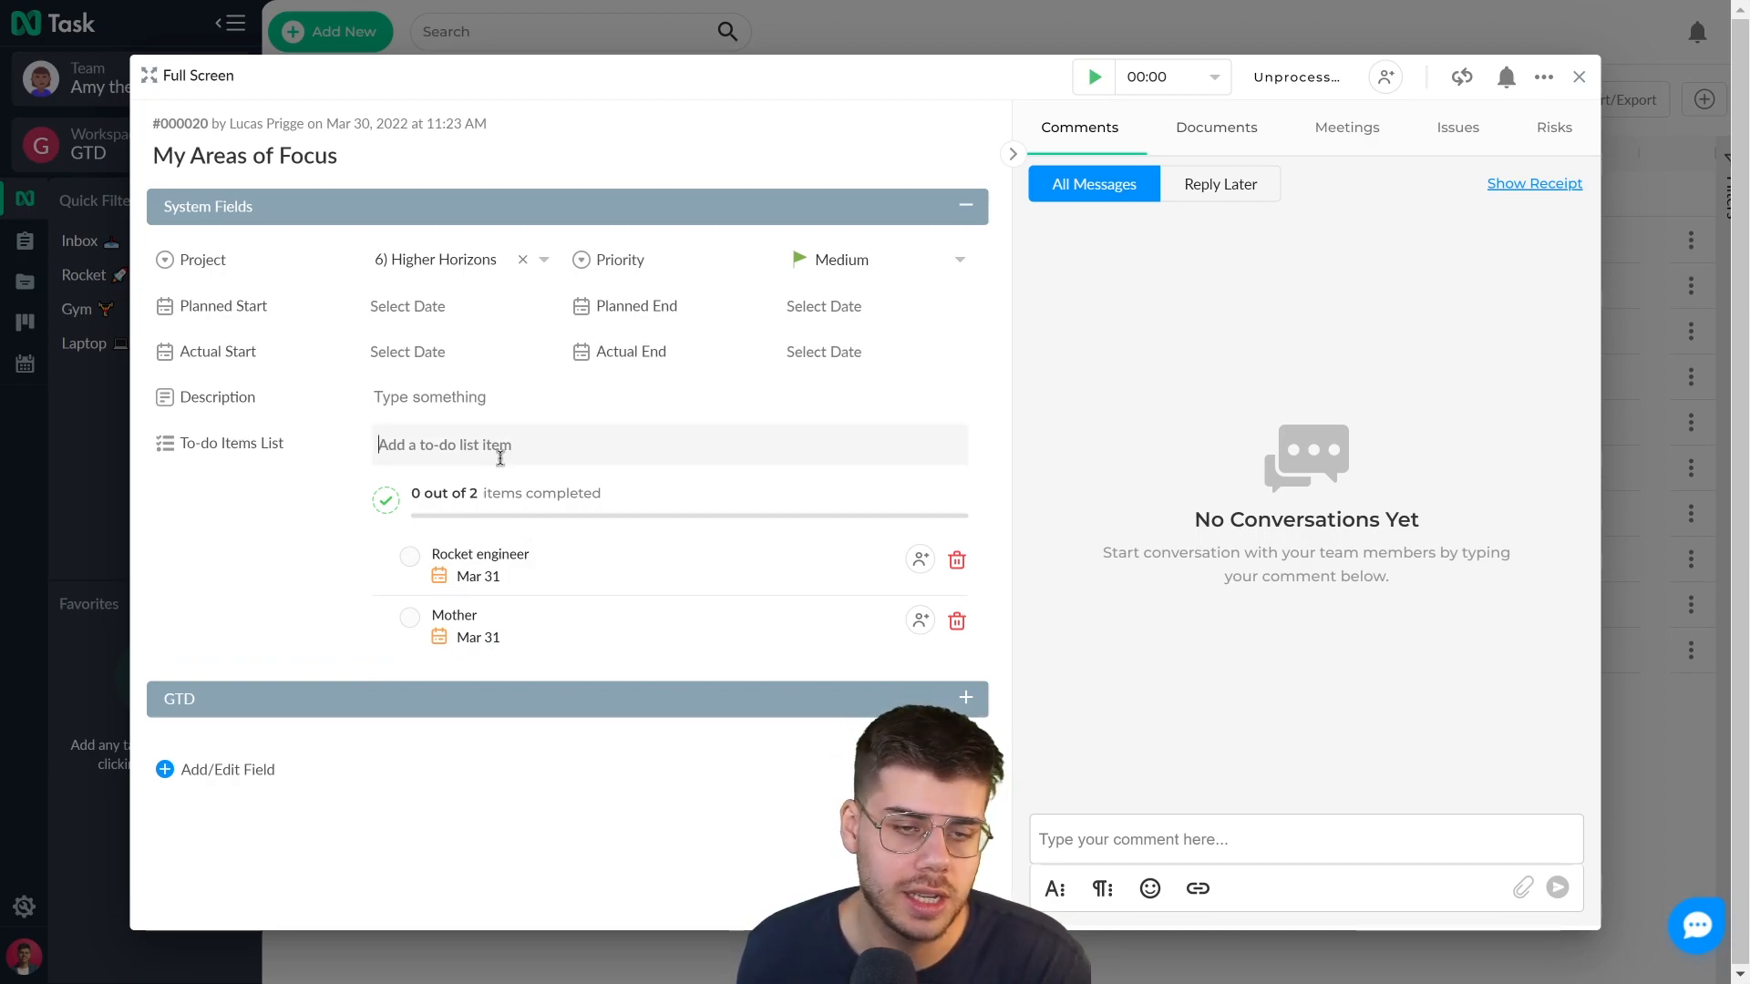
- Fill the My Areas of Focus description with the lines "- Rocket engineer" and "- Mother", and close the task
left_click(482, 397)
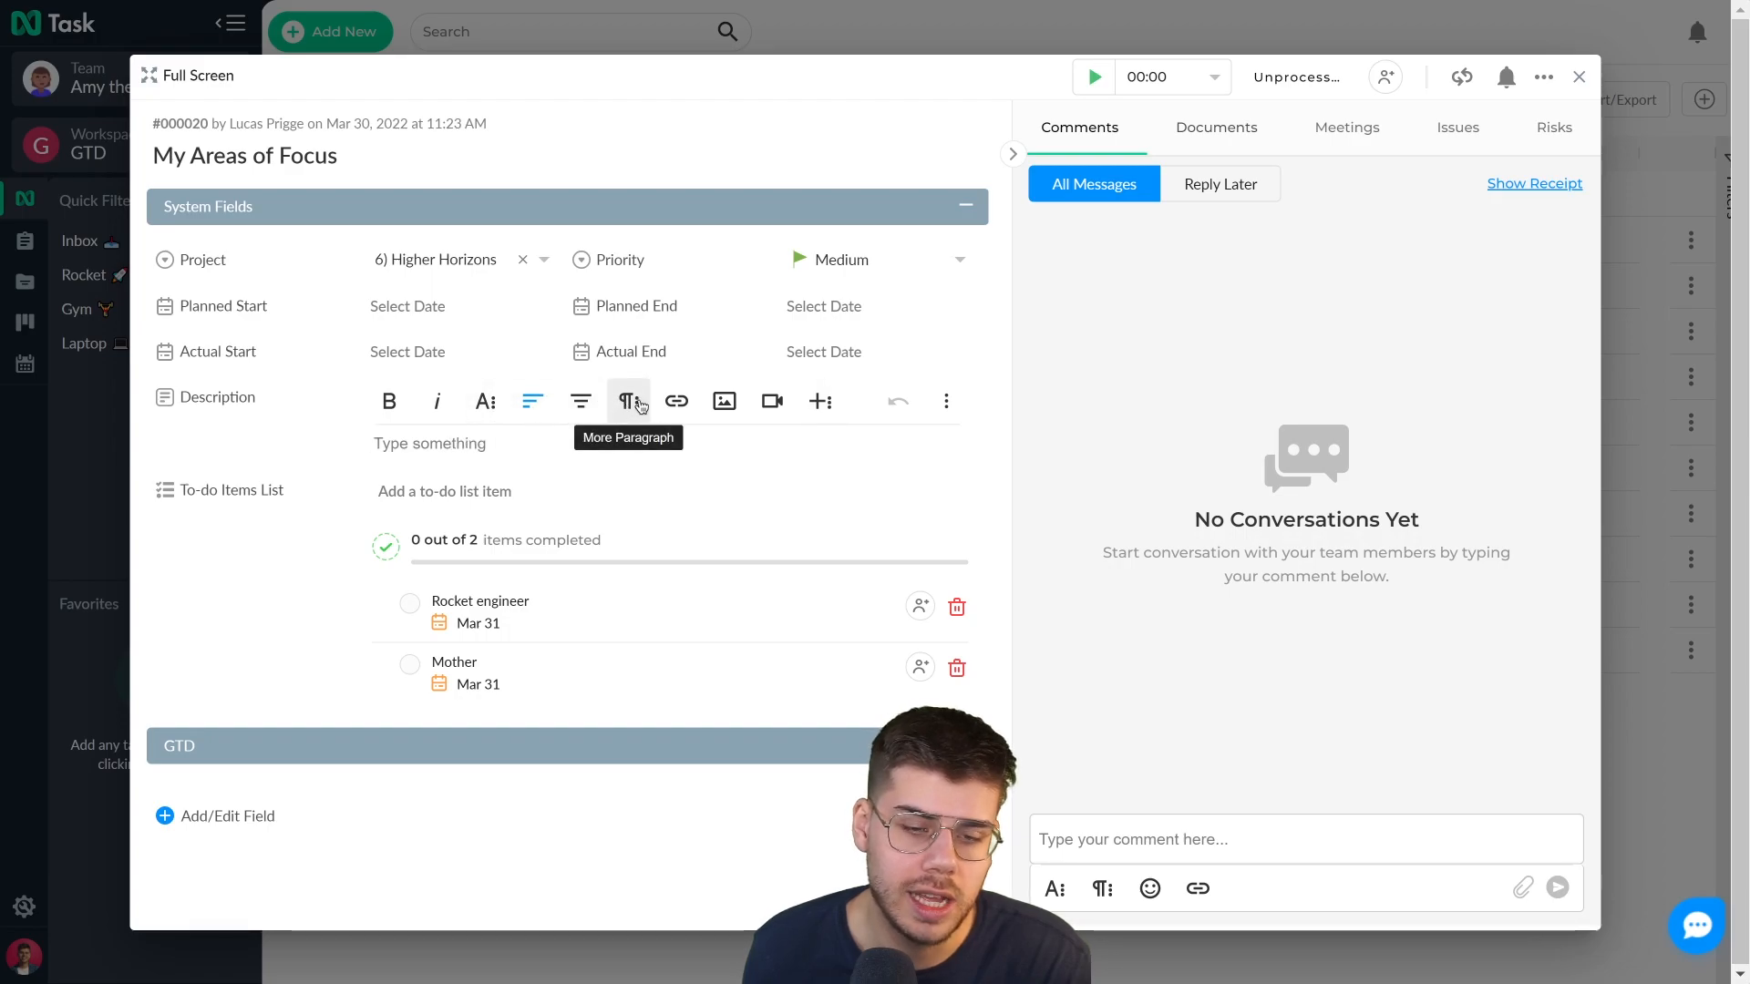
type("-")
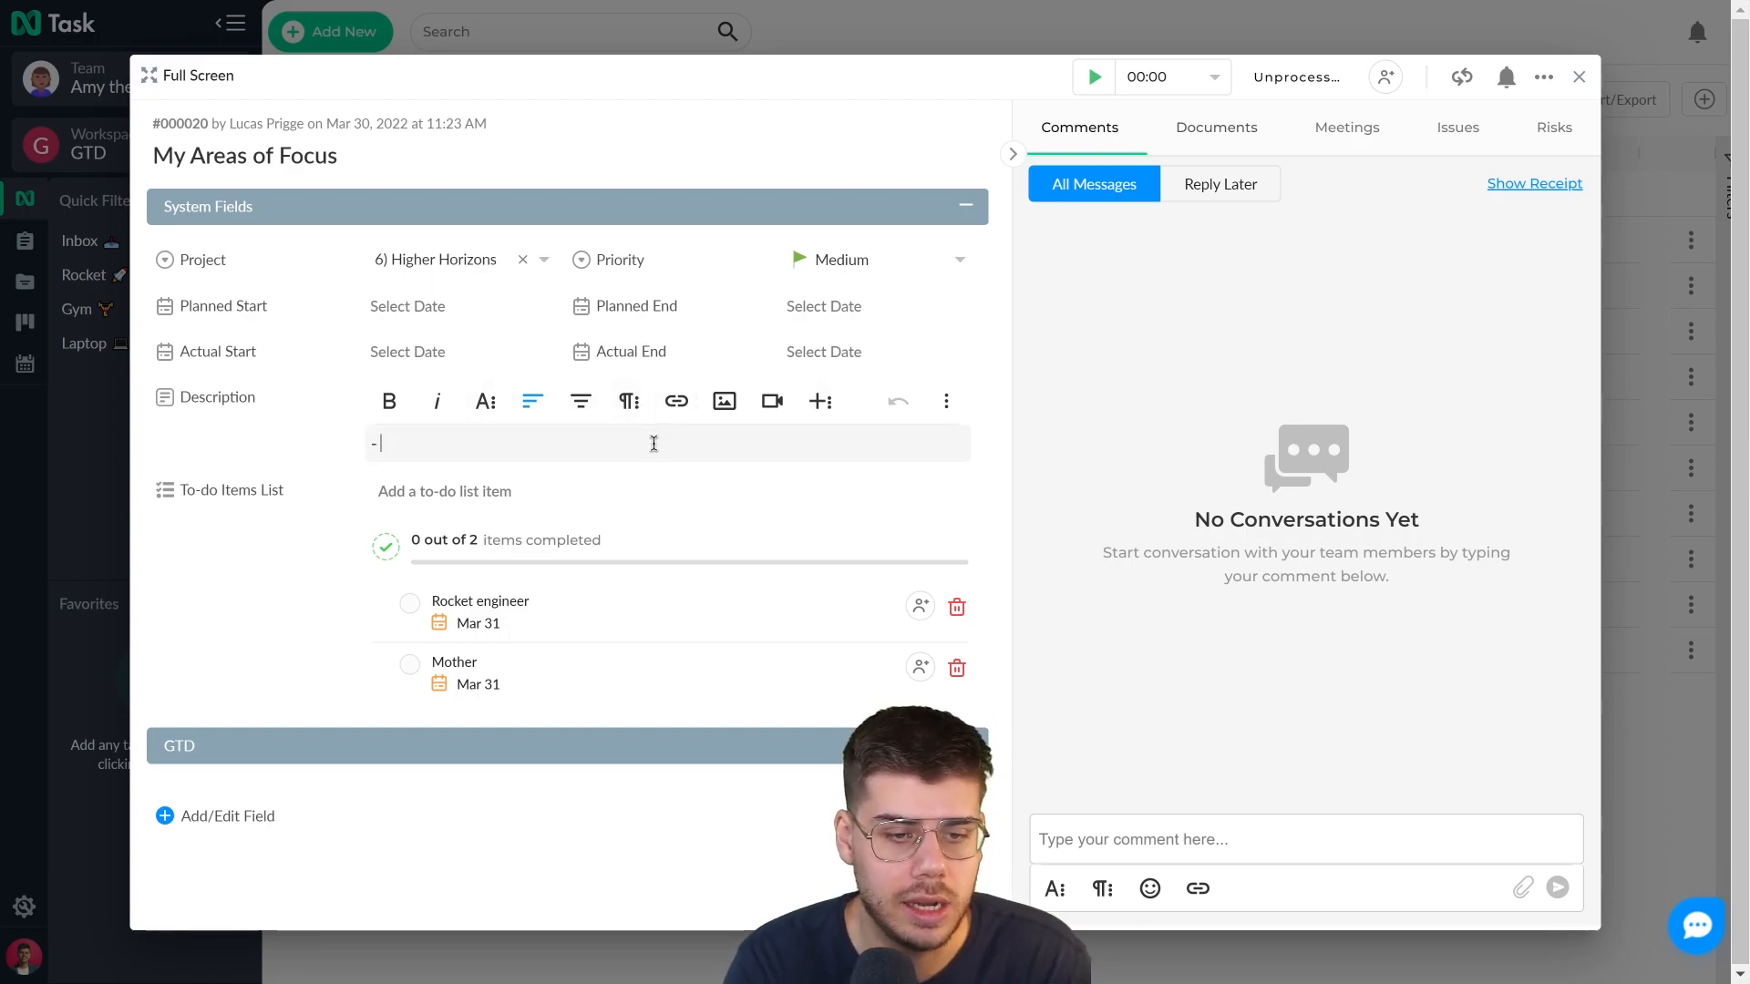
type(" Rocket engineer")
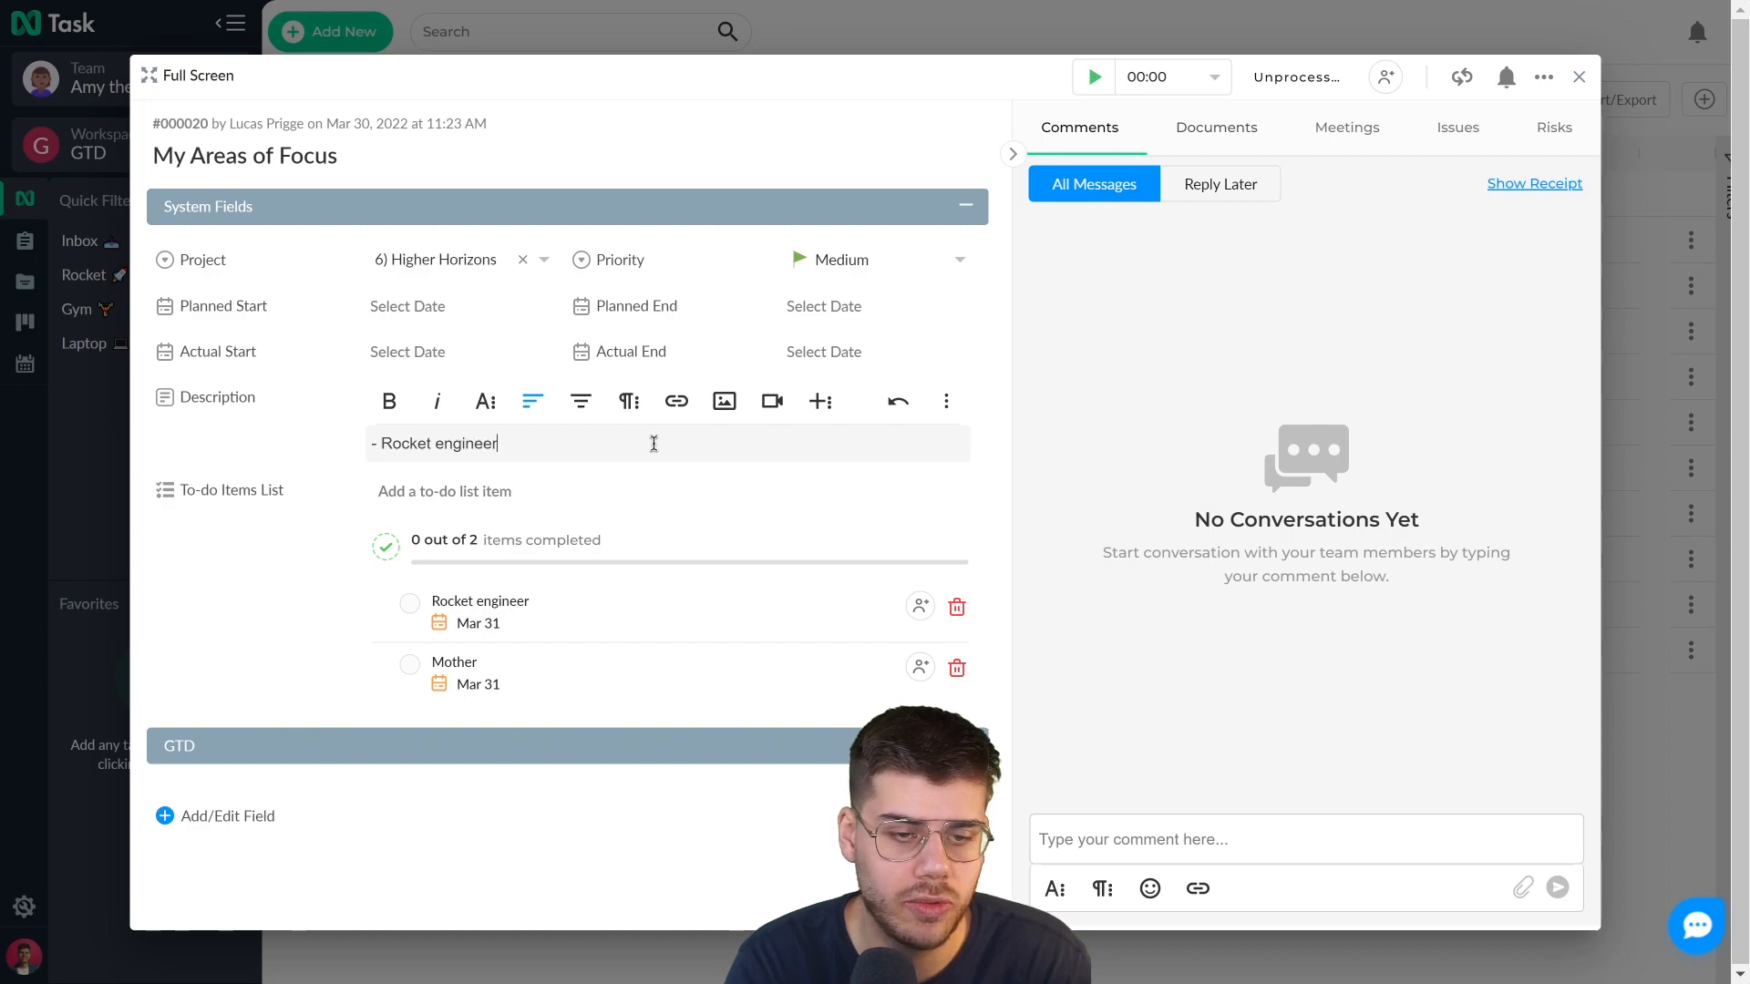
key("Return")
type("- Mother")
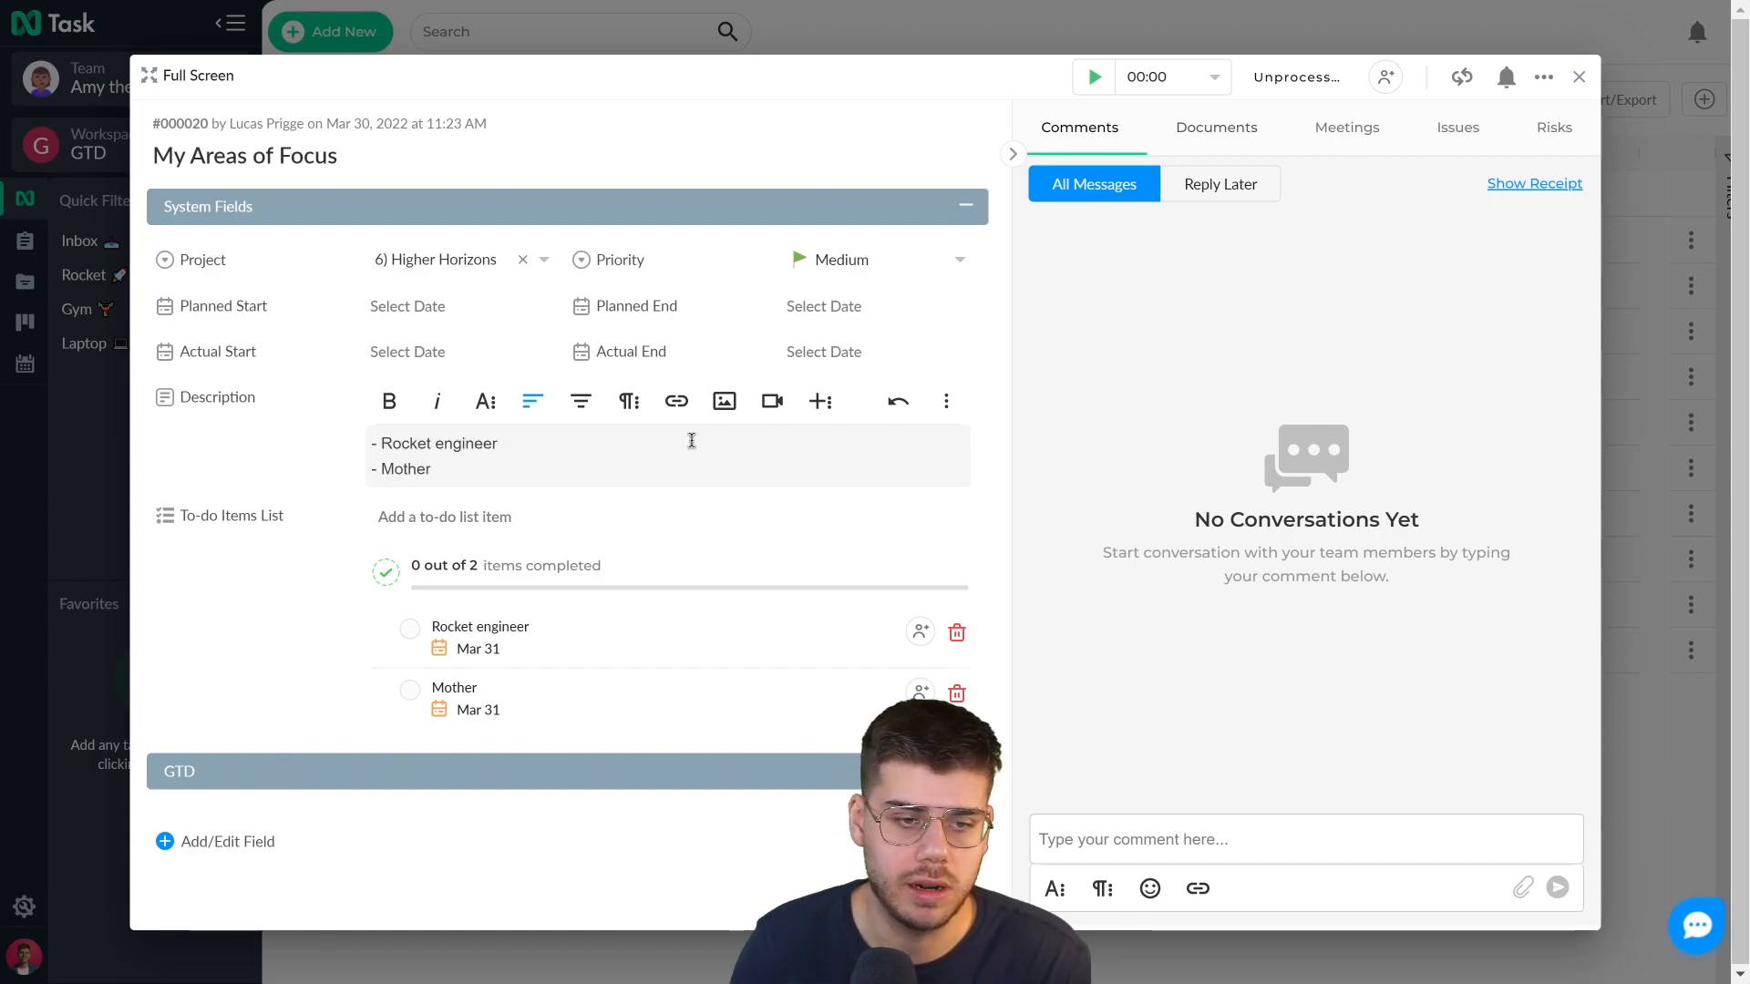
key("Return")
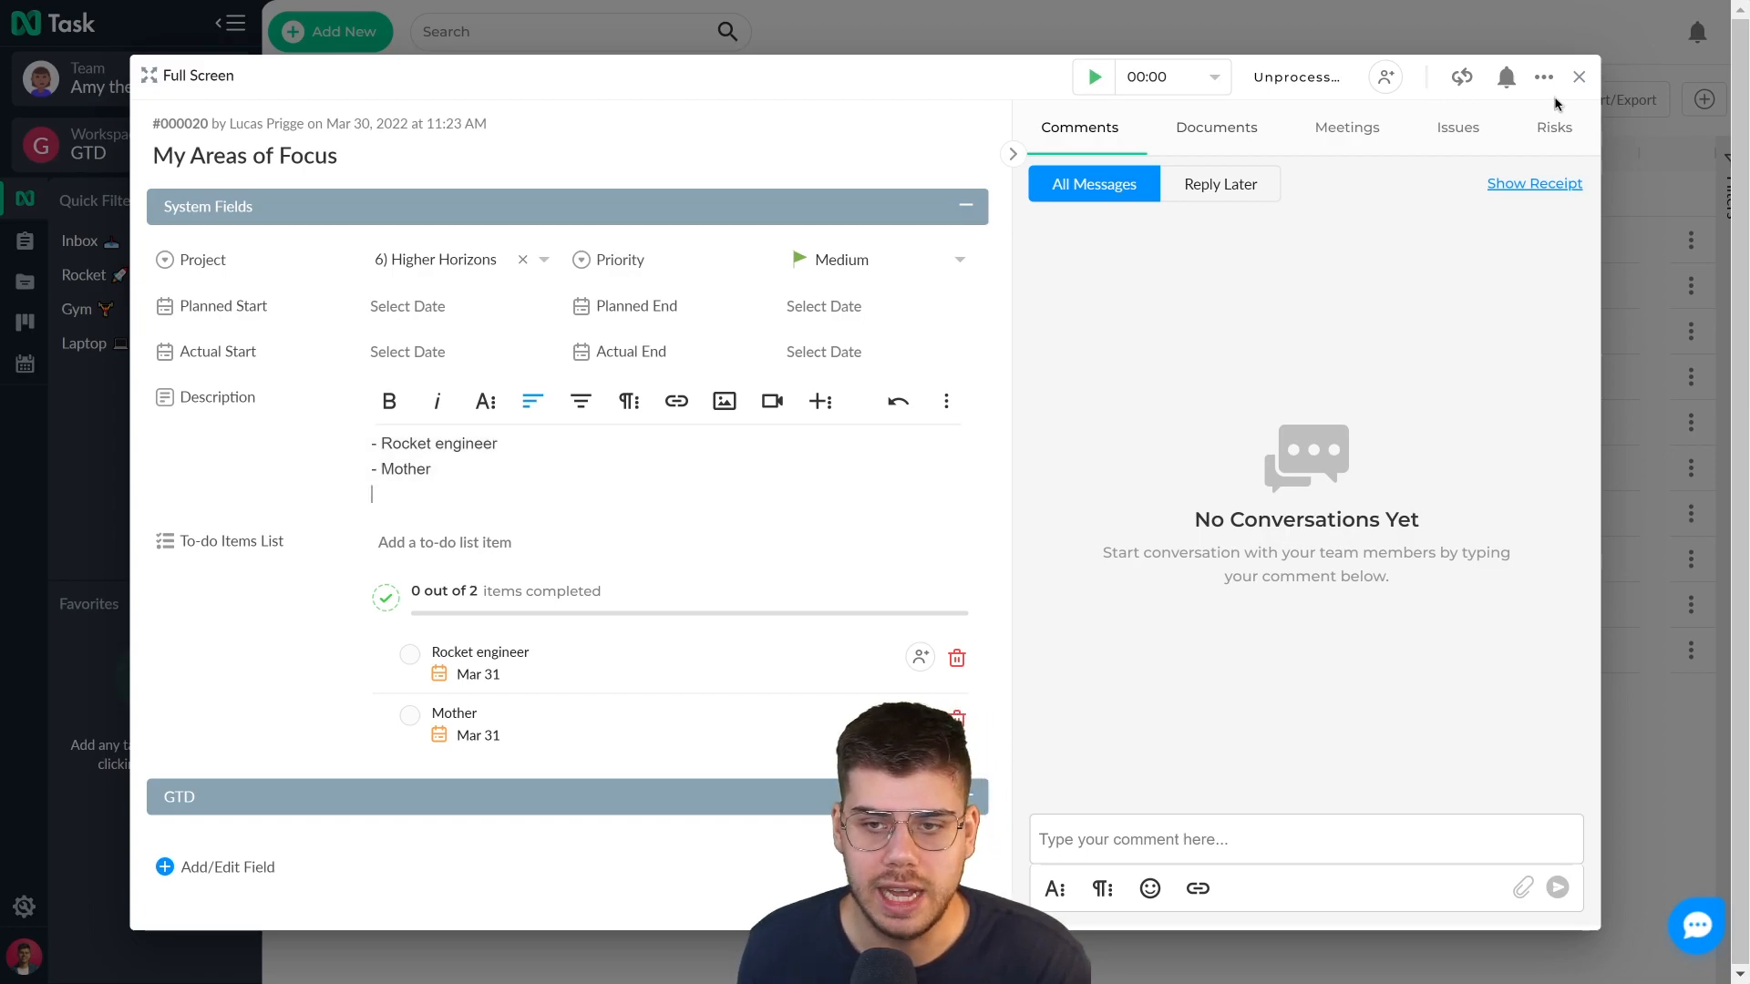
left_click(1579, 80)
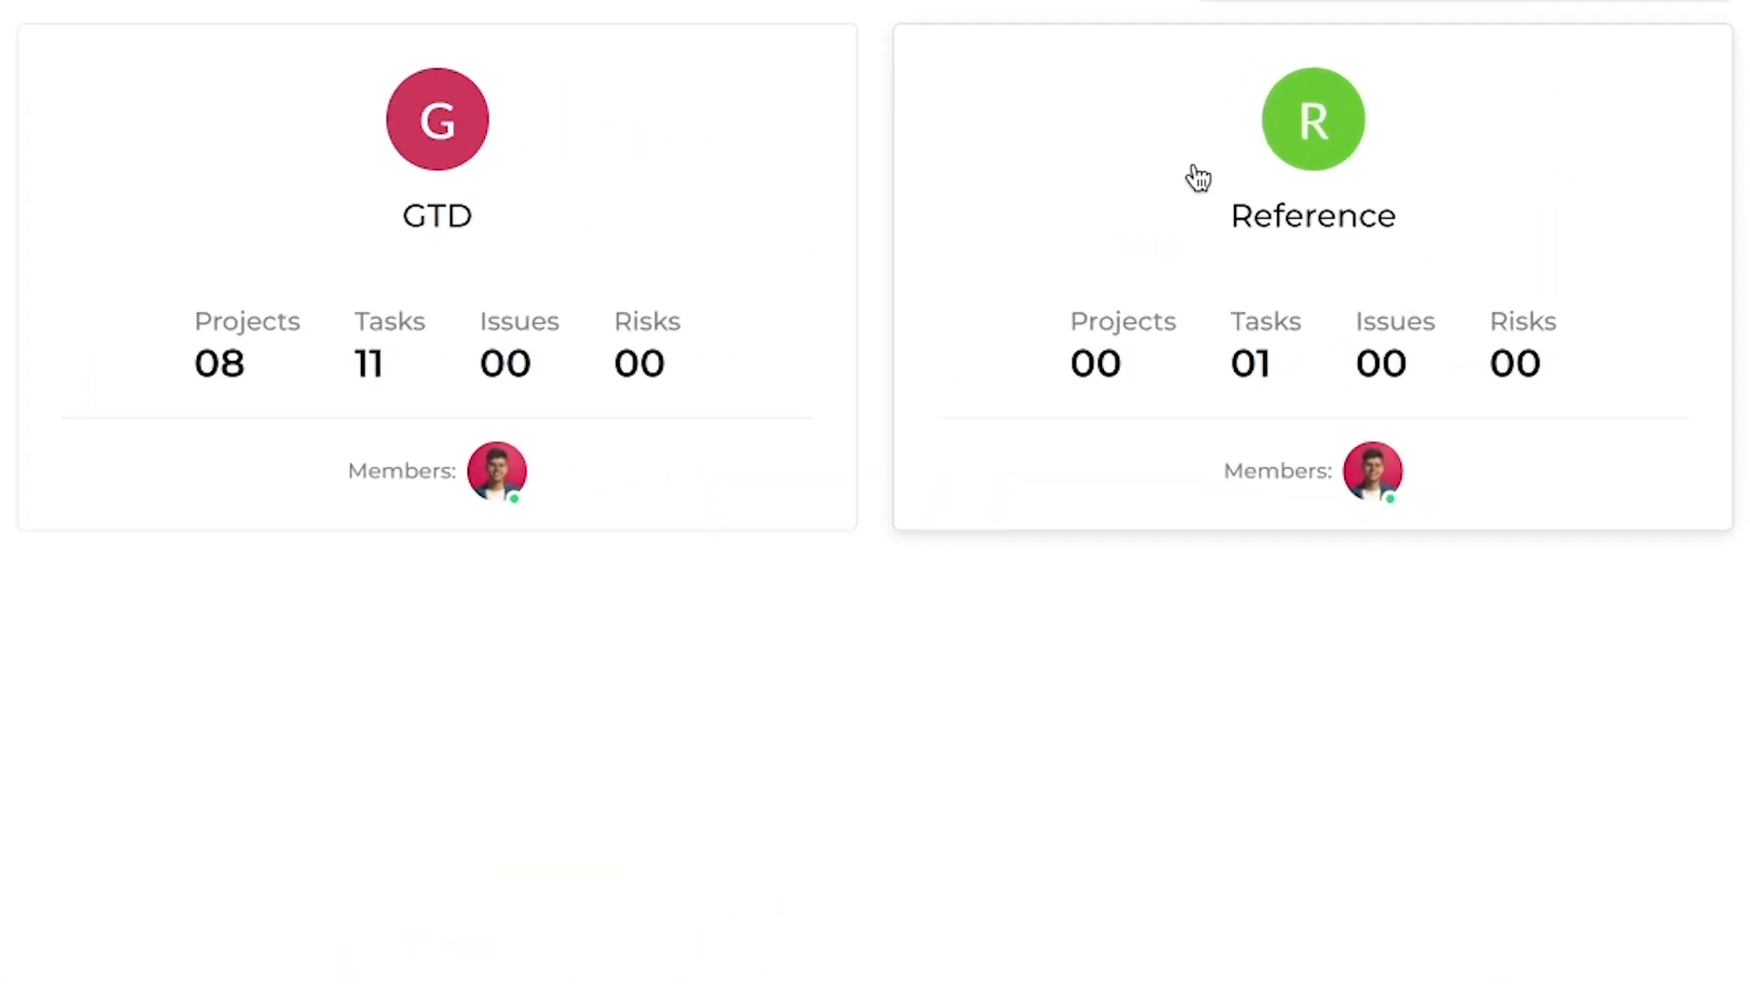
- Switch to the Reference workspace and show the Status column in its task list
left_click(1198, 178)
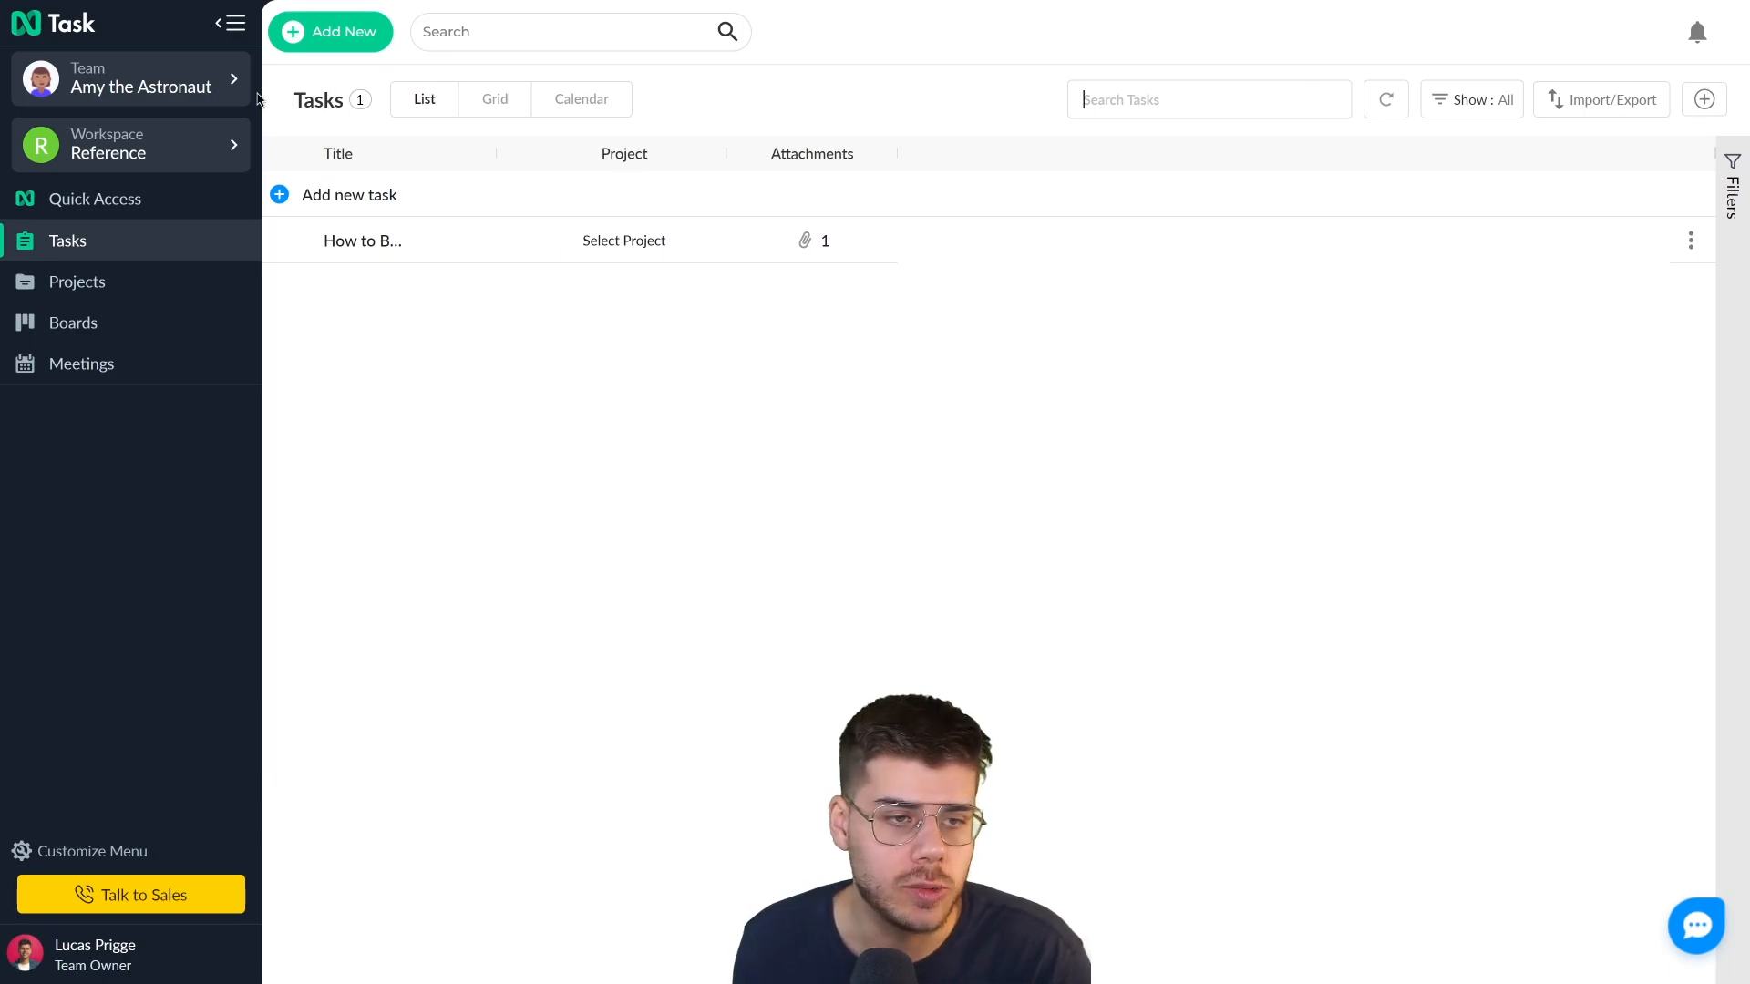
left_click(1705, 102)
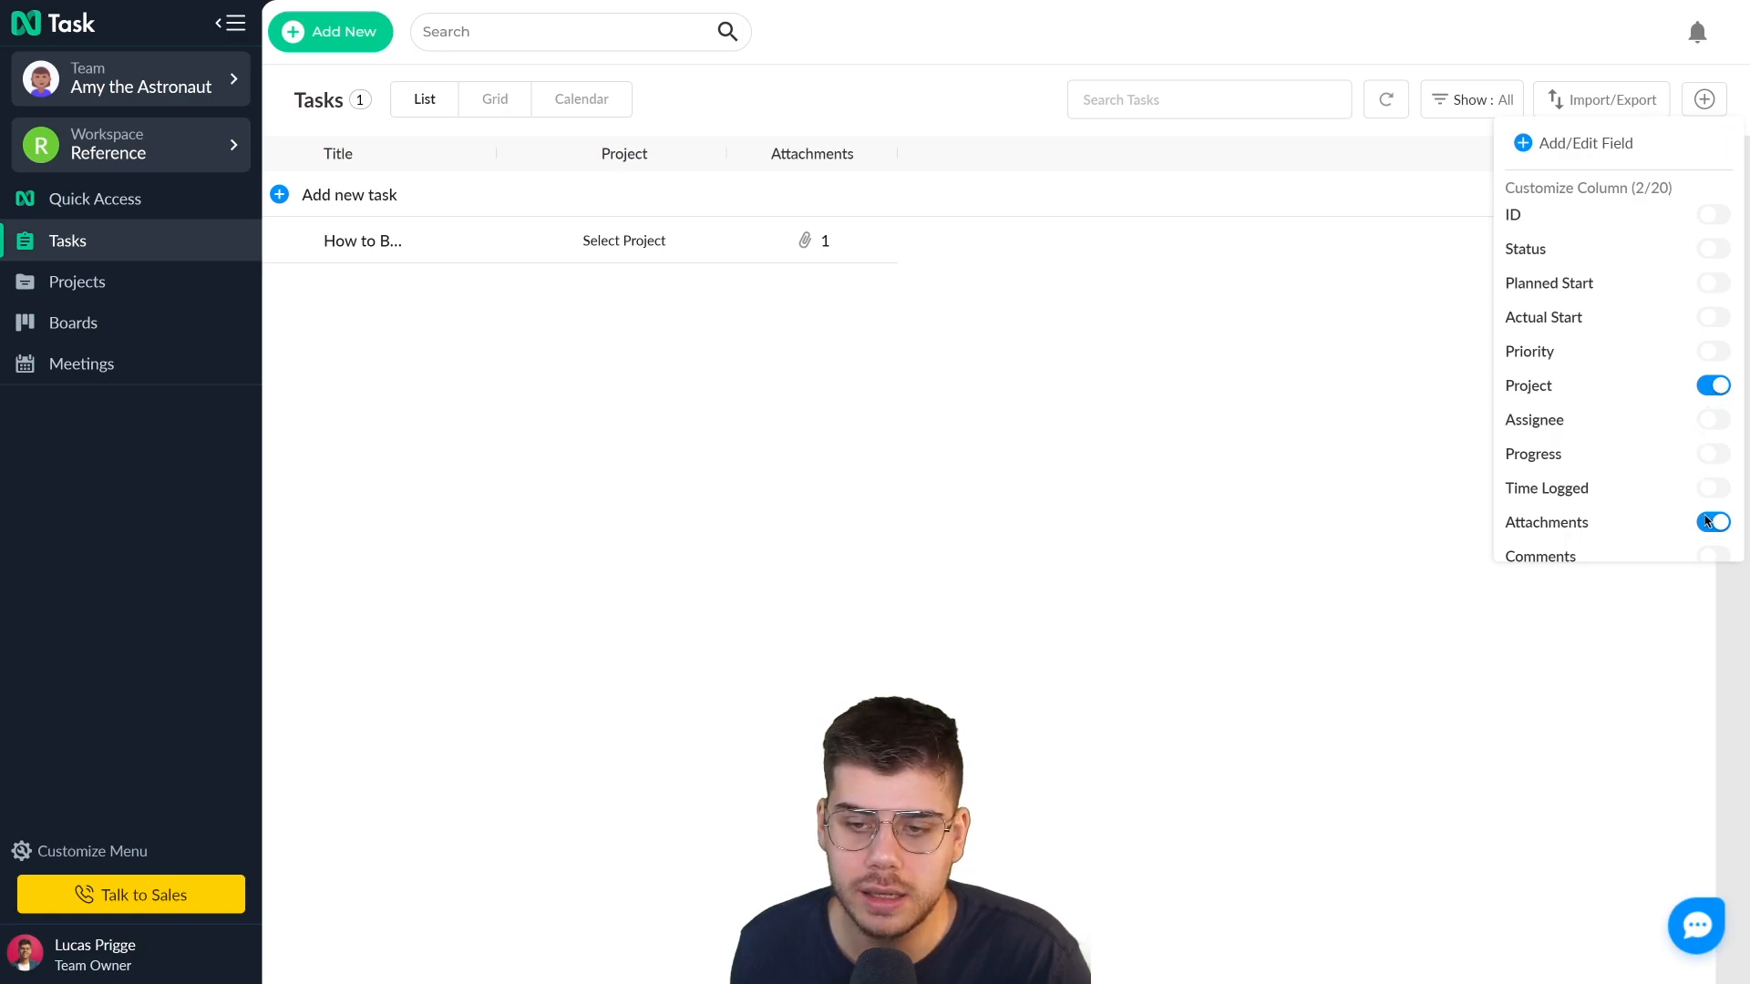
scroll(1710, 504, "down", 3)
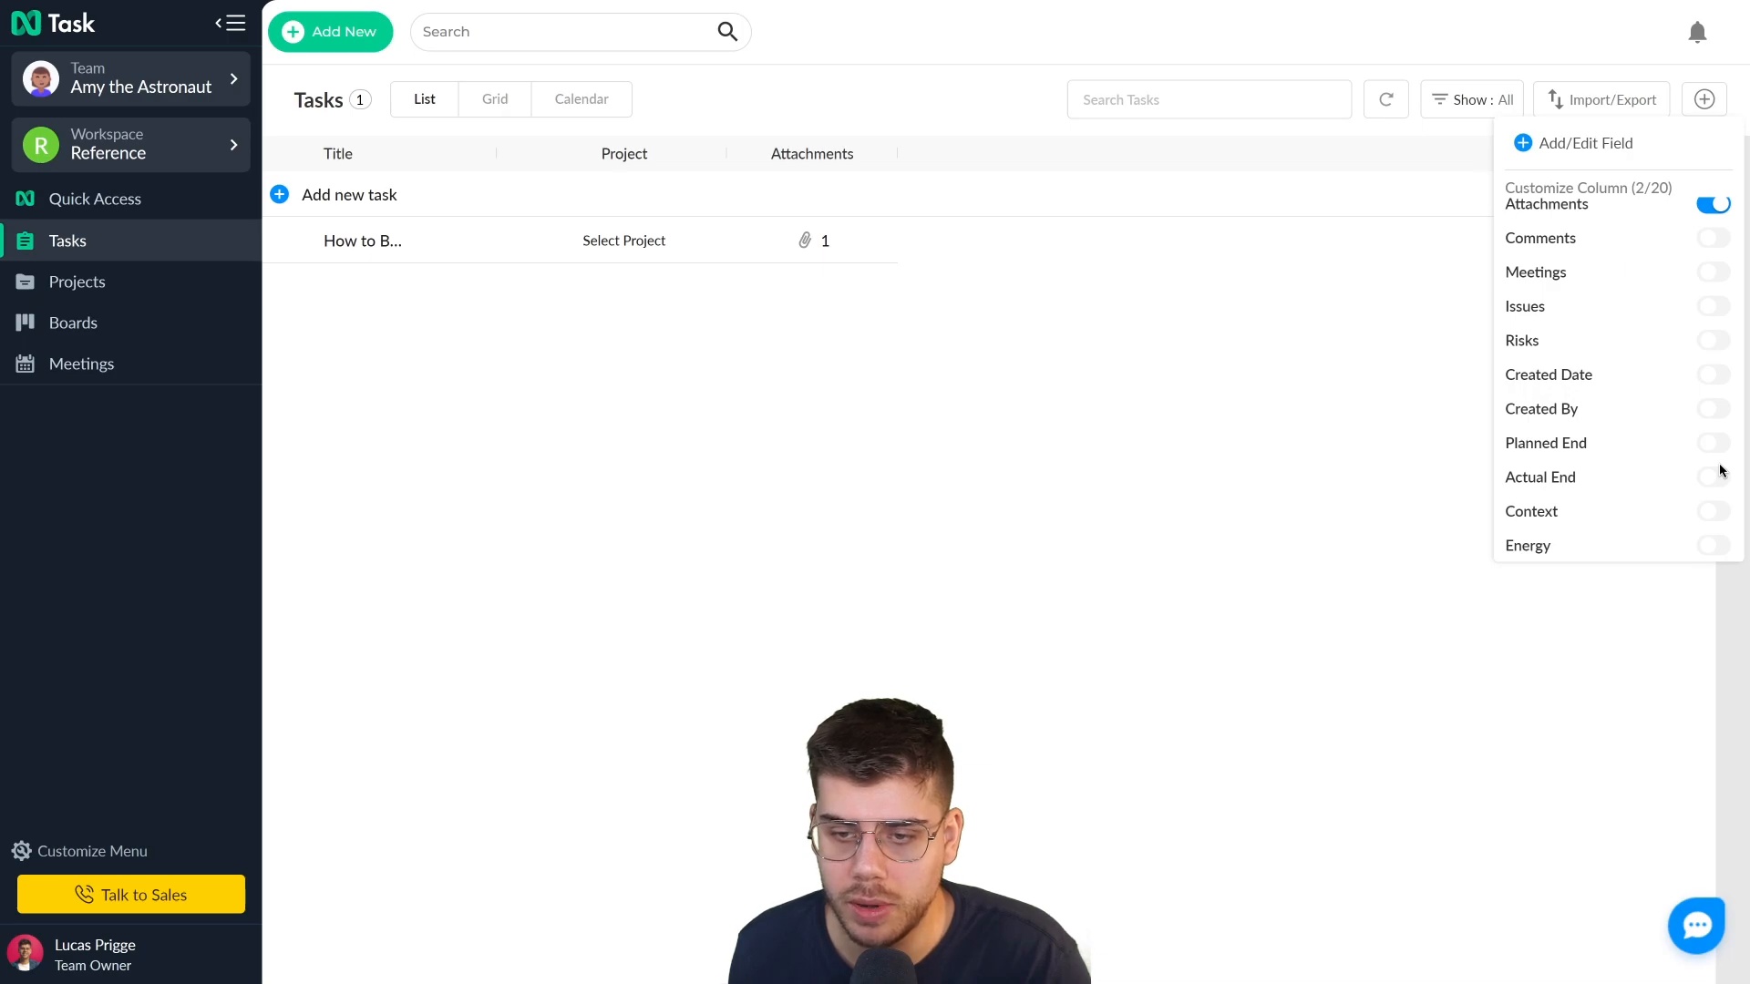
scroll(1707, 489, "up", 3)
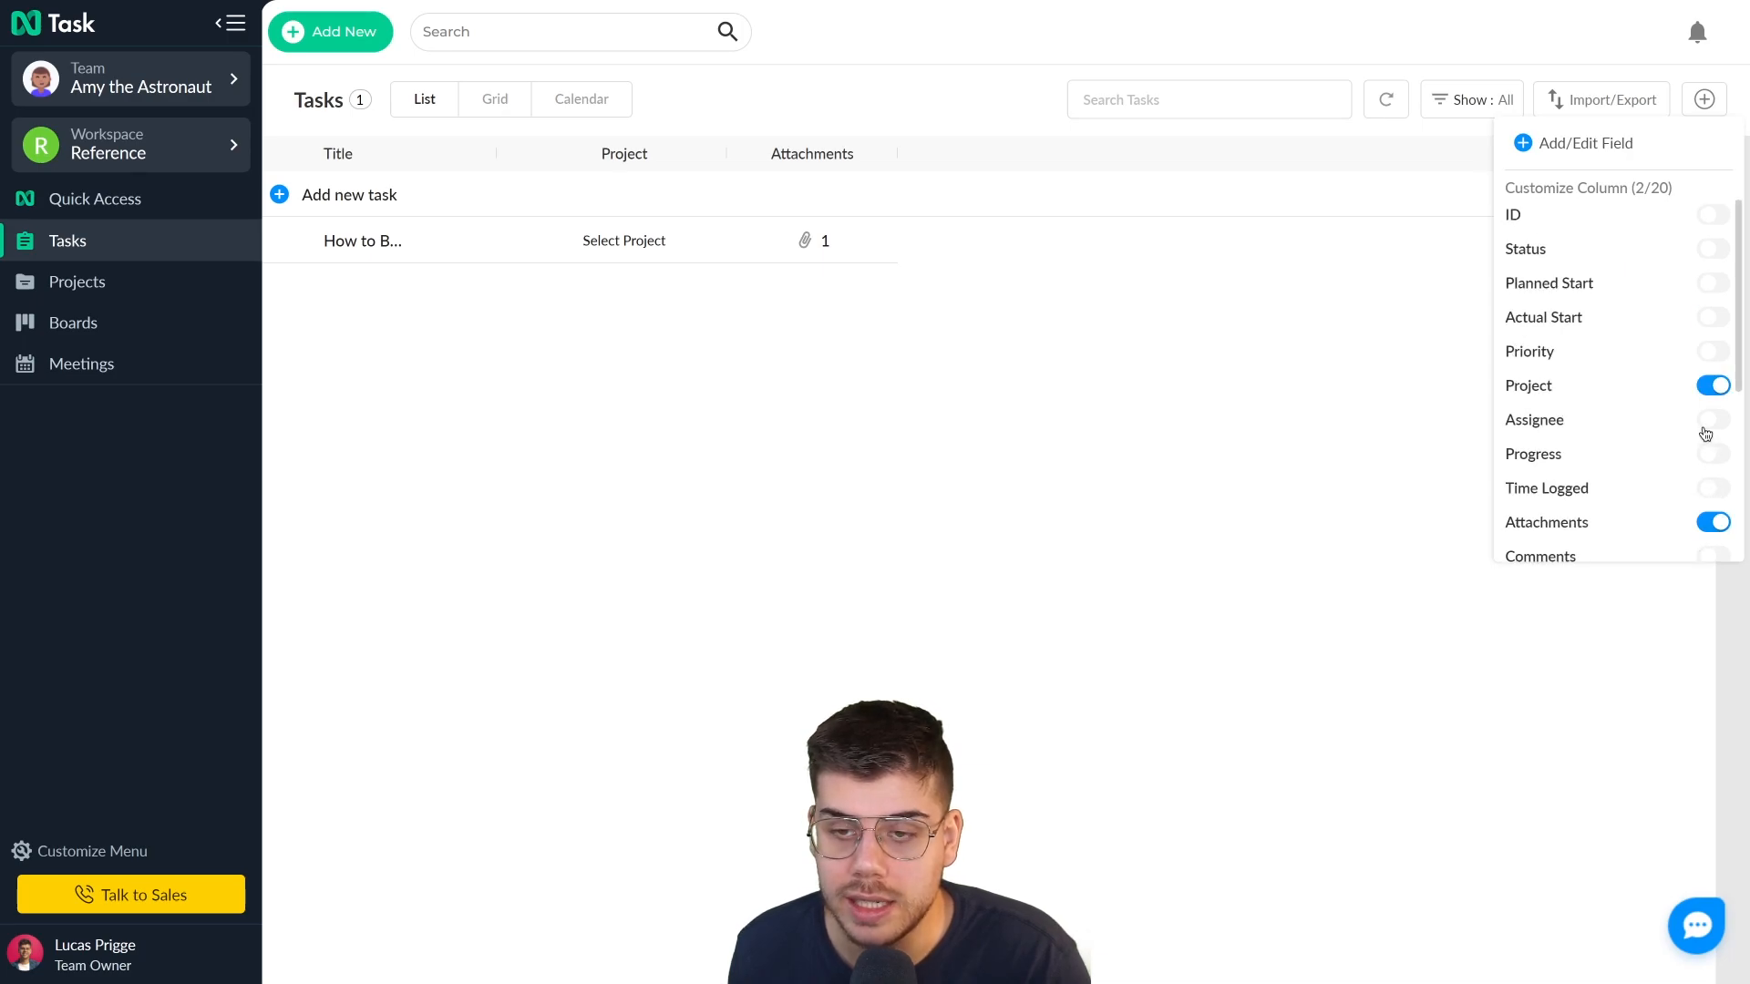
left_click(1713, 251)
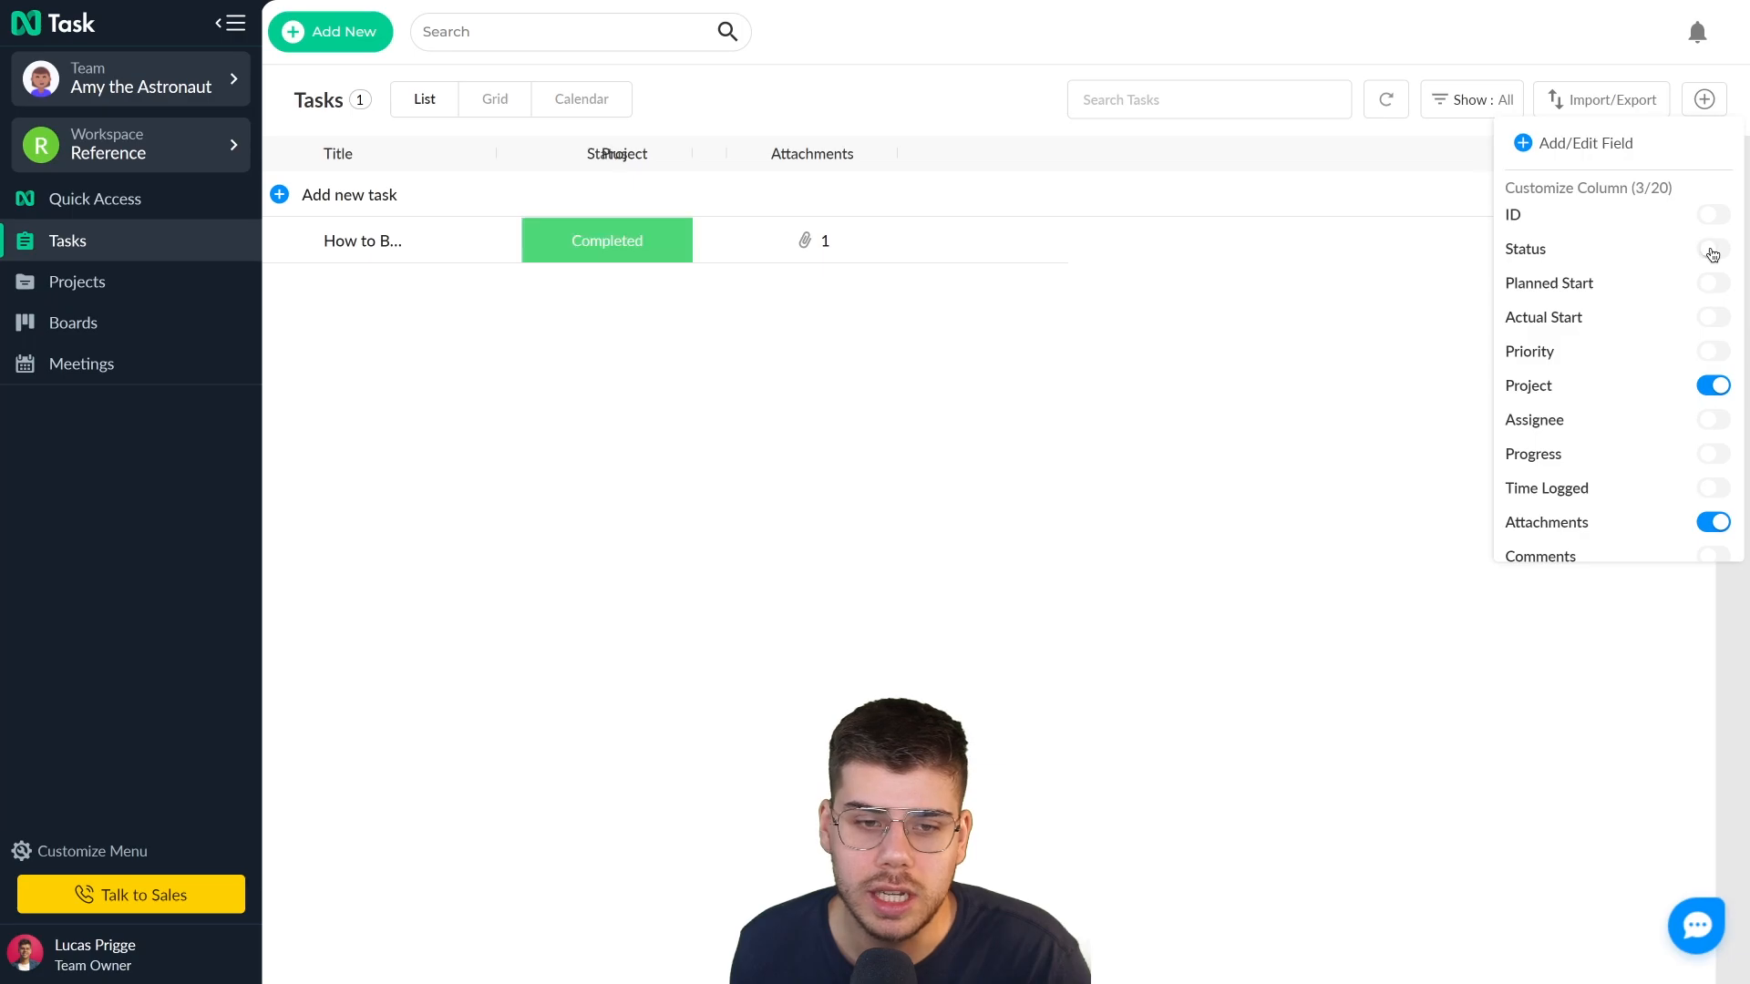
left_click(1149, 303)
- Review the task status settings of the Reference workspace
left_click(189, 146)
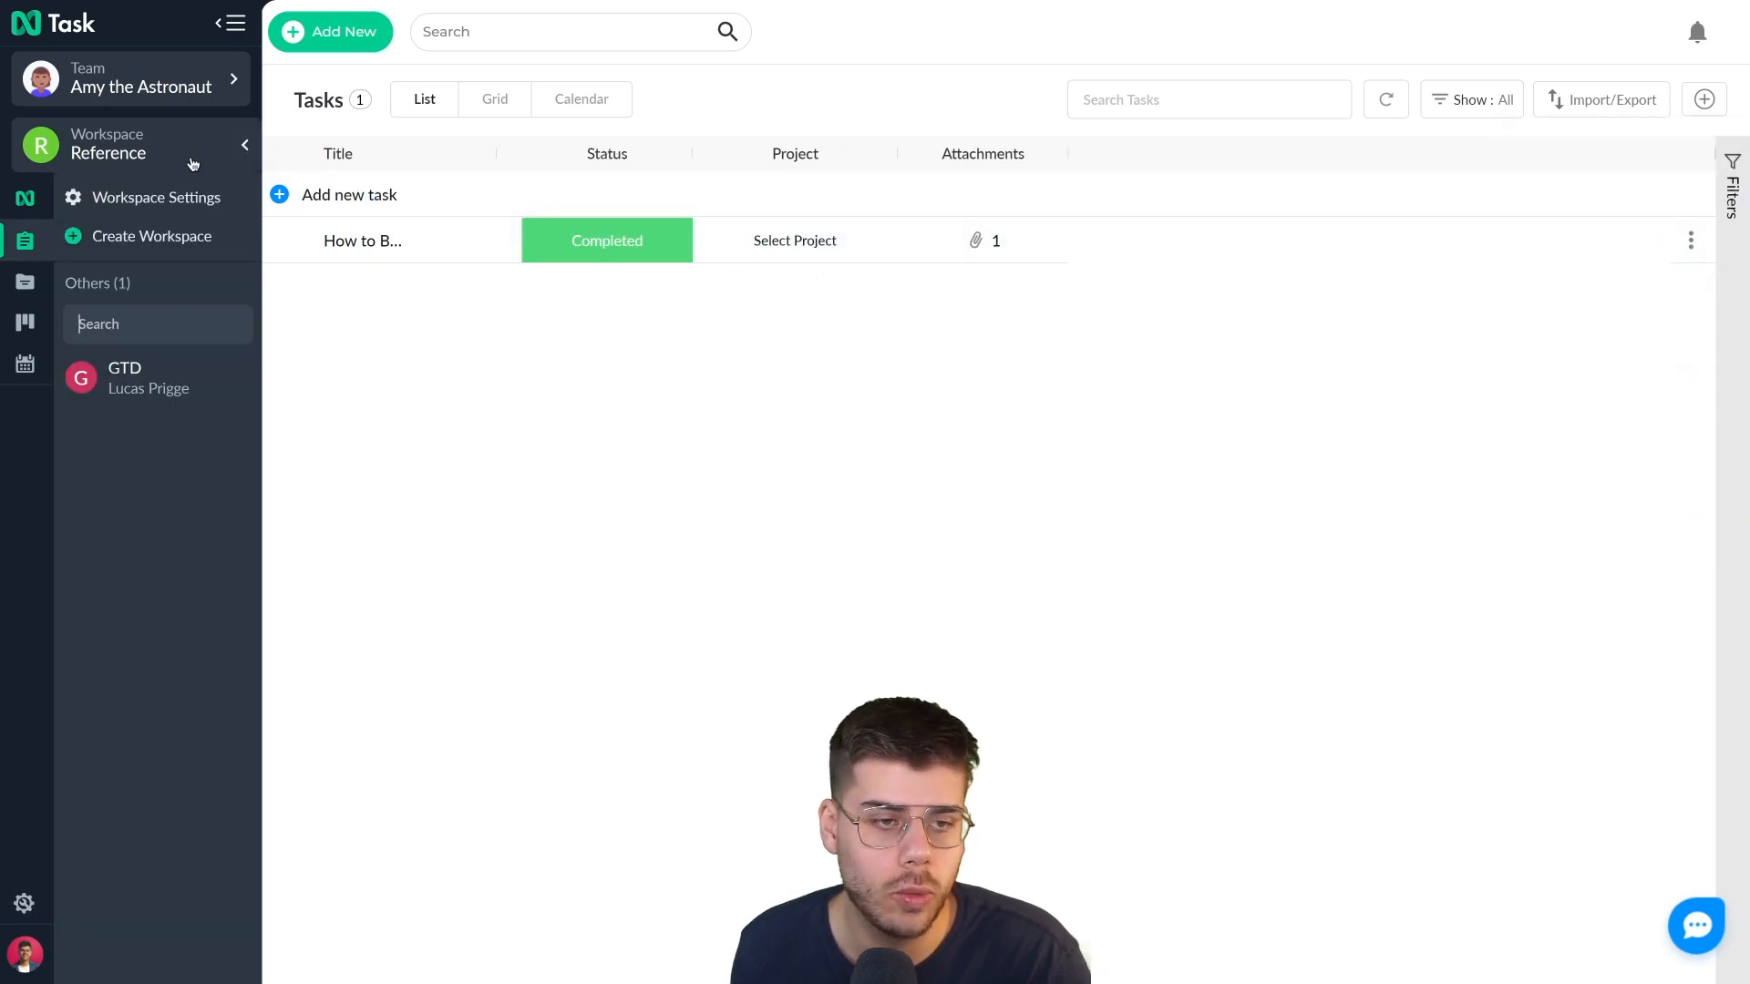
left_click(188, 195)
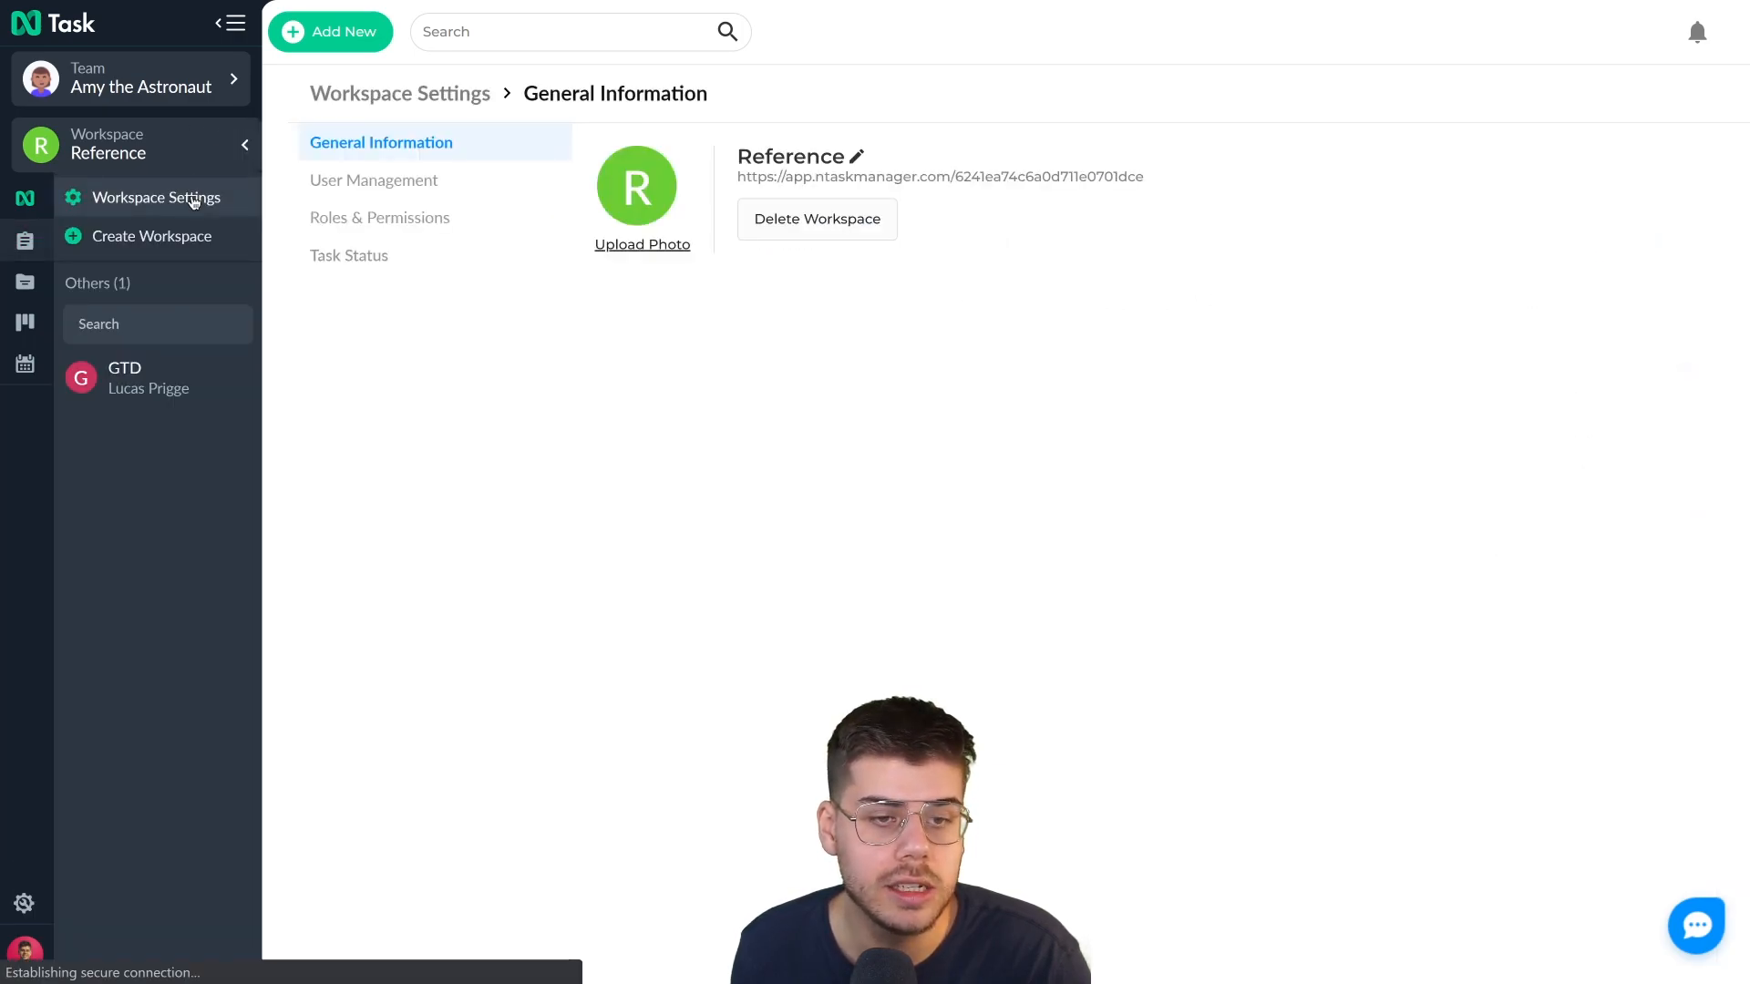
left_click(381, 253)
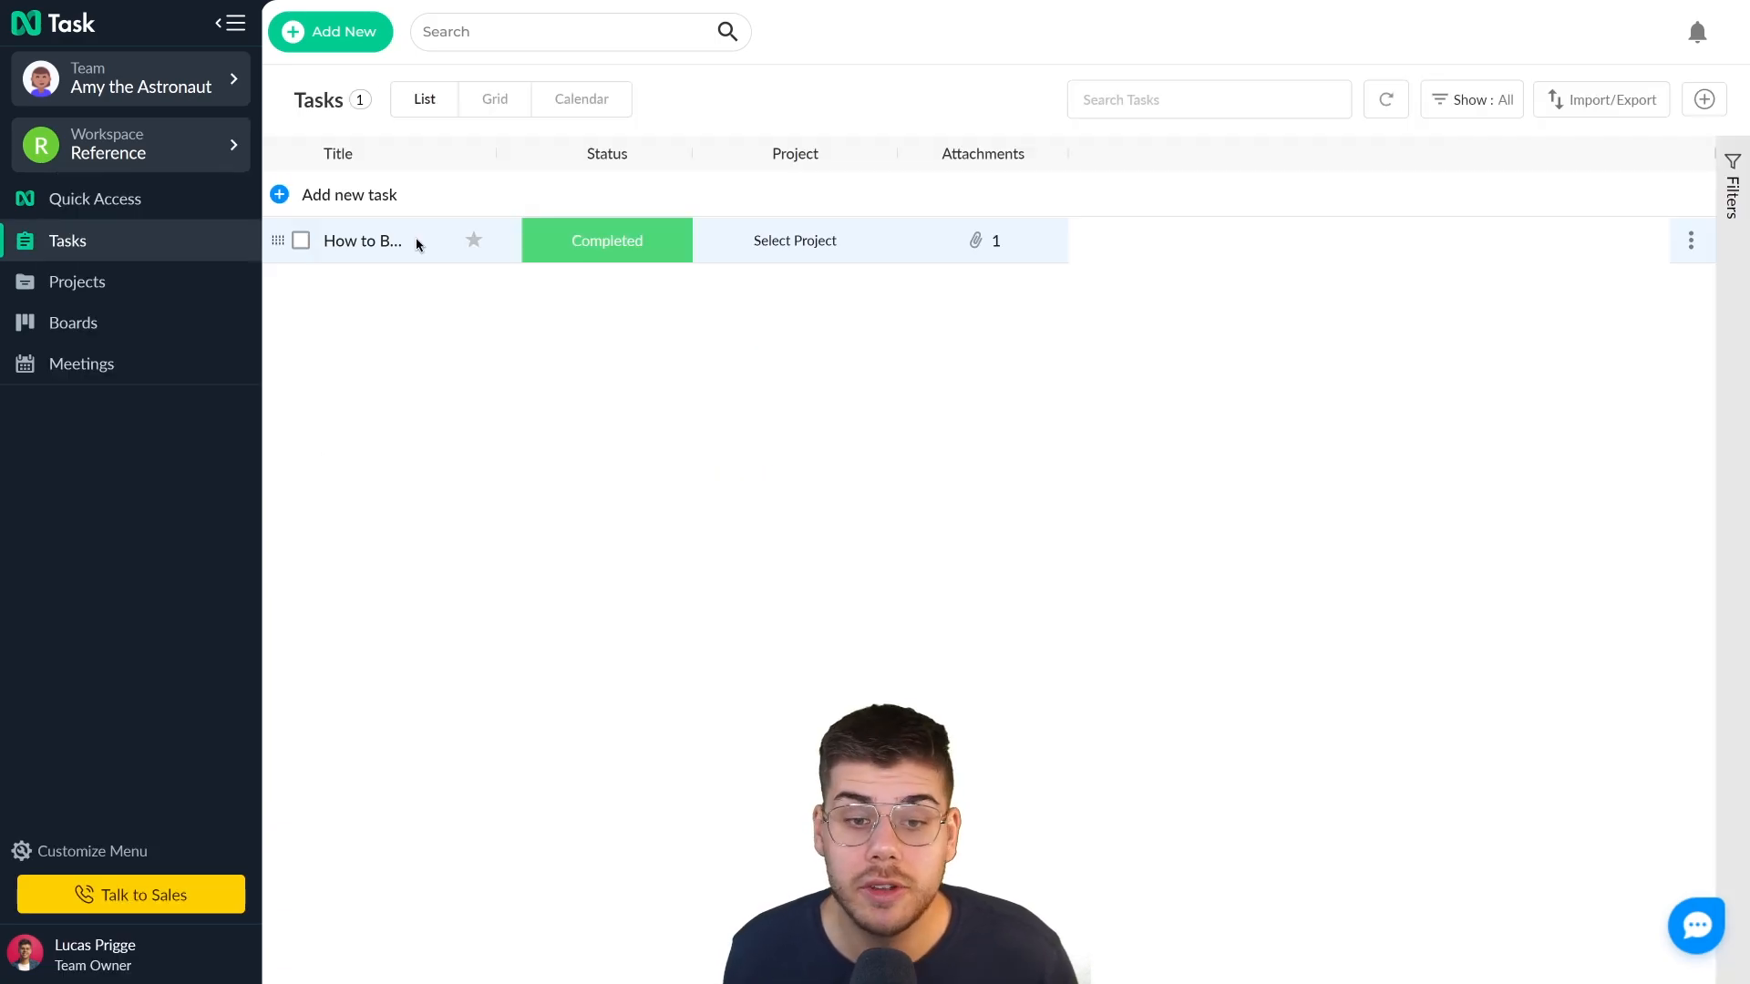
- Widen the Title column of the task list, and browse the custom field types available for the How to Build a Rocket task
left_click_drag(497, 157, 664, 153)
left_click(398, 242)
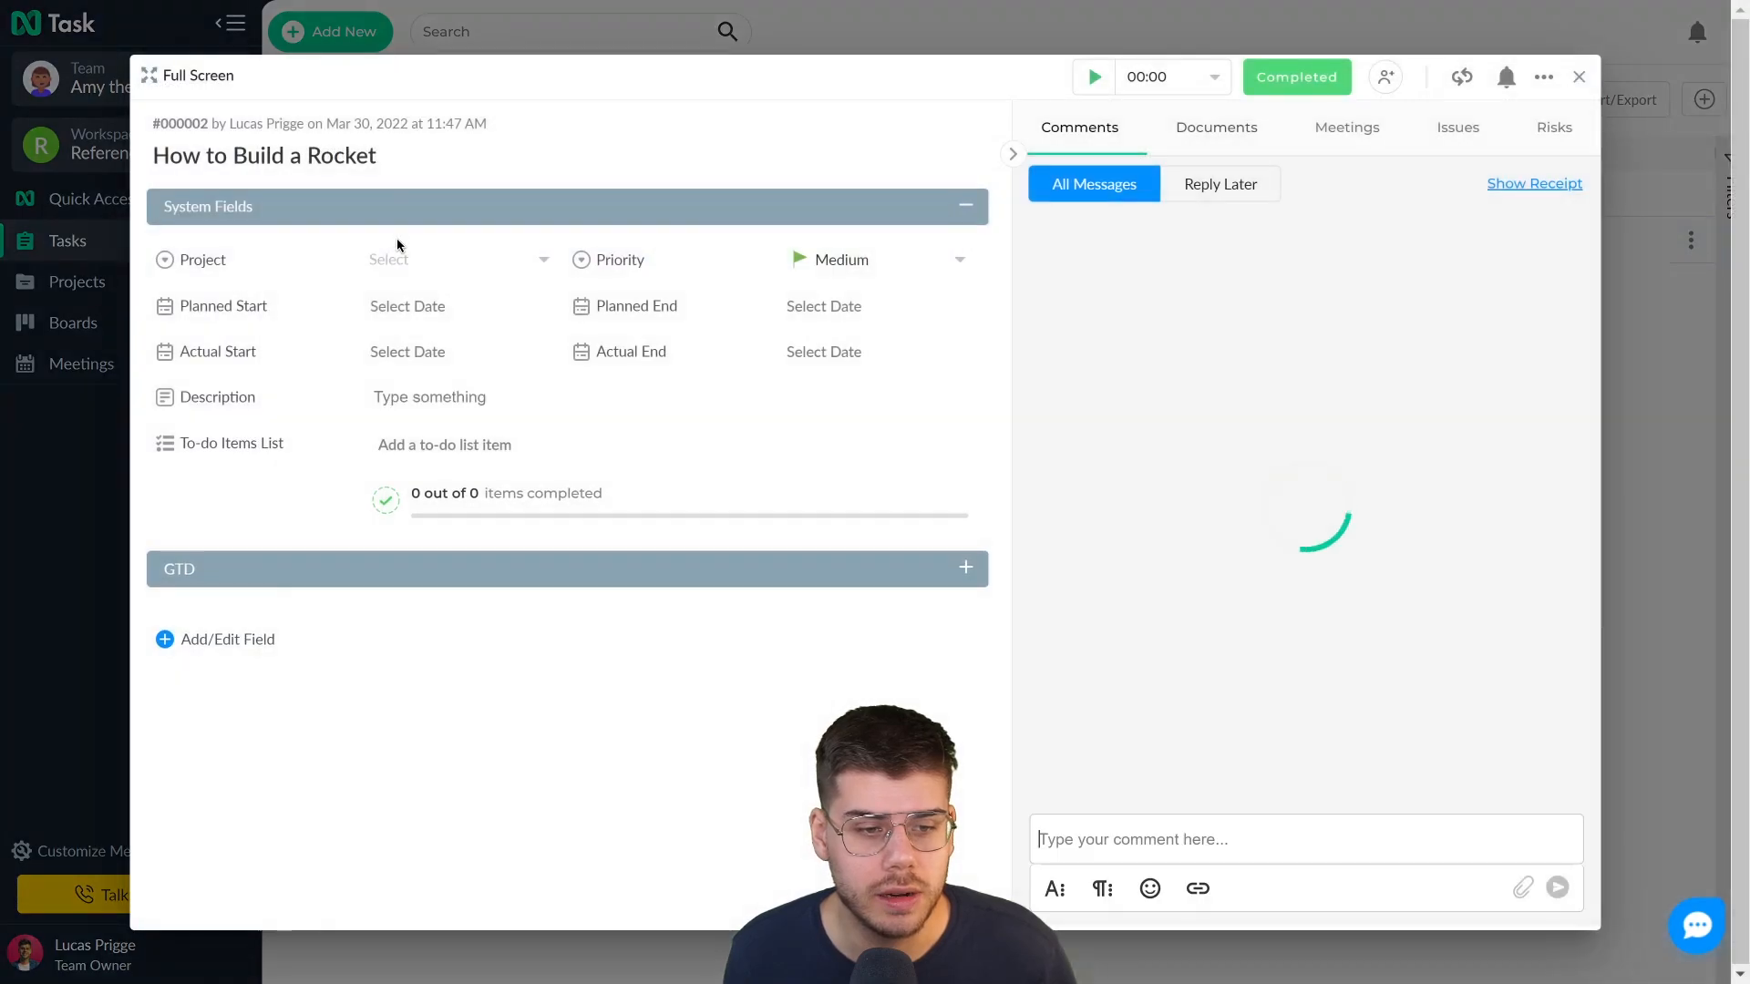
left_click(240, 649)
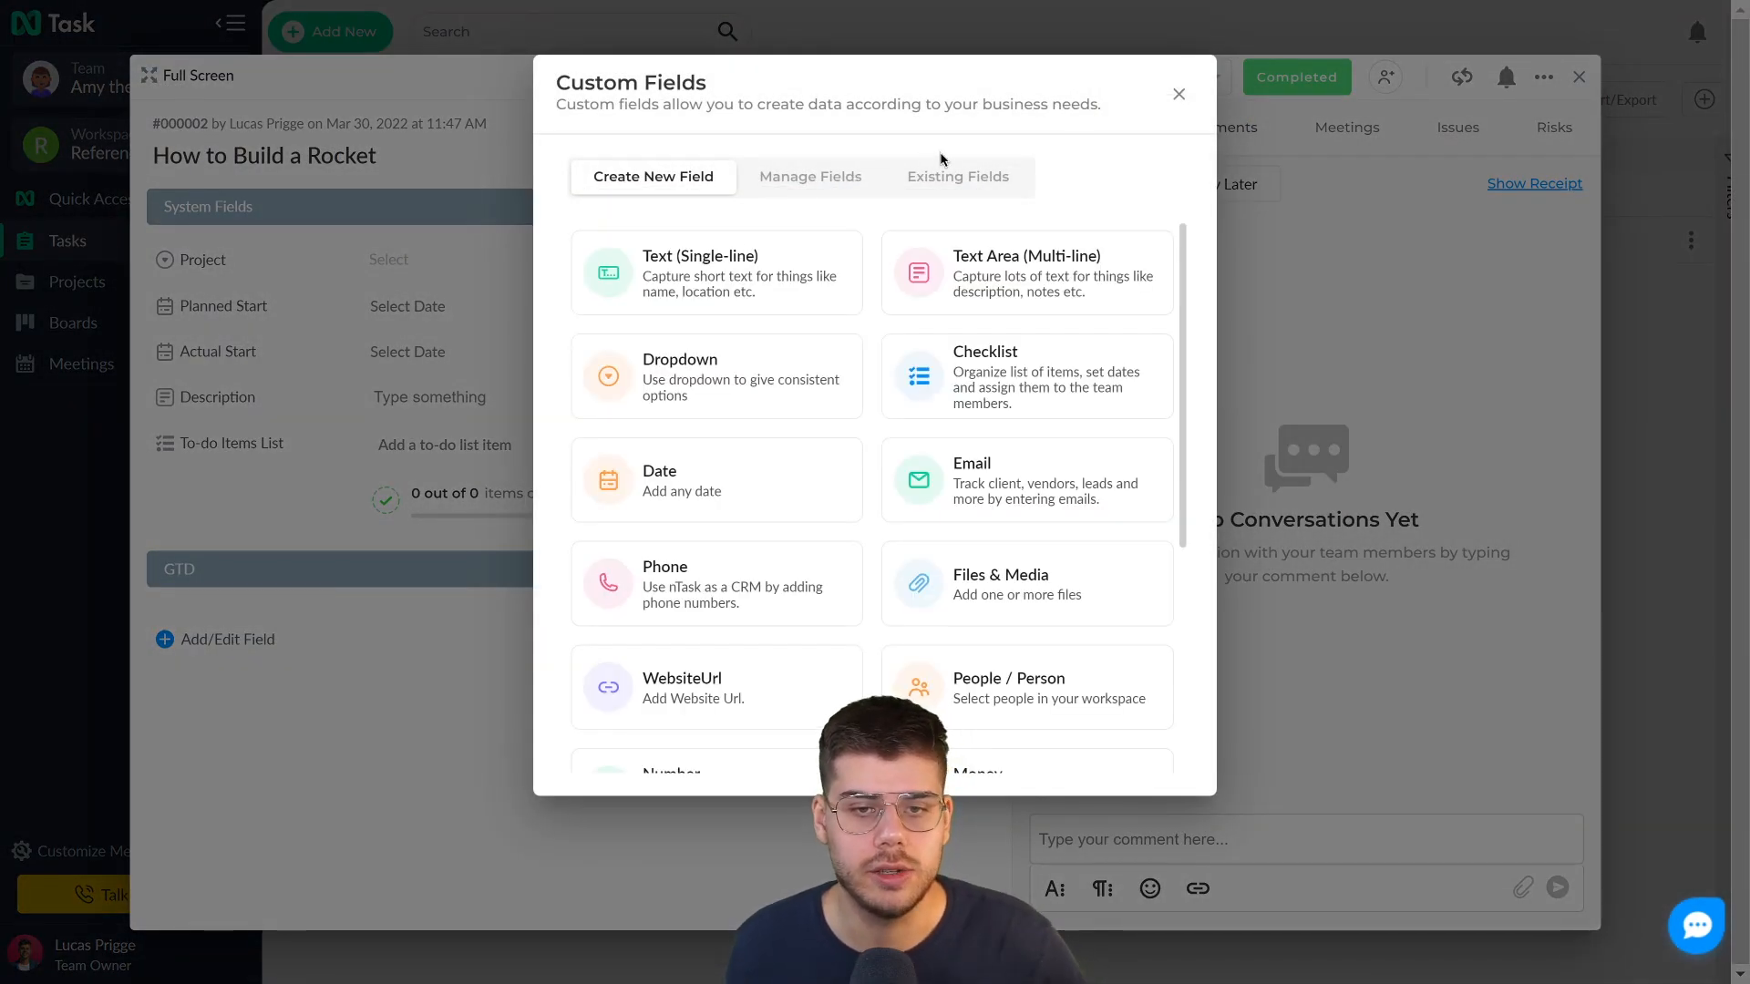
scroll(837, 325, "down", 3)
scroll(836, 325, "down", 2)
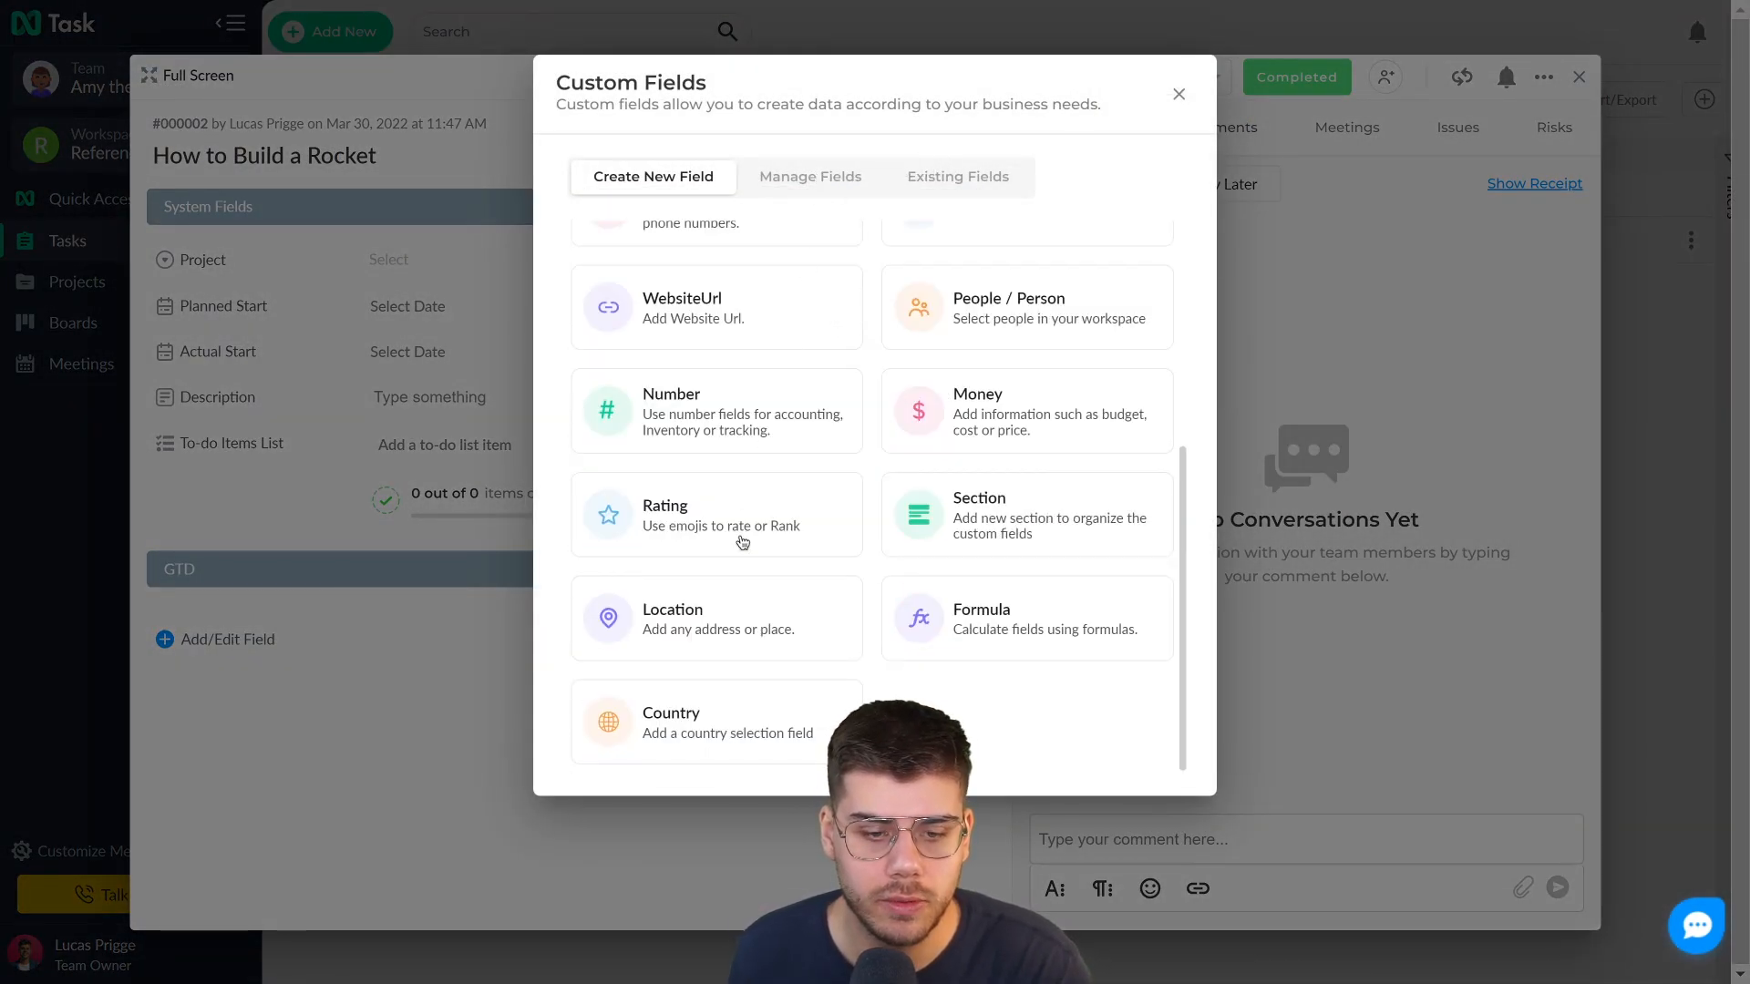
scroll(742, 535, "up", 5)
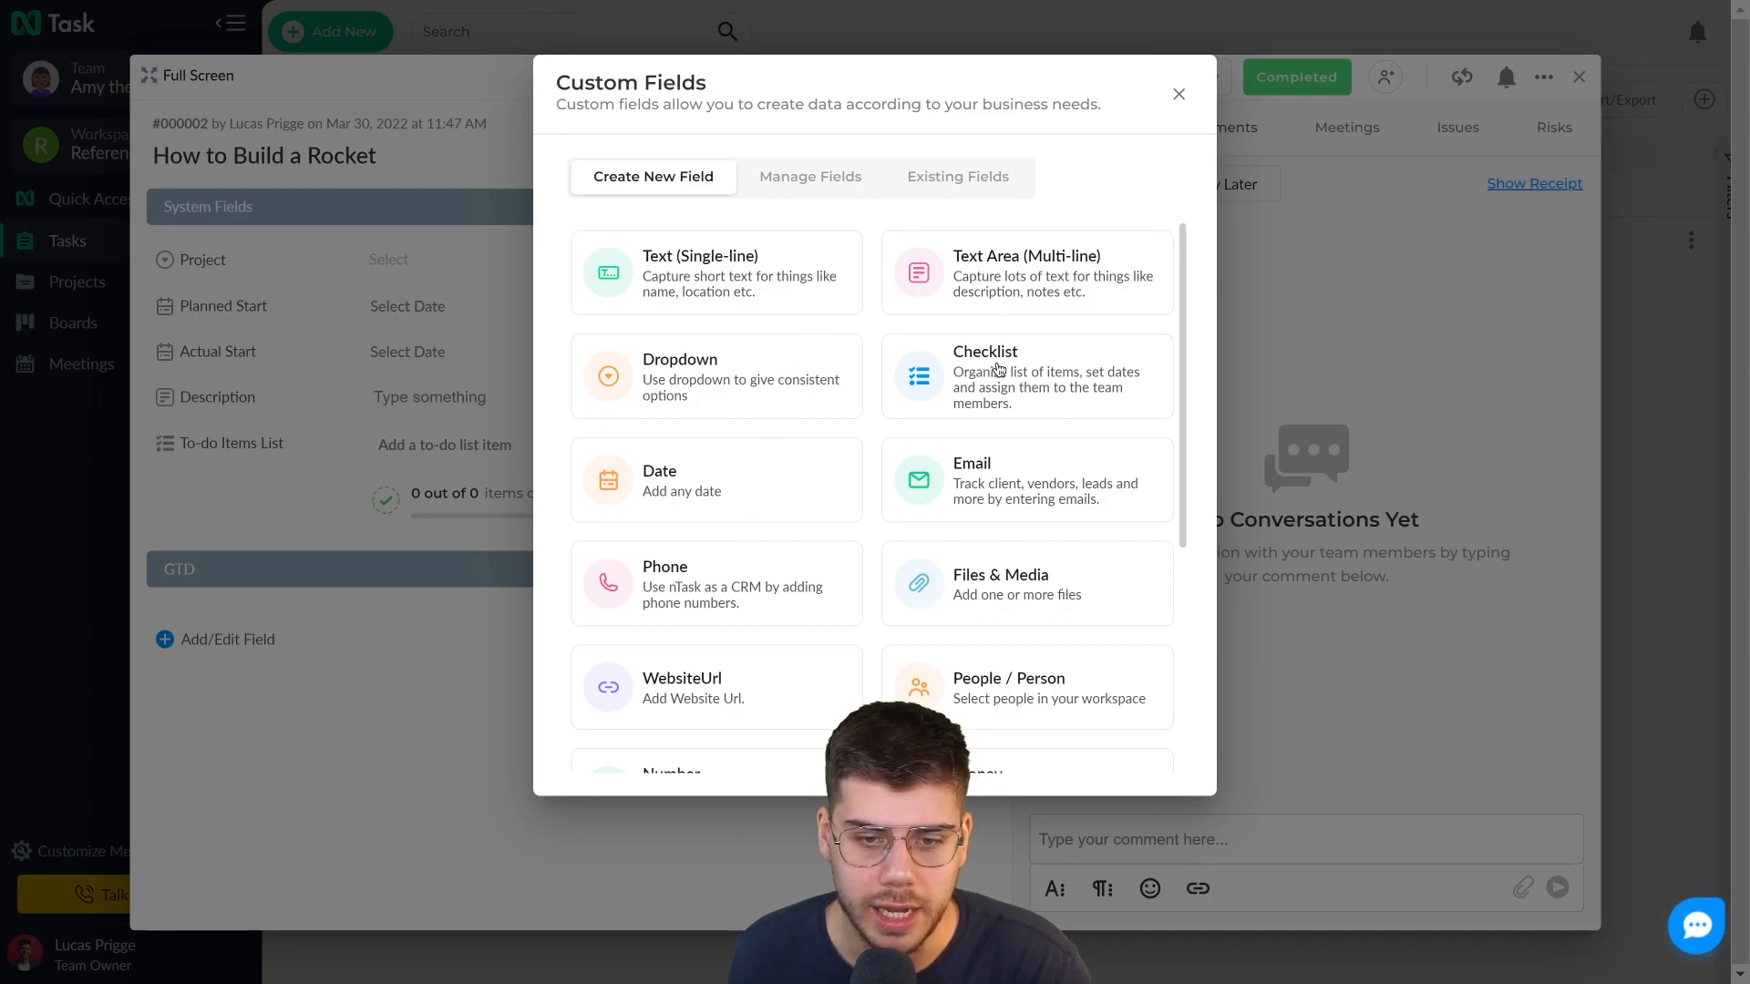
scroll(999, 372, "down", 4)
scroll(999, 371, "up", 1)
scroll(999, 372, "up", 3)
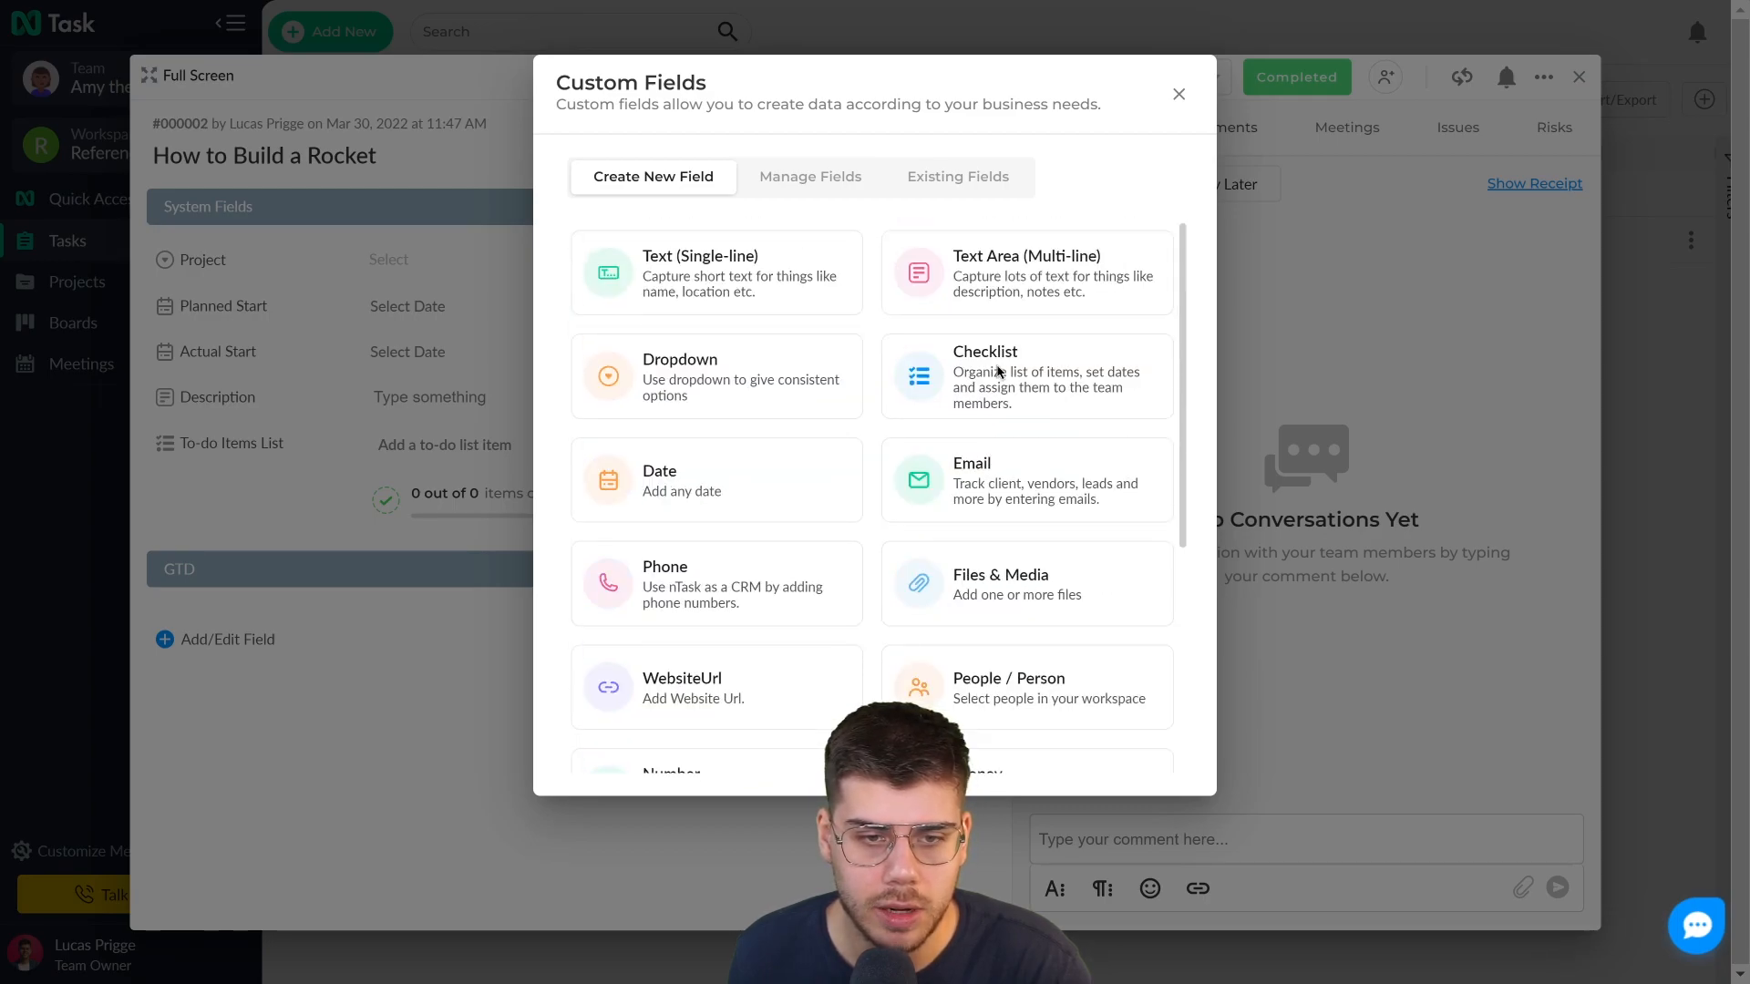
- Create a dropdown custom field named "Reference type" with the options PDF and Image
left_click(805, 384)
left_click(744, 194)
type("Reference type")
key("Tab")
type("PDF")
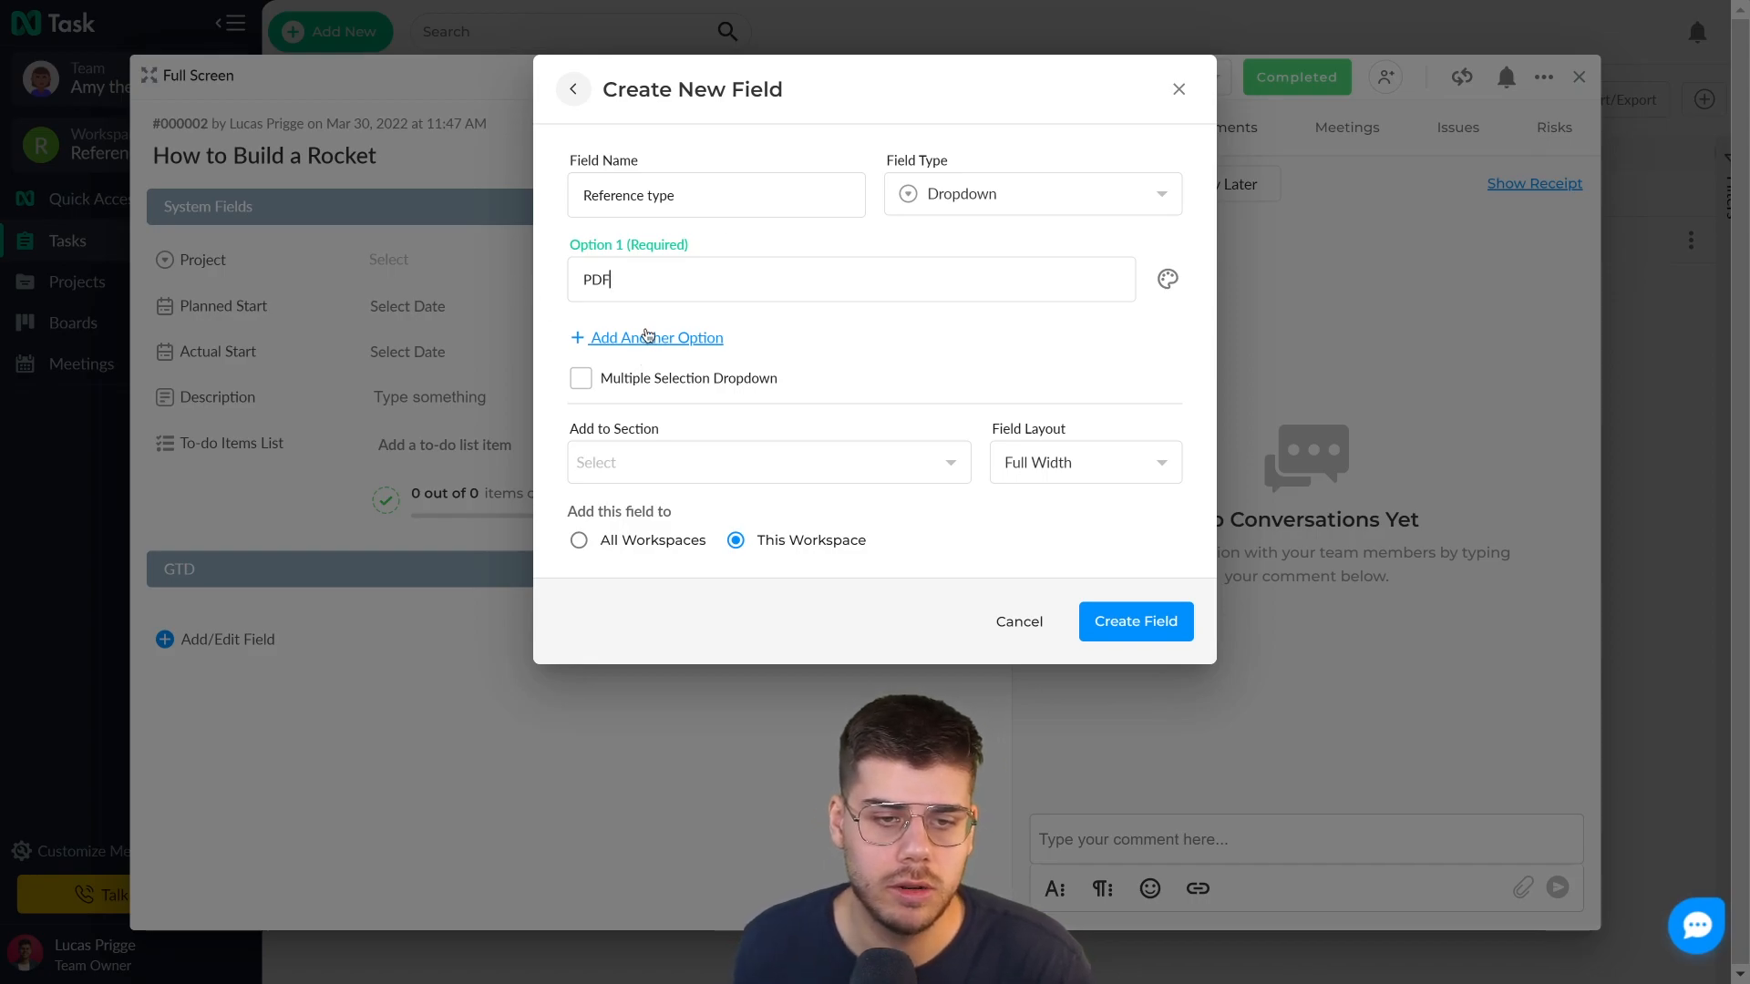
left_click(645, 339)
type("Image")
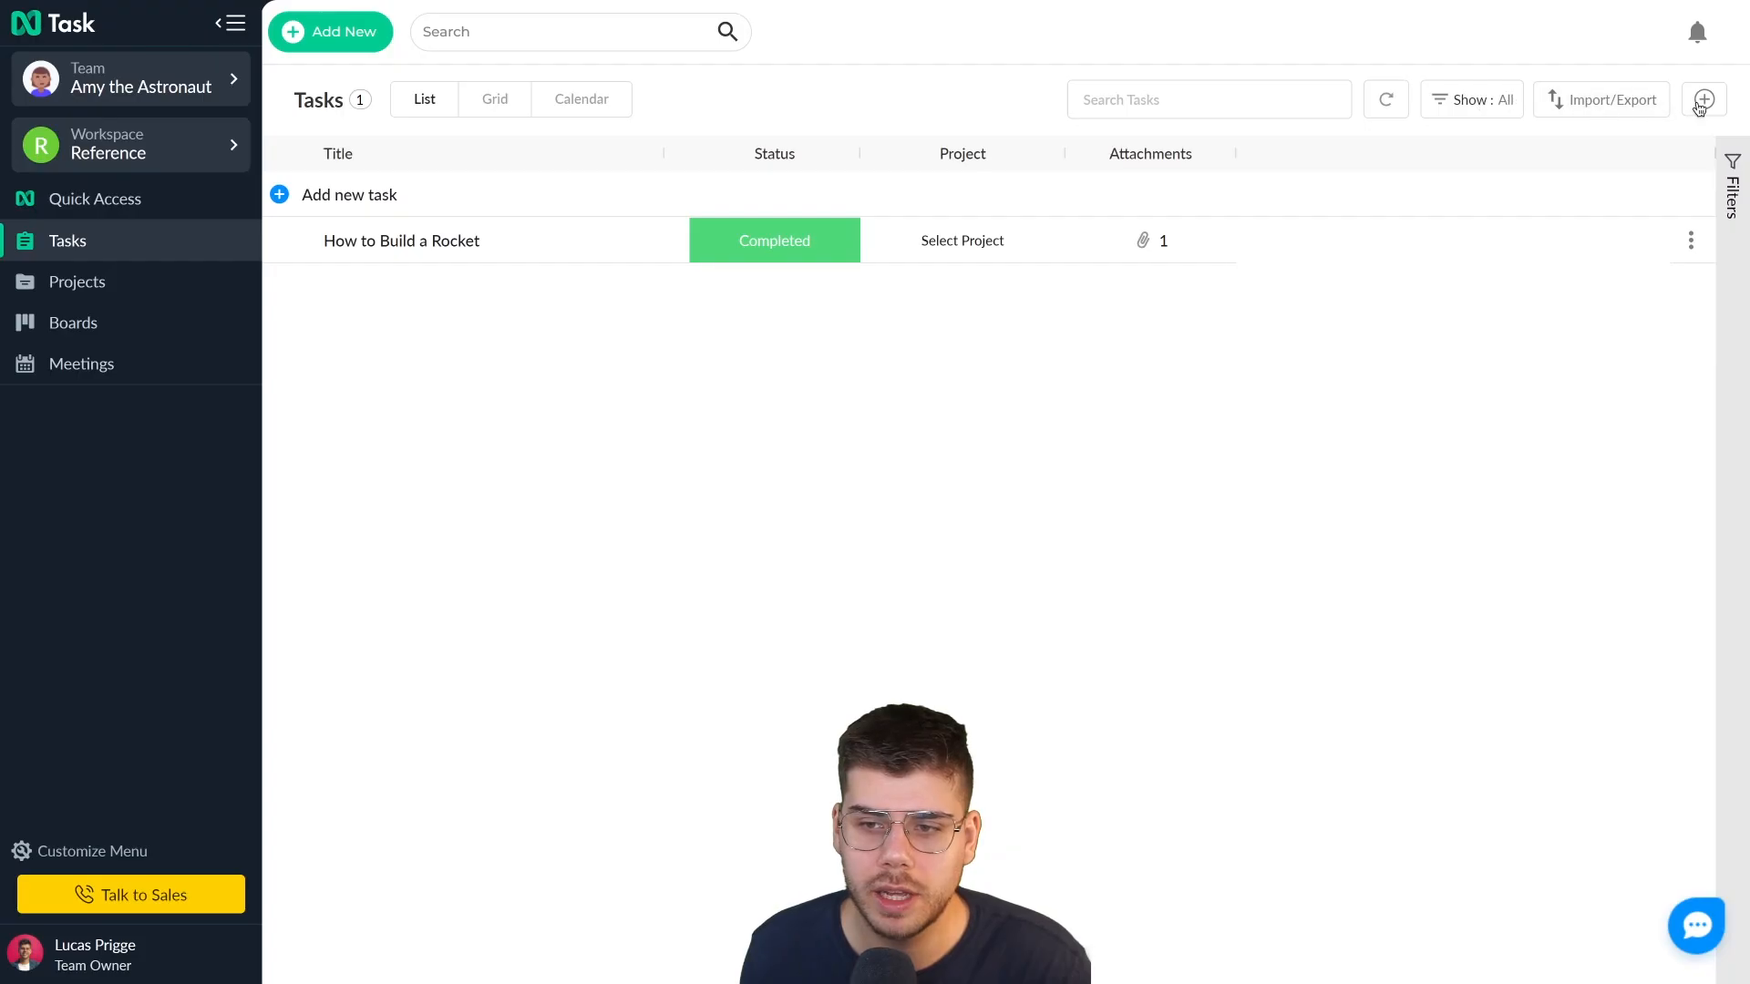
- Show the Reference type column in the Reference workspace's task list
left_click(1699, 104)
scroll(1673, 321, "down", 5)
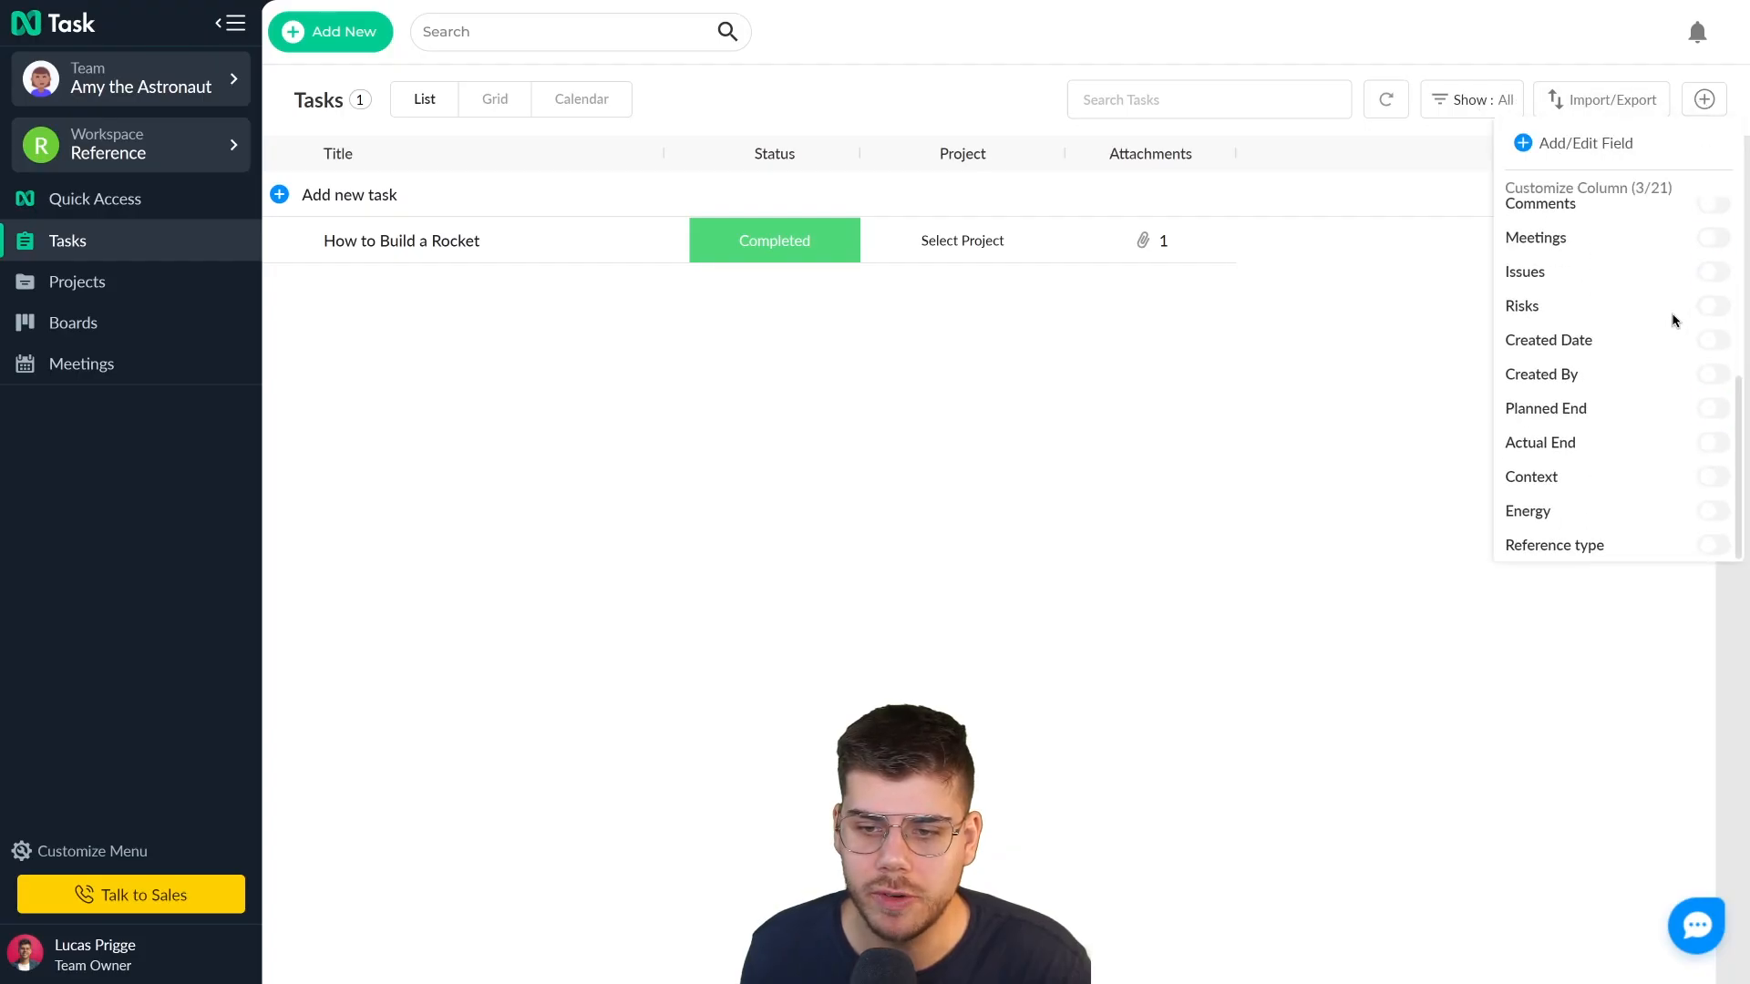
left_click(1720, 552)
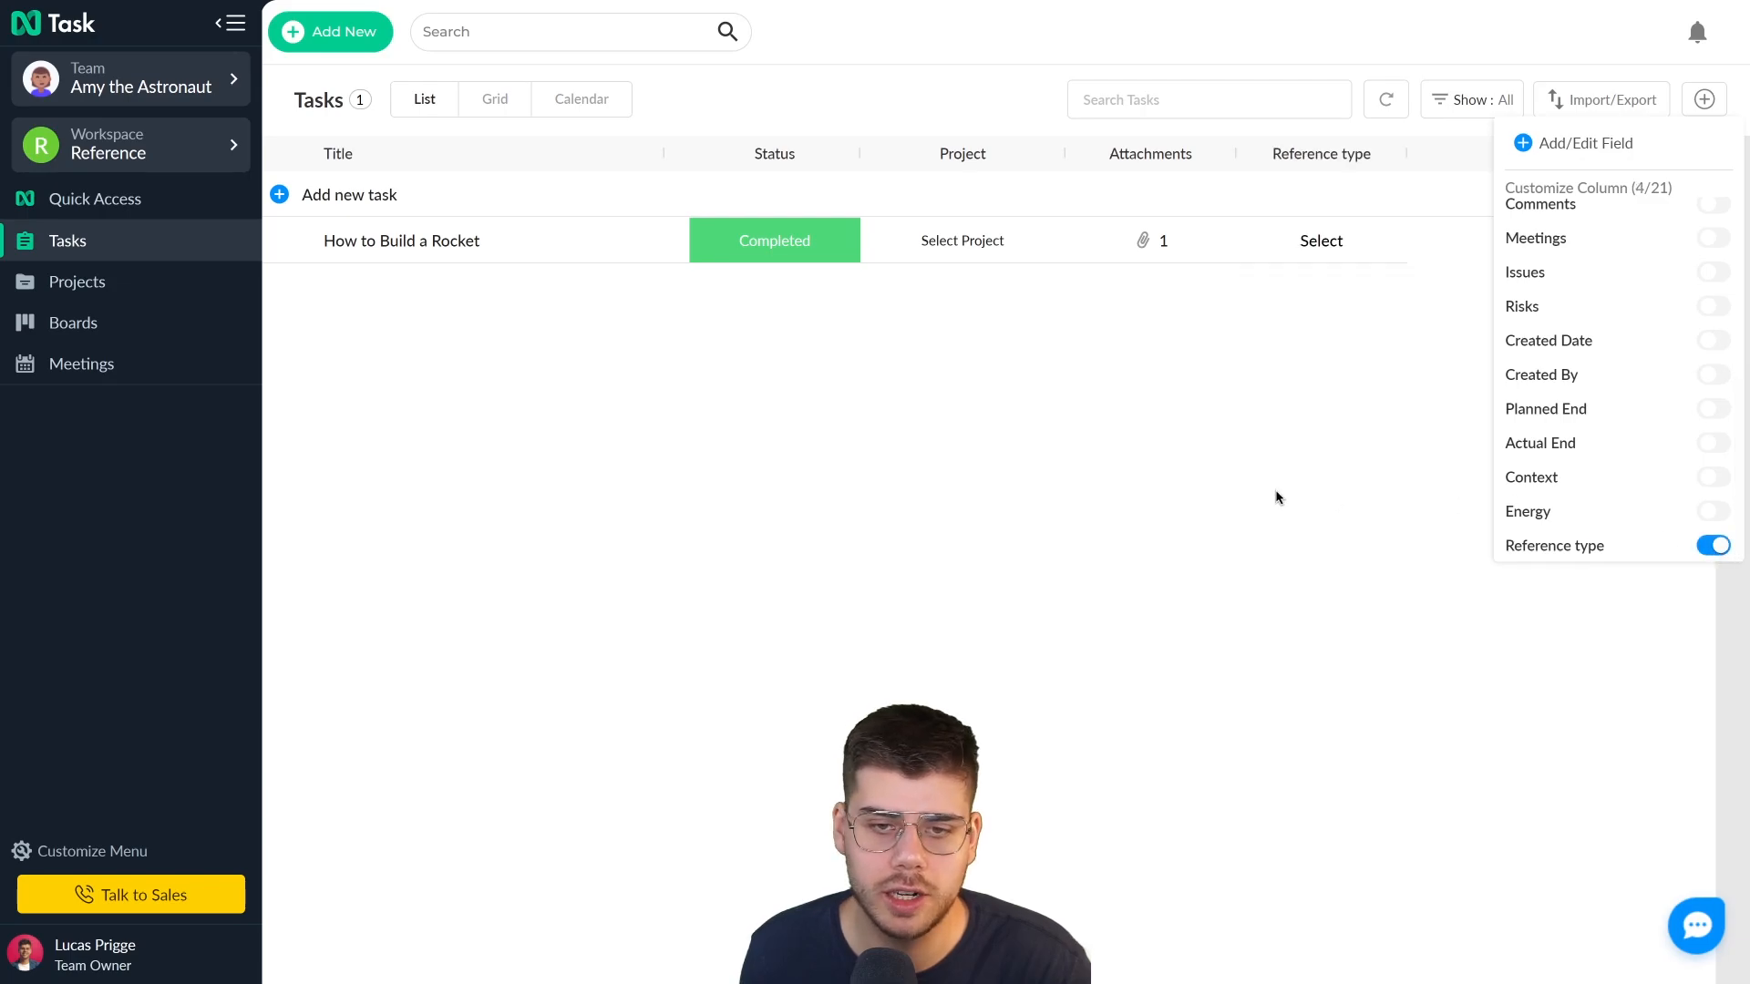
left_click(1233, 493)
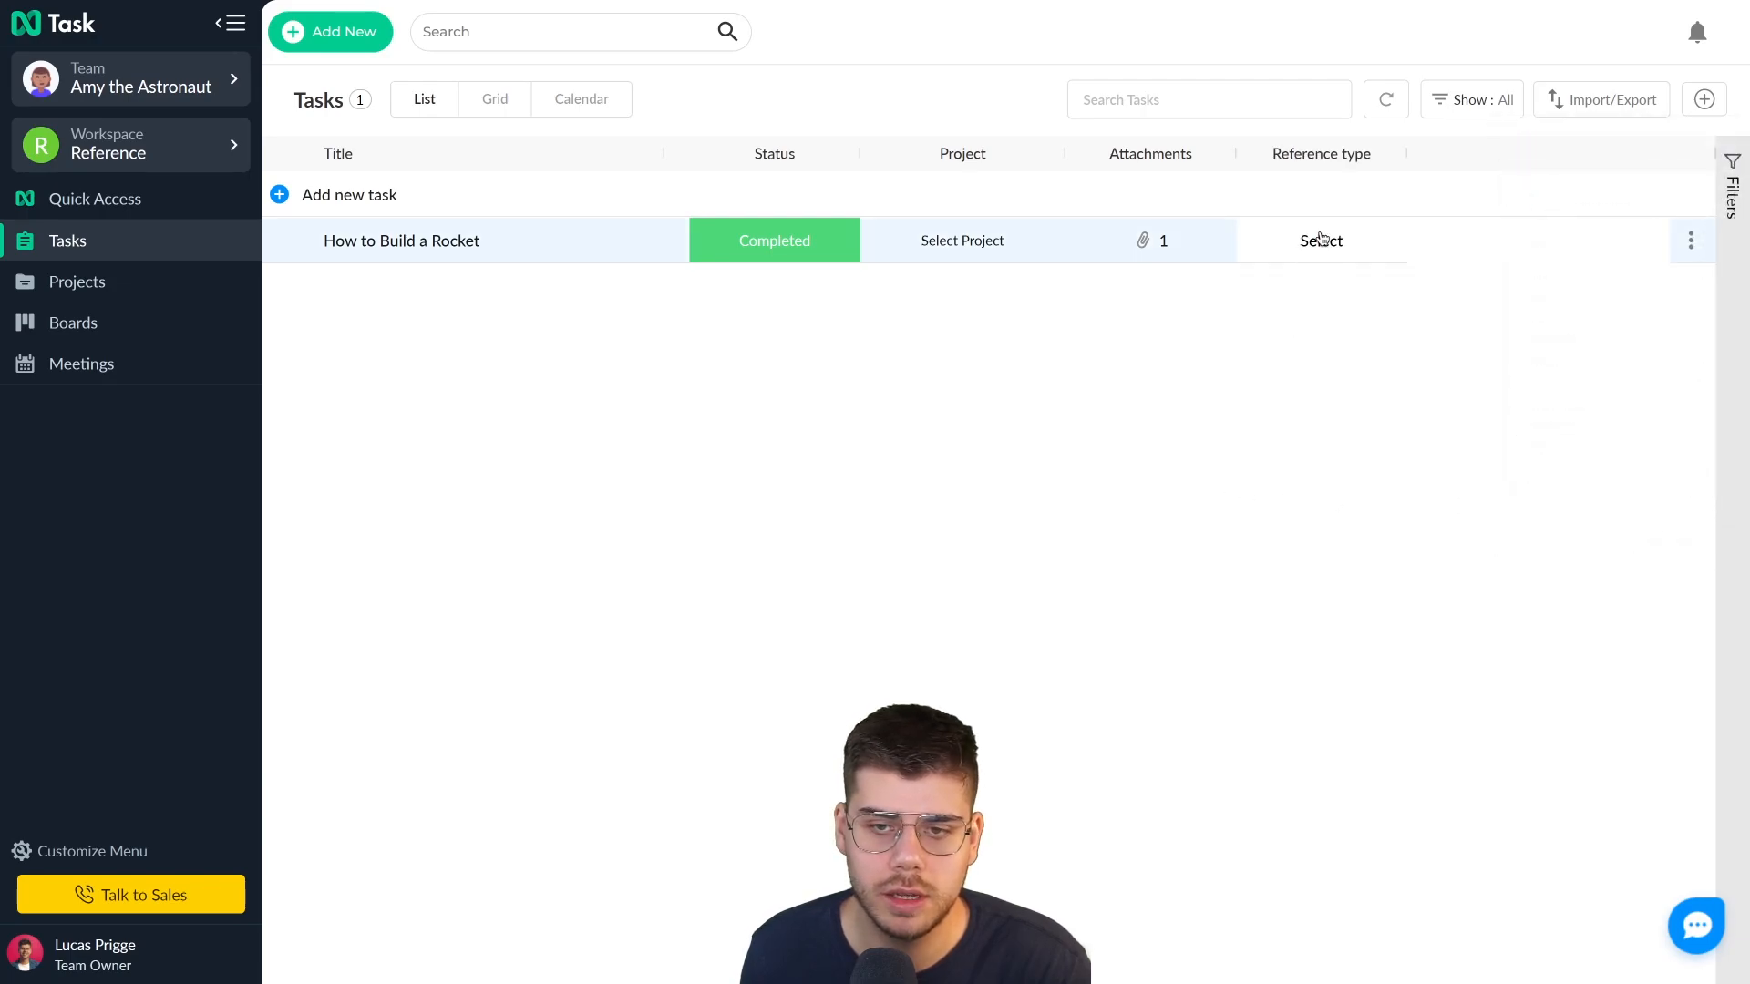
- Set the Reference type of the How to Build a Rocket task to PDF and close the task
left_click(486, 254)
left_click(410, 624)
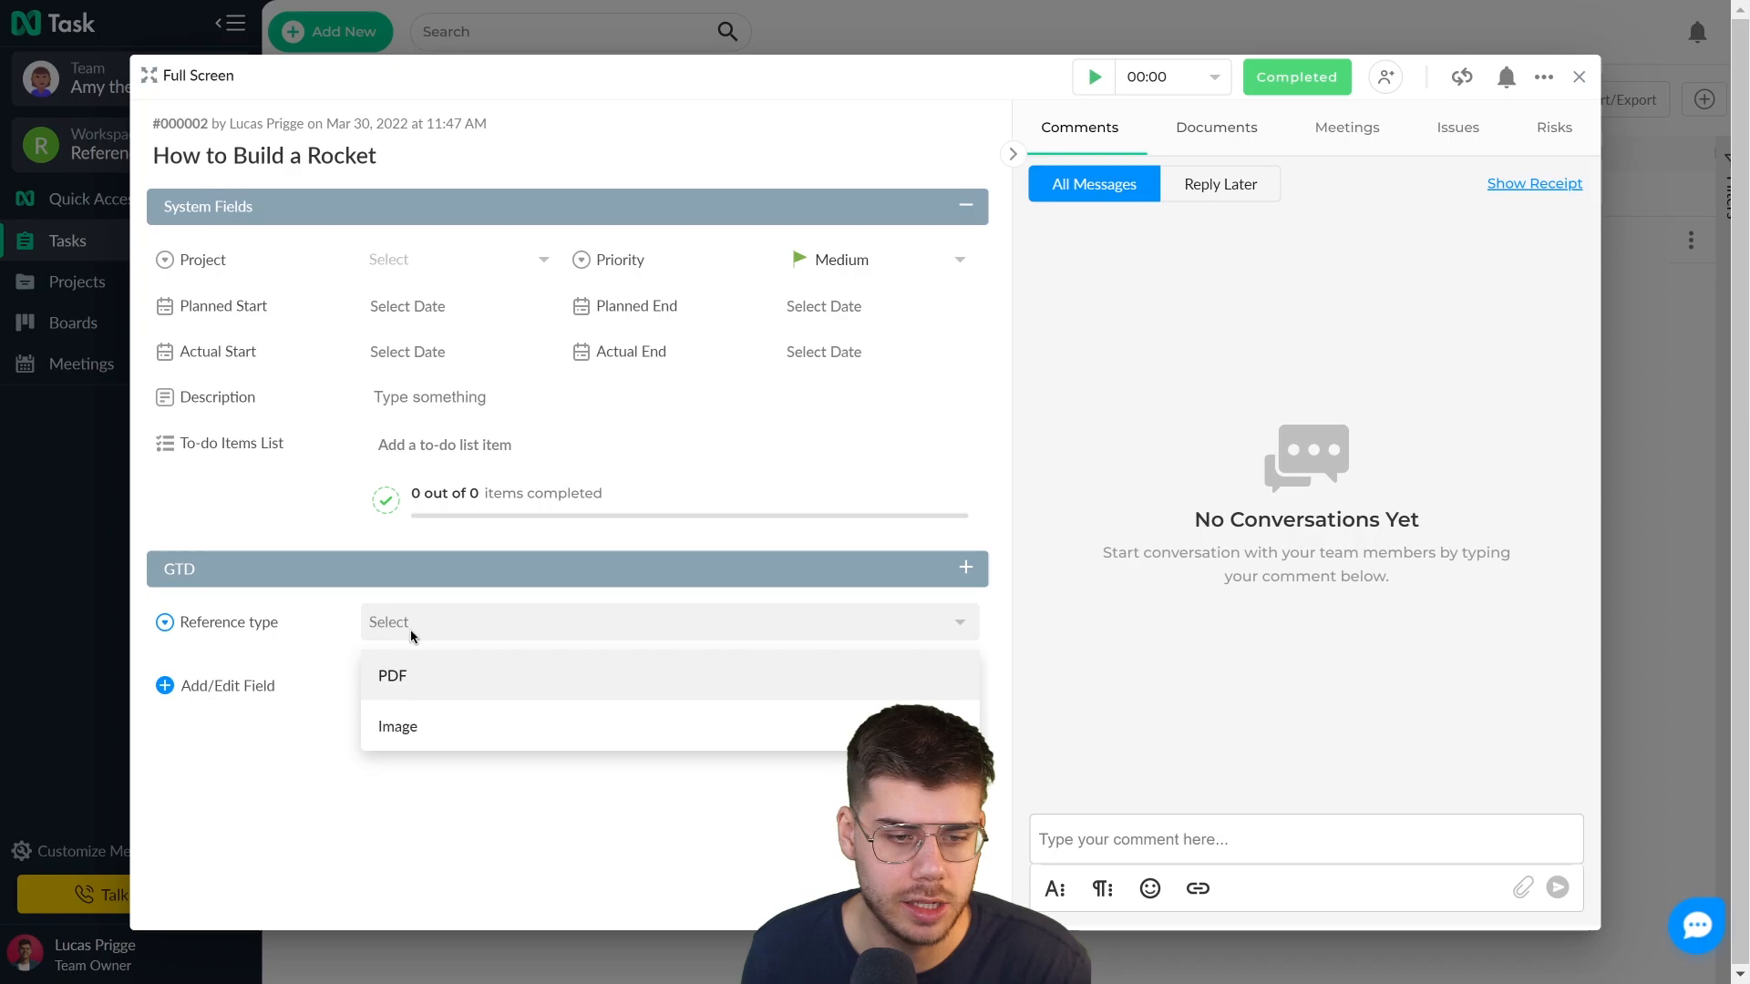
left_click(414, 670)
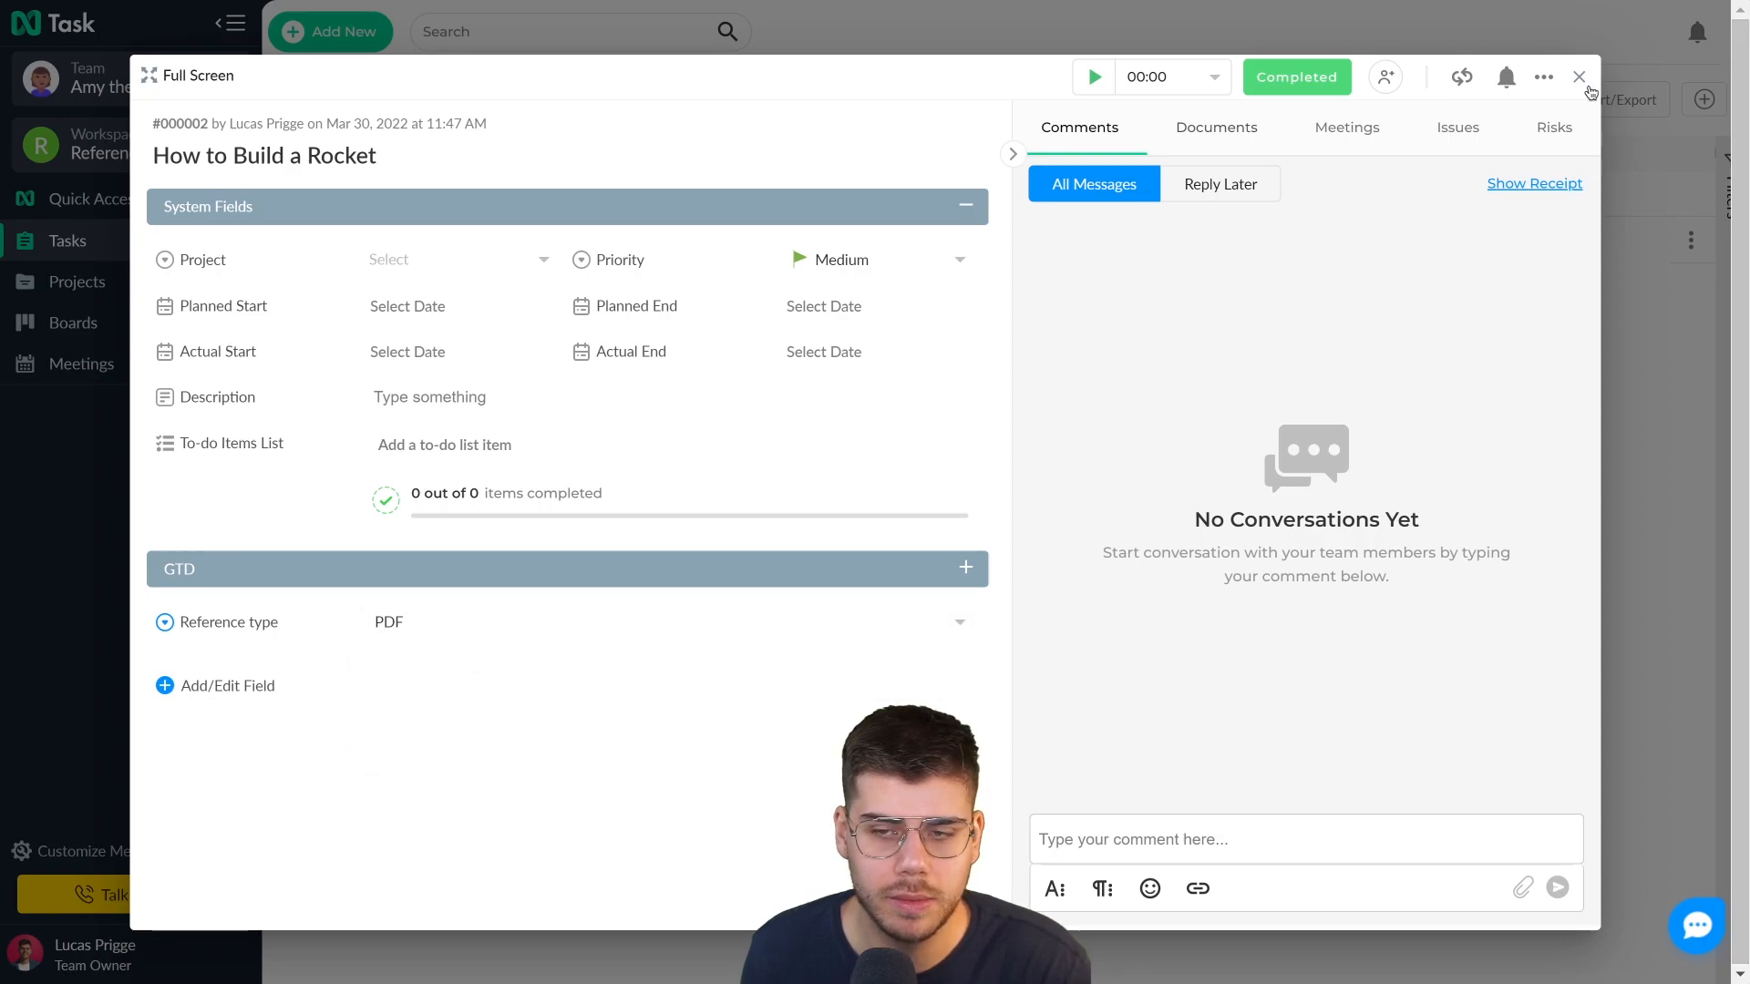
left_click(1591, 91)
- Check which filter criteria are available for the Reference workspace's task list
left_click(1732, 187)
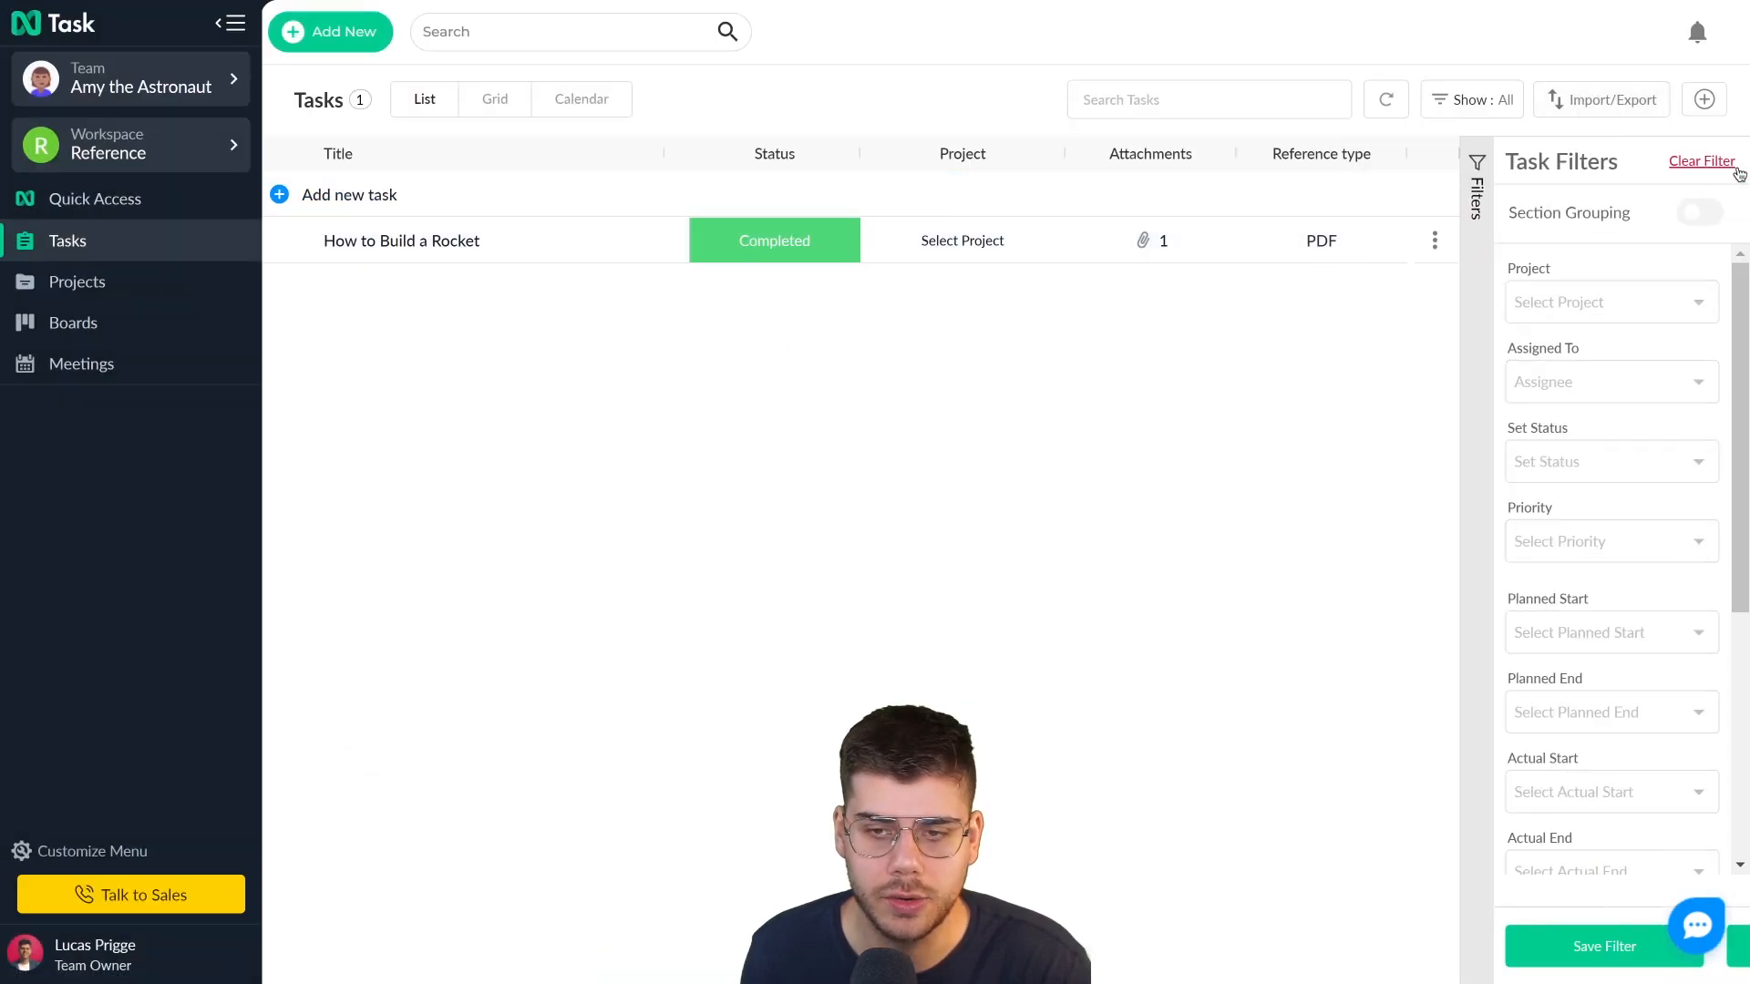
scroll(1458, 565, "down", 5)
left_click(1403, 830)
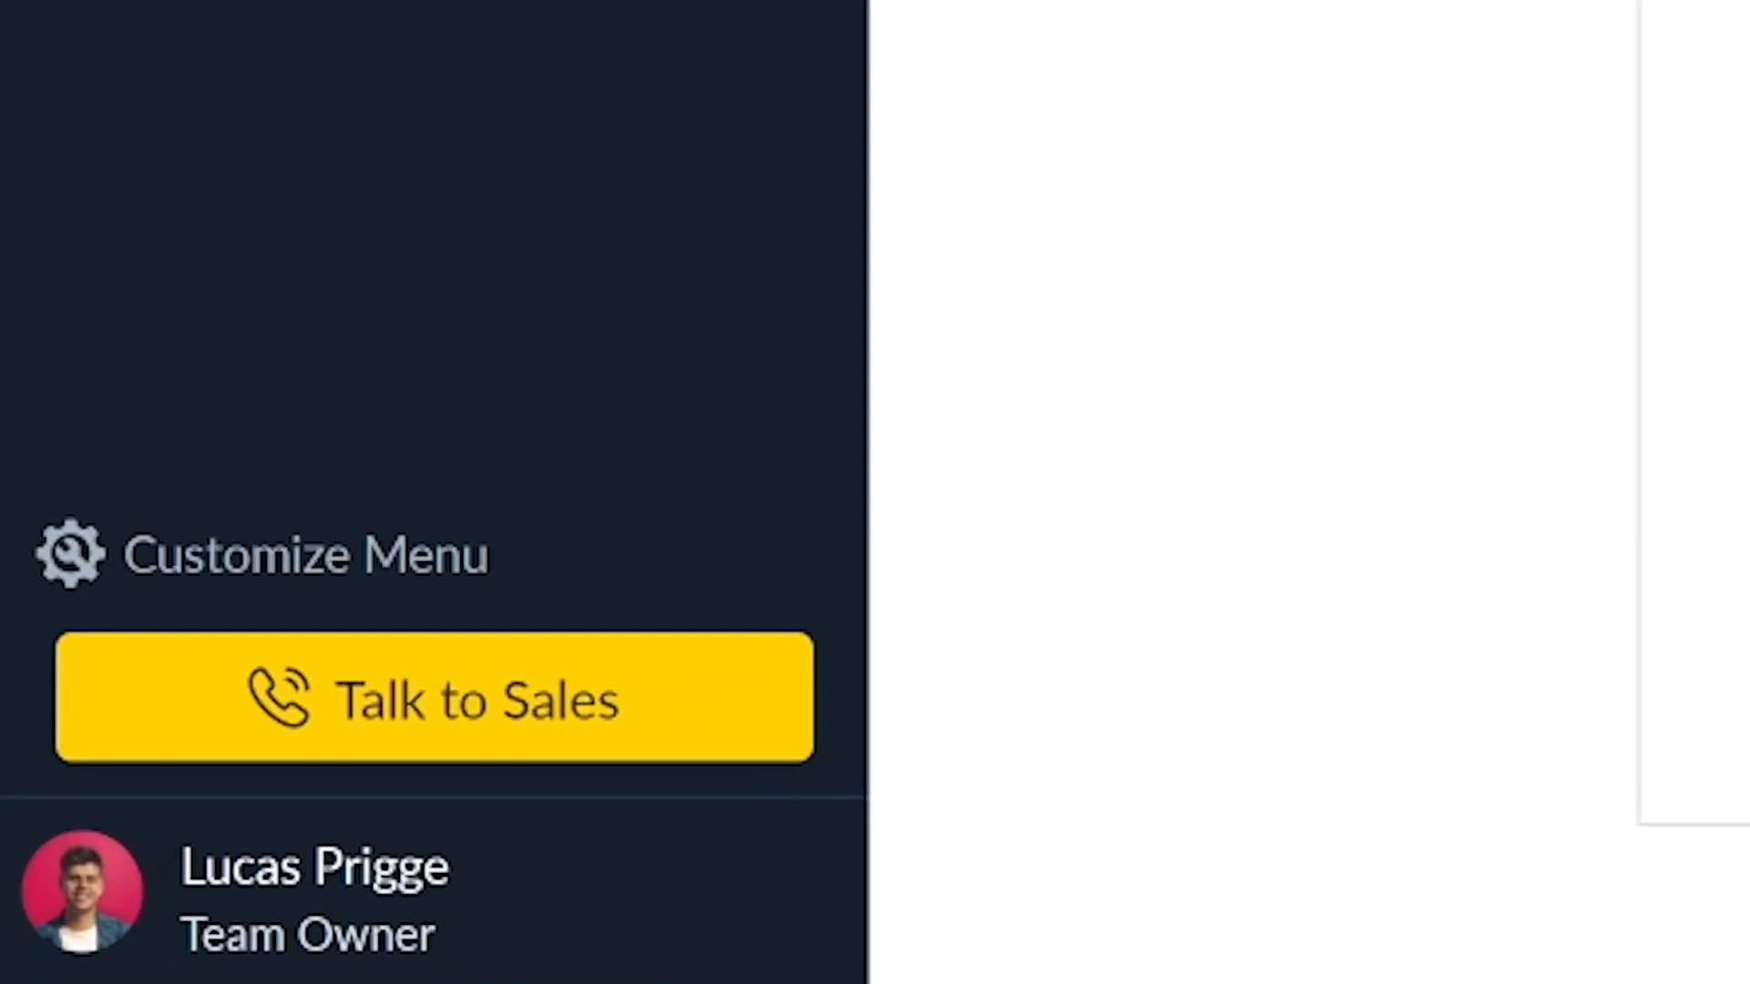
- Open the Activity Log from the account options
left_click(212, 880)
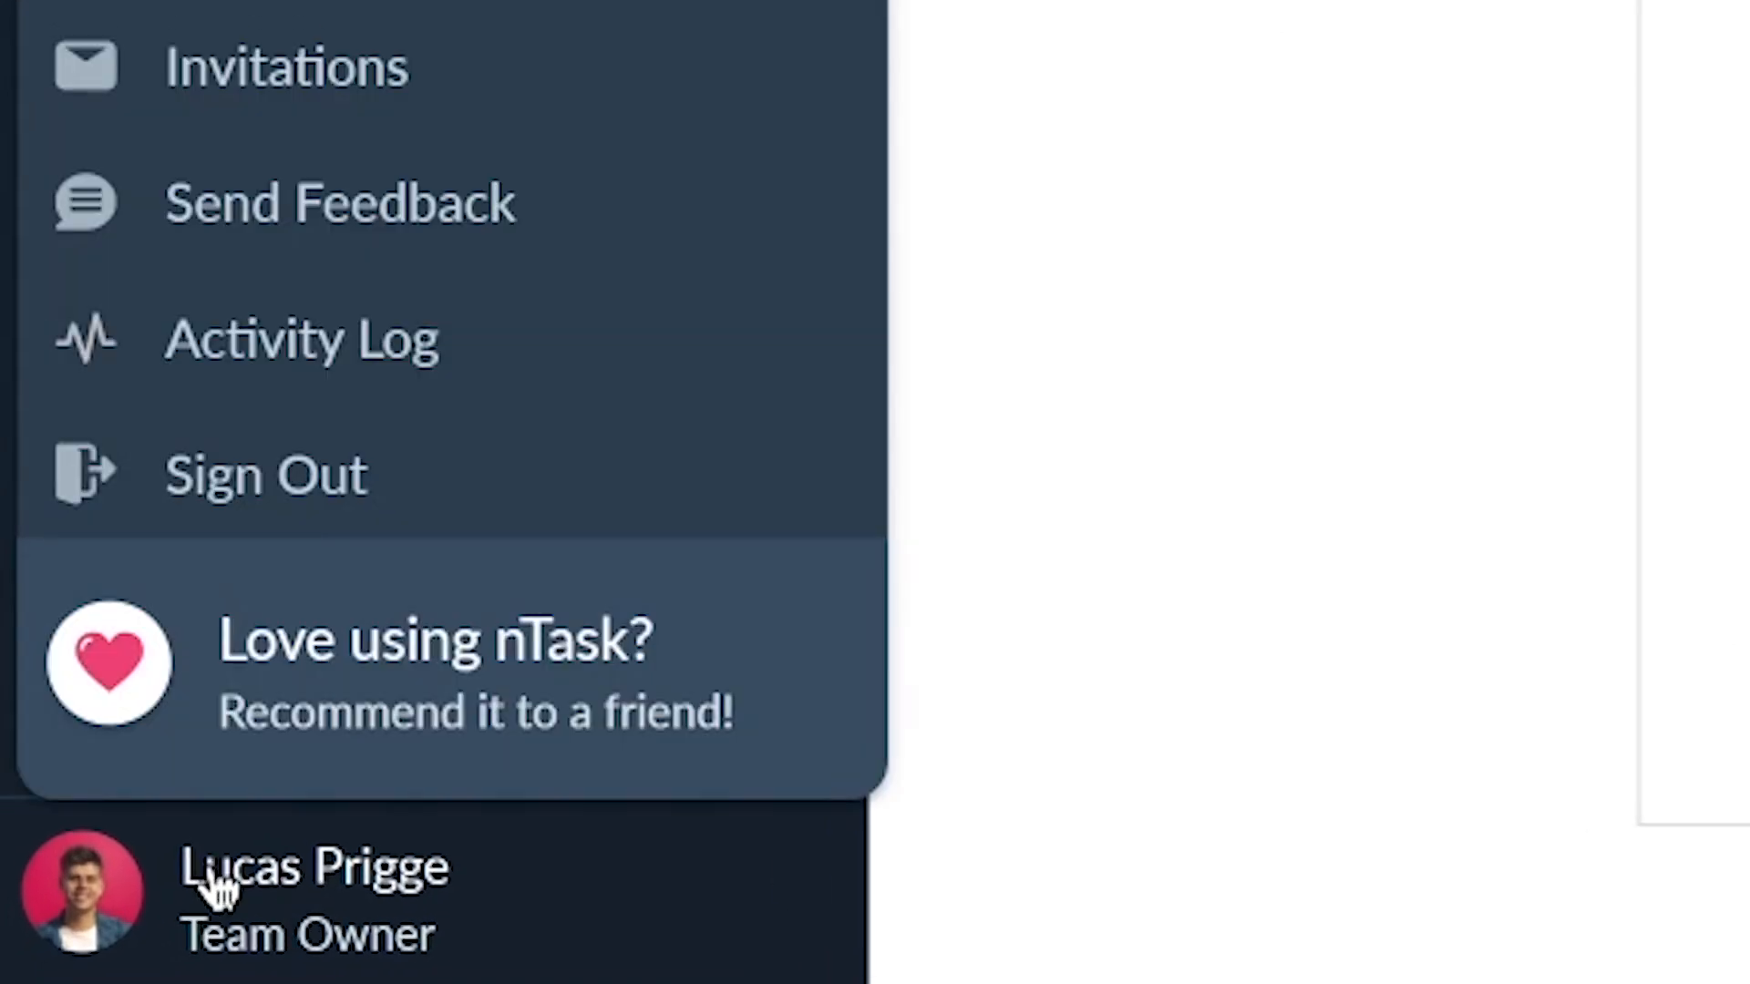
left_click(357, 357)
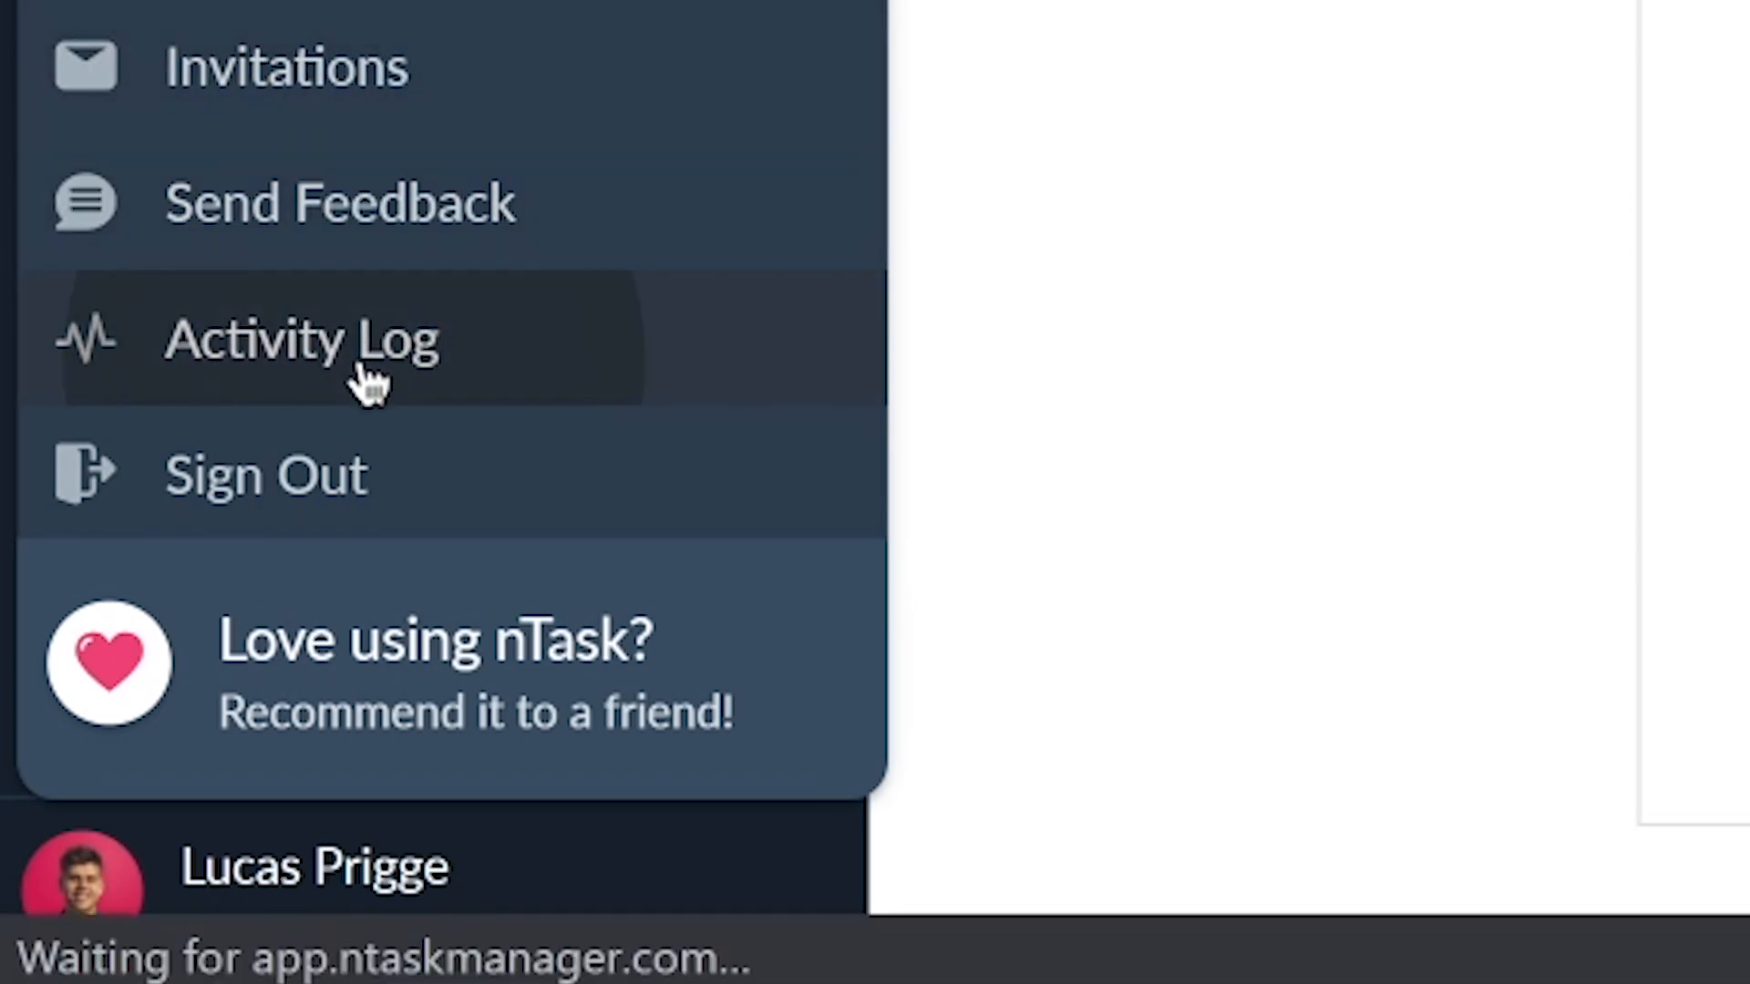